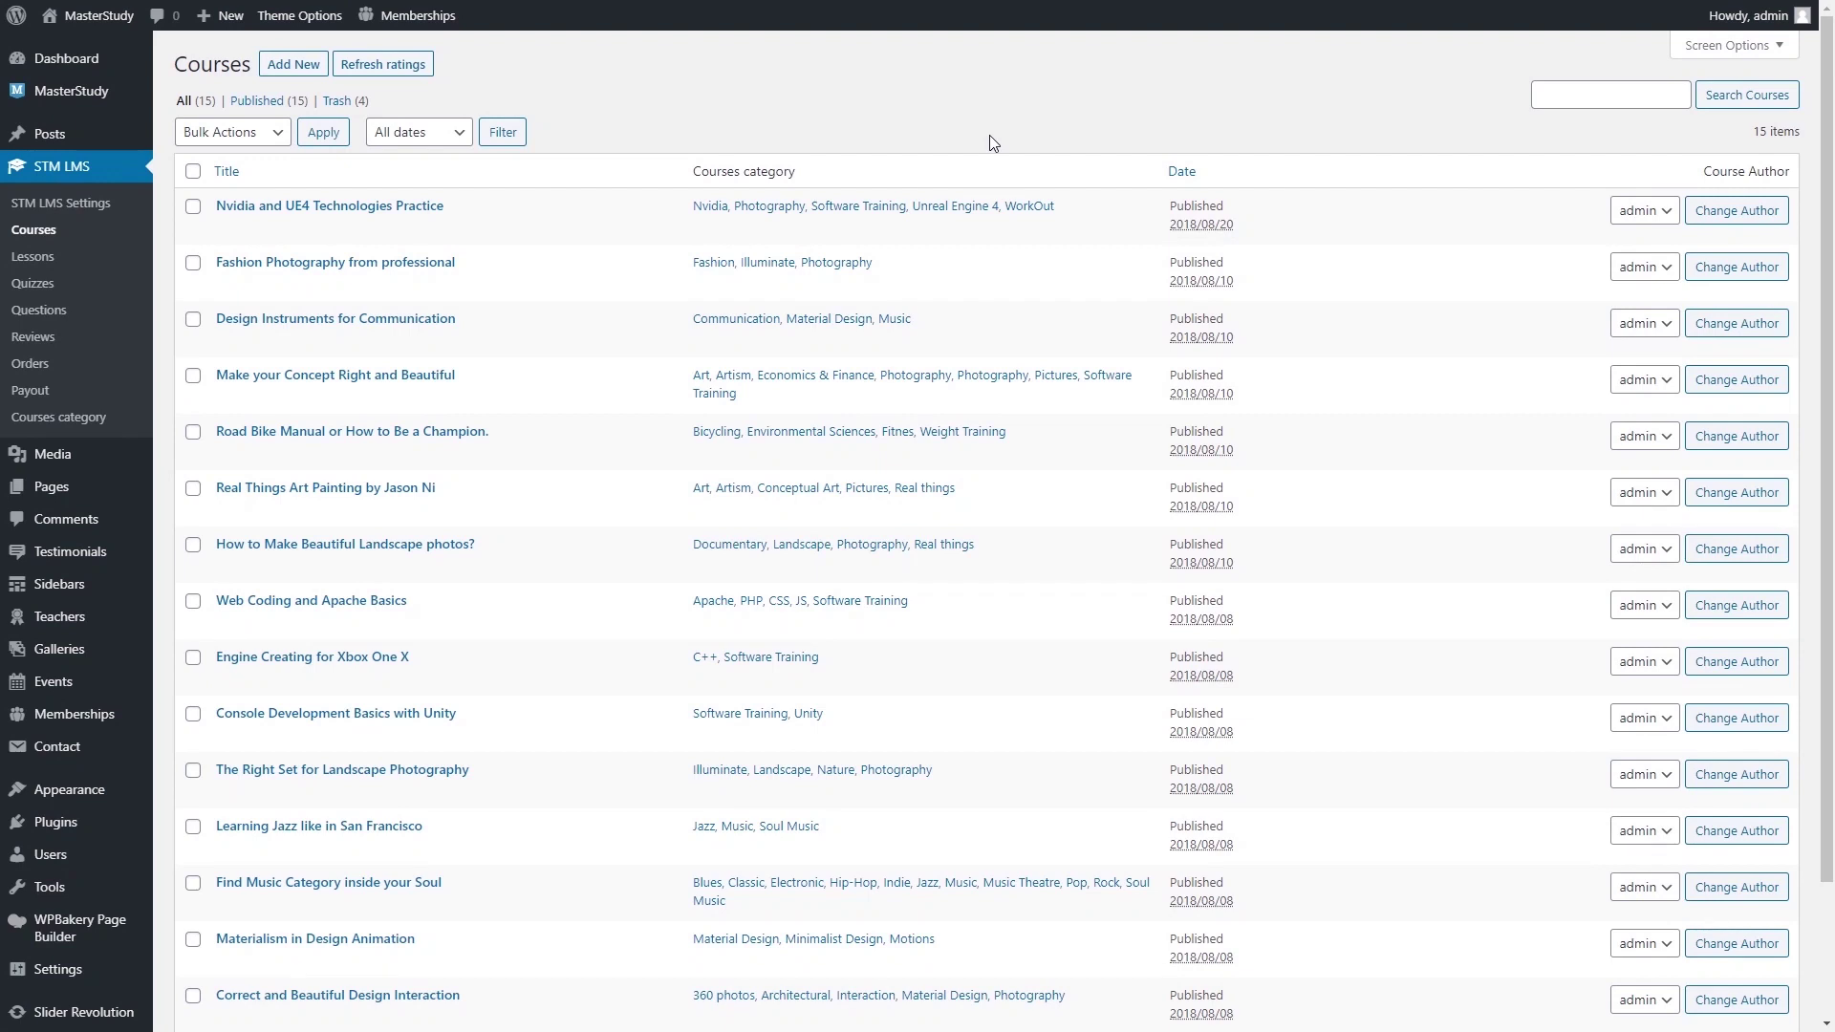
Create a new course titled "New Course".
left_click(312, 72)
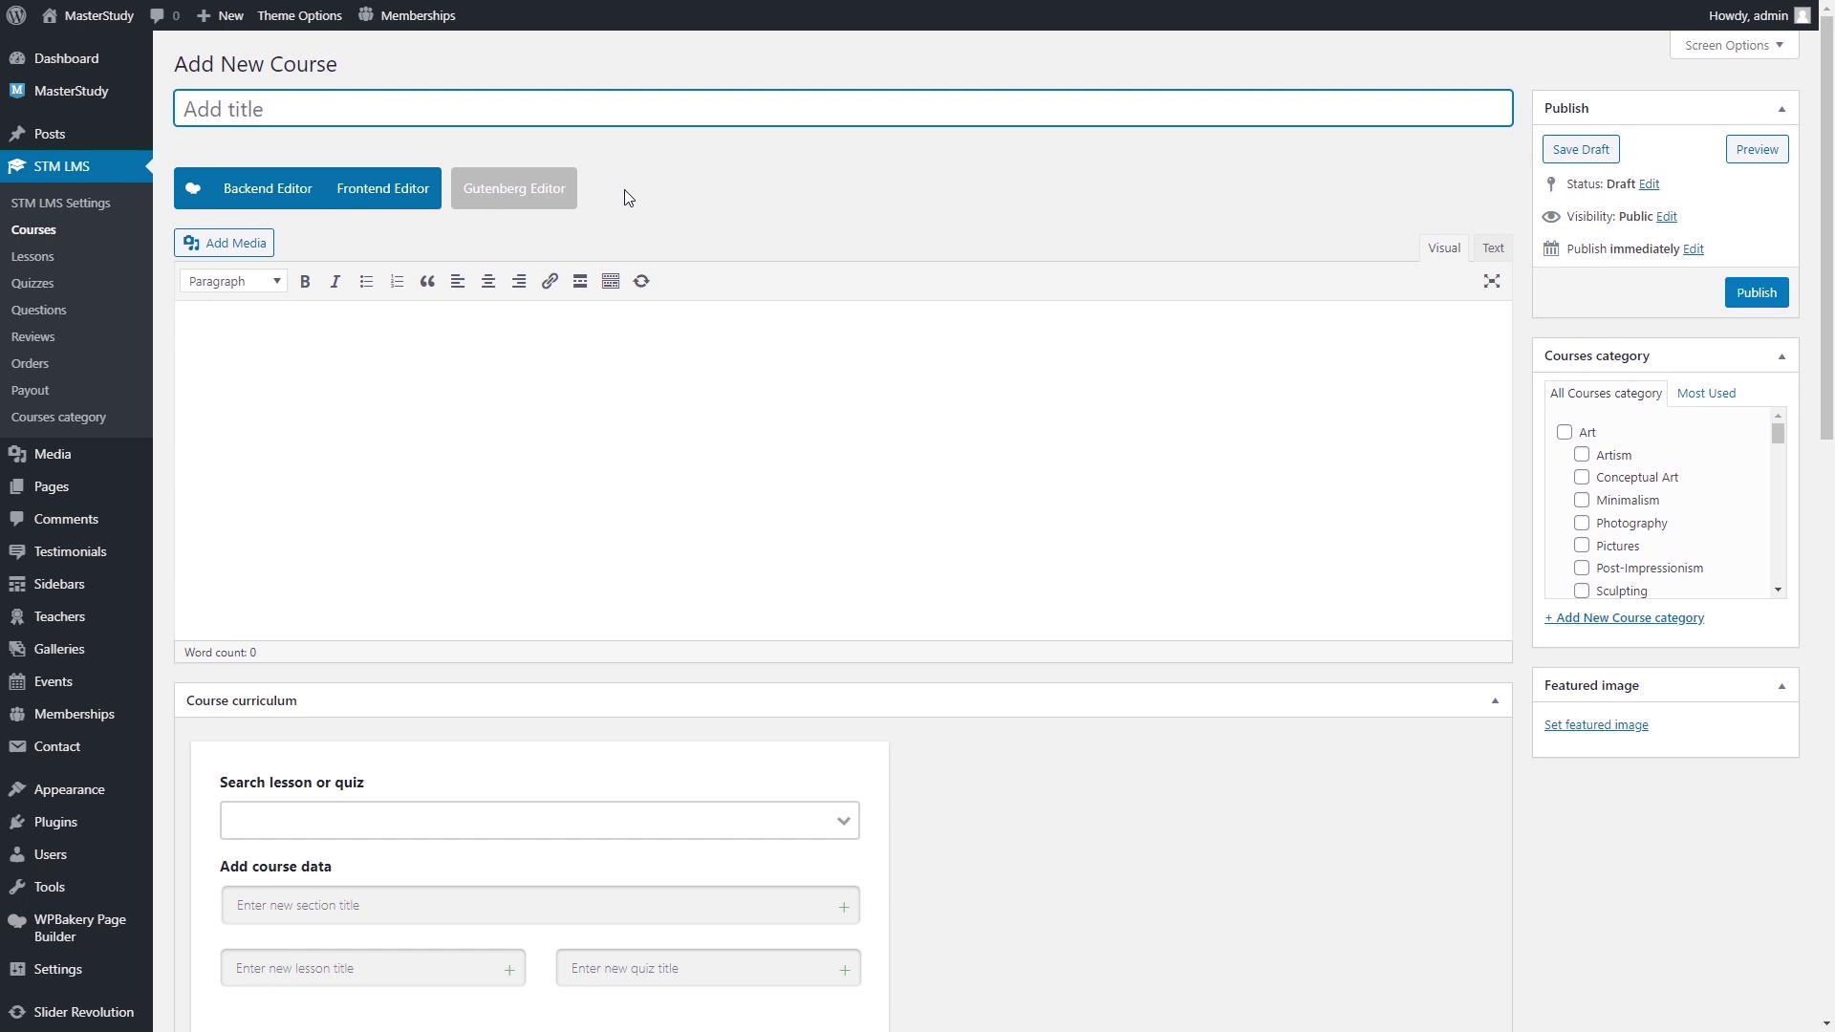
type("New Course")
left_click(625, 191)
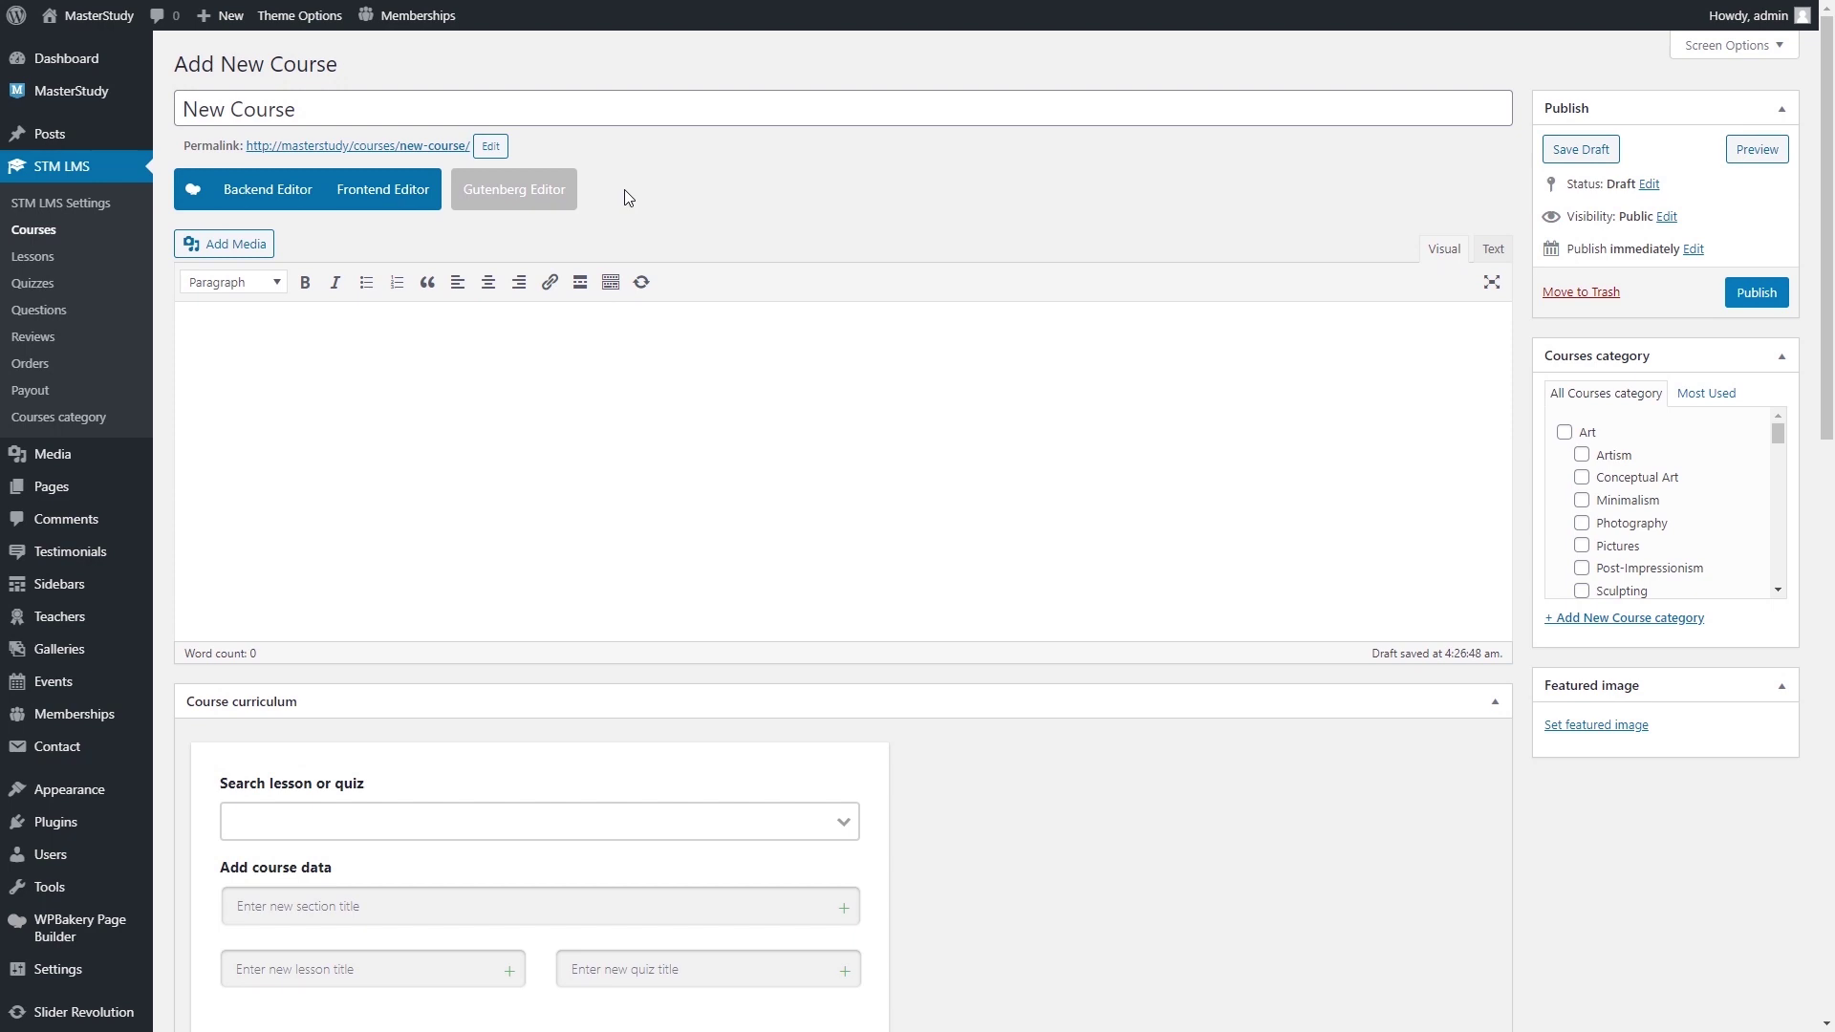
Add a text block to the course description with the backend editor and replace its placeholder with the "Lorem ipsum dolor sit amet" paragraph.
left_click(280, 199)
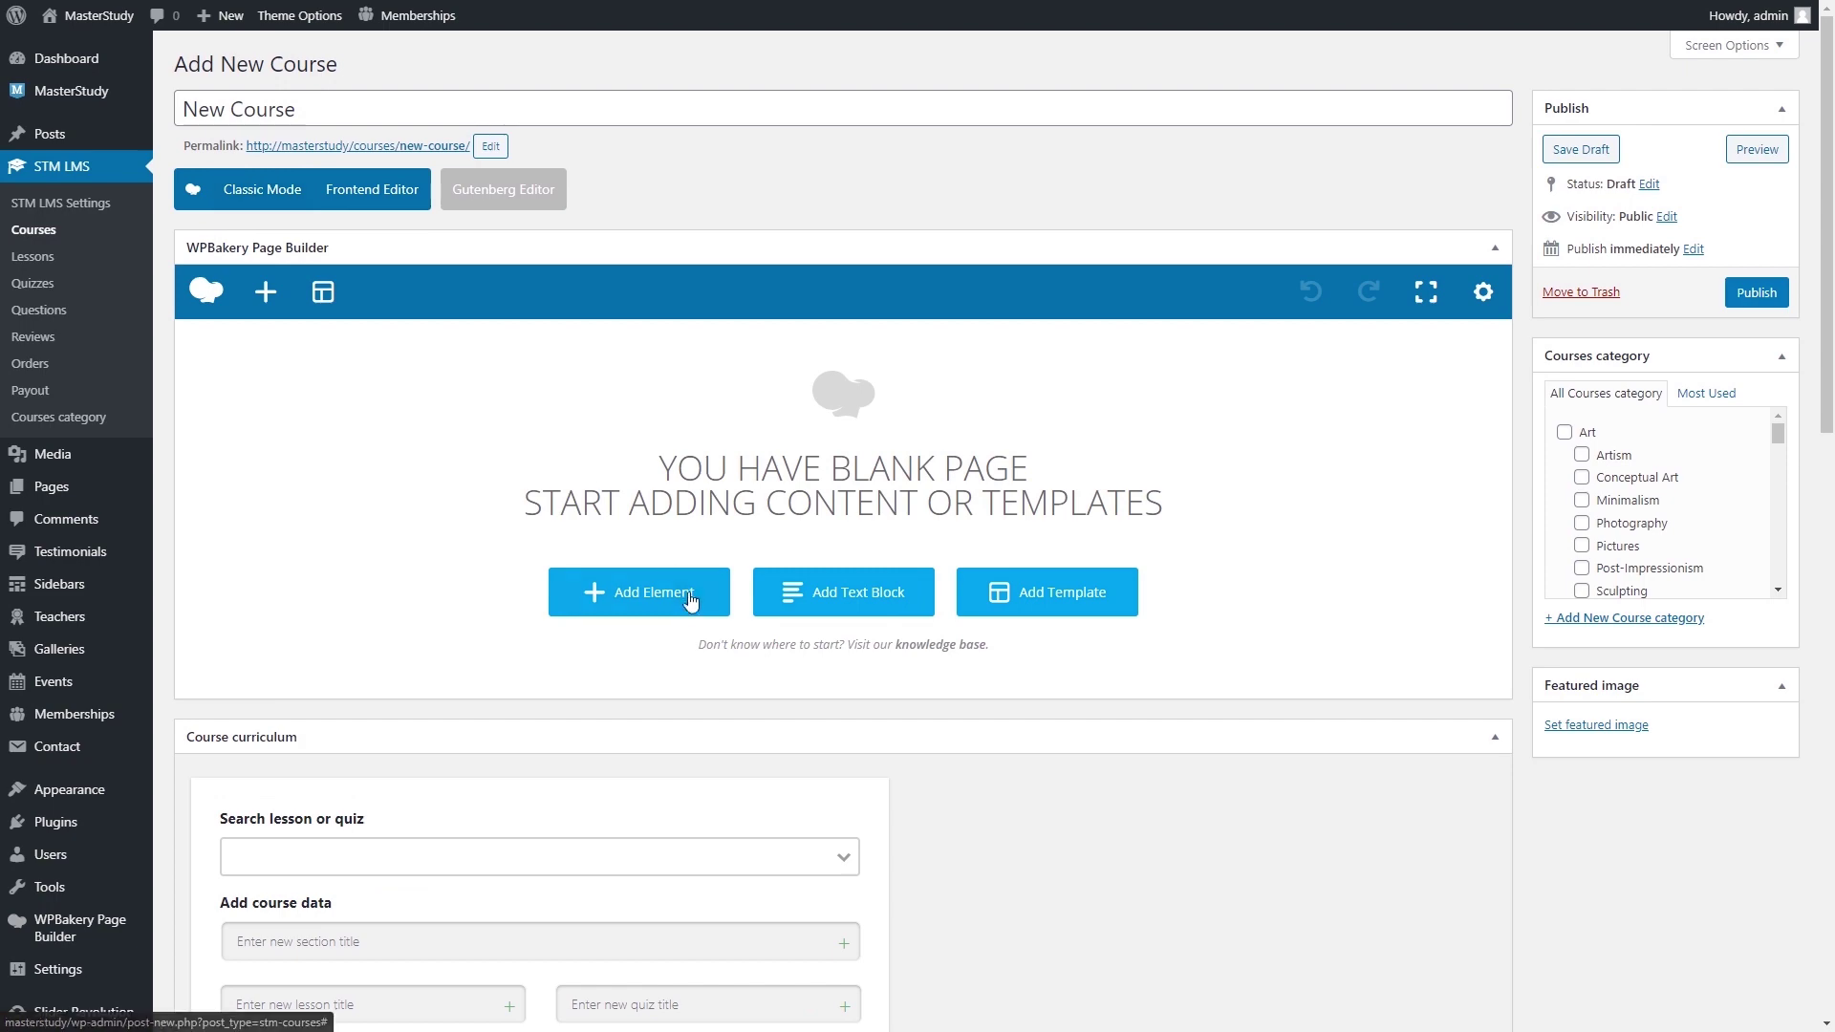
left_click(690, 613)
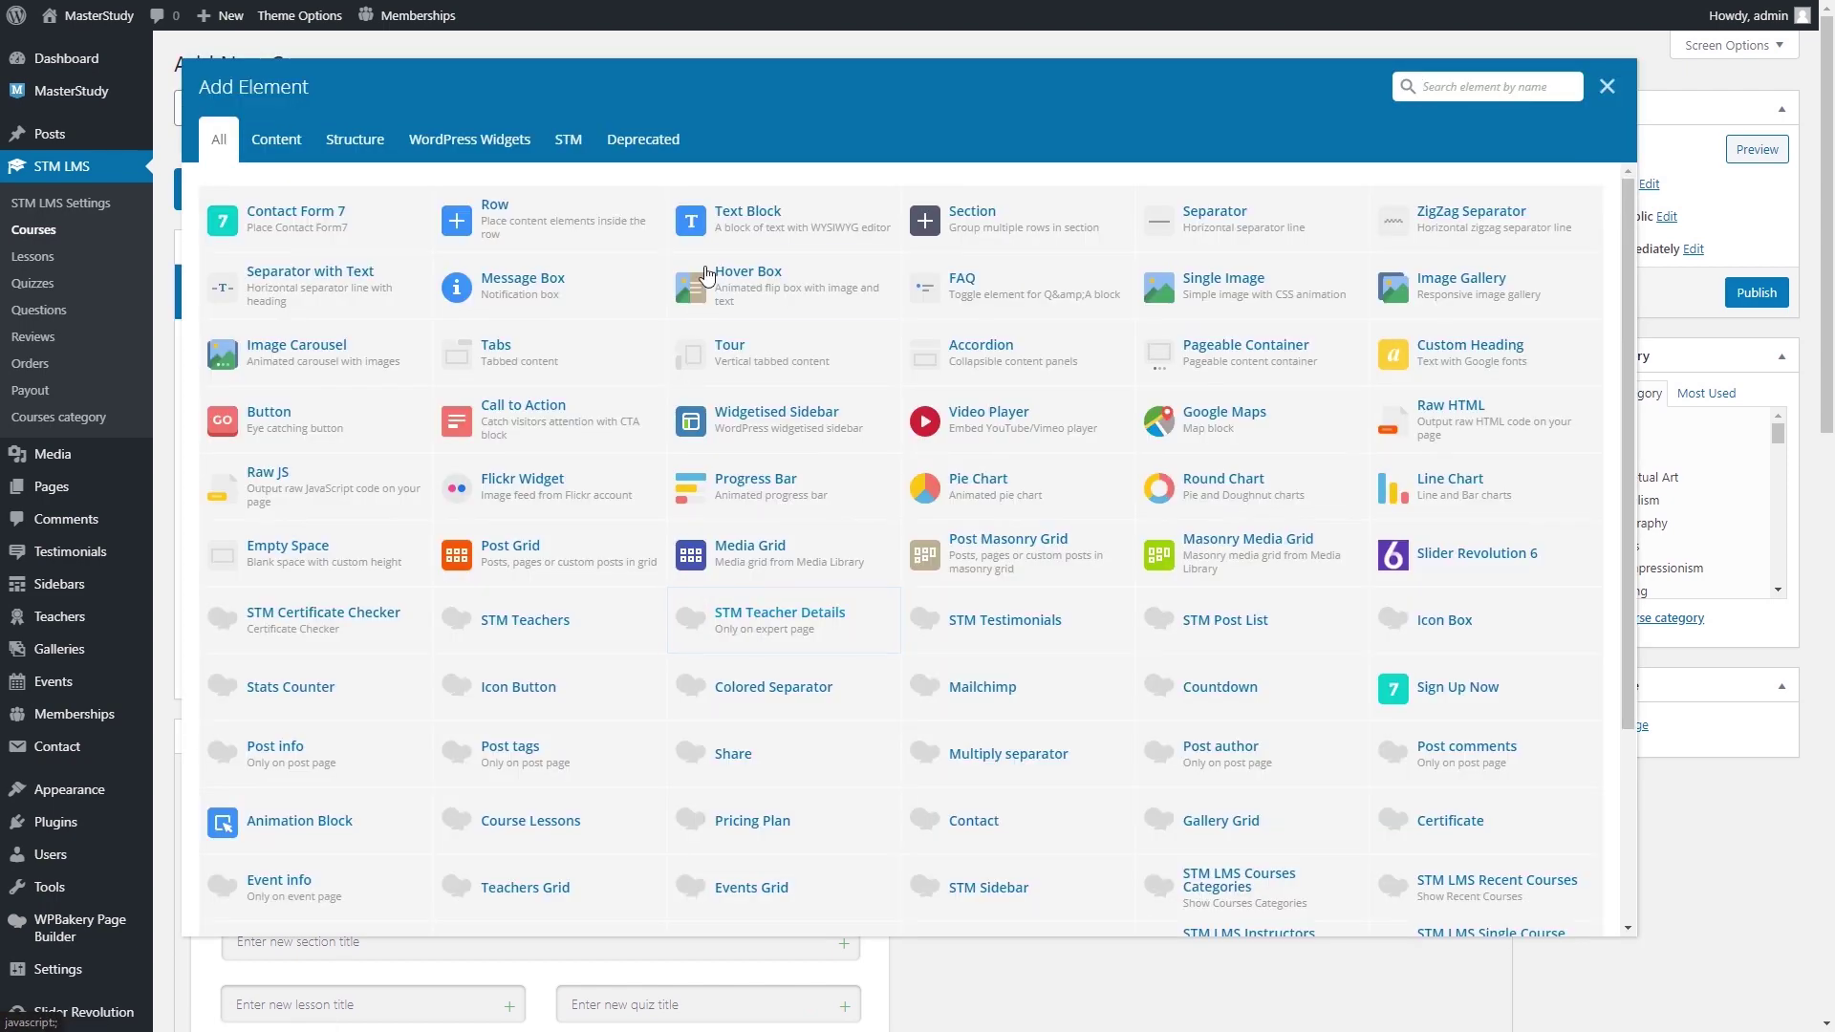
left_click(728, 232)
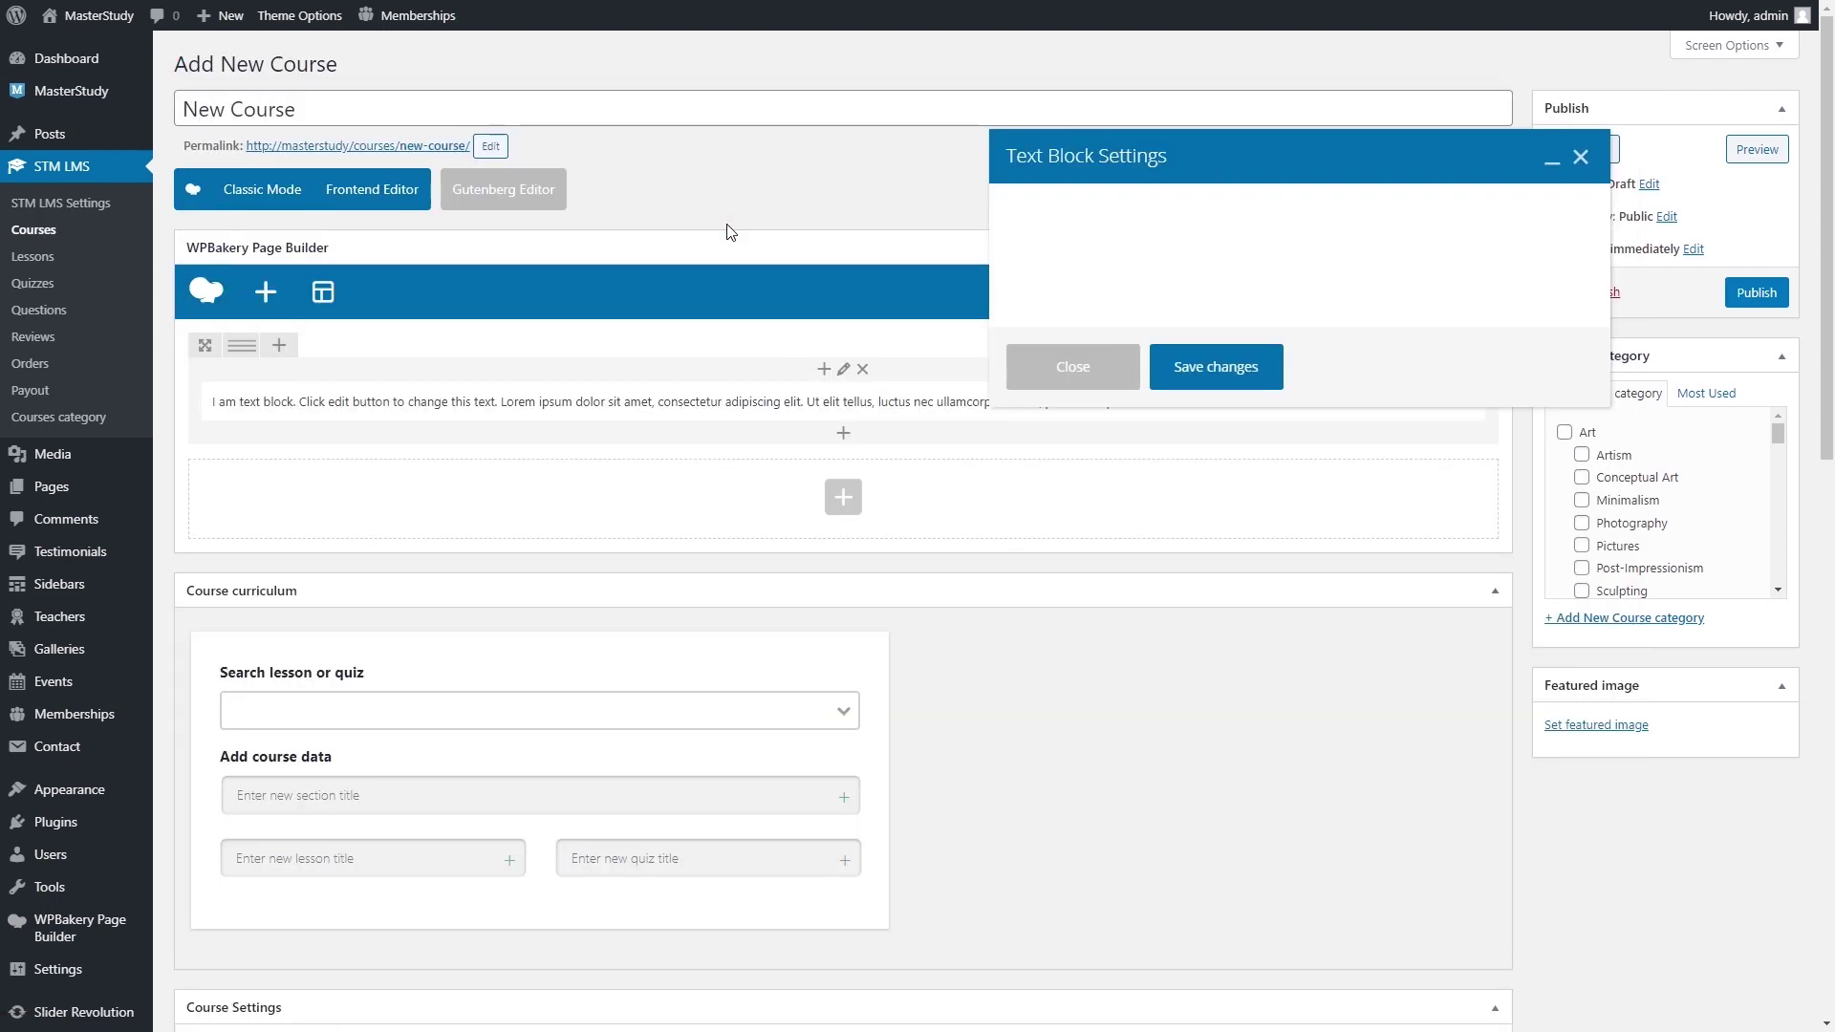
key("ctrl+a")
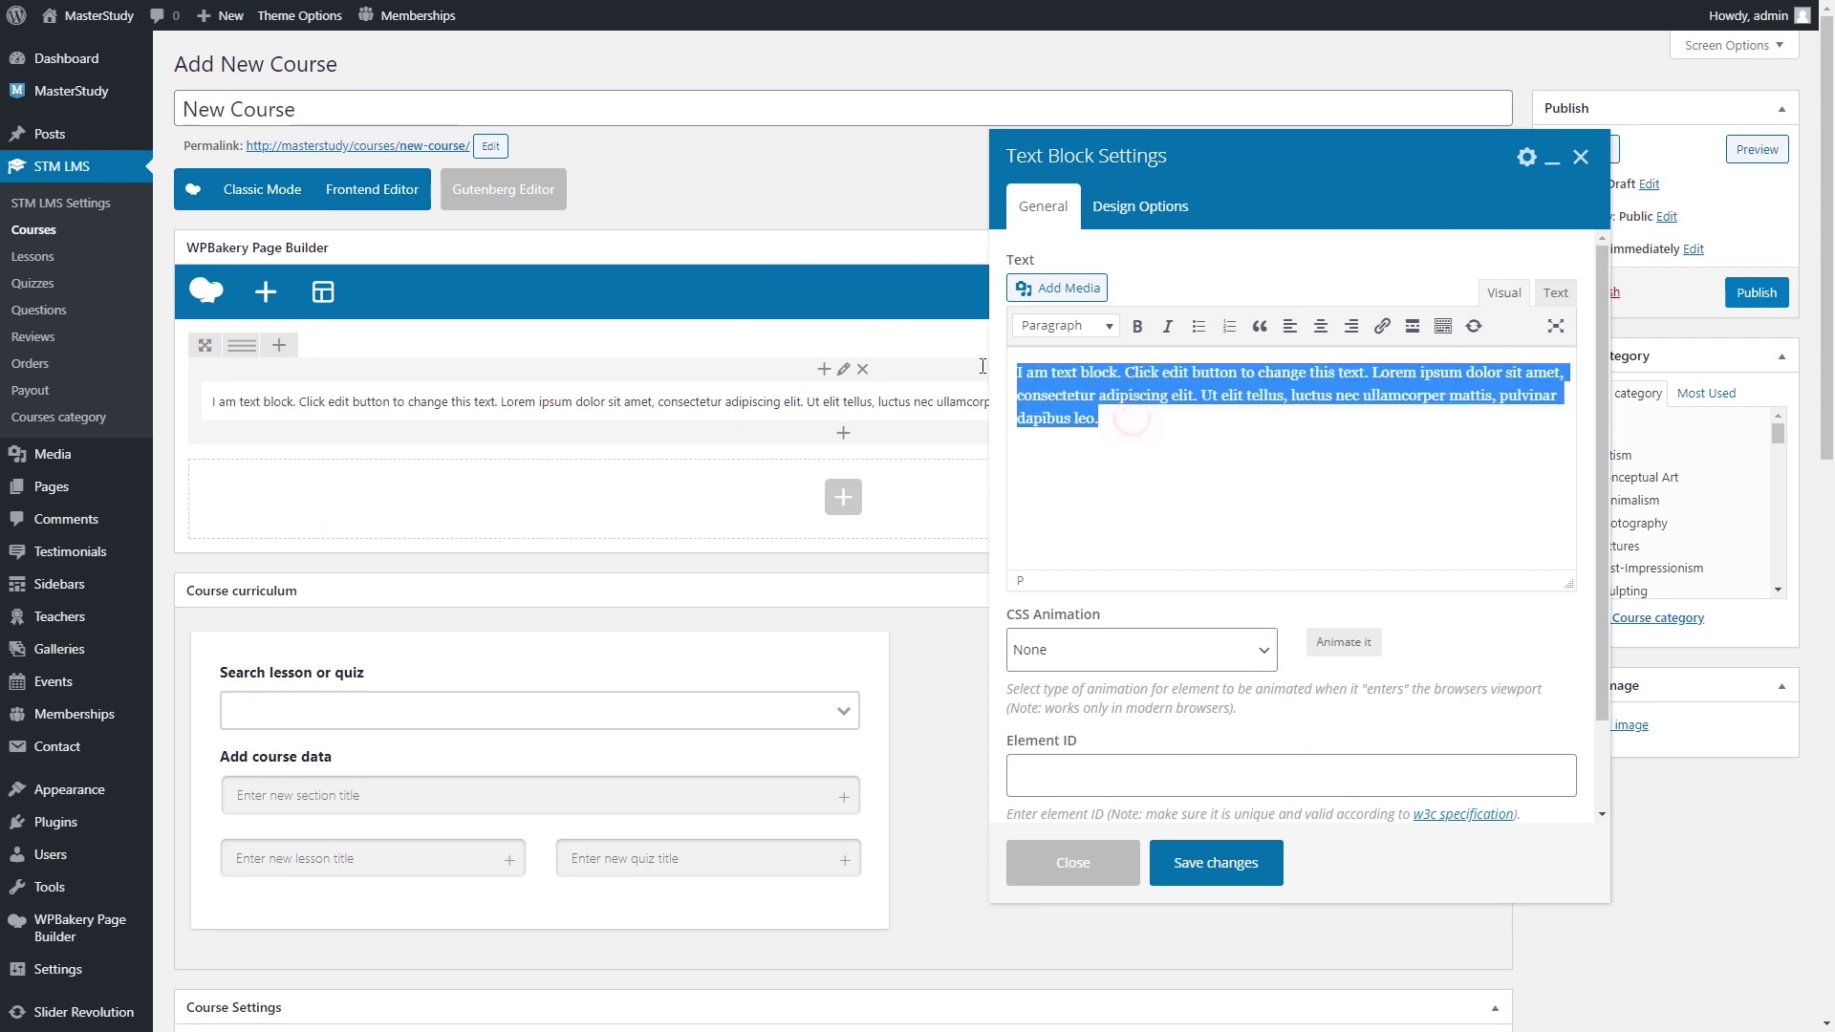
key("BackSpace")
type("Lorem ipsum dolor sit amet, consectetur adipiscing elit, sed do eiusmod tempor incididunt ut labore et dolore magna aliqua. Ut enim ad minim veniam, quis nostrud exercitation ullamco laboris nisi ut aliquip ex ea commodo consequat. Duis aute irure dolor in reprehenderit in voluptate velit esse cillum dolore eu fugiat nulla pariatur. Excepteur sint occaecat cupidatat non proident, sunt in culpa qui officia deserunt mollit anim id est laborum.")
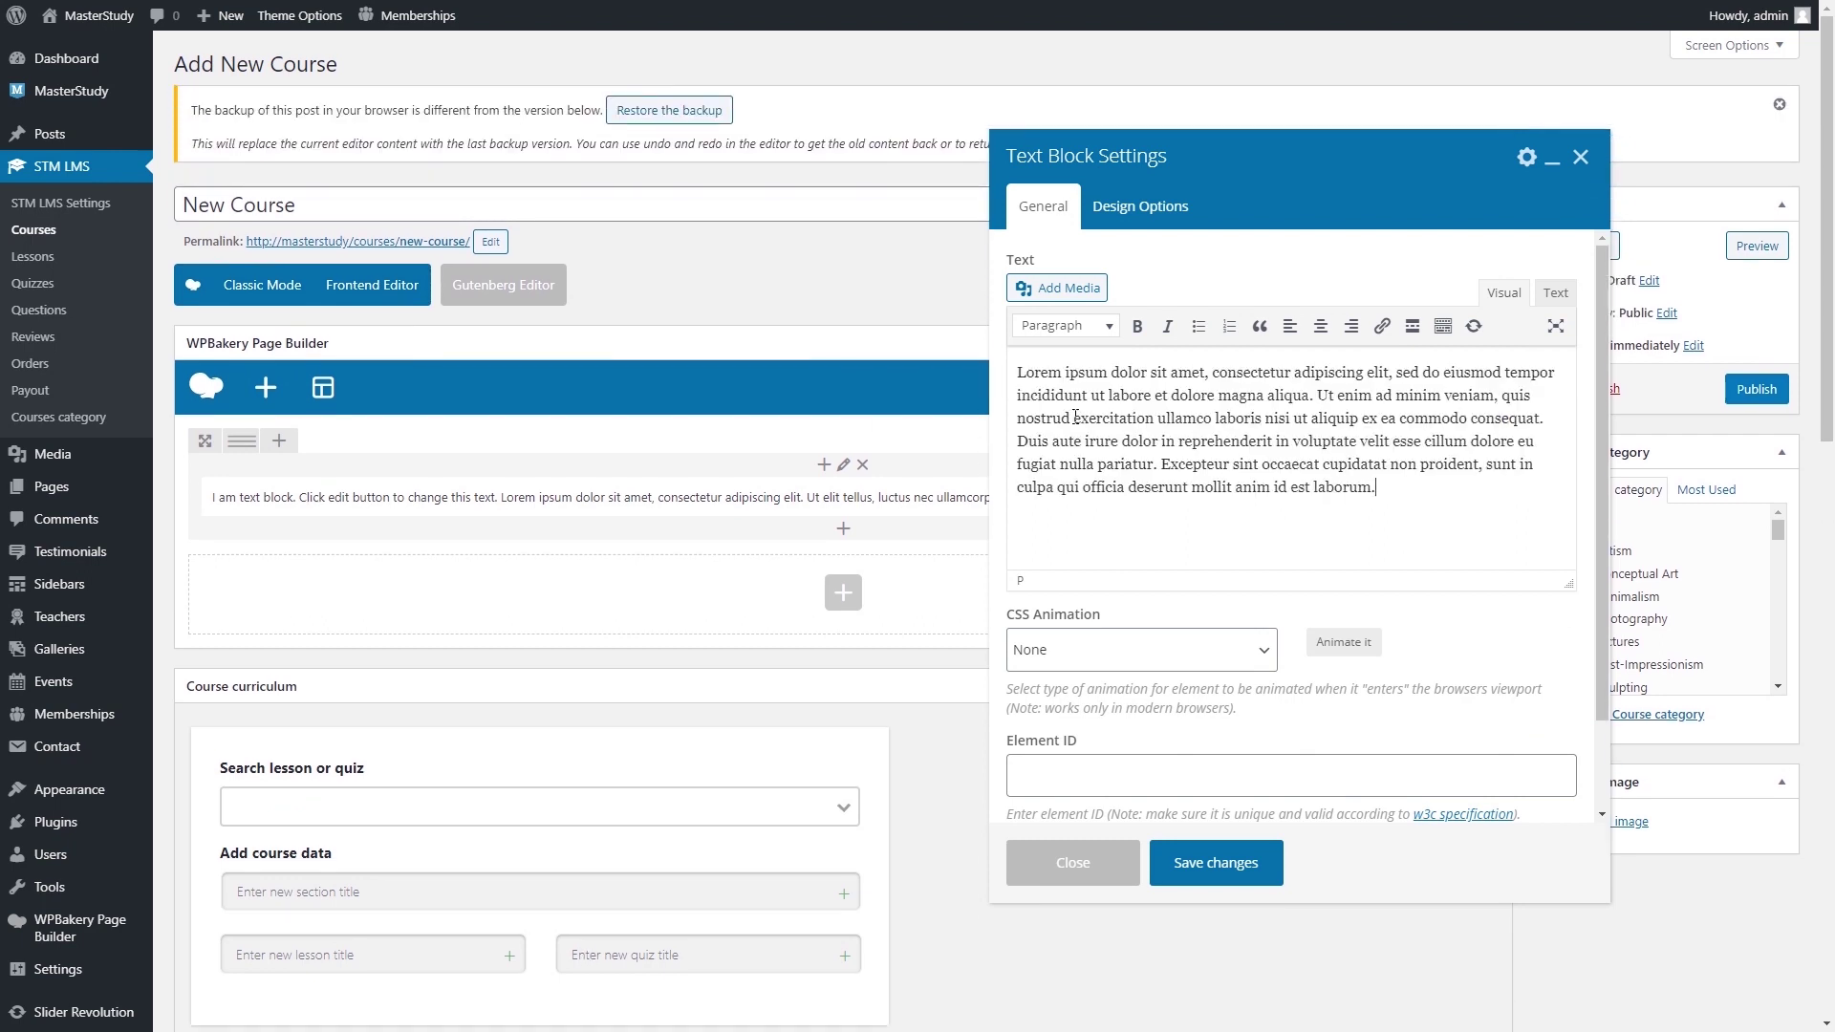
left_click(1183, 862)
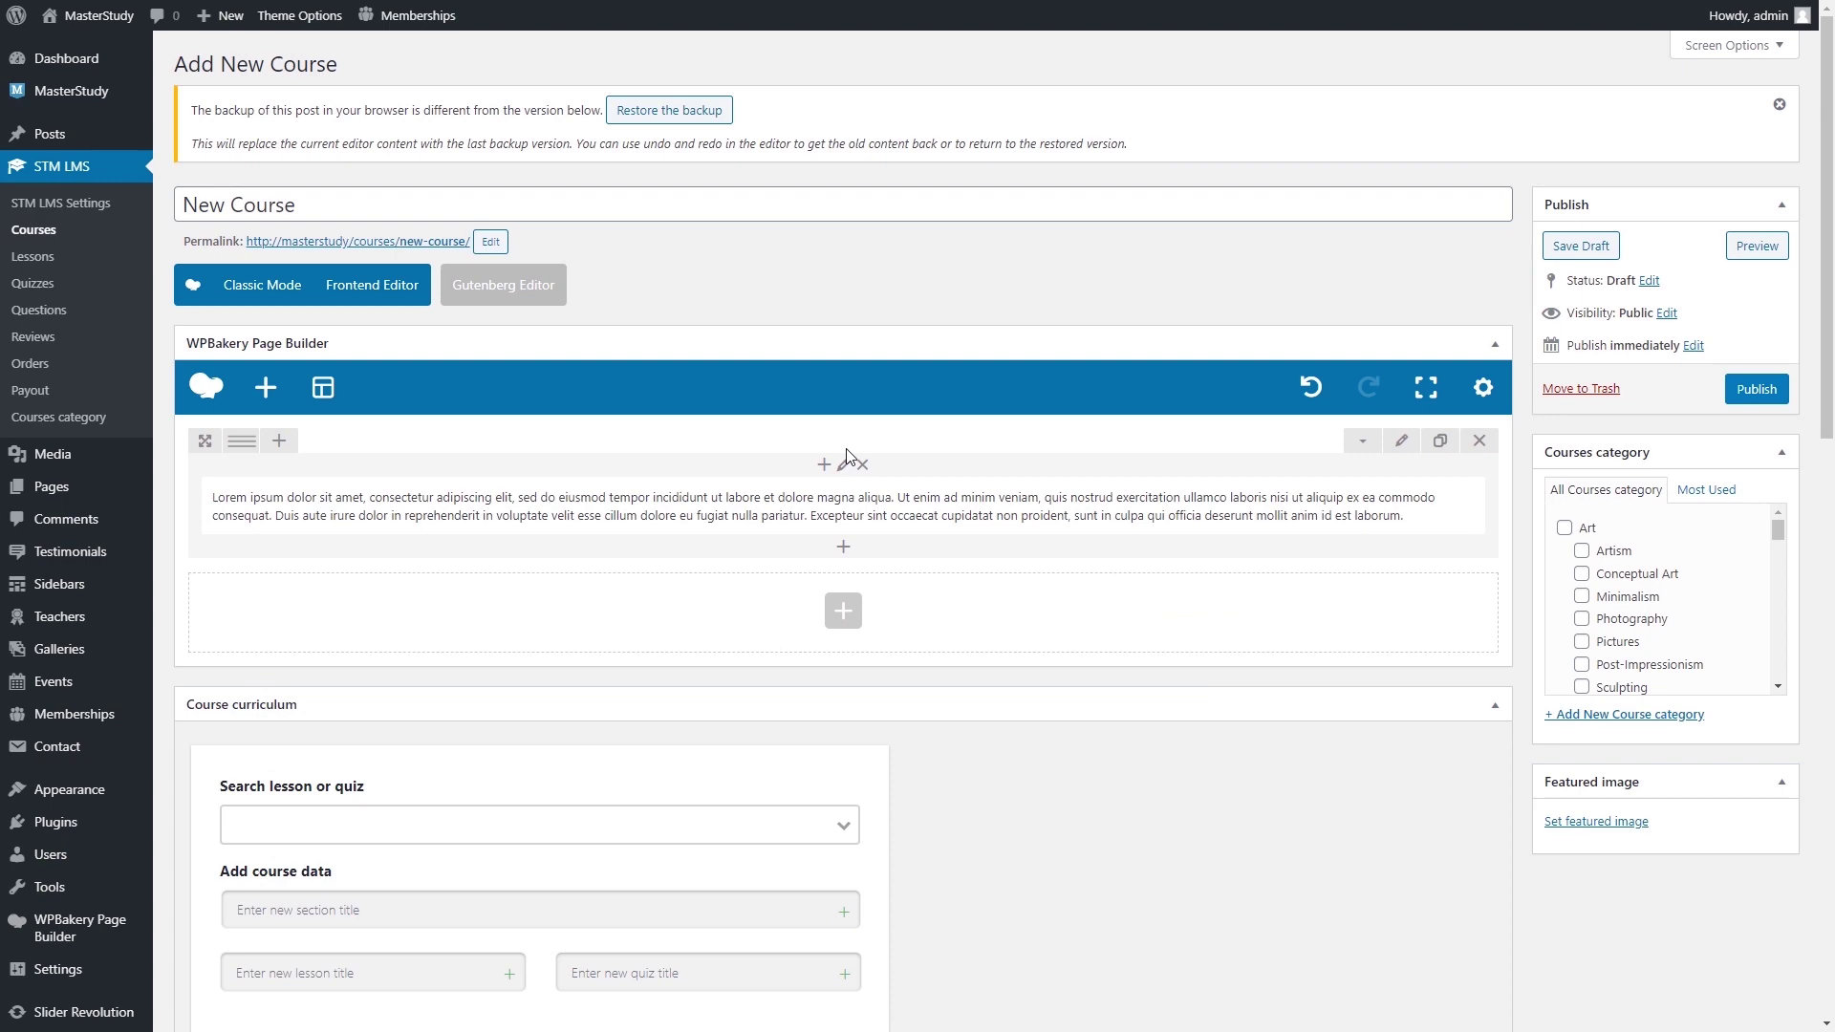
Add a section titled "New section" to the course curriculum.
scroll(846, 456, "down", 2)
scroll(846, 448, "down", 1)
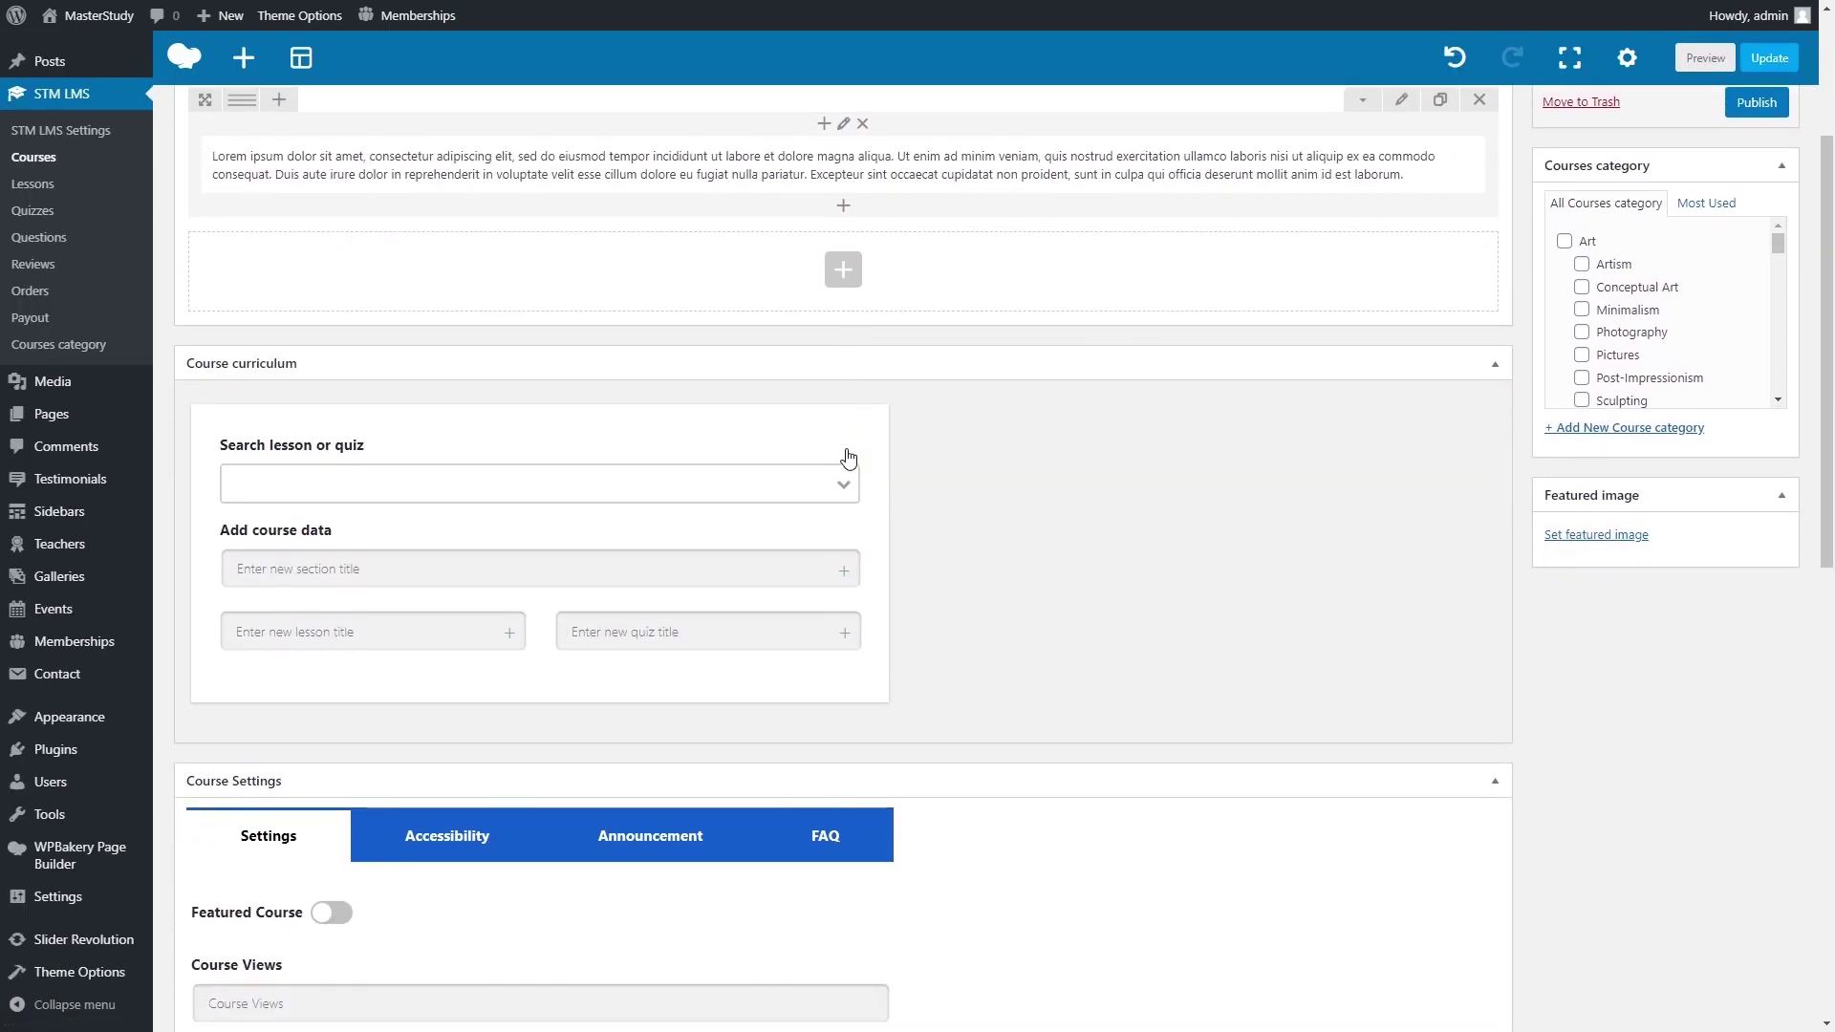
scroll(848, 458, "down", 2)
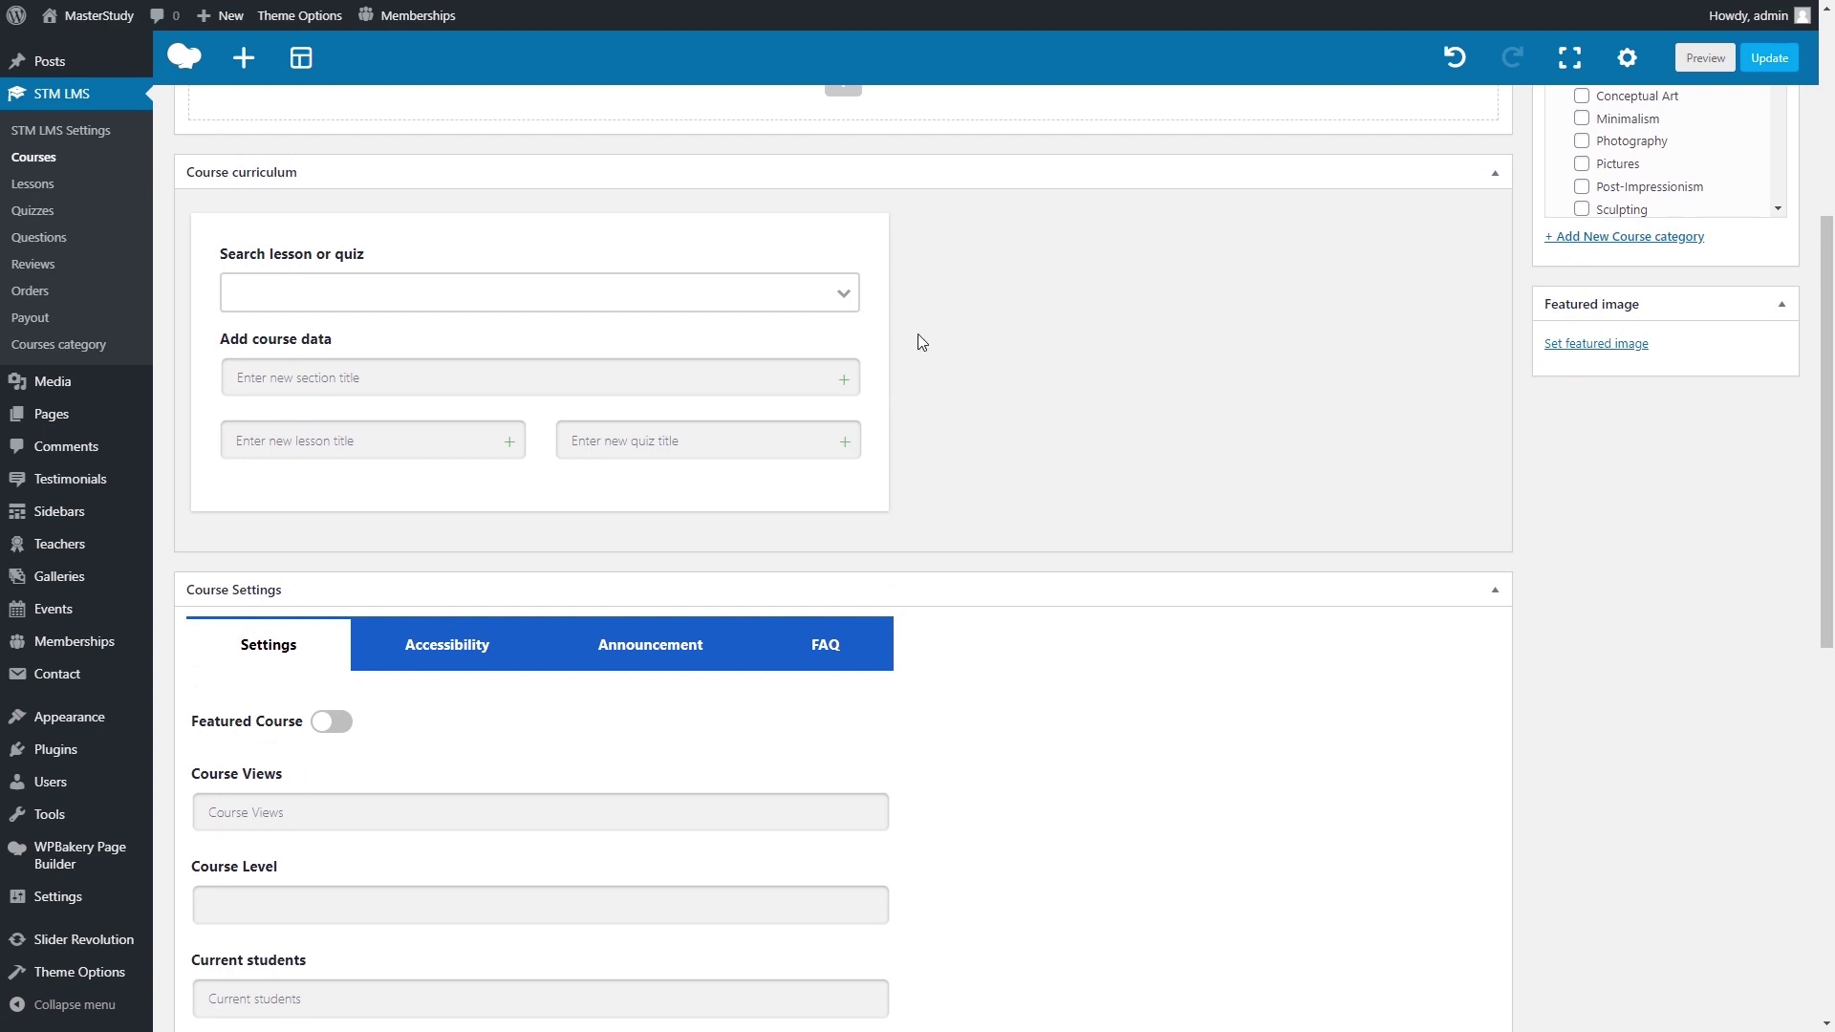
left_click(637, 374)
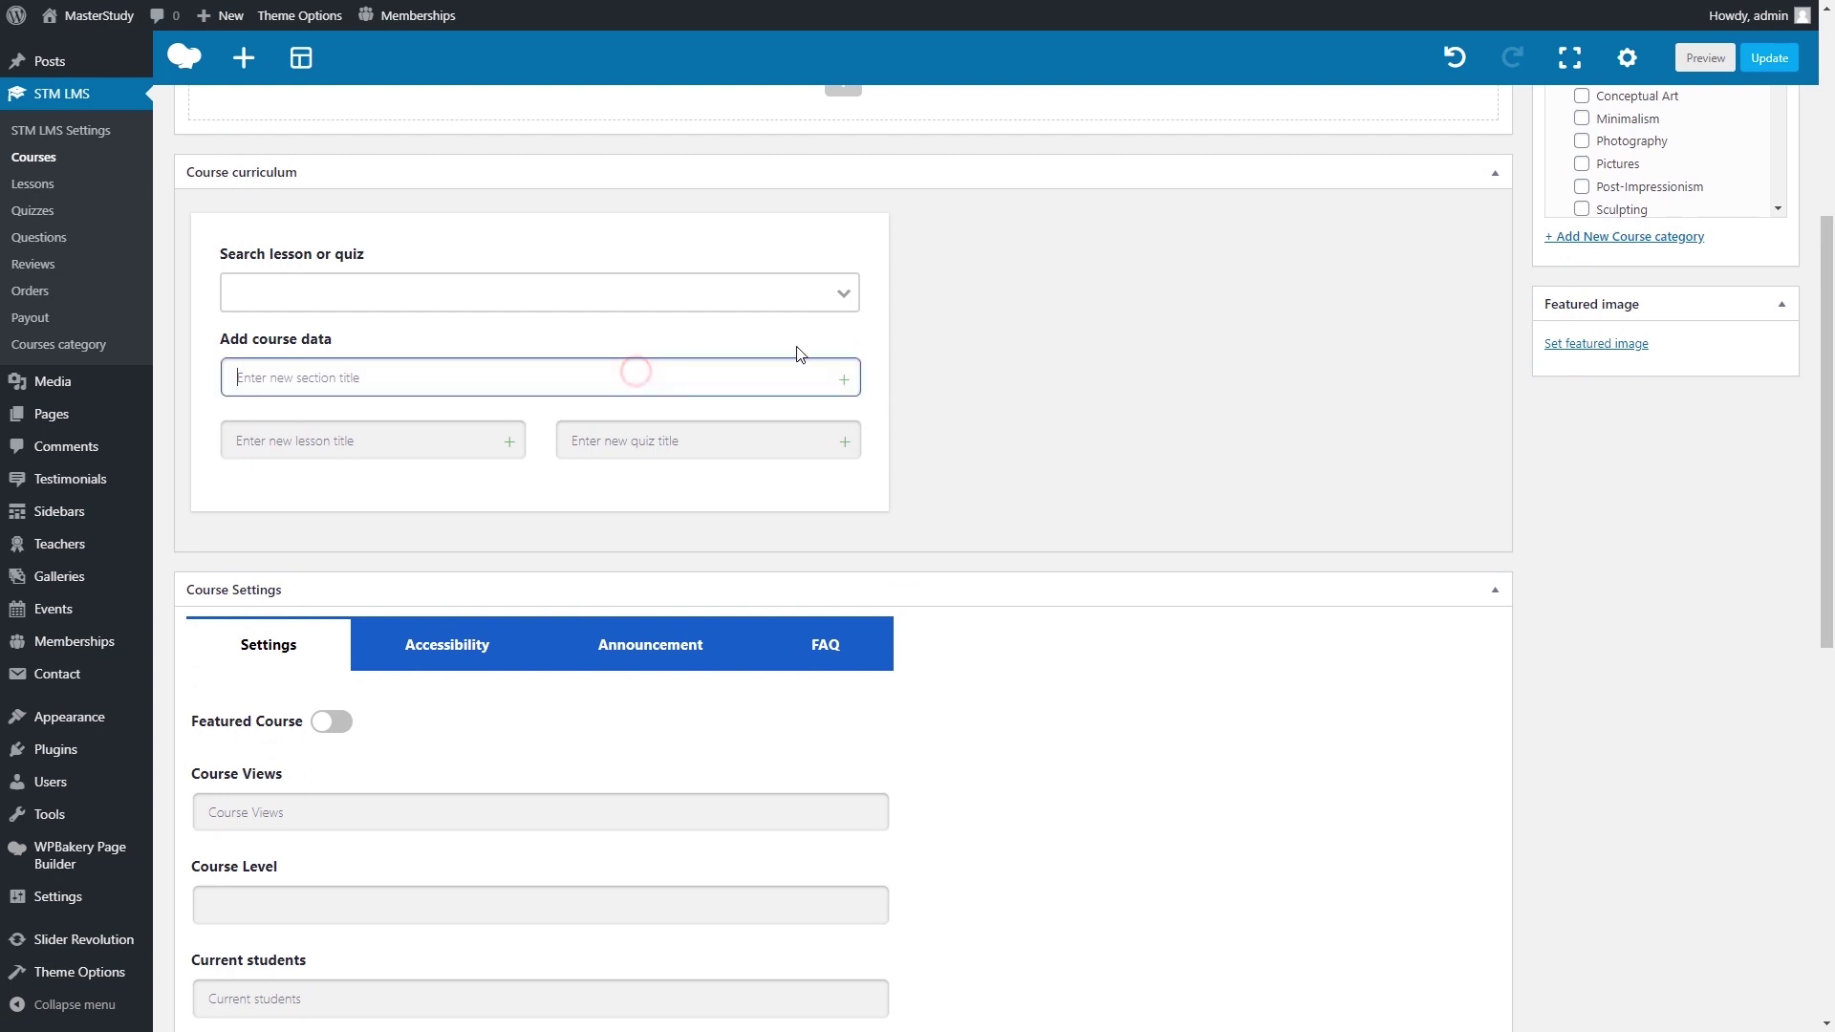
type("New section")
left_click(843, 382)
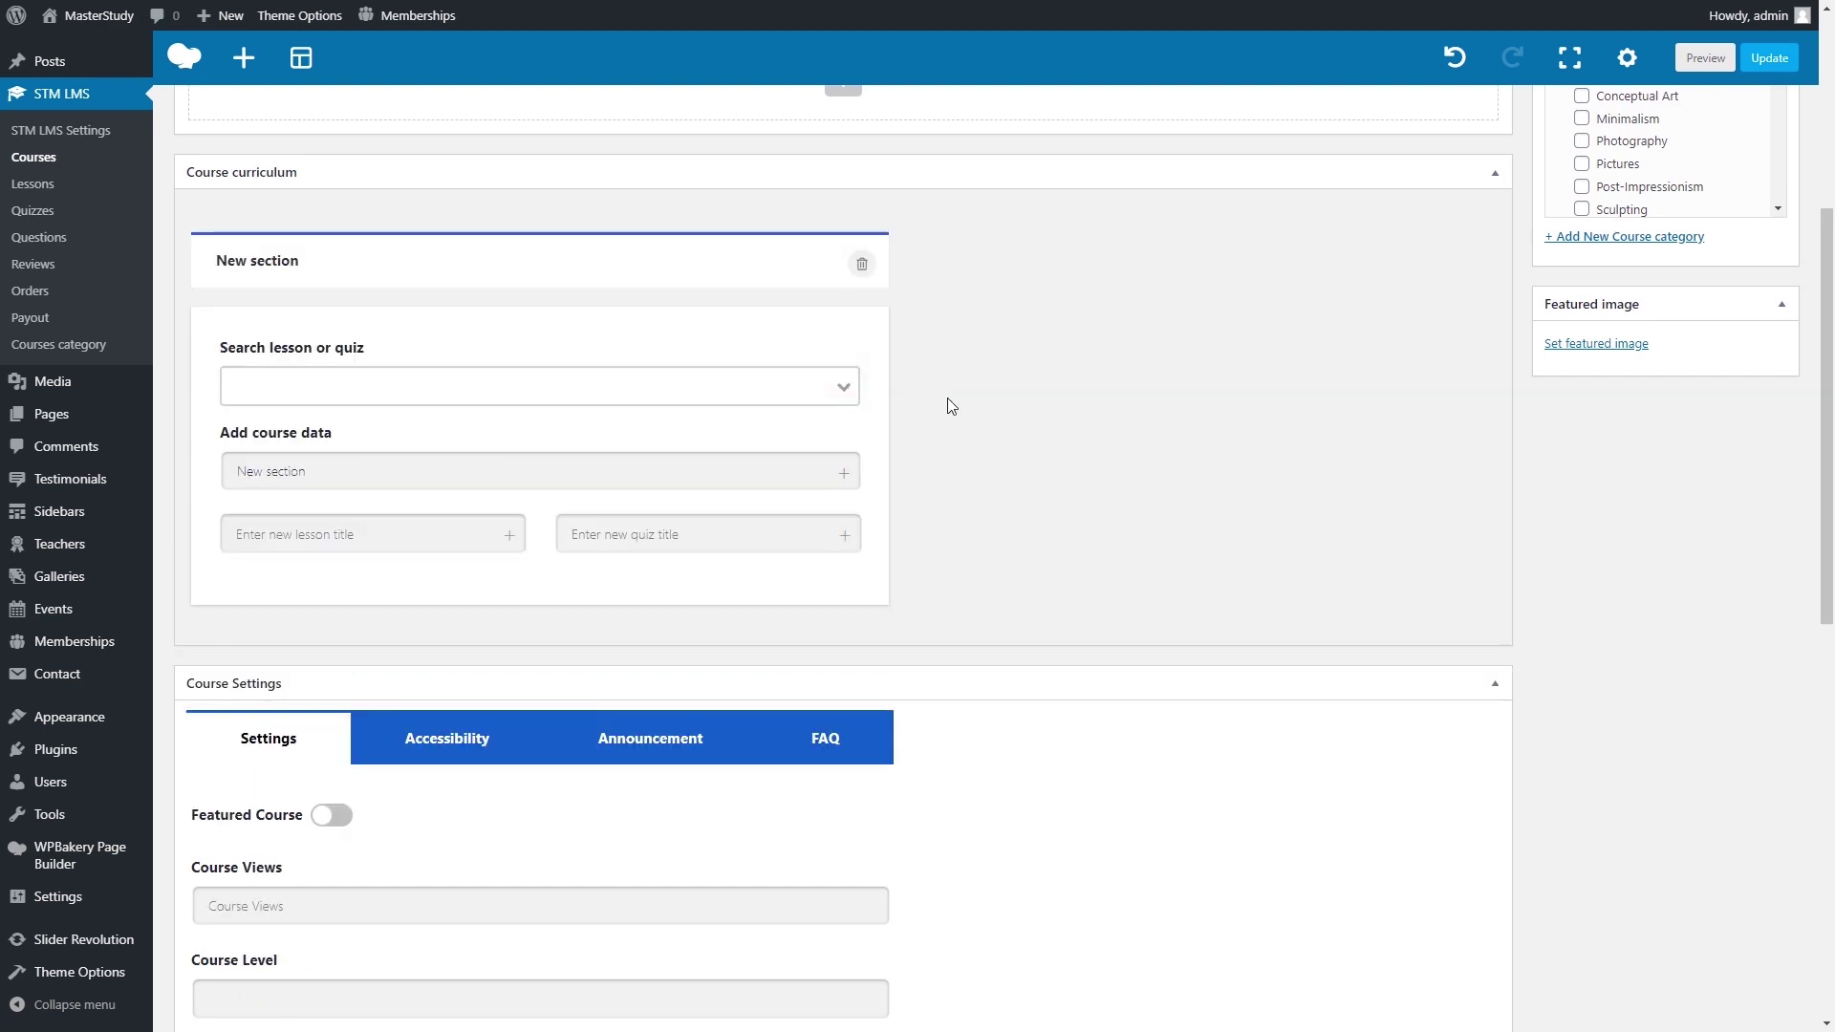
Search the existing lessons for "nv" and add "Nvidia New Technologies Slides" to the new section.
left_click(608, 395)
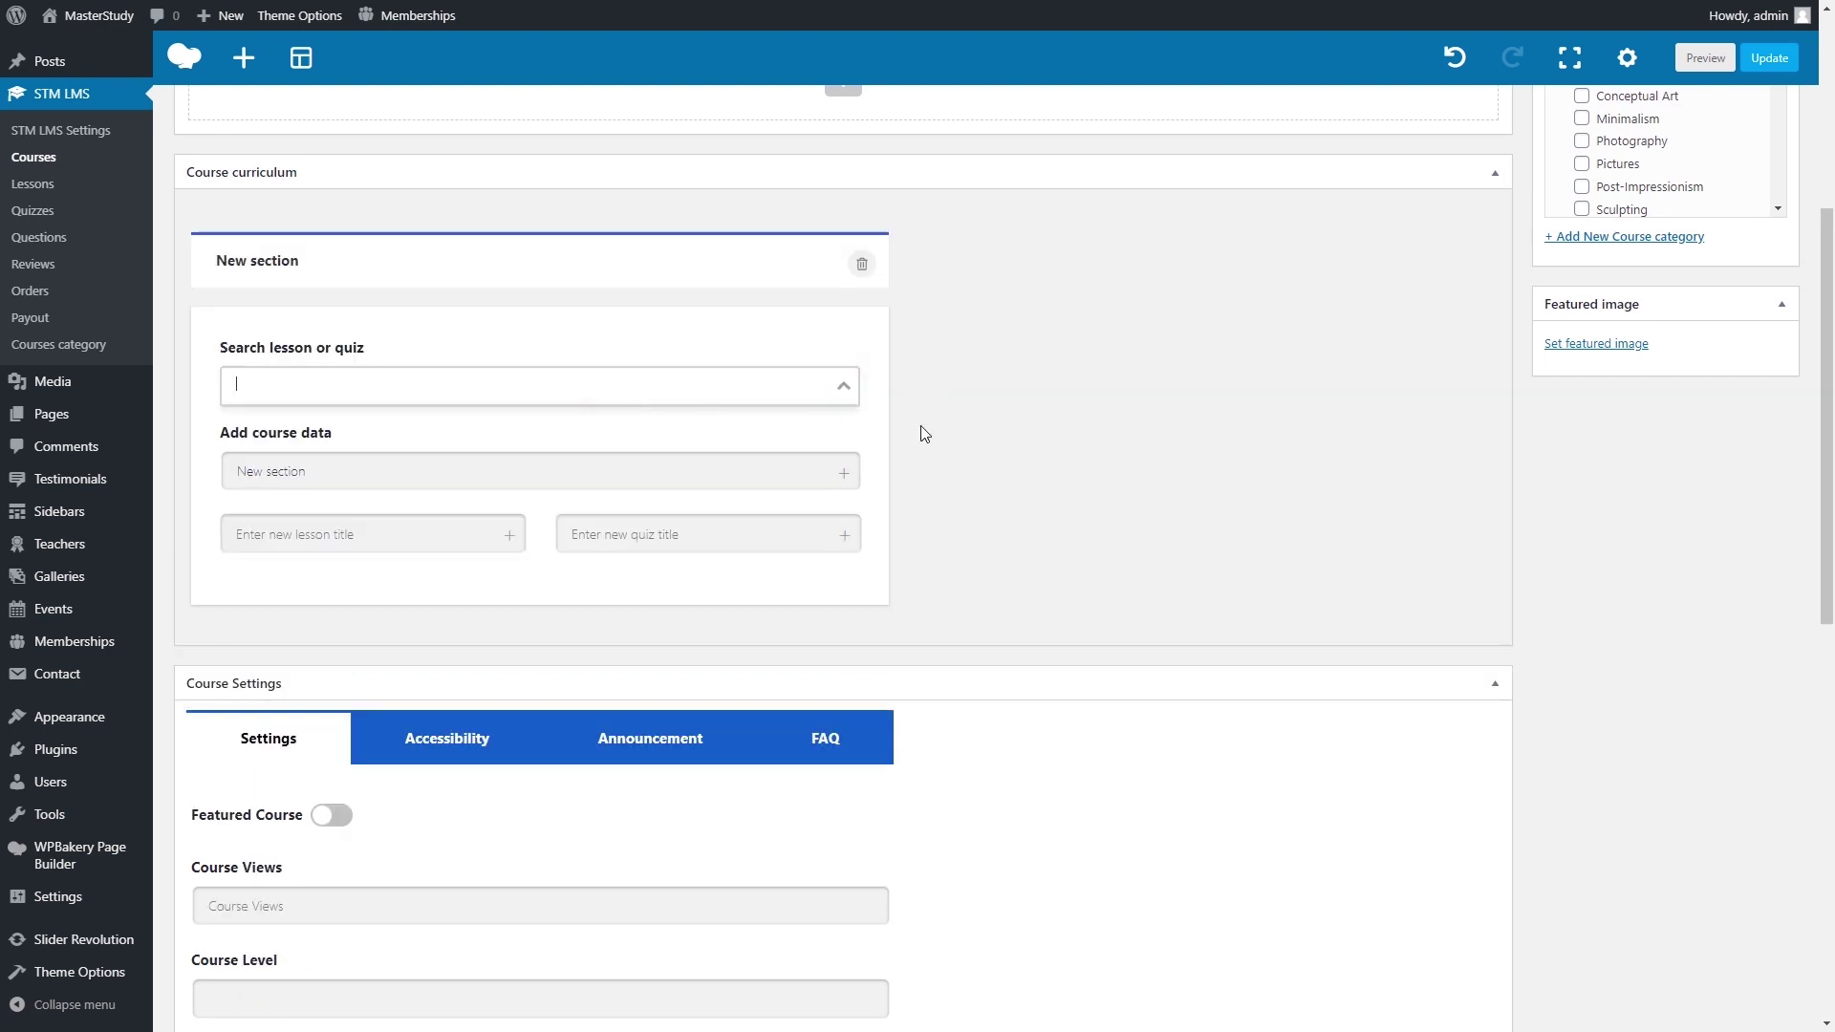
type("nv")
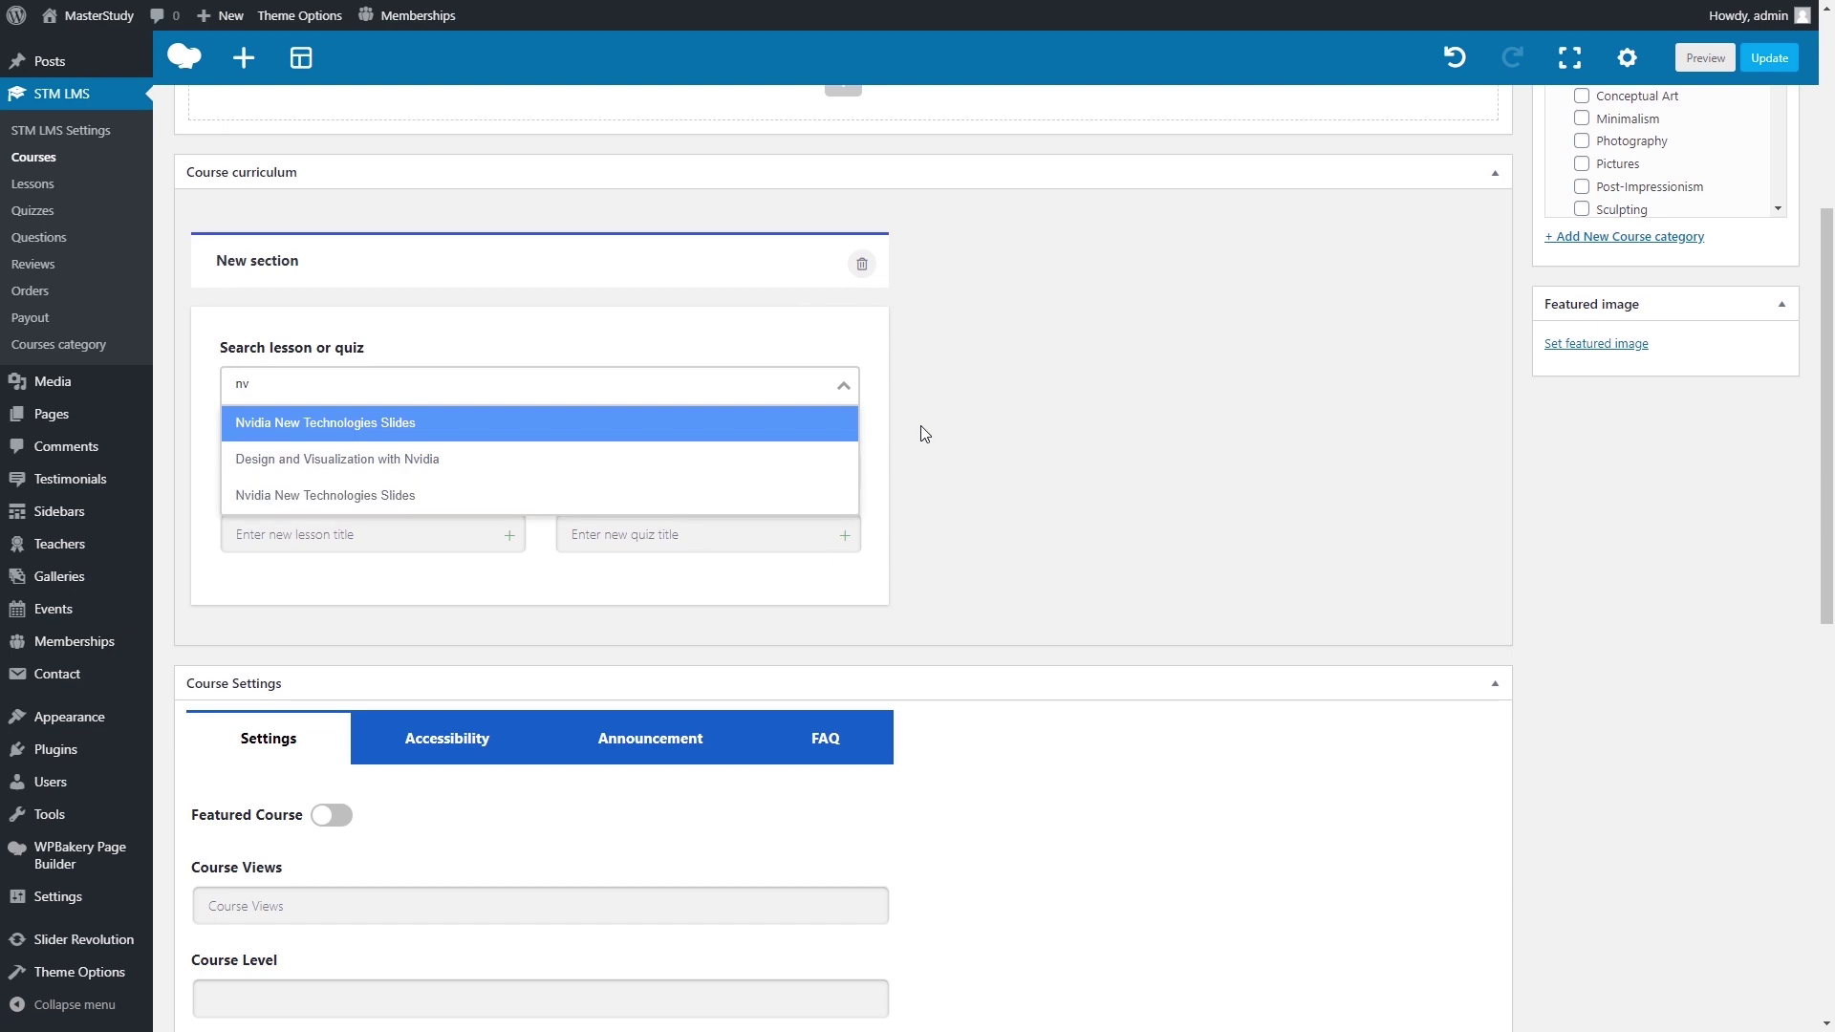
left_click(740, 426)
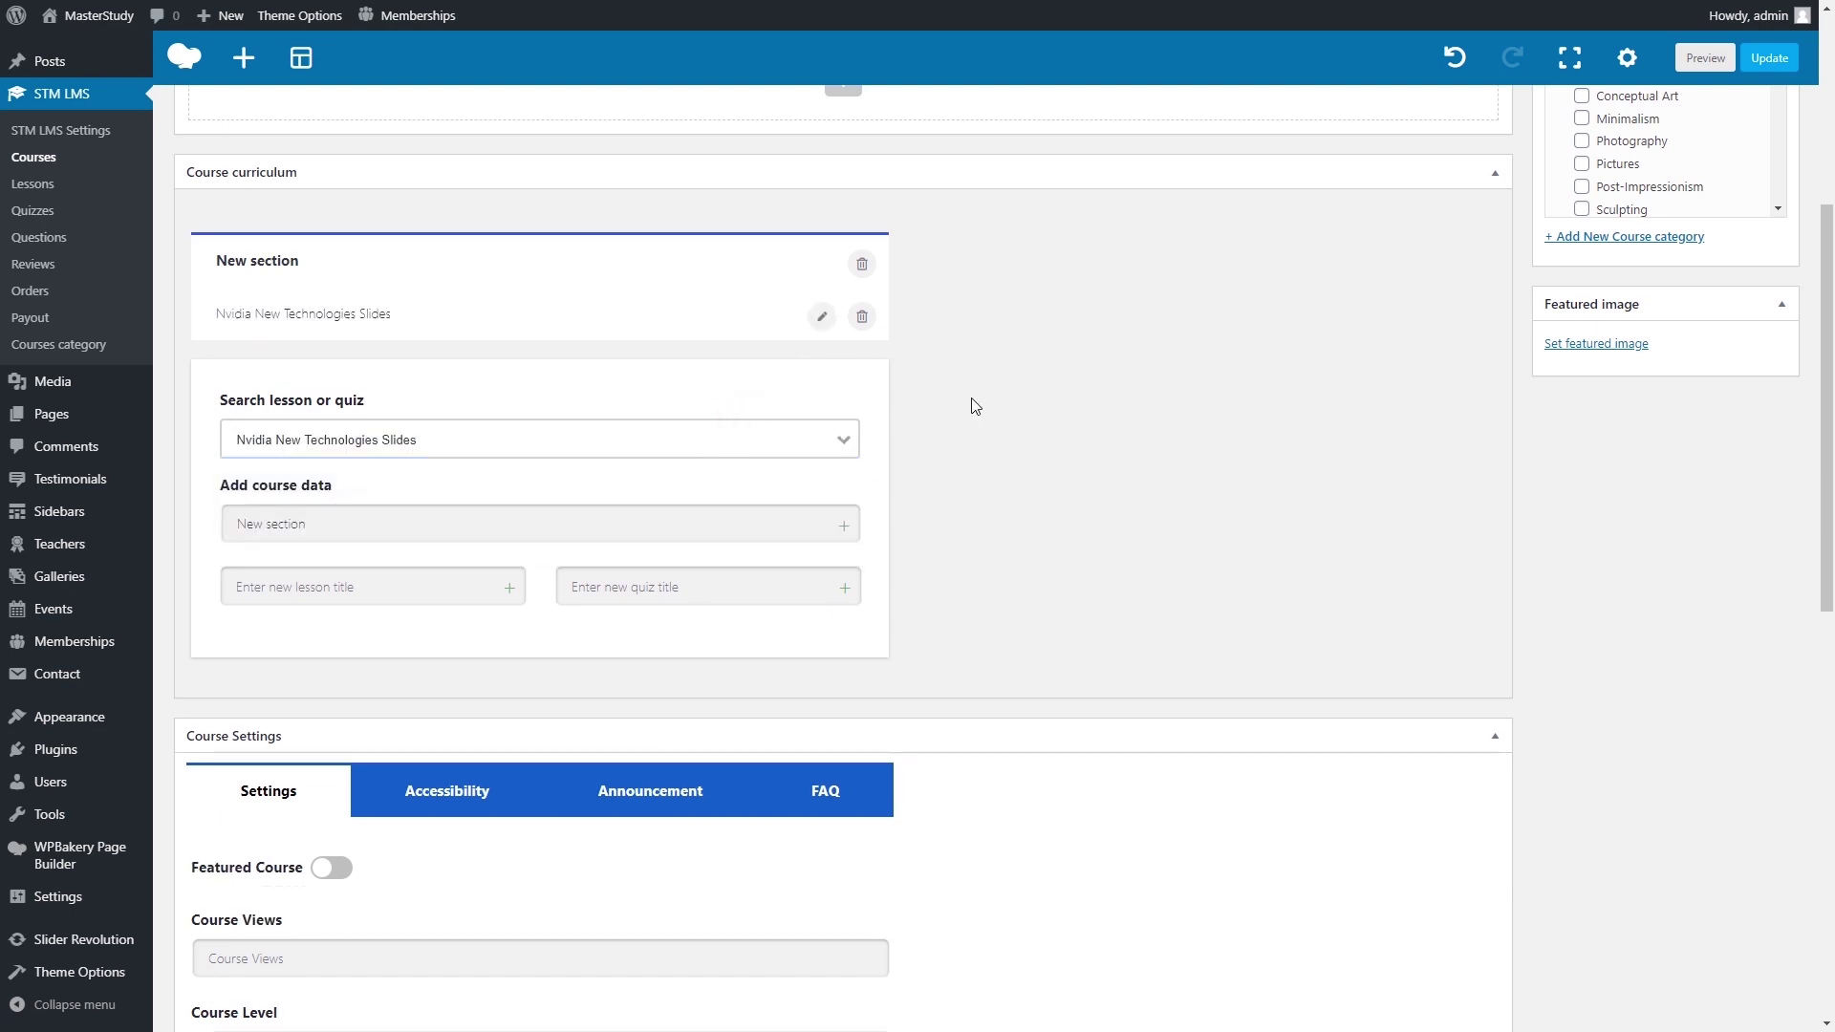
Create a lesson titled "New lesson" and a quiz titled "new quiz" in the curriculum section.
left_click(397, 586)
type("New lesson")
left_click(509, 586)
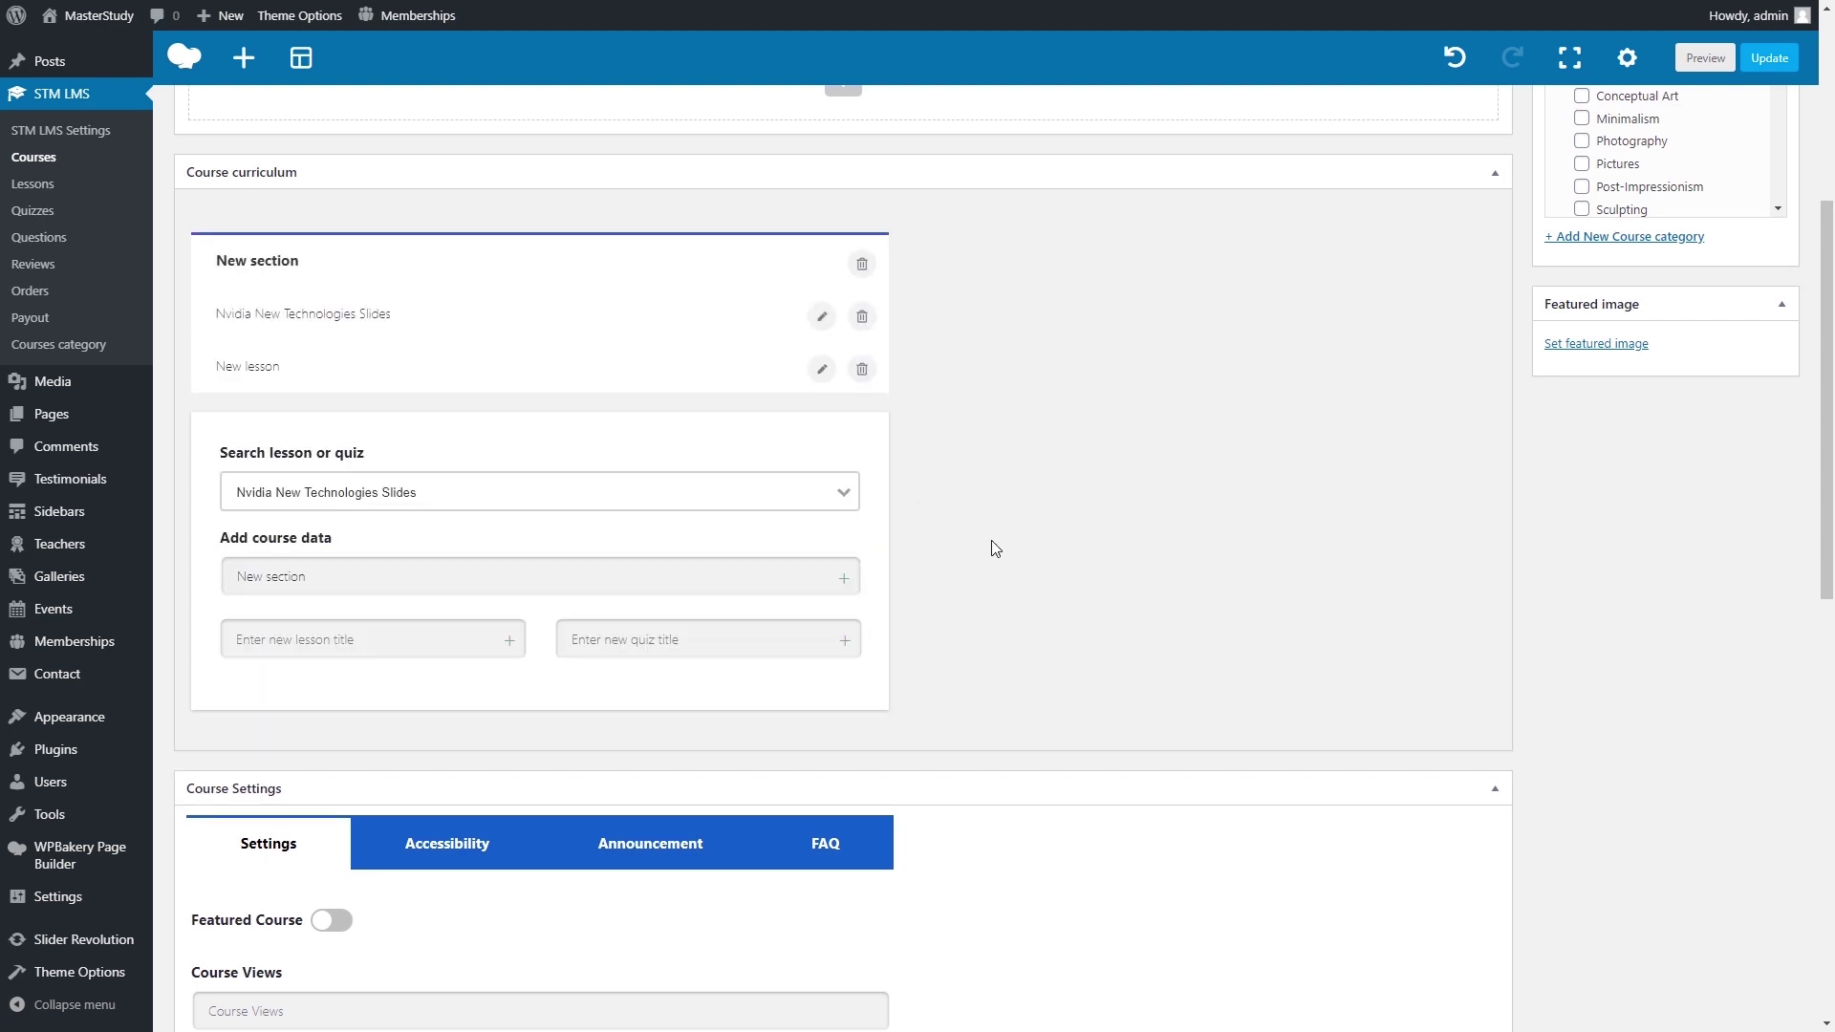
left_click(787, 625)
type("new ")
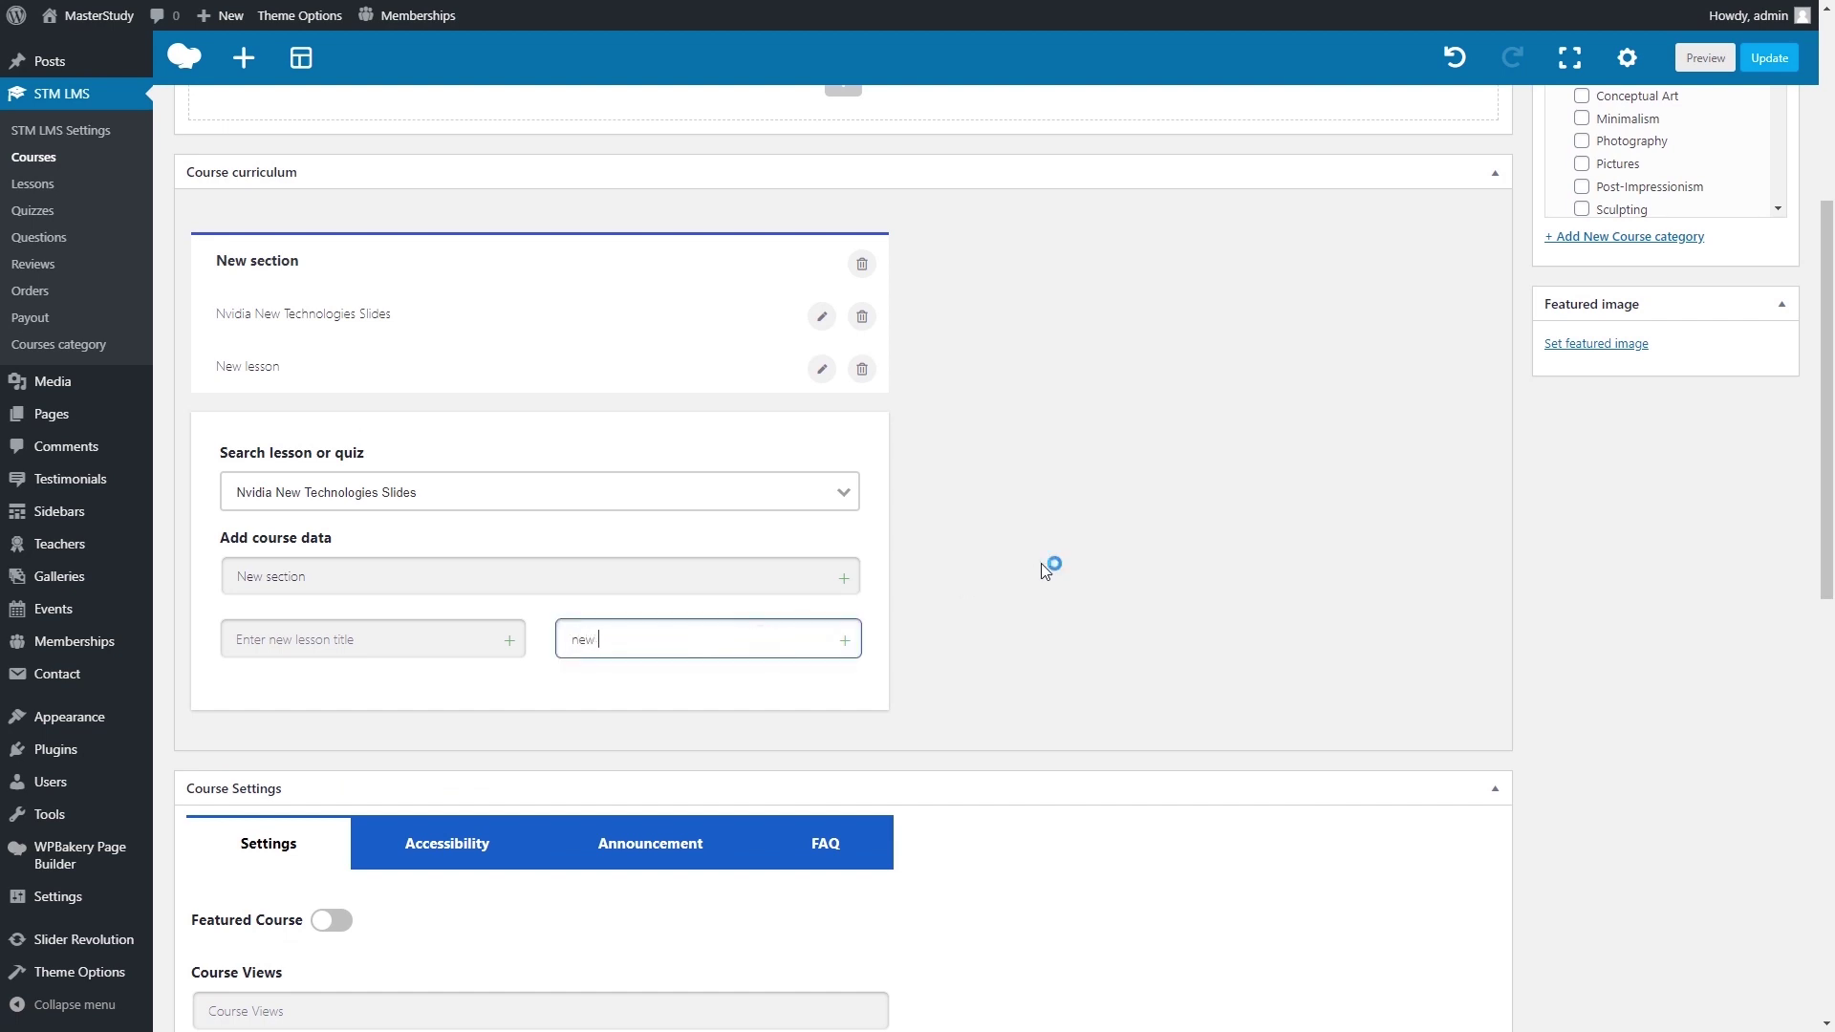
type("quiz")
left_click(845, 639)
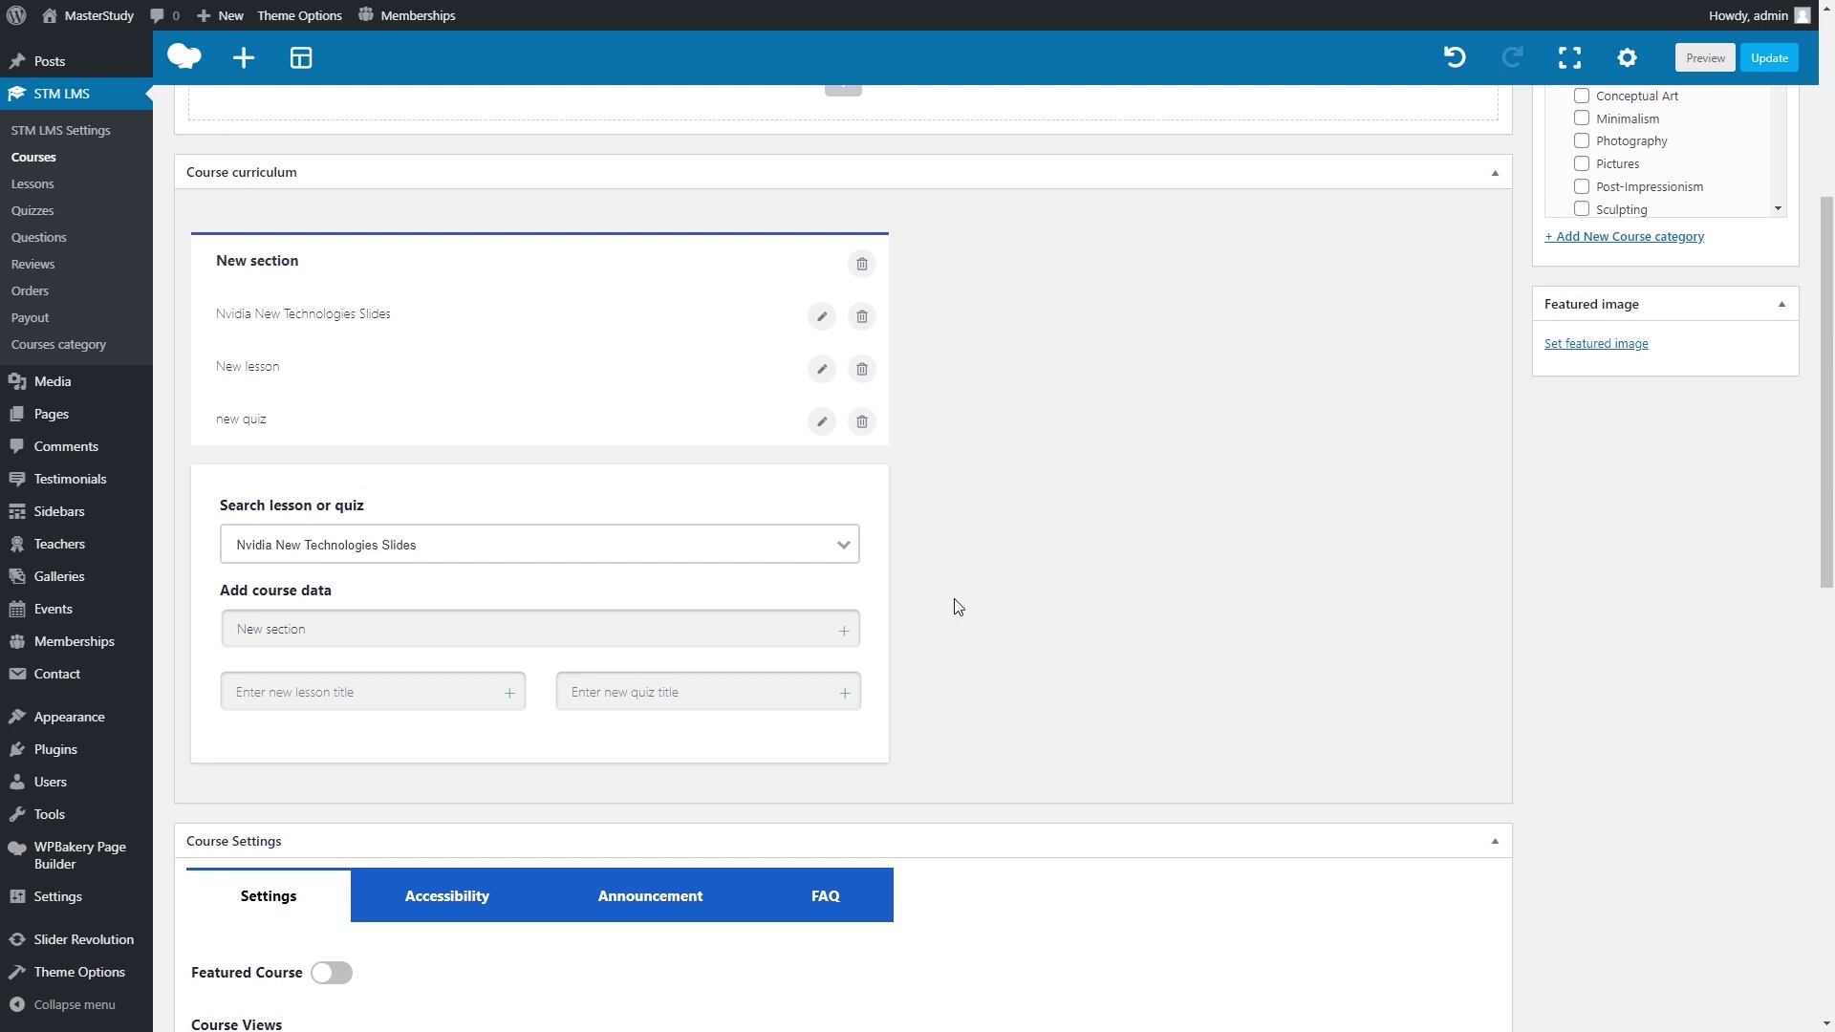
Mark the course as featured and set its course views to 257.
scroll(995, 669, "down", 5)
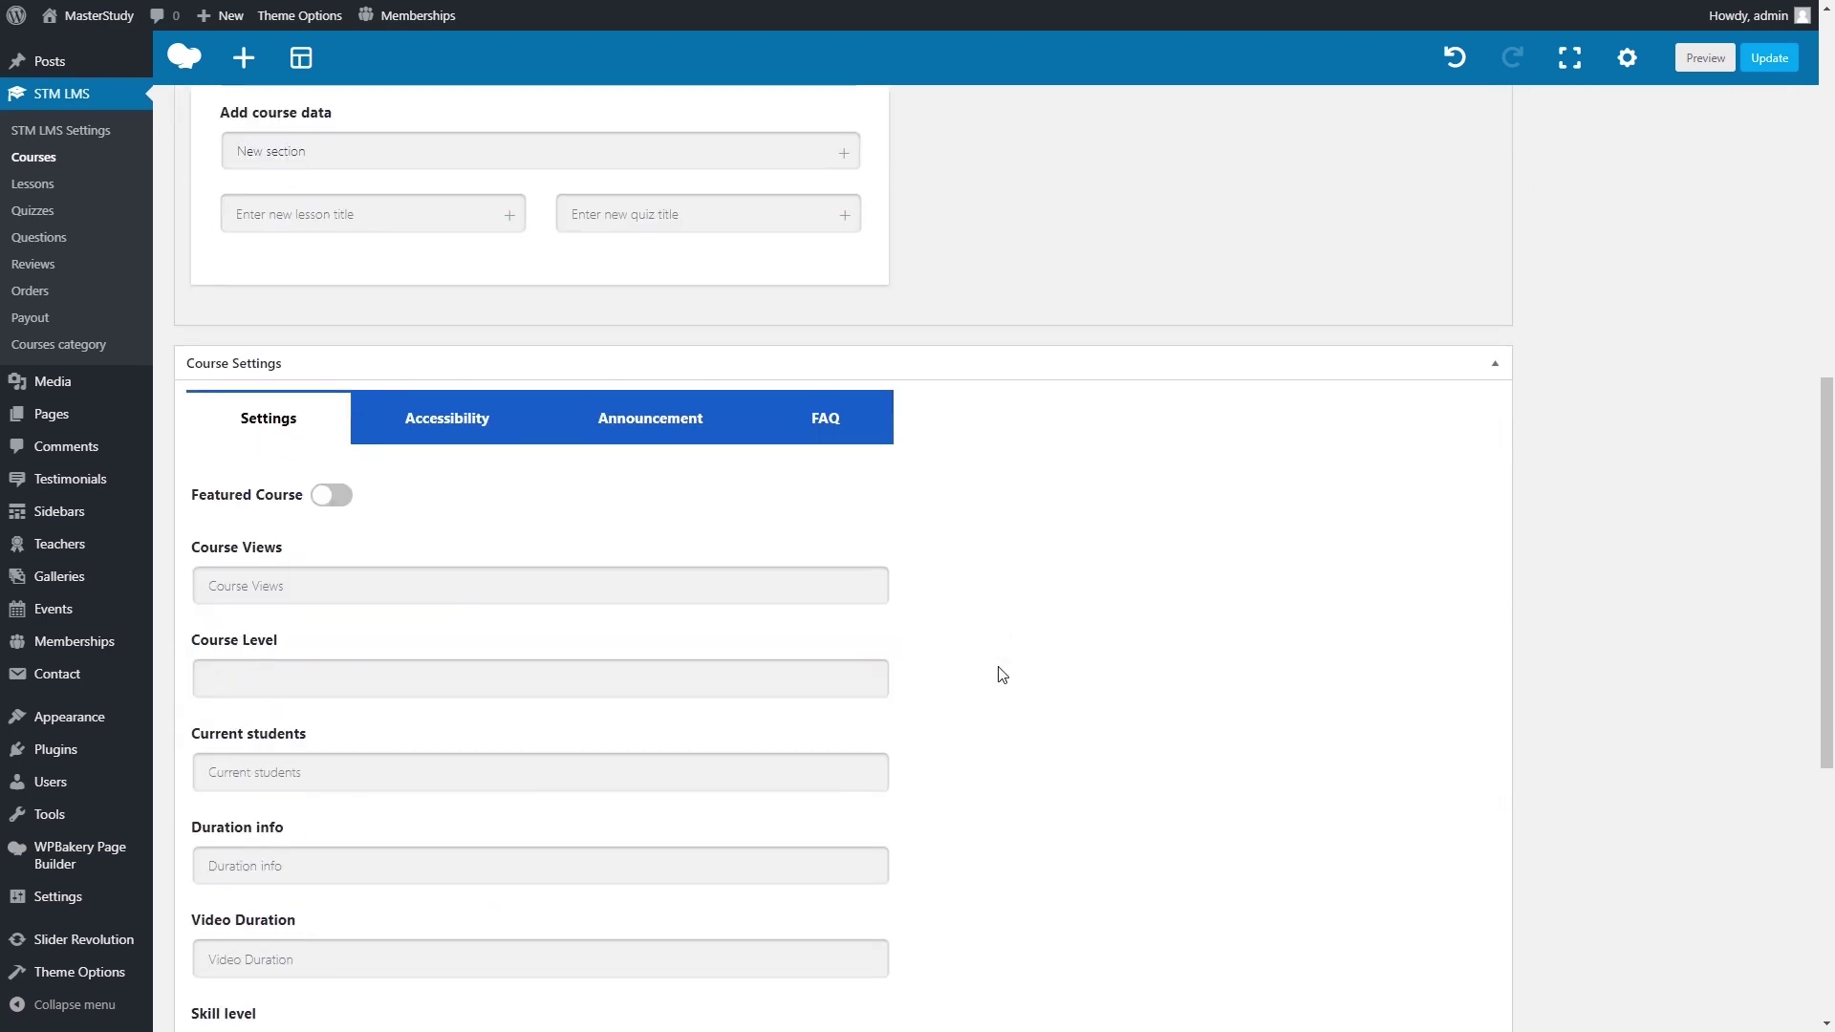
scroll(1001, 675, "down", 2)
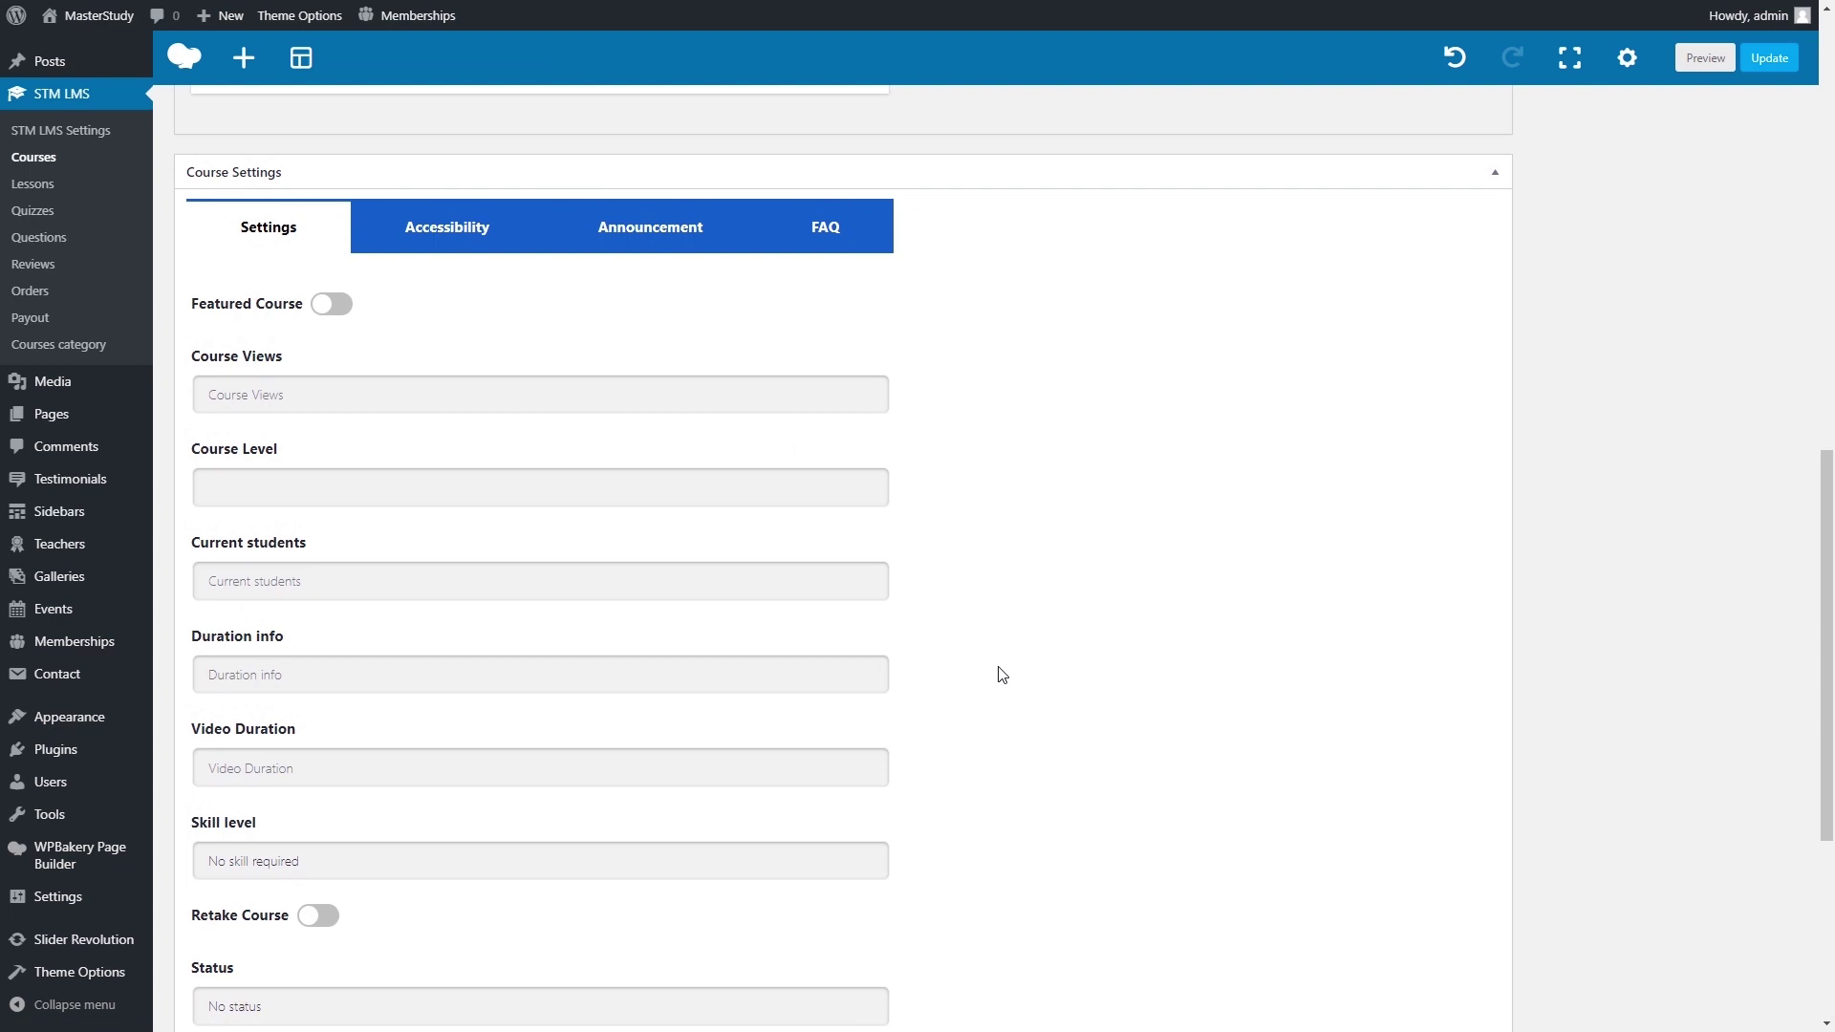
scroll(1001, 675, "down", 1)
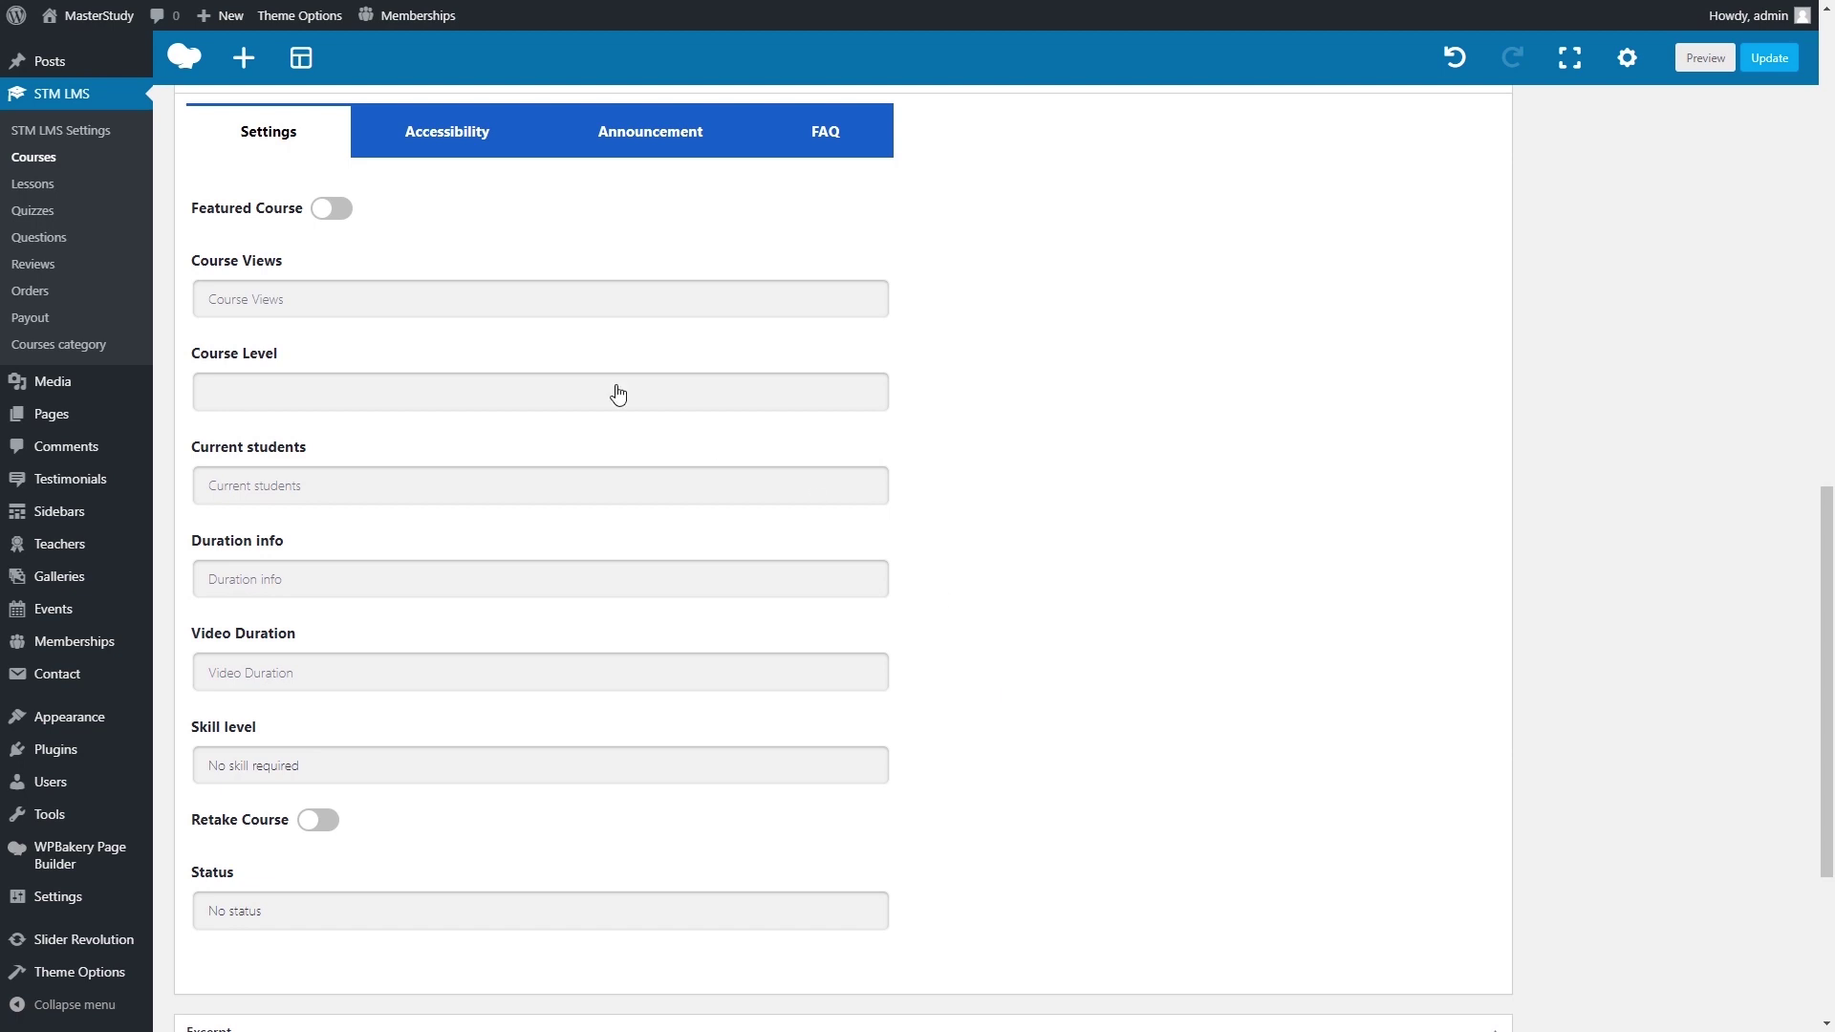
left_click(343, 216)
left_click(708, 285)
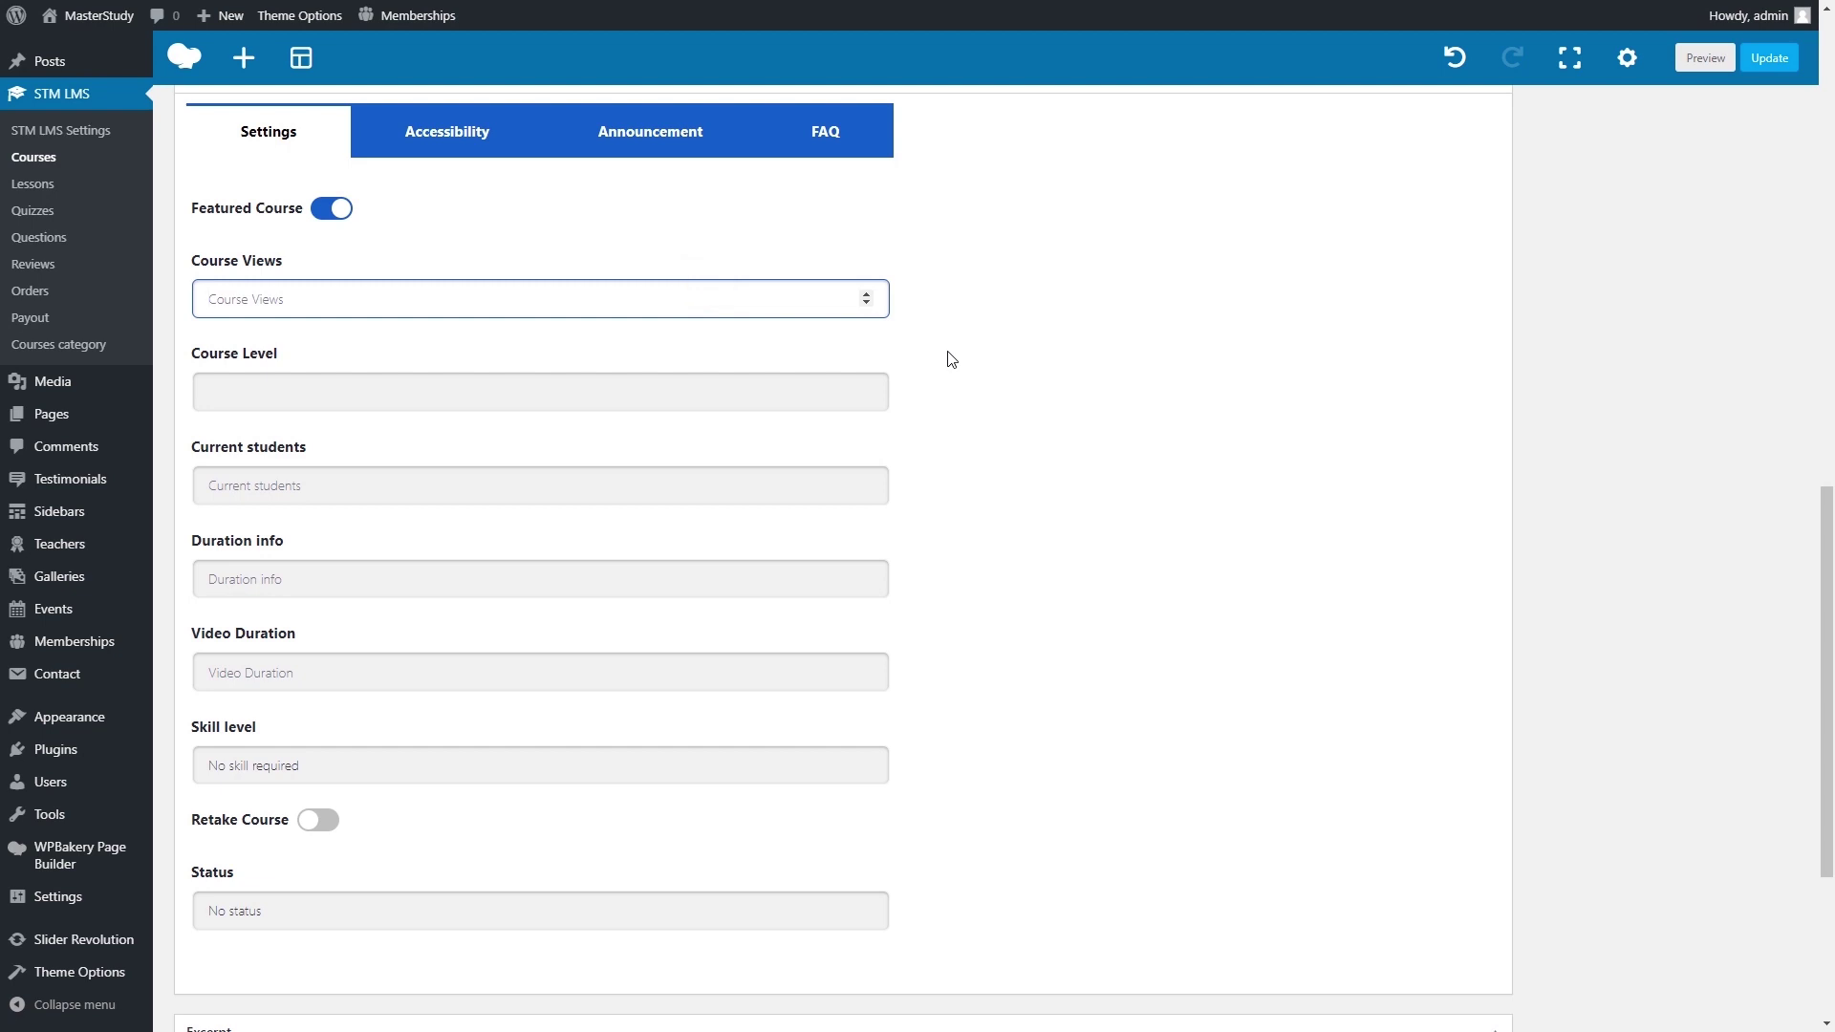
type("257")
Set the course level to Beginner and the number of current students to 2.
left_click(808, 393)
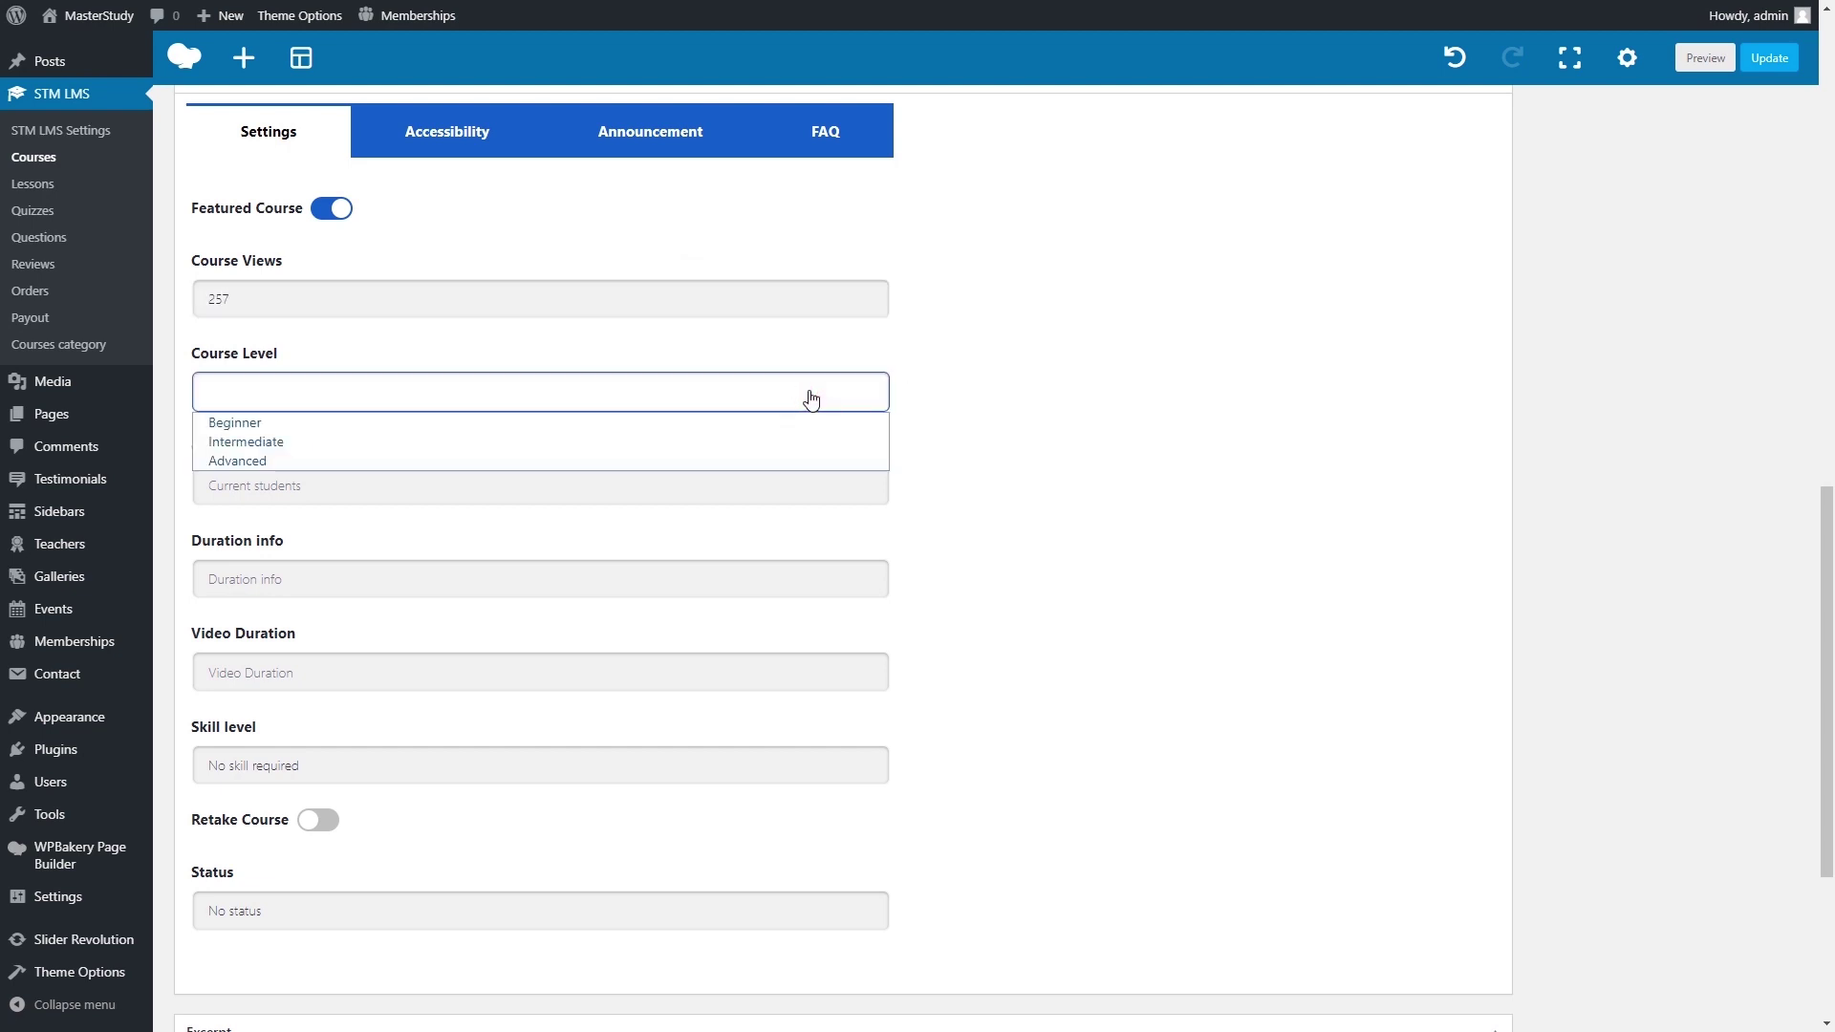
left_click(808, 422)
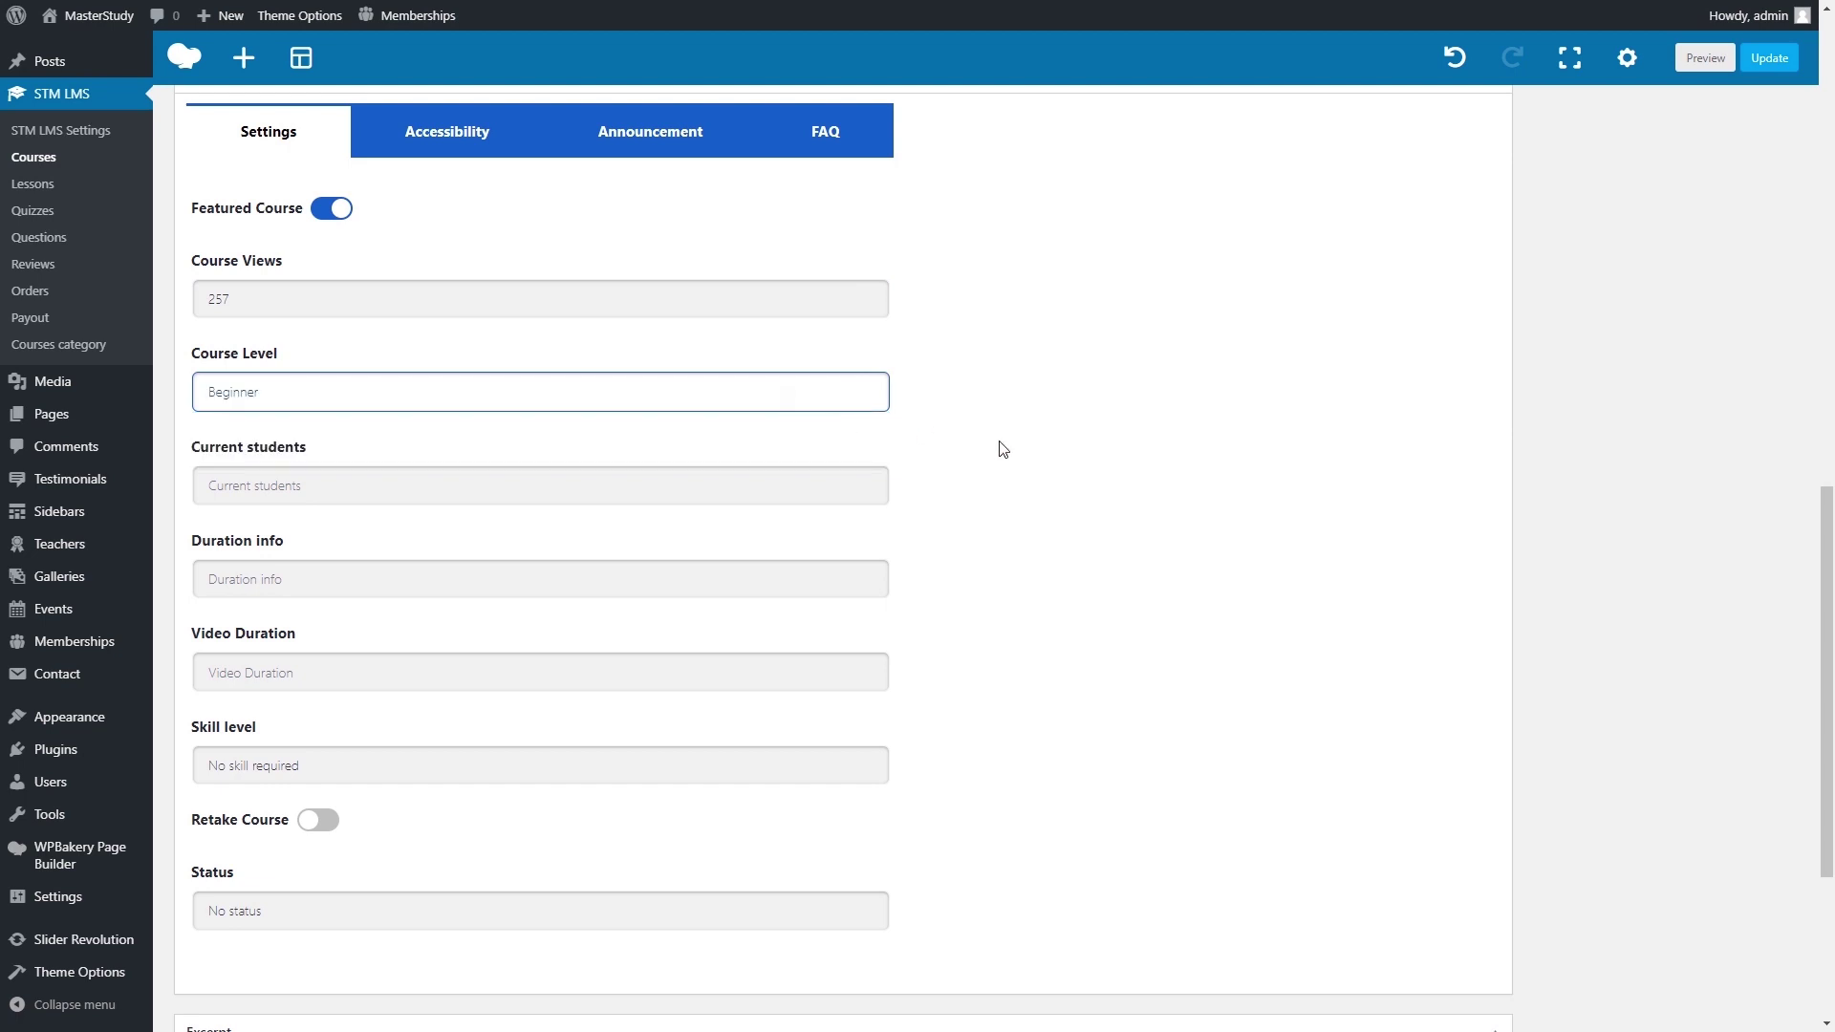
left_click(842, 494)
type("2")
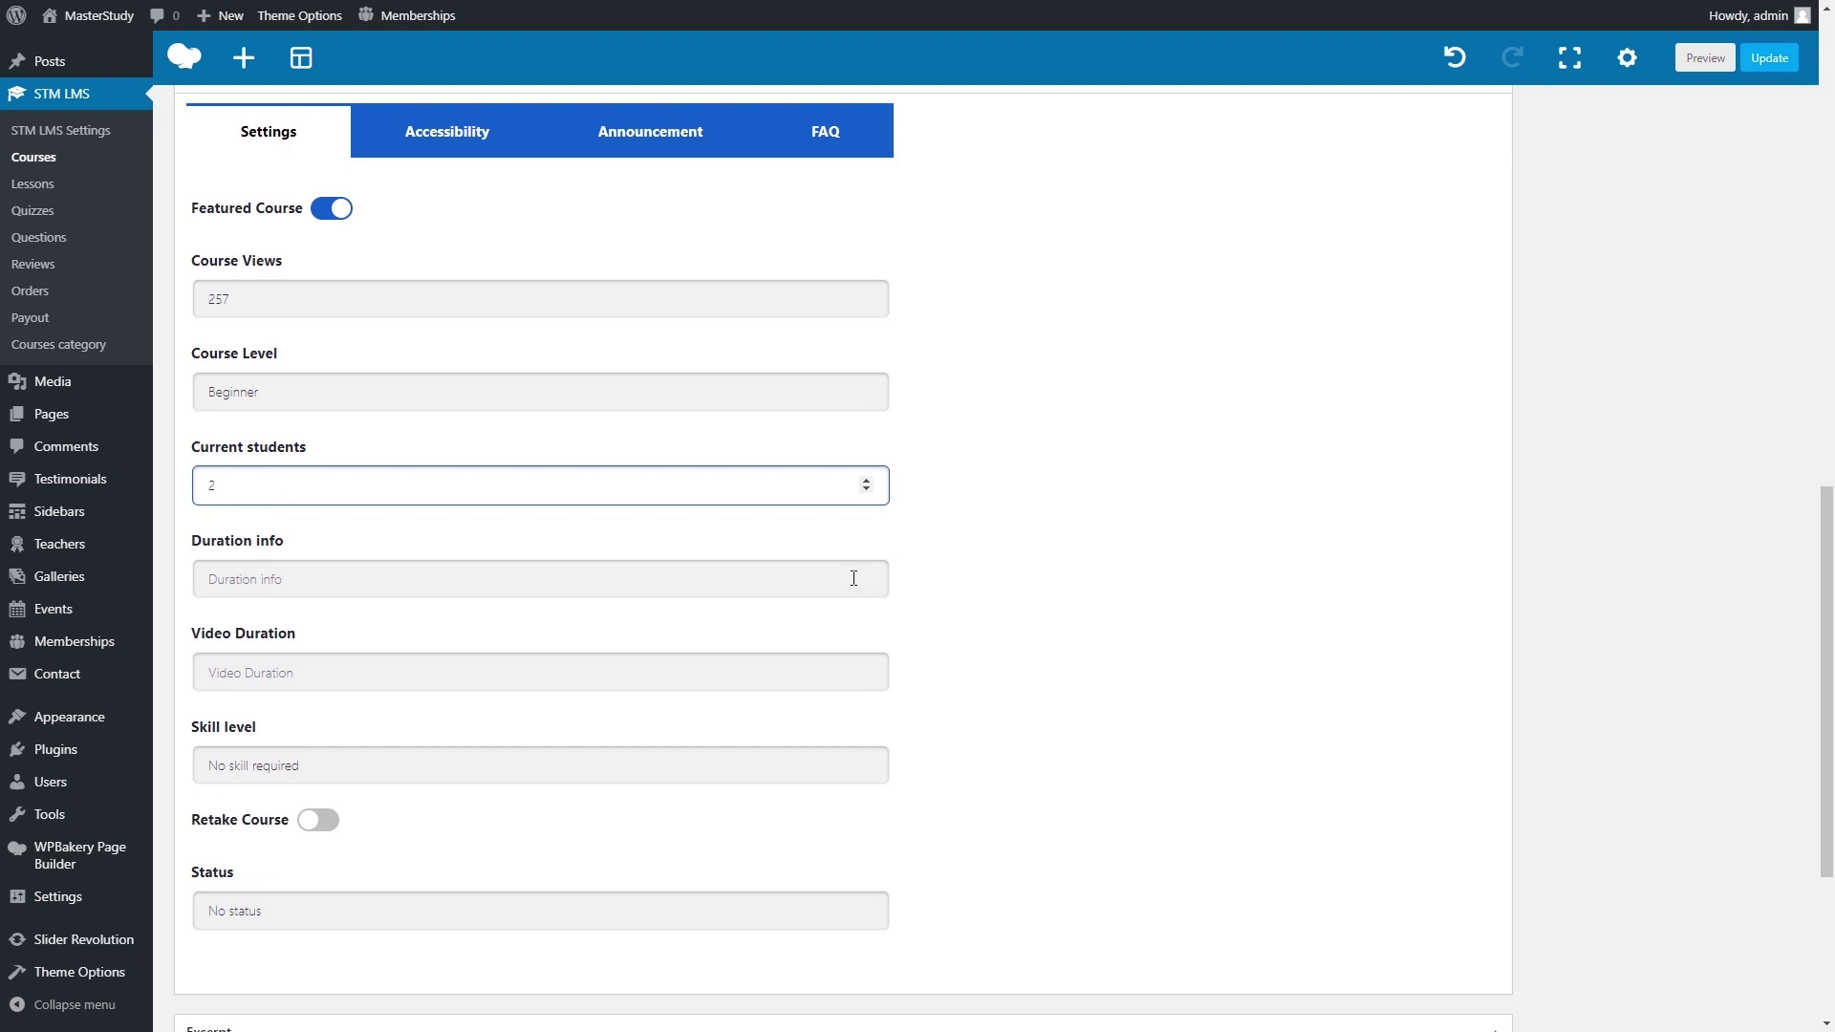
Enter "5 hours" as the duration info and "1 hours" as the video duration.
left_click(859, 575)
type("5 hours")
left_click(855, 671)
type("1 hours")
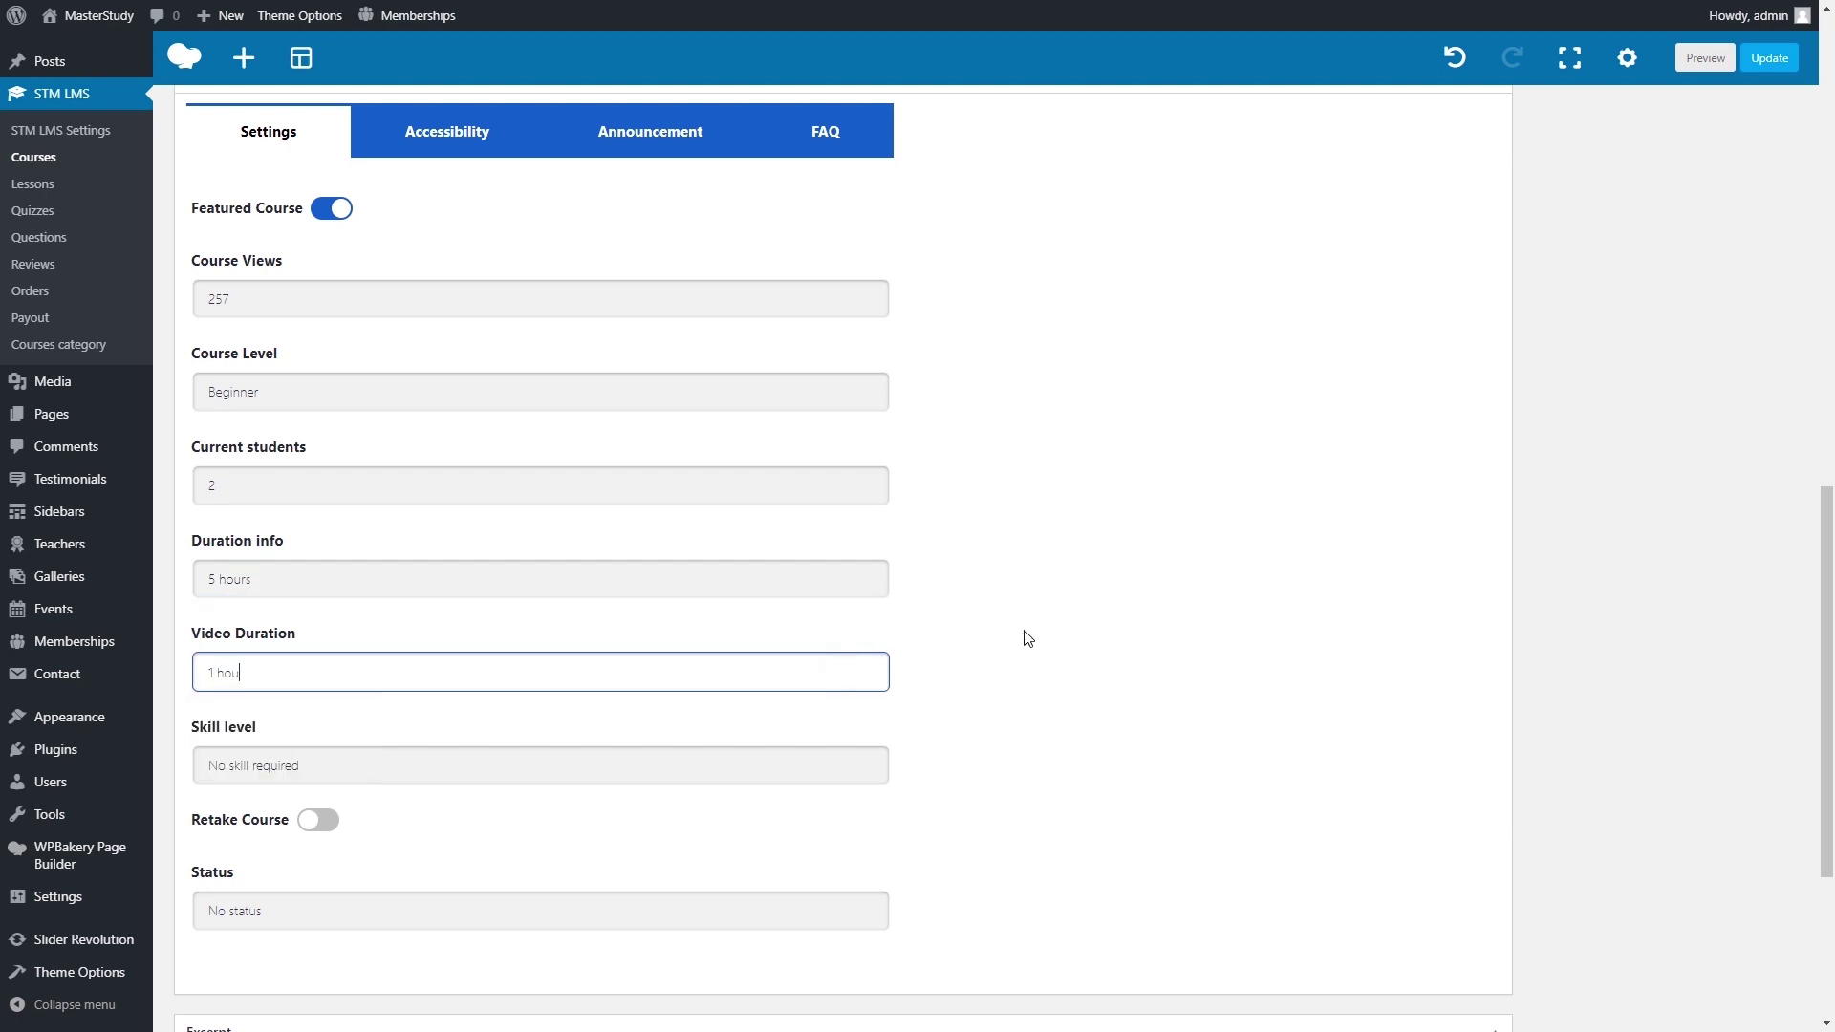
left_click(1028, 639)
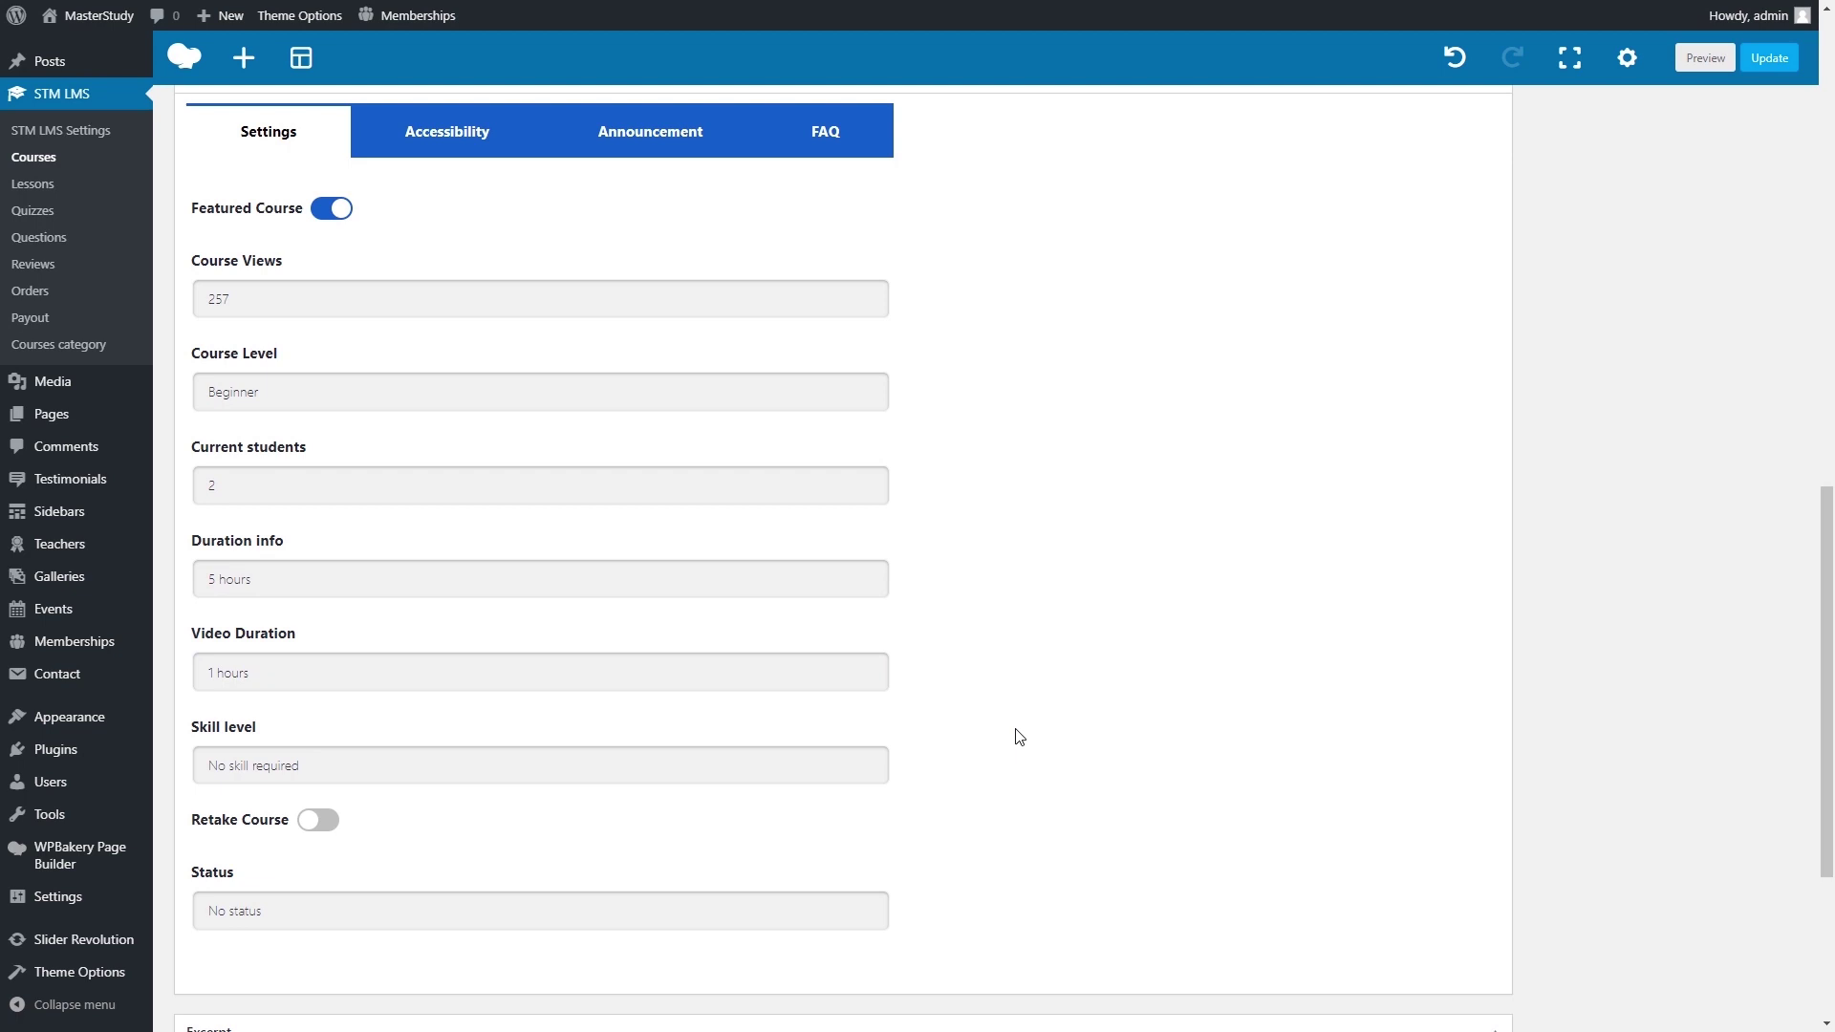
Enable retaking the course and set its status to Special, leaving the status date range empty.
left_click(320, 822)
left_click(316, 909)
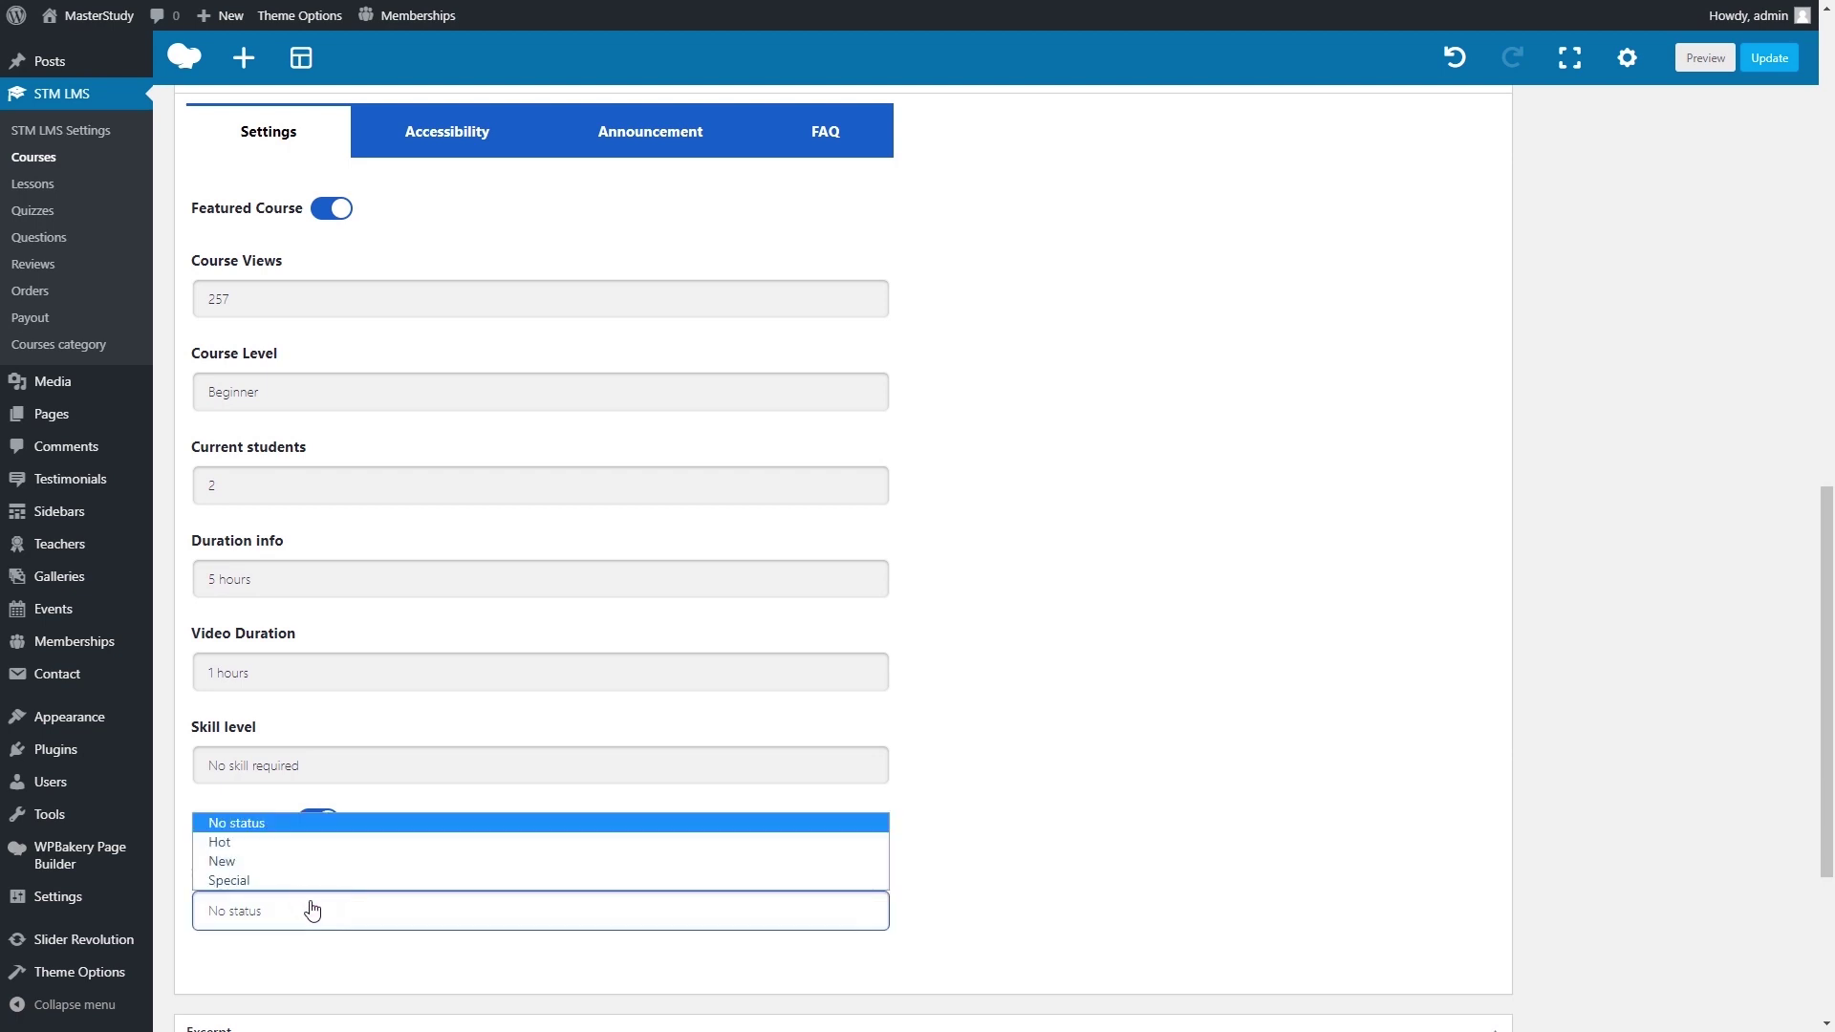
left_click(307, 879)
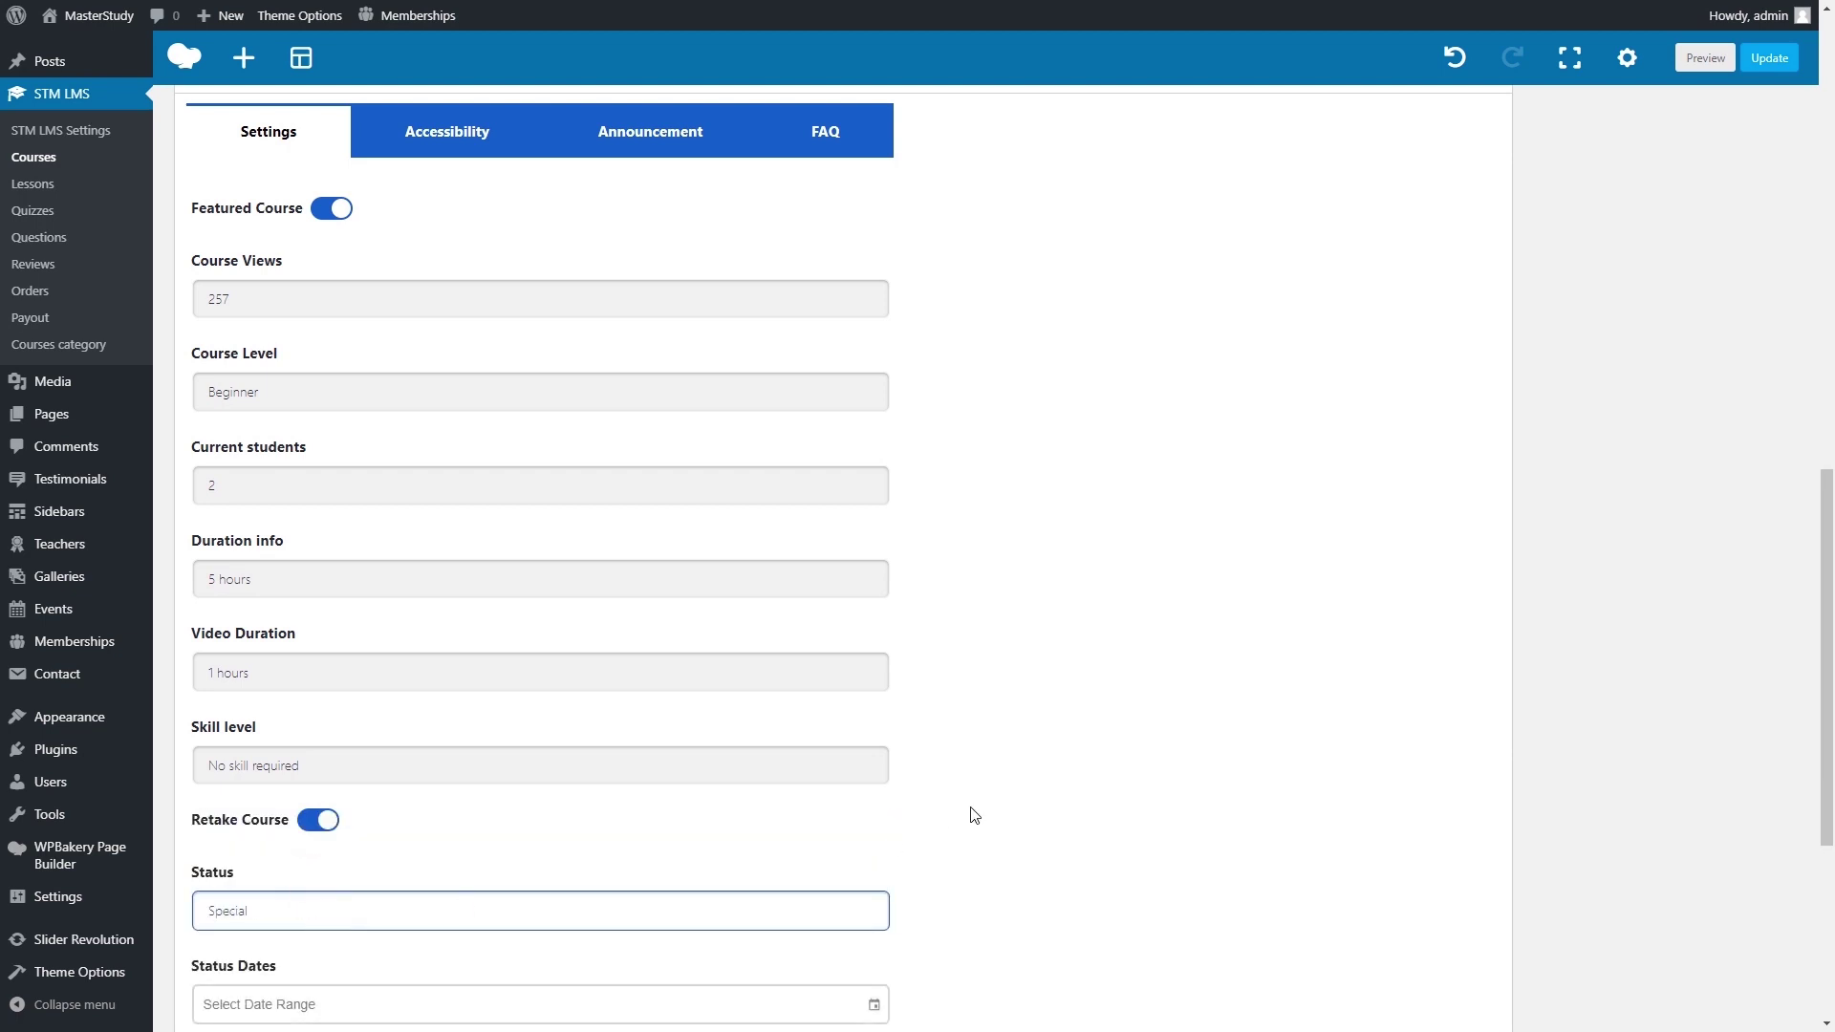
scroll(956, 817, "down", 2)
left_click(791, 812)
left_click(1051, 774)
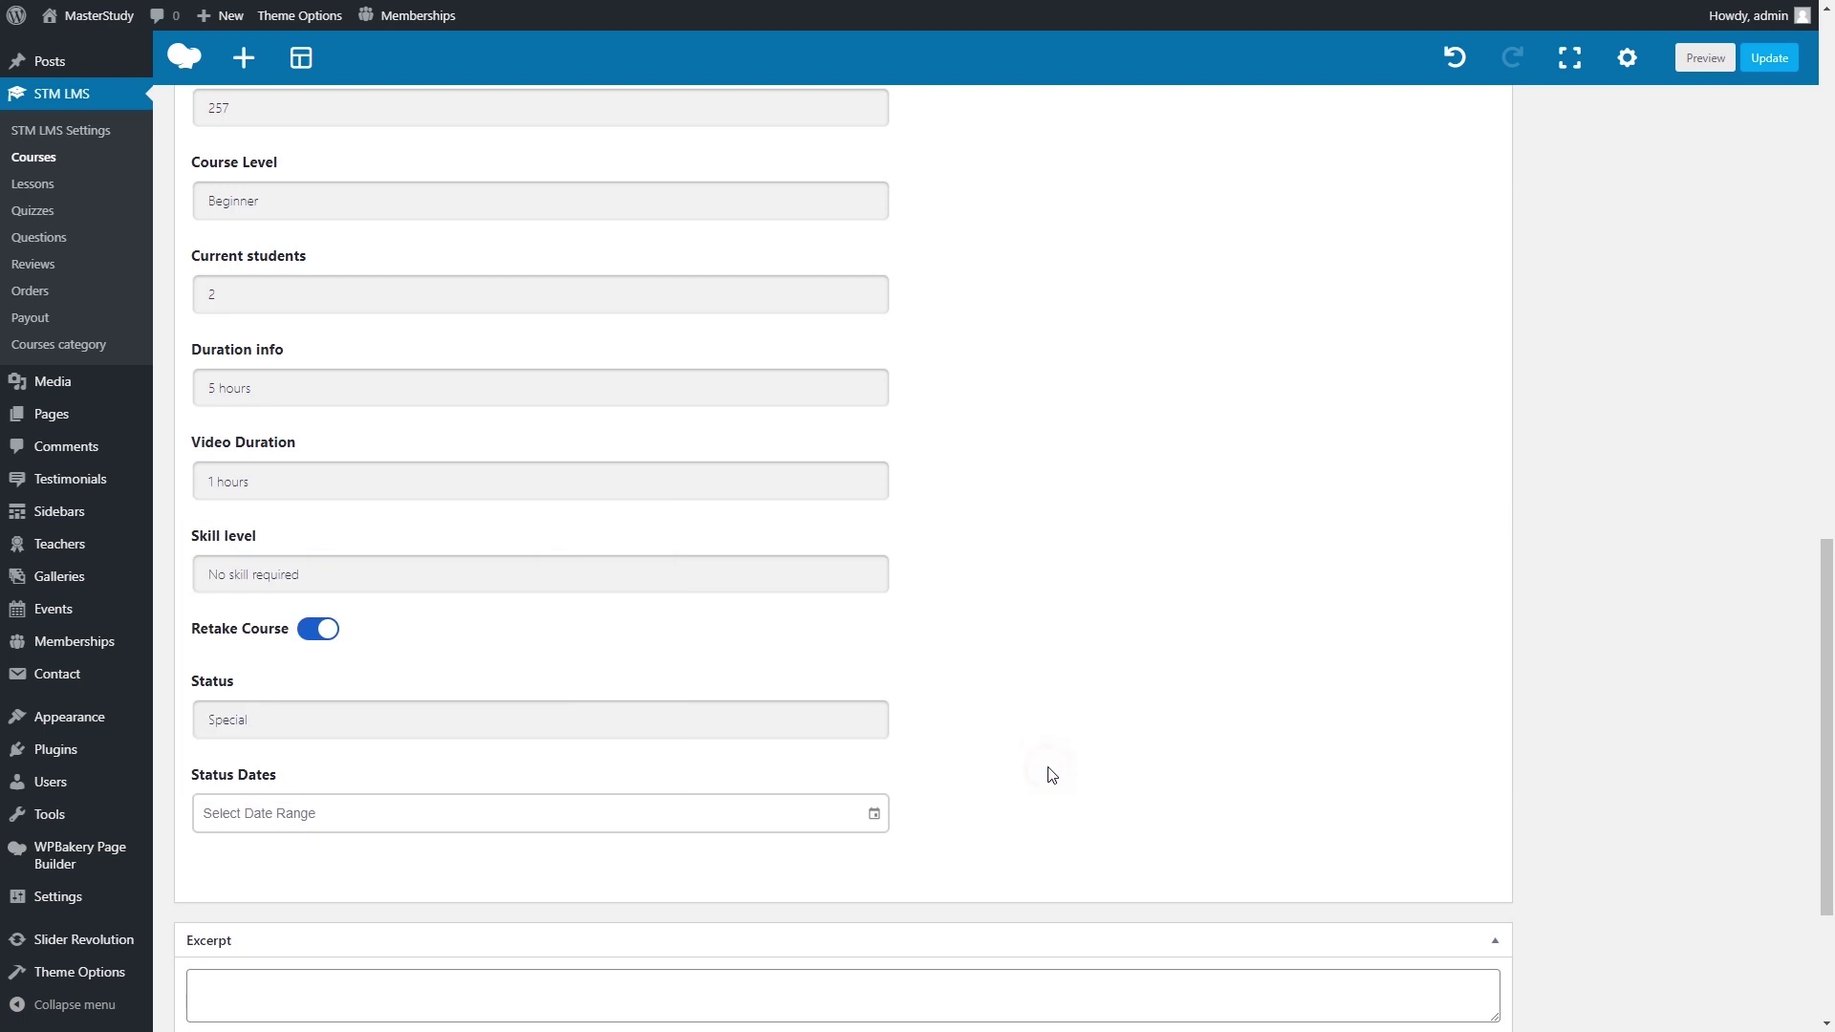
In the course's accessibility settings, set the course price to 50 and the sale price to 35.
scroll(1051, 774, "up", 5)
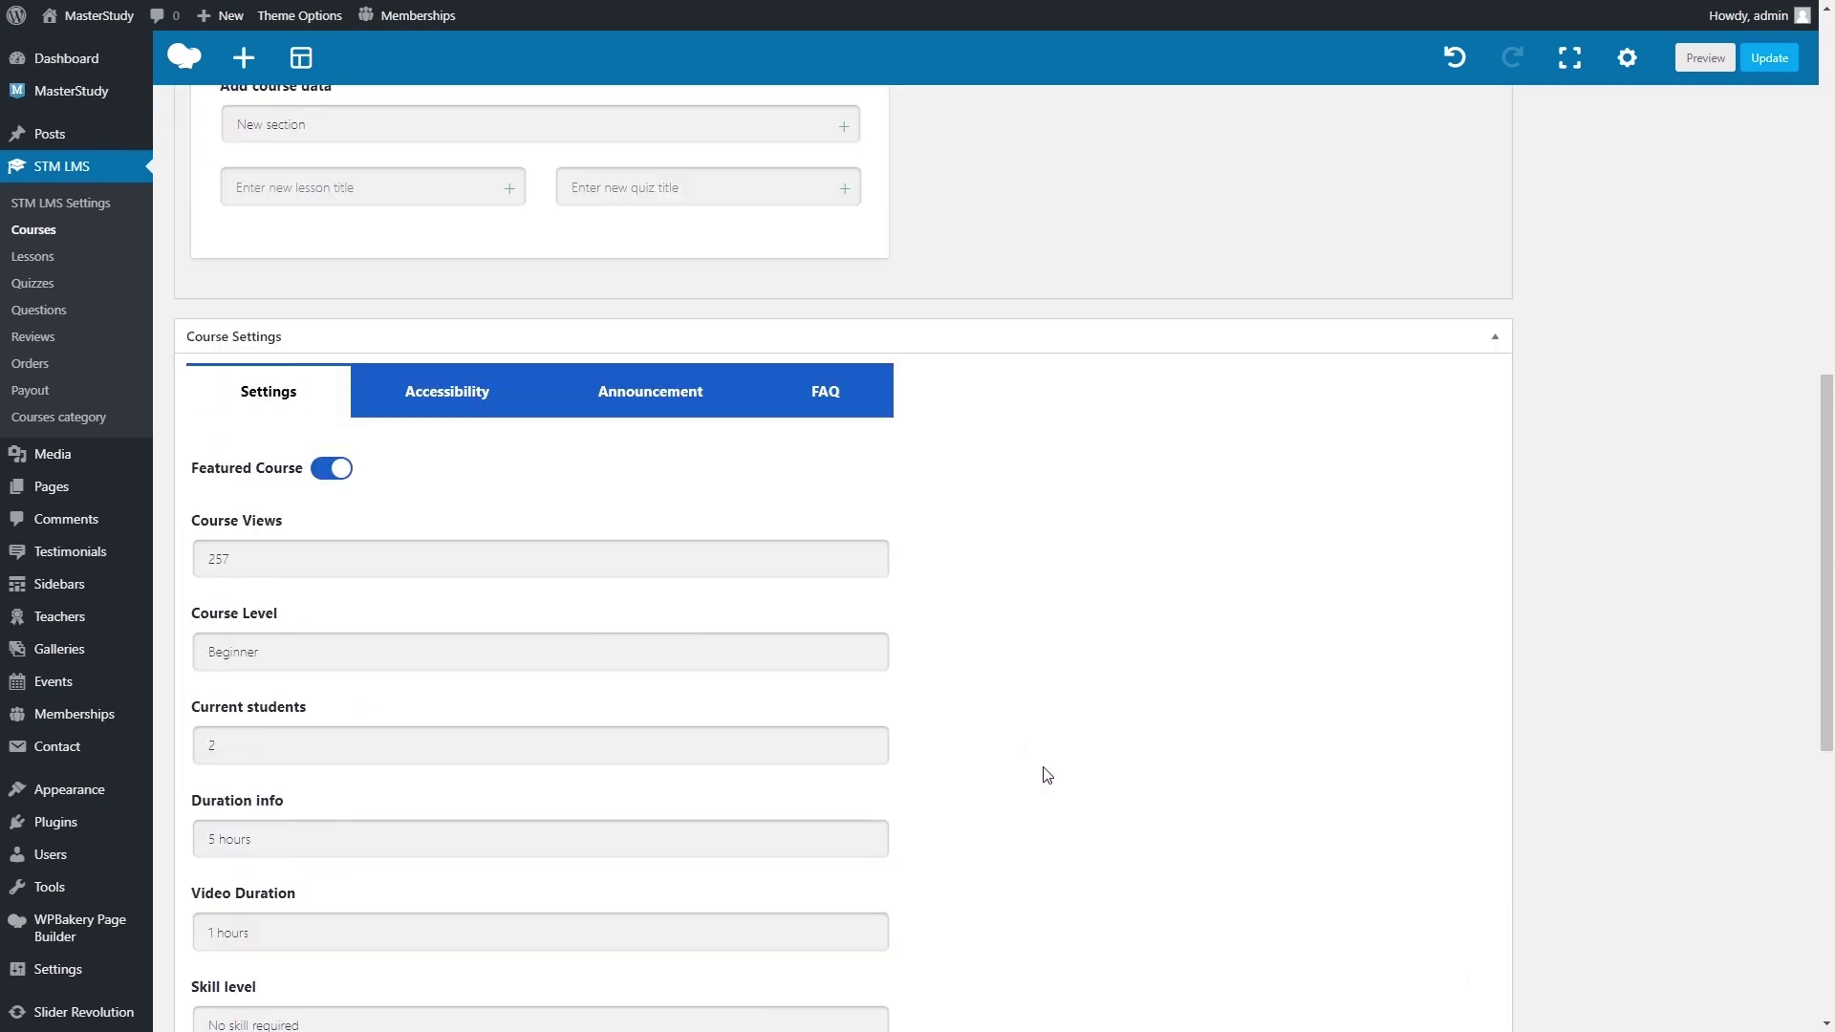
left_click(504, 422)
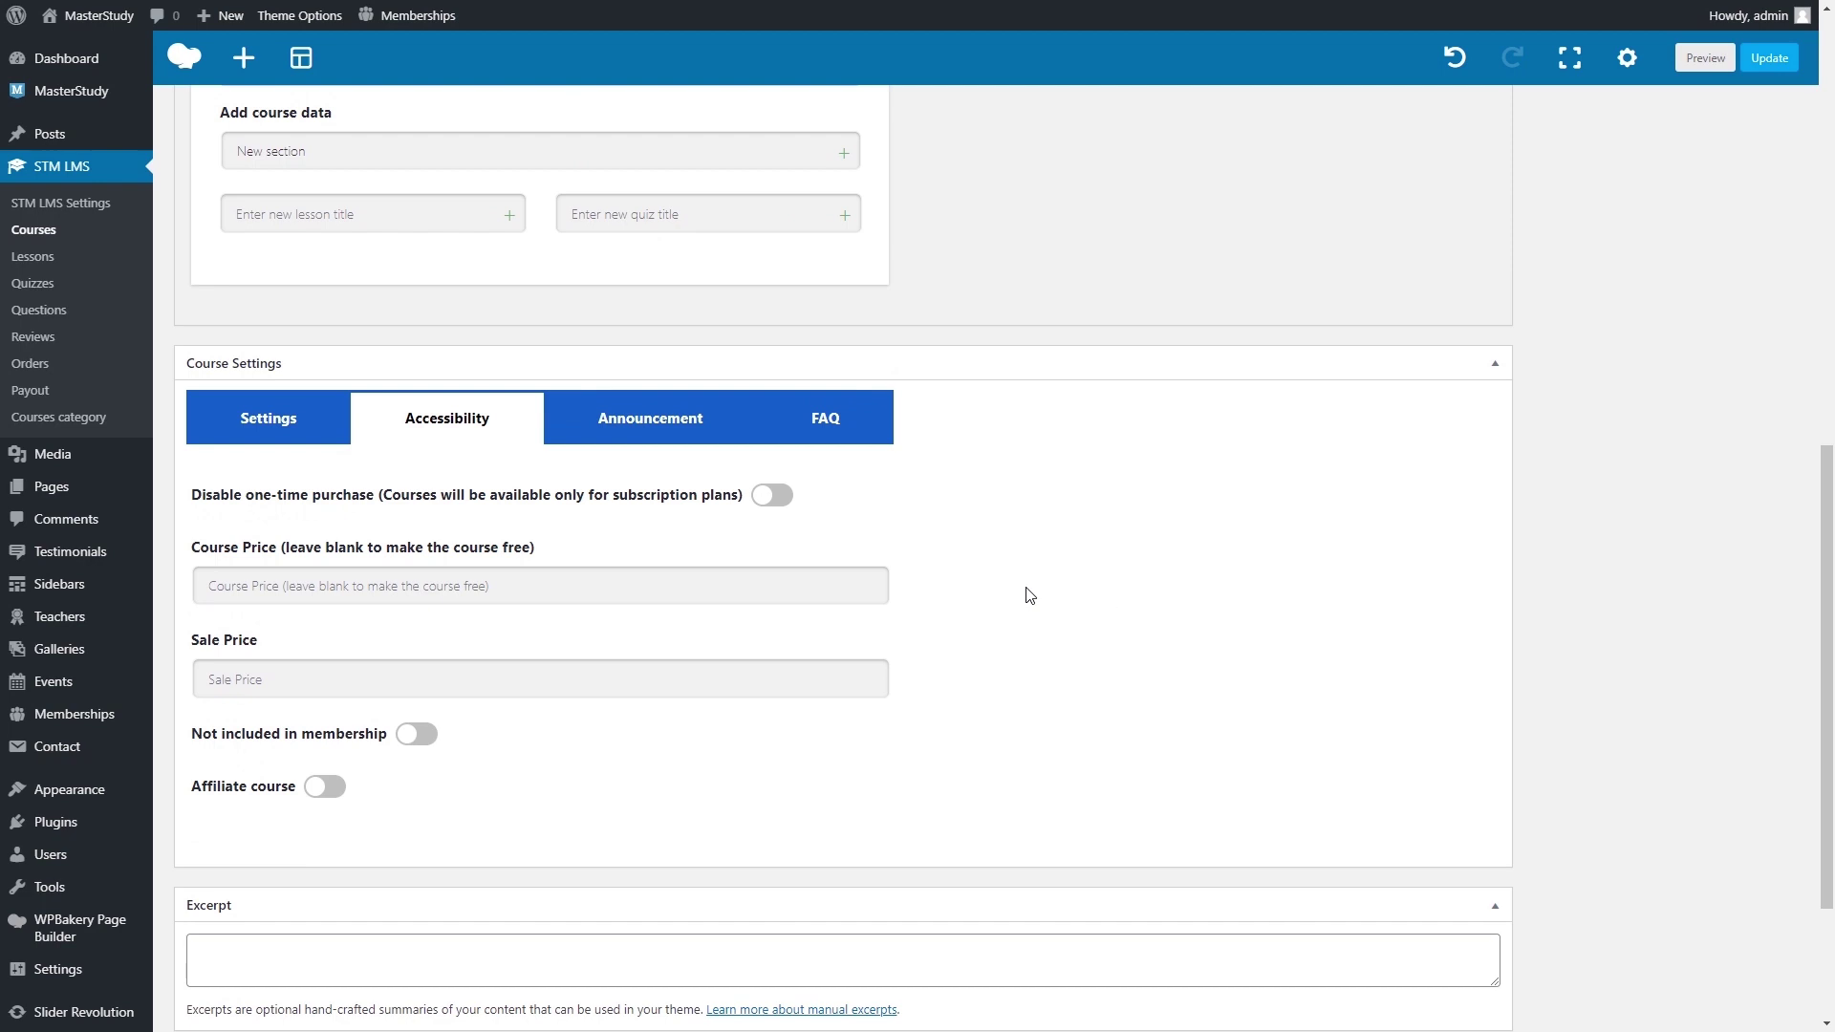
left_click(860, 584)
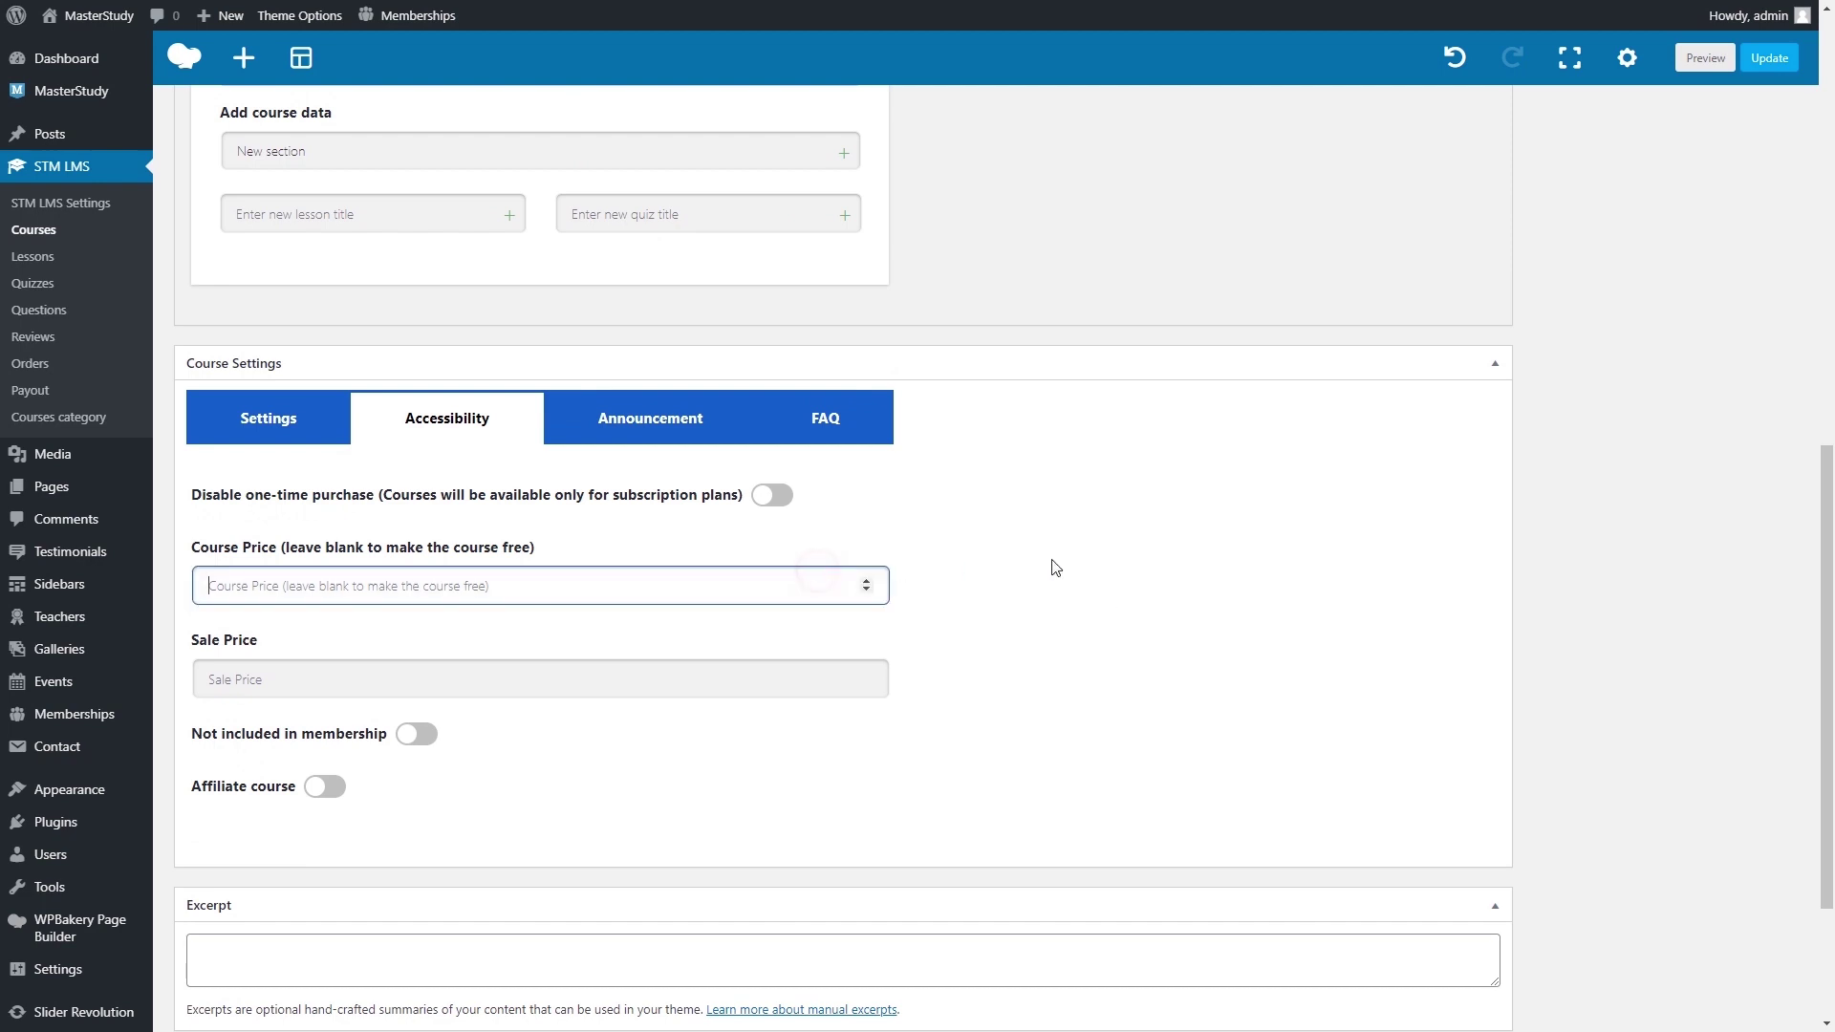
type("50")
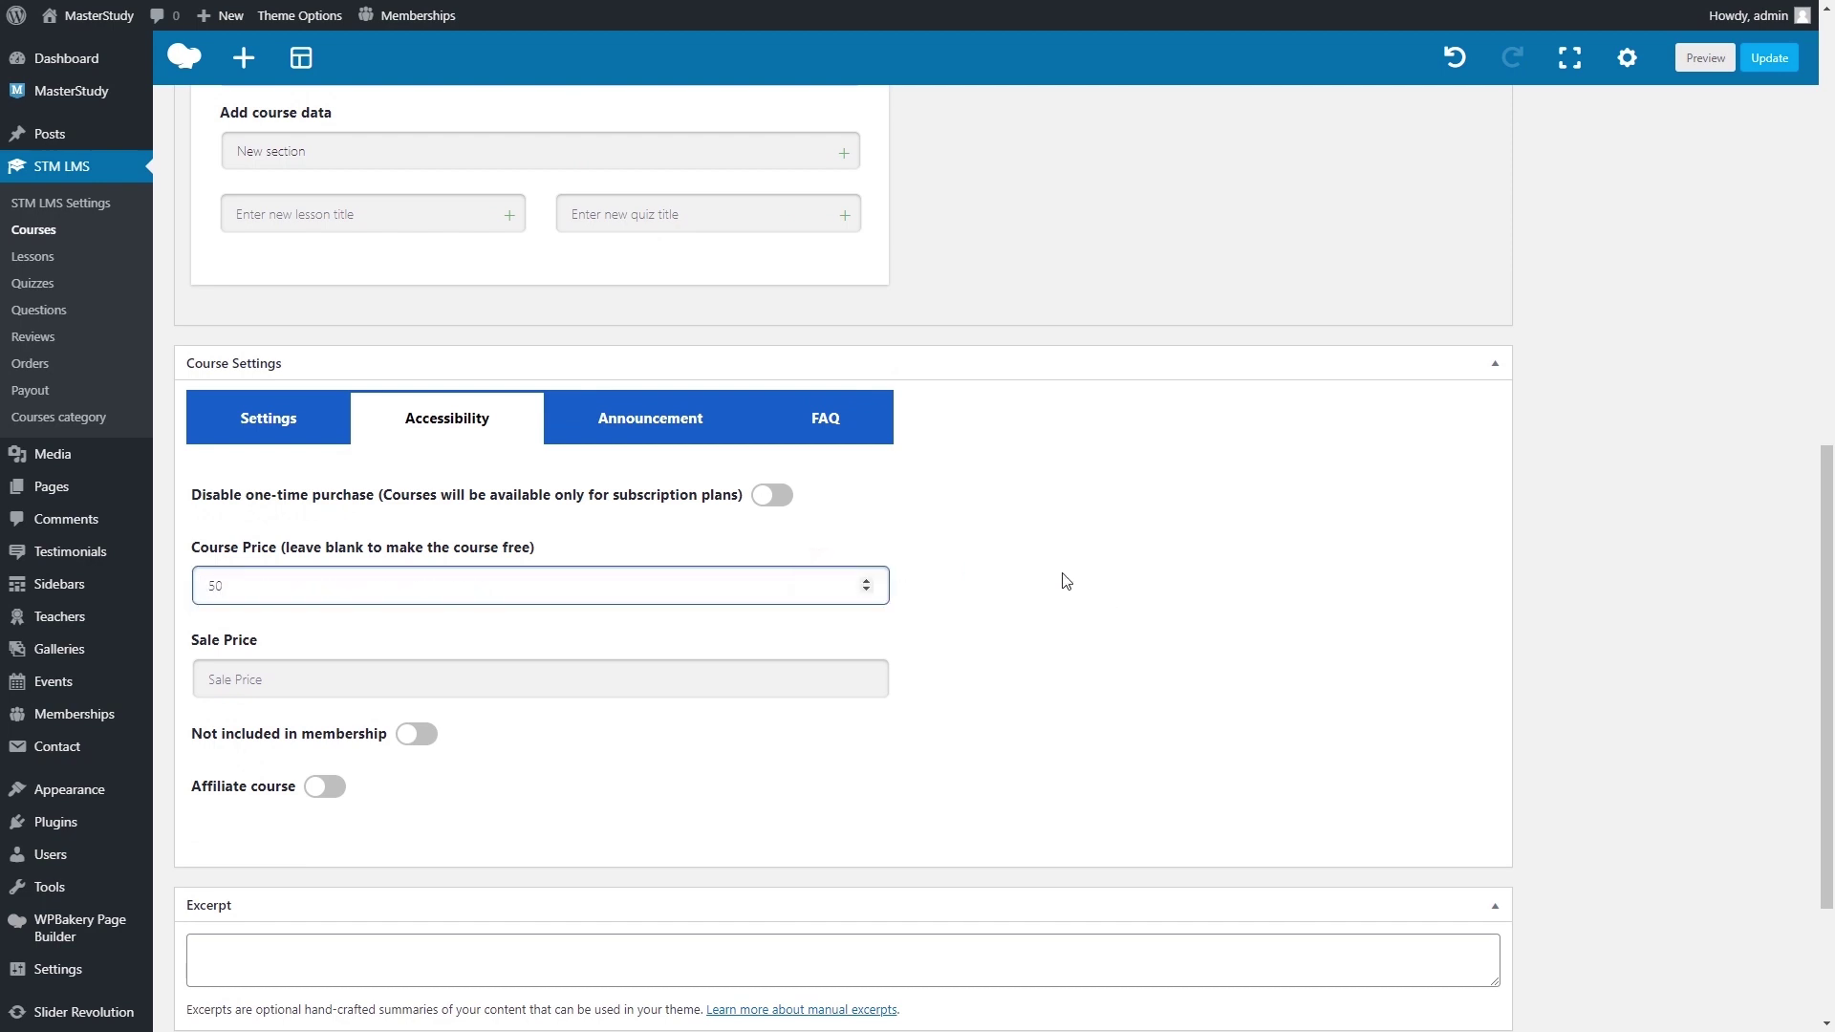
key("Tab")
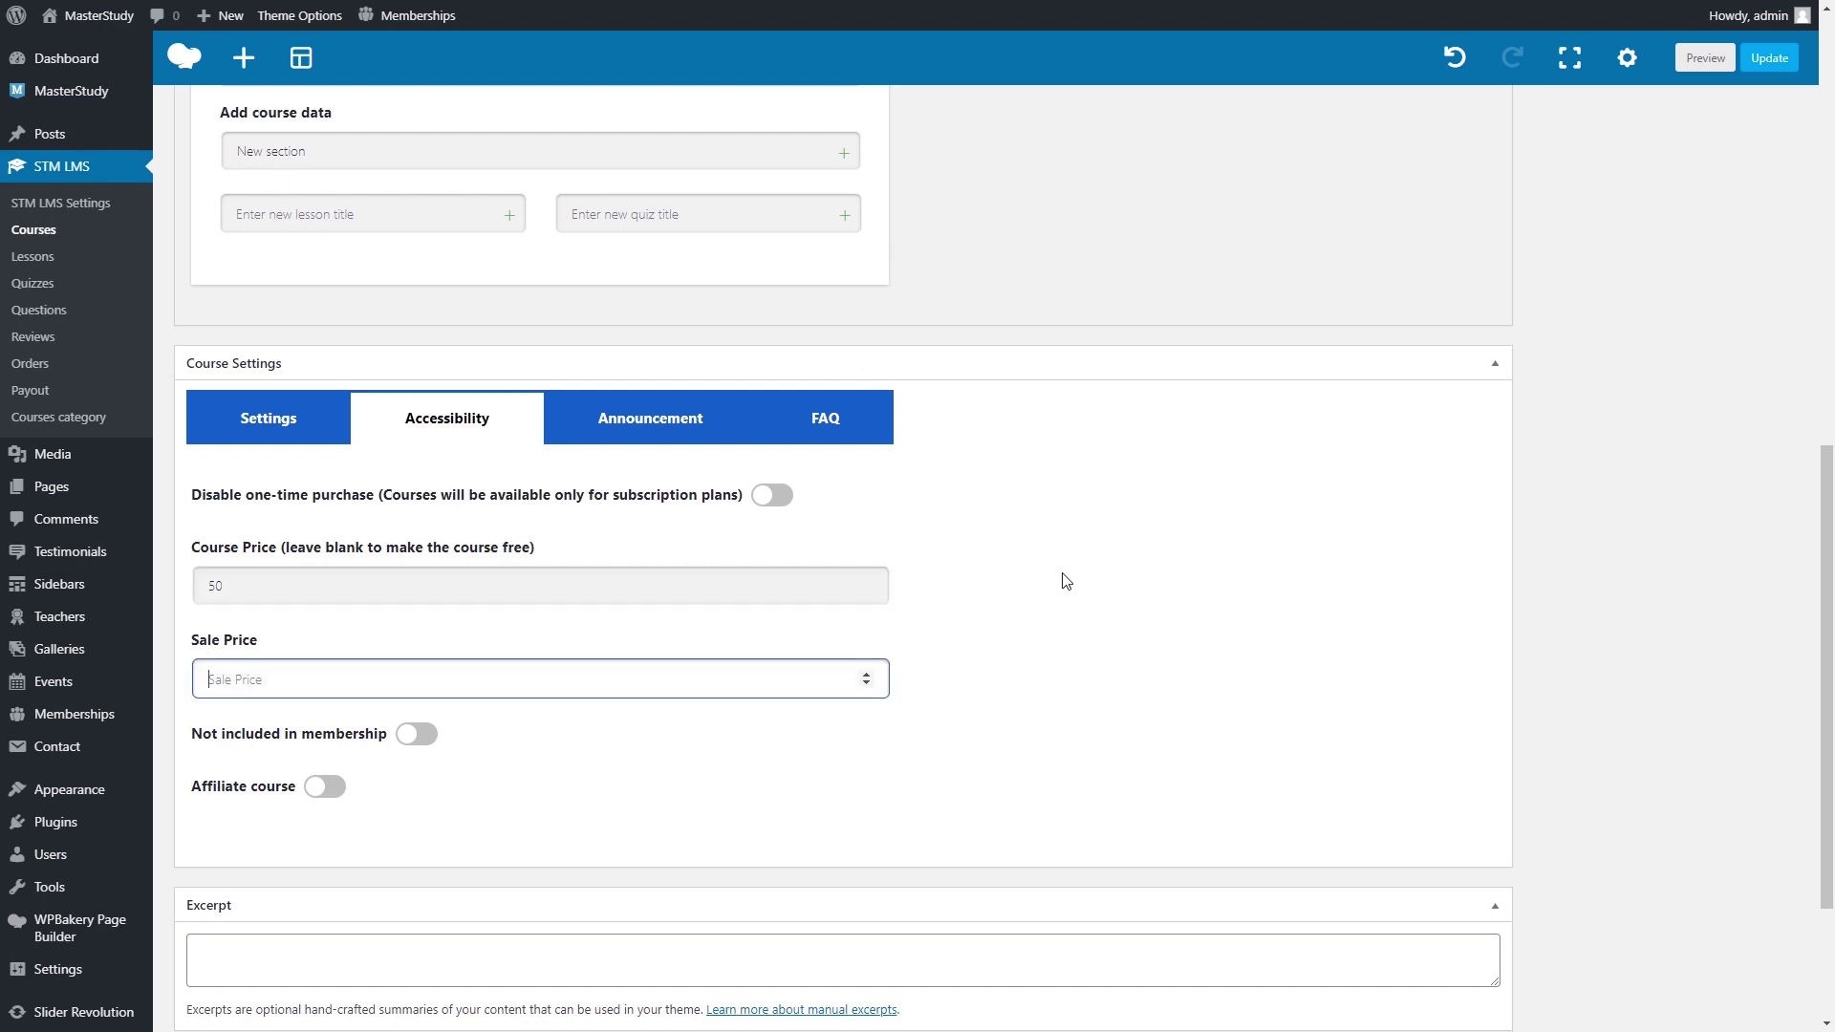
type("35")
scroll(1066, 581, "down", 1)
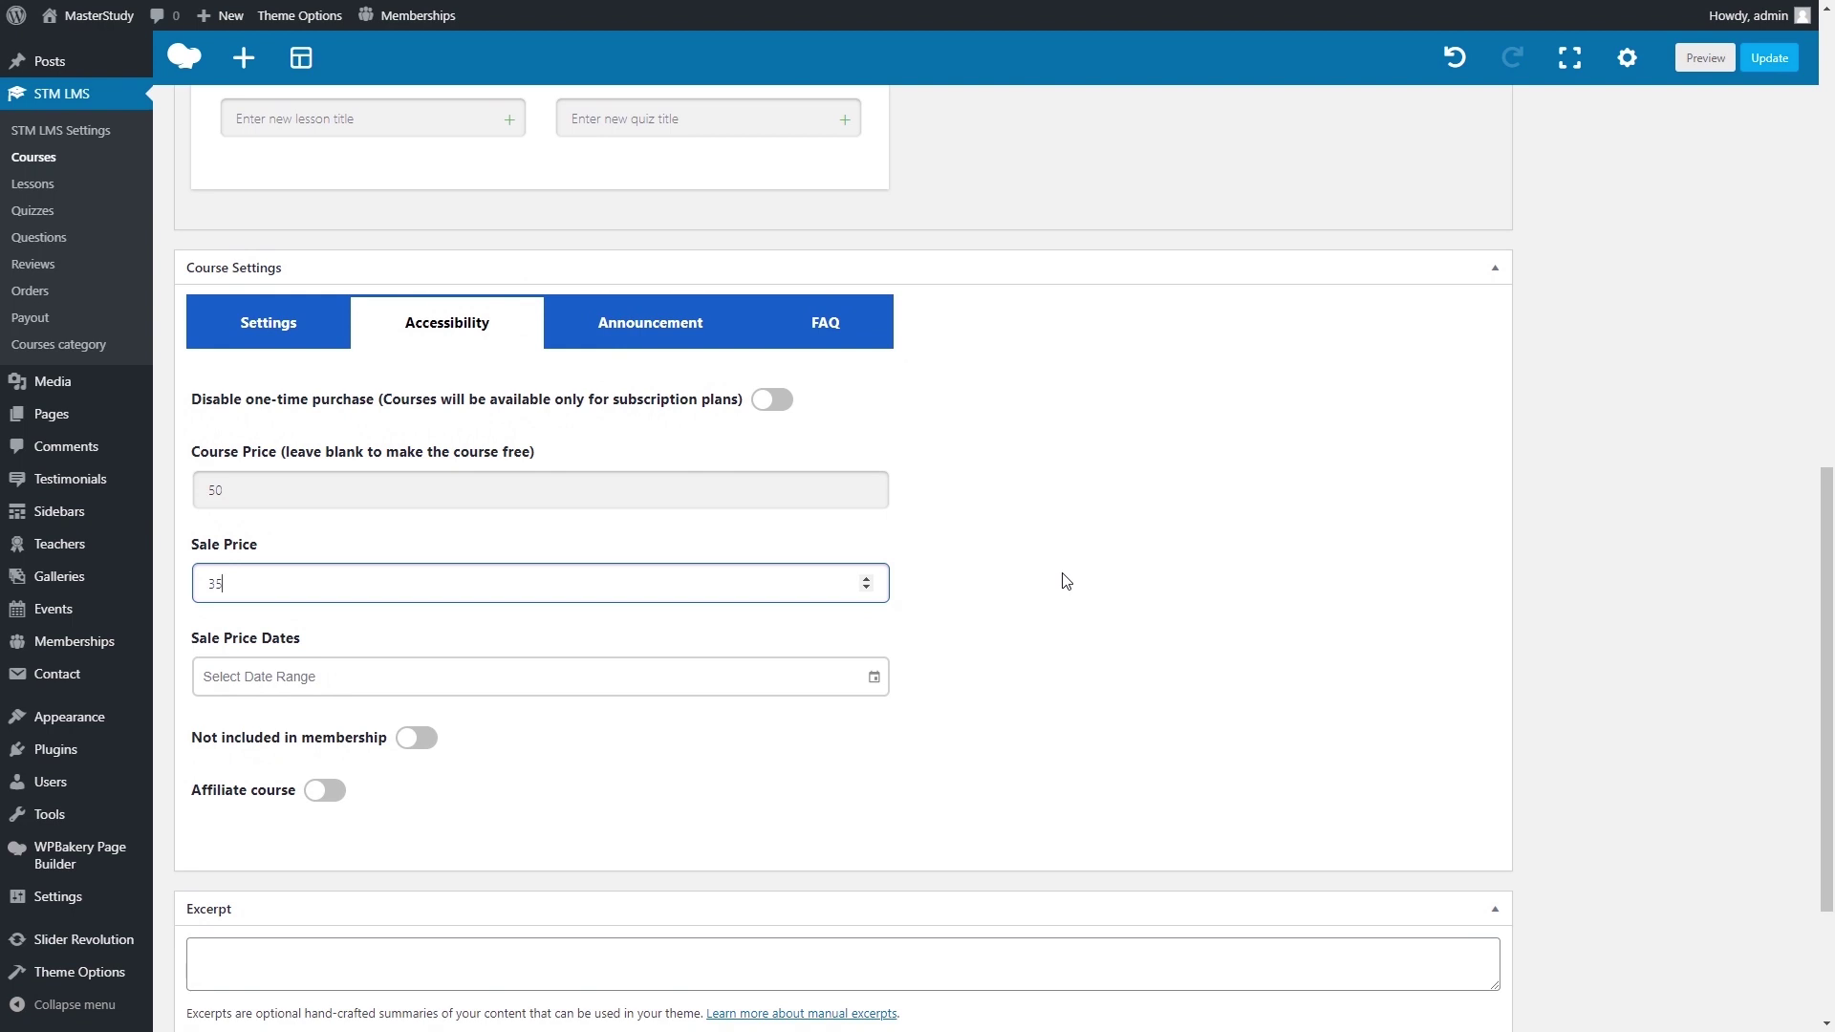
left_click(1065, 581)
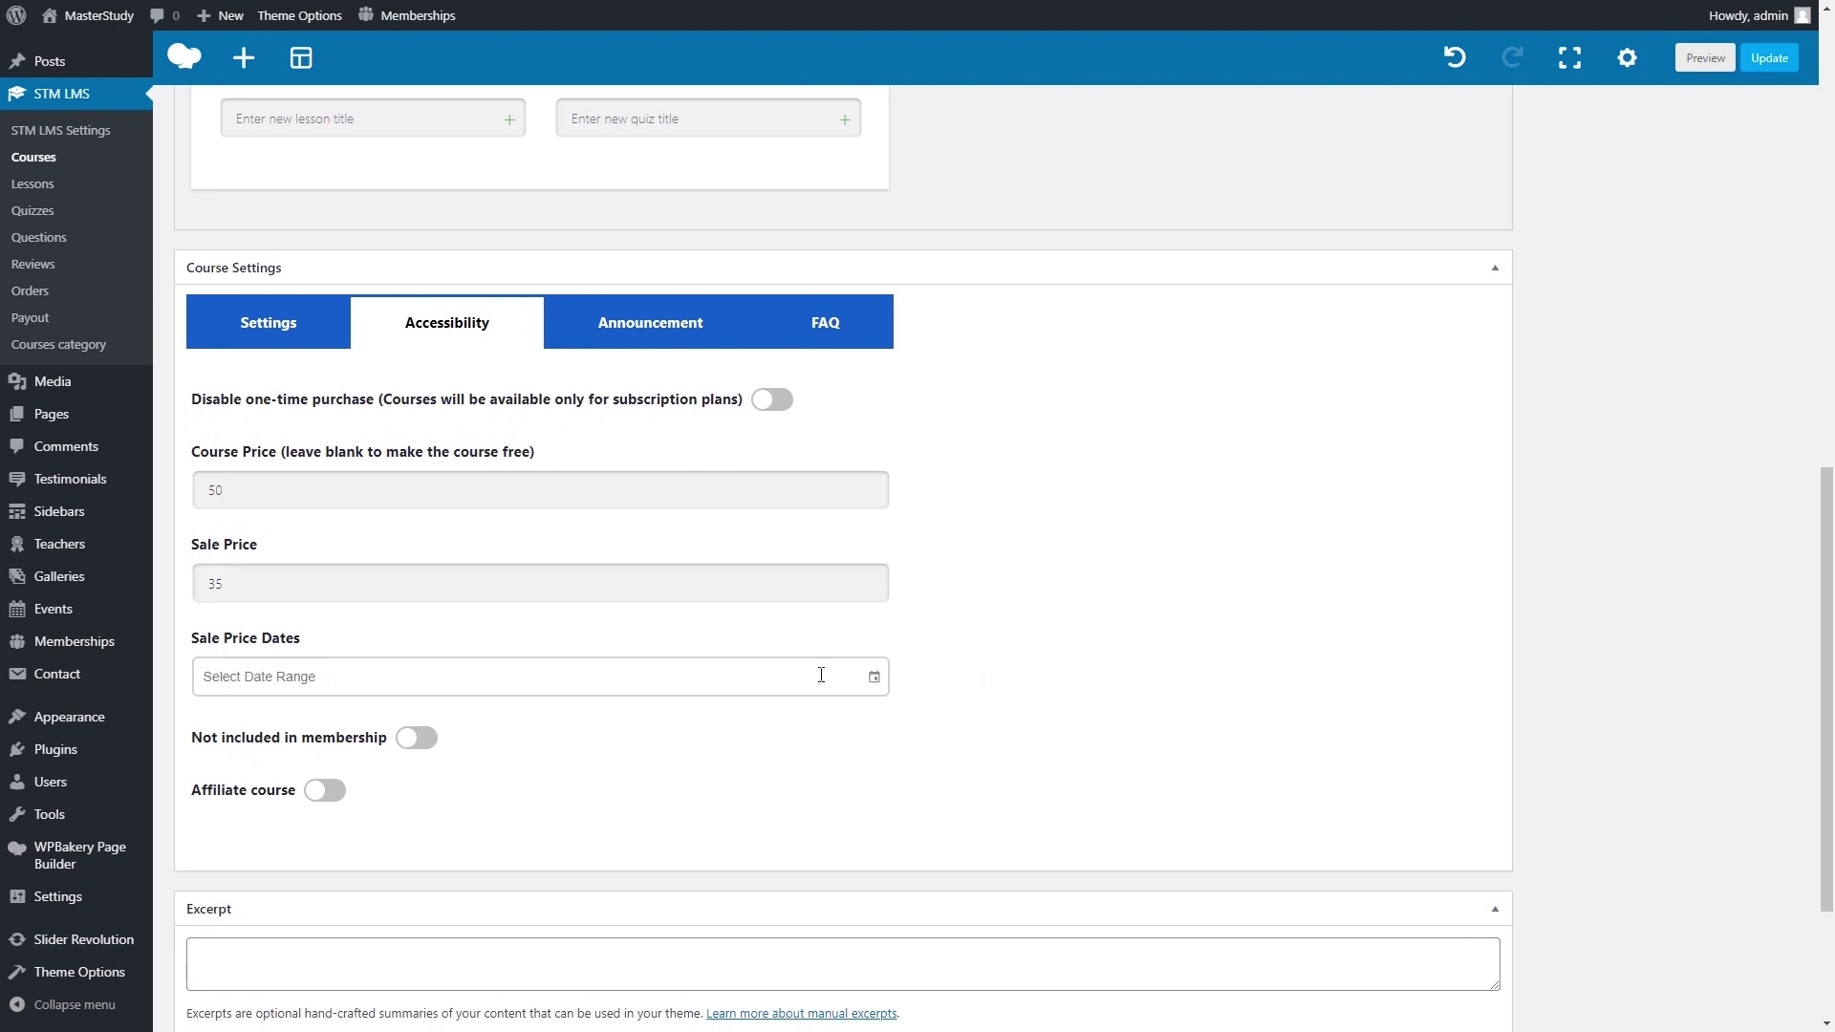
Set the sale price date range to 2020-04-25 through 2020-04-28.
left_click(821, 675)
left_click(402, 572)
left_click(516, 603)
left_click(1000, 690)
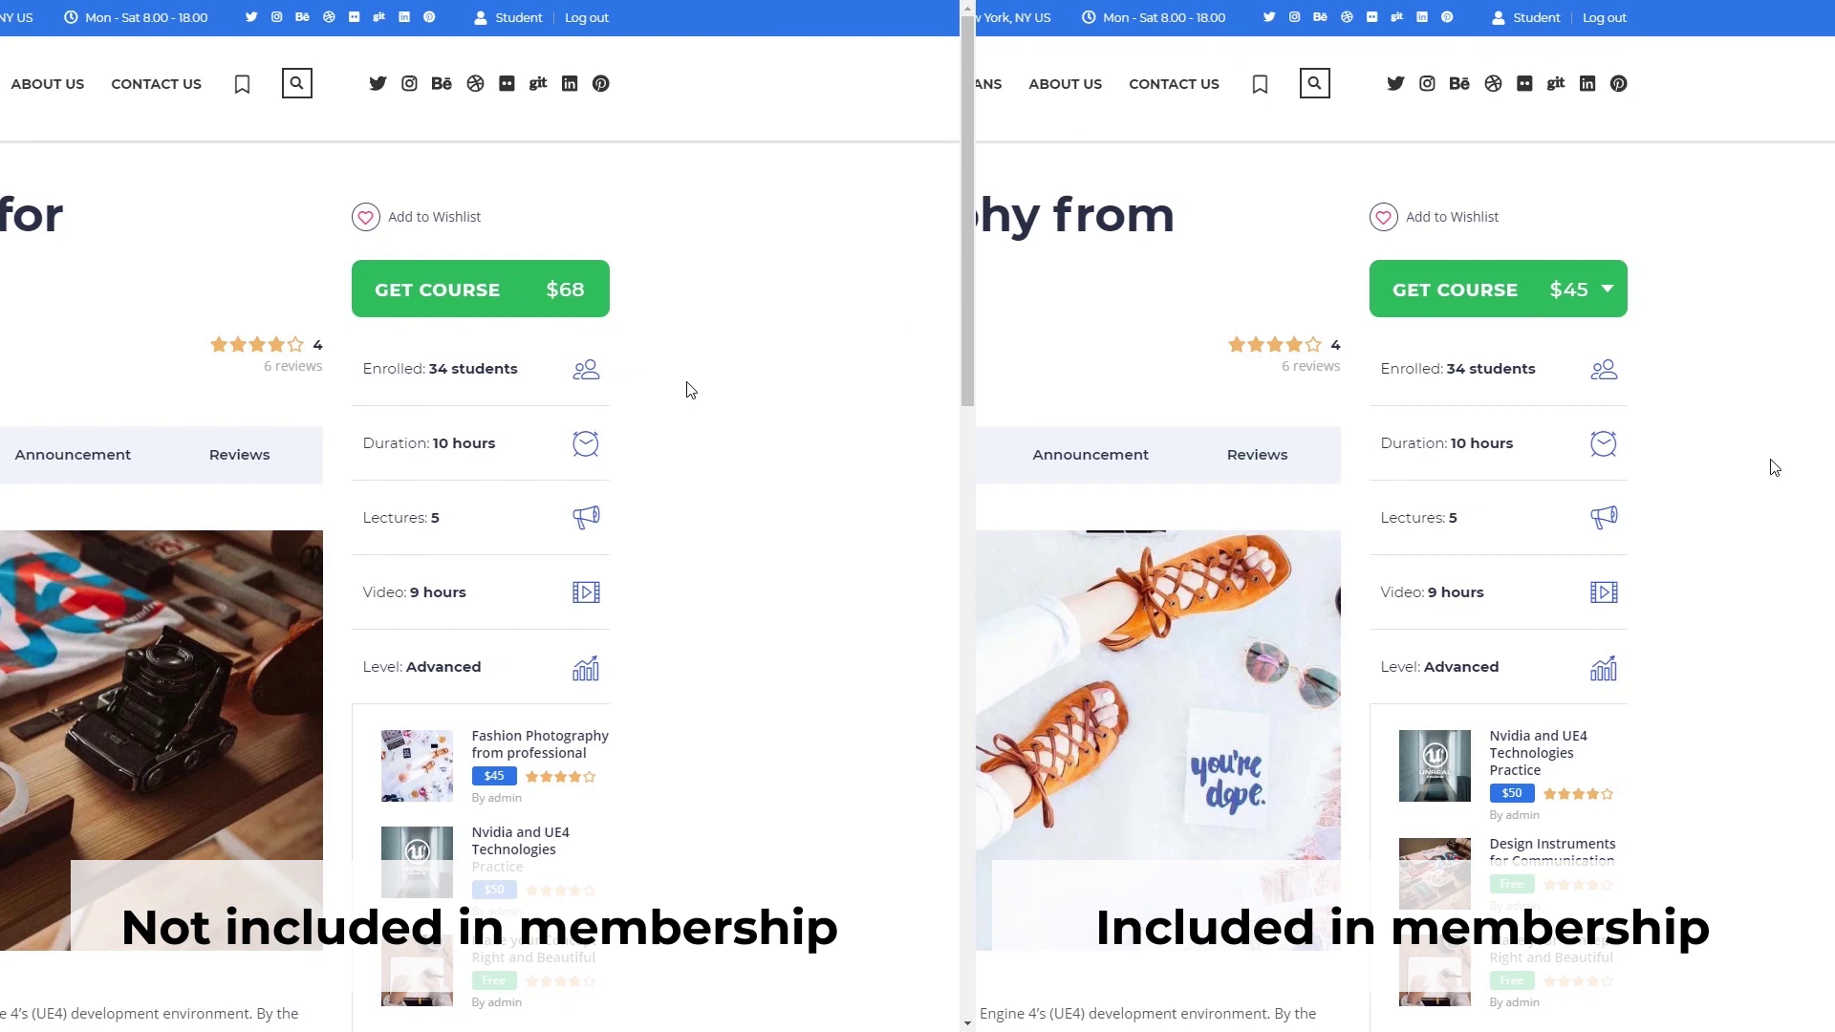
Examine the purchase options offered on the course page that is included in membership, and close them again.
left_click(1609, 299)
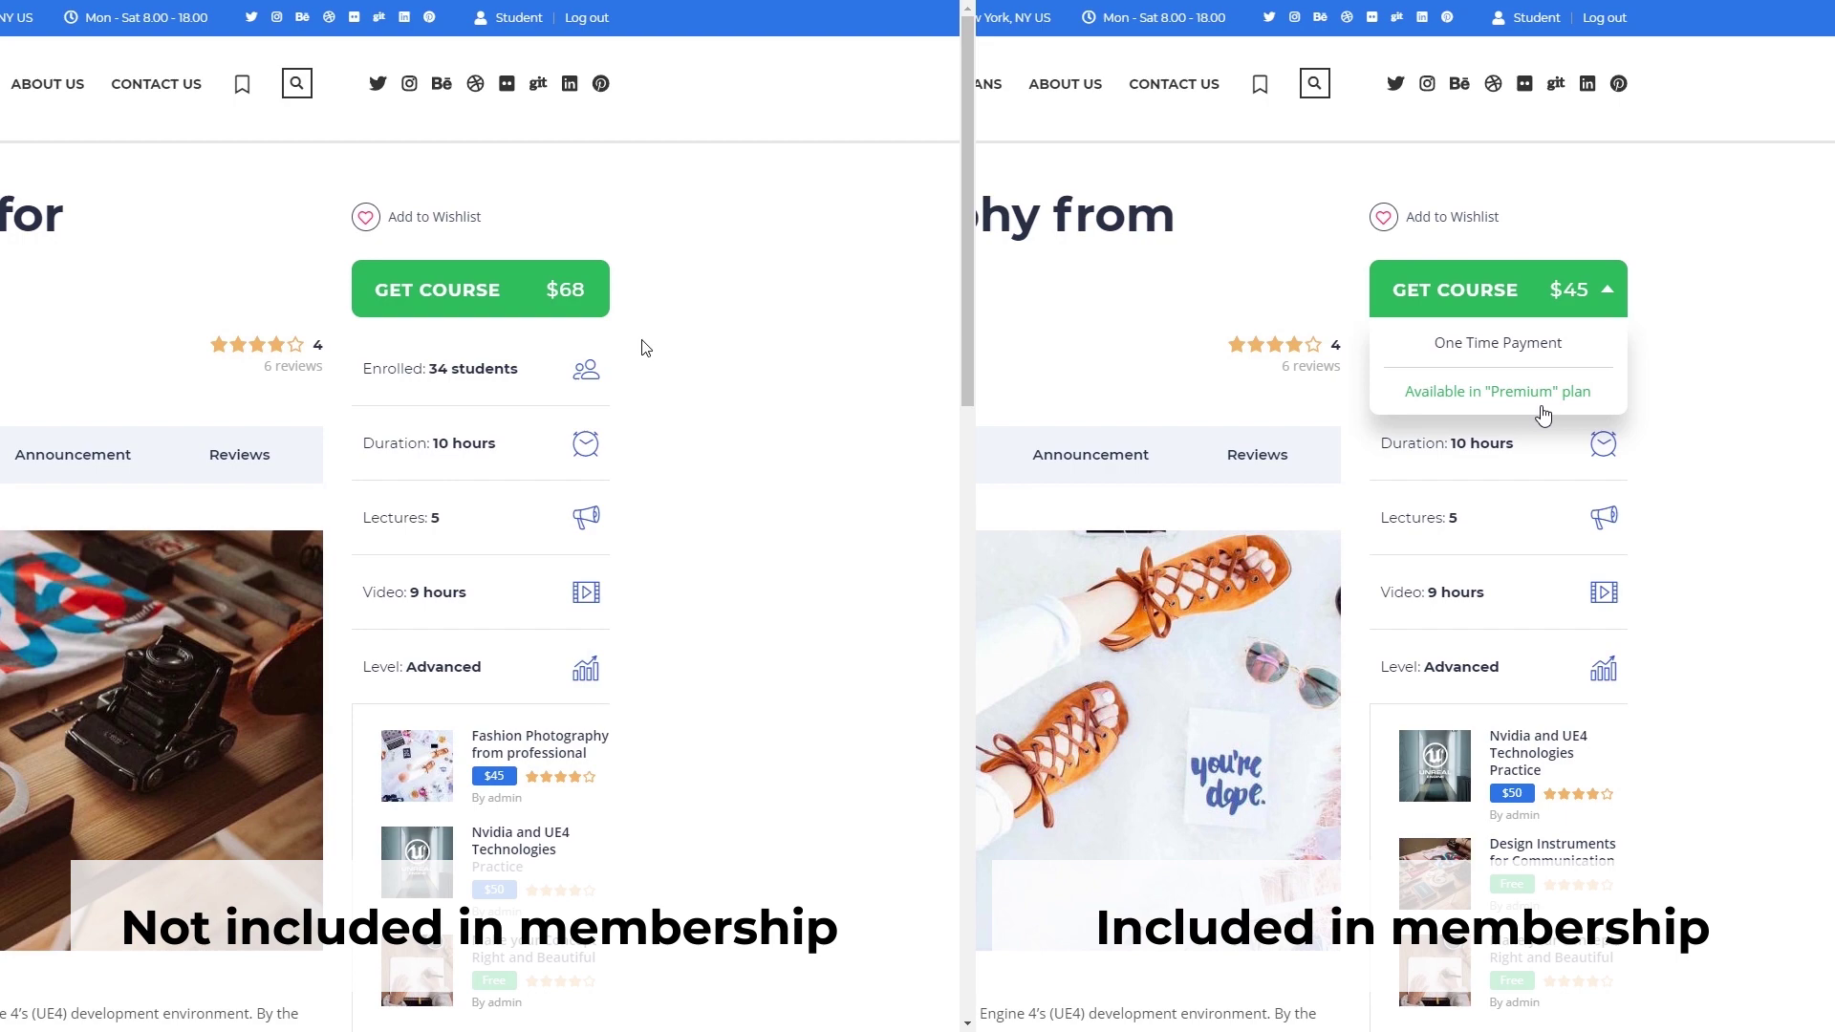
left_click(1573, 286)
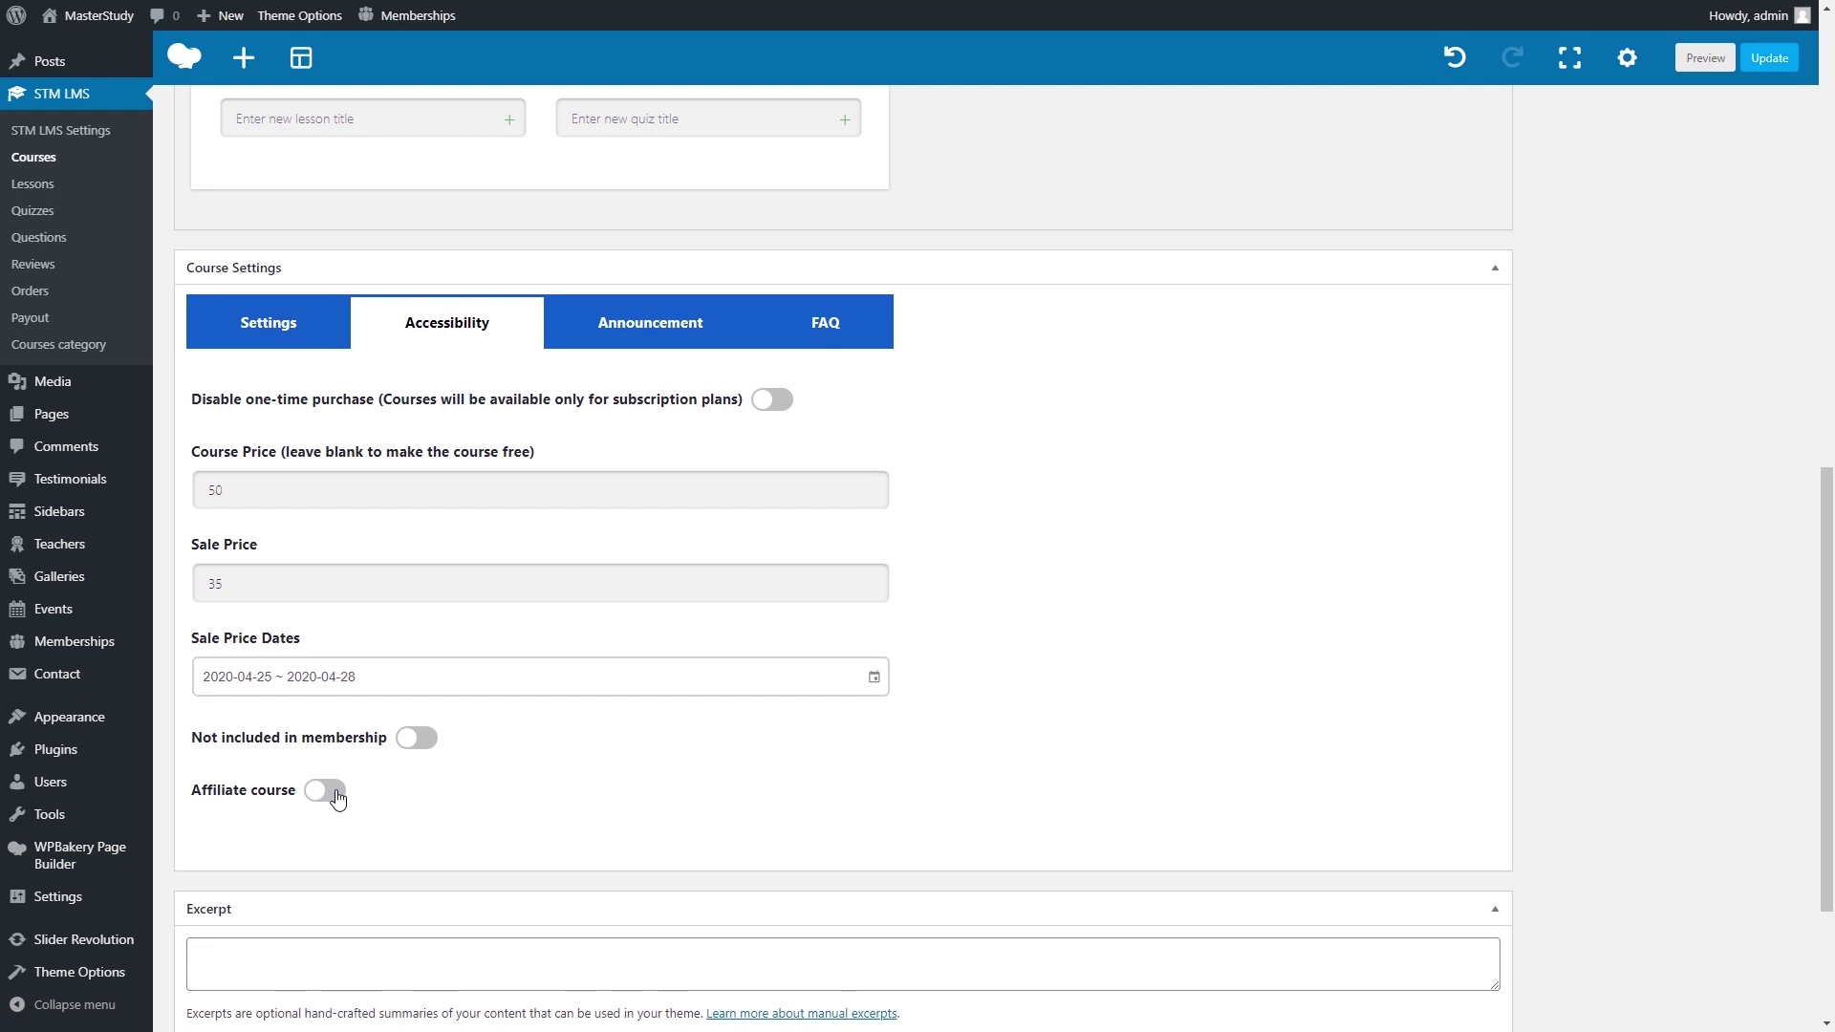
Make this an affiliate course with the button text "BUY NOW" and the button link "link".
left_click(325, 791)
scroll(545, 797, "down", 1)
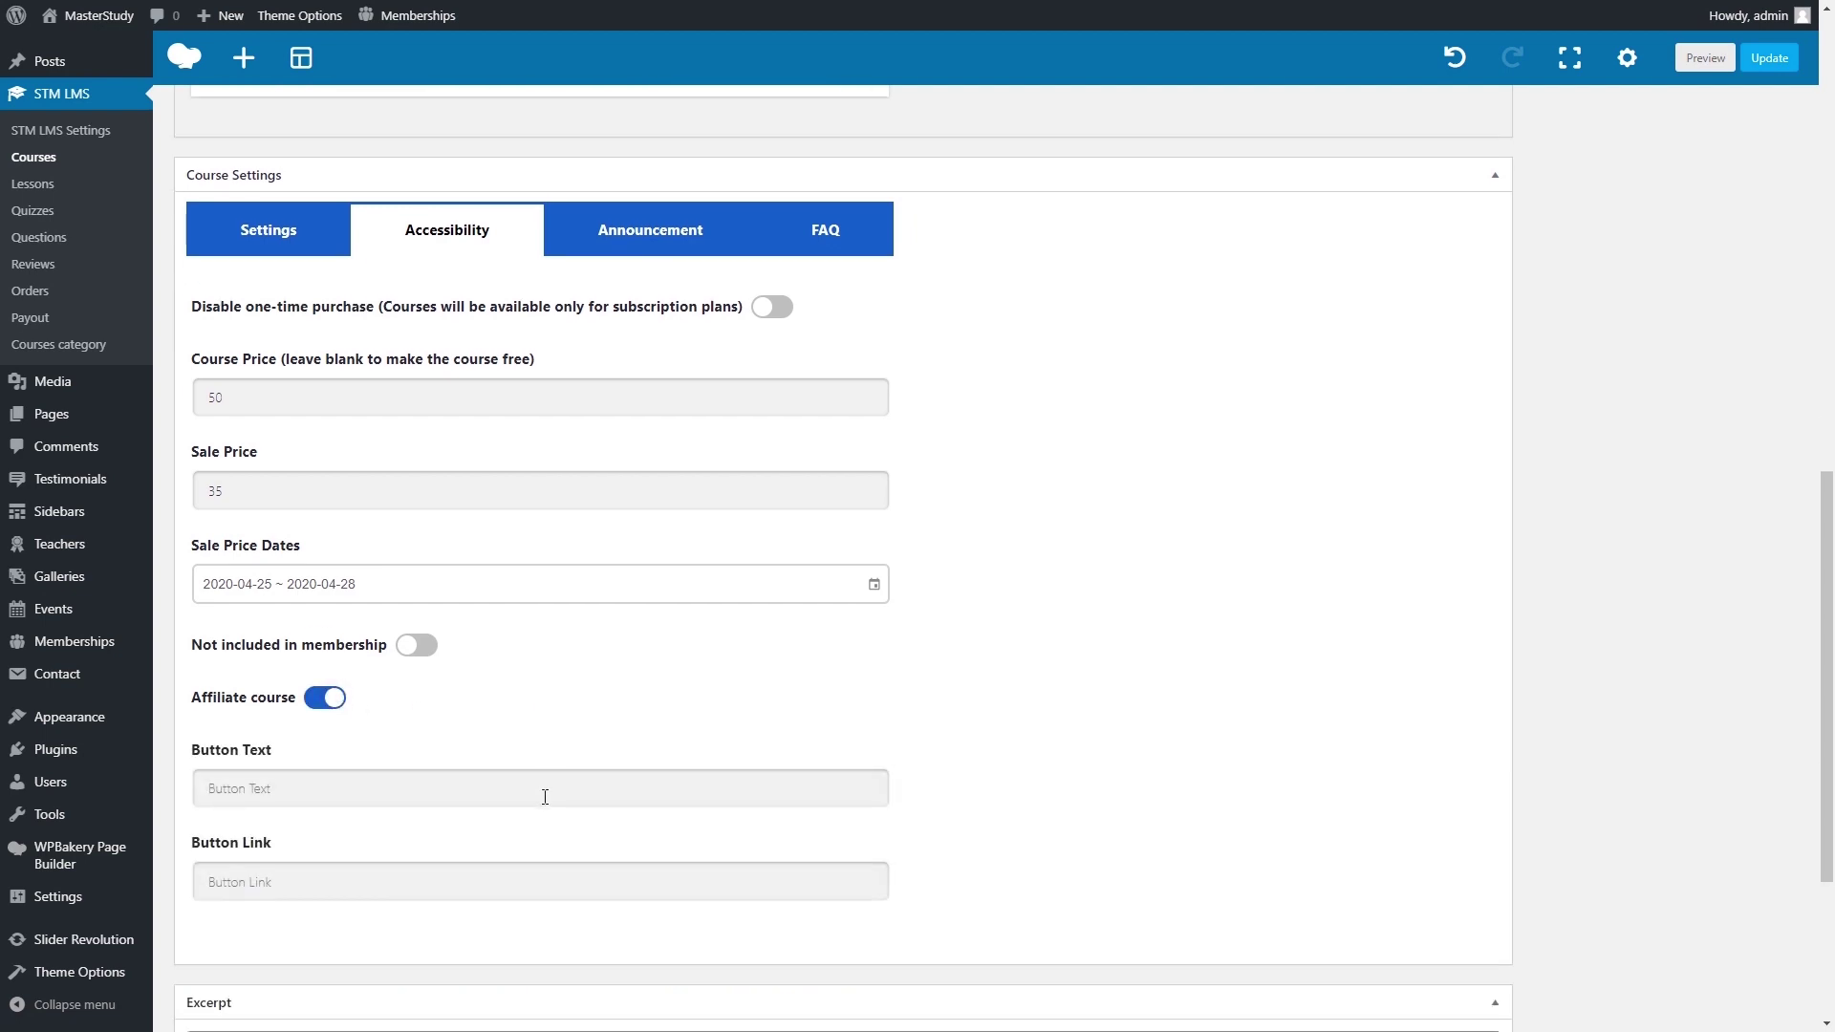
scroll(545, 797, "down", 1)
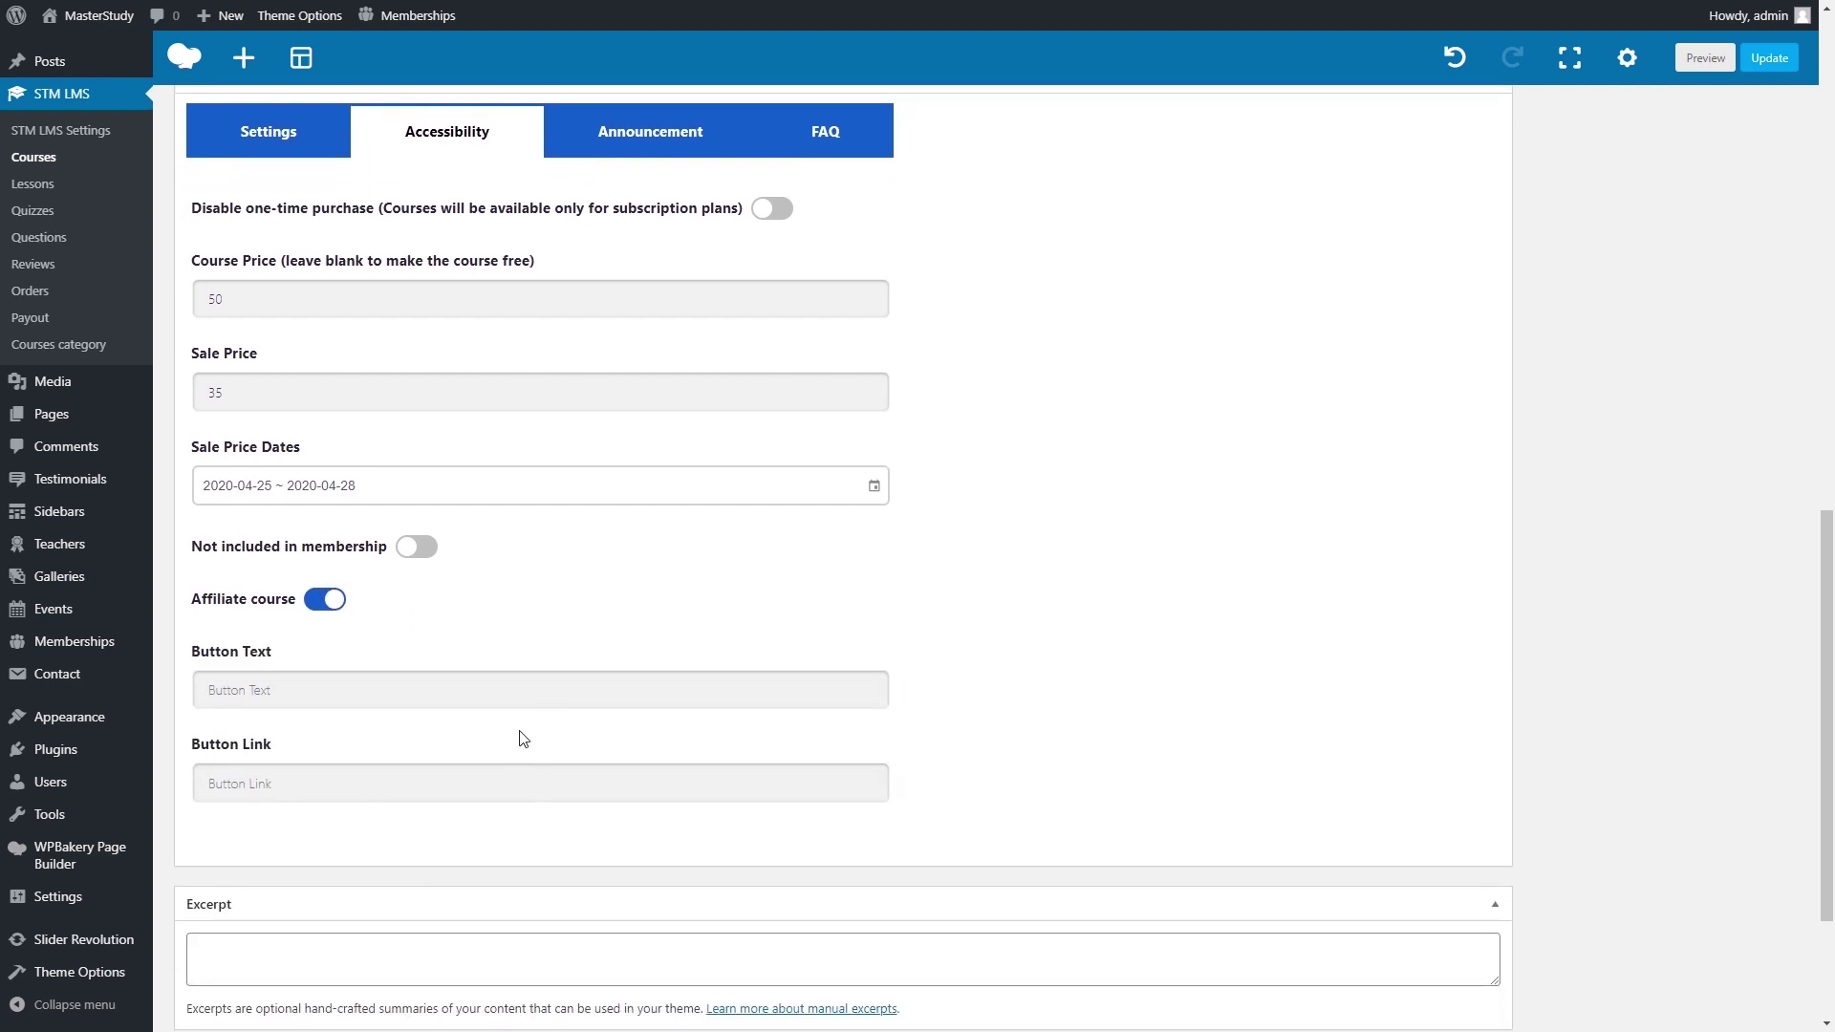
left_click(506, 689)
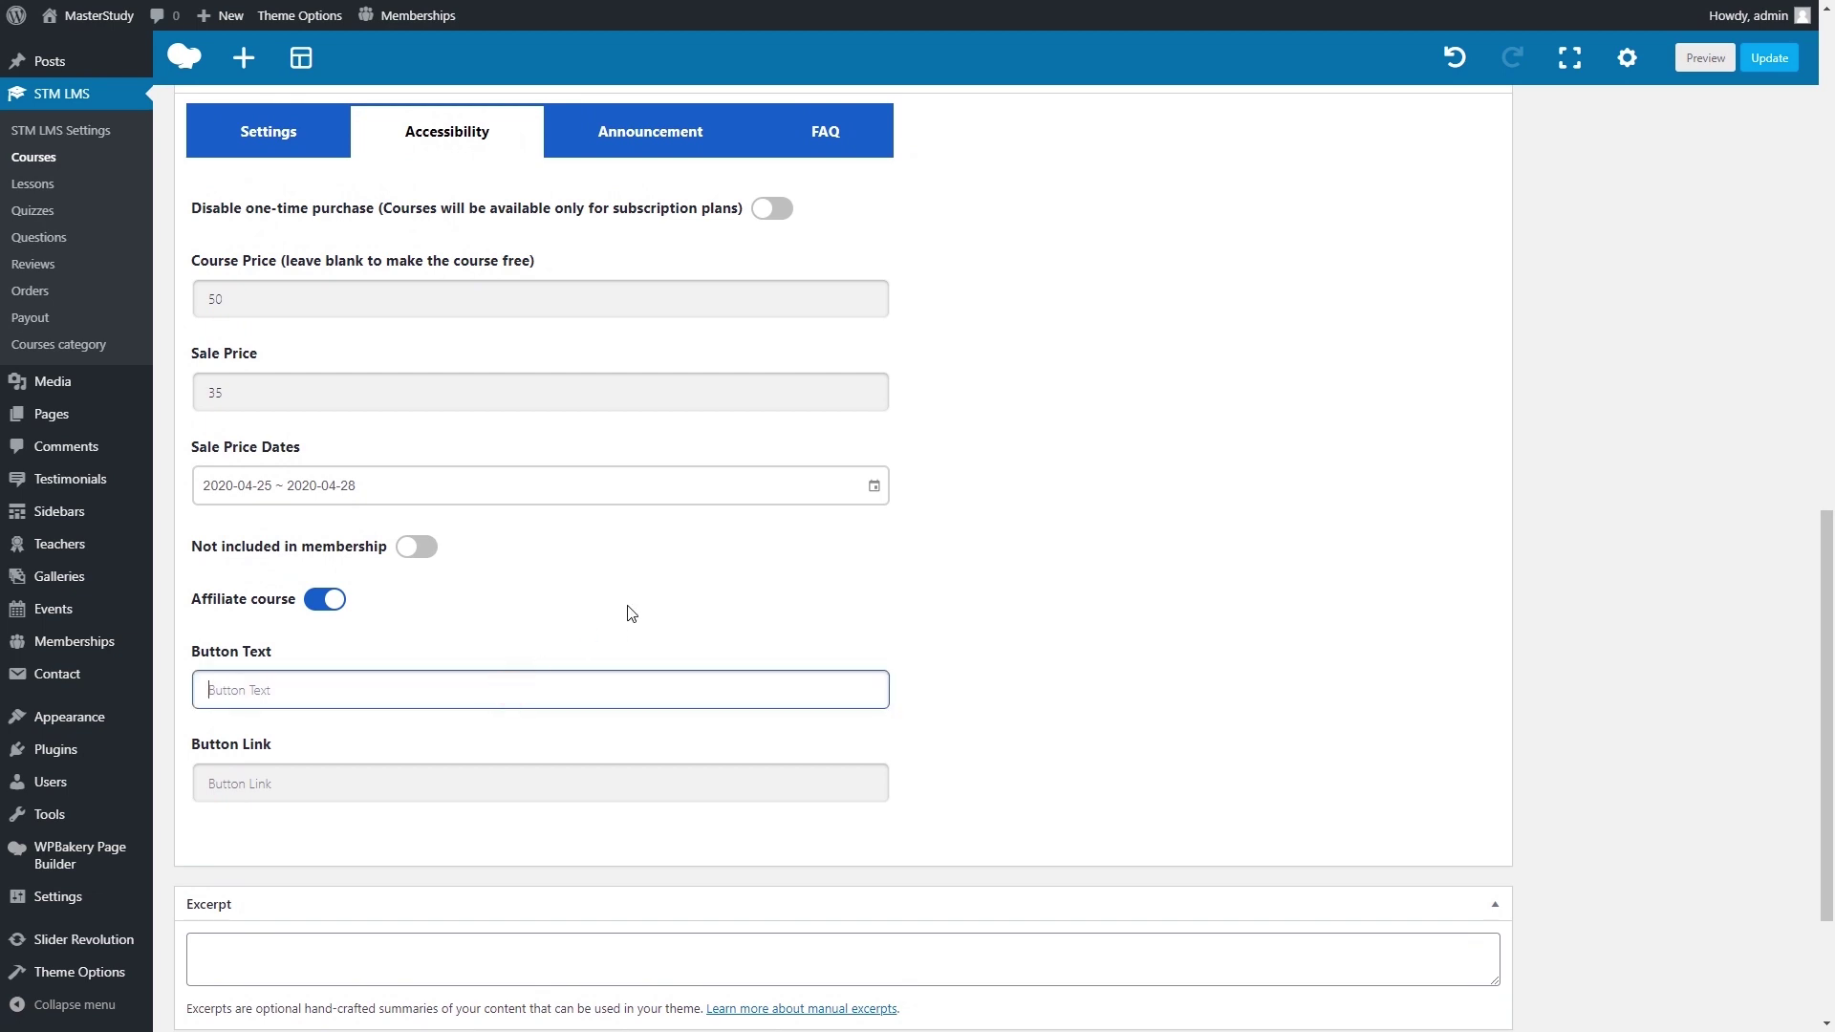
type("BUY NOW")
left_click(544, 765)
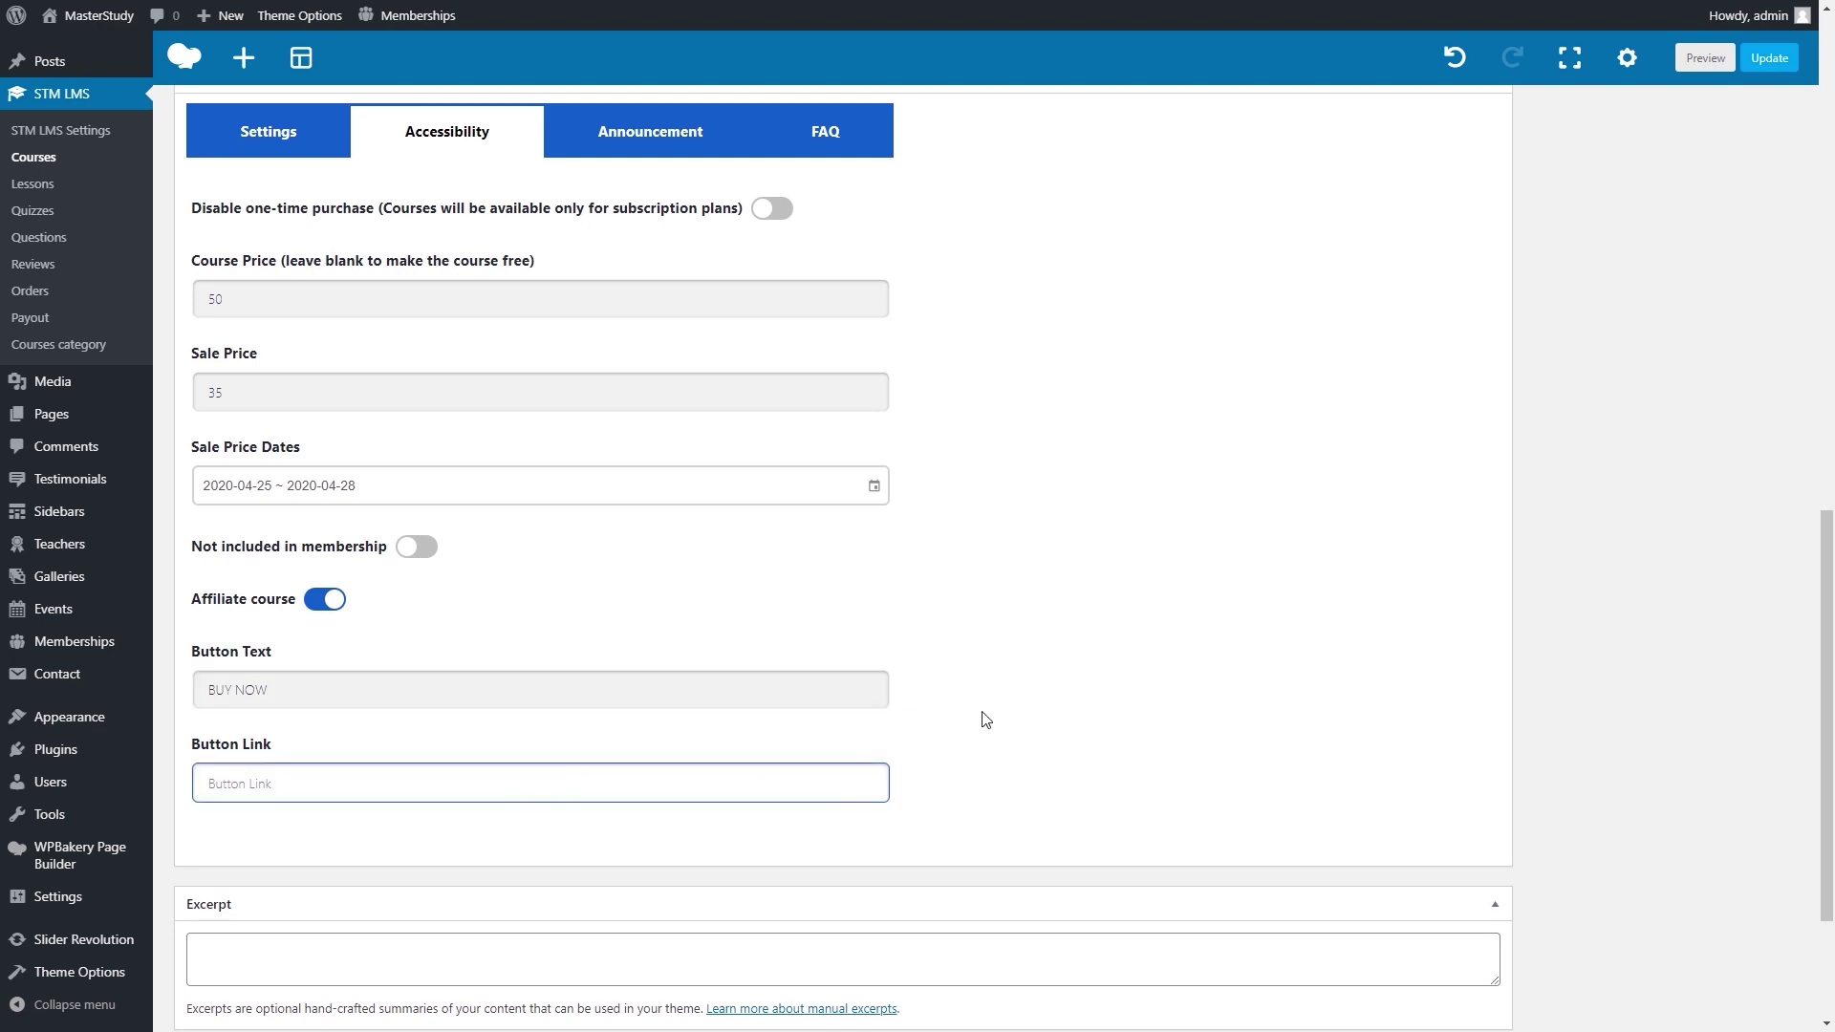
type("link")
left_click(984, 718)
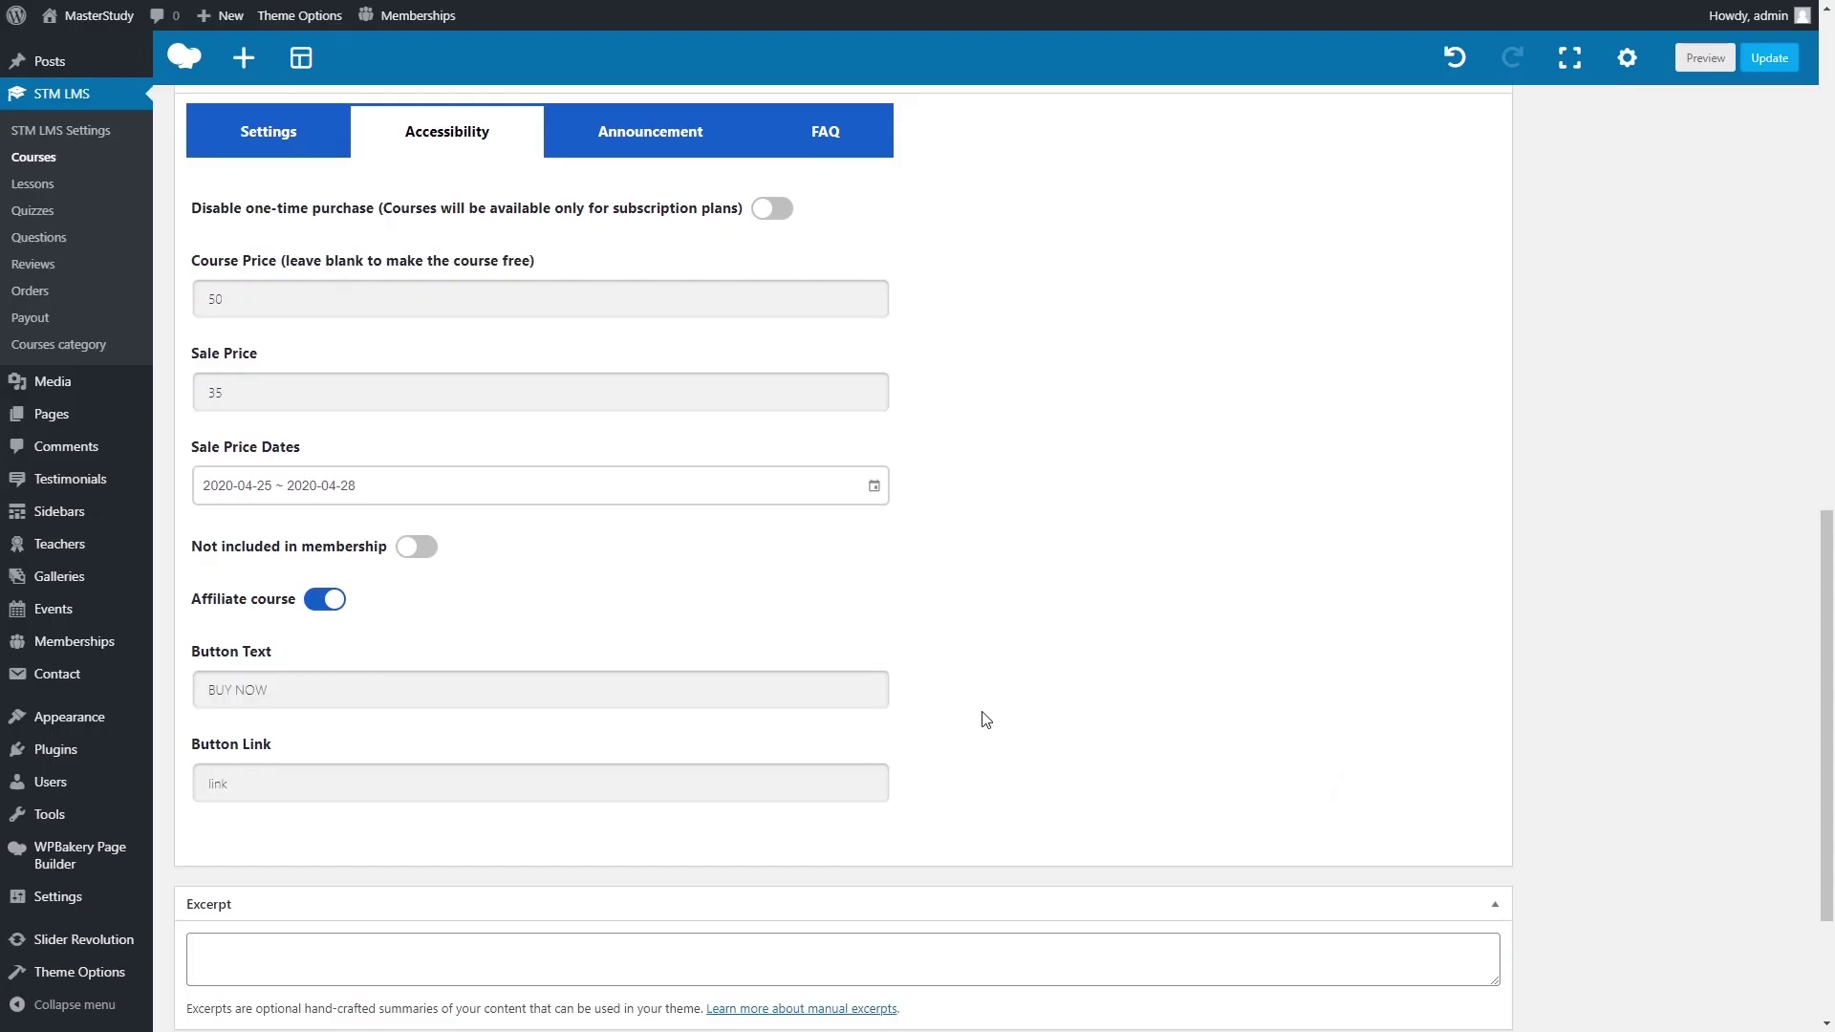
Fill in the course announcement with the Lorem ipsum placeholder paragraph.
scroll(986, 718, "up", 1)
left_click(669, 244)
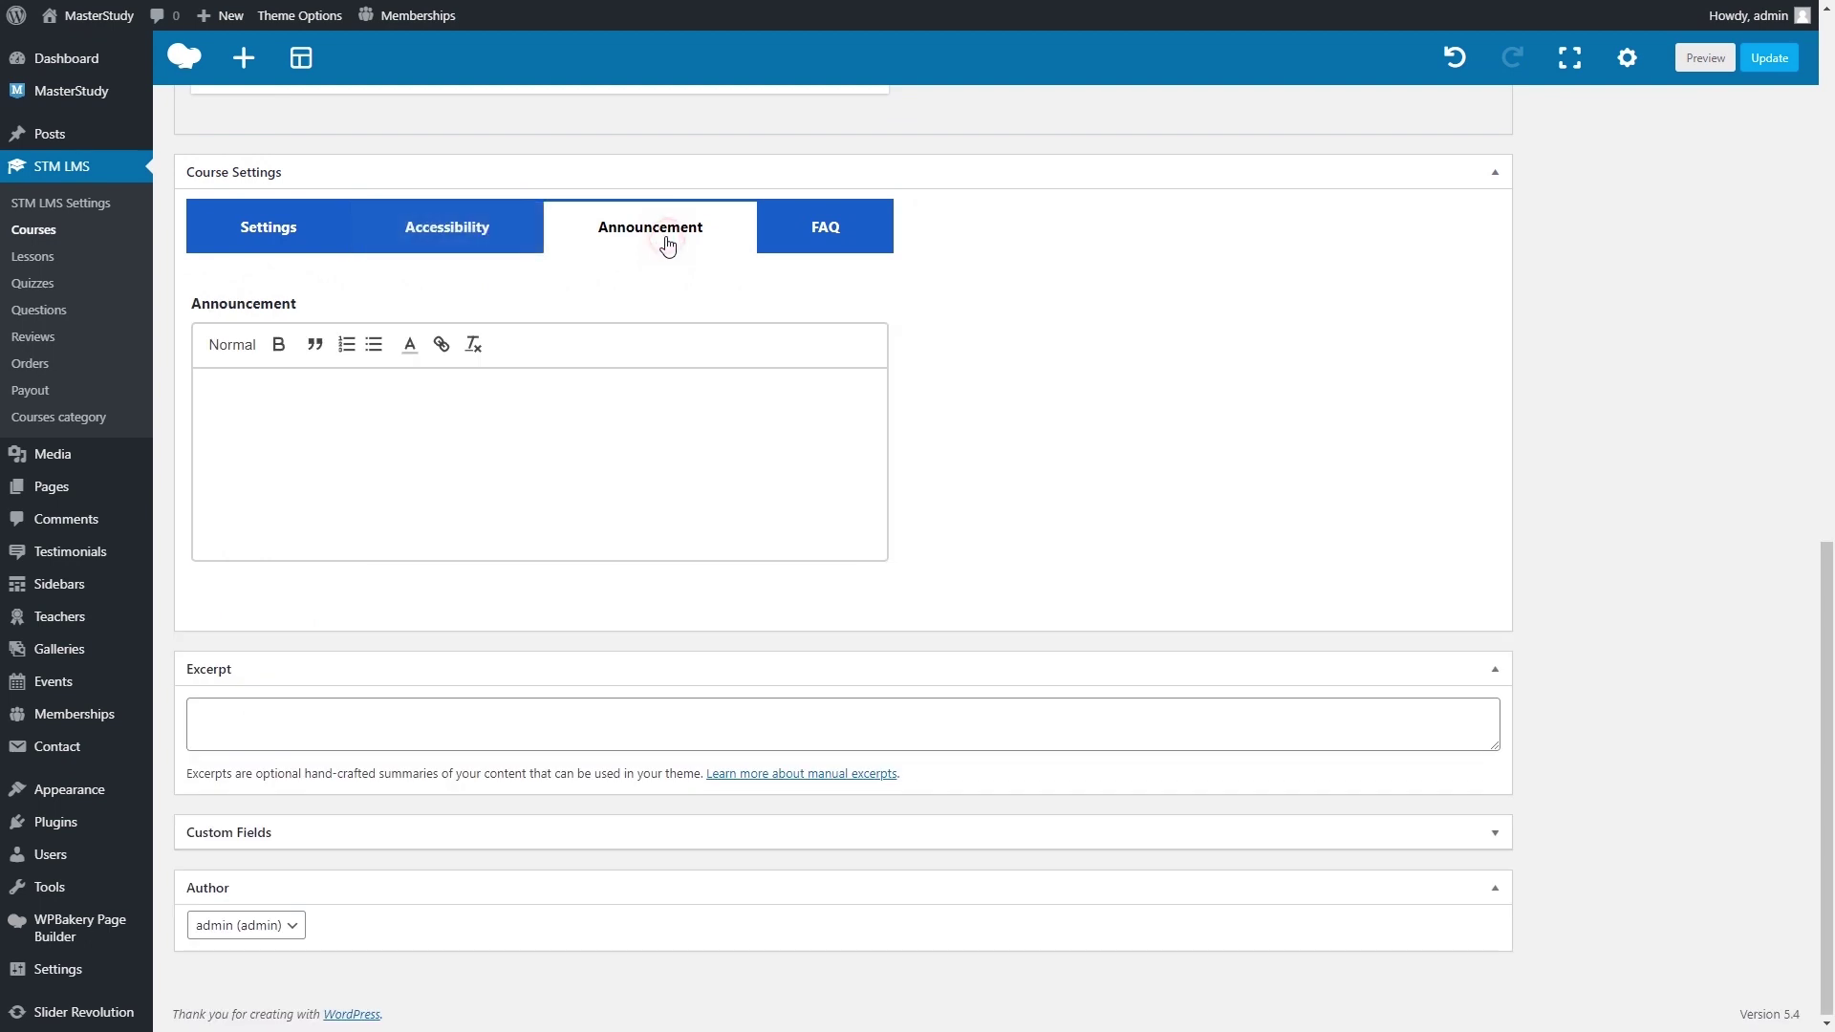
left_click(580, 475)
type("Lorem ipsum dolor sit amet, consectetur adipiscing elit, sed do eiusmod tempor incididunt ut labore et dolore magna aliqua. Ut enim ad minim veniam, quis nostrud exercitation ullamco laboris nisi ut aliquip ex ea commodo consequat. Duis aute irure dolor in reprehenderit in voluptate velit esse cillum dolore eu fugiat nulla pariatur. Excepteur sint occaecat cupidatat non proident, sunt in culpa qui officia deserunt mollit anim id est laborum.")
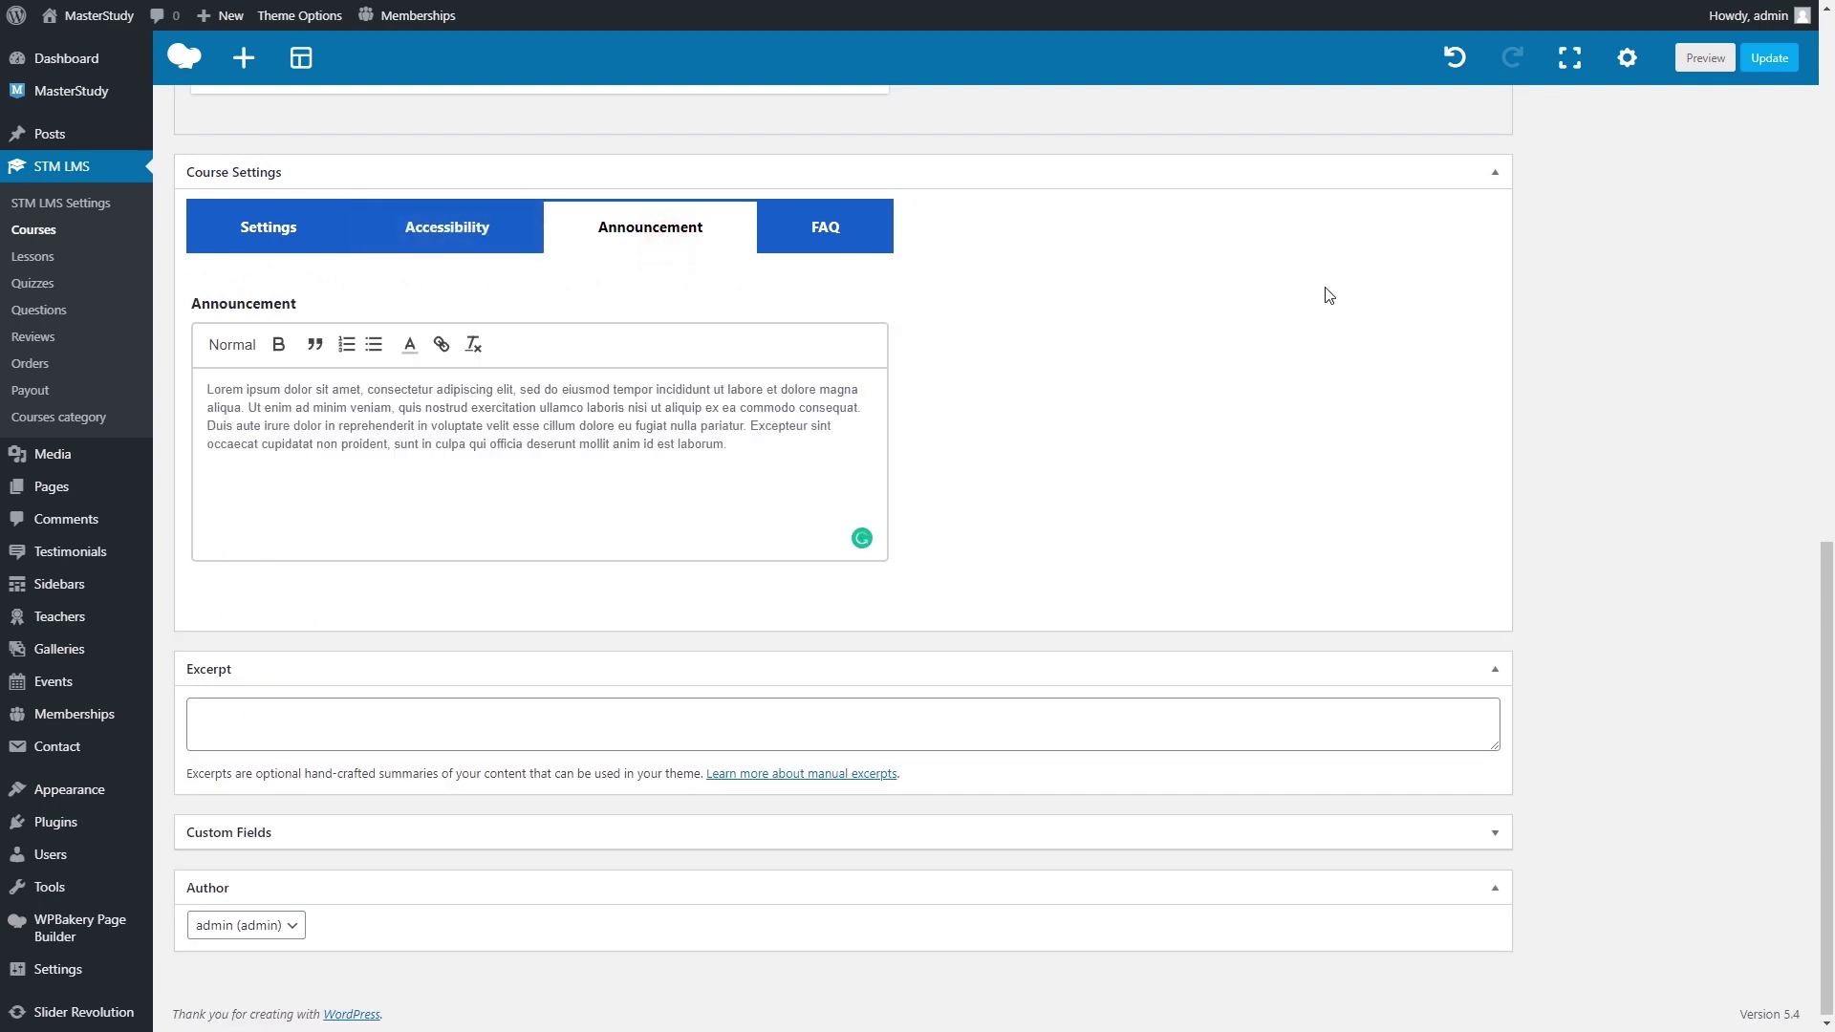
Add an FAQ item titled "FAQ 1" with the answer "FAQ 1 Answer".
left_click(878, 237)
left_click(614, 559)
type("FAQ 1")
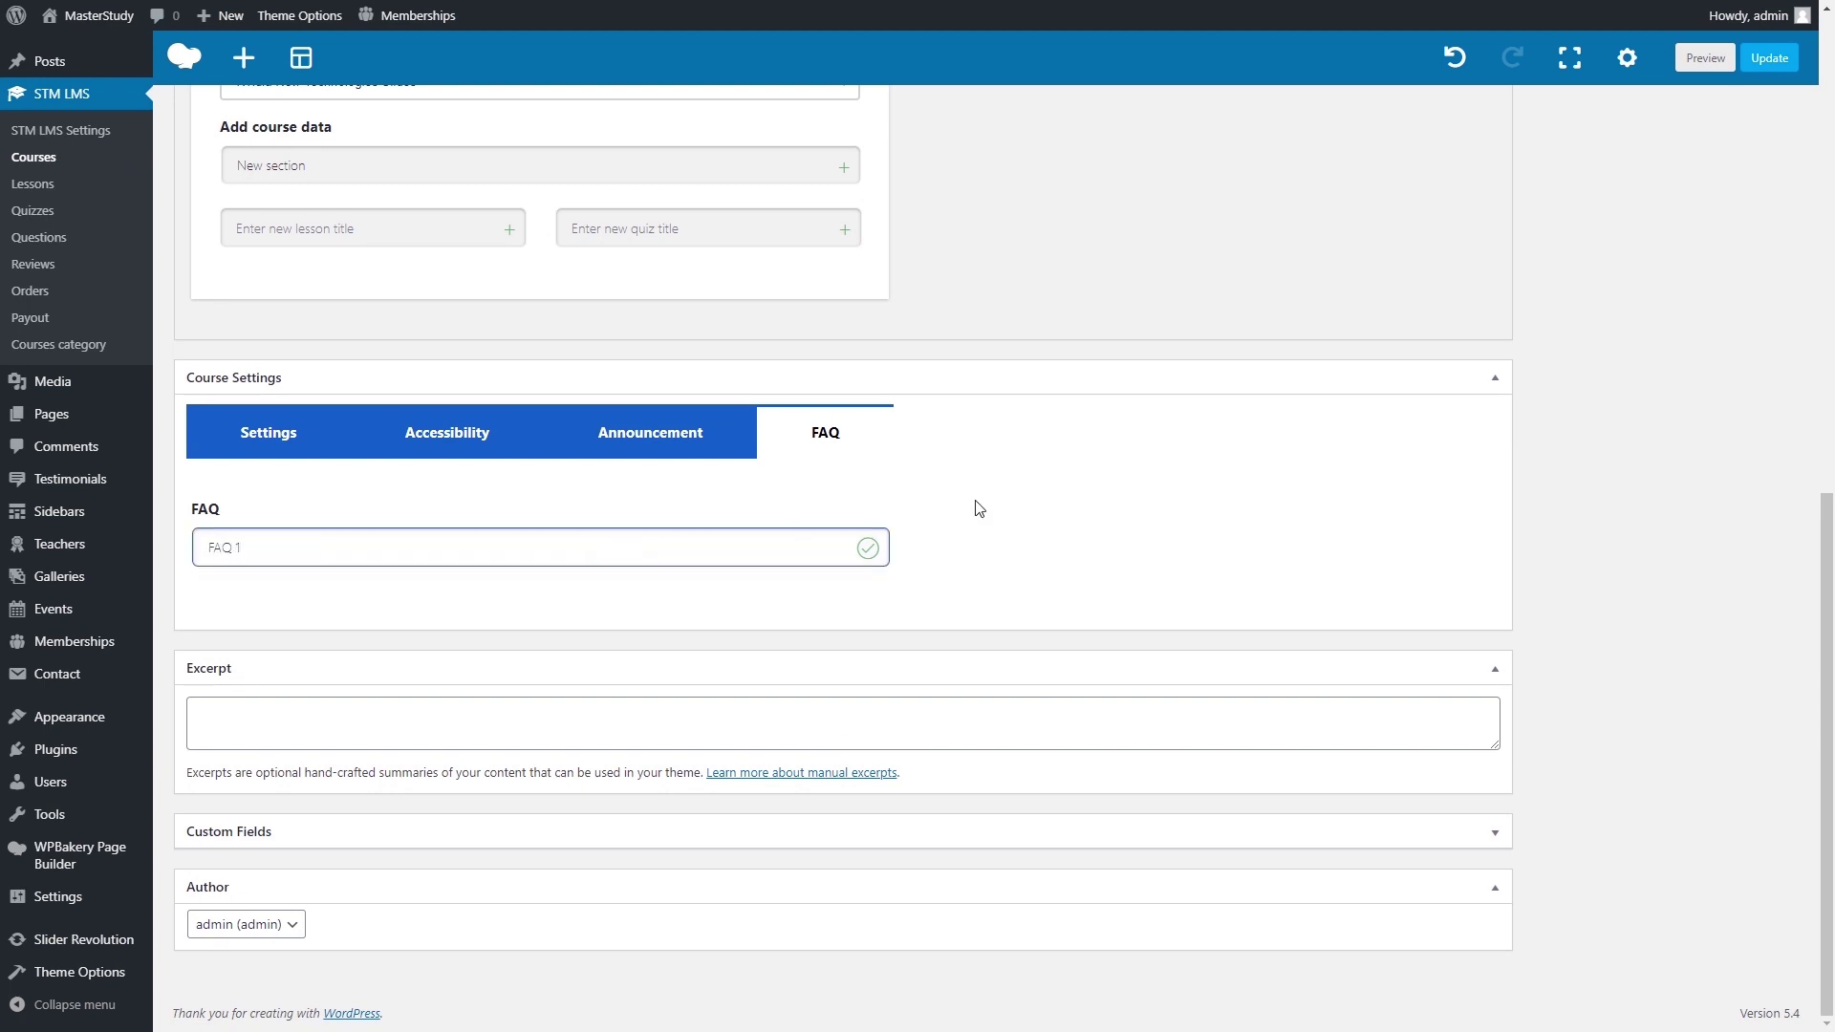
left_click(867, 549)
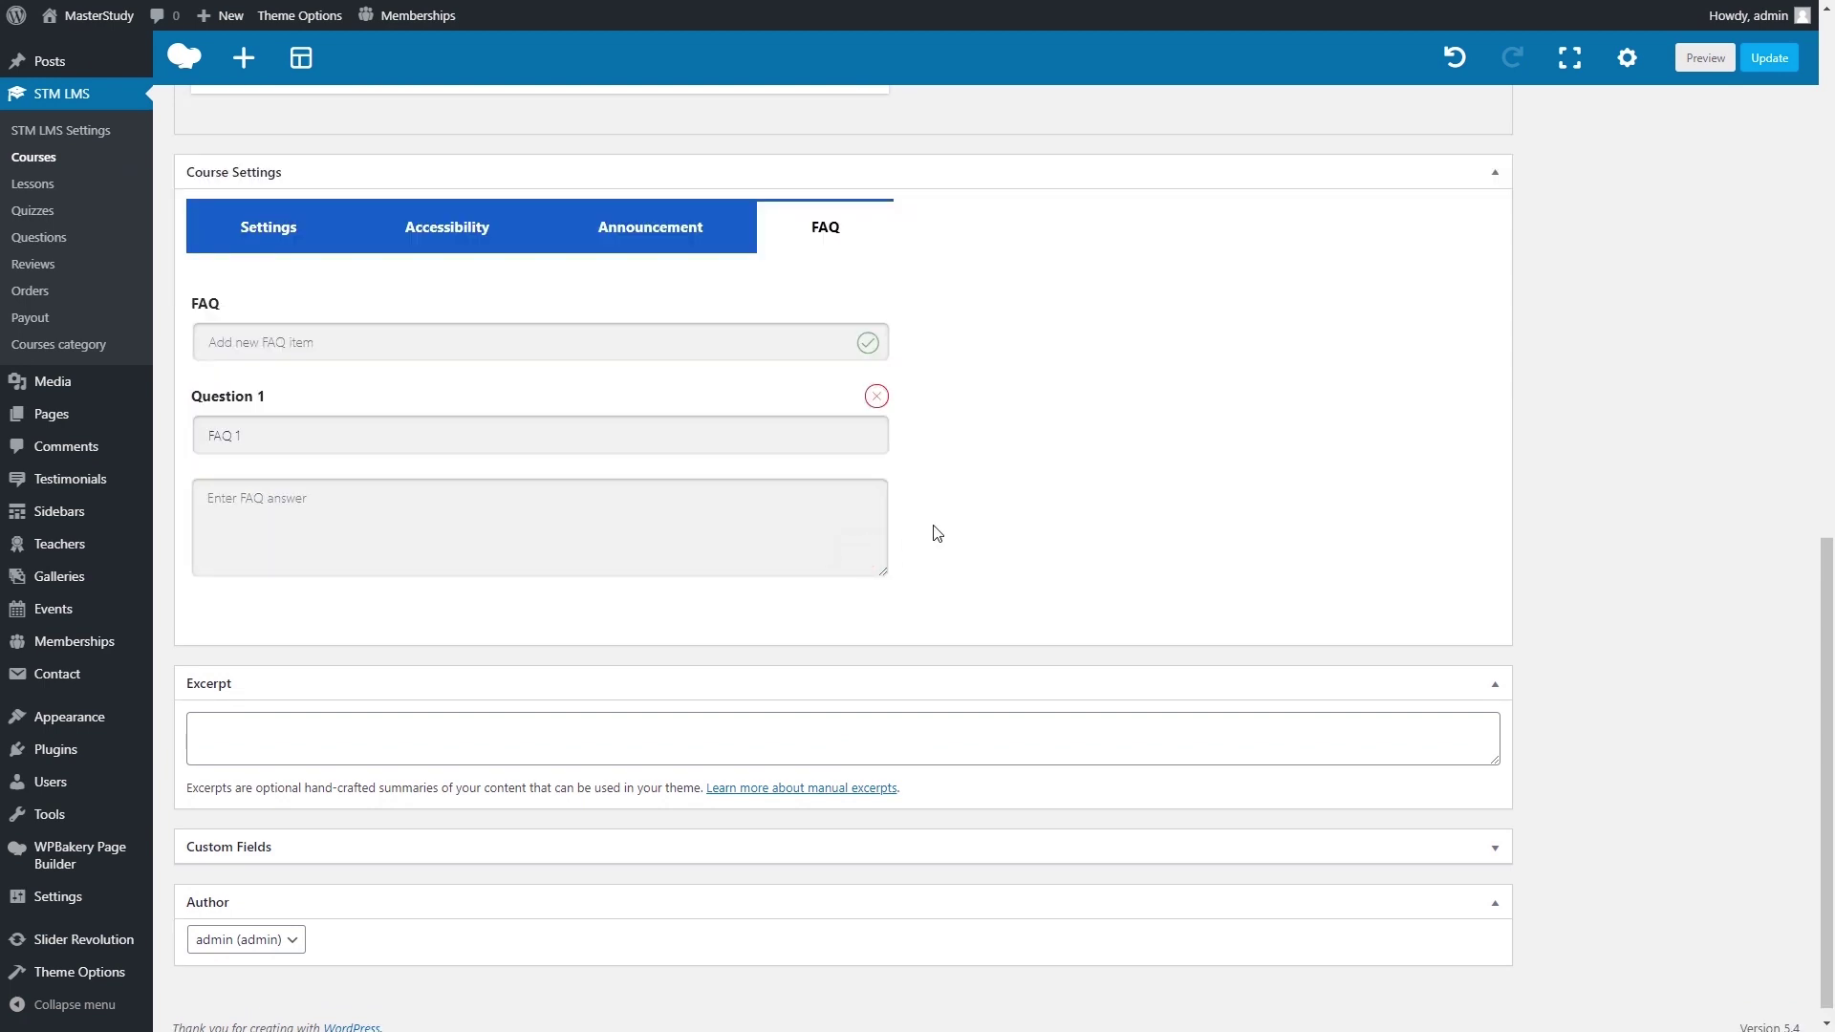
left_click(794, 516)
type("FAQ 1 Answer")
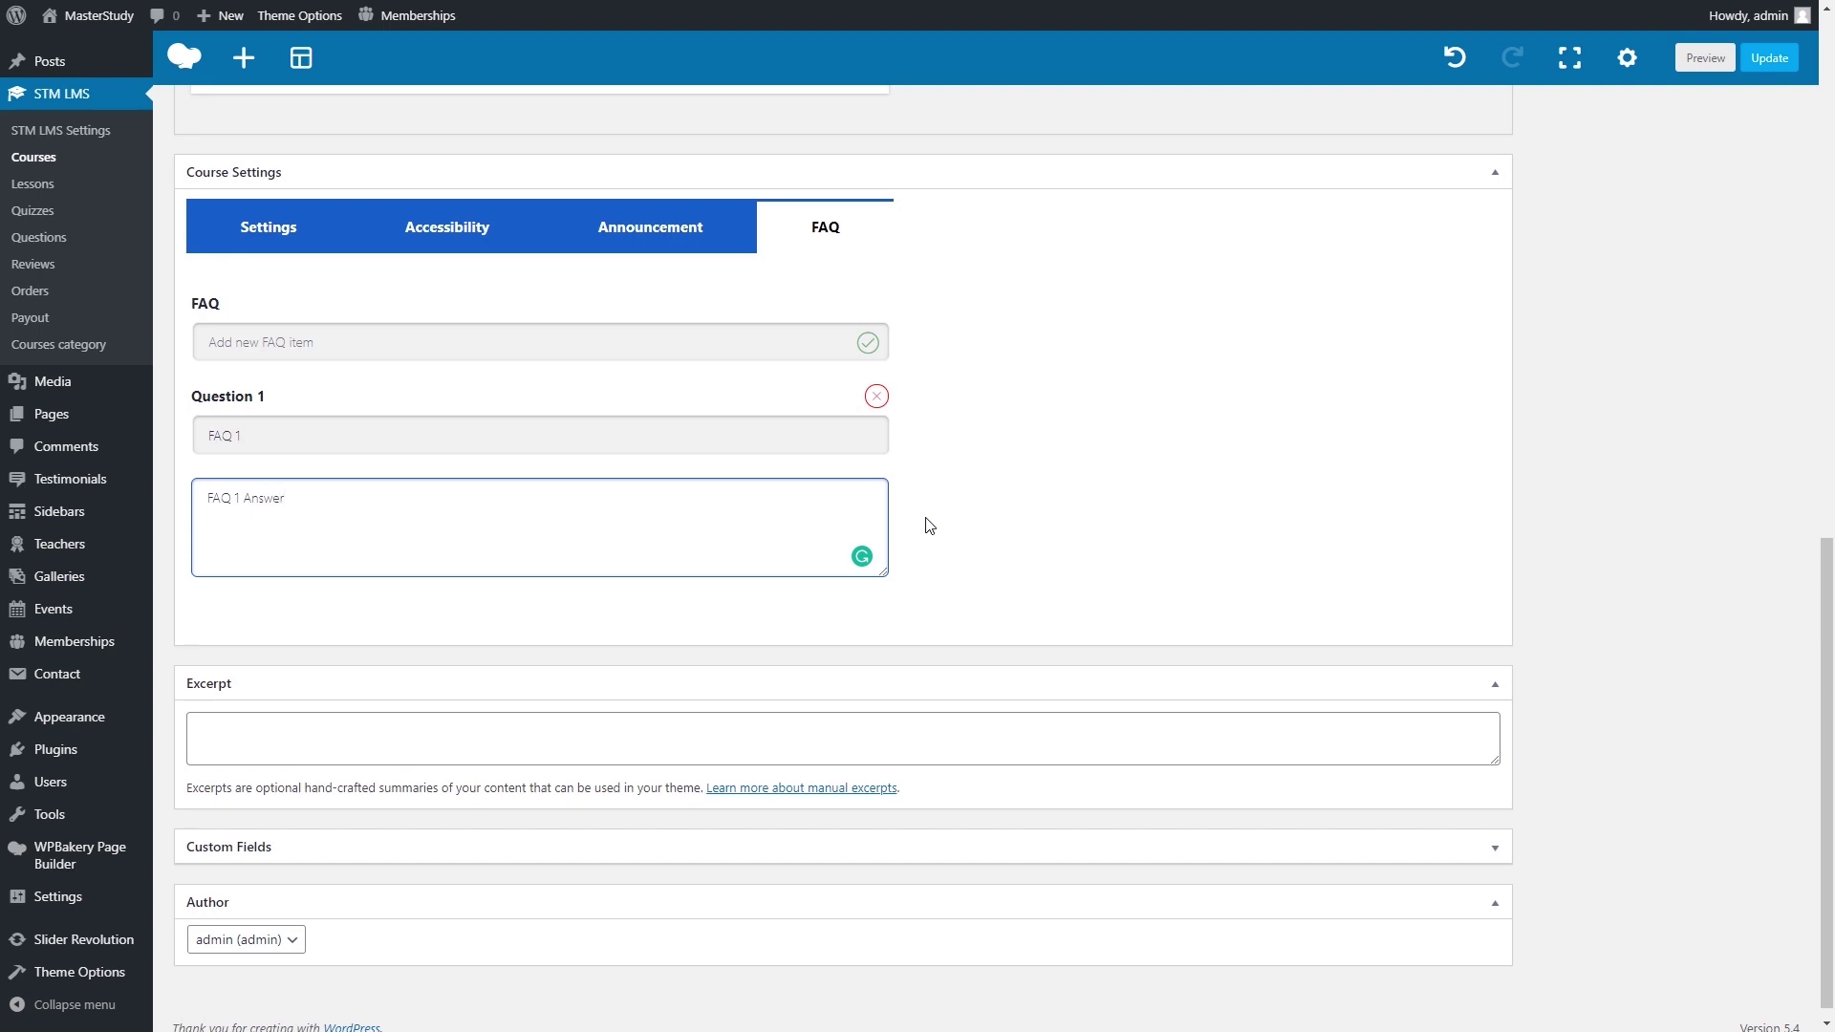
left_click(926, 525)
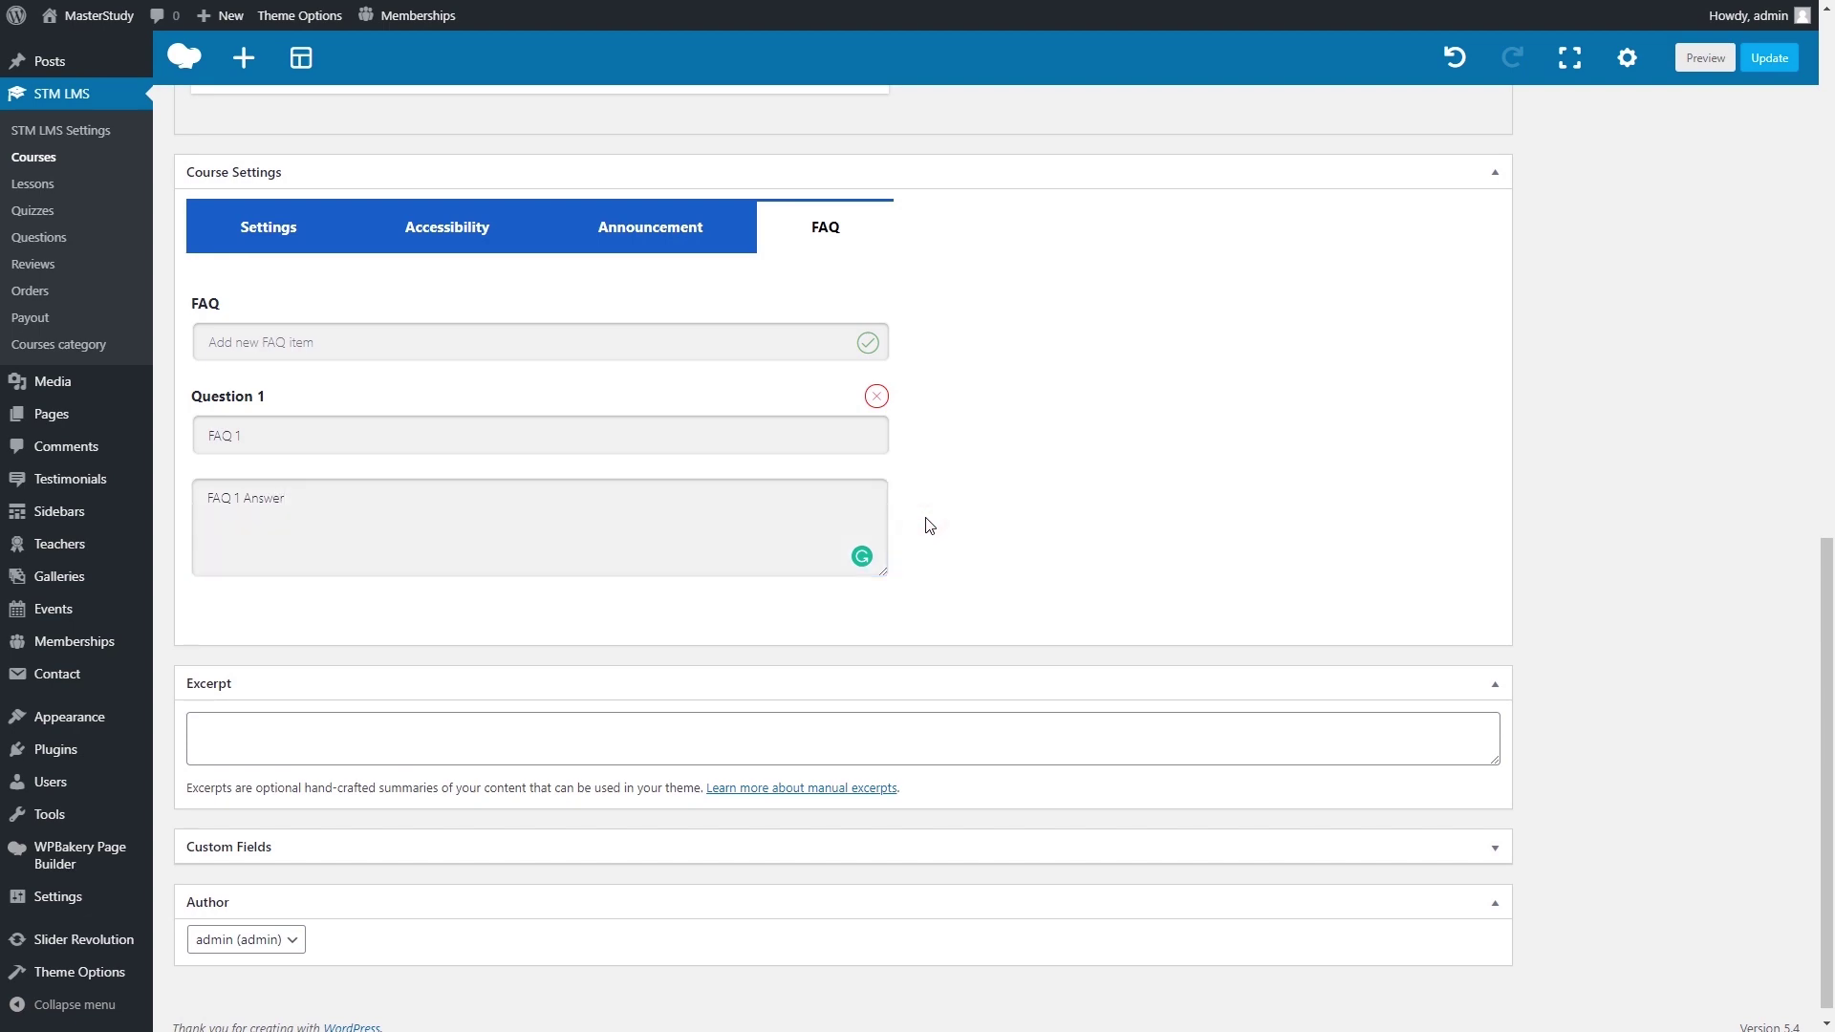
Look through the full list of MasterStudy LMS PRO addons in the STM LMS settings.
scroll(927, 525, "up", 10)
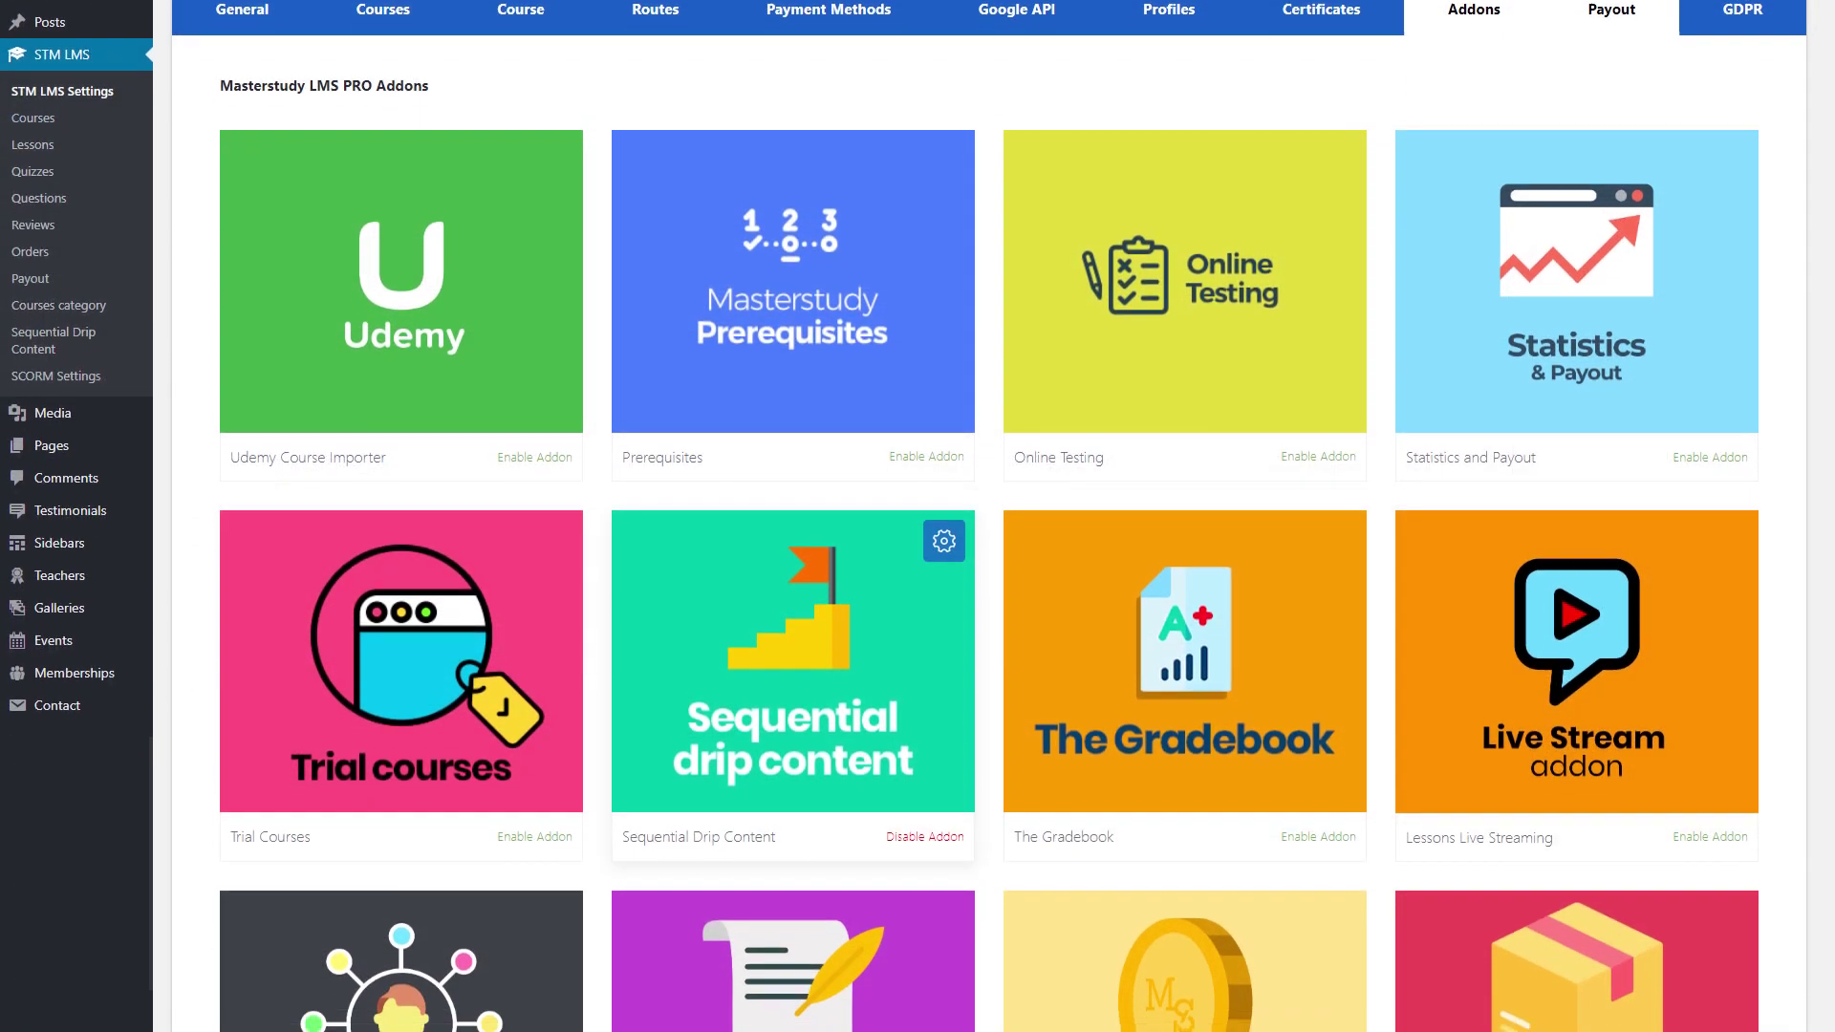
scroll(989, 516, "down", 2)
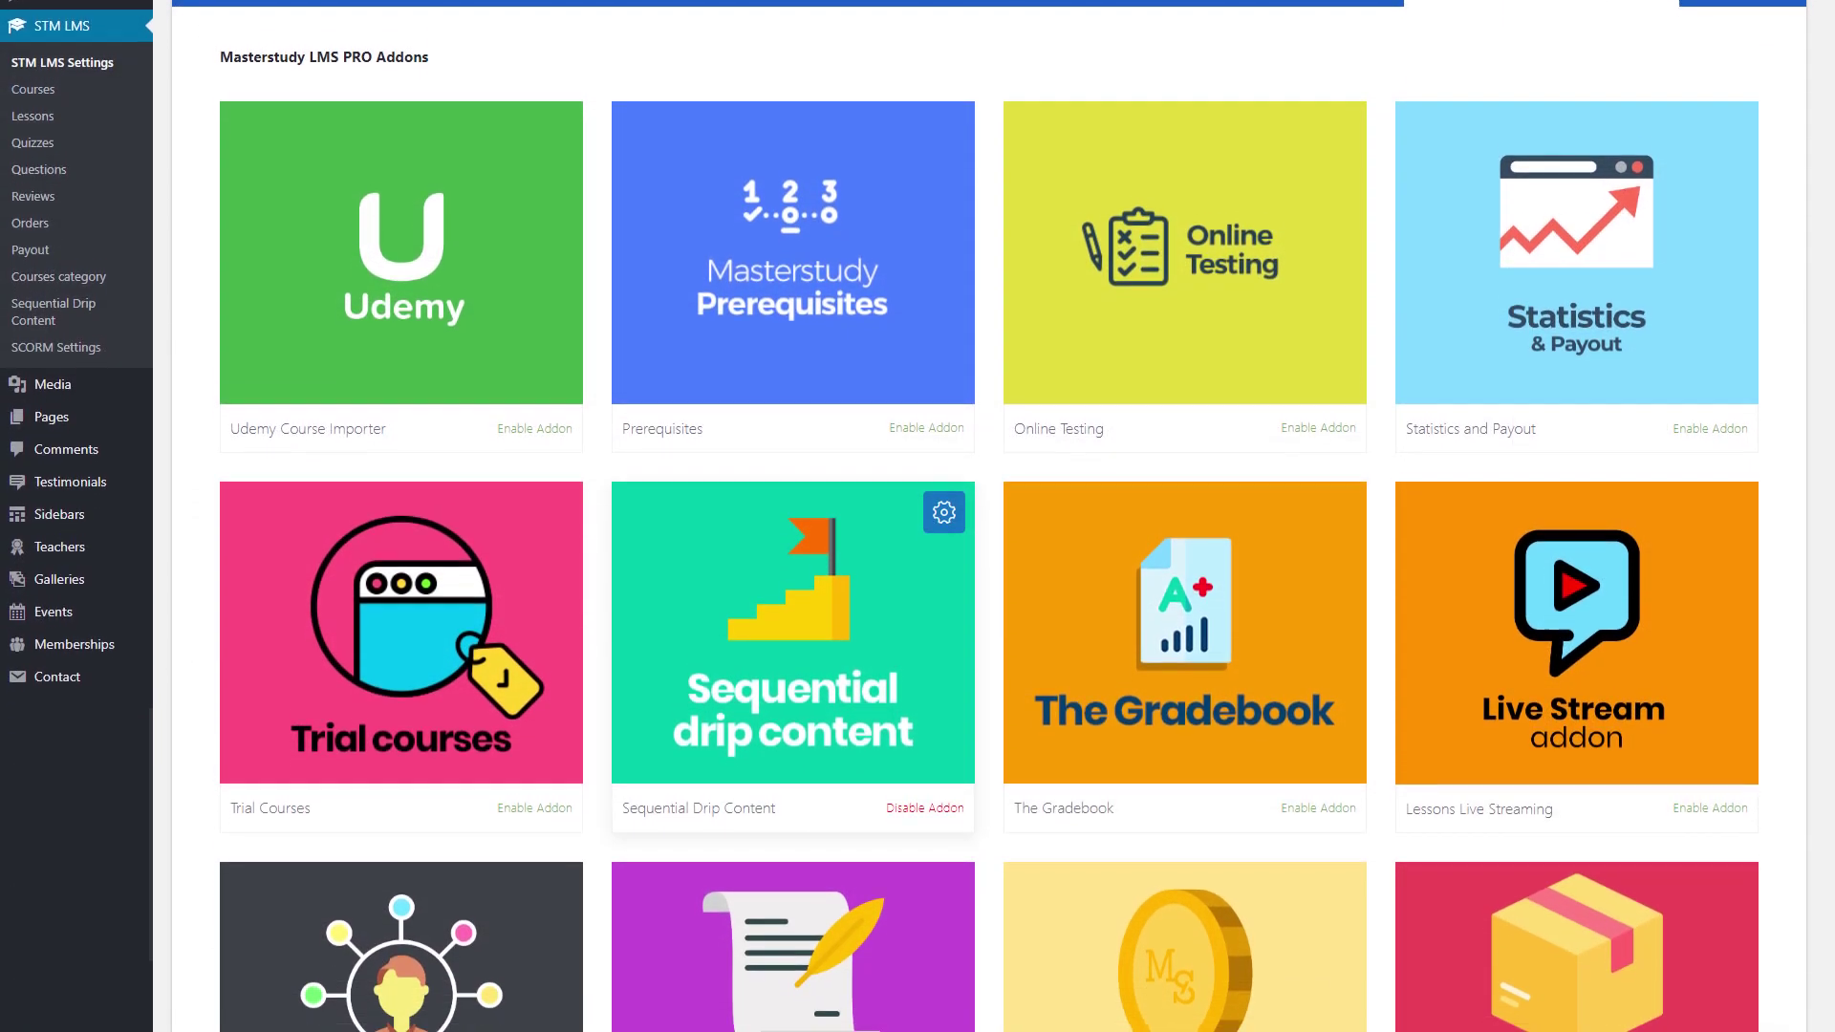
scroll(918, 517, "down", 2)
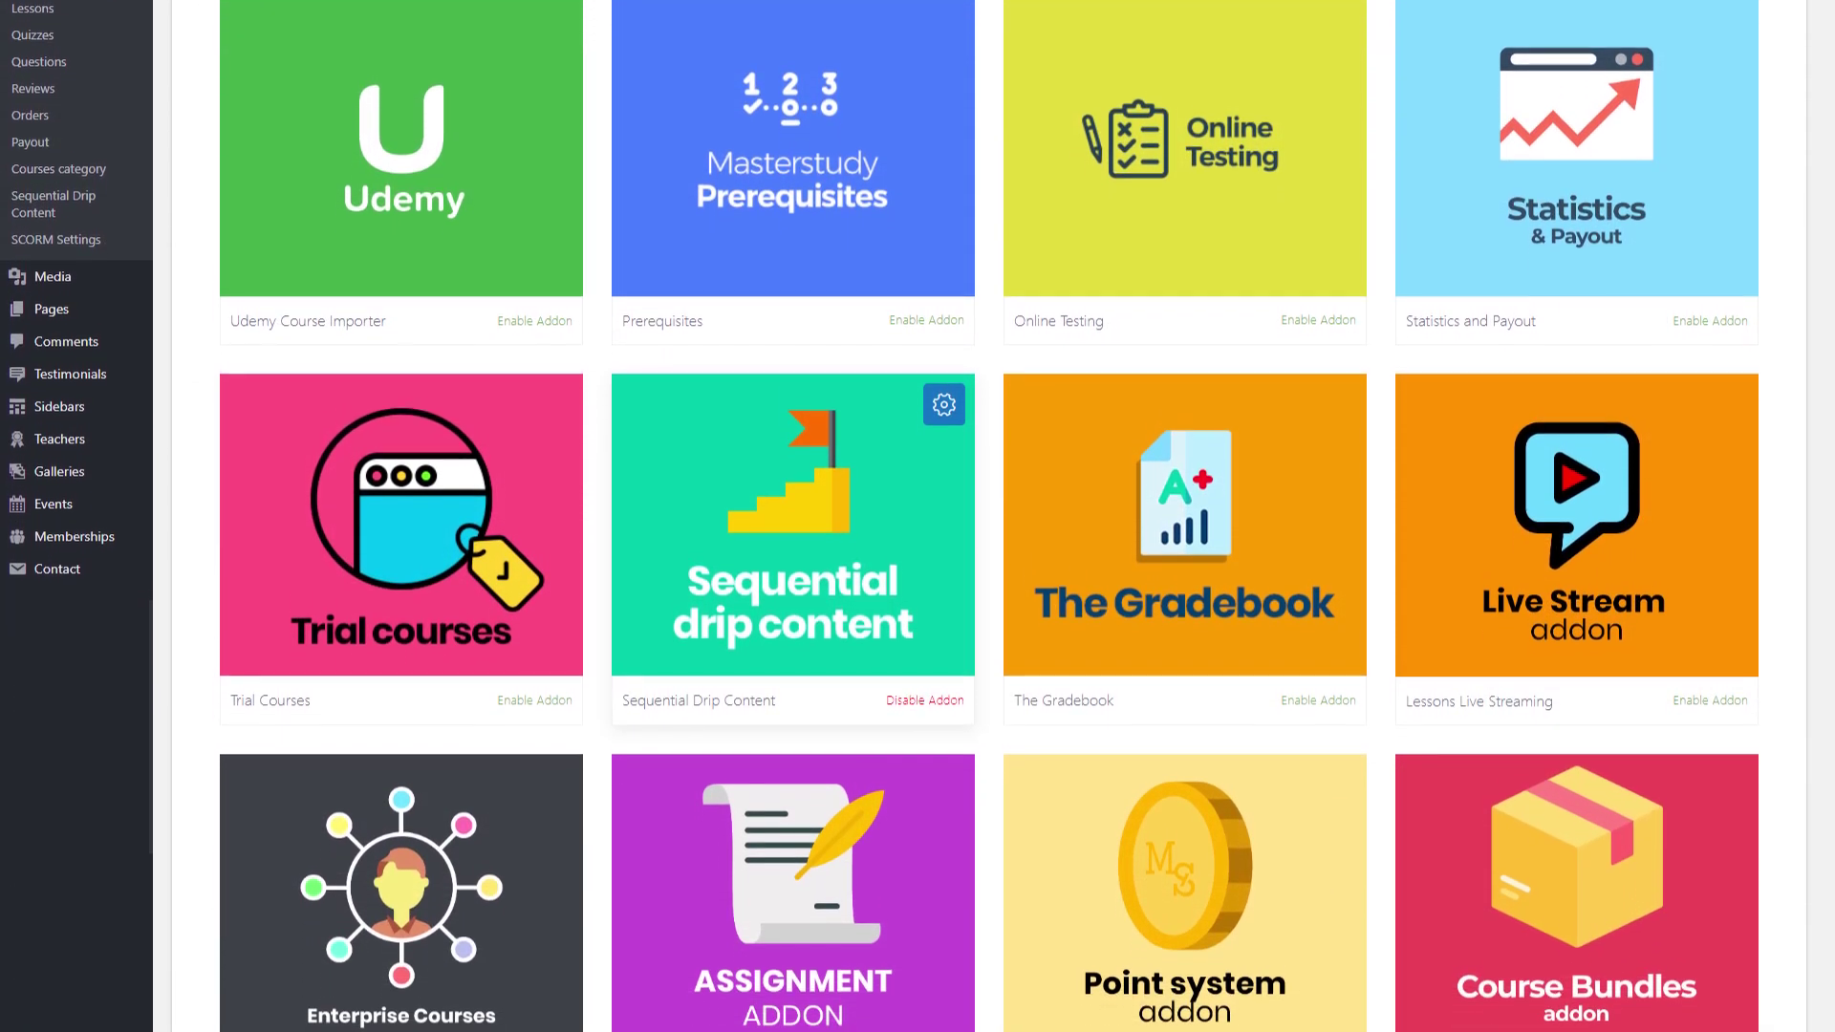
scroll(918, 516, "down", 2)
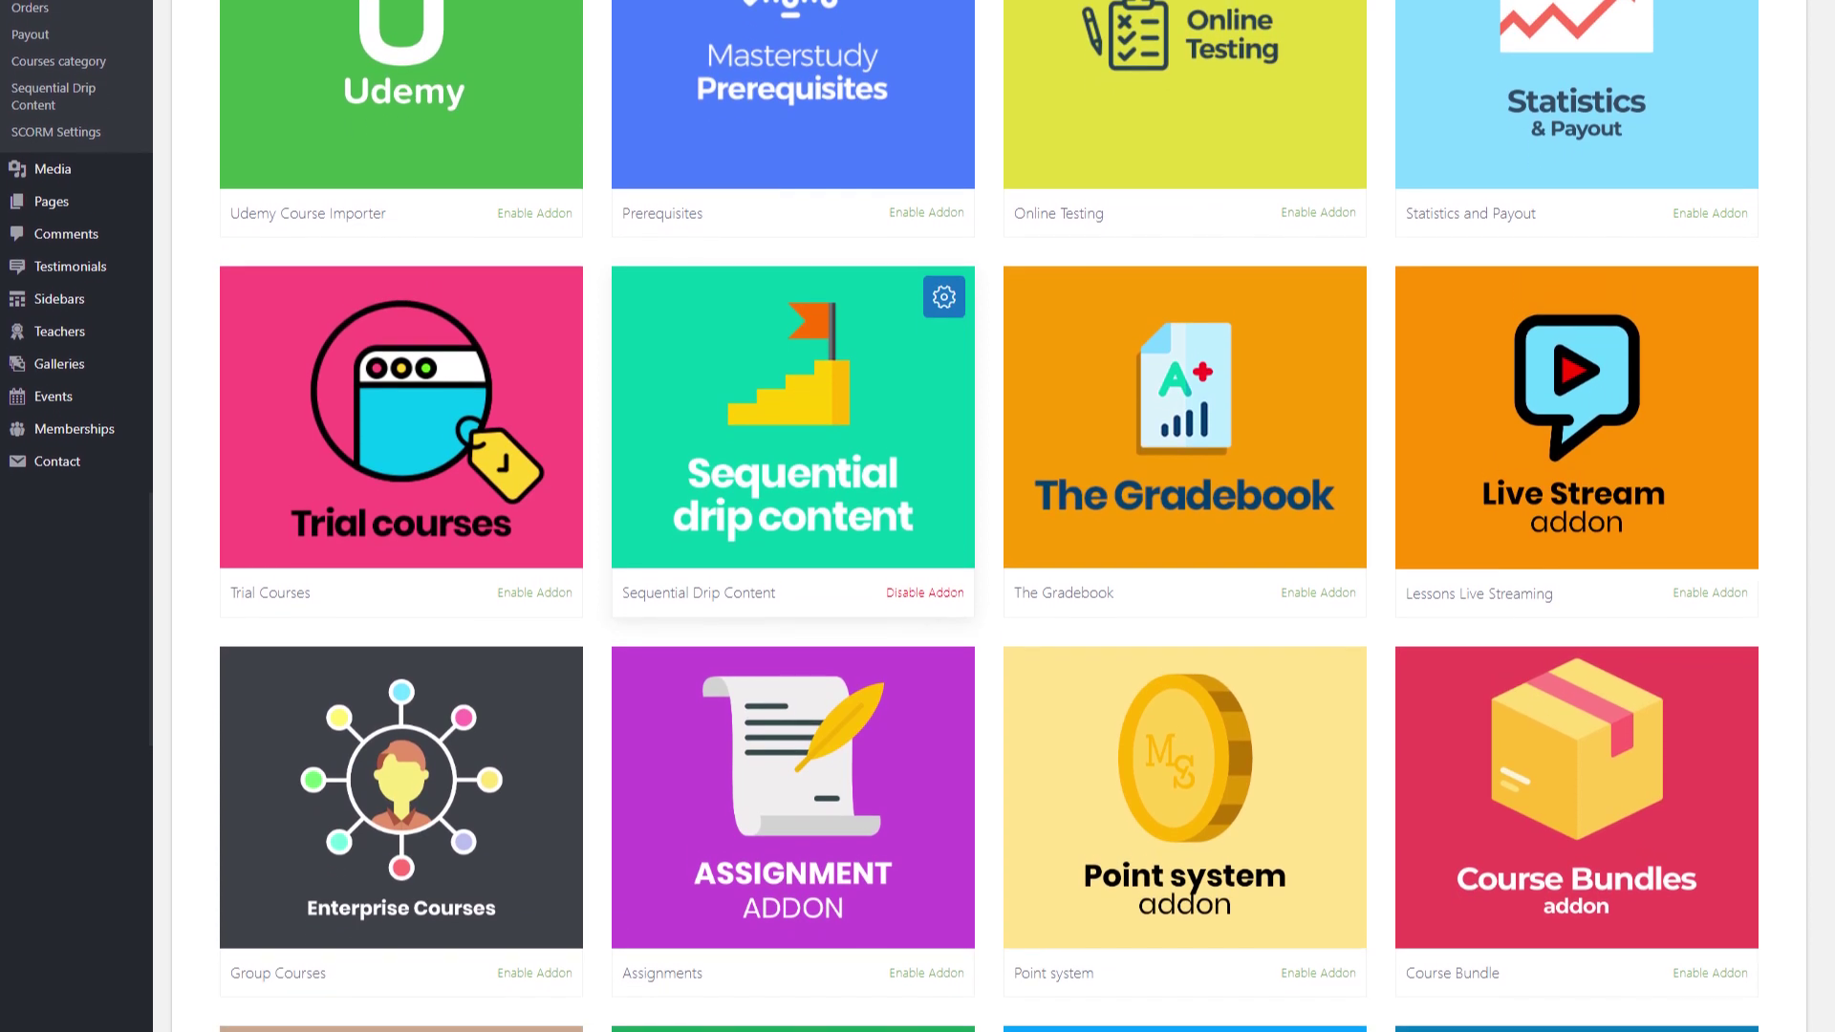
scroll(917, 516, "down", 2)
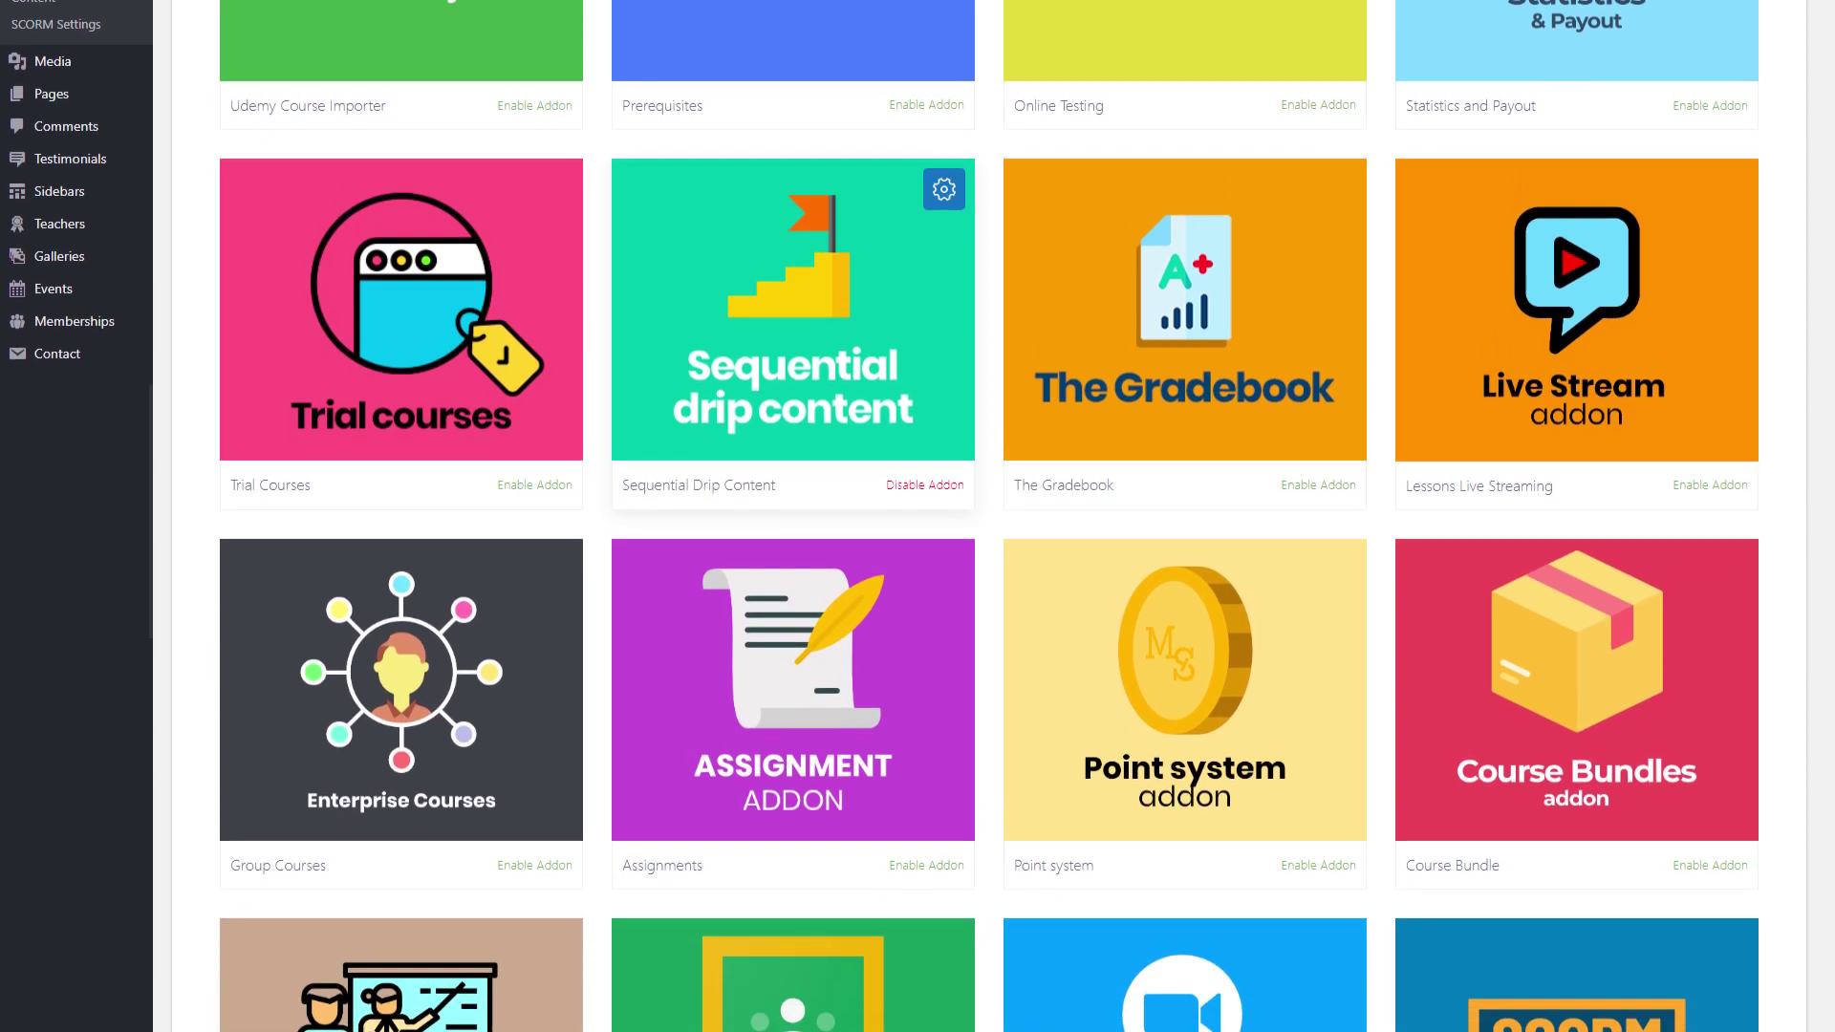
scroll(917, 516, "down", 2)
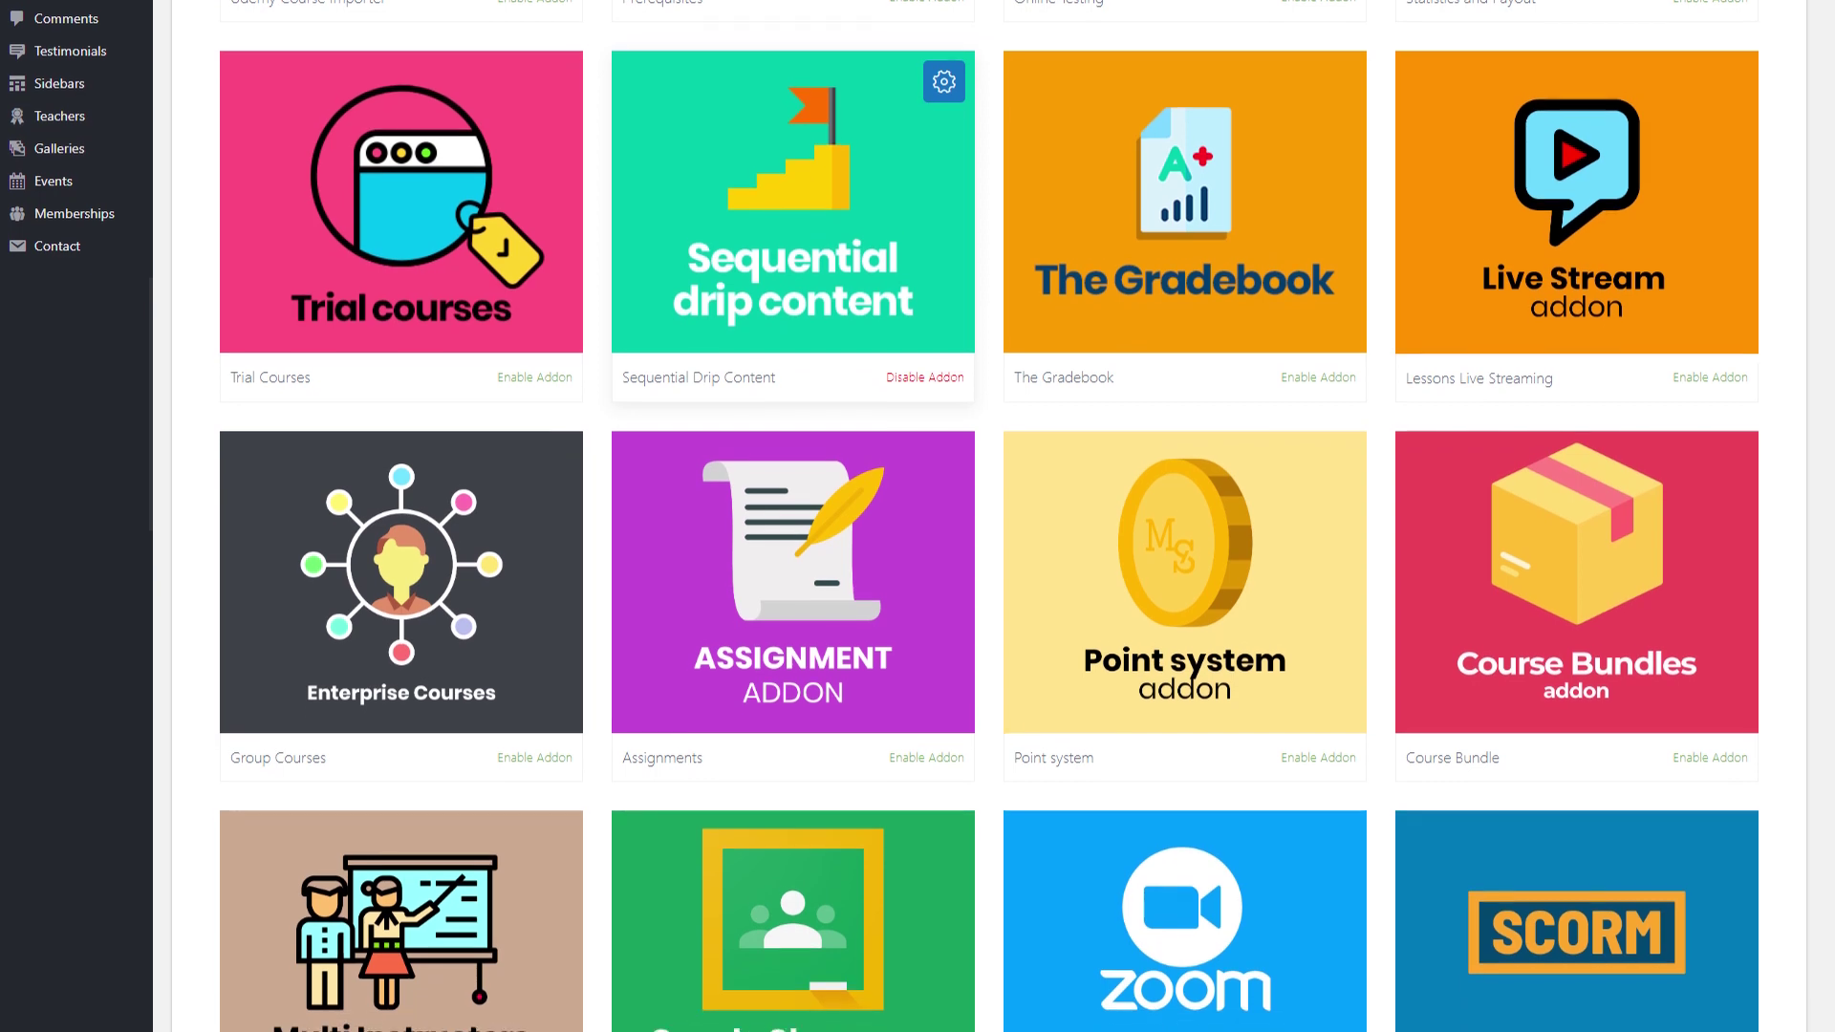
scroll(917, 516, "down", 2)
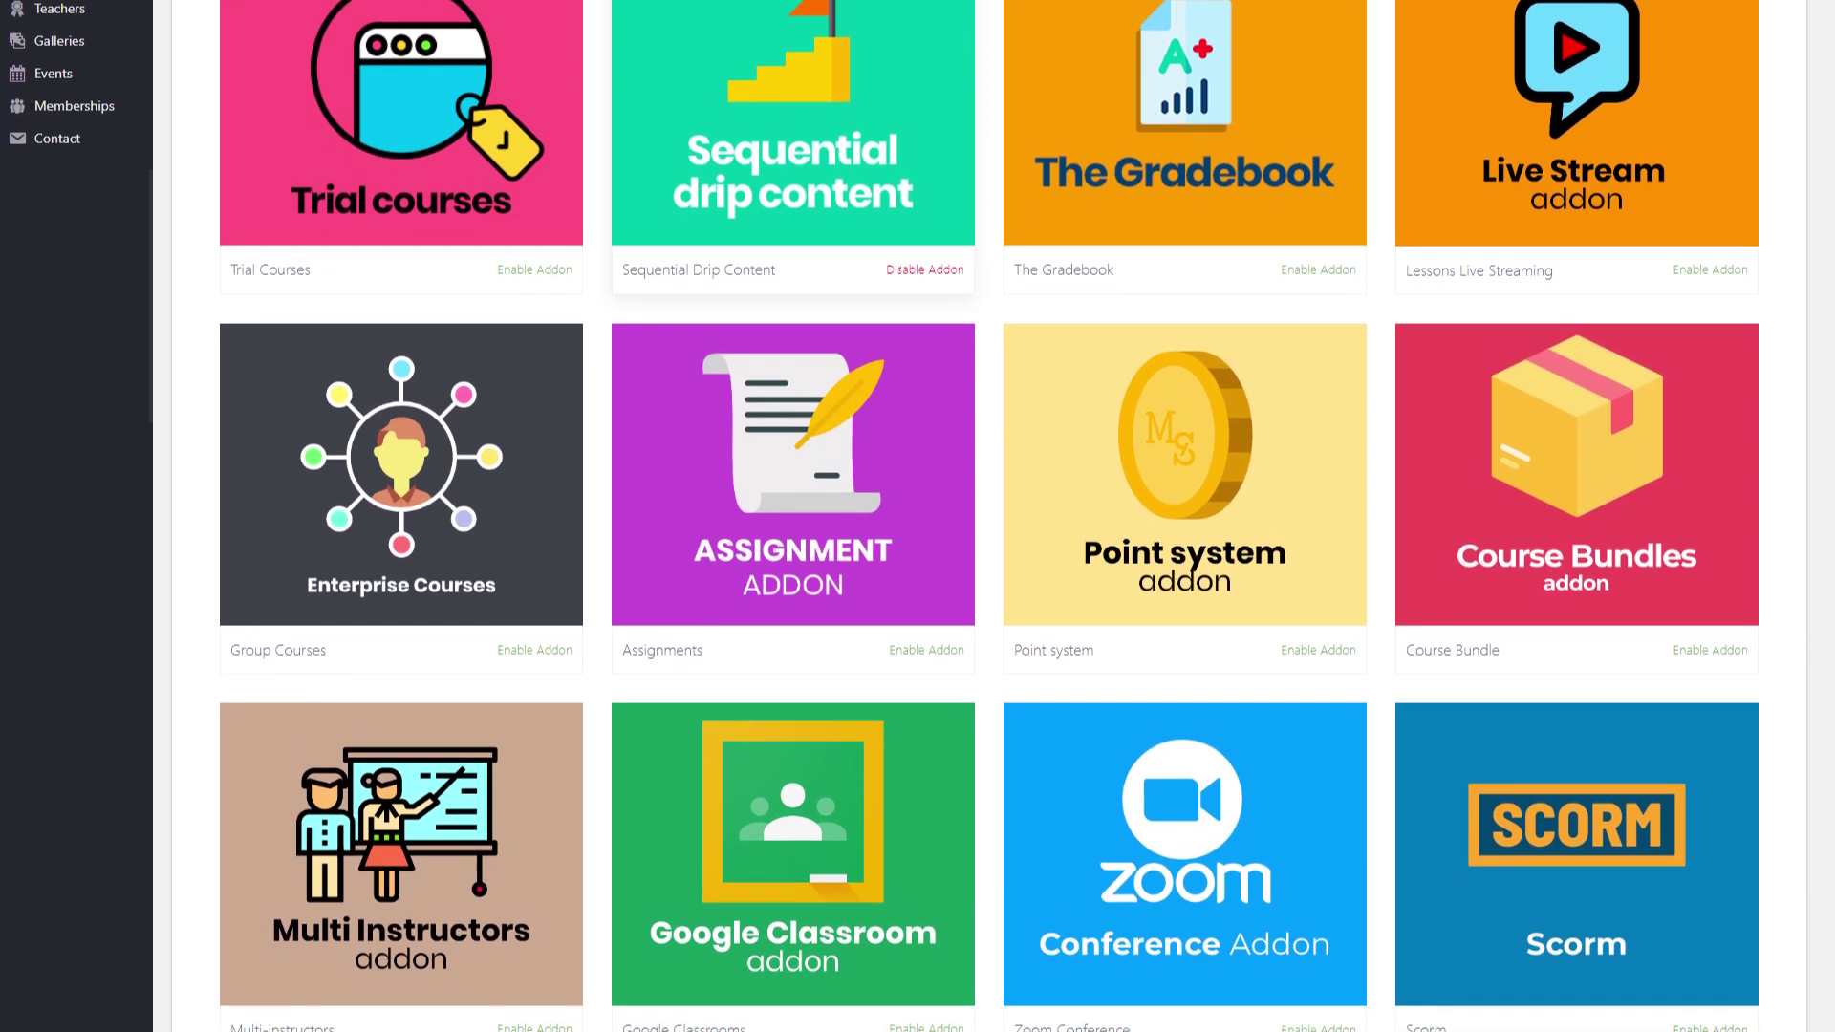
scroll(918, 516, "down", 2)
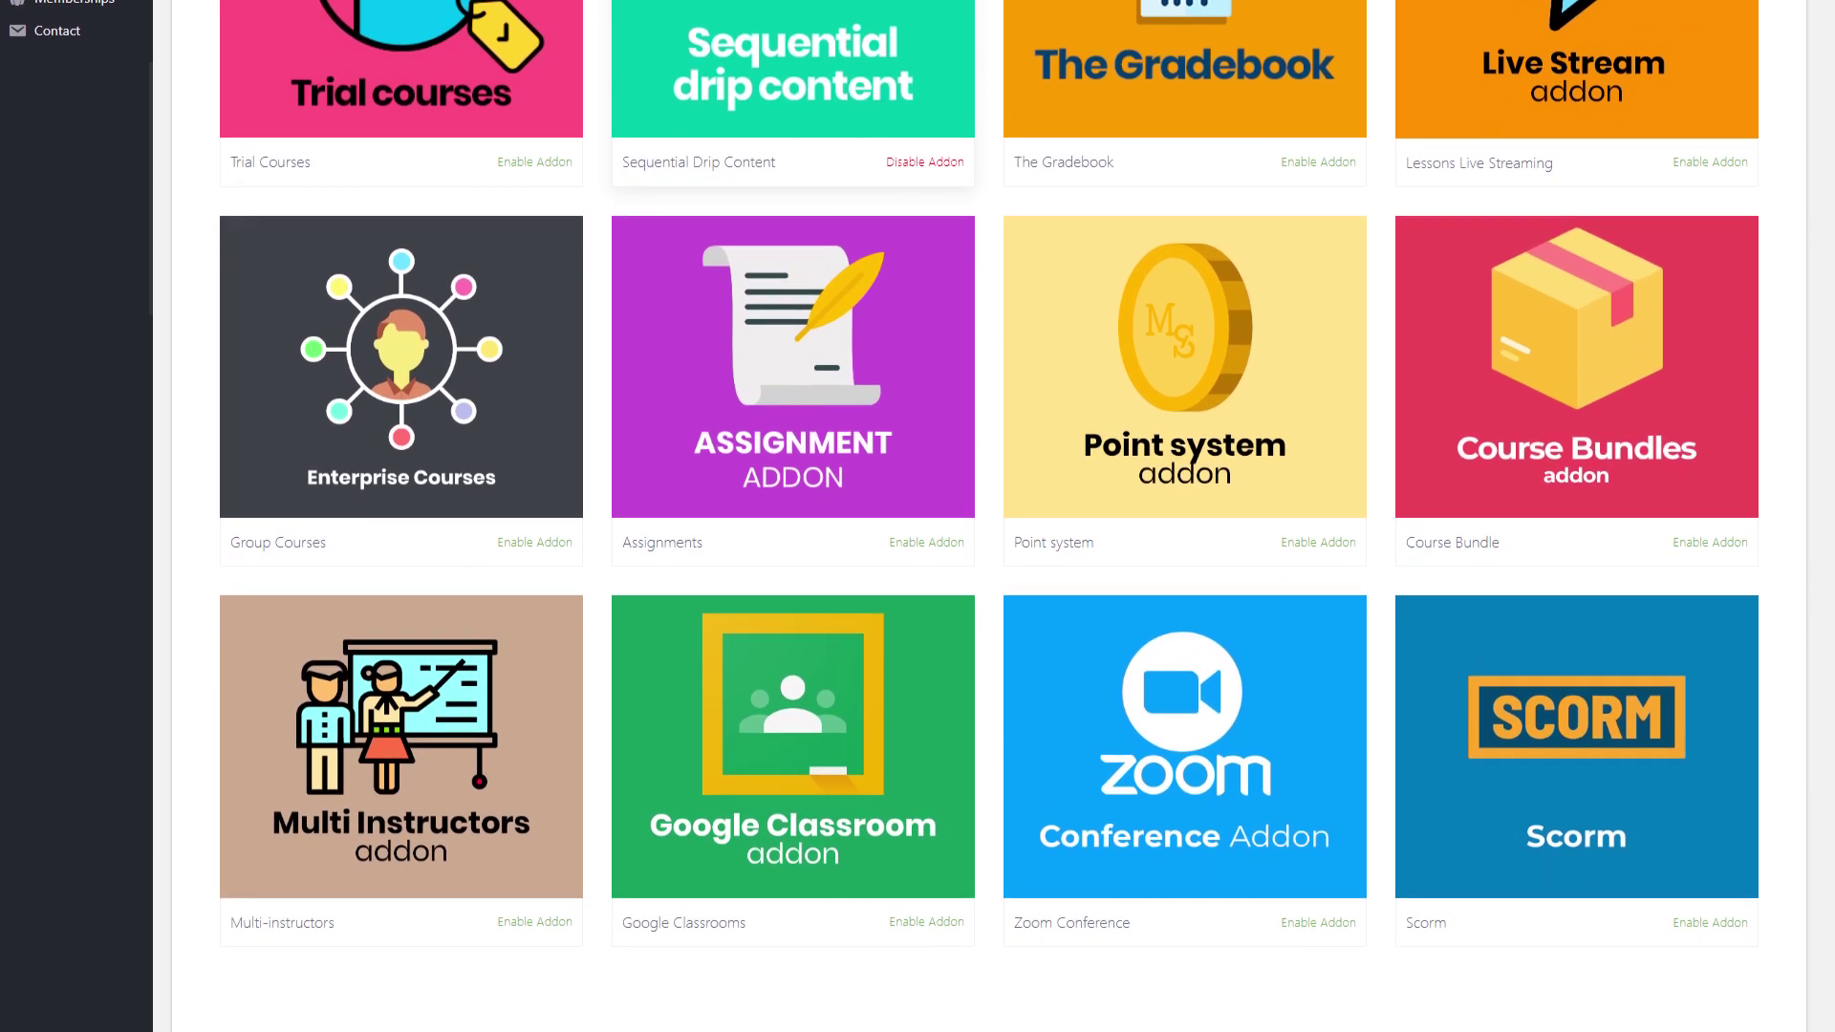
scroll(917, 516, "down", 1)
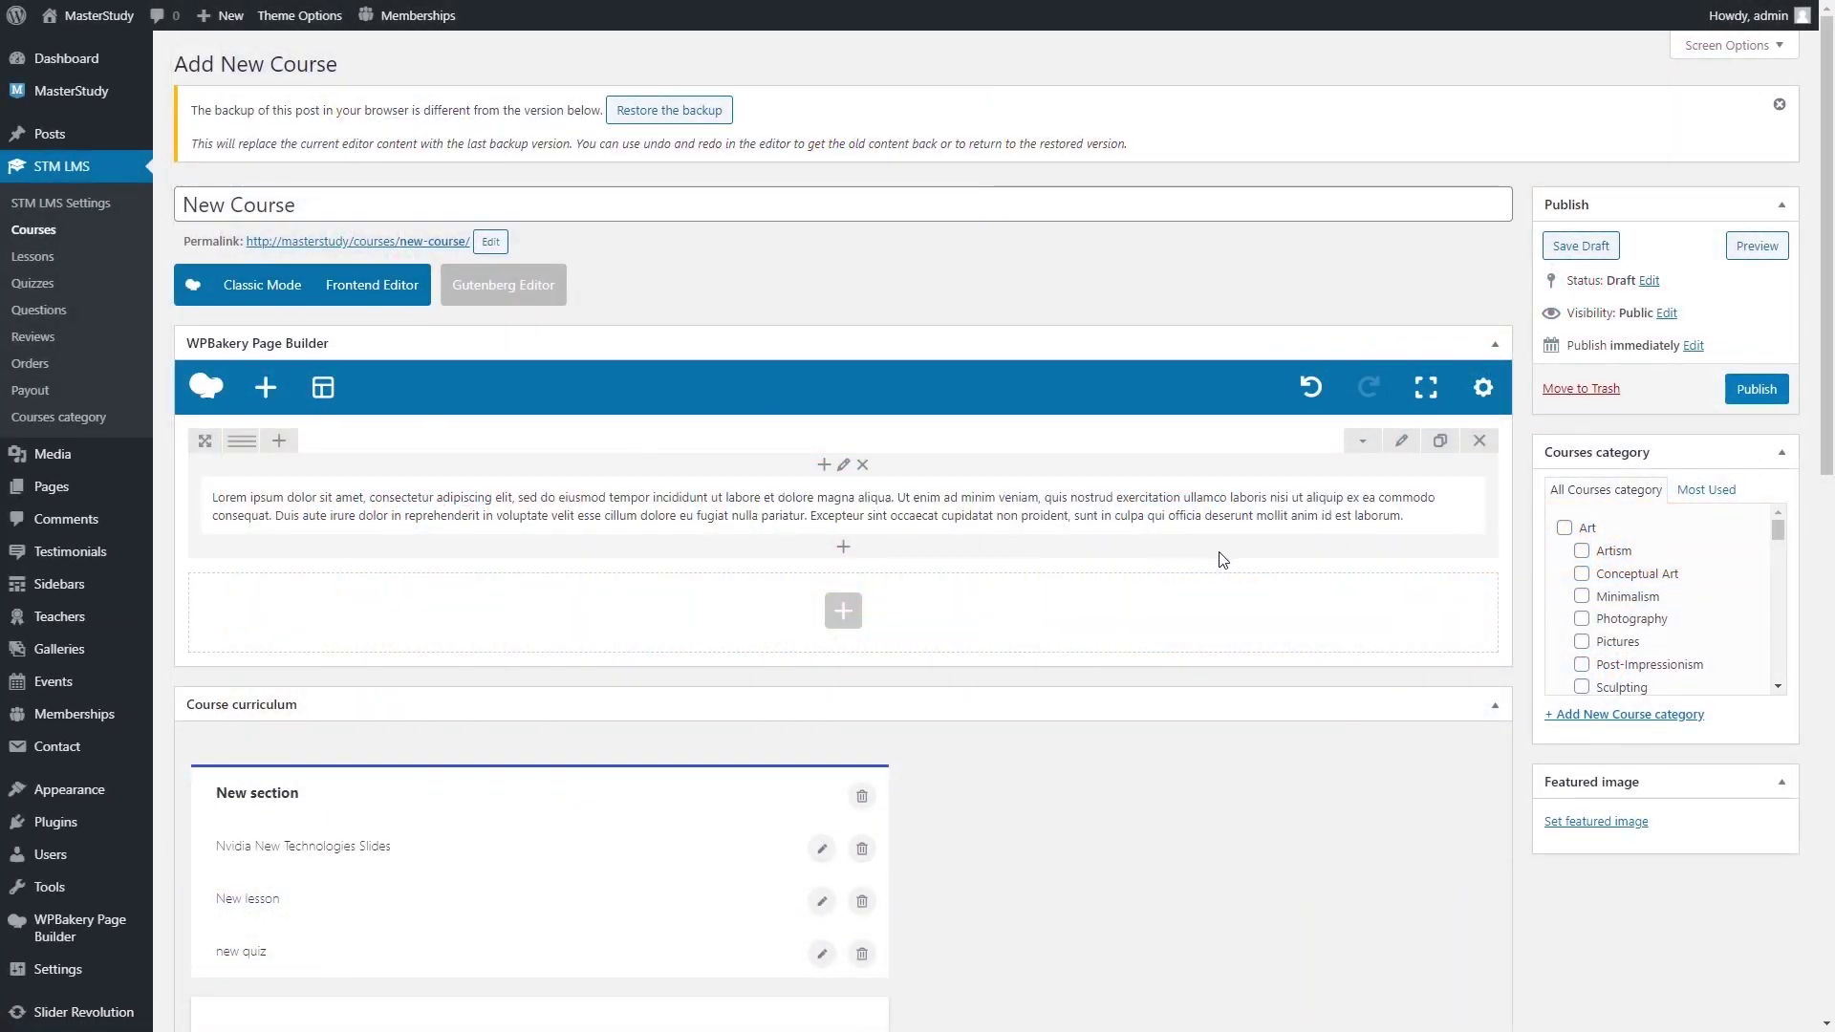
Assign the course to the Art, Minimalism and Running categories.
left_click(1566, 529)
left_click(1582, 597)
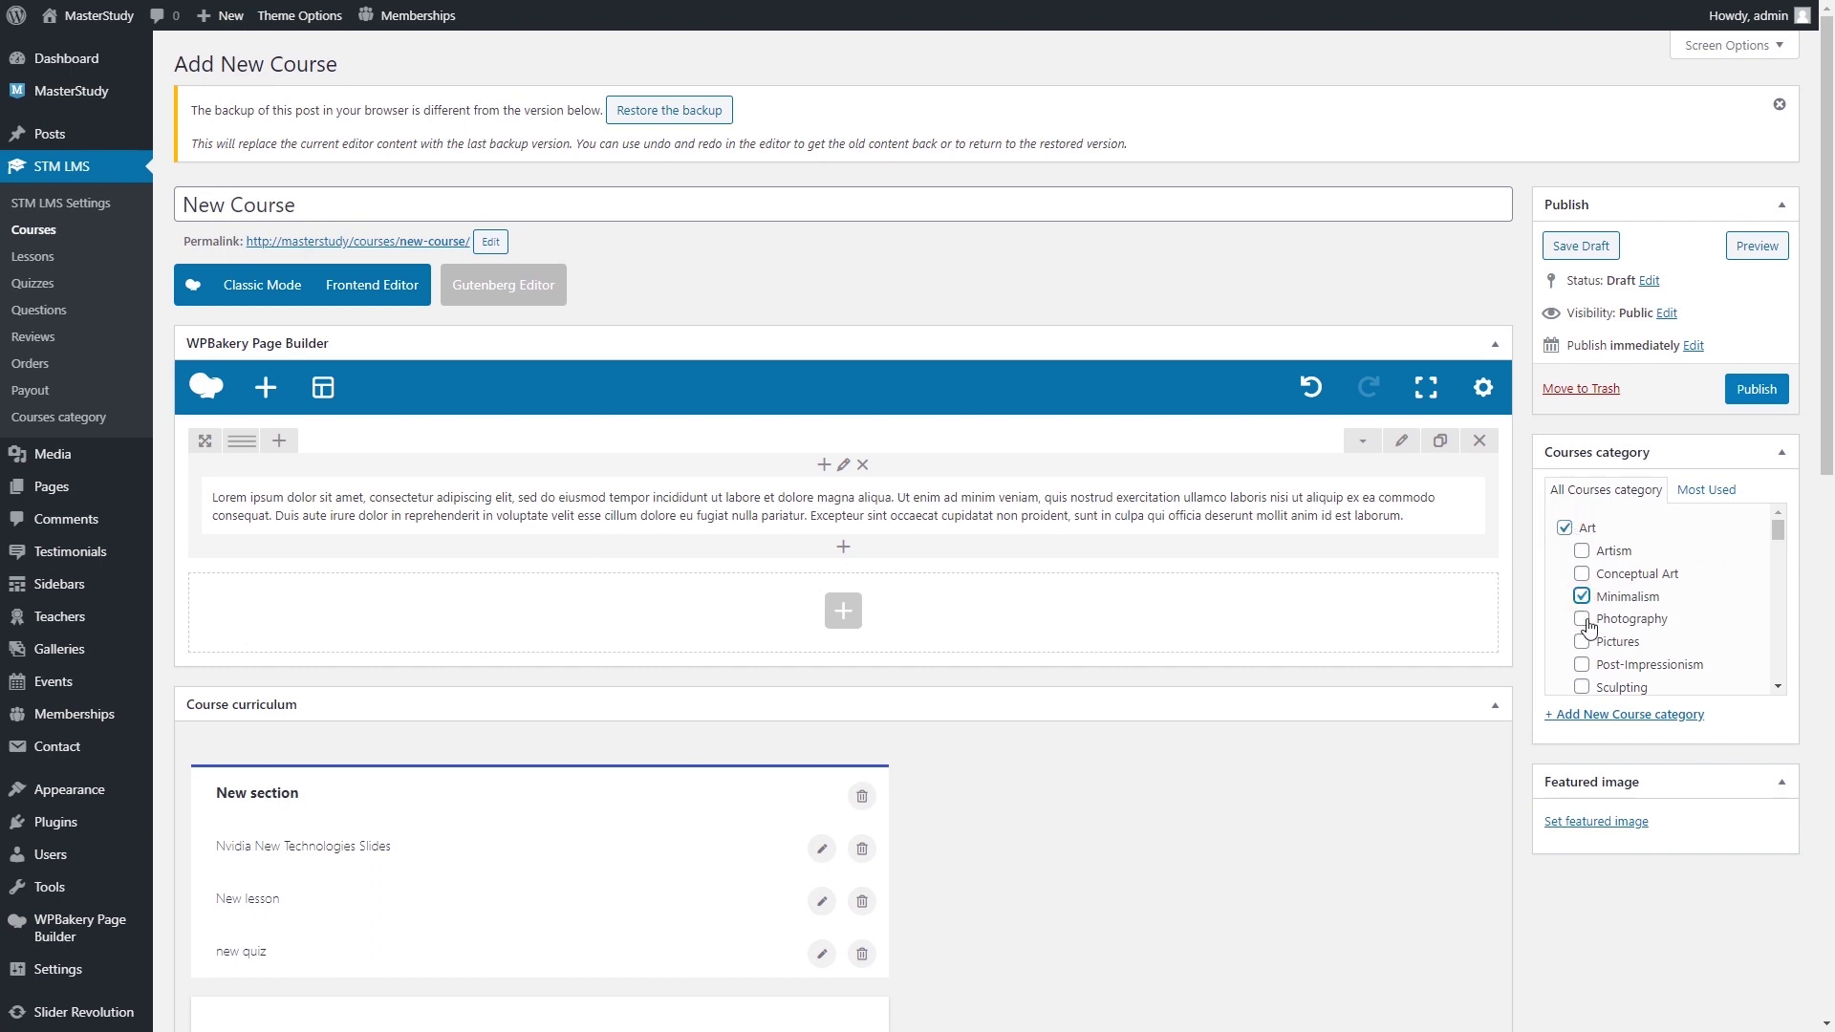
scroll(1582, 612, "down", 3)
left_click(1581, 627)
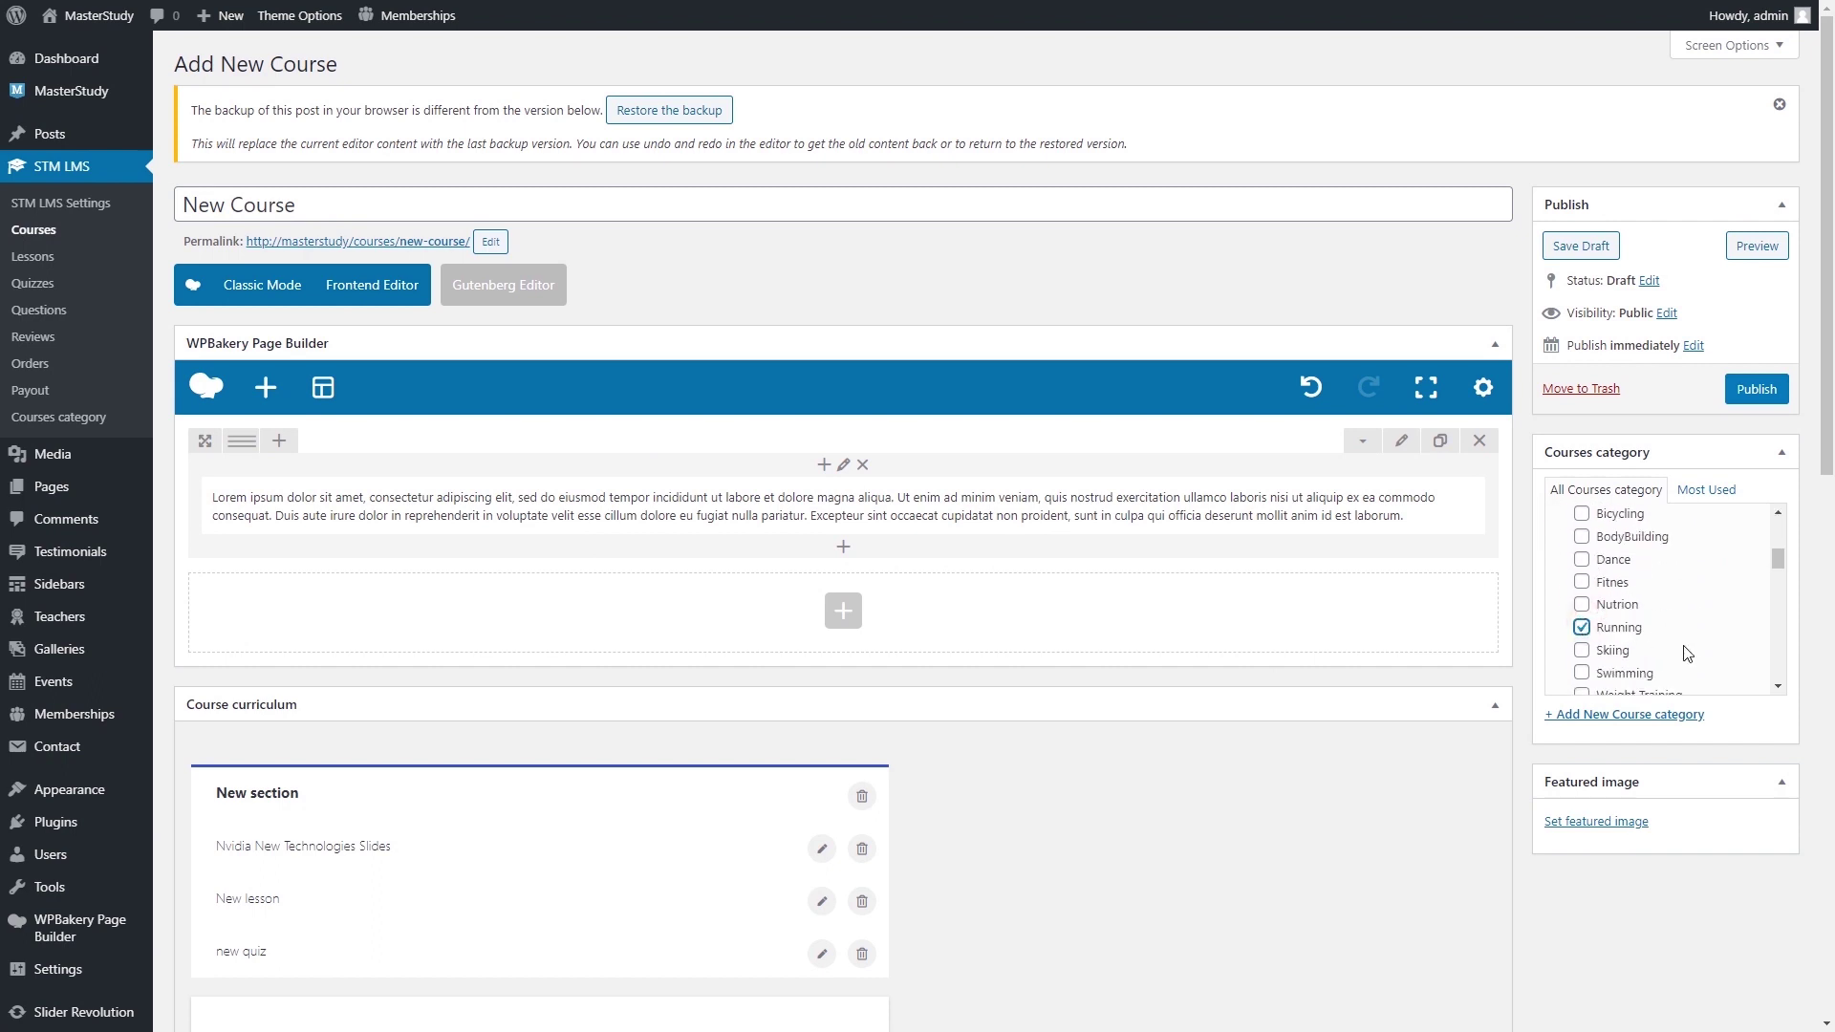
Add a new course category named "New Category" with Art as its parent category.
left_click(1687, 718)
left_click(1692, 758)
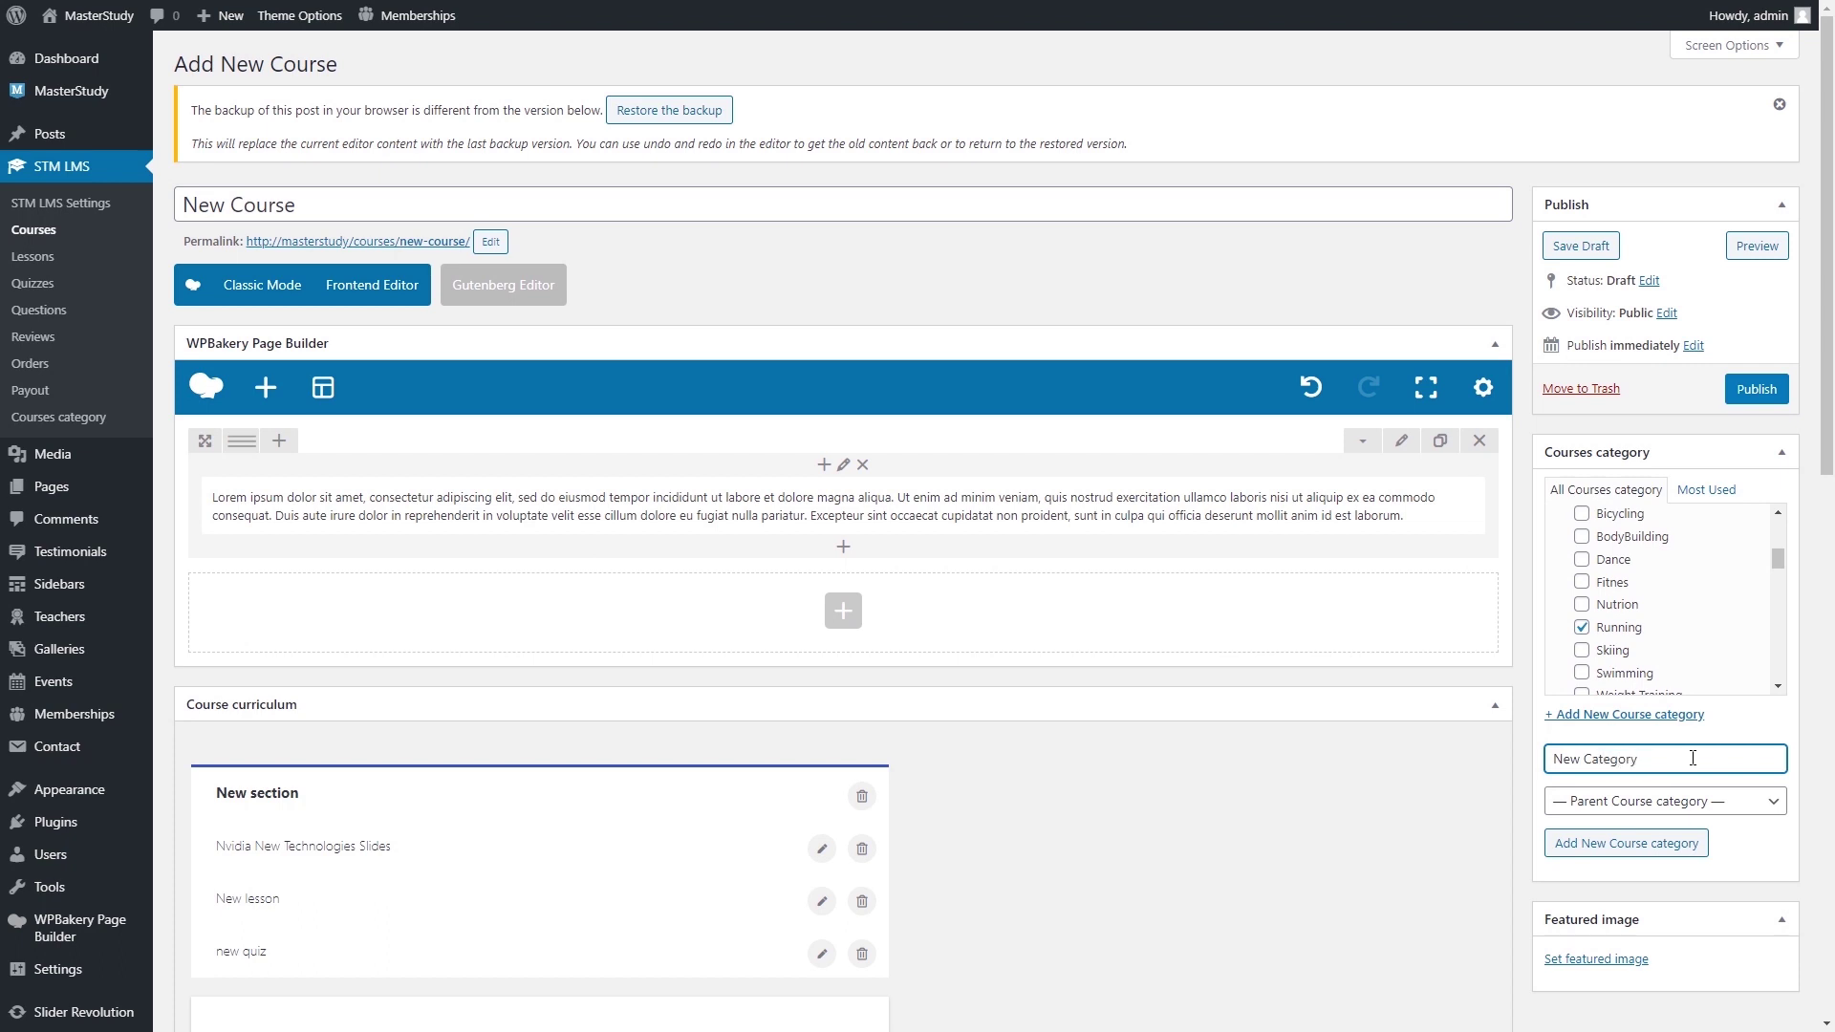
left_click(1717, 806)
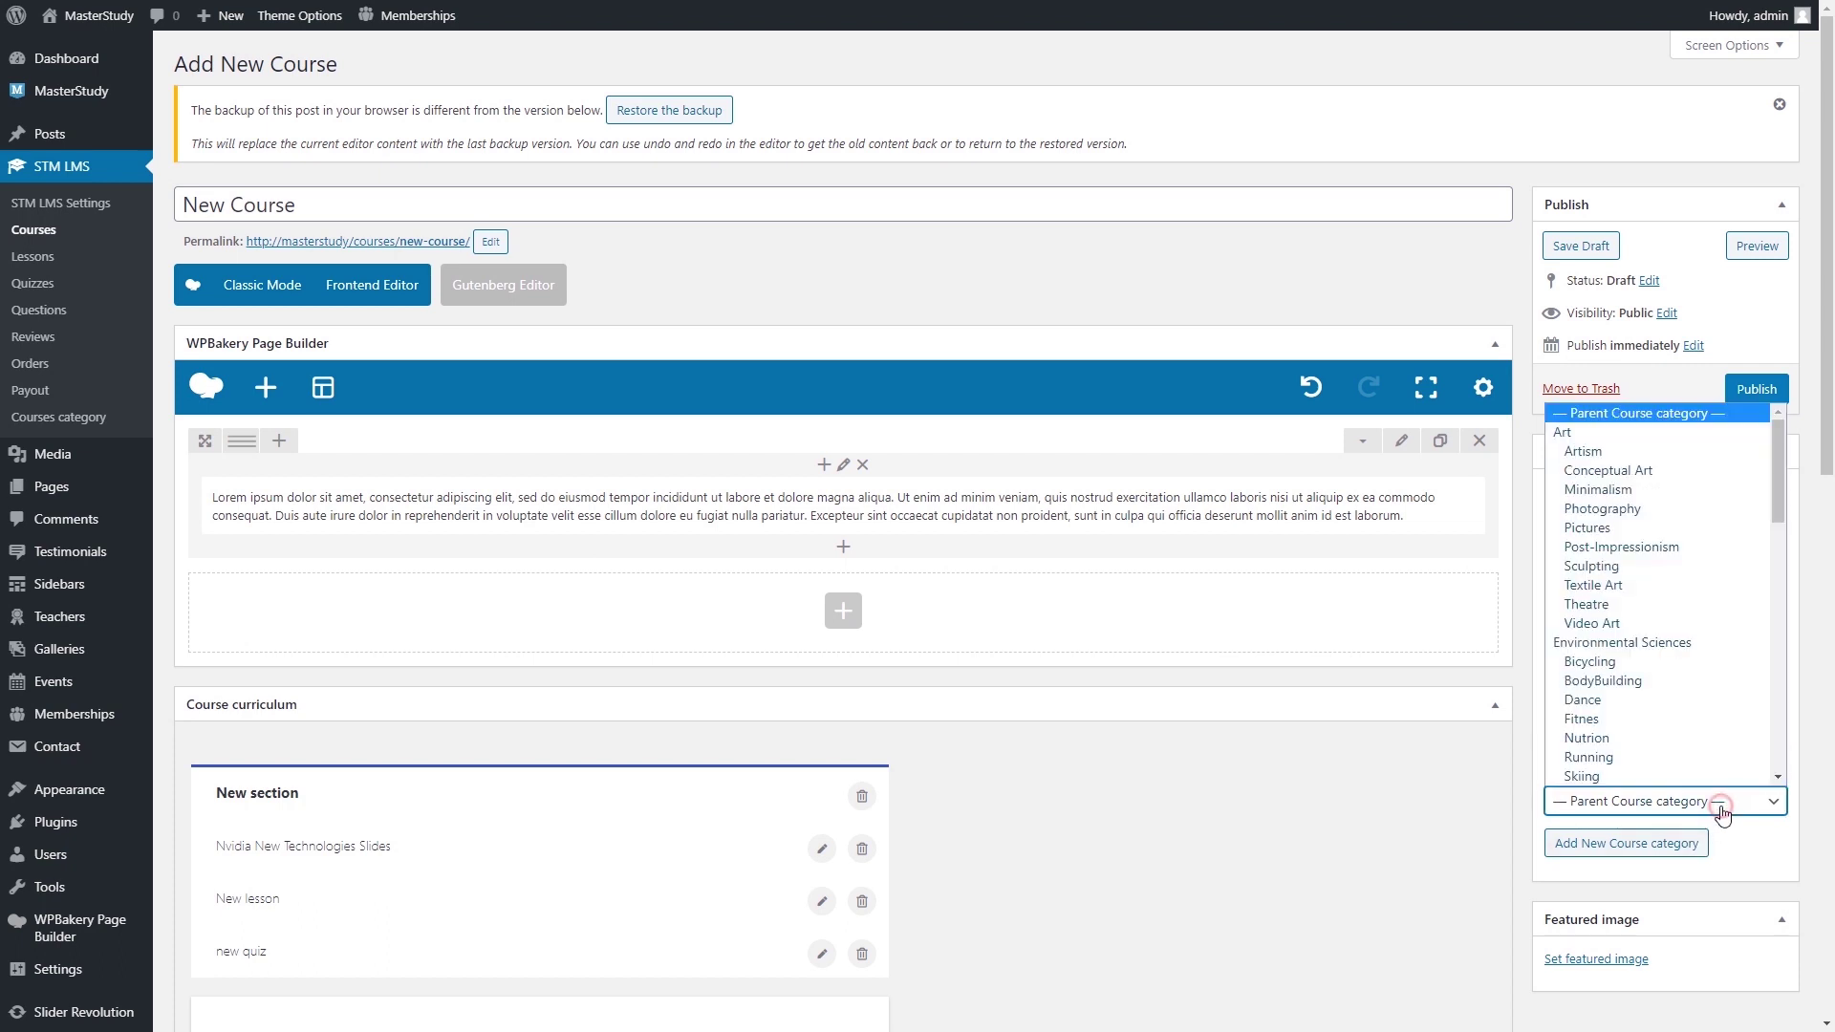
left_click(1586, 435)
left_click(1680, 845)
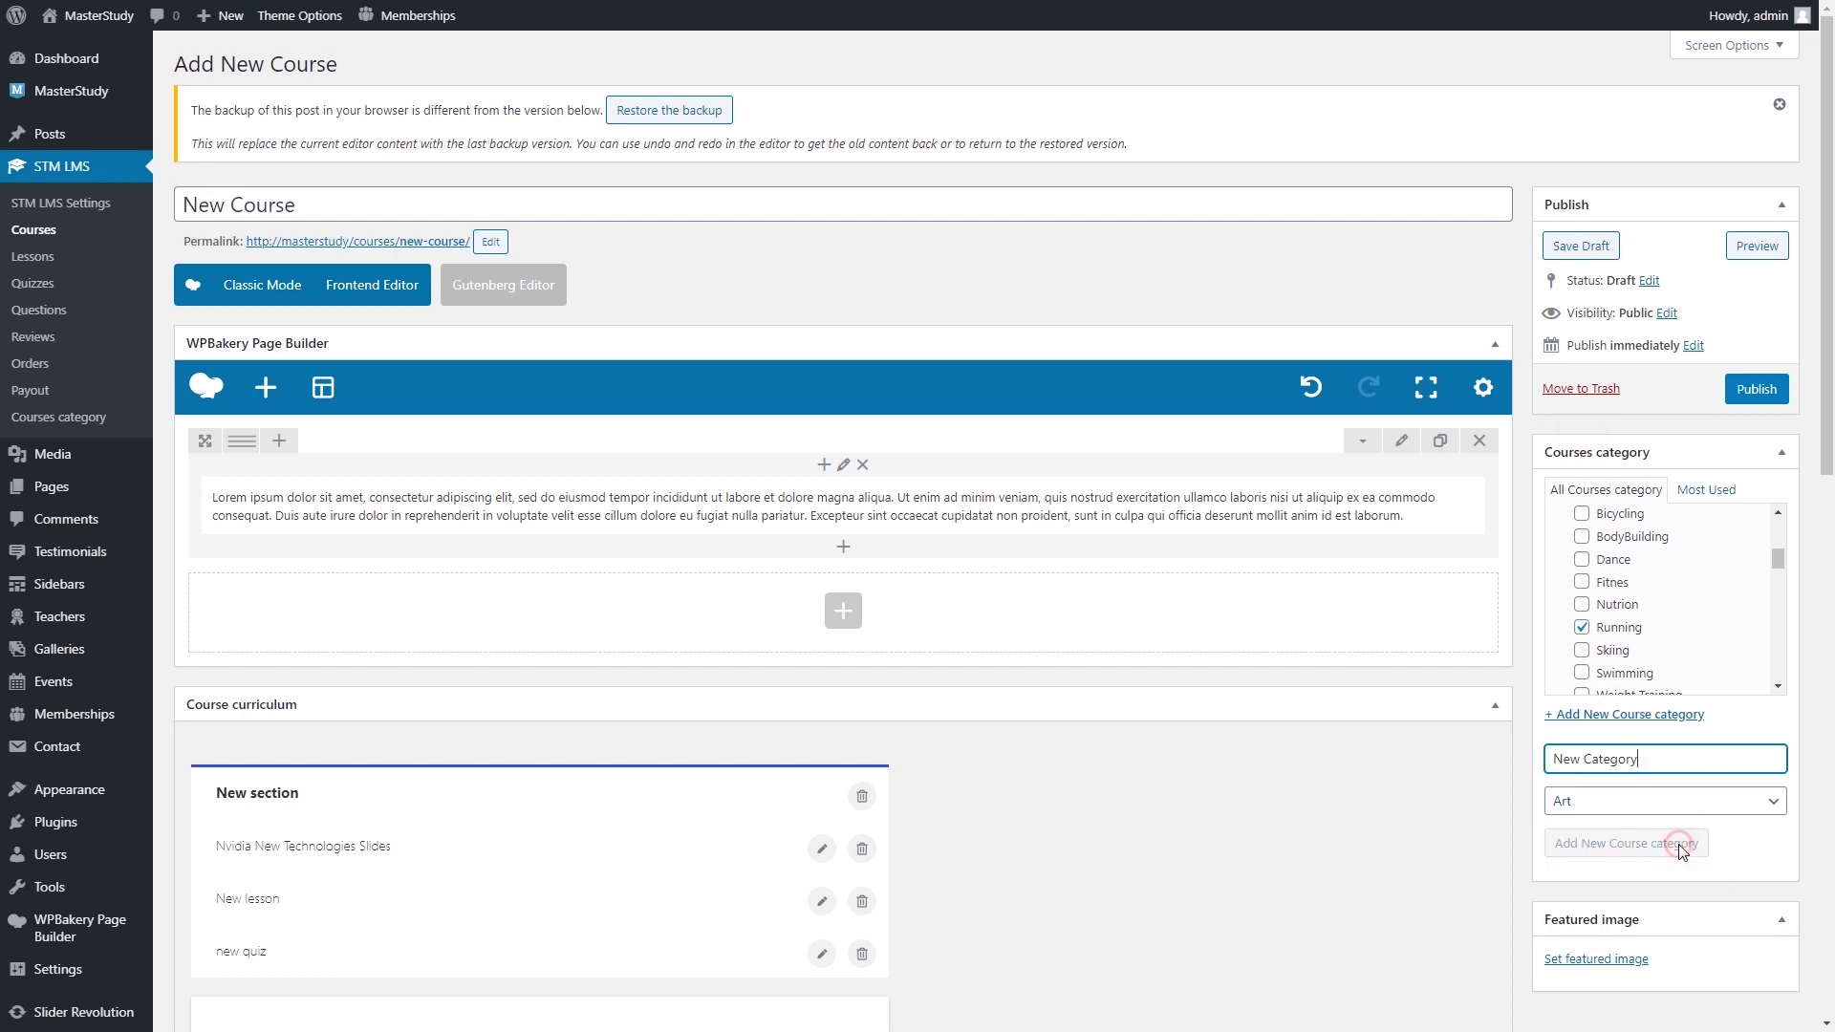
Set the media library's first photo, showing orange sandals and headphones, as the course's featured image and publish the course.
scroll(1717, 631, "up", 1)
scroll(1717, 631, "up", 3)
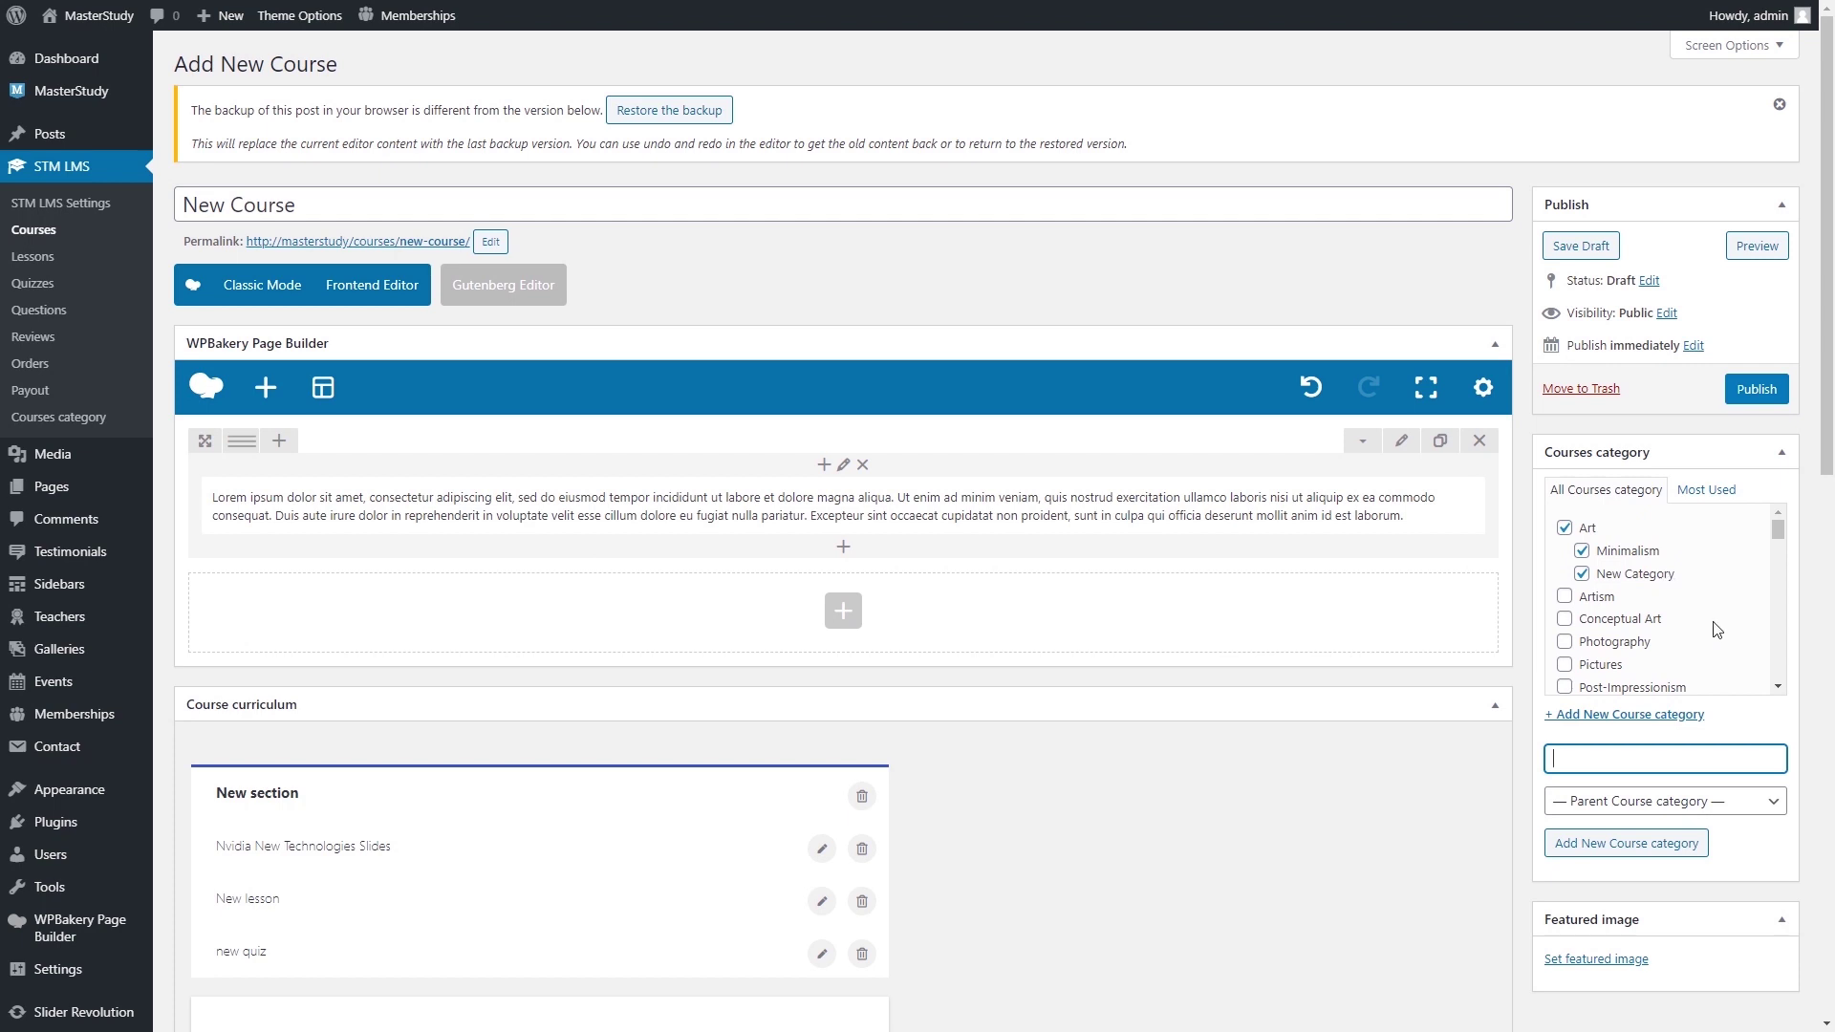
scroll(1718, 631, "down", 2)
scroll(1725, 860, "down", 1)
scroll(1725, 860, "down", 1)
left_click(1615, 772)
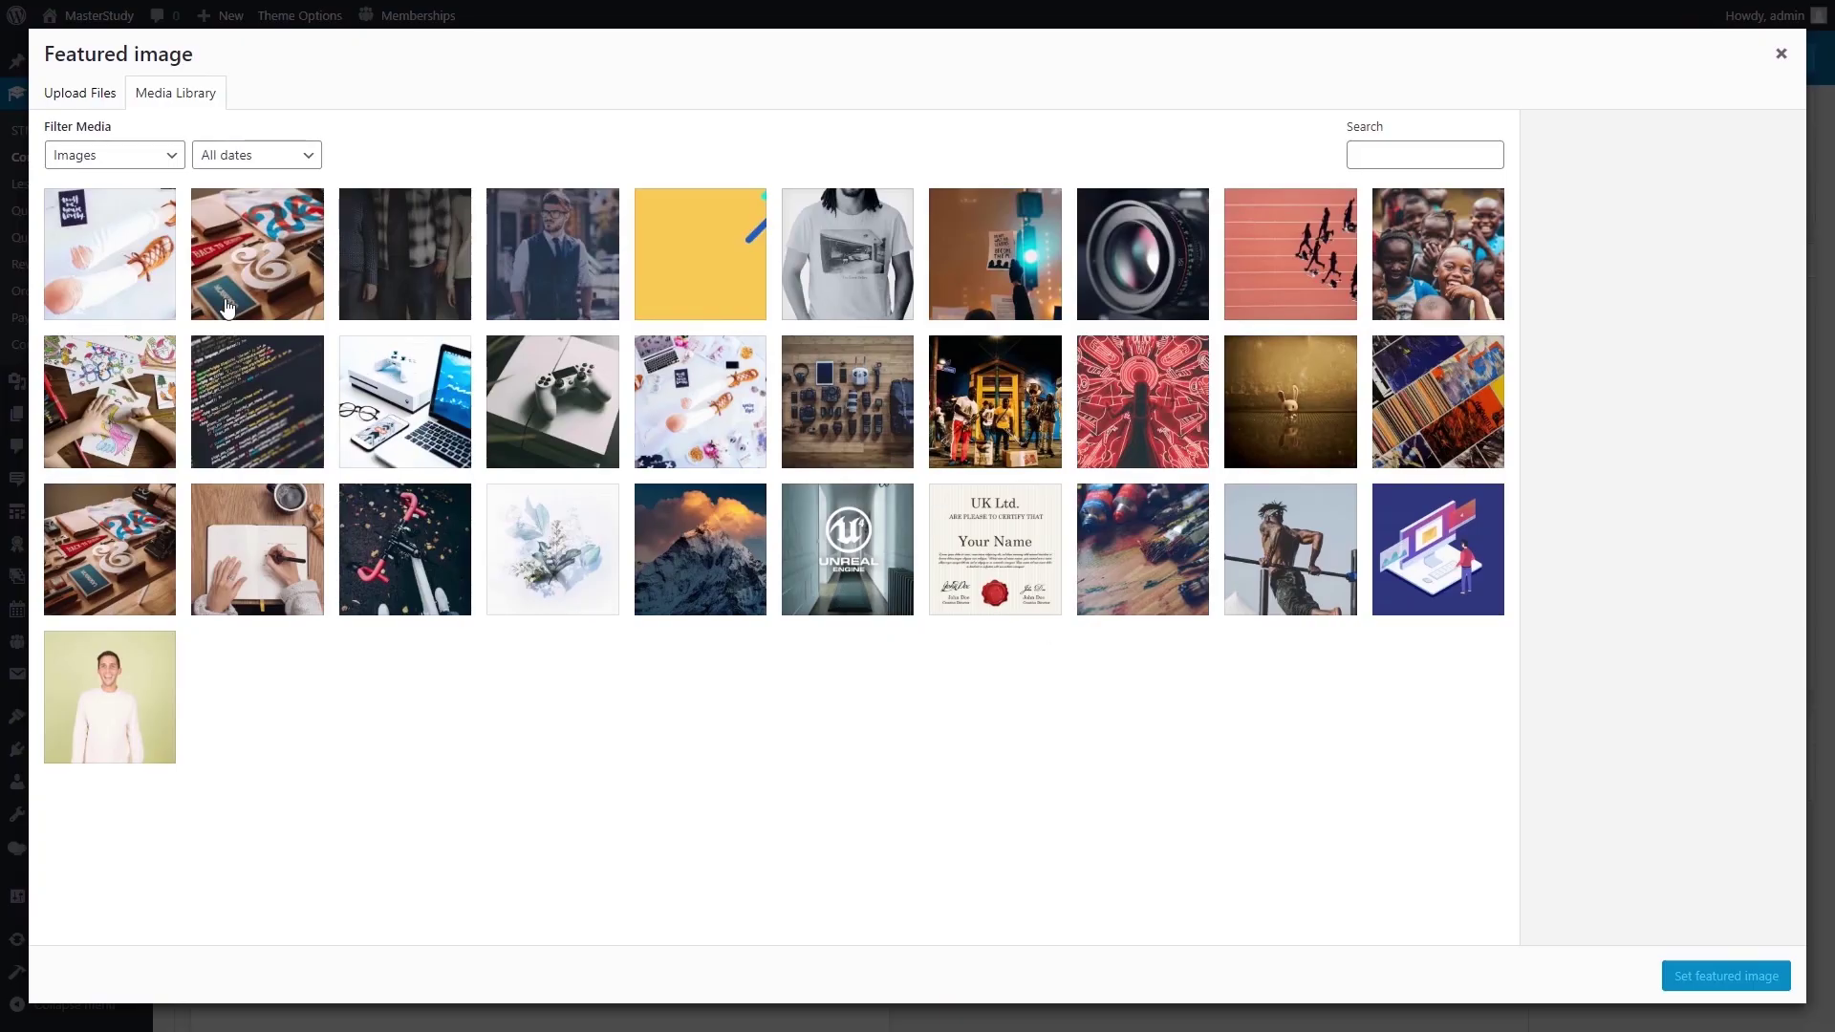
left_click(173, 296)
left_click(1715, 967)
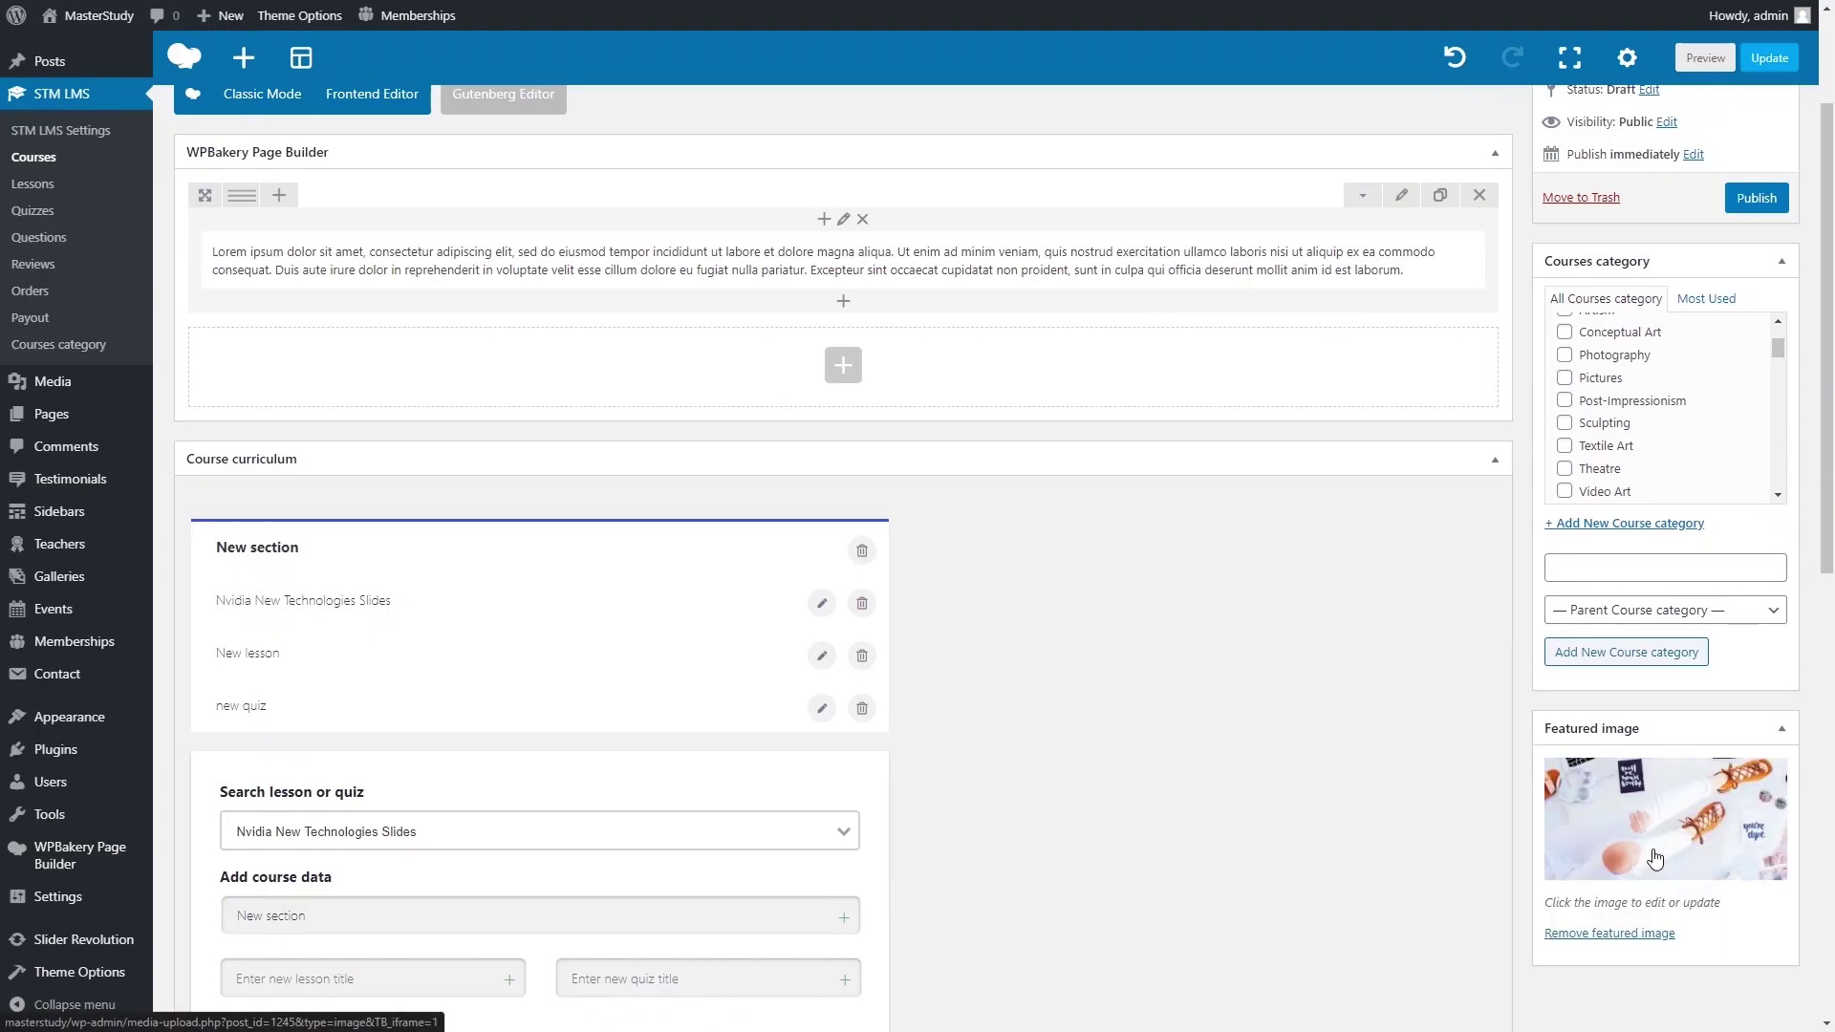
scroll(1732, 843, "up", 2)
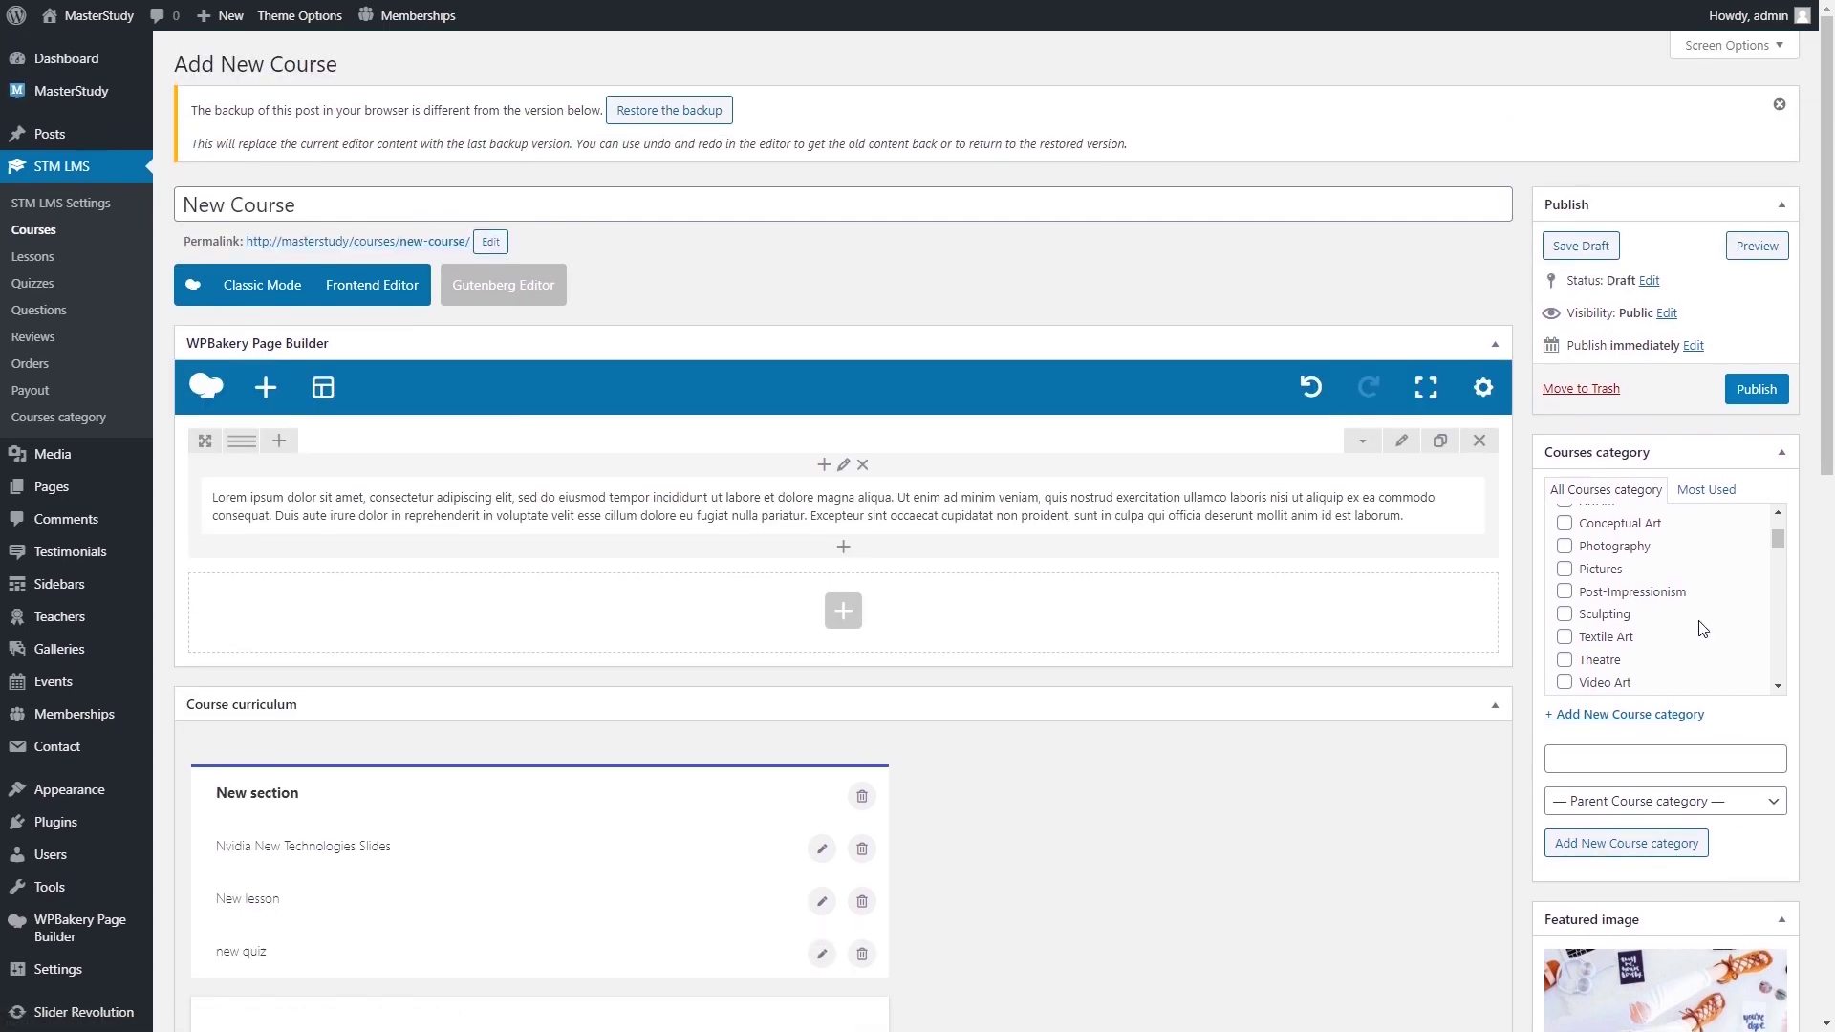
left_click(1744, 389)
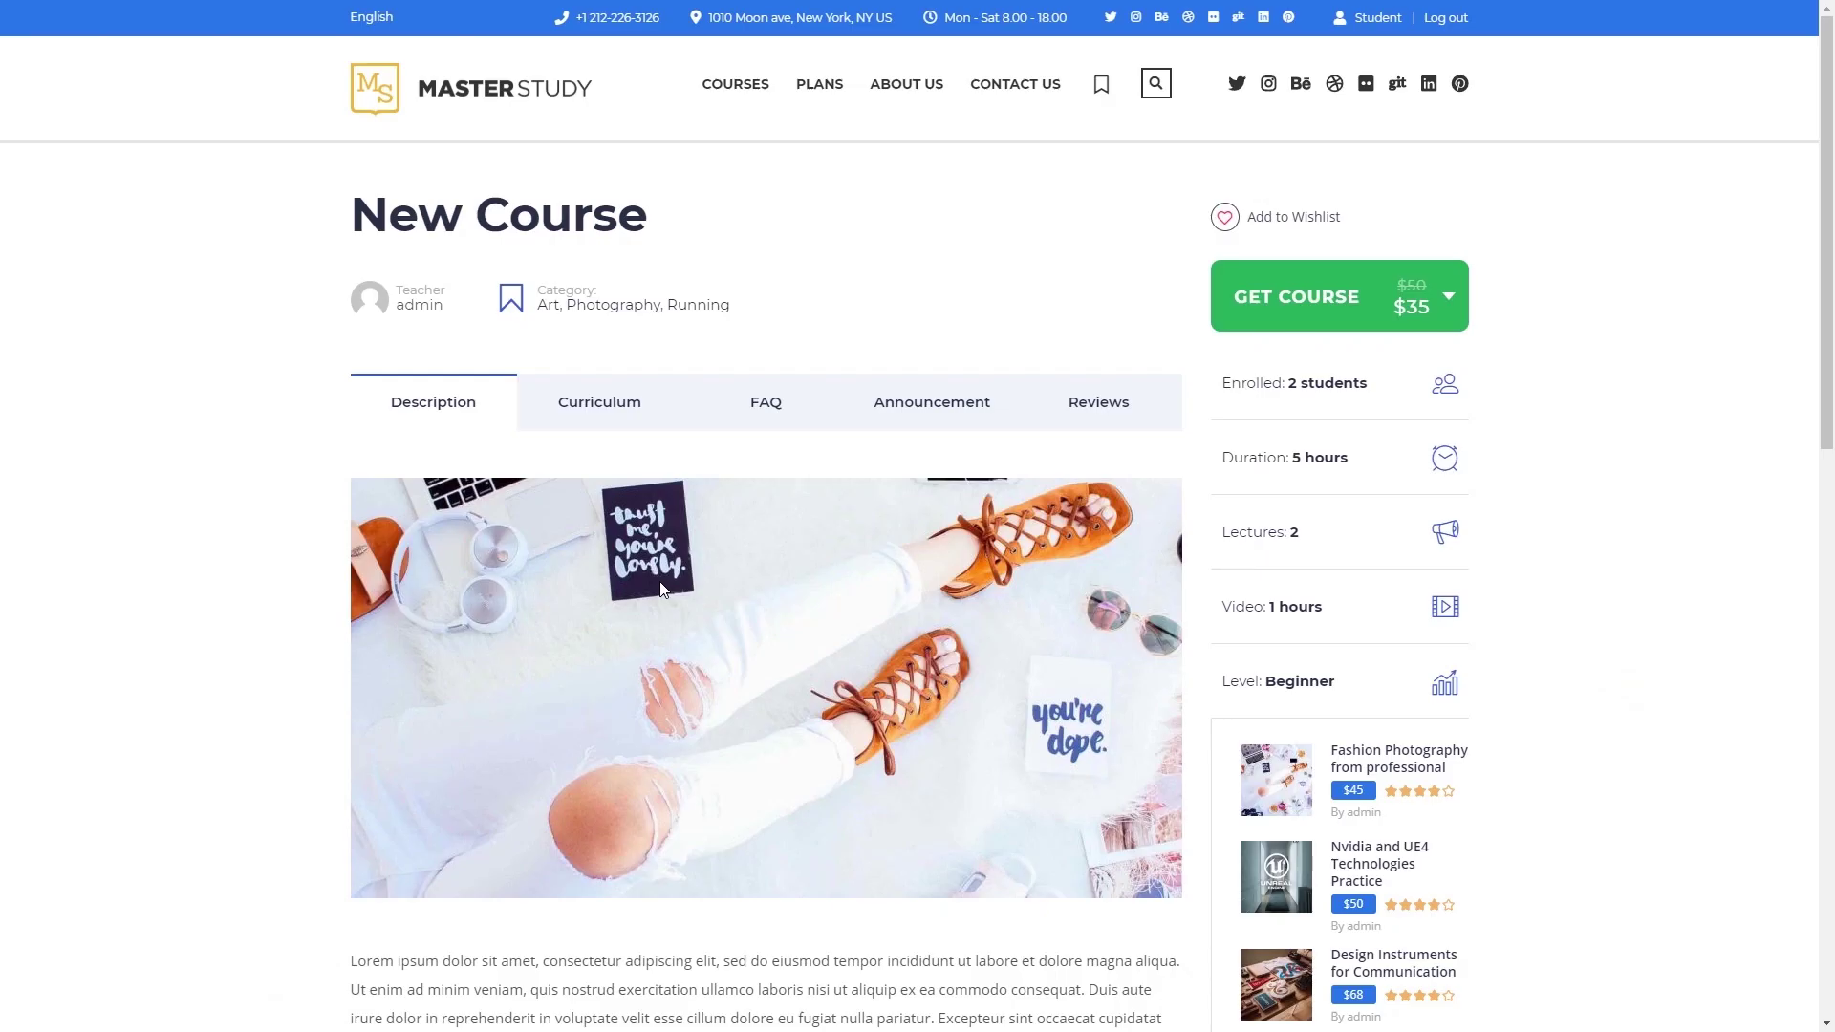
Review the description, curriculum, FAQ 1 answer and announcement on the published New Course page.
scroll(660, 581, "down", 2)
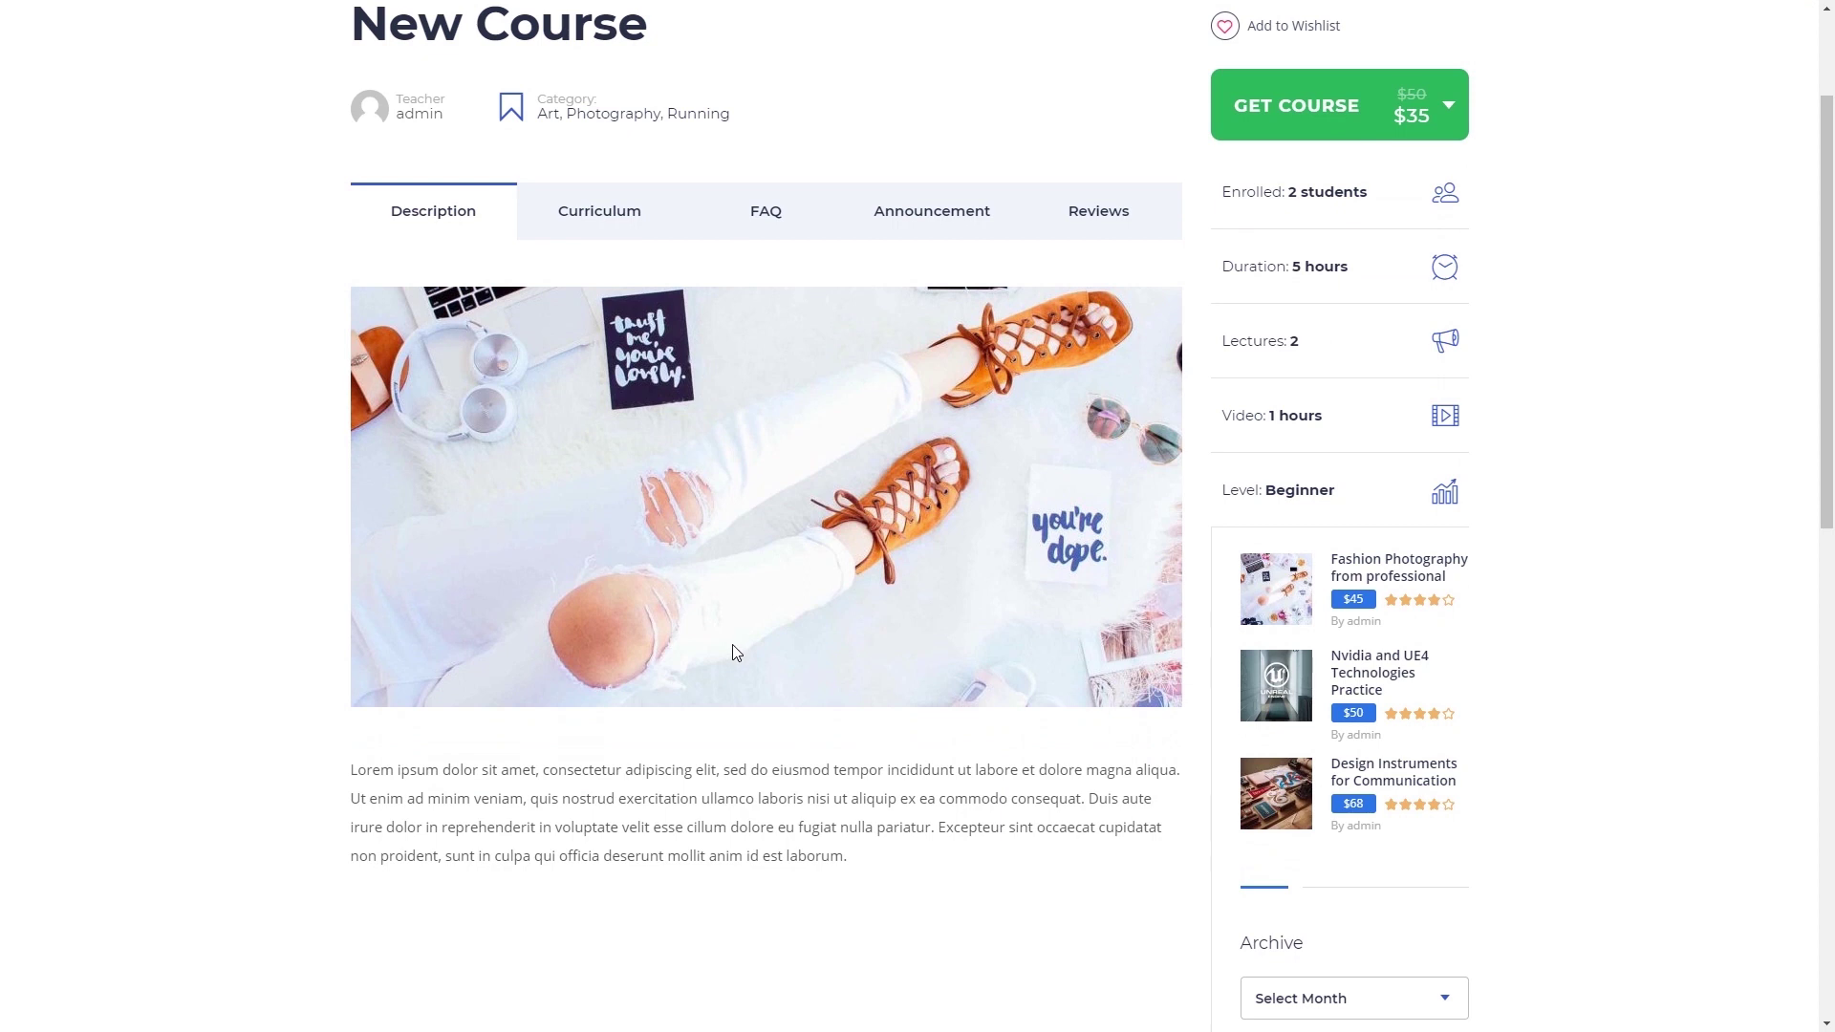
left_click(578, 225)
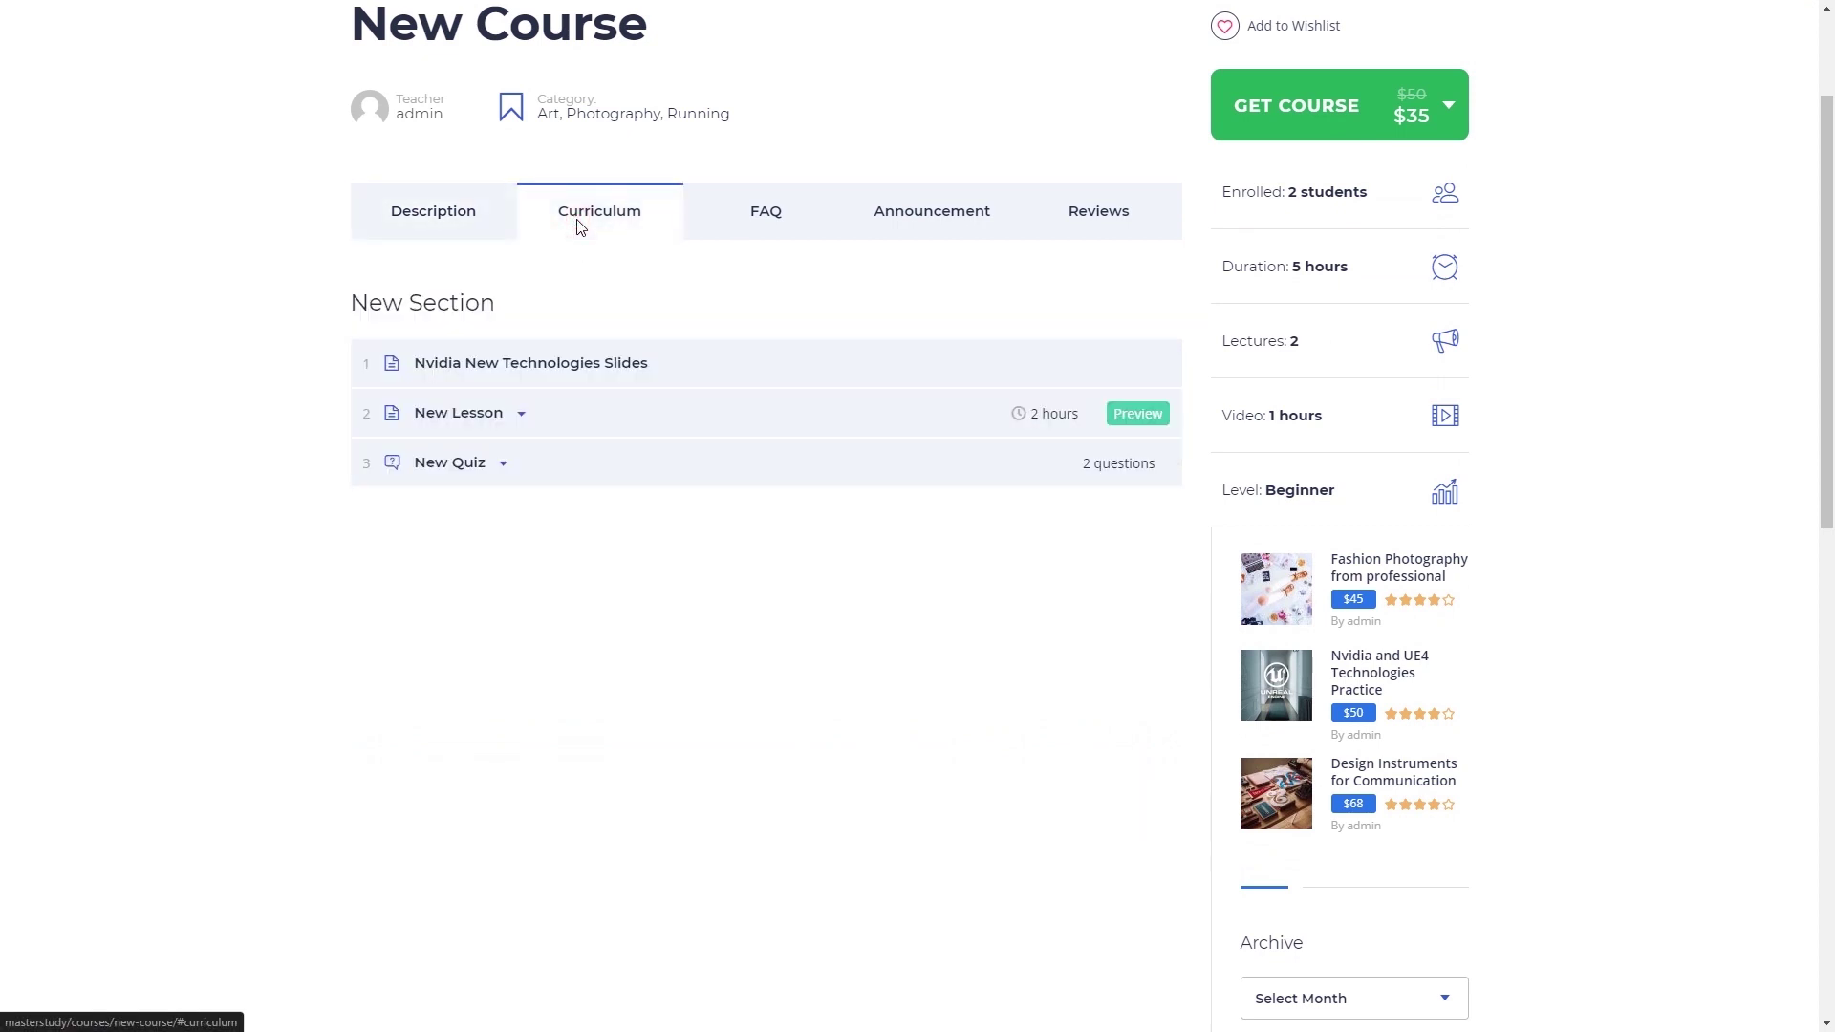
left_click(738, 217)
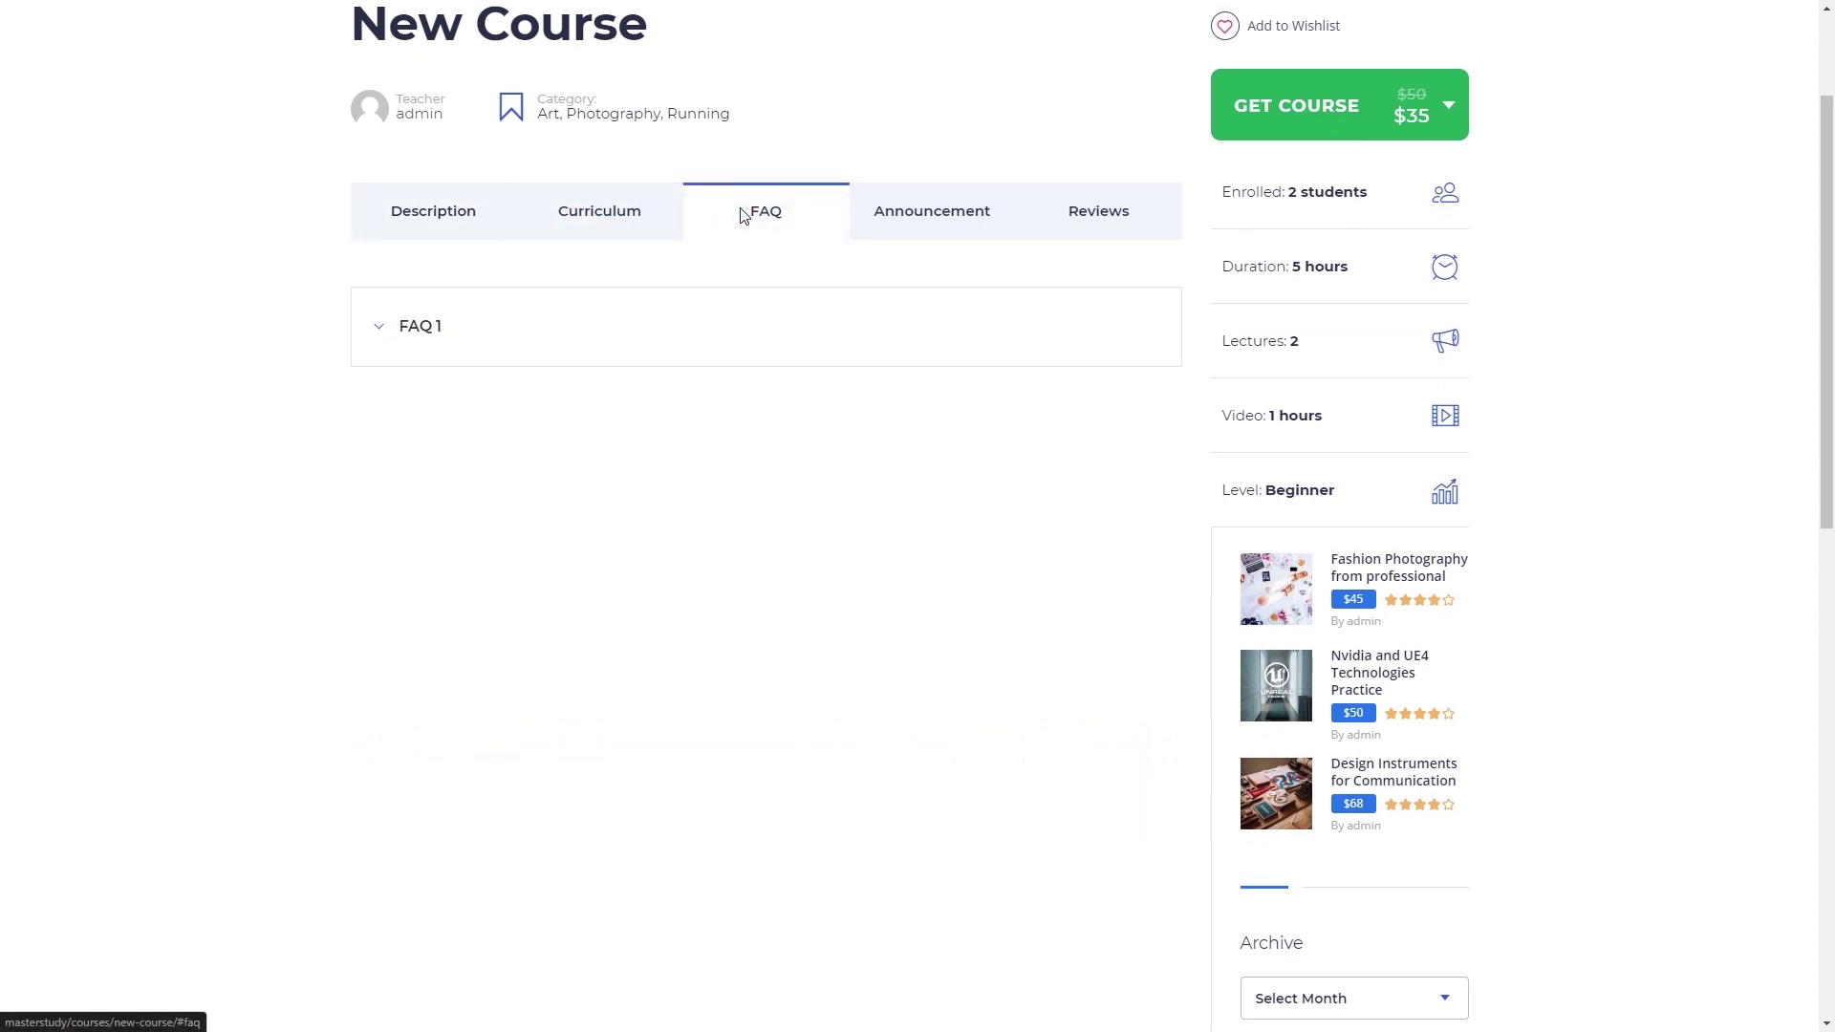
left_click(442, 325)
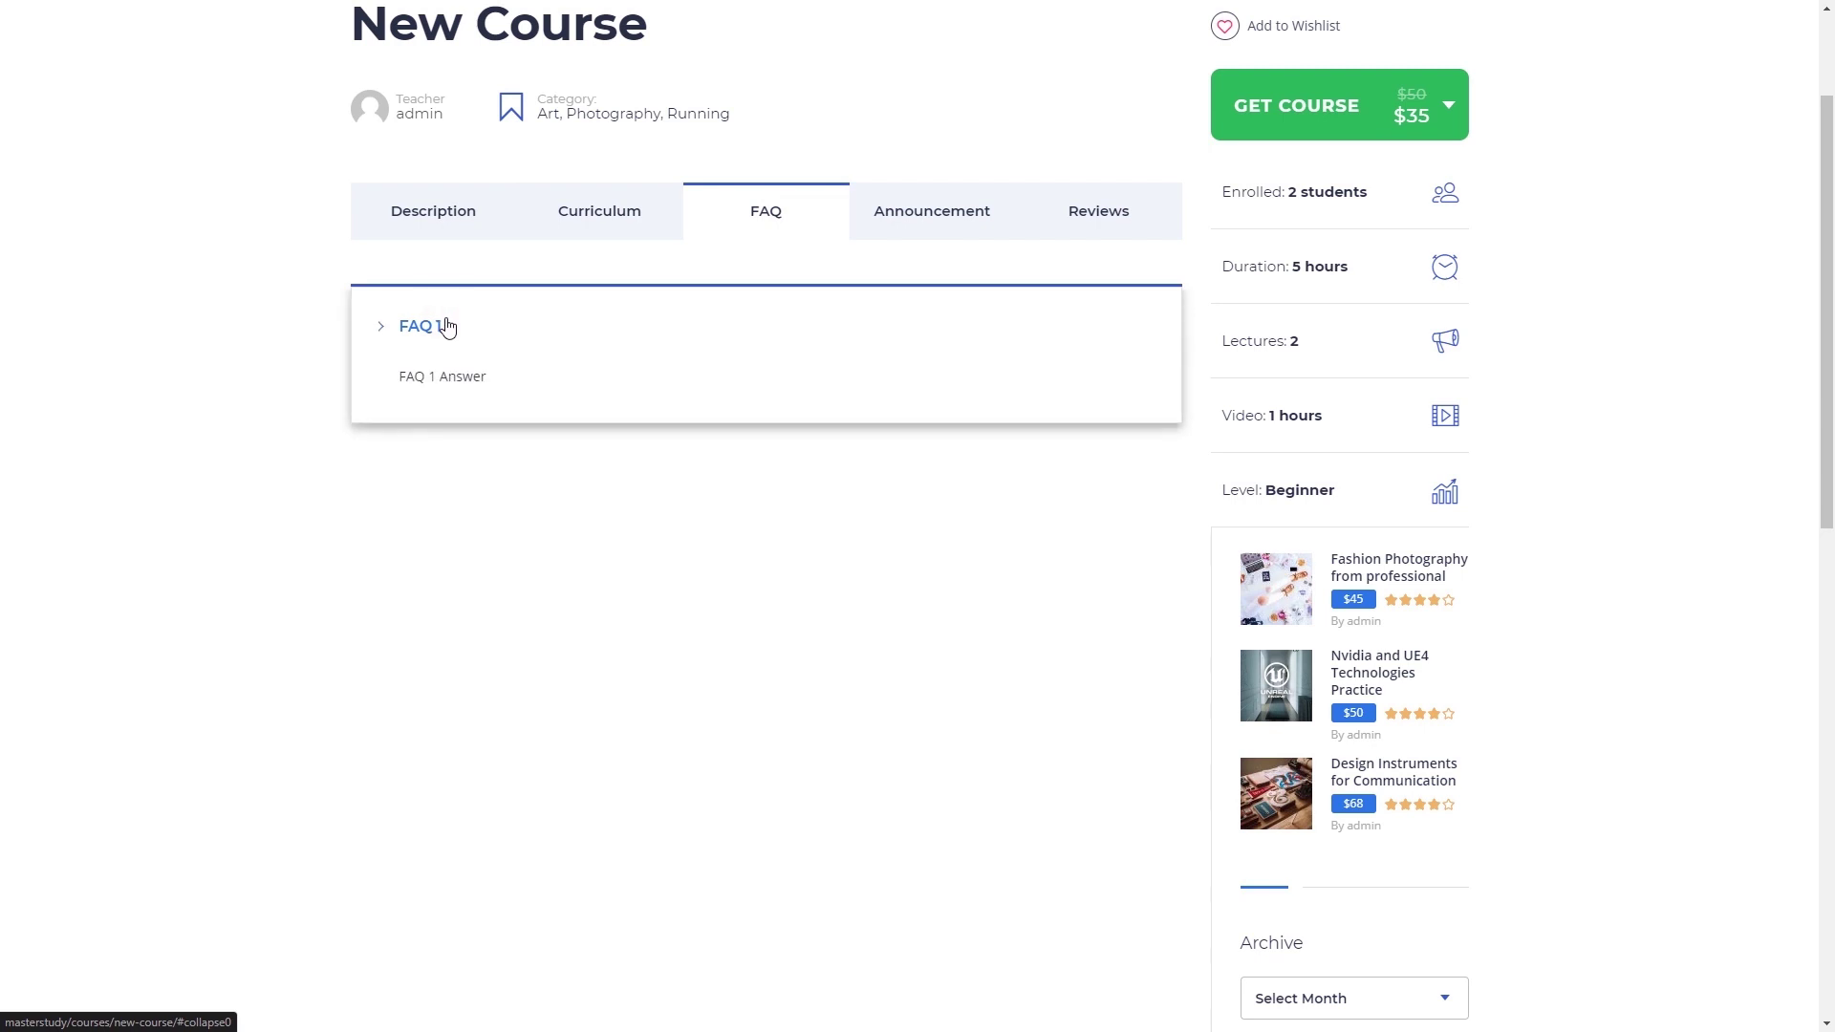
left_click(893, 232)
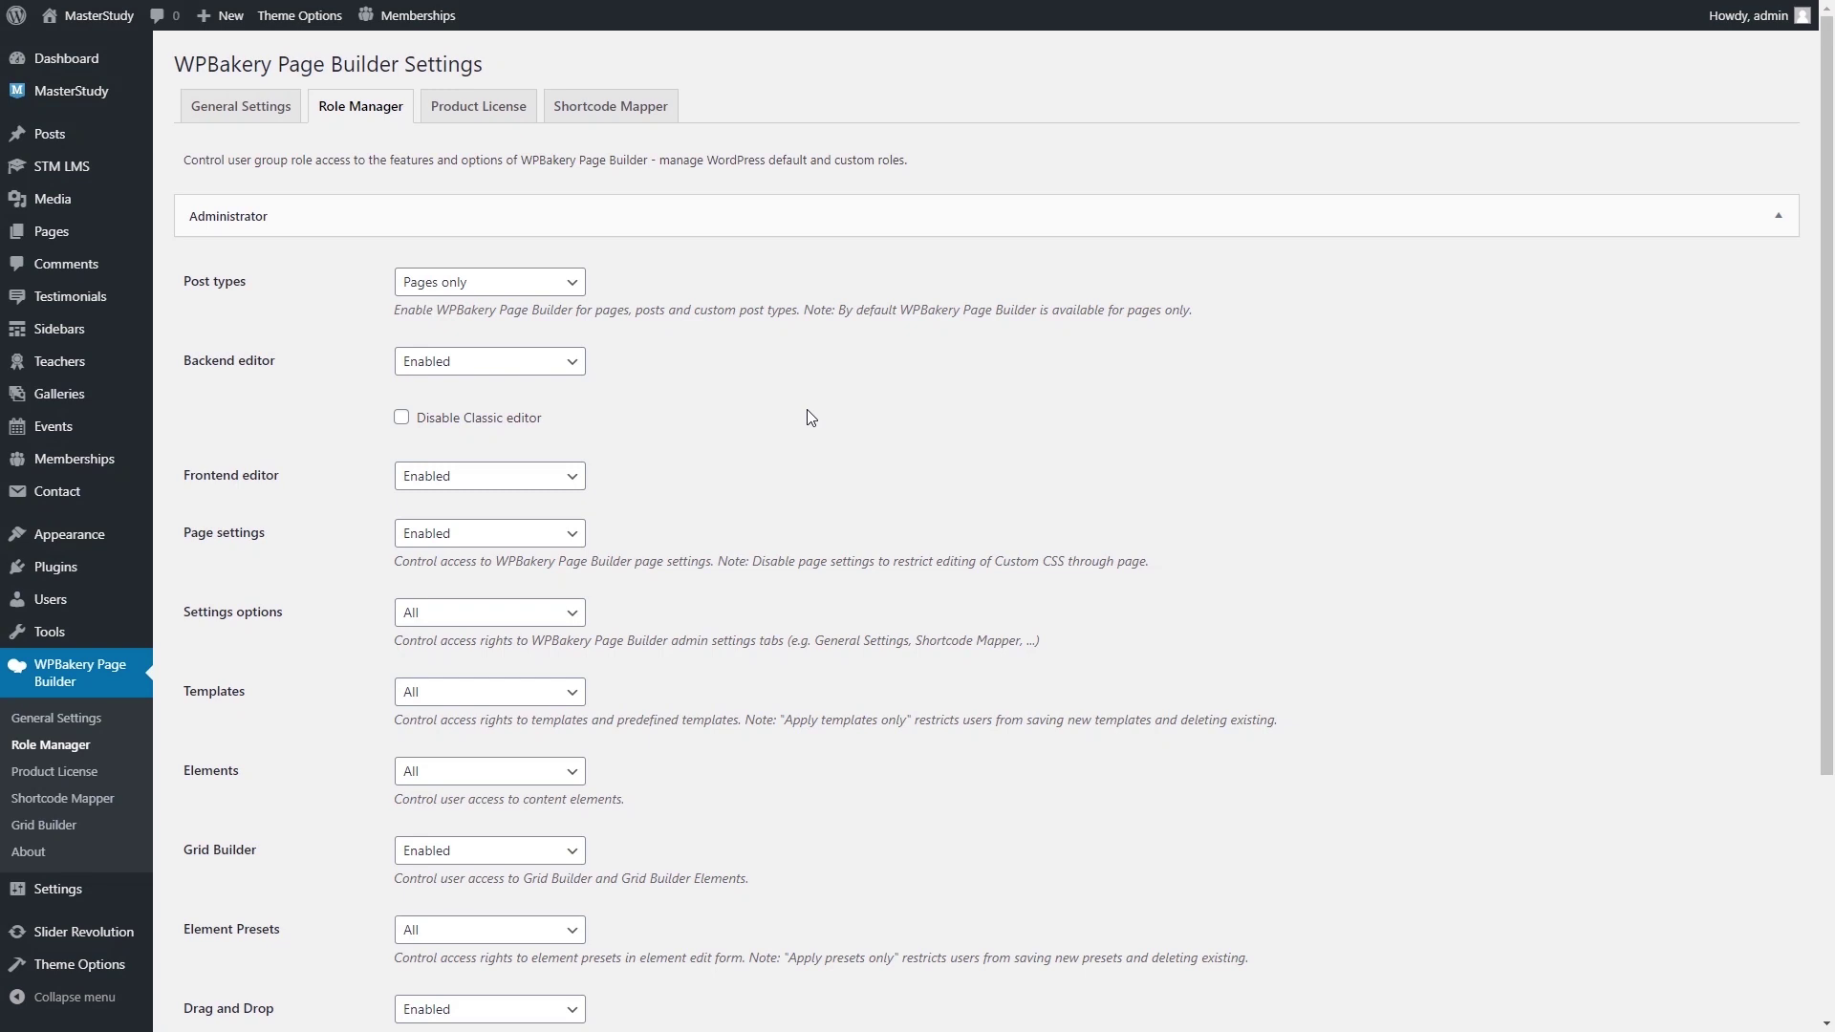
Set the Administrator role's WPBakery post types to Custom with stm-lessons enabled, and save the changes.
left_click(578, 284)
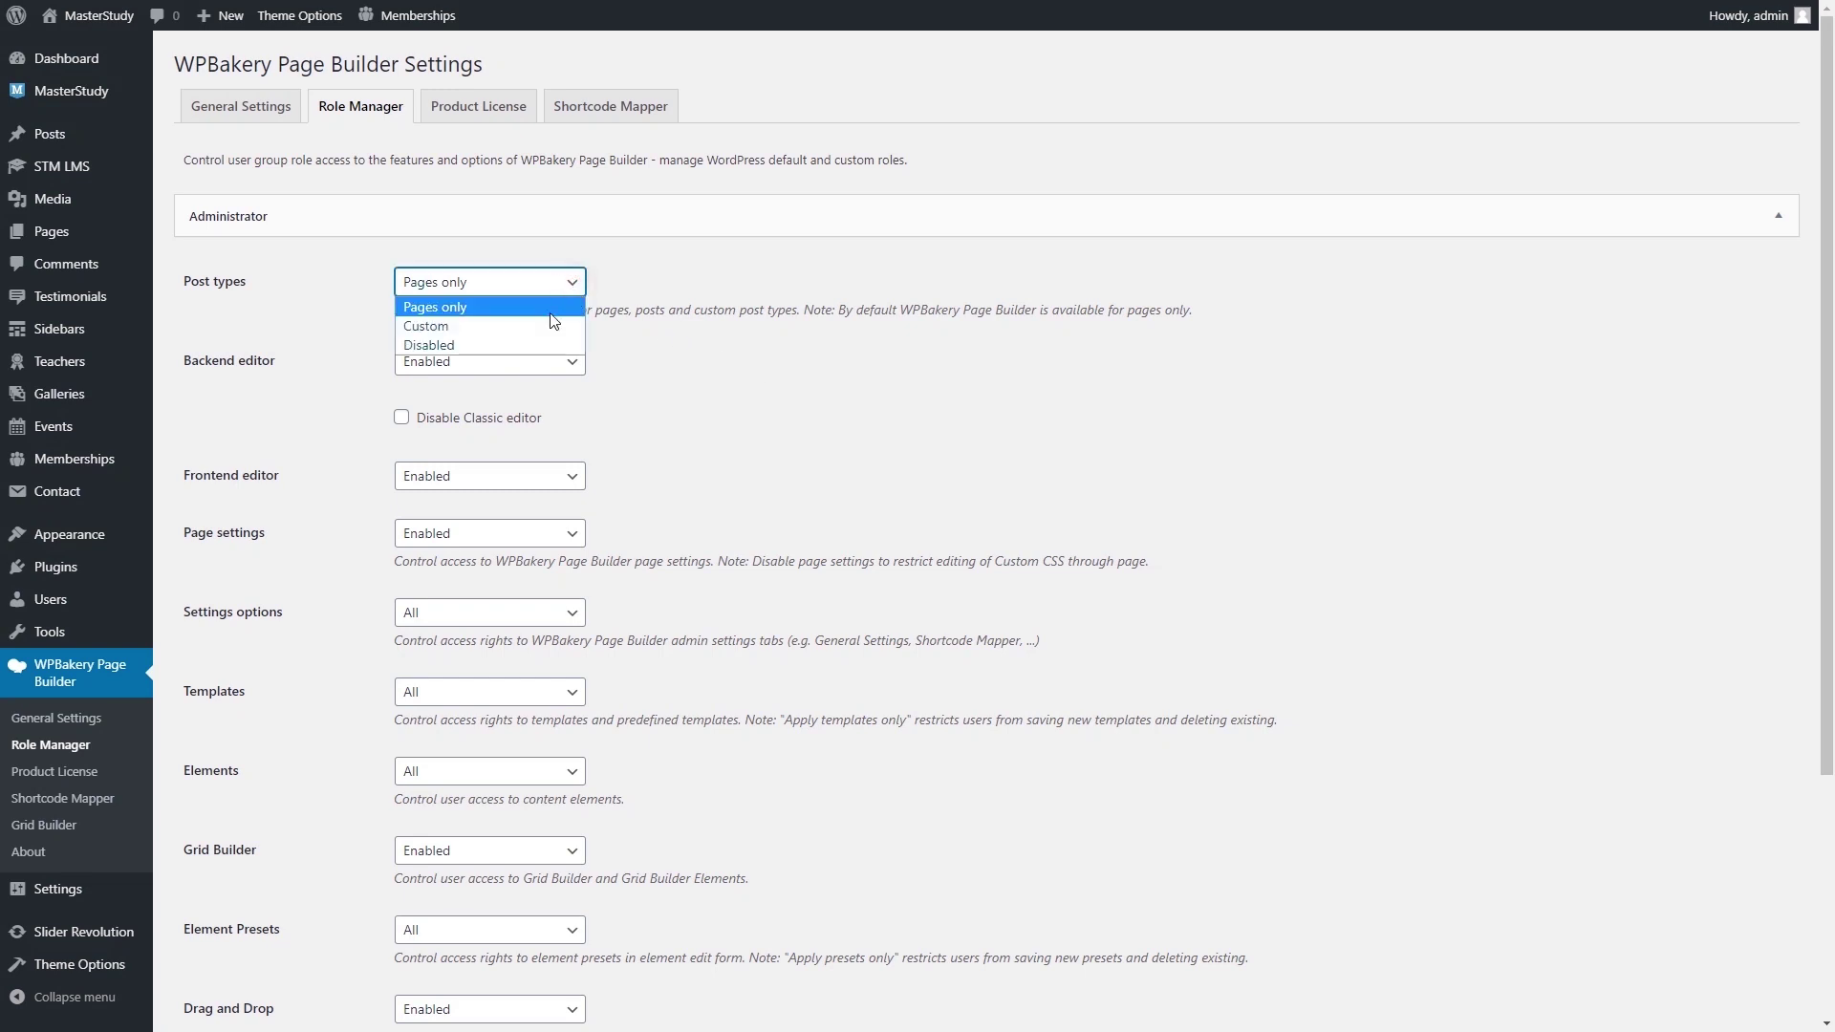
left_click(550, 326)
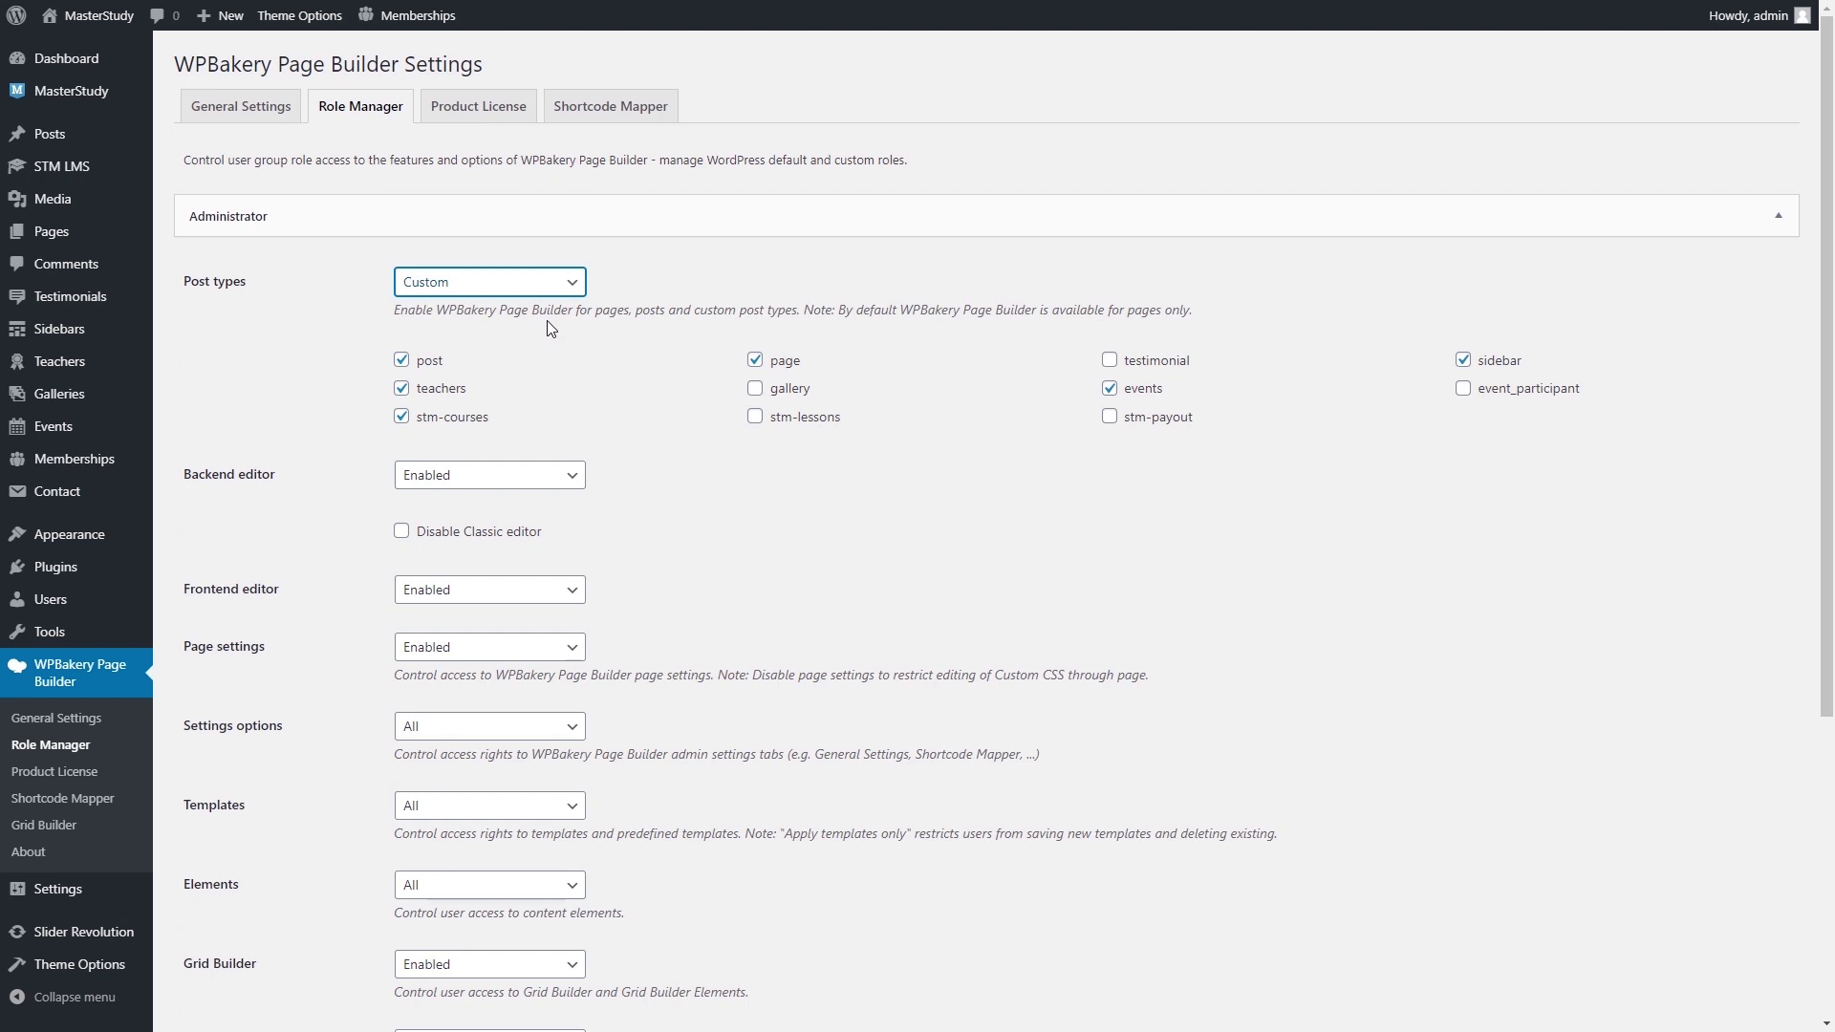
left_click(758, 418)
scroll(758, 420, "down", 5)
left_click(248, 971)
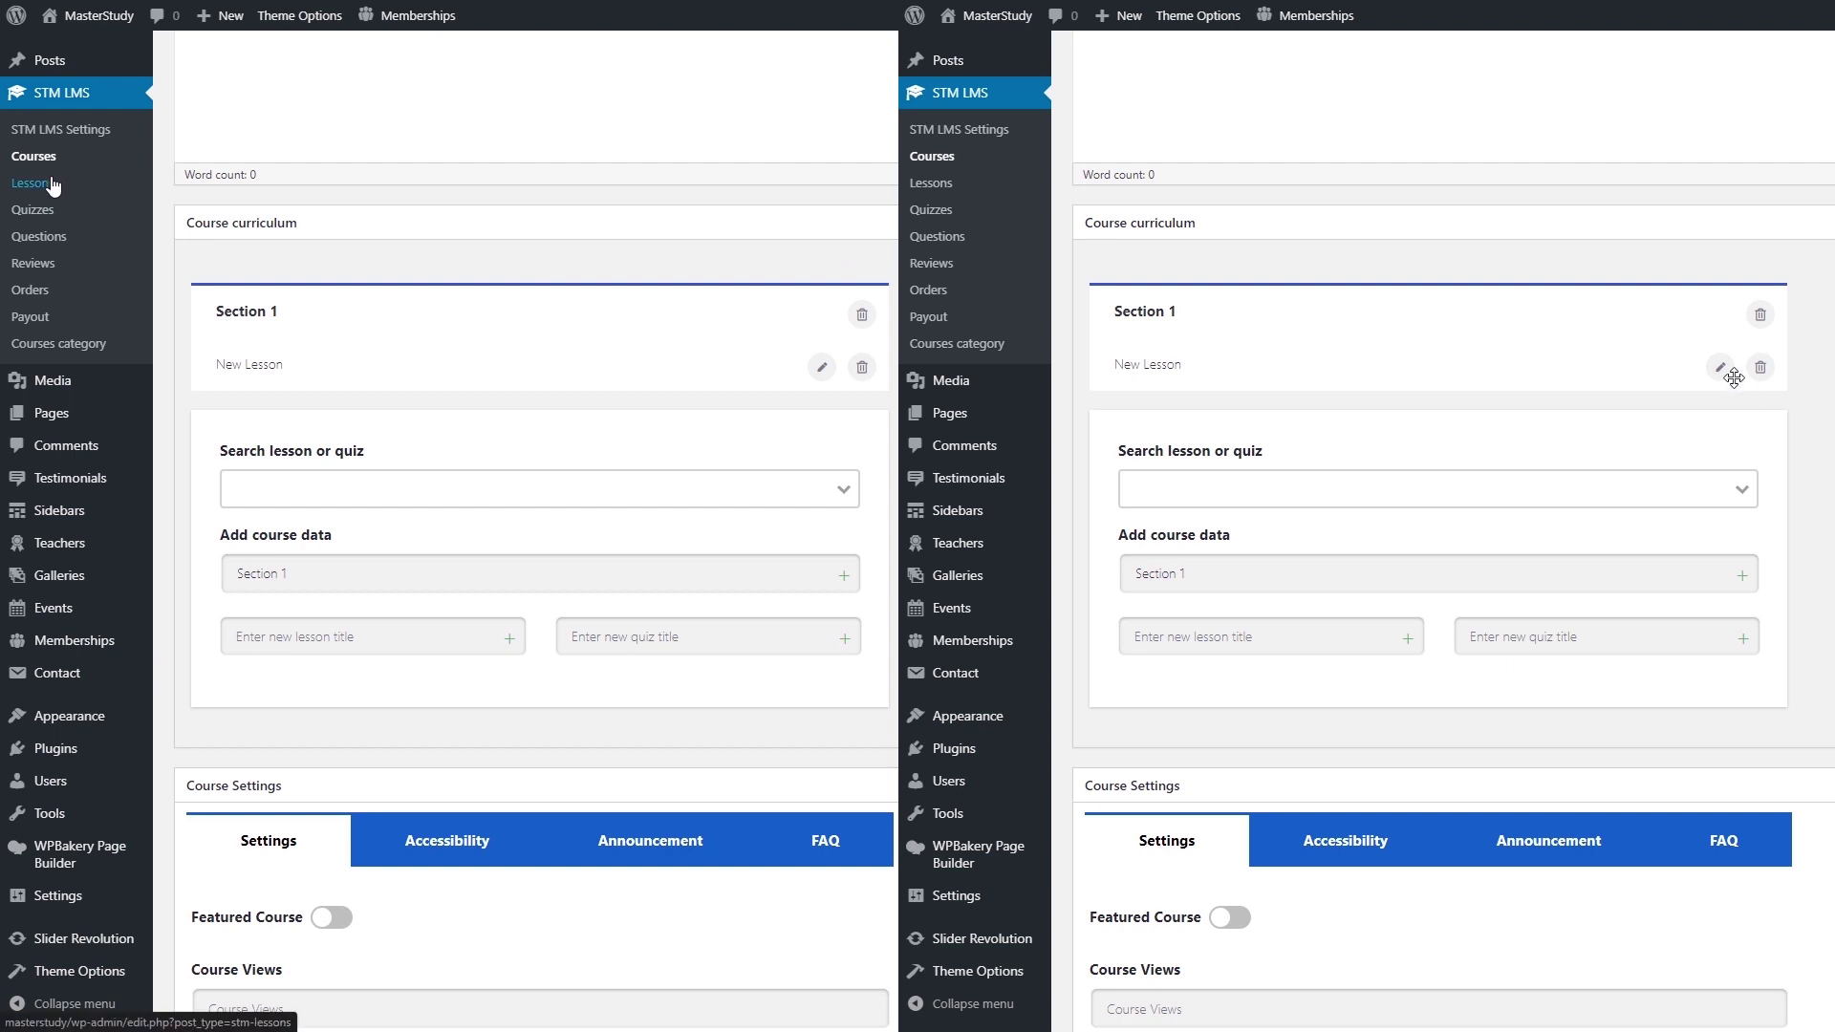
Open New Lesson for editing, both from the course curriculum and from the Lessons list.
left_click(1725, 371)
left_click(53, 184)
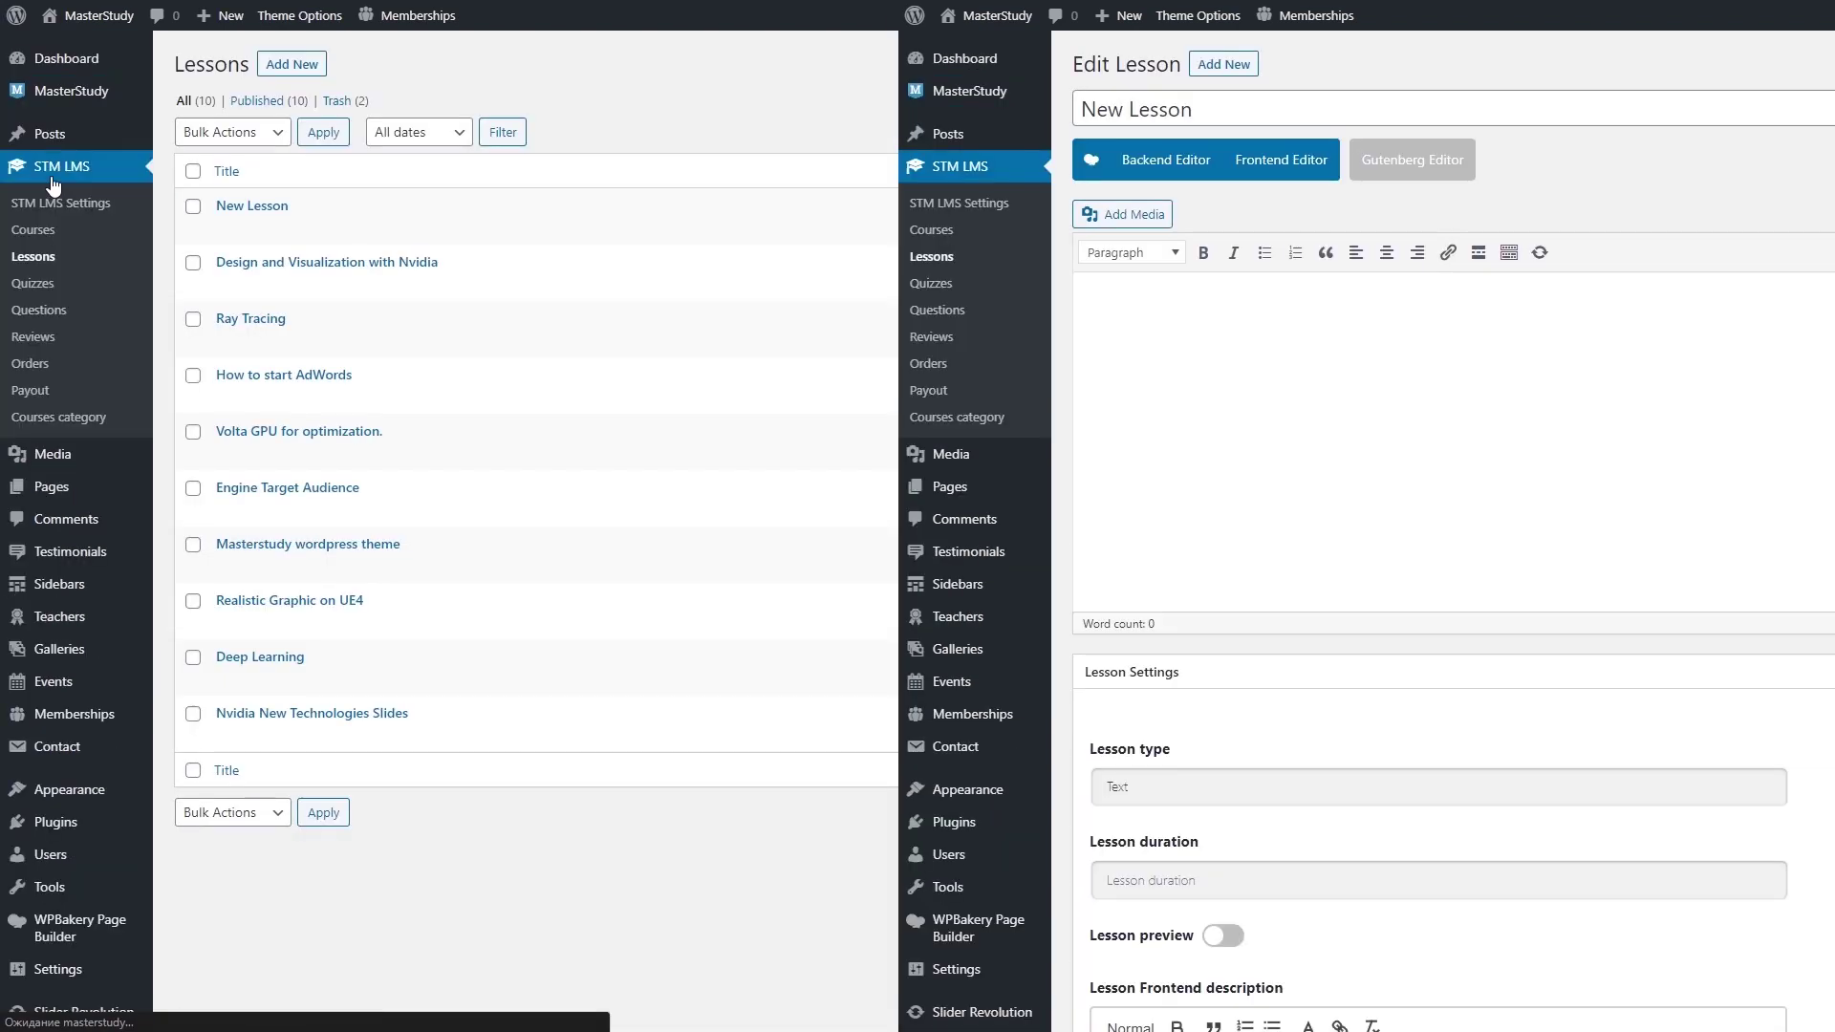
mouse_move(233, 204)
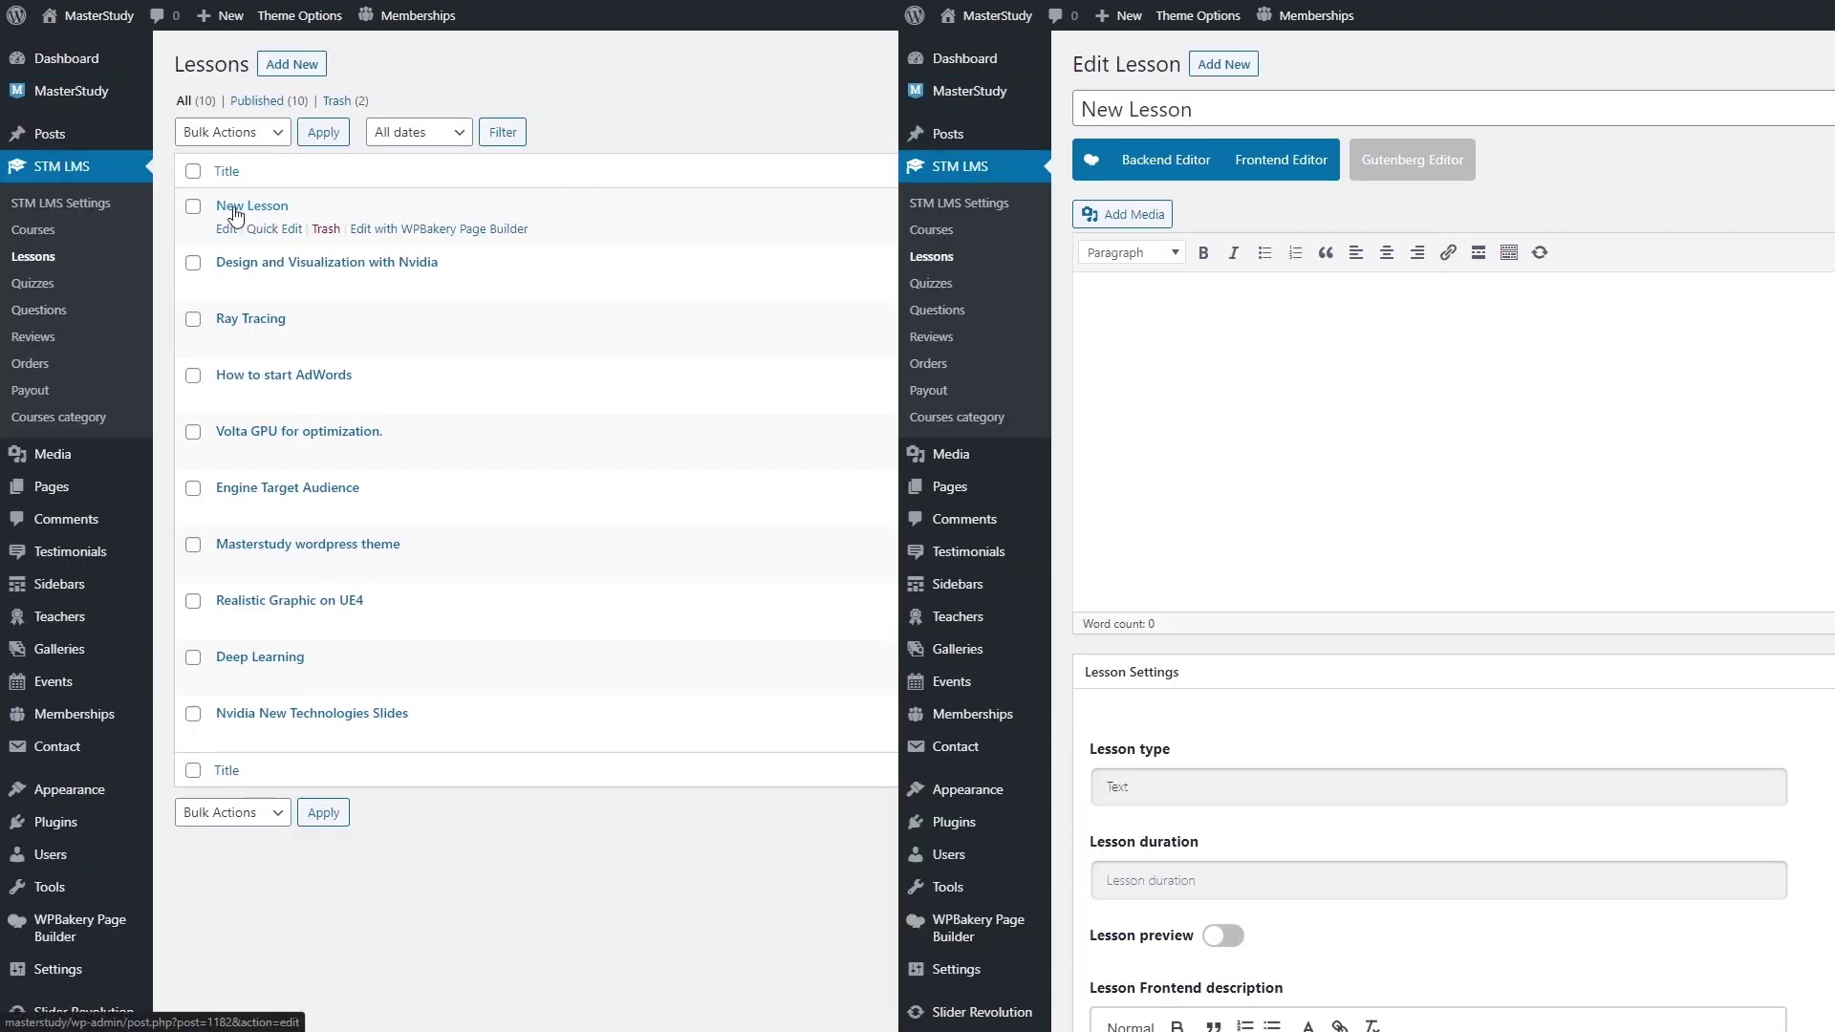
left_click(228, 229)
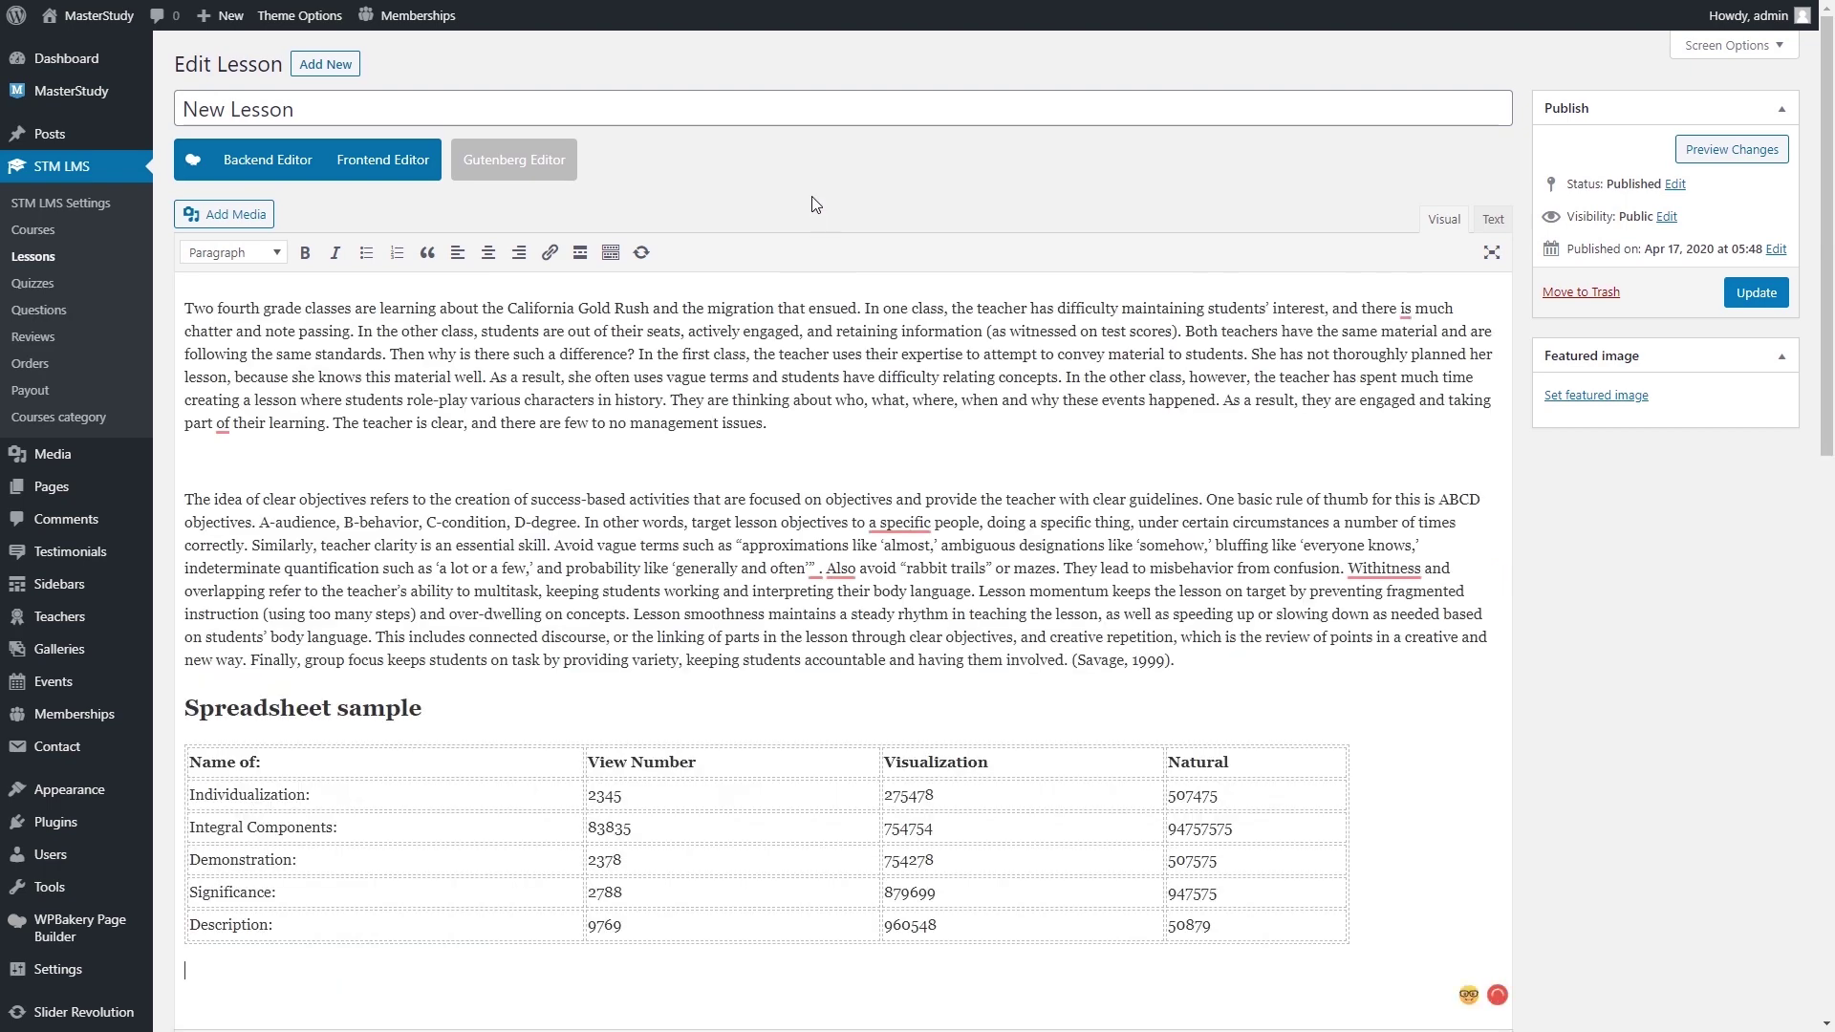
Check the available lesson types in New Lesson's settings, keep Text, and set the lesson duration to 2 hours.
scroll(811, 197, "down", 10)
left_click(770, 249)
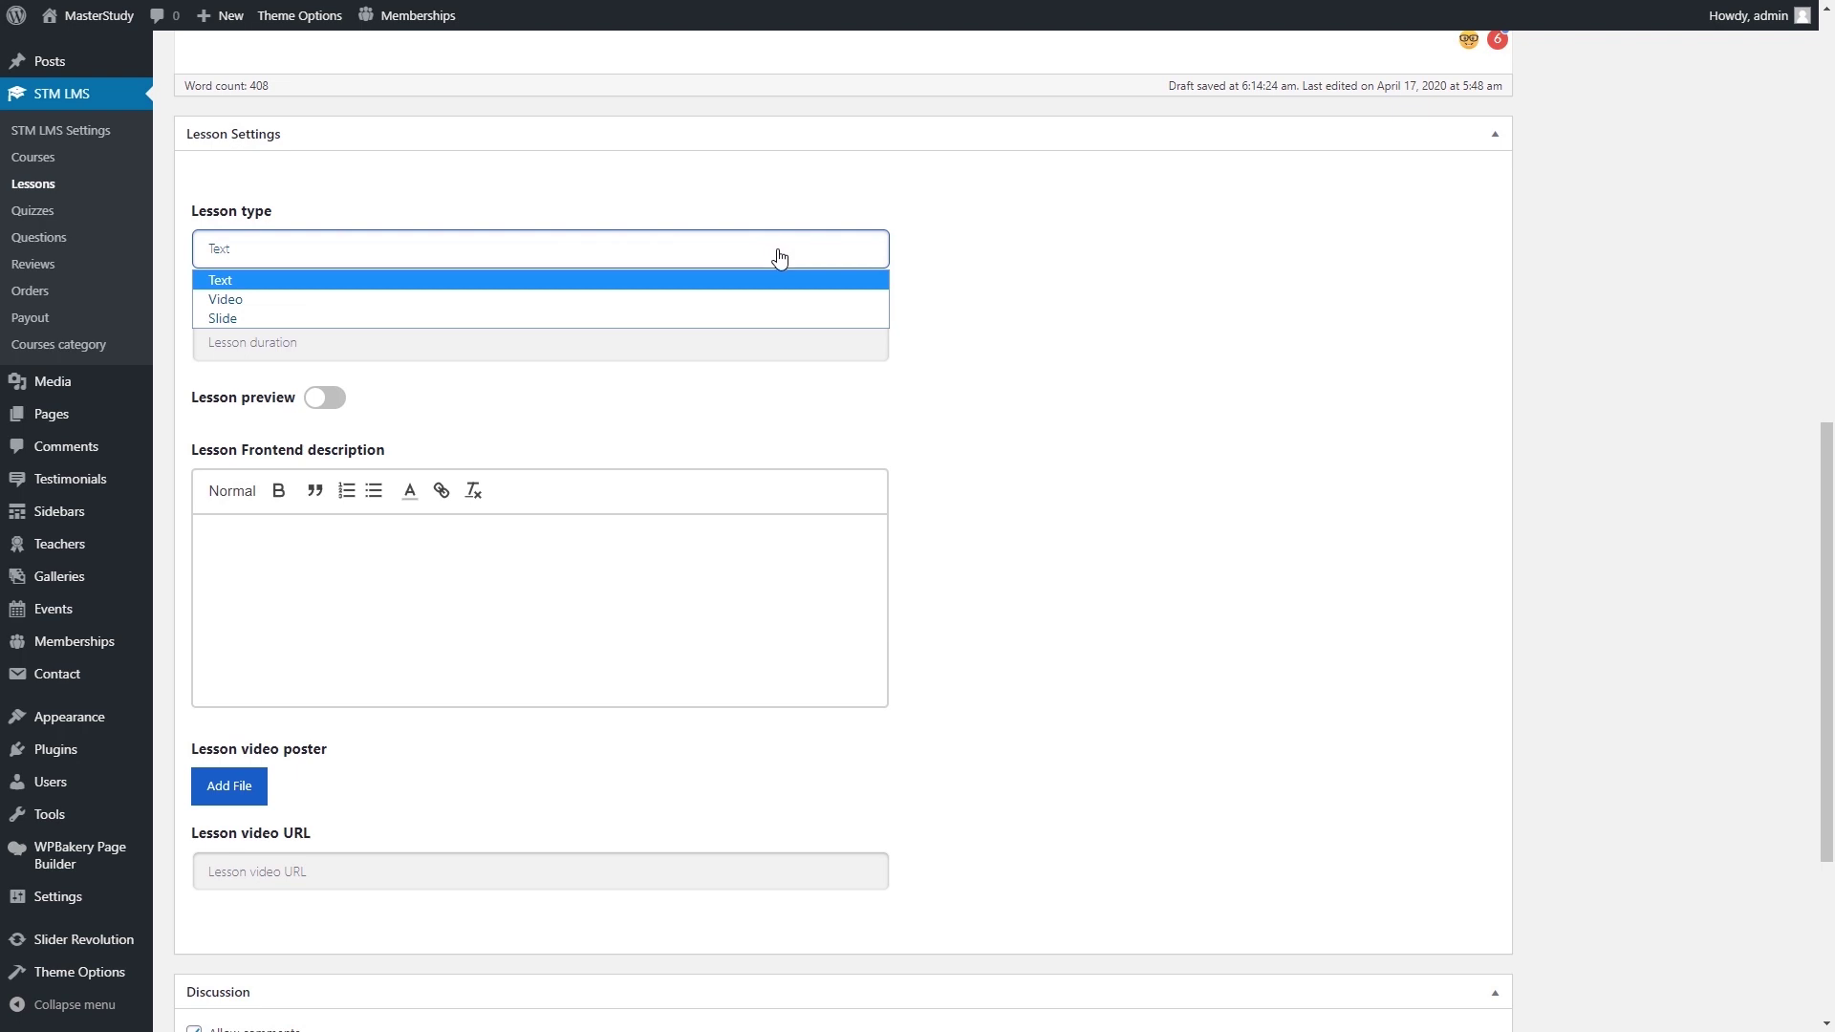
left_click(920, 264)
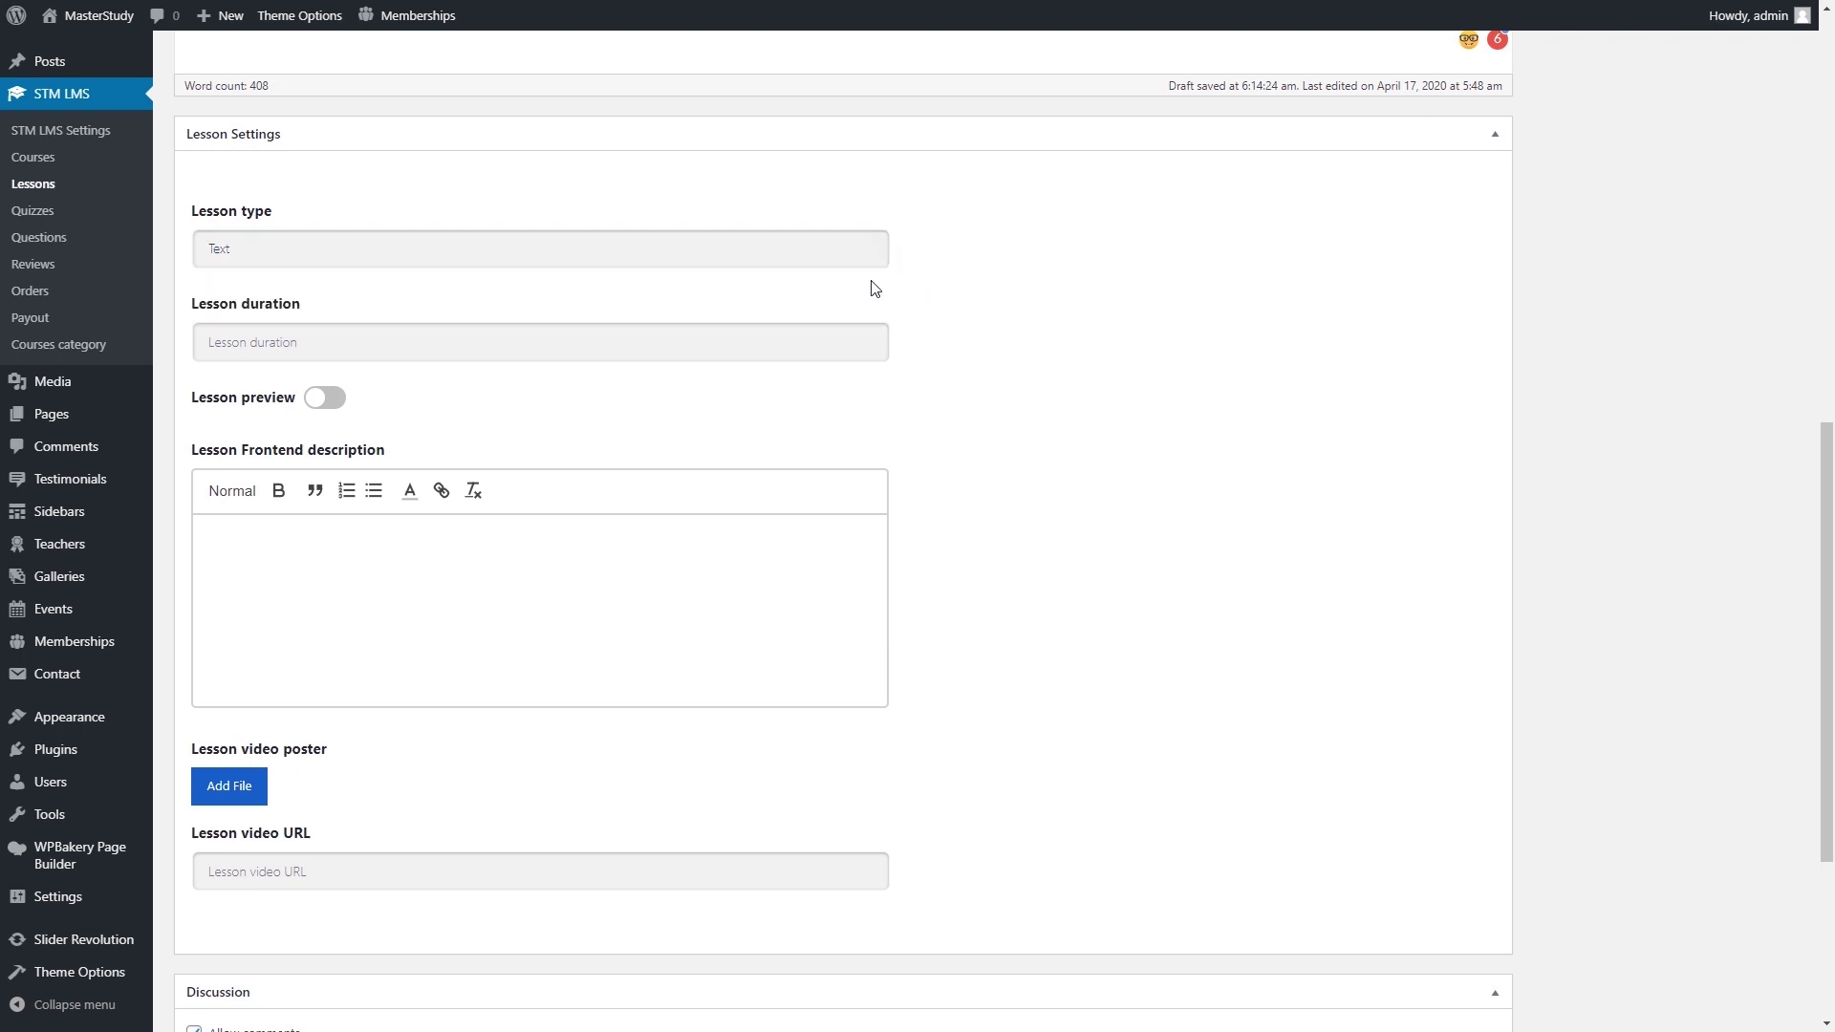
left_click(832, 348)
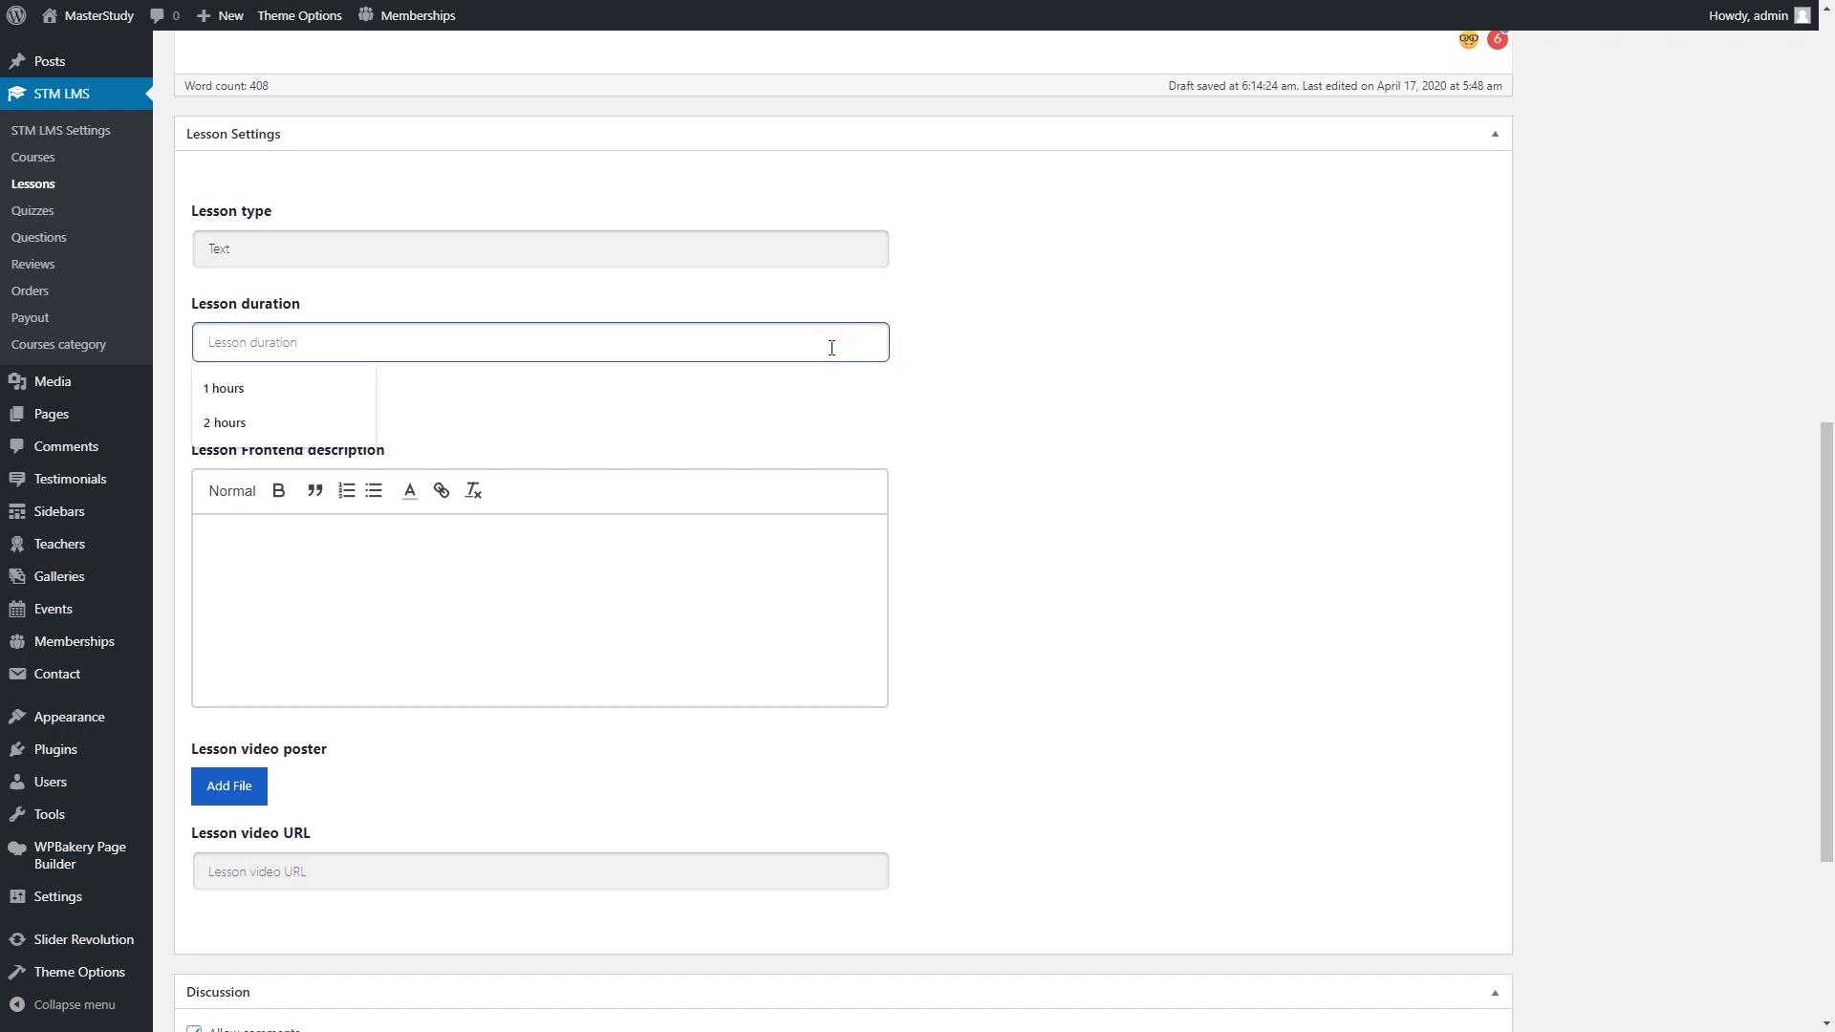
type("2")
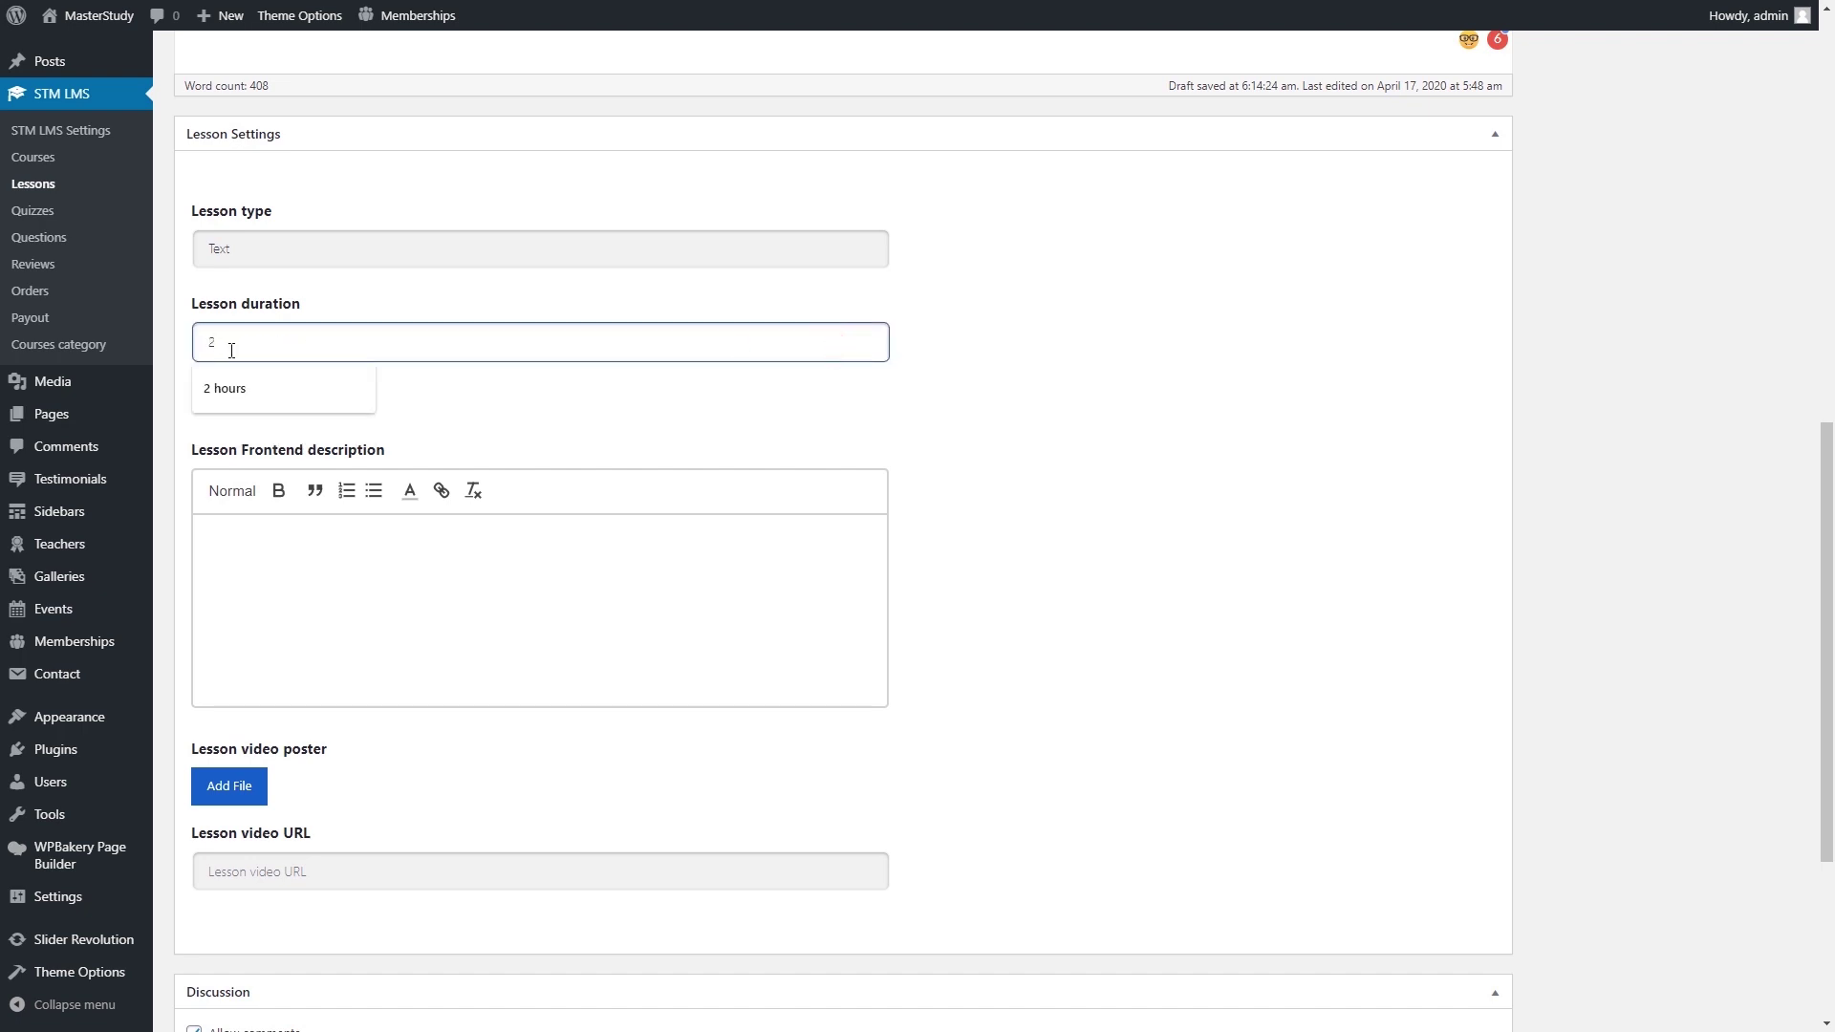
left_click(229, 388)
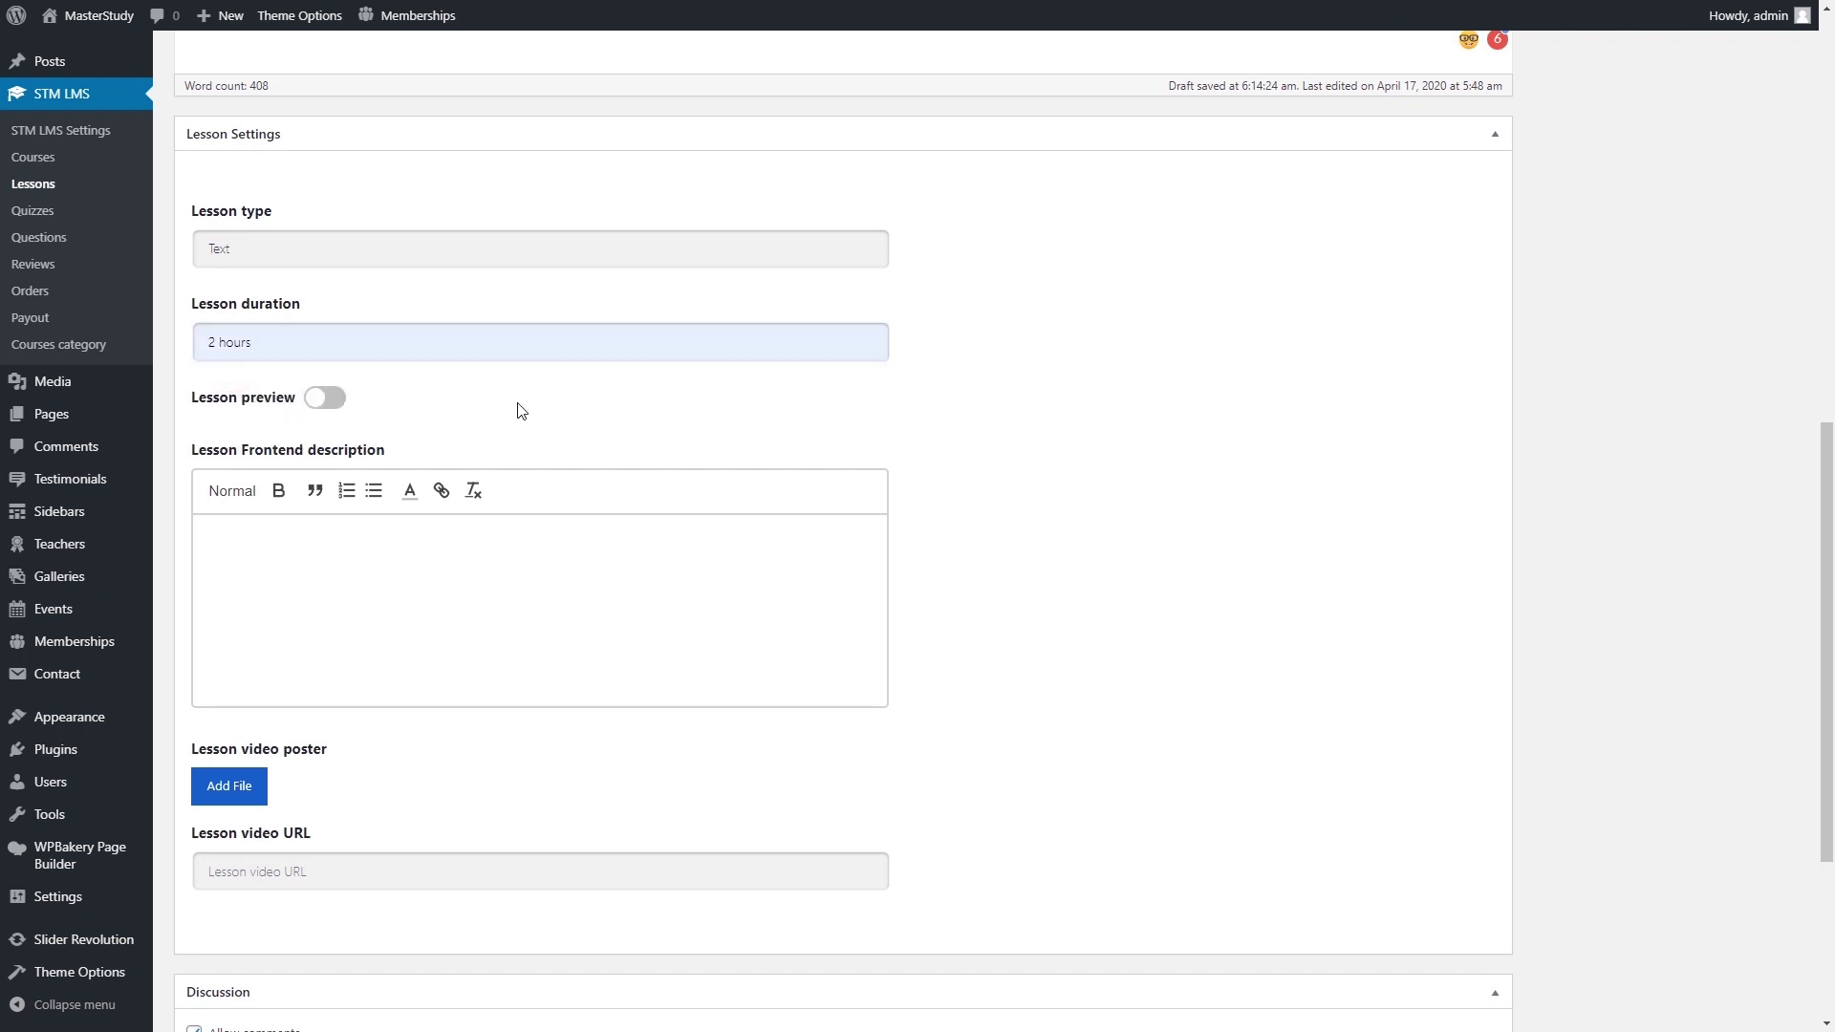
Enable the lesson preview, fill the lesson's frontend description with Lorem ipsum text, and expand New Lesson on the course page.
left_click(332, 398)
type("Lorem ipsum dolor sit amet, consectetur adipiscing elit, sed do eiusmod tempor incididunt ut labore et dolore magna aliqua. Ut enim ad minim veniam, quis nostrud exercitation ullamco laboris nisi ut aliquip ex ea commodo consequat. Duis aute irure dolor in reprehenderit in voluptate velit esse cillum dolore eu fugiat nulla pariatur. Excepteur sint occaecat cupidatat non proident, sunt in culpa qui officia deserunt mollit anim id est laborum.")
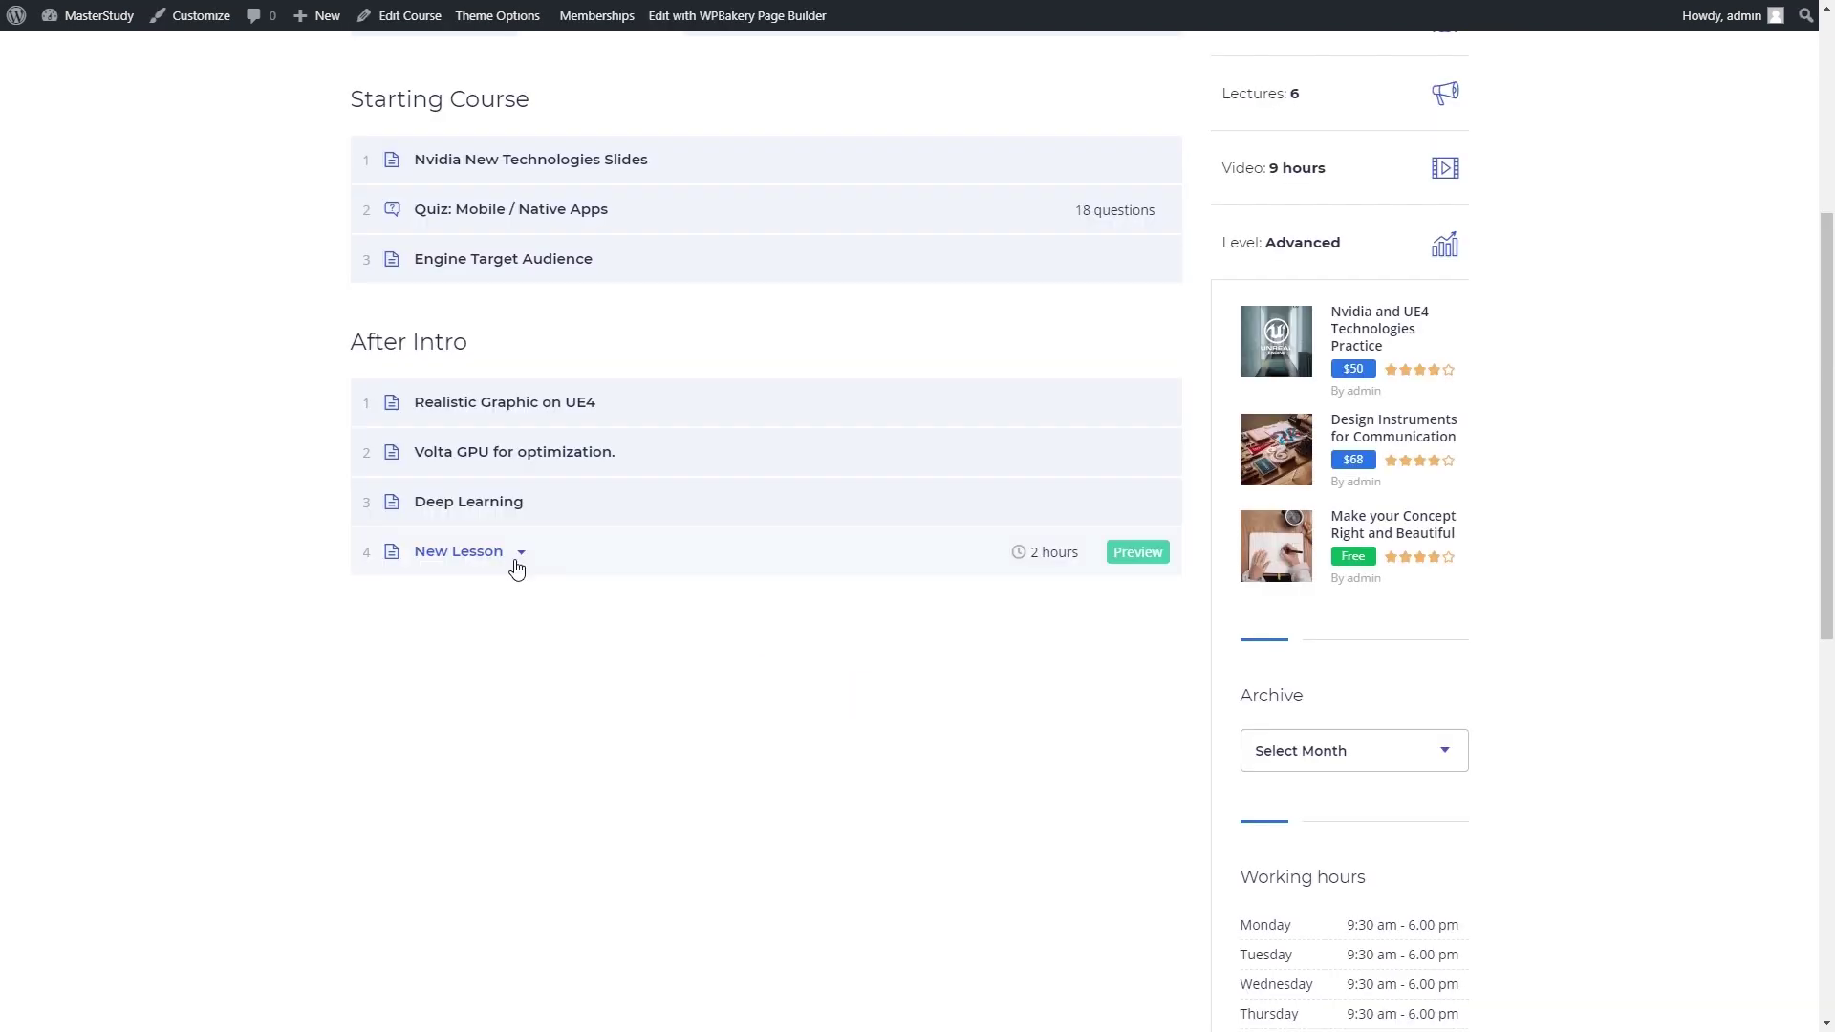
left_click(514, 564)
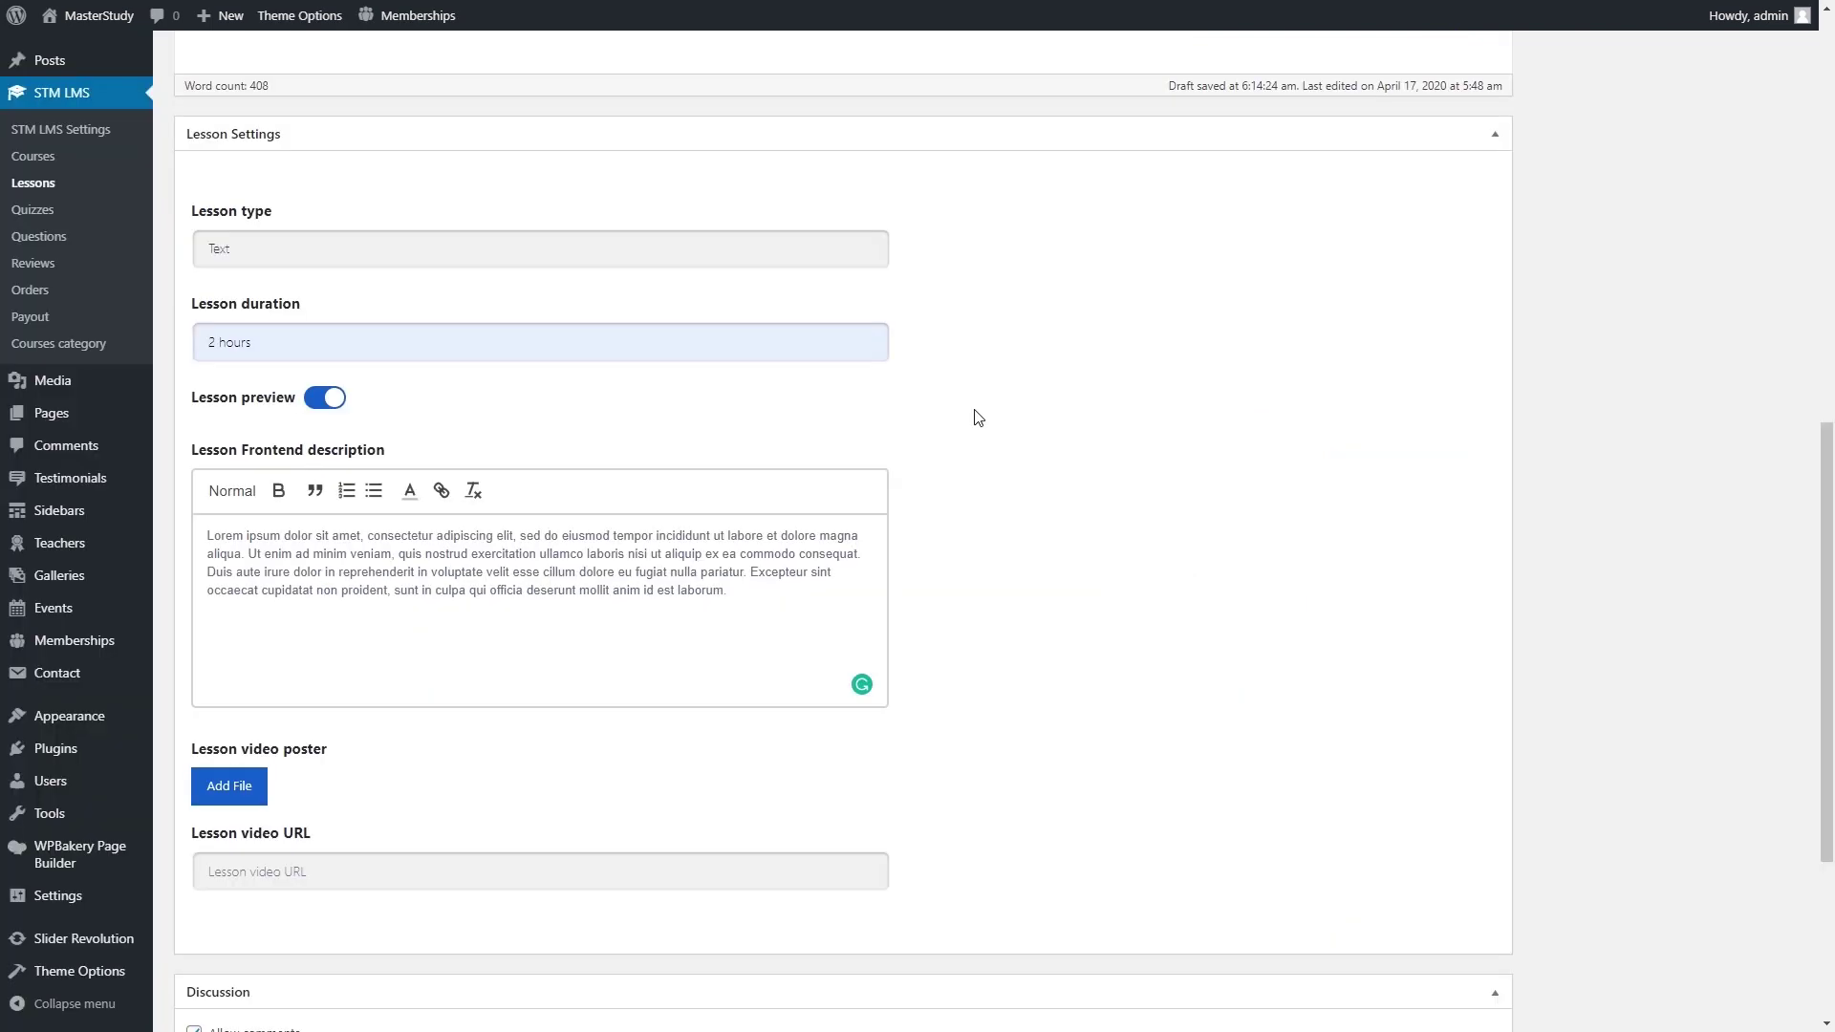
scroll(978, 418, "down", 2)
left_click(252, 597)
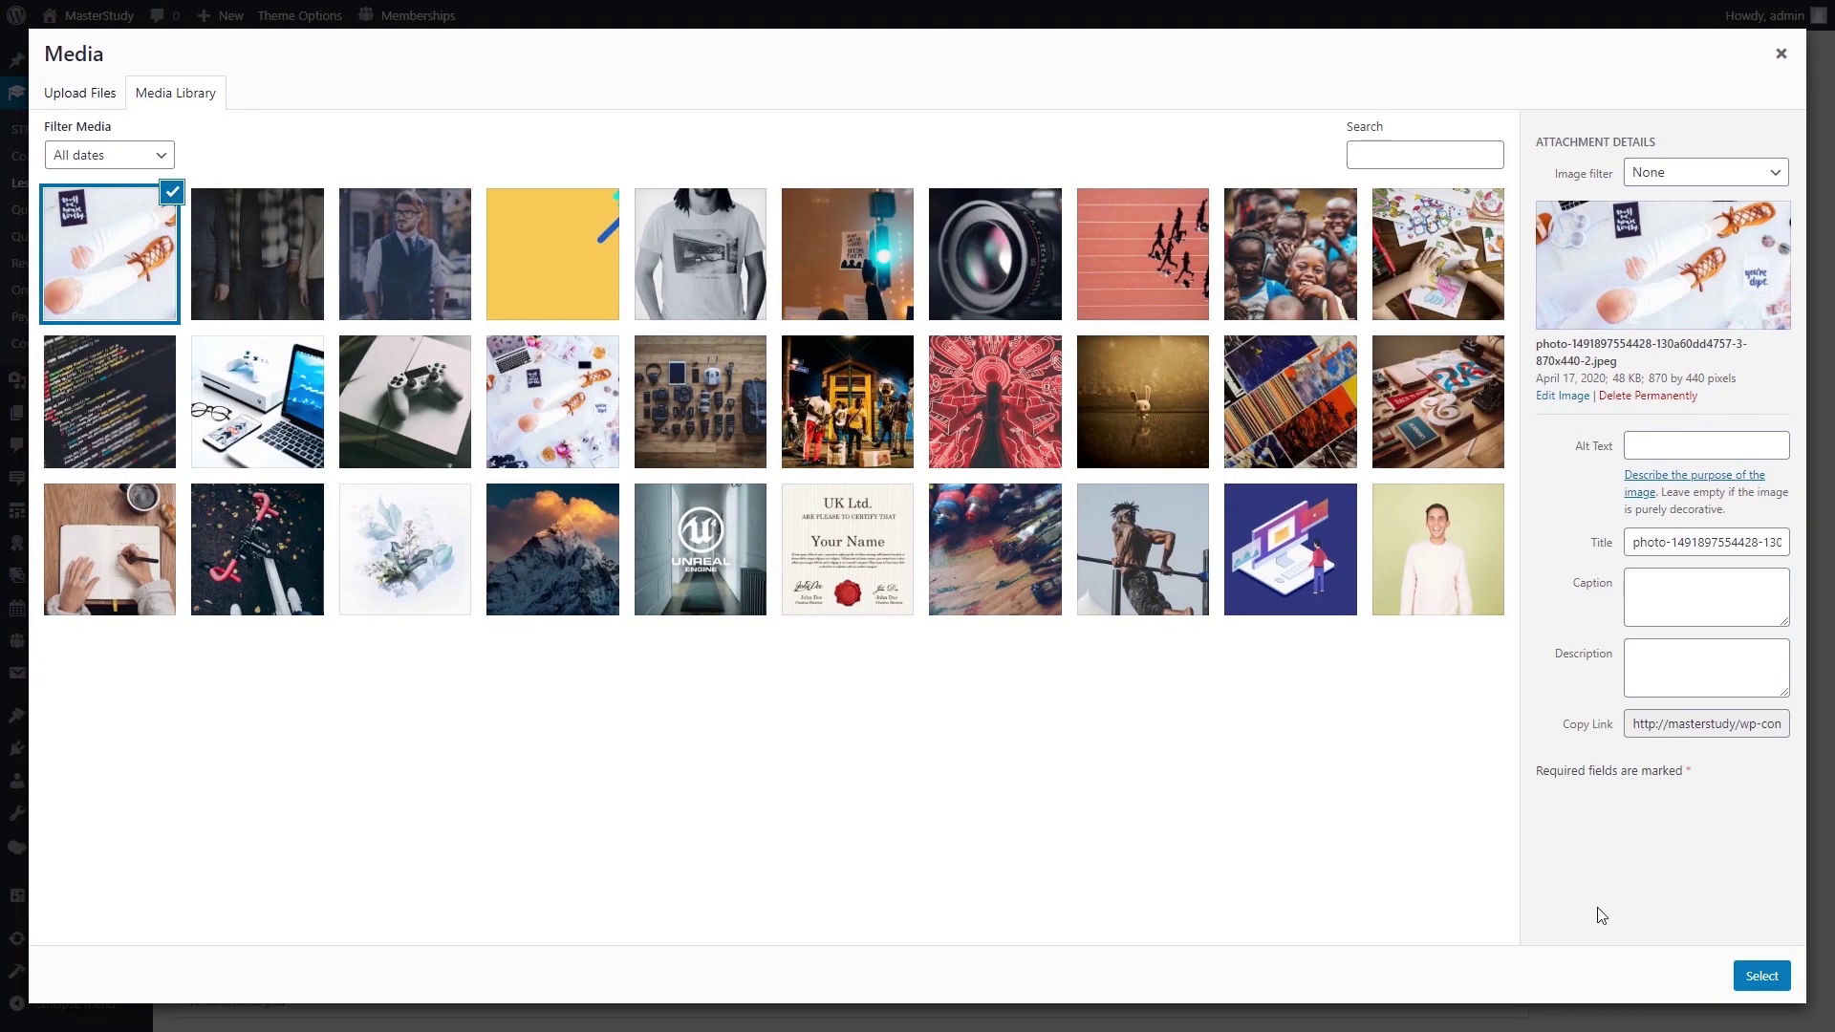
left_click(1761, 976)
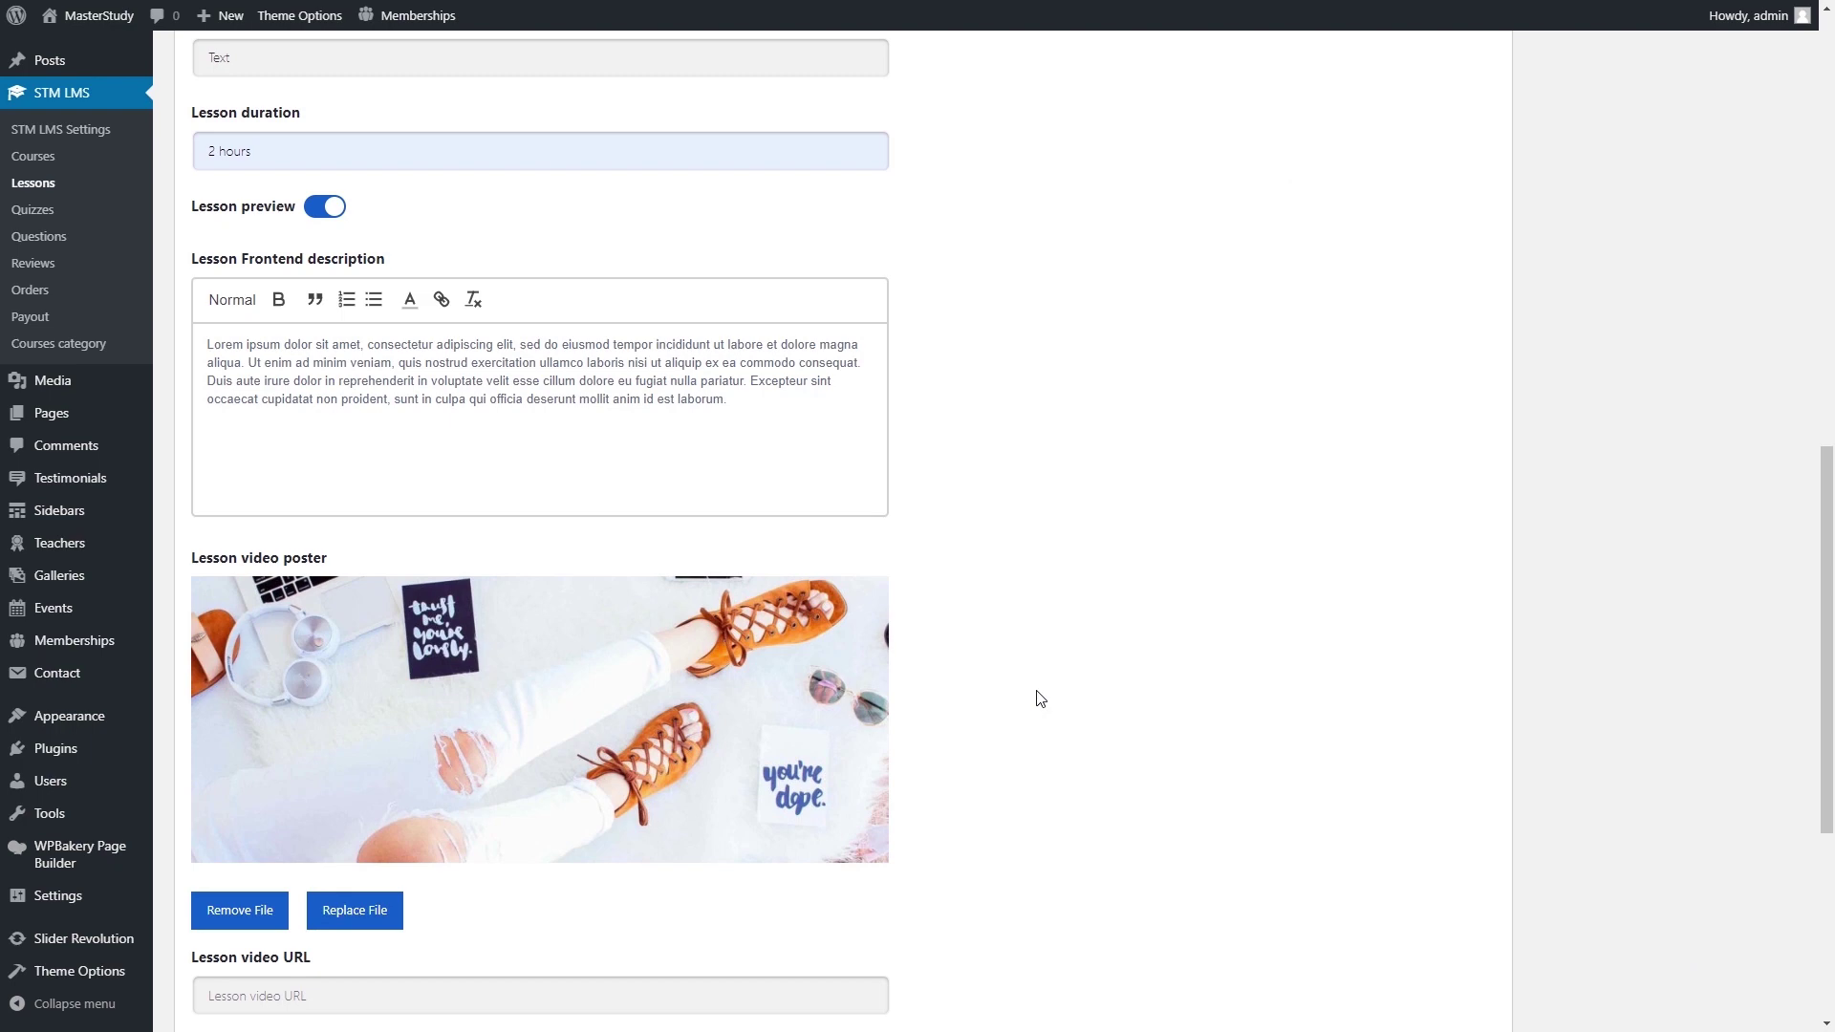
scroll(1038, 697, "down", 4)
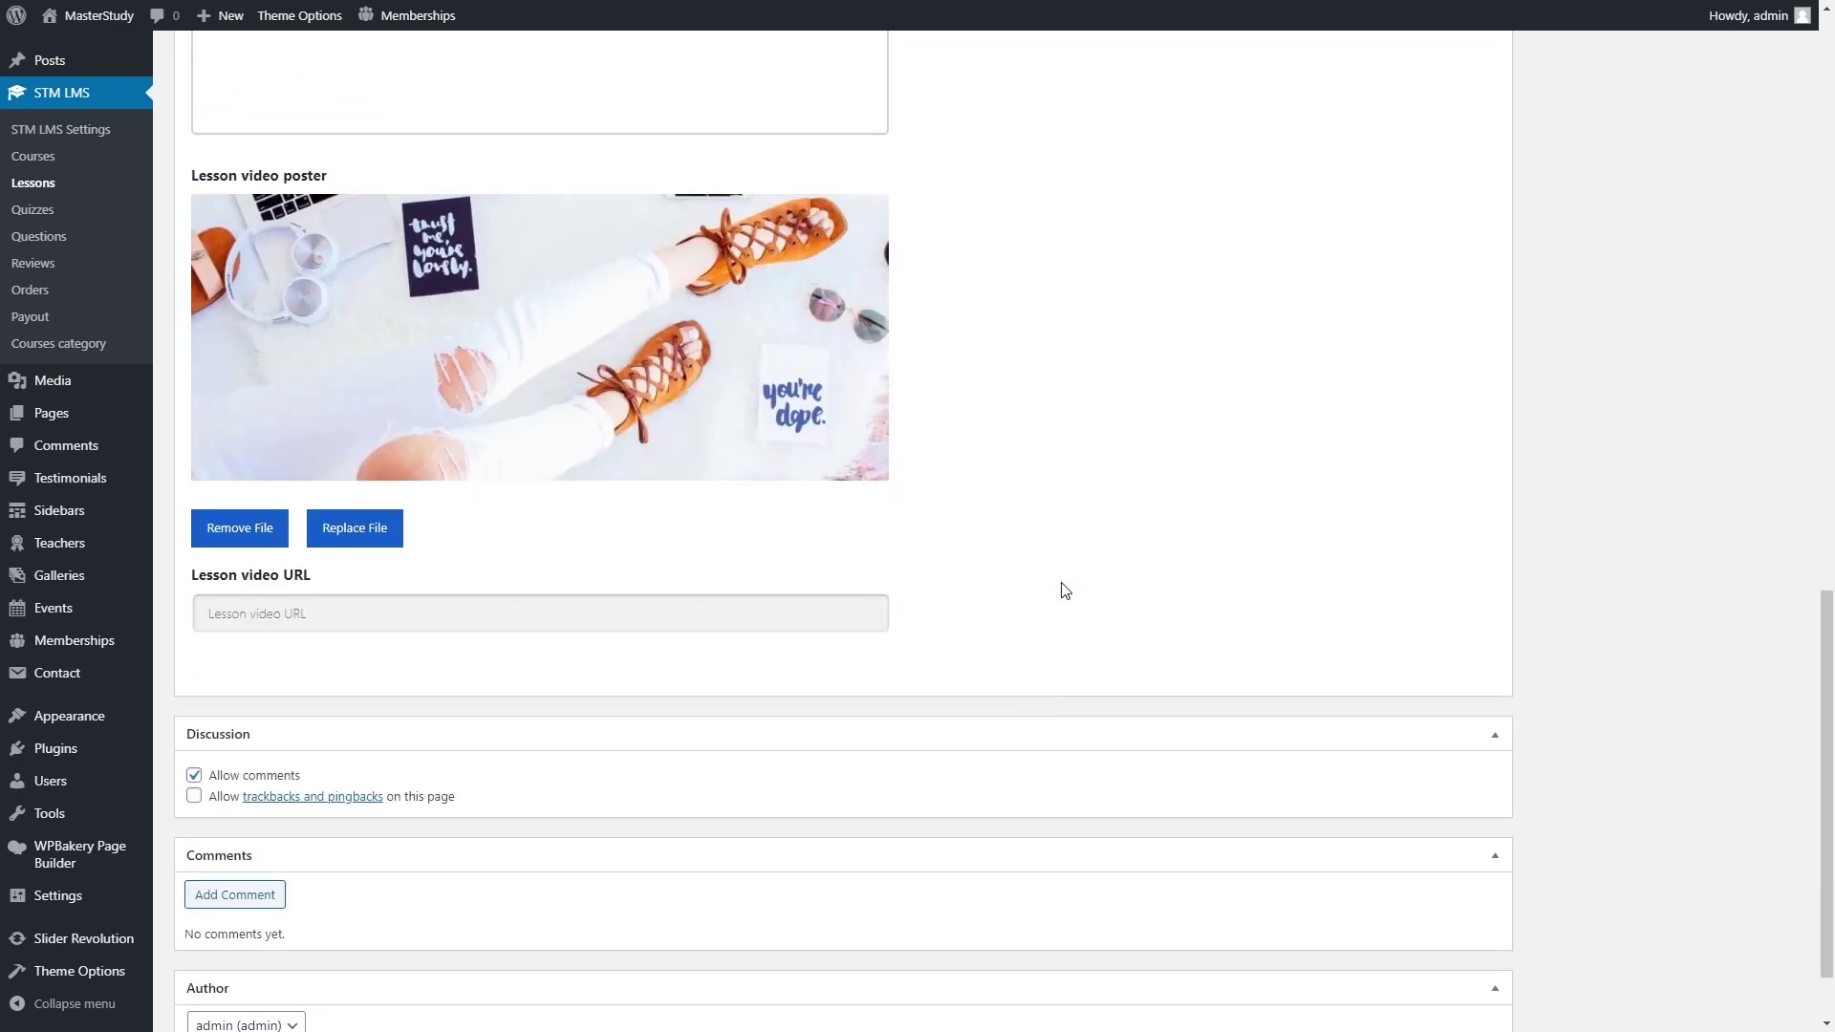
left_click(790, 616)
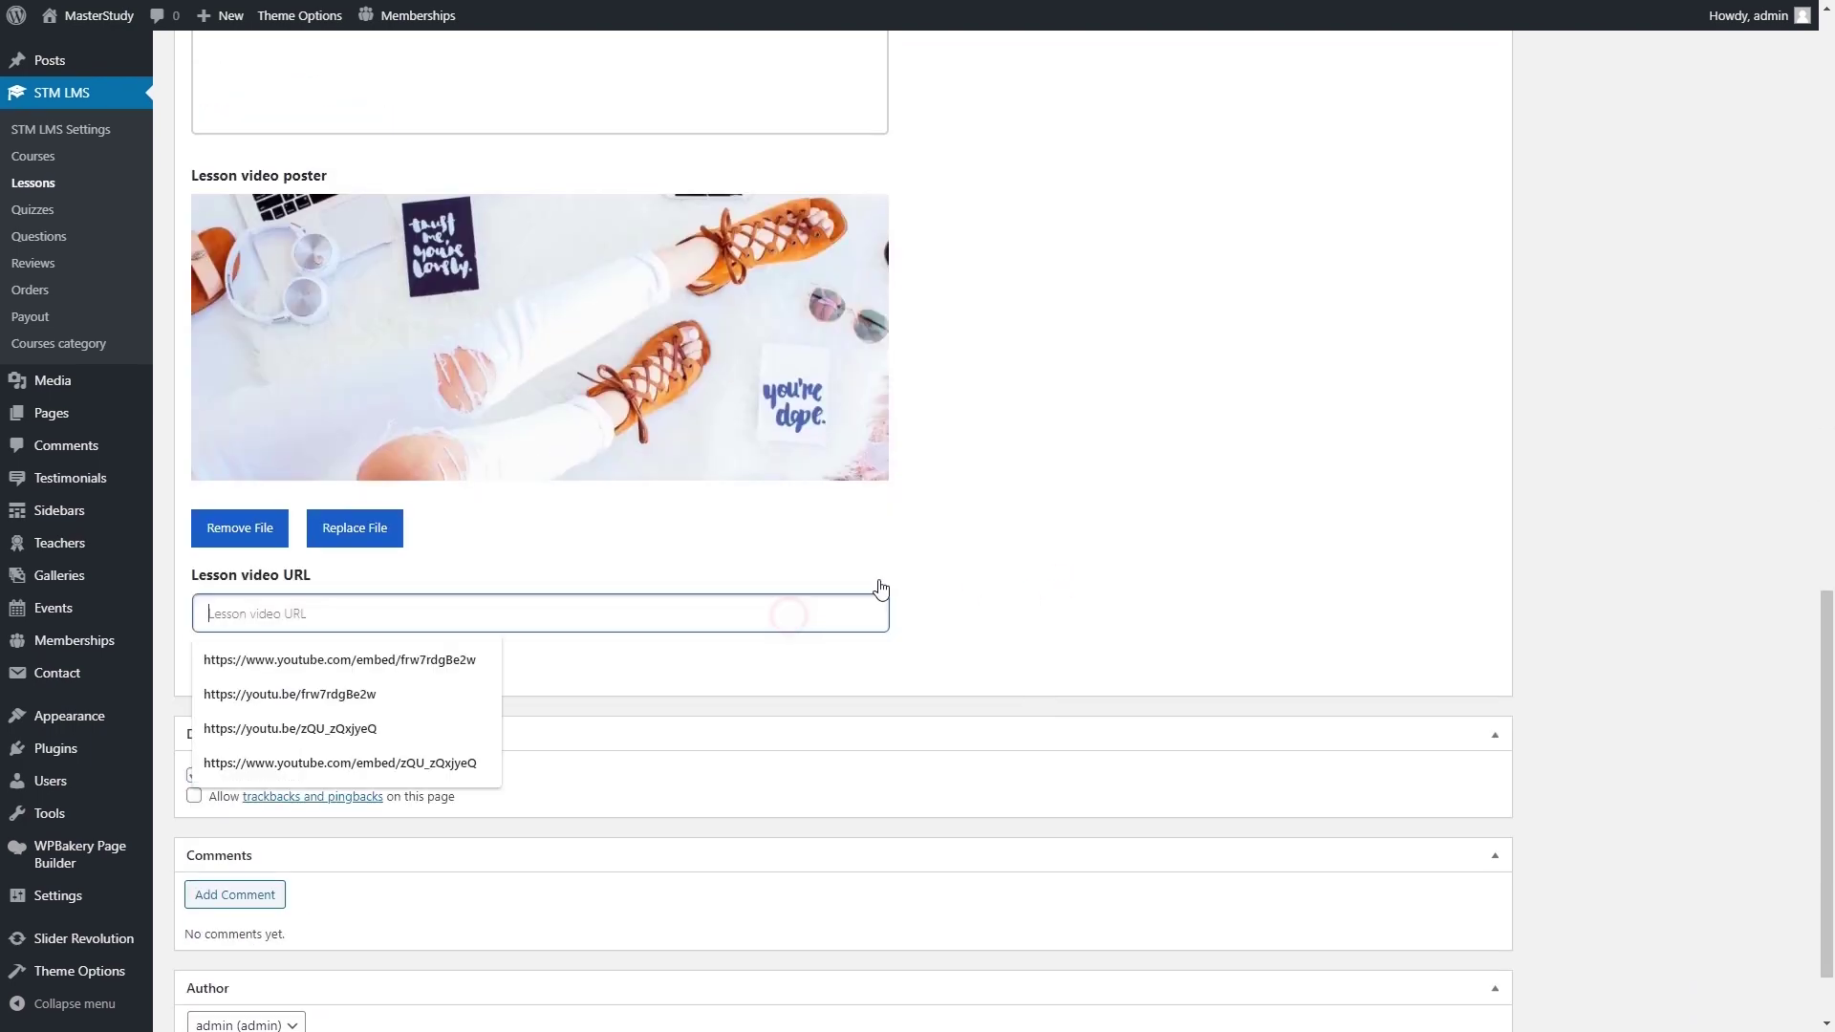
type("https://www.youtube.com/embed/frw7rdgBe2w")
left_click(991, 551)
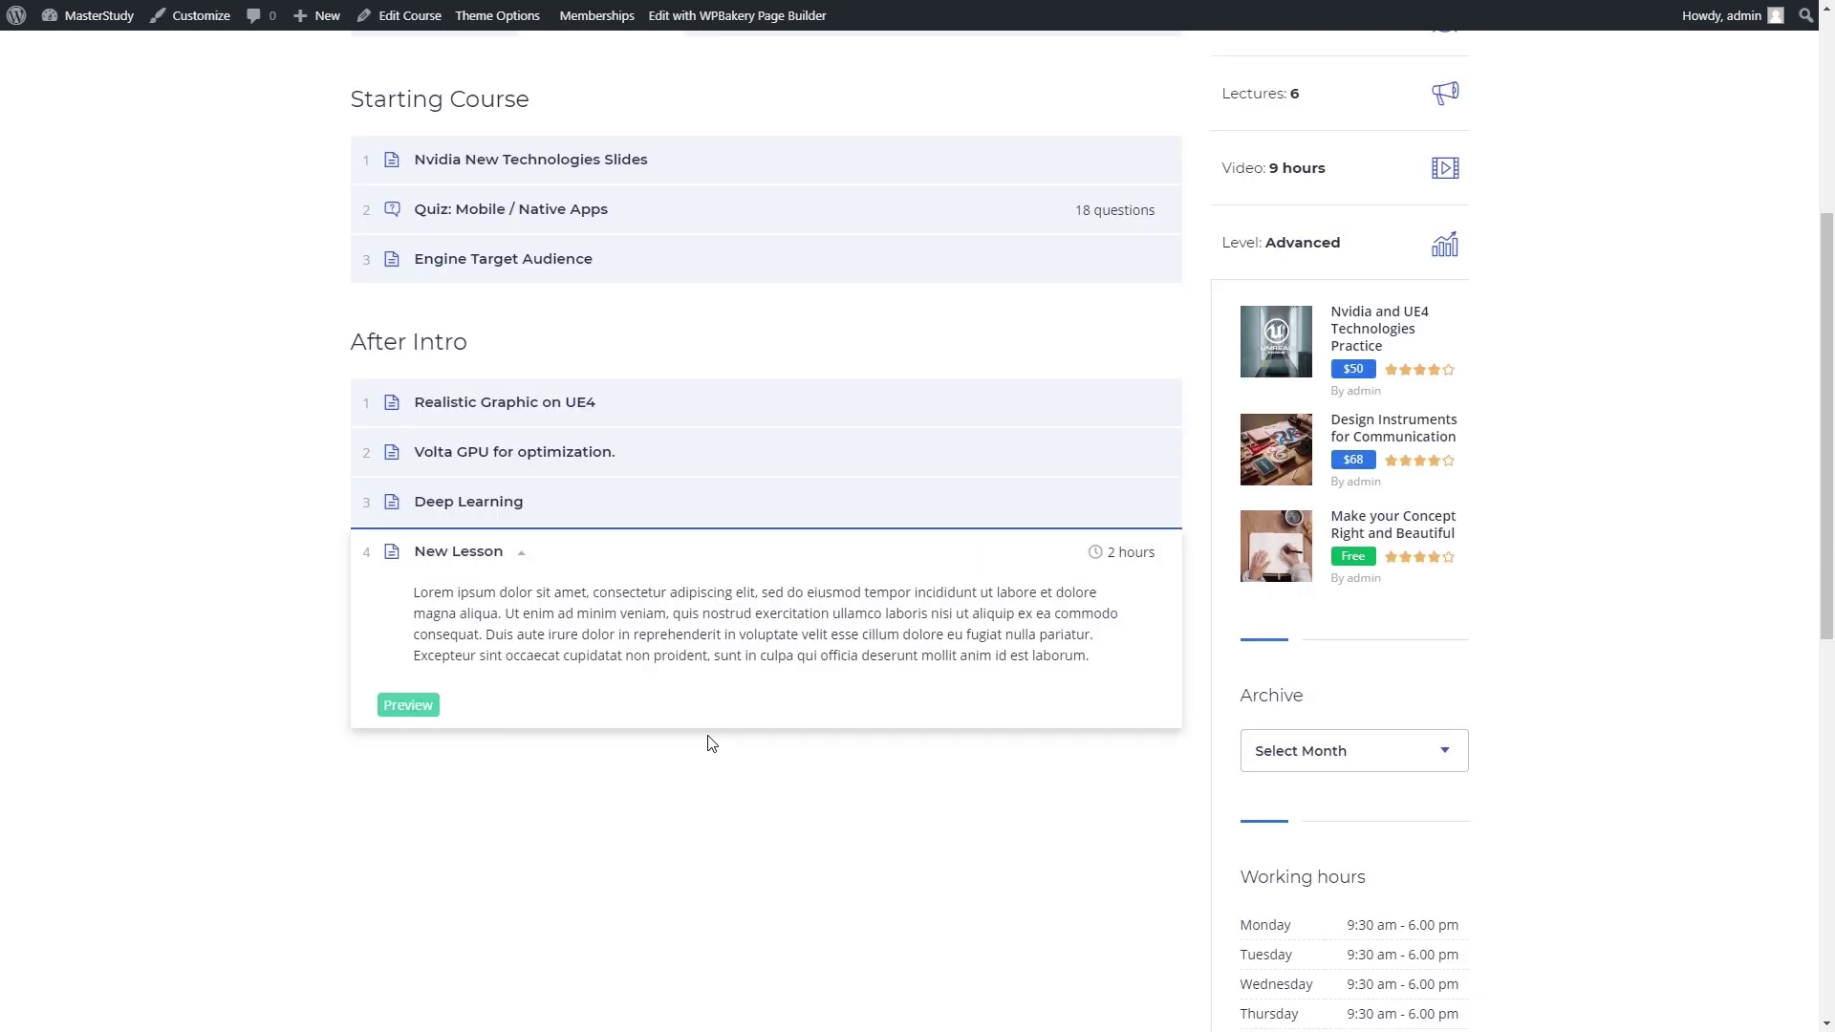
Preview New Lesson from the course curriculum, look through its page and play its video.
left_click(417, 705)
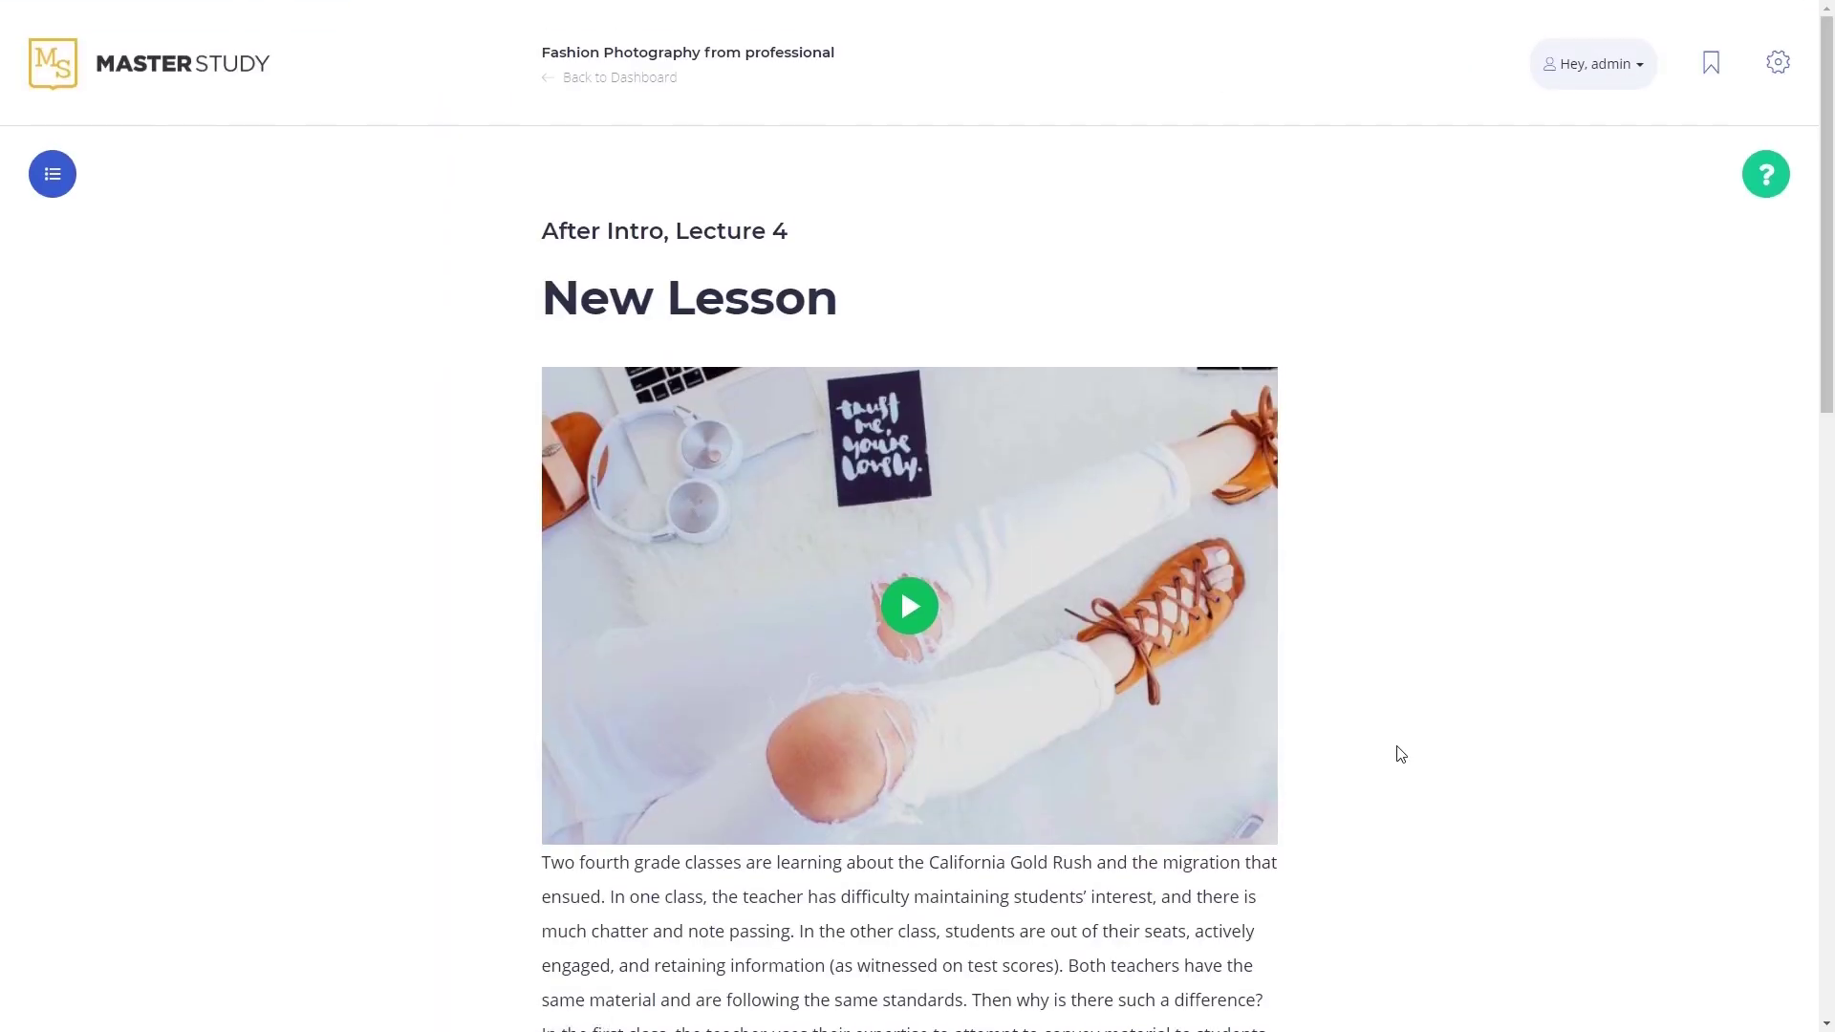
scroll(1399, 752, "down", 4)
scroll(1398, 752, "up", 4)
left_click(907, 611)
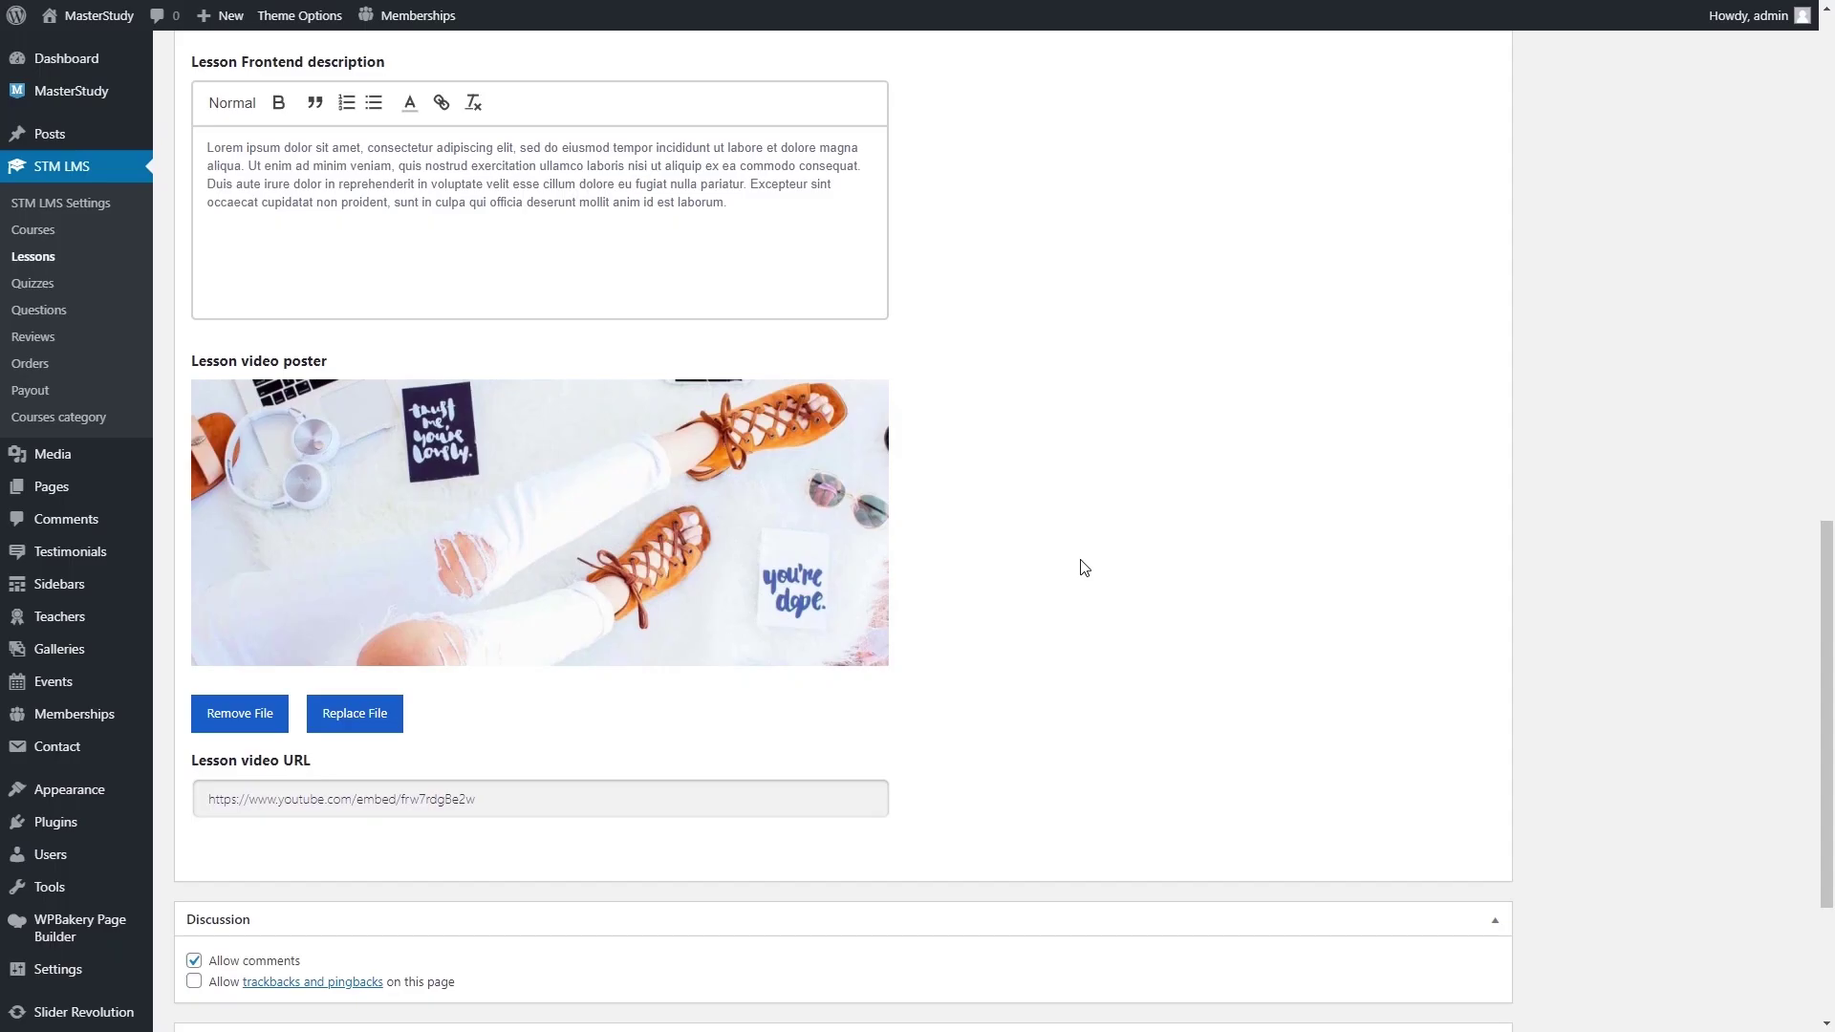
Update New Lesson to save its content and settings.
scroll(1085, 567, "up", 15)
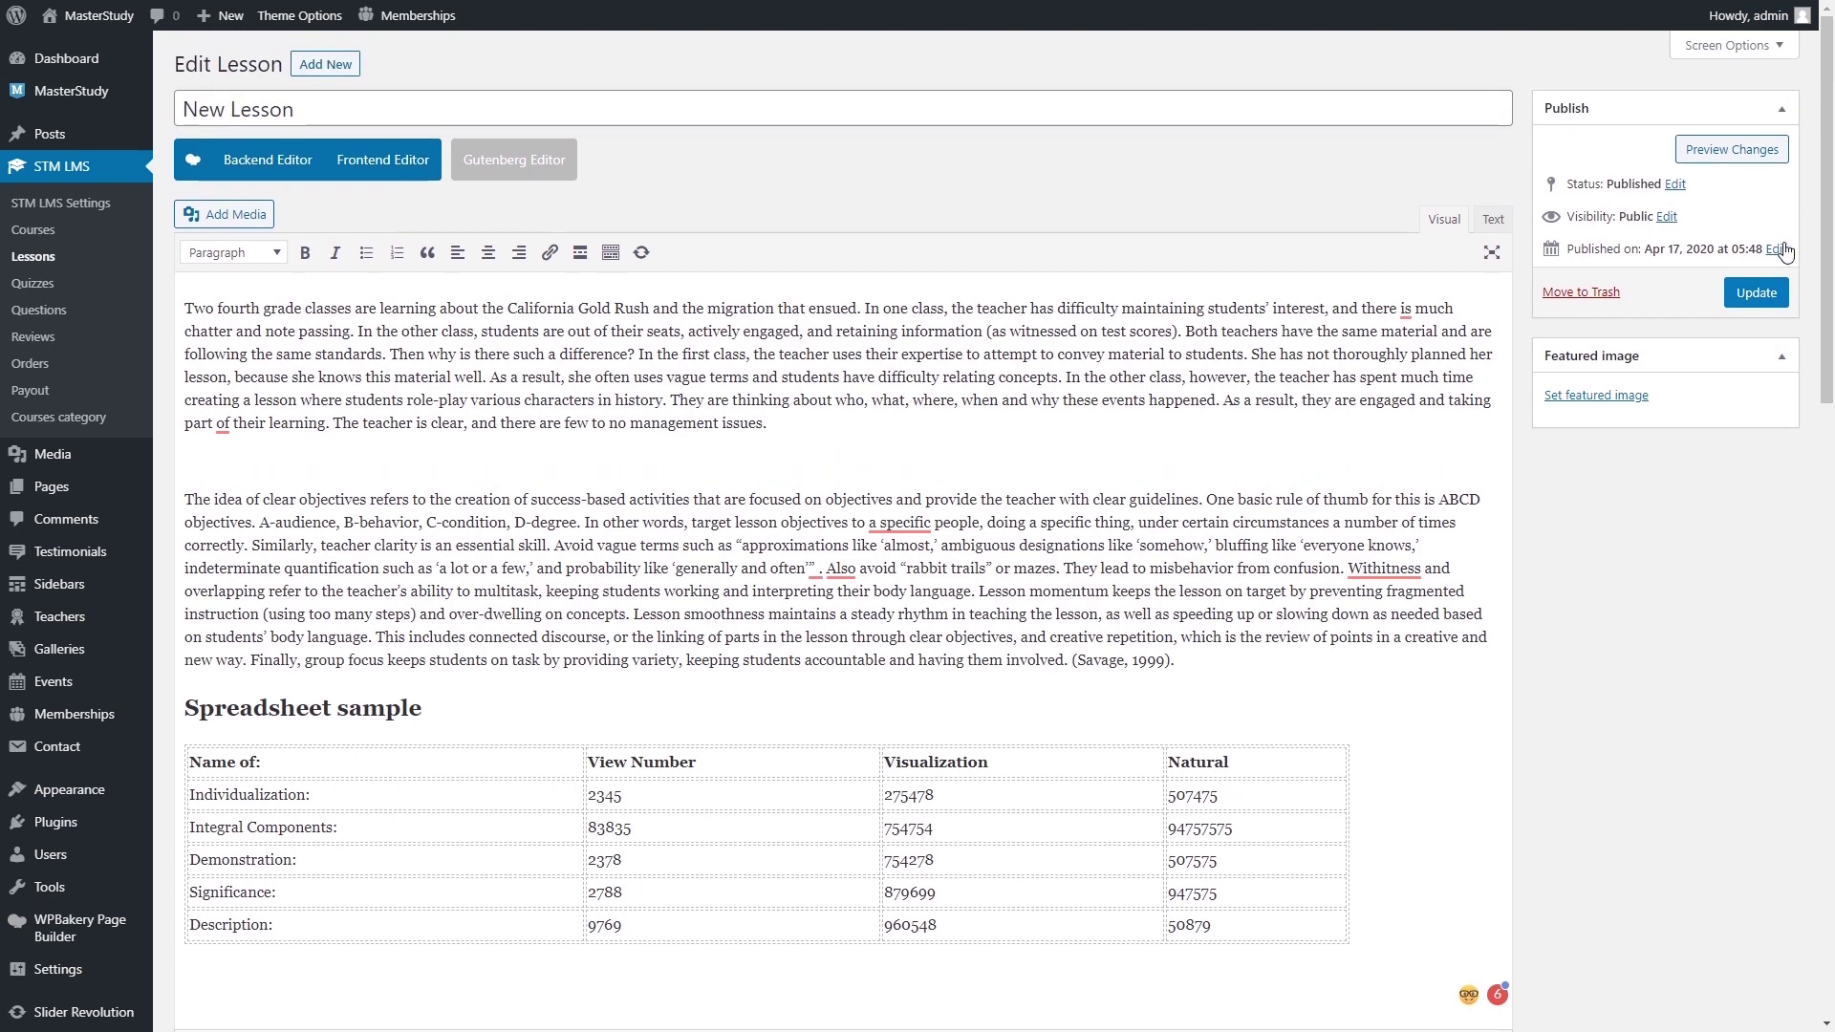
left_click(1753, 288)
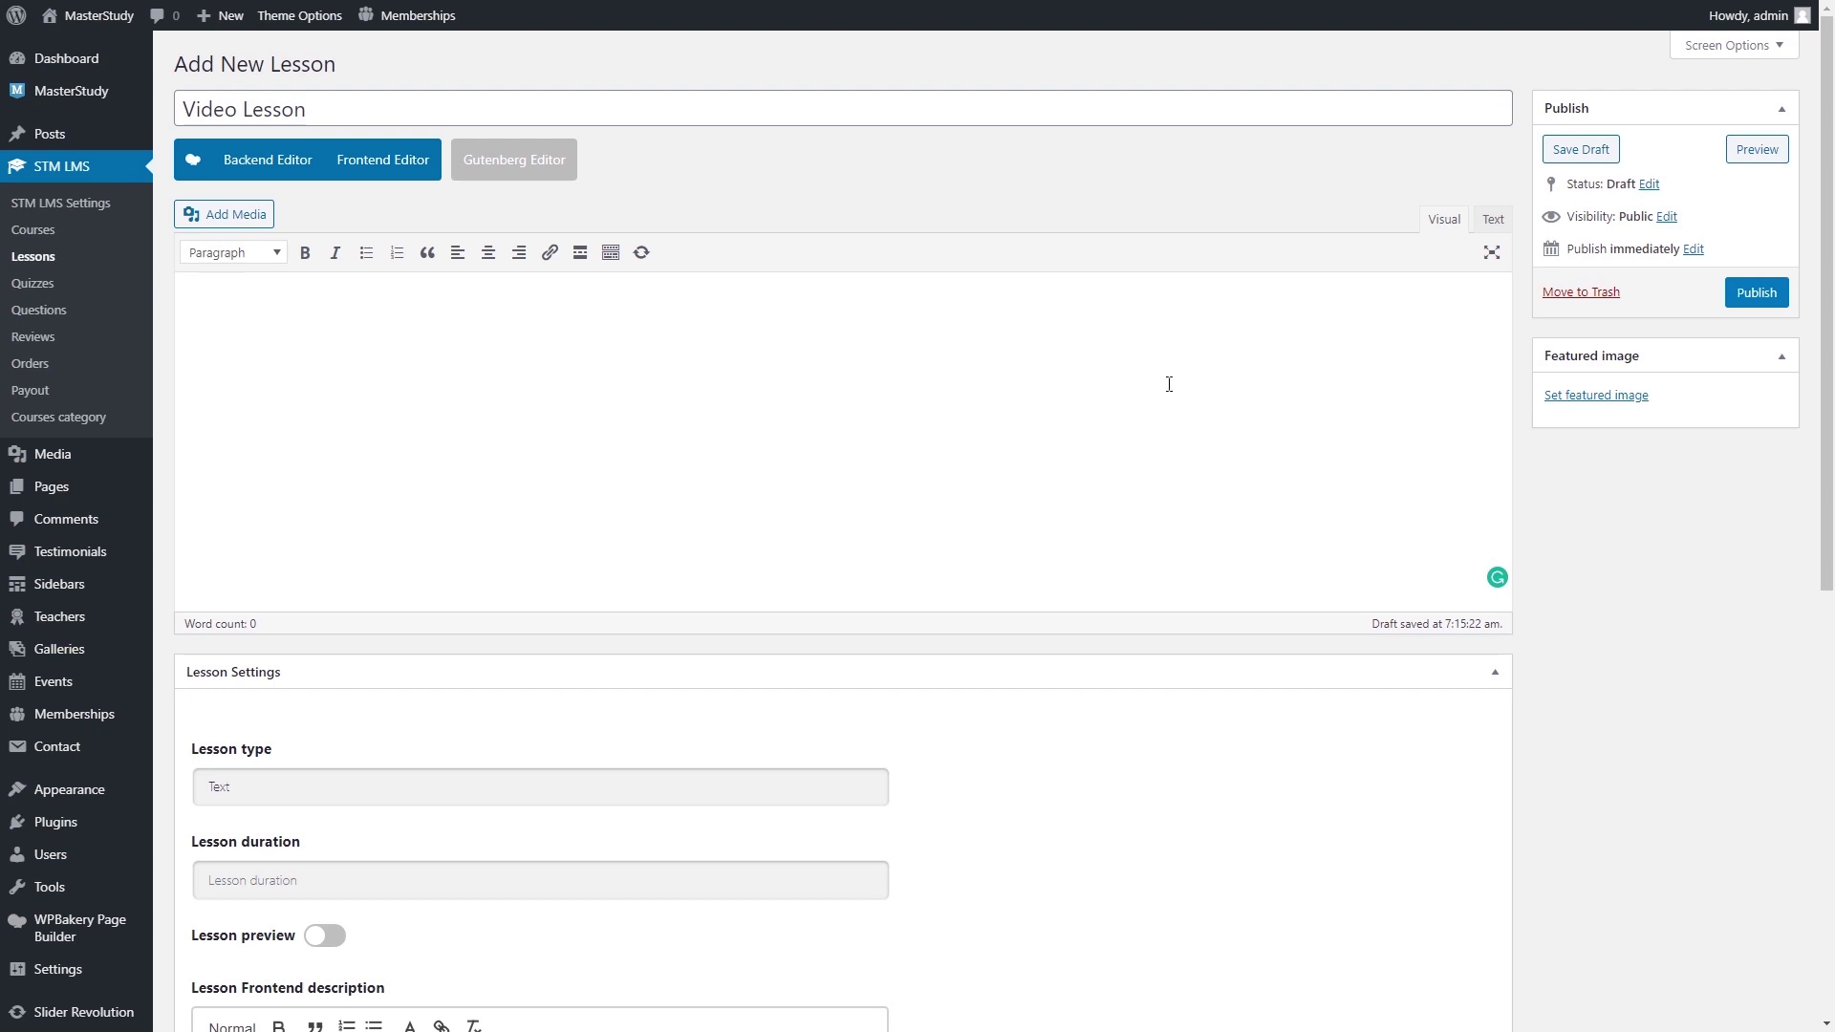
left_click(1492, 221)
left_click(995, 413)
type("https://youtu.be/frw7rdgBe2w")
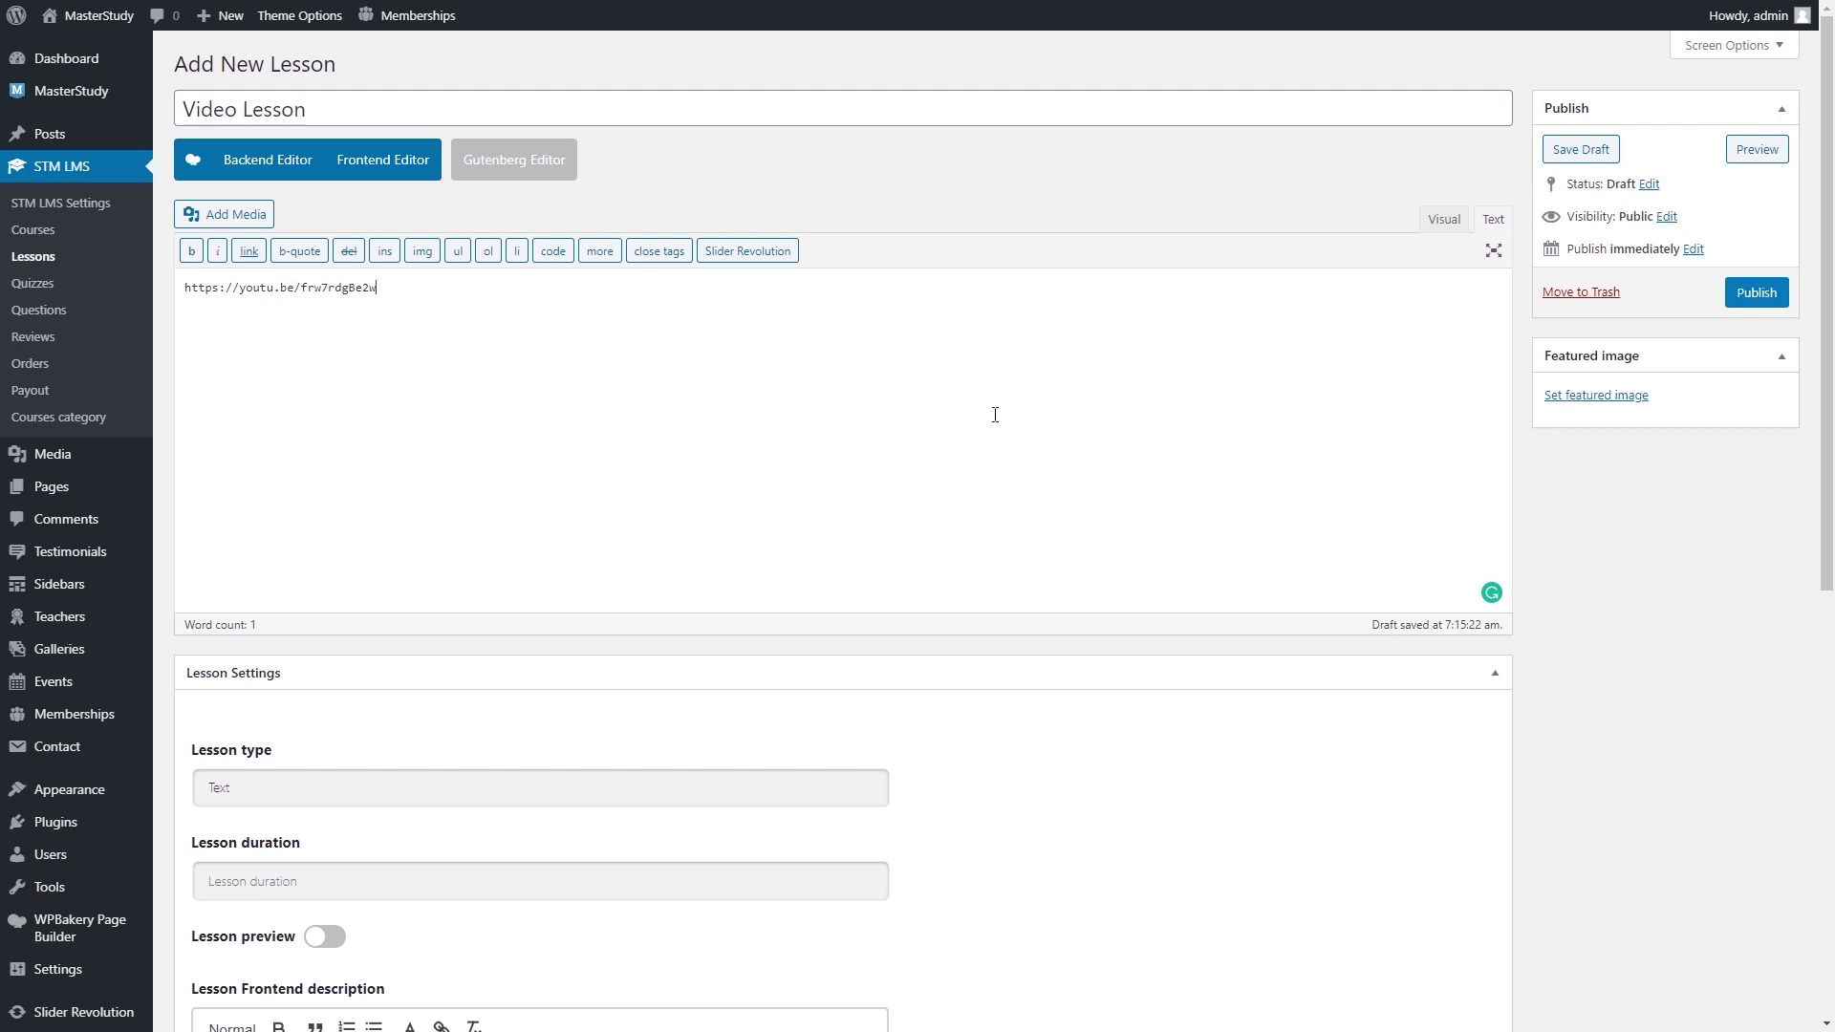
Replace Video Lesson's content with the 560 by 315 YouTube iframe code for embed/frw7rdgBe2w and show it in the visual view.
left_click(683, 505)
left_click_drag(618, 382, 174, 377)
type("<iframe width=\"560\" height=\"315\" src=\"https://www.youtube.com/embed/frw7rdgBe2w\" frameborder=\"0\" allow=\"accelerometer; autoplay; encrypted-media; gyroscope; picture-in-picture\" allowfullscreen></iframe>")
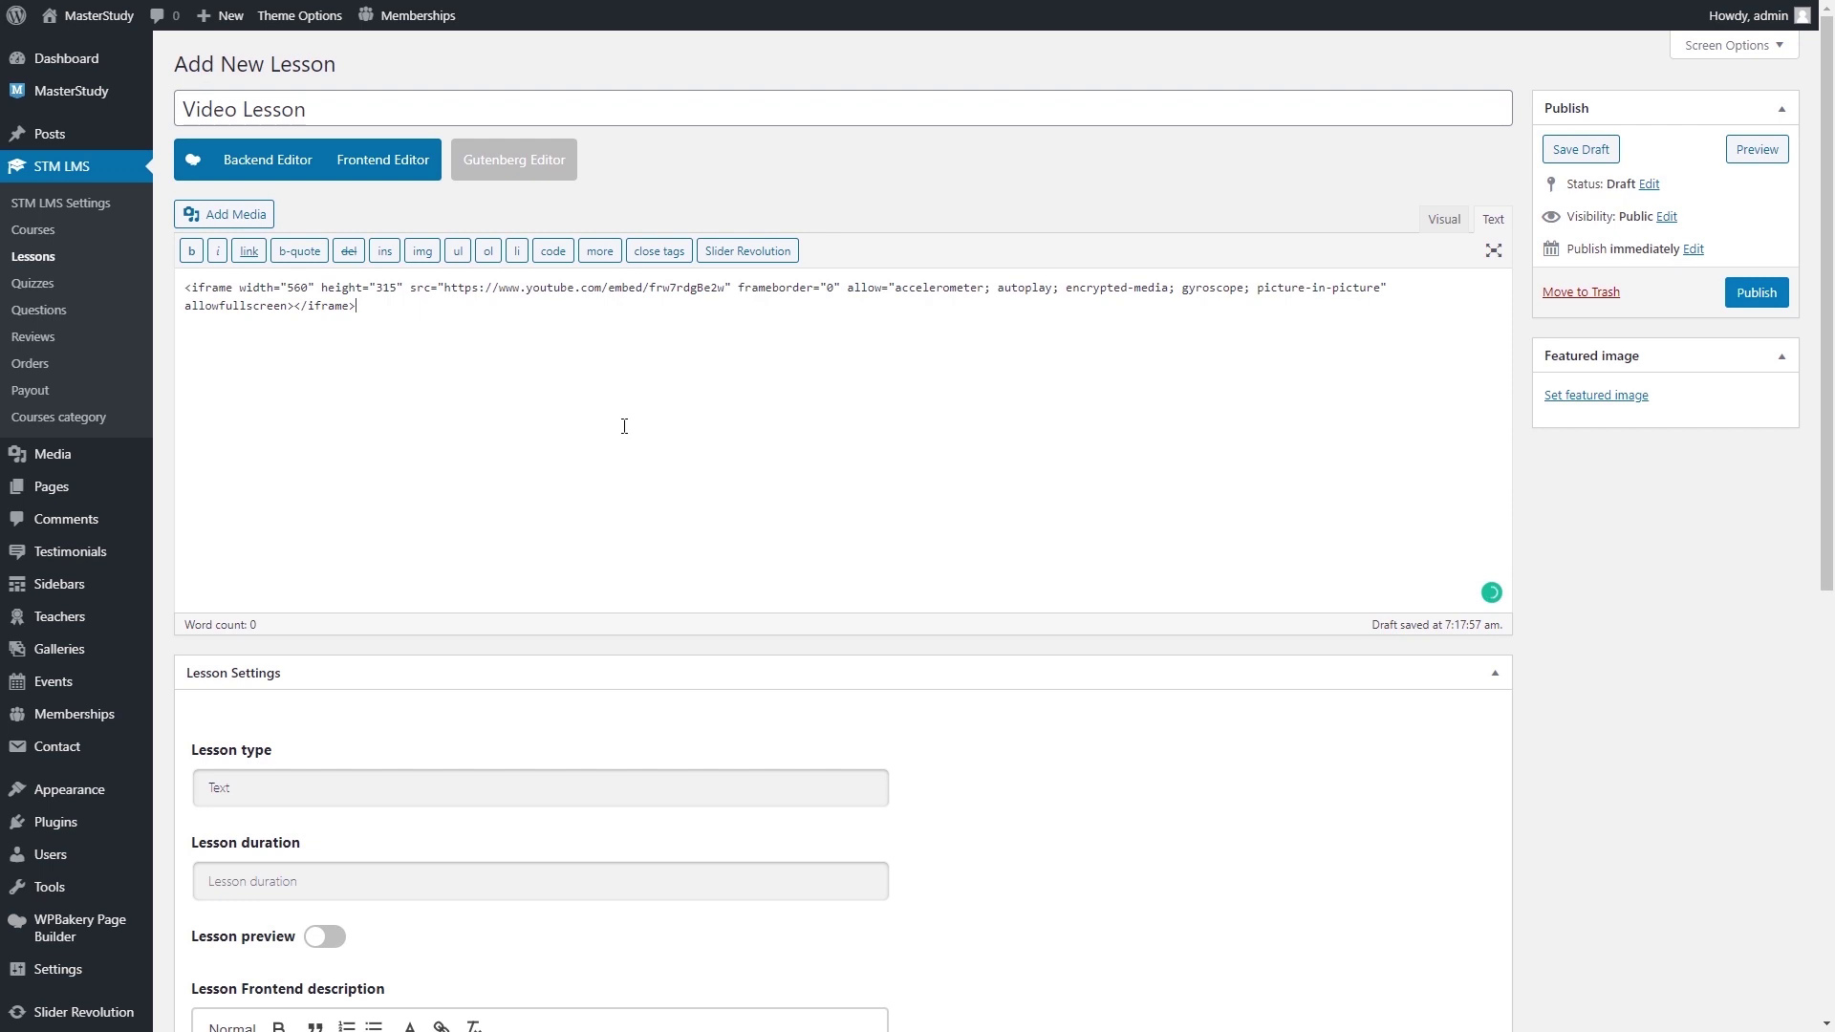
left_click(1444, 219)
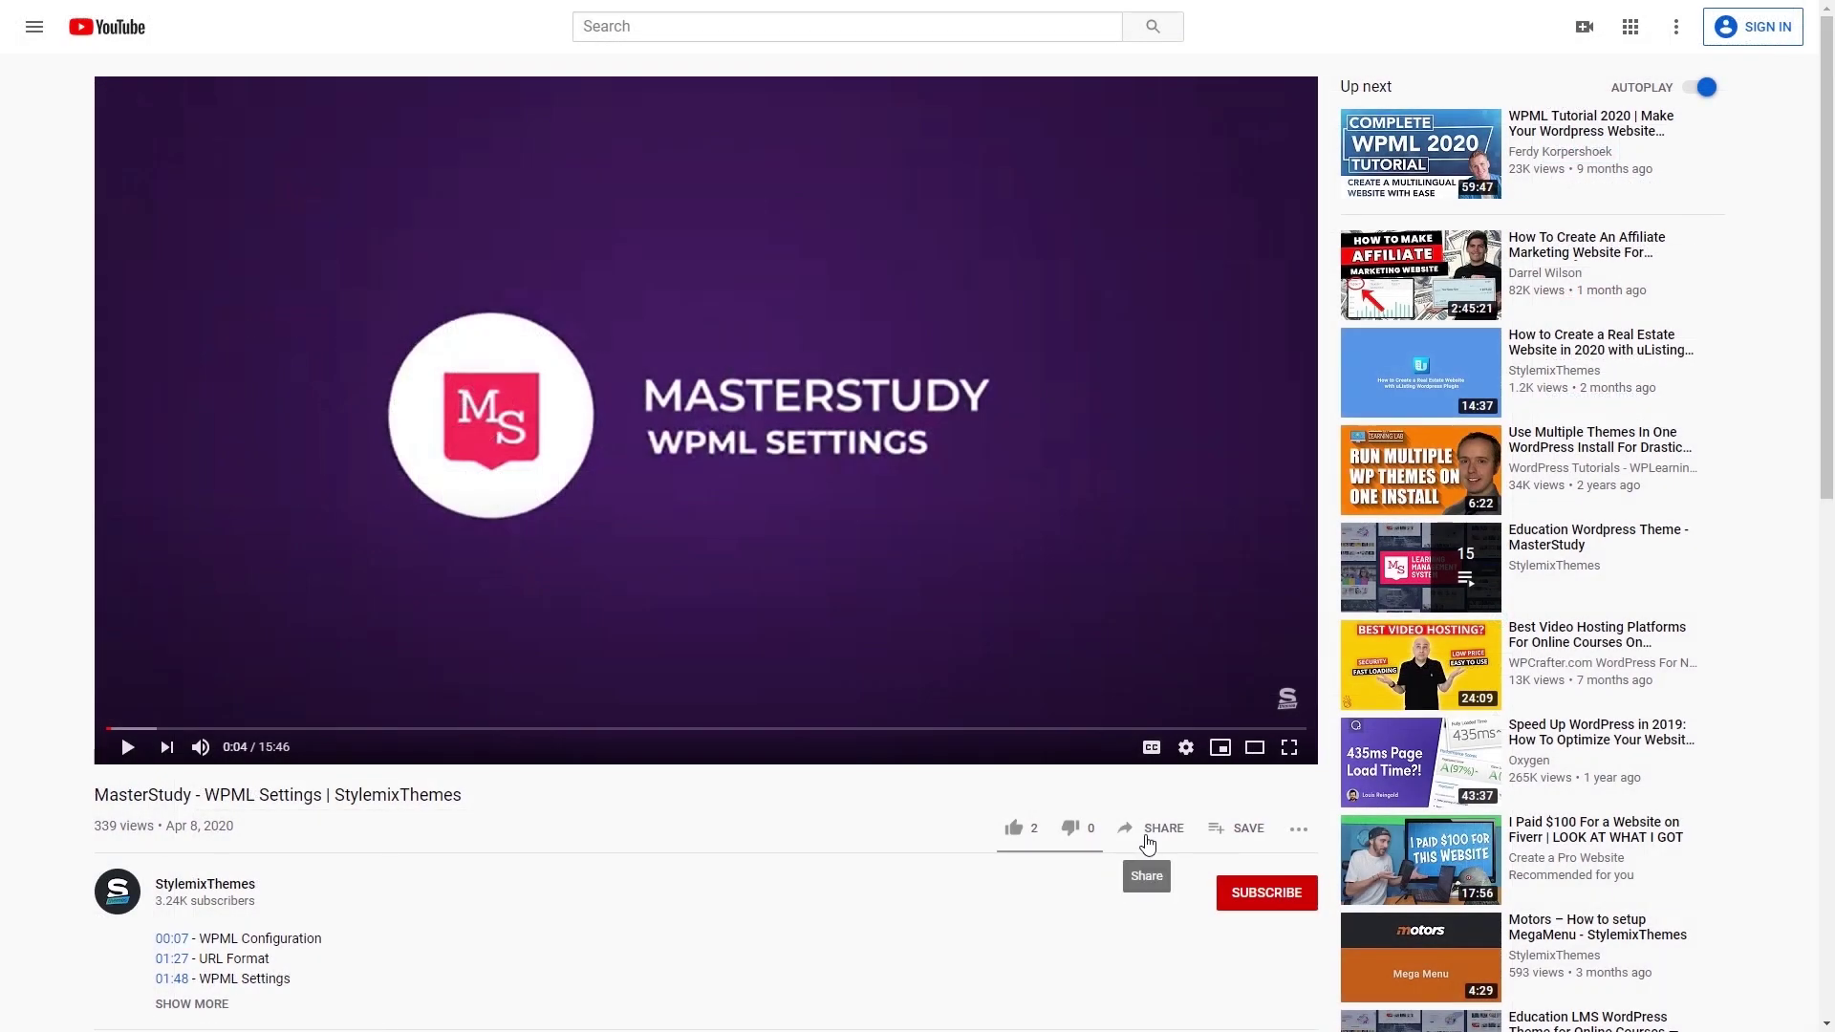
Open the embed code of the MasterStudy - WPML Settings video on YouTube and select it for copying.
left_click(1145, 834)
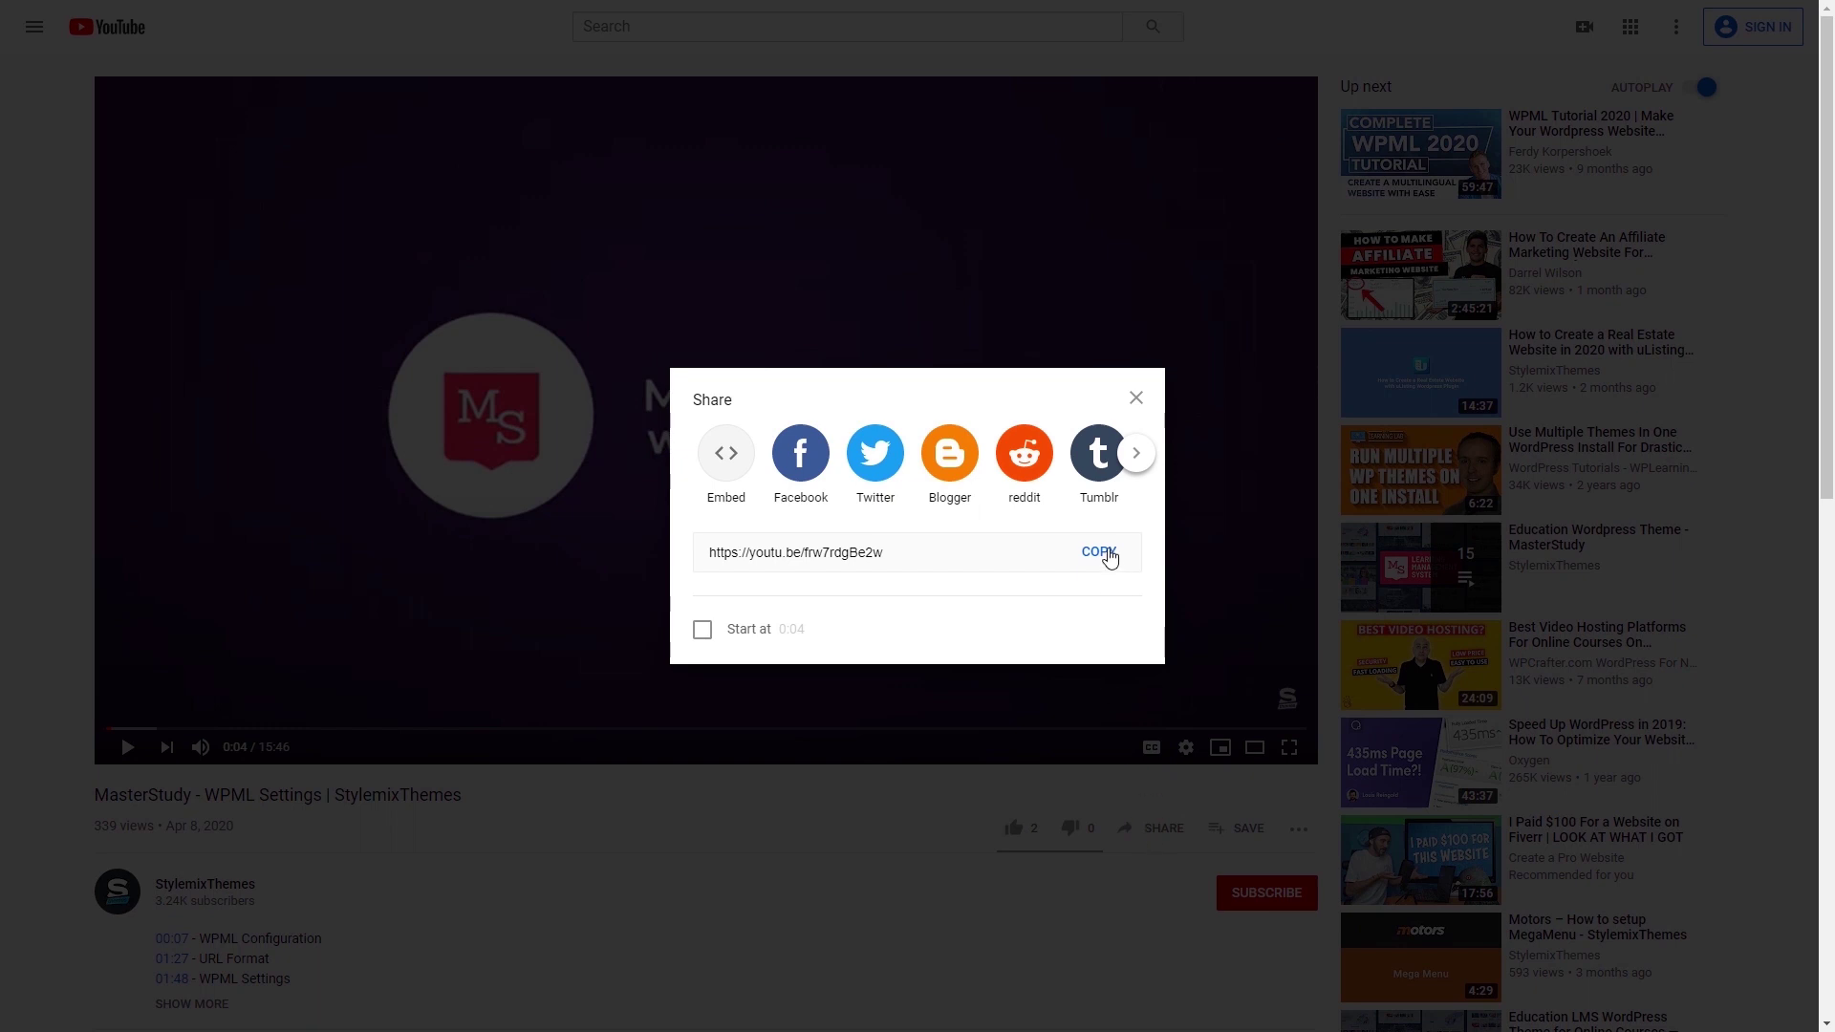
left_click(726, 473)
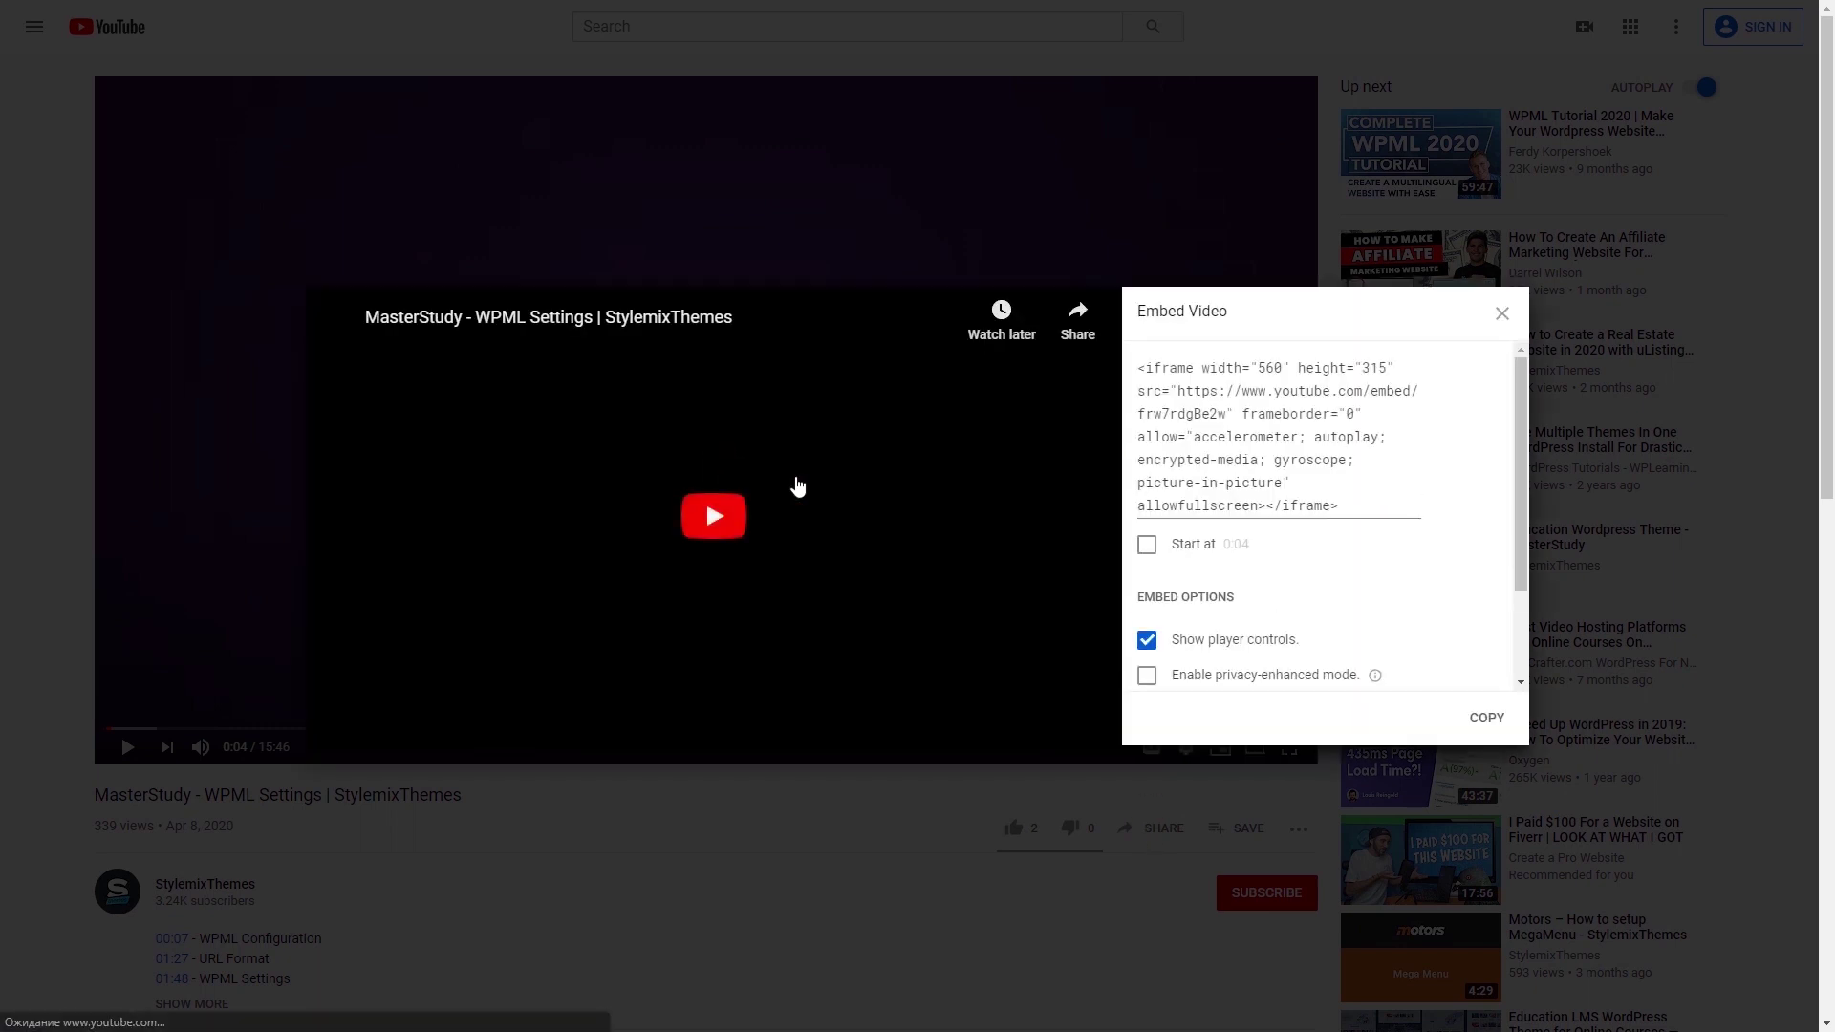
left_click(1375, 514)
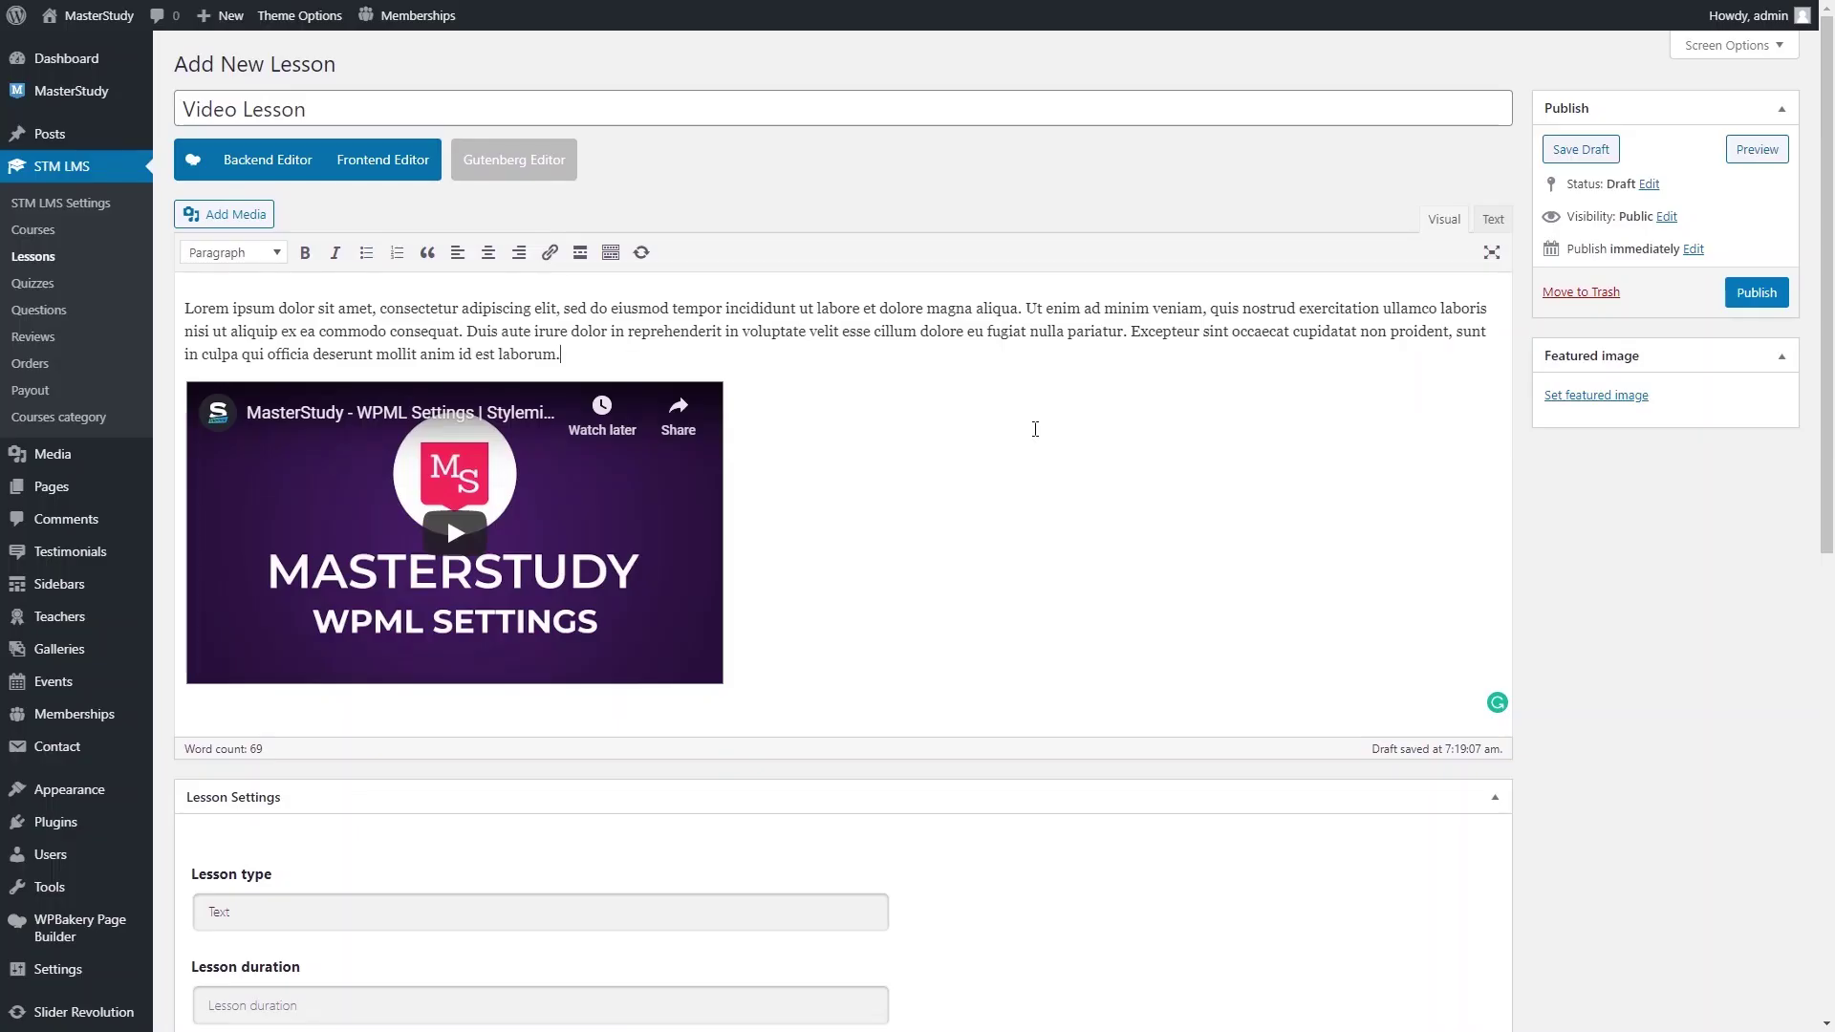
Set the lesson type of Video Lesson to Video and open its lesson duration for editing.
scroll(1035, 429, "down", 4)
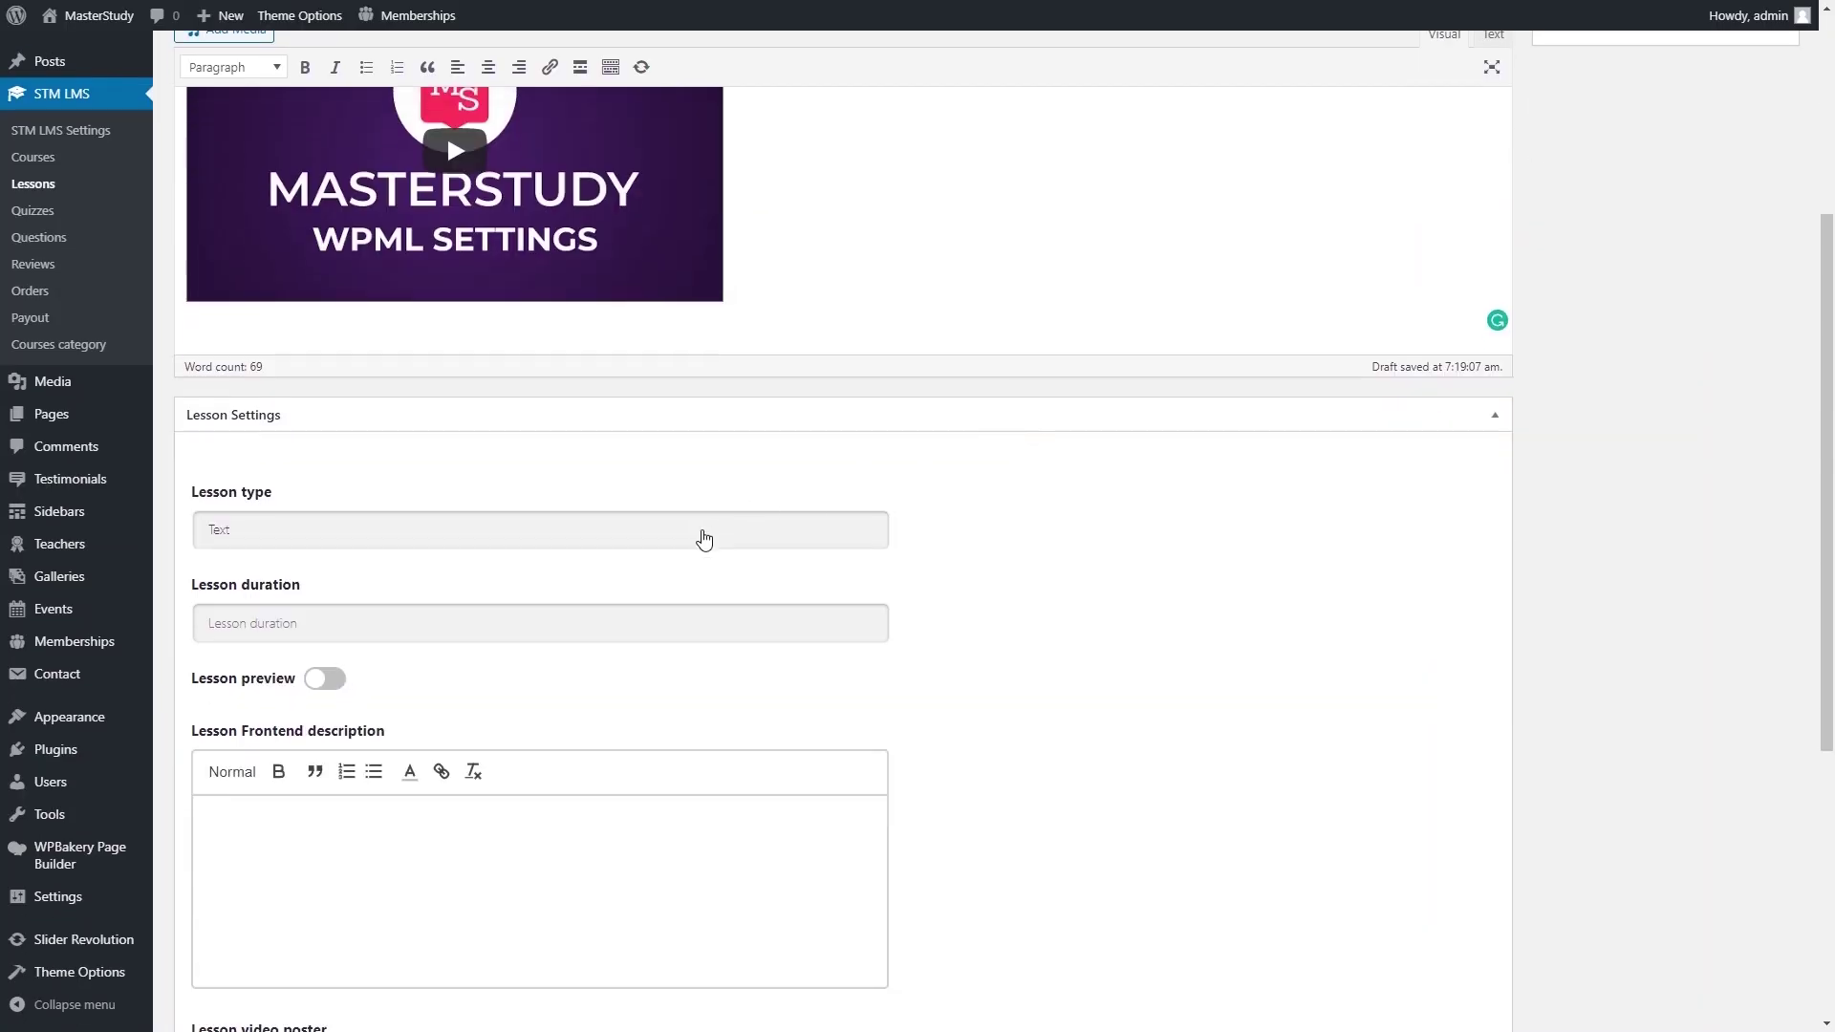
left_click(685, 535)
left_click(668, 582)
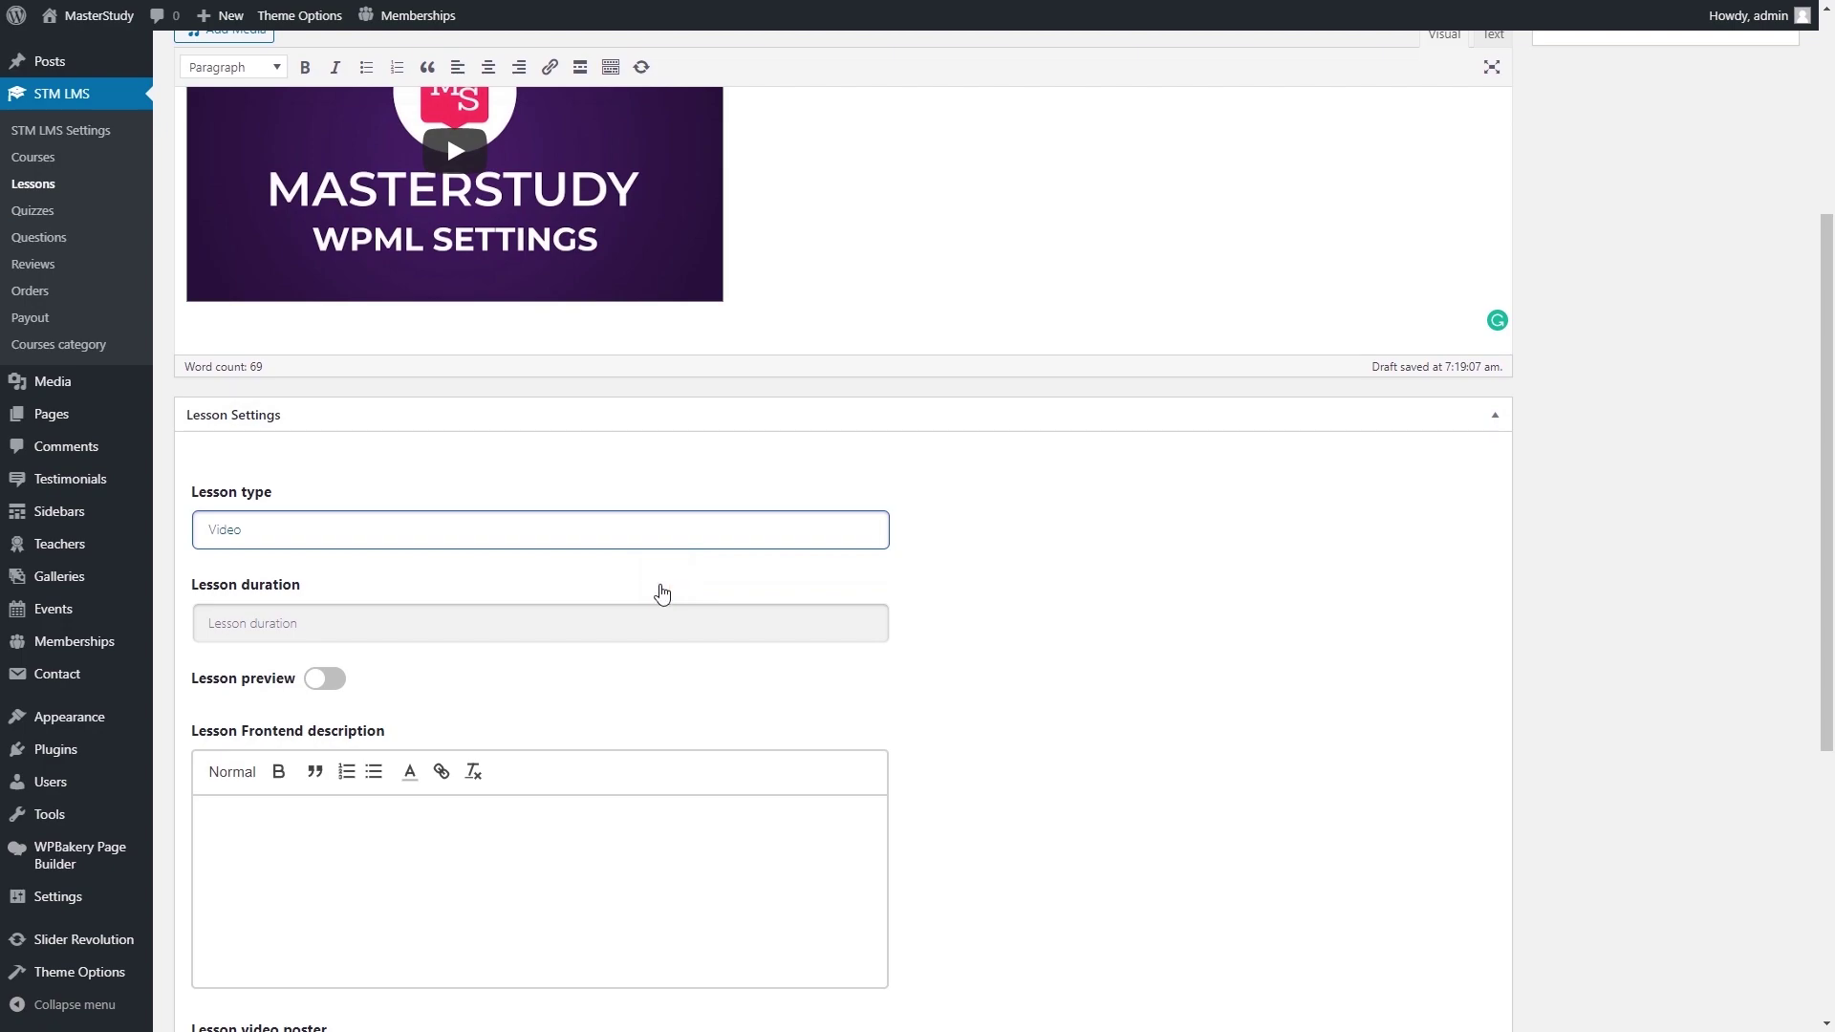
left_click(620, 621)
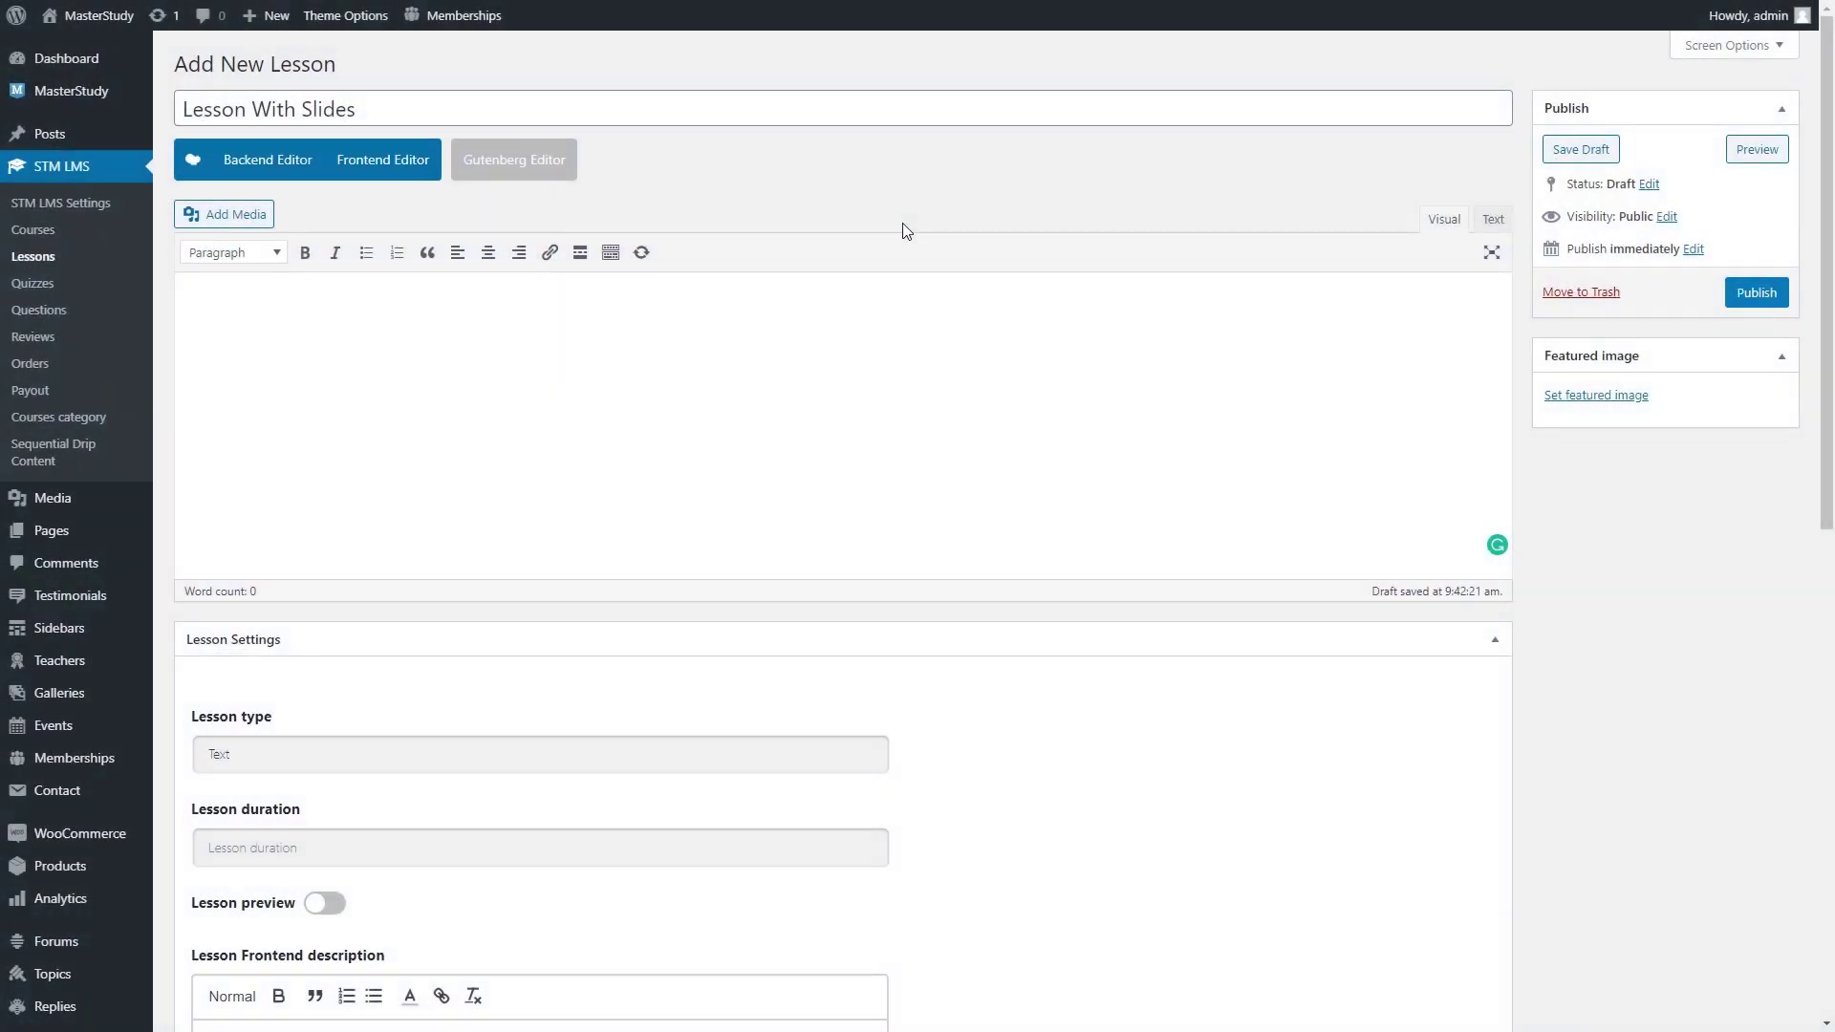
Enter the 595 by 700 SlideShare iframe code for embed_code/key/ycHKVaPdSnP92m as Lesson With Slides' content and set its lesson type to Slide.
left_click(1490, 220)
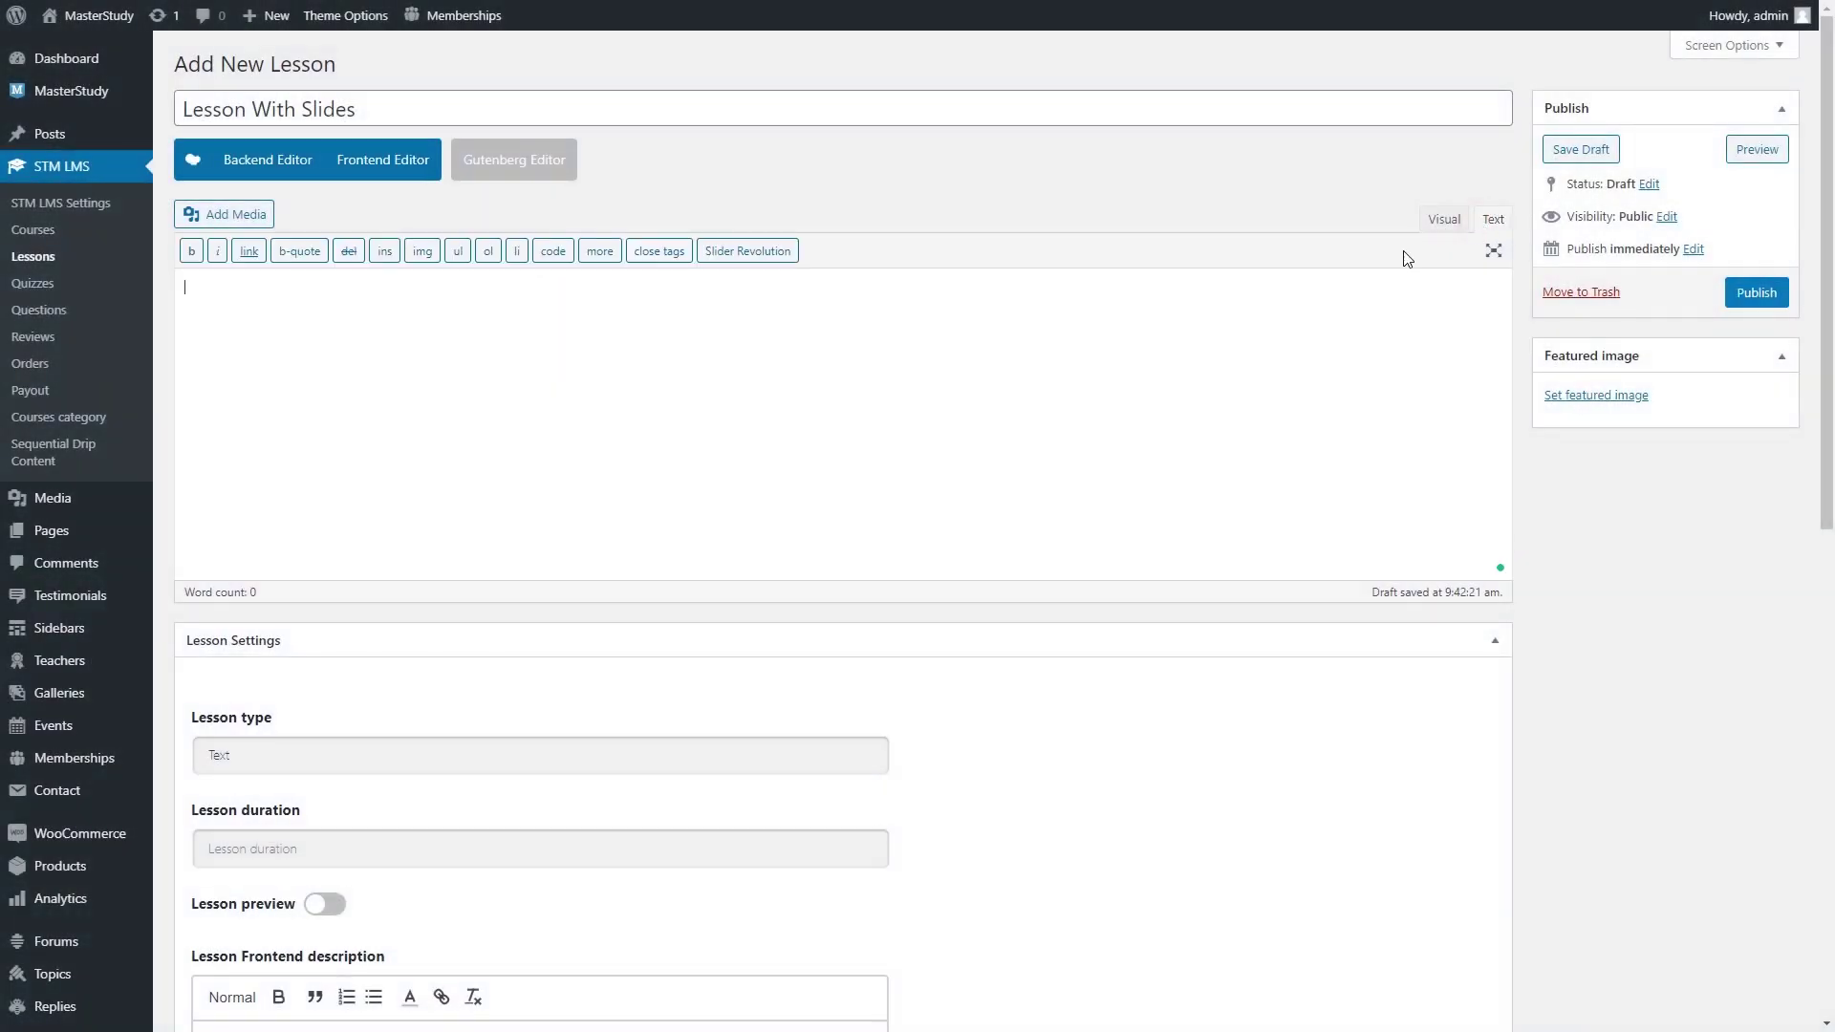
type("<iframe style=\"border: 1px solid #CCC; border-width: 1px; margin-bottom: 5px; max-width: 100%;\" src=\"//www.slideshare.net/slideshow/embed_code/key/ycHKVaPdSnP92m\" width=\"595\" height=\"700\" frameborder=\"0\" marginwidth=\"0\" marginheight=\"0\" scrolling=\"no\" allowfullscreen=\"allowfullscreen\"> </iframe>")
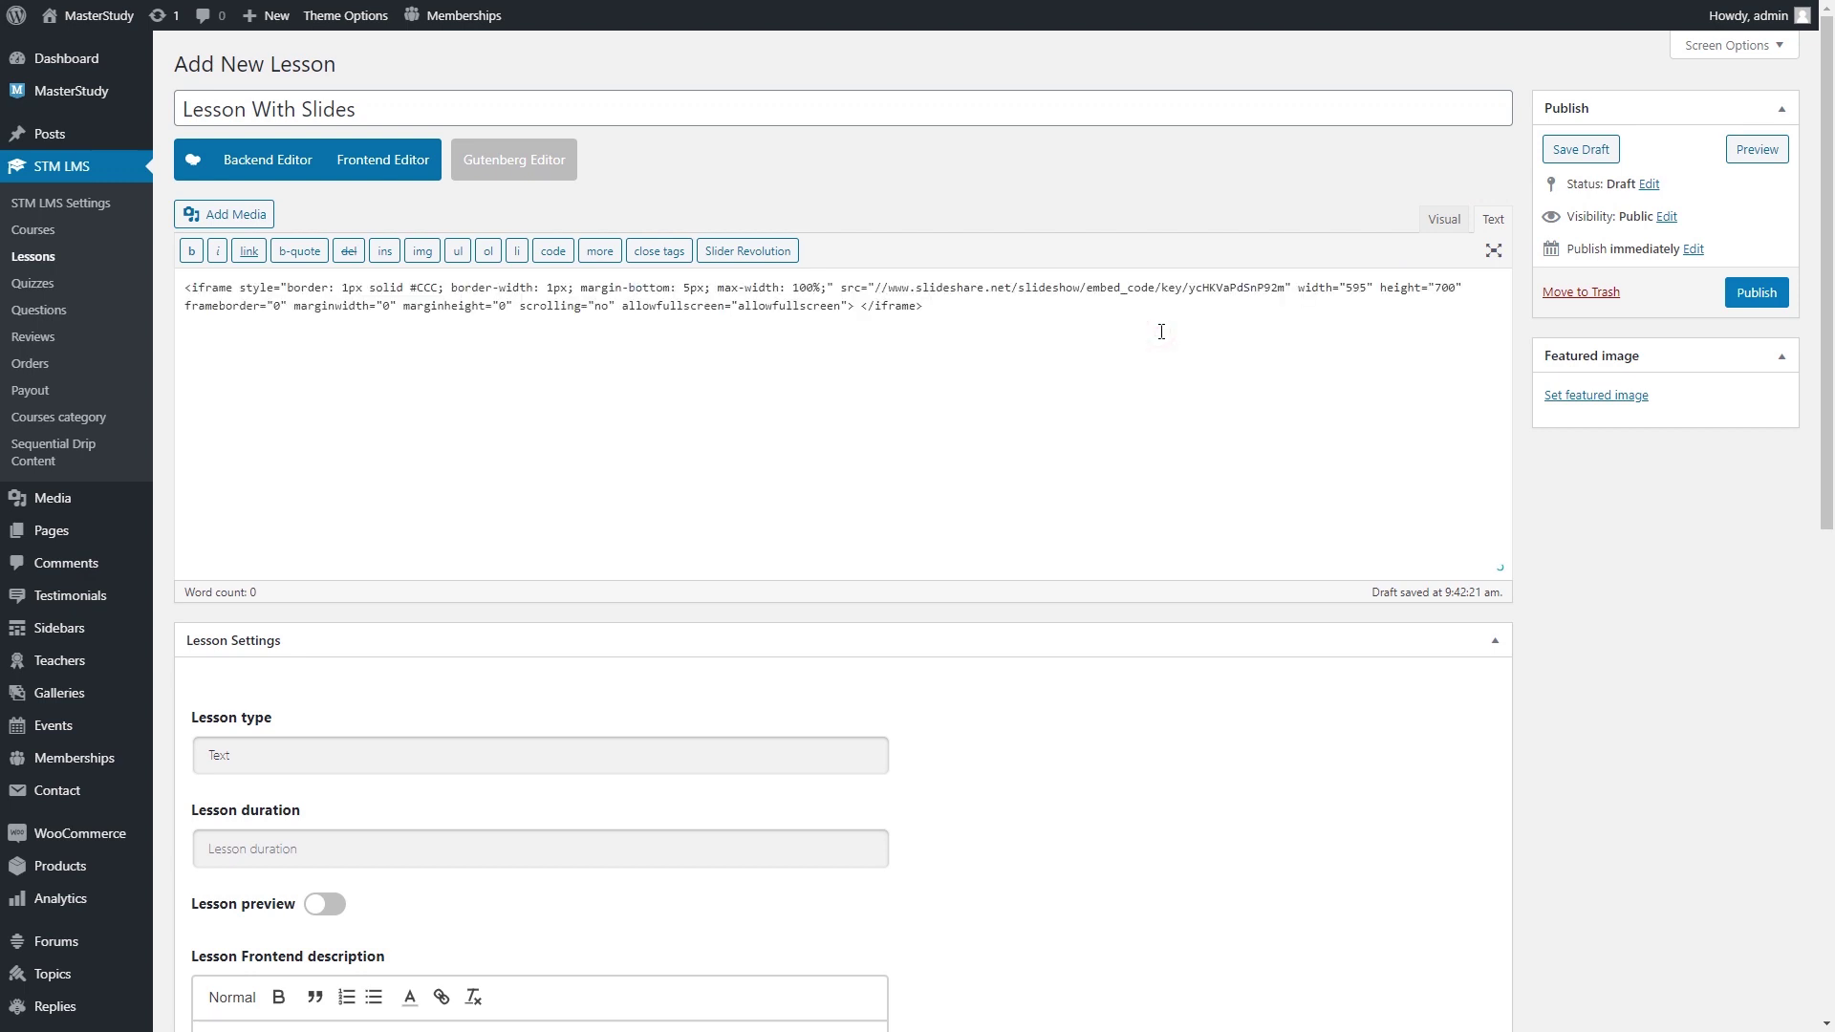
left_click(812, 755)
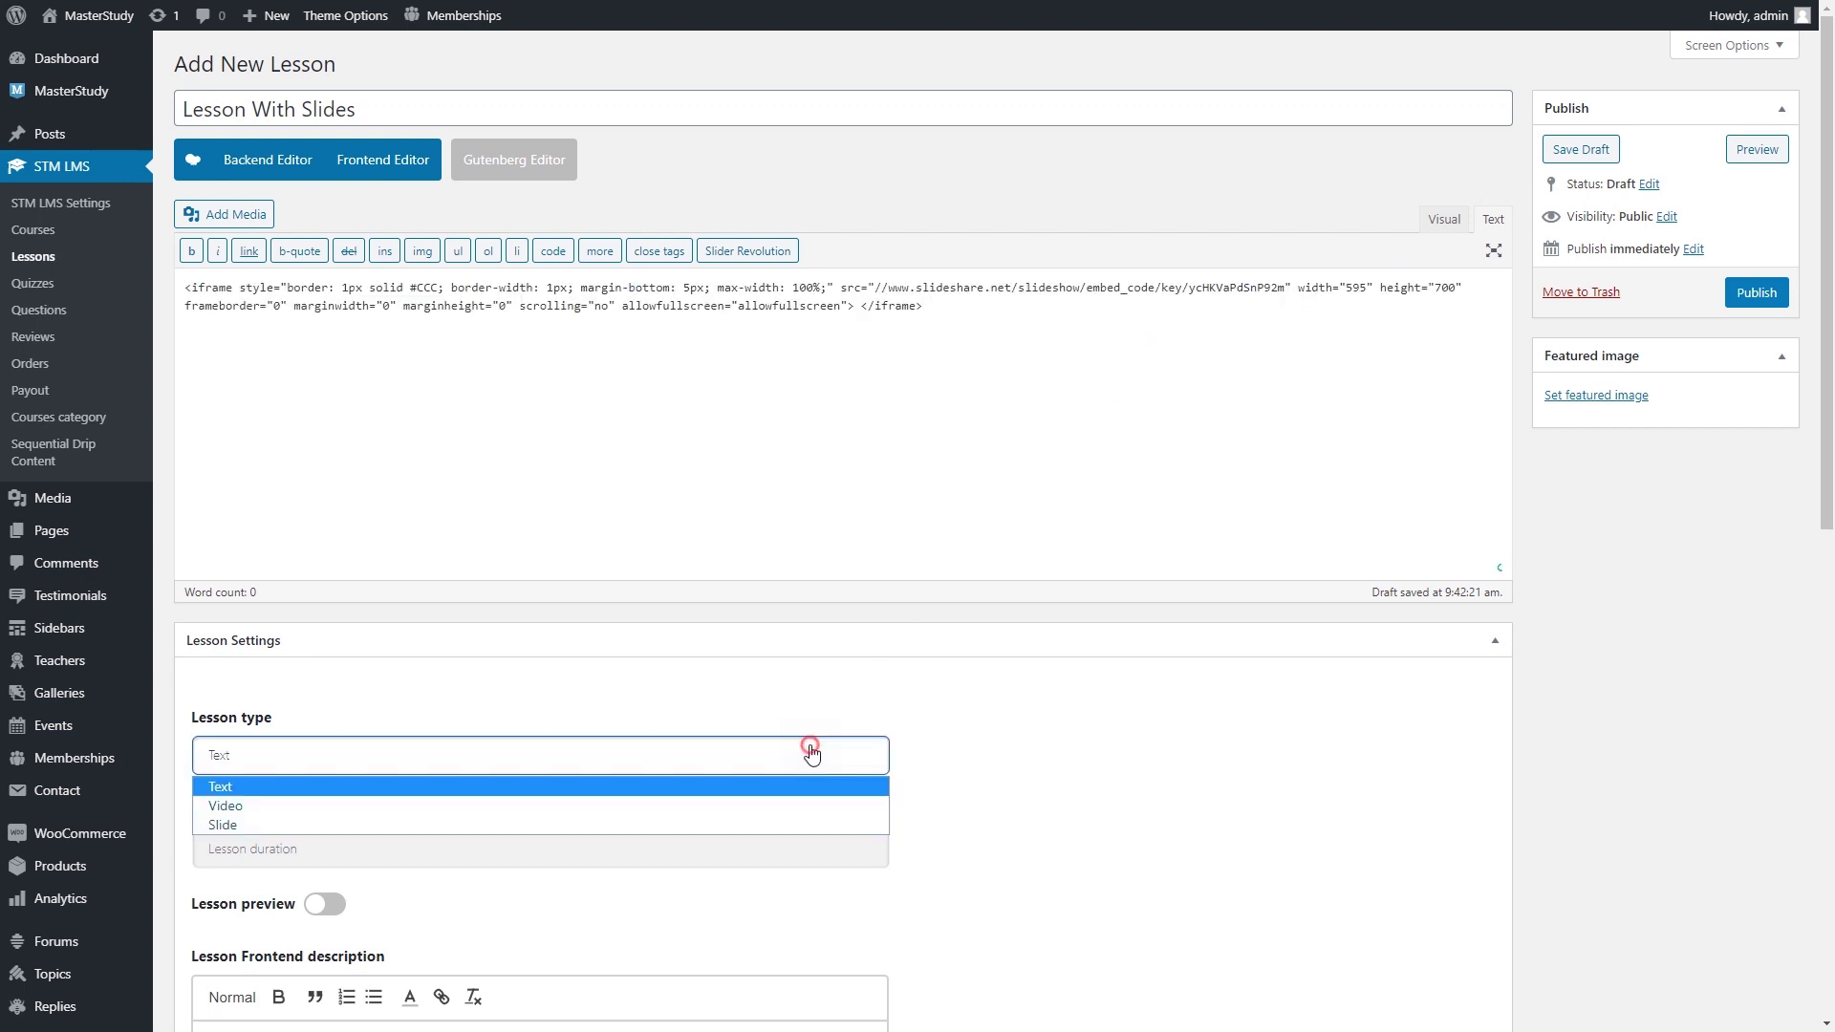
left_click(763, 826)
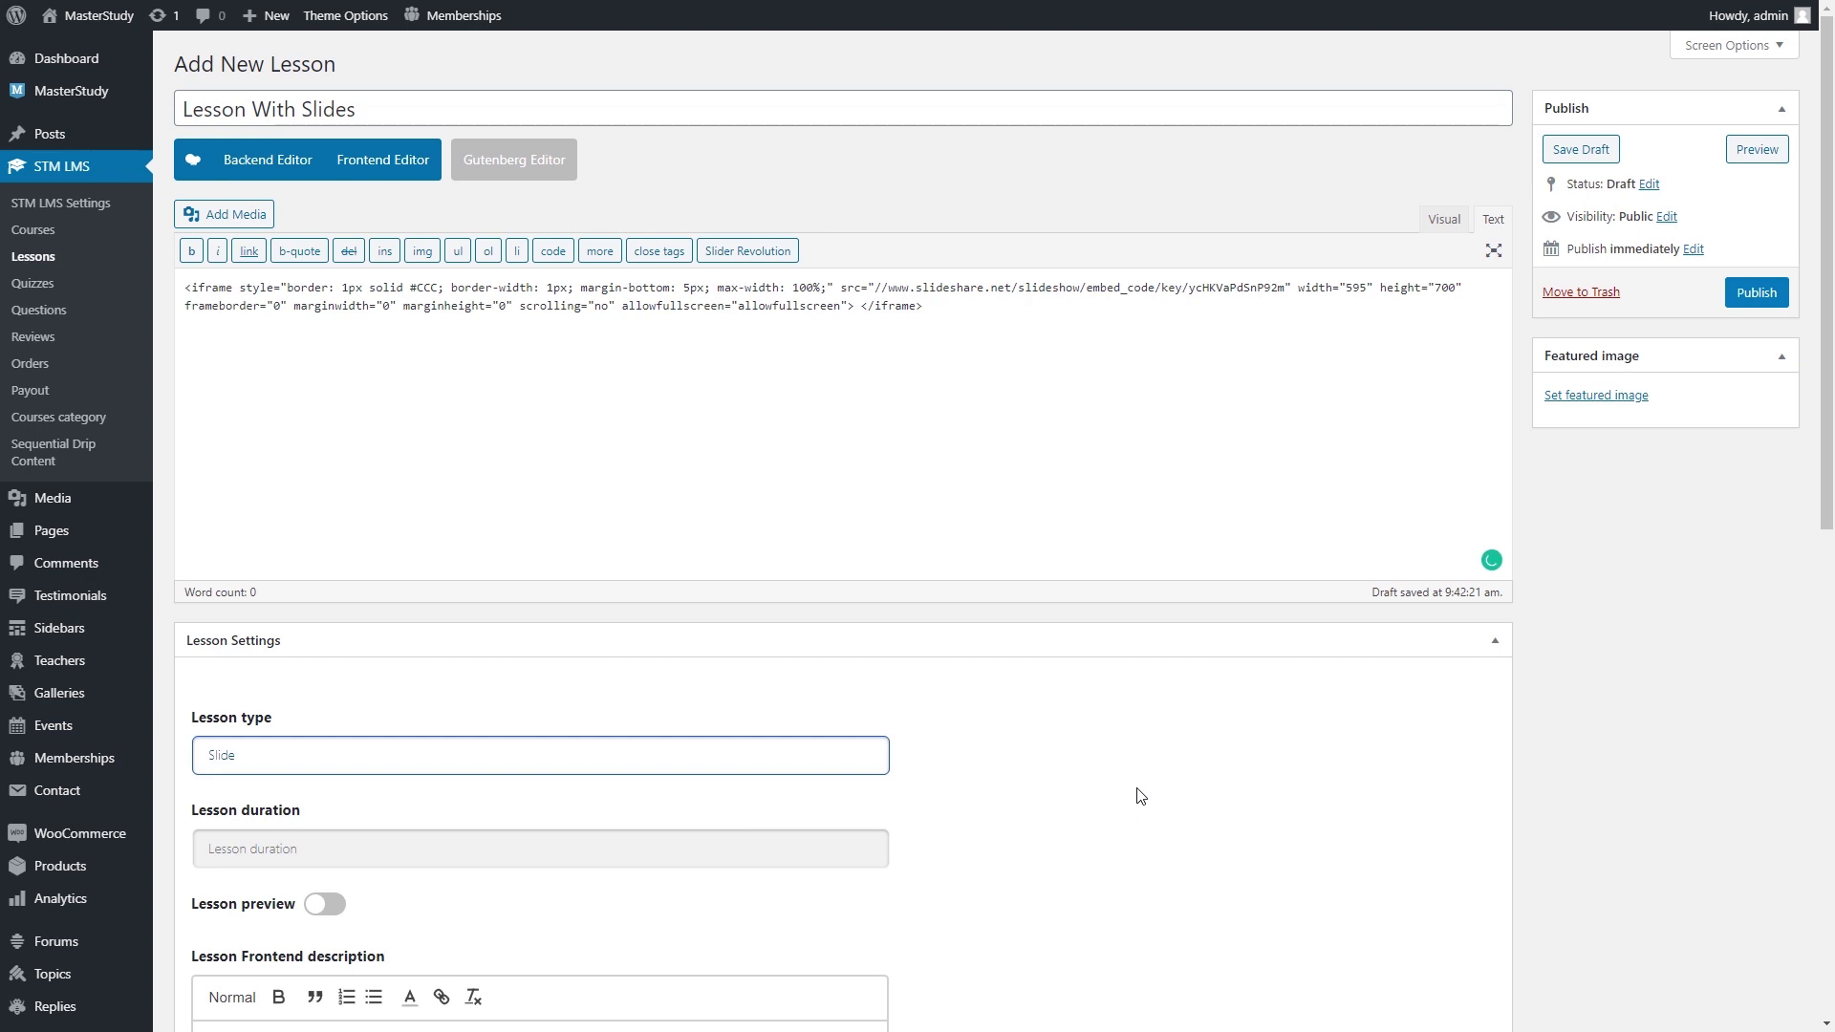
Publish Lesson With Slides and switch its content to the visual view.
left_click(1771, 284)
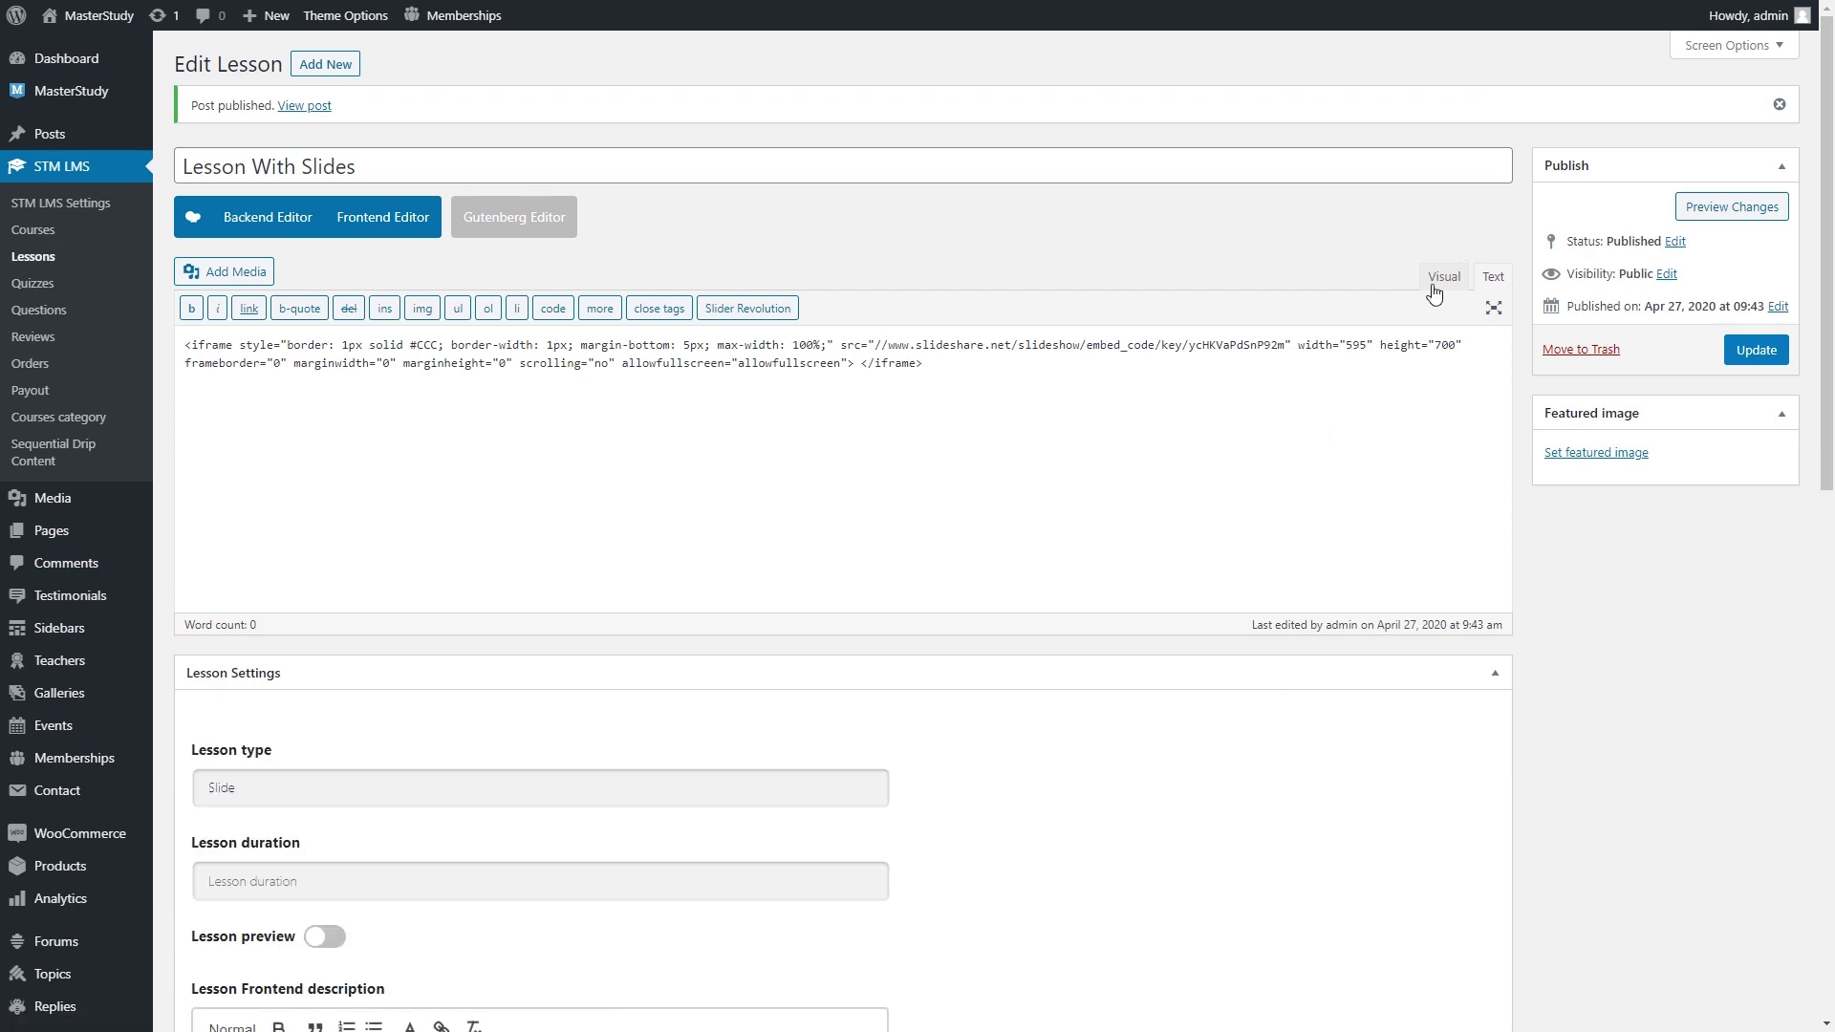
left_click(1444, 276)
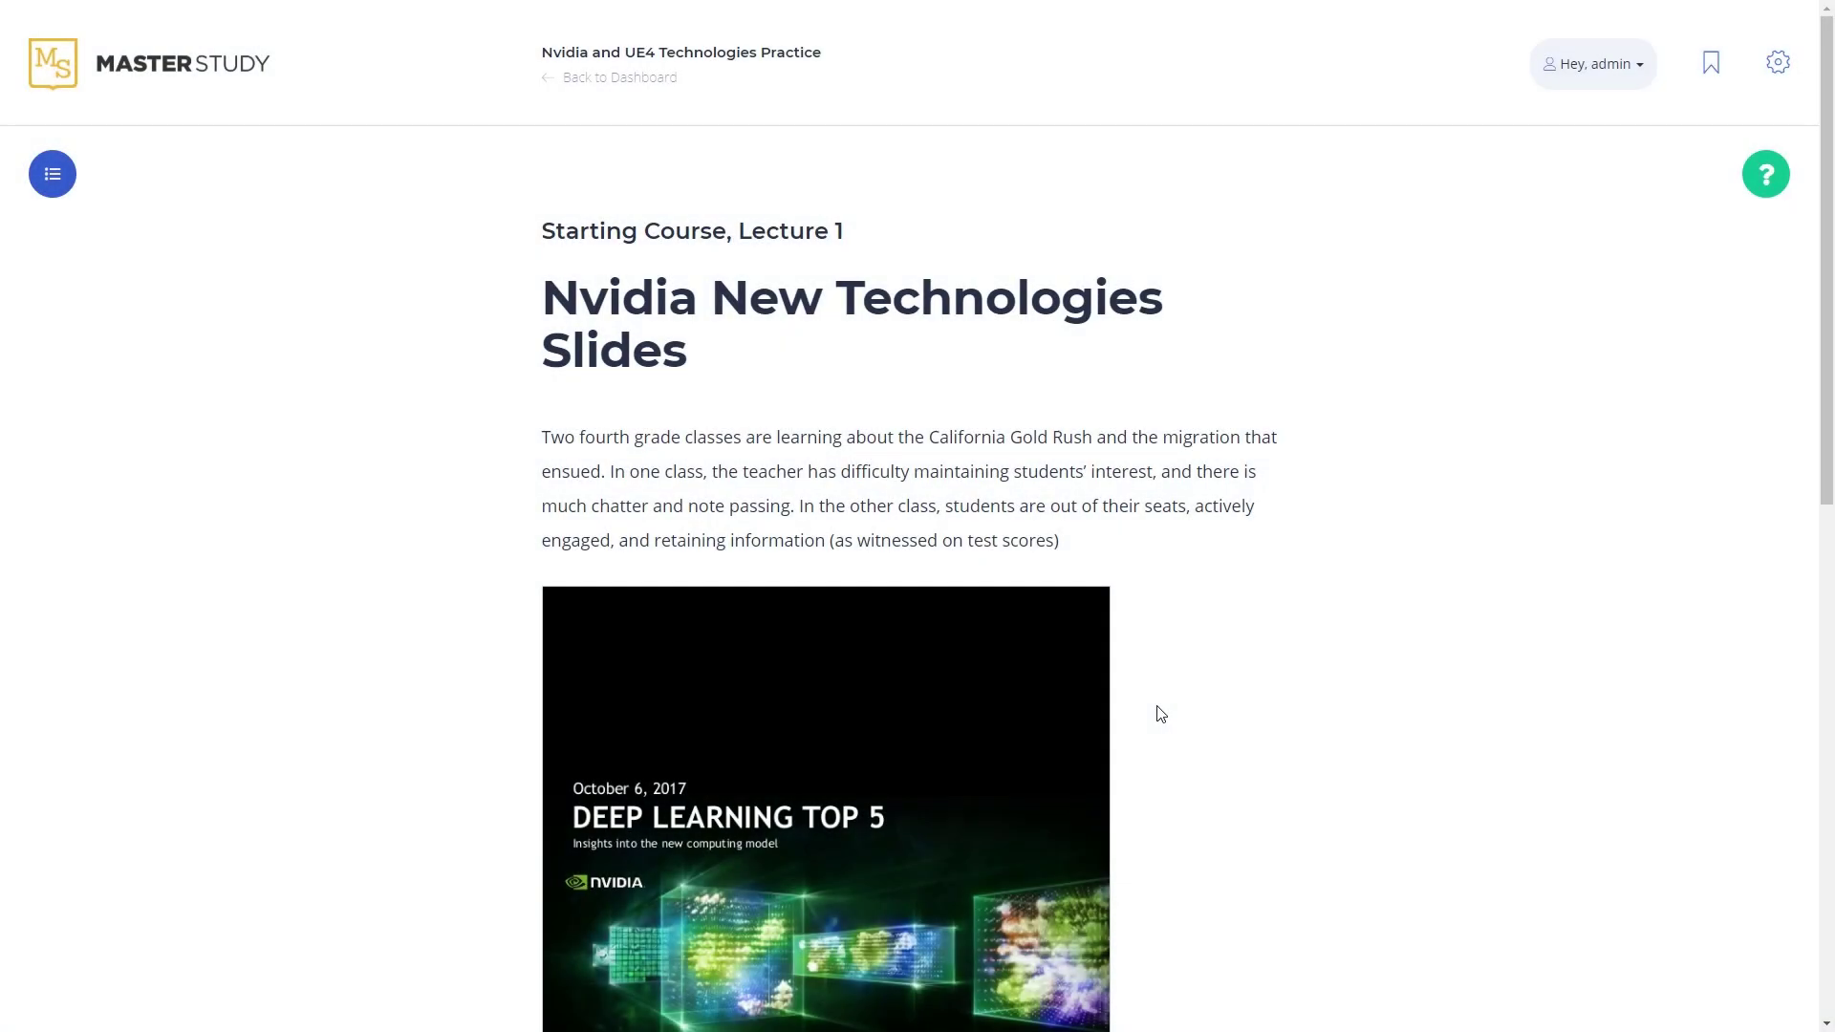
Look through the Nvidia New Technologies Slides lesson page and advance its embedded presentation by several slides.
scroll(1160, 715, "down", 4)
scroll(1160, 715, "down", 1)
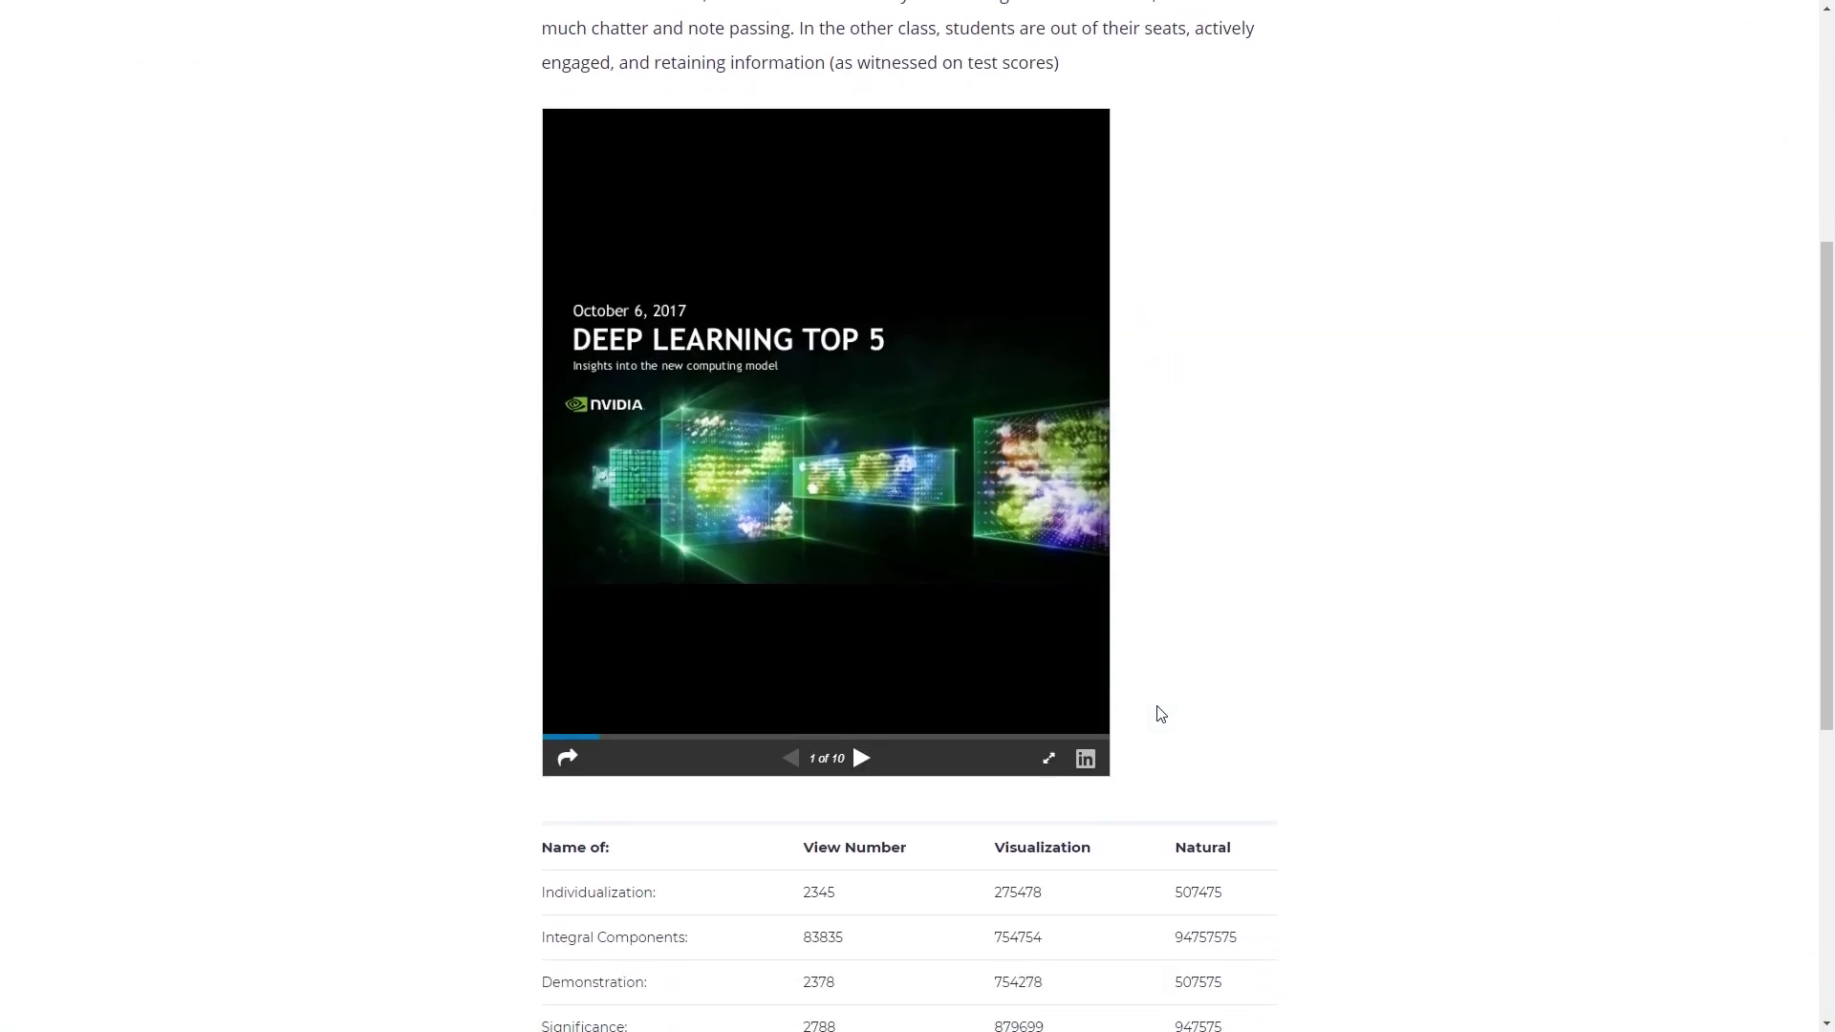
left_click(858, 760)
left_click(858, 760)
left_click(859, 759)
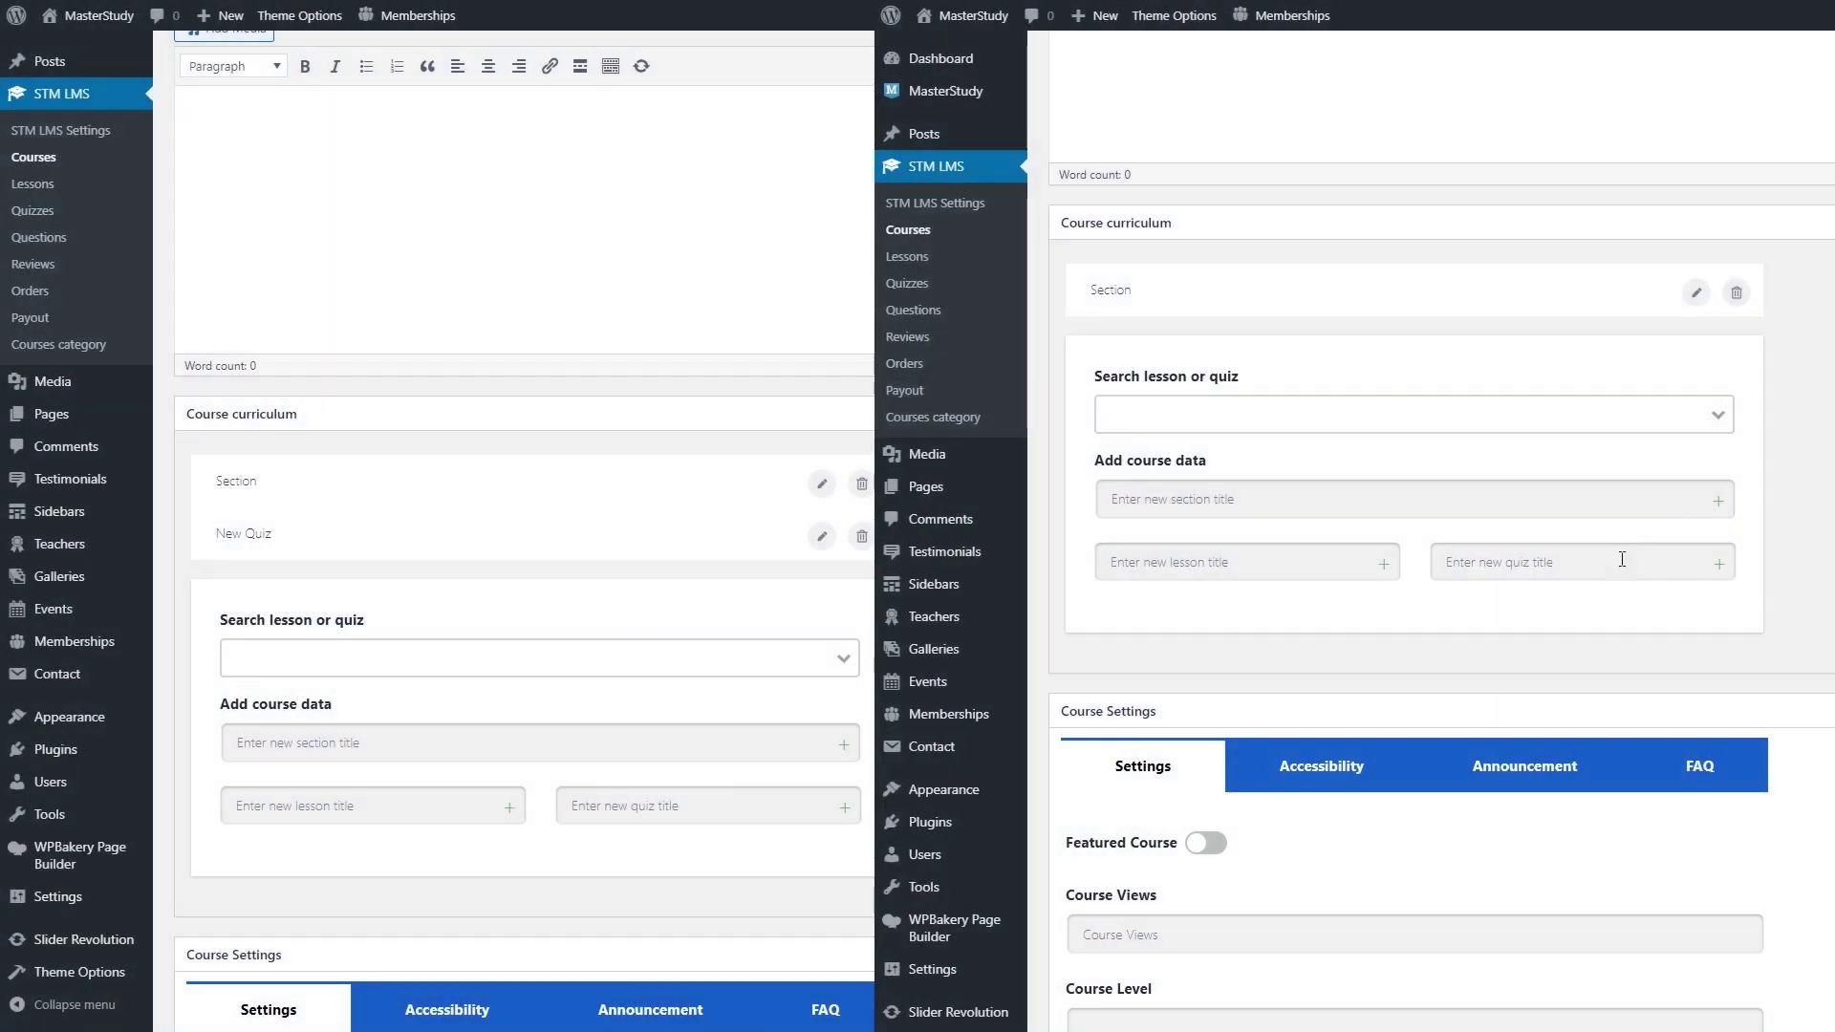
Show the list of quizzes and add a quiz titled New Quiz to the course curriculum.
left_click(49, 211)
type("New ")
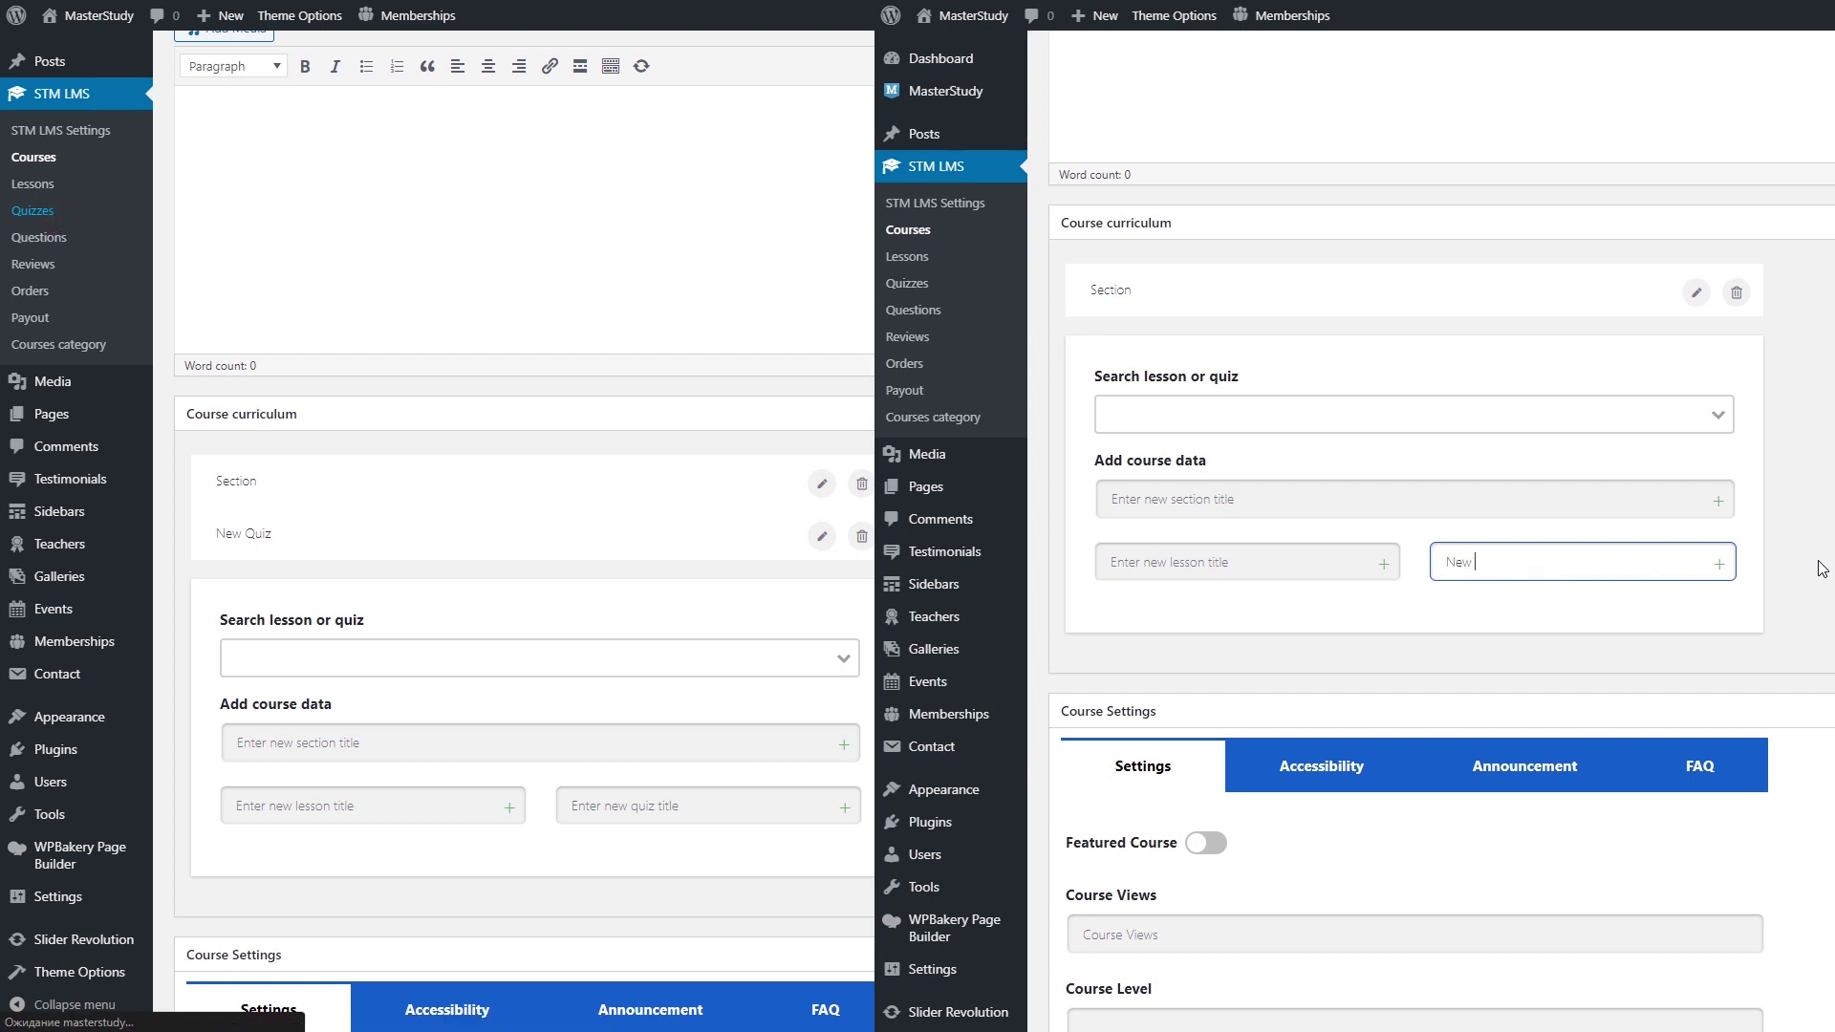
type("Quiz")
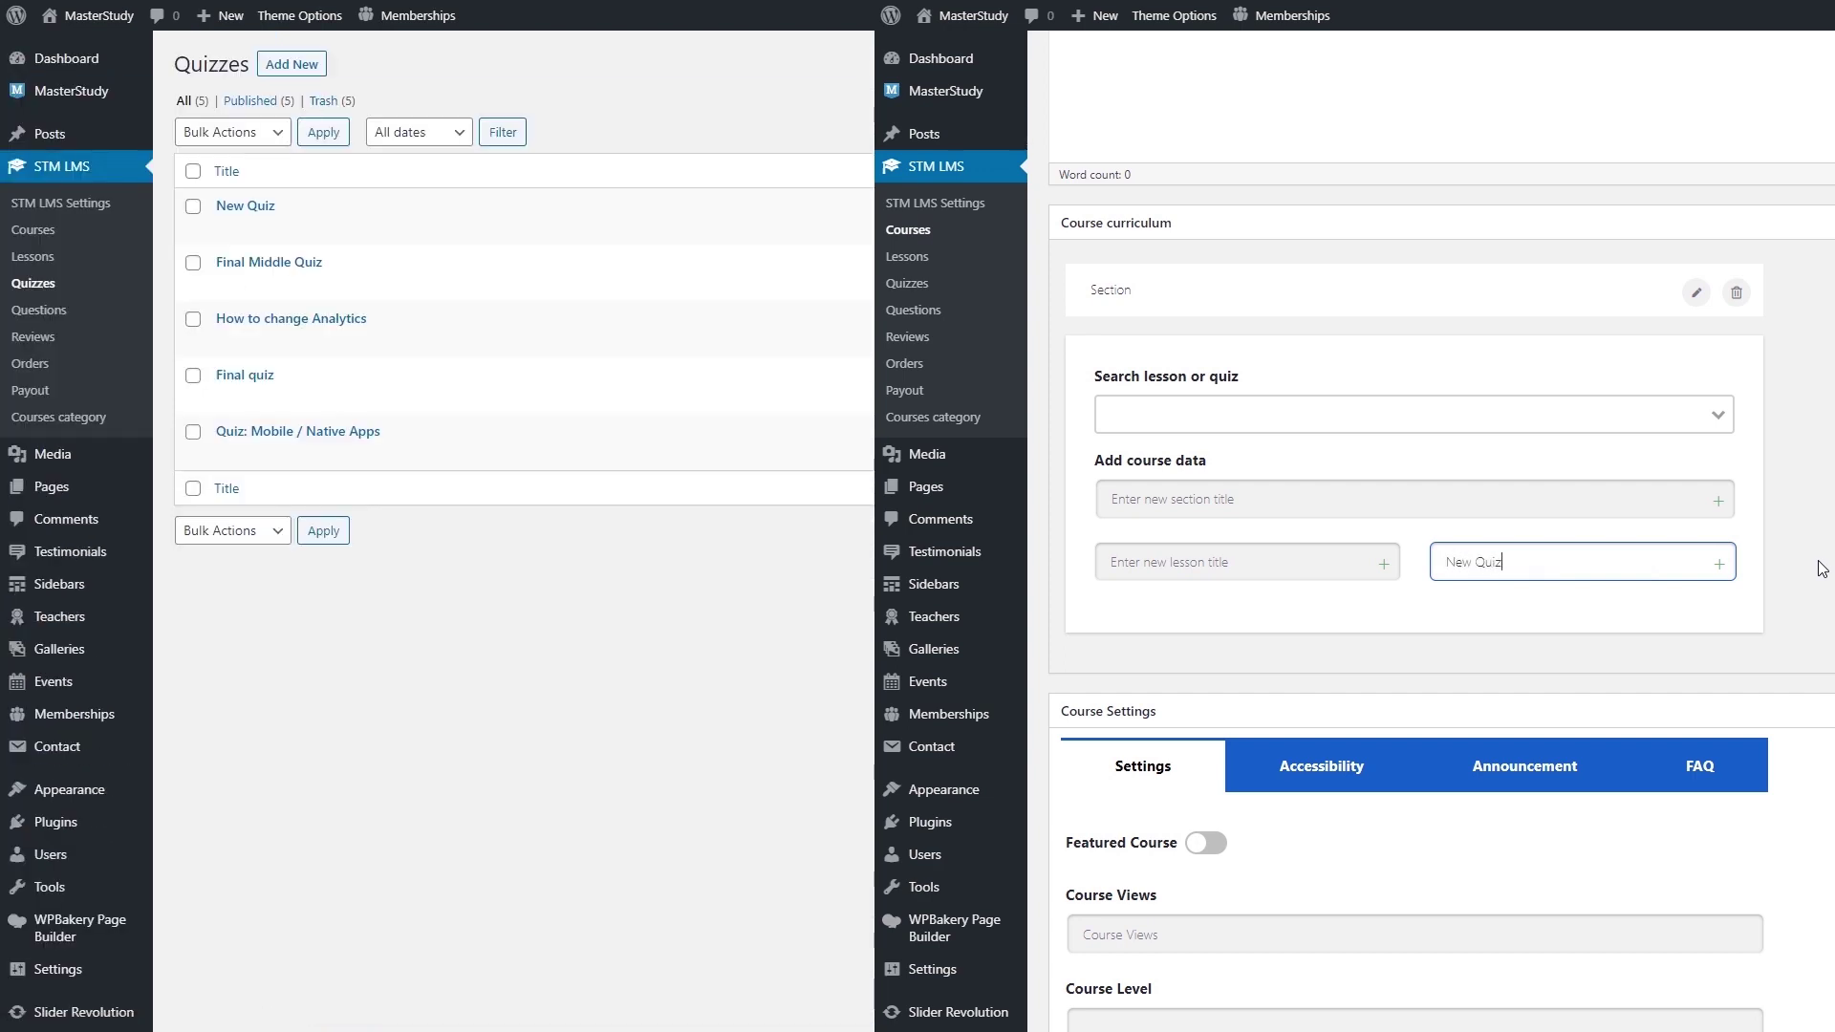
left_click(1719, 566)
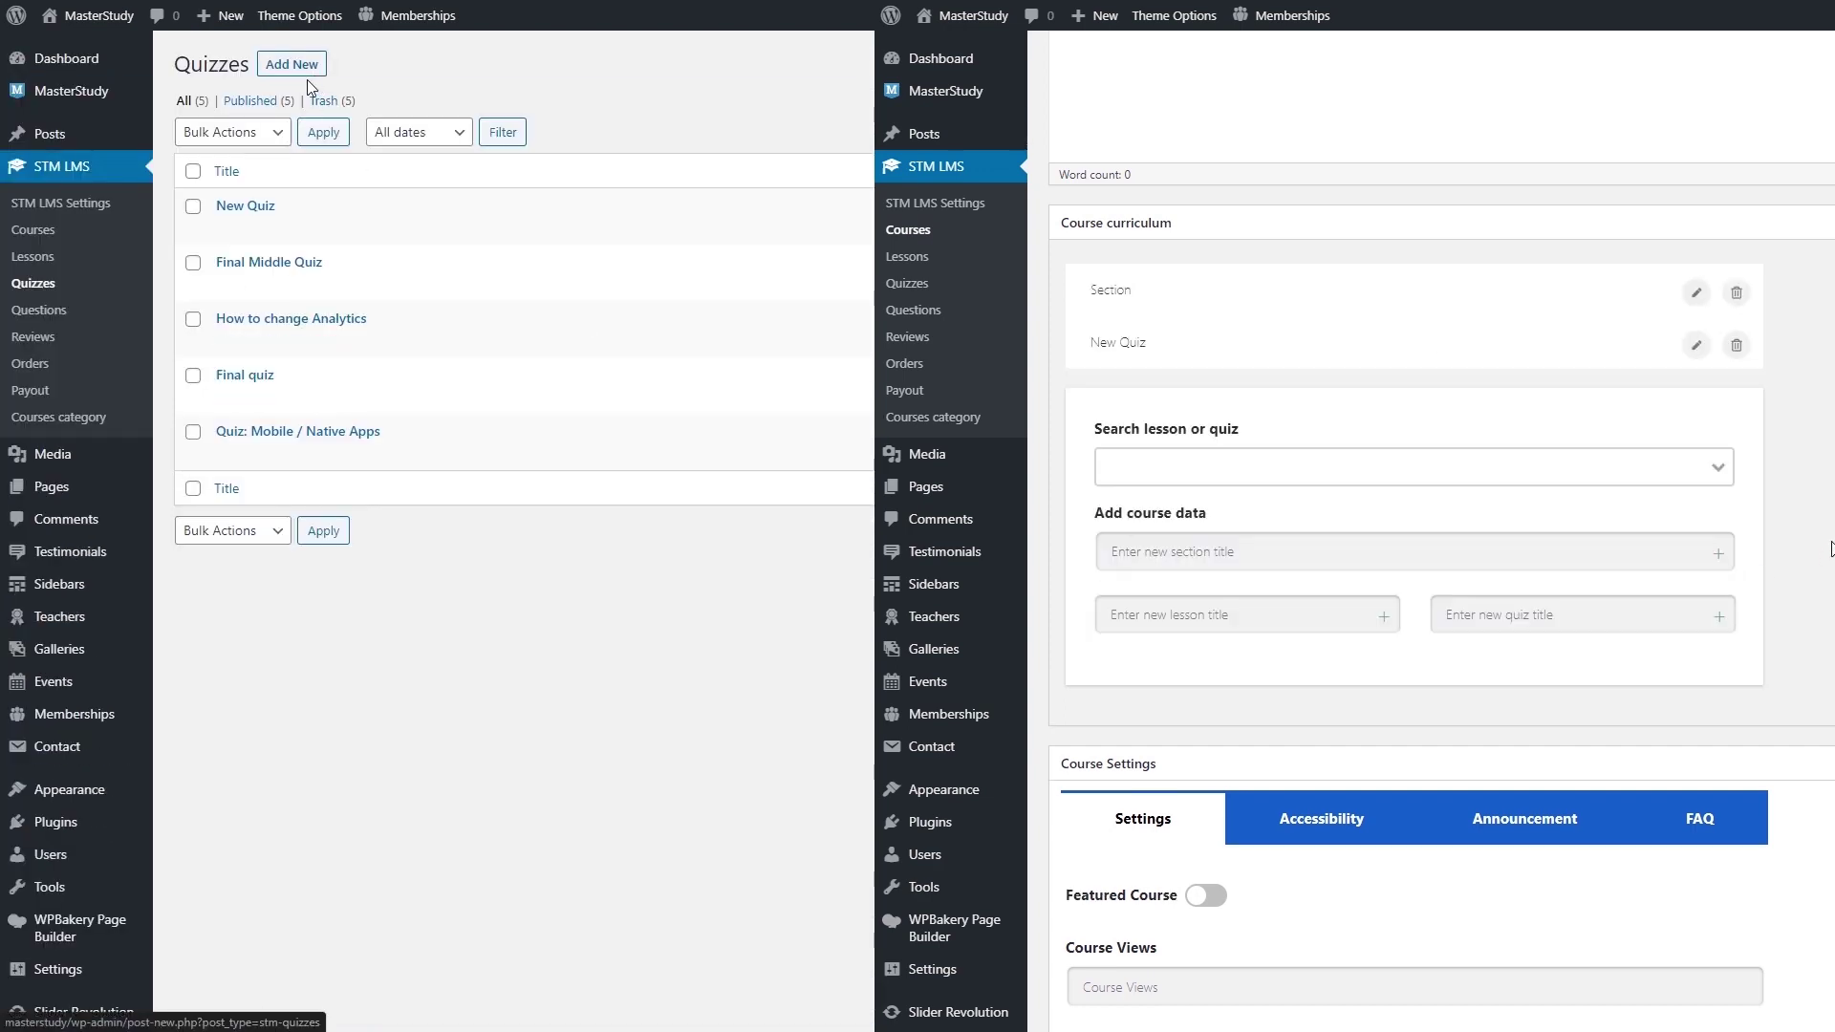
Open New Quiz for editing and fill its content with the Lorem ipsum paragraph.
left_click(1696, 345)
left_click(227, 229)
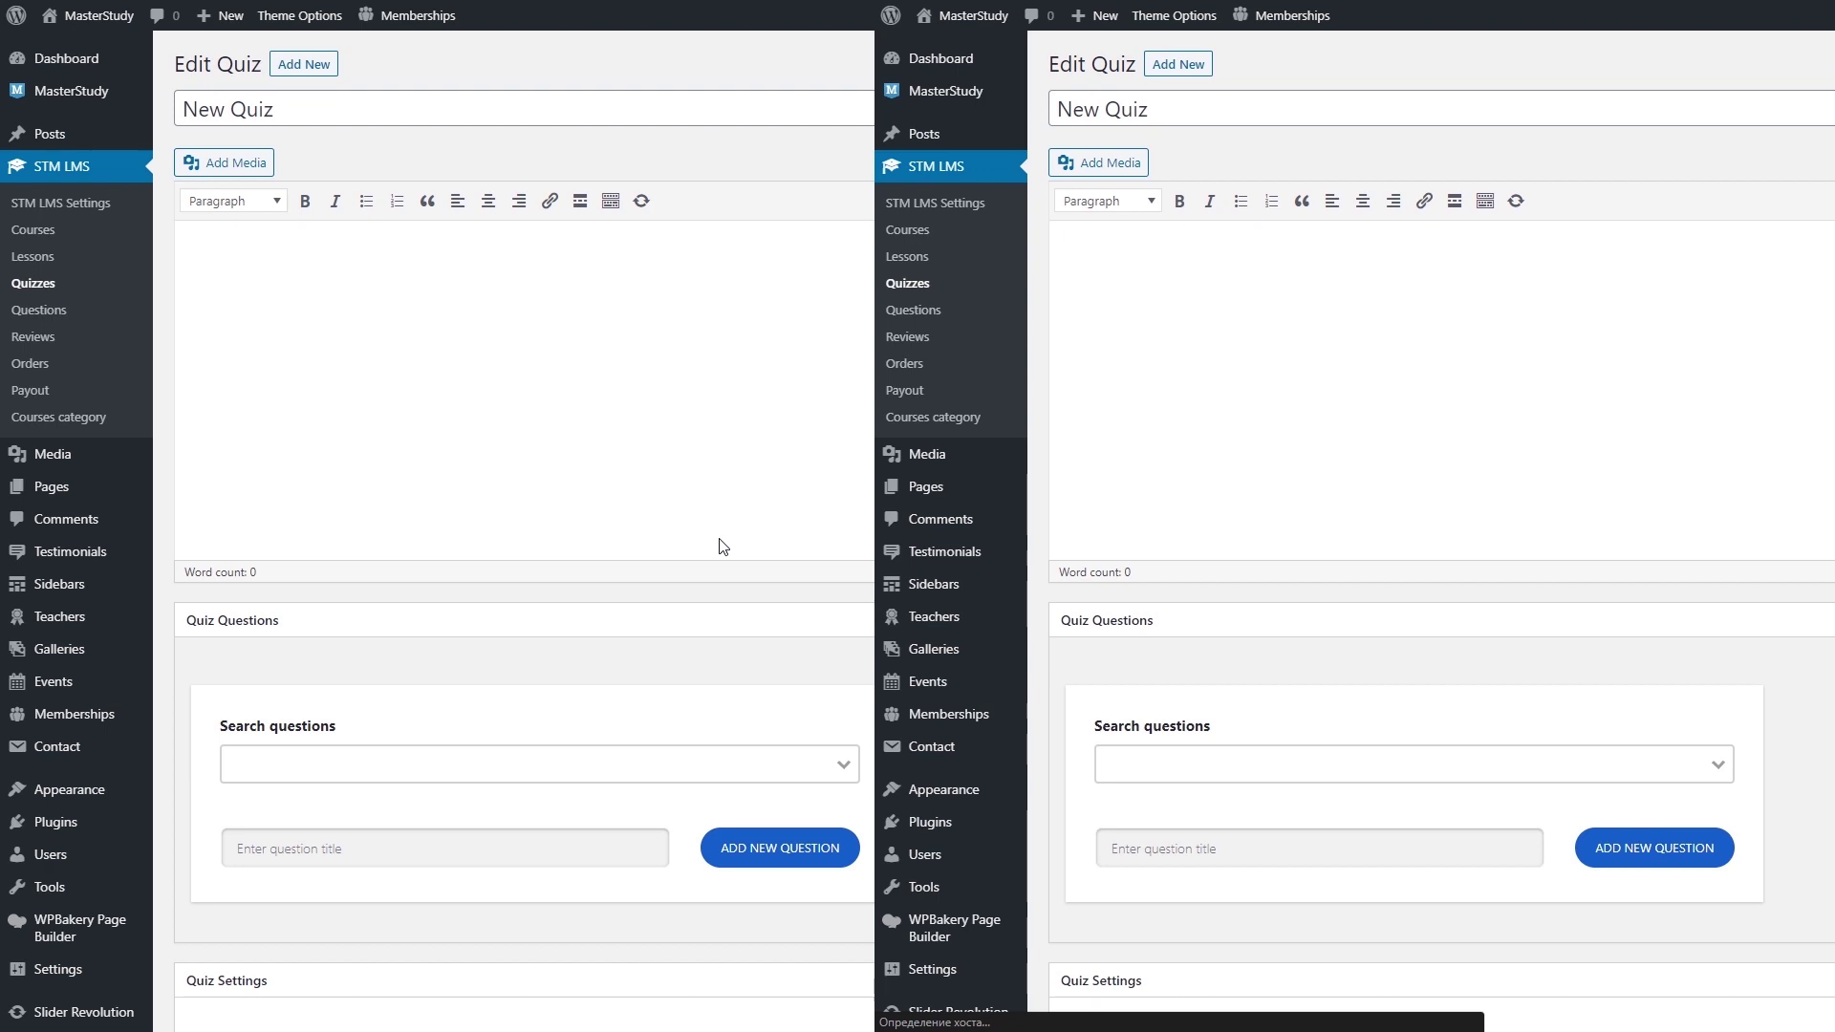
left_click(712, 176)
left_click(673, 319)
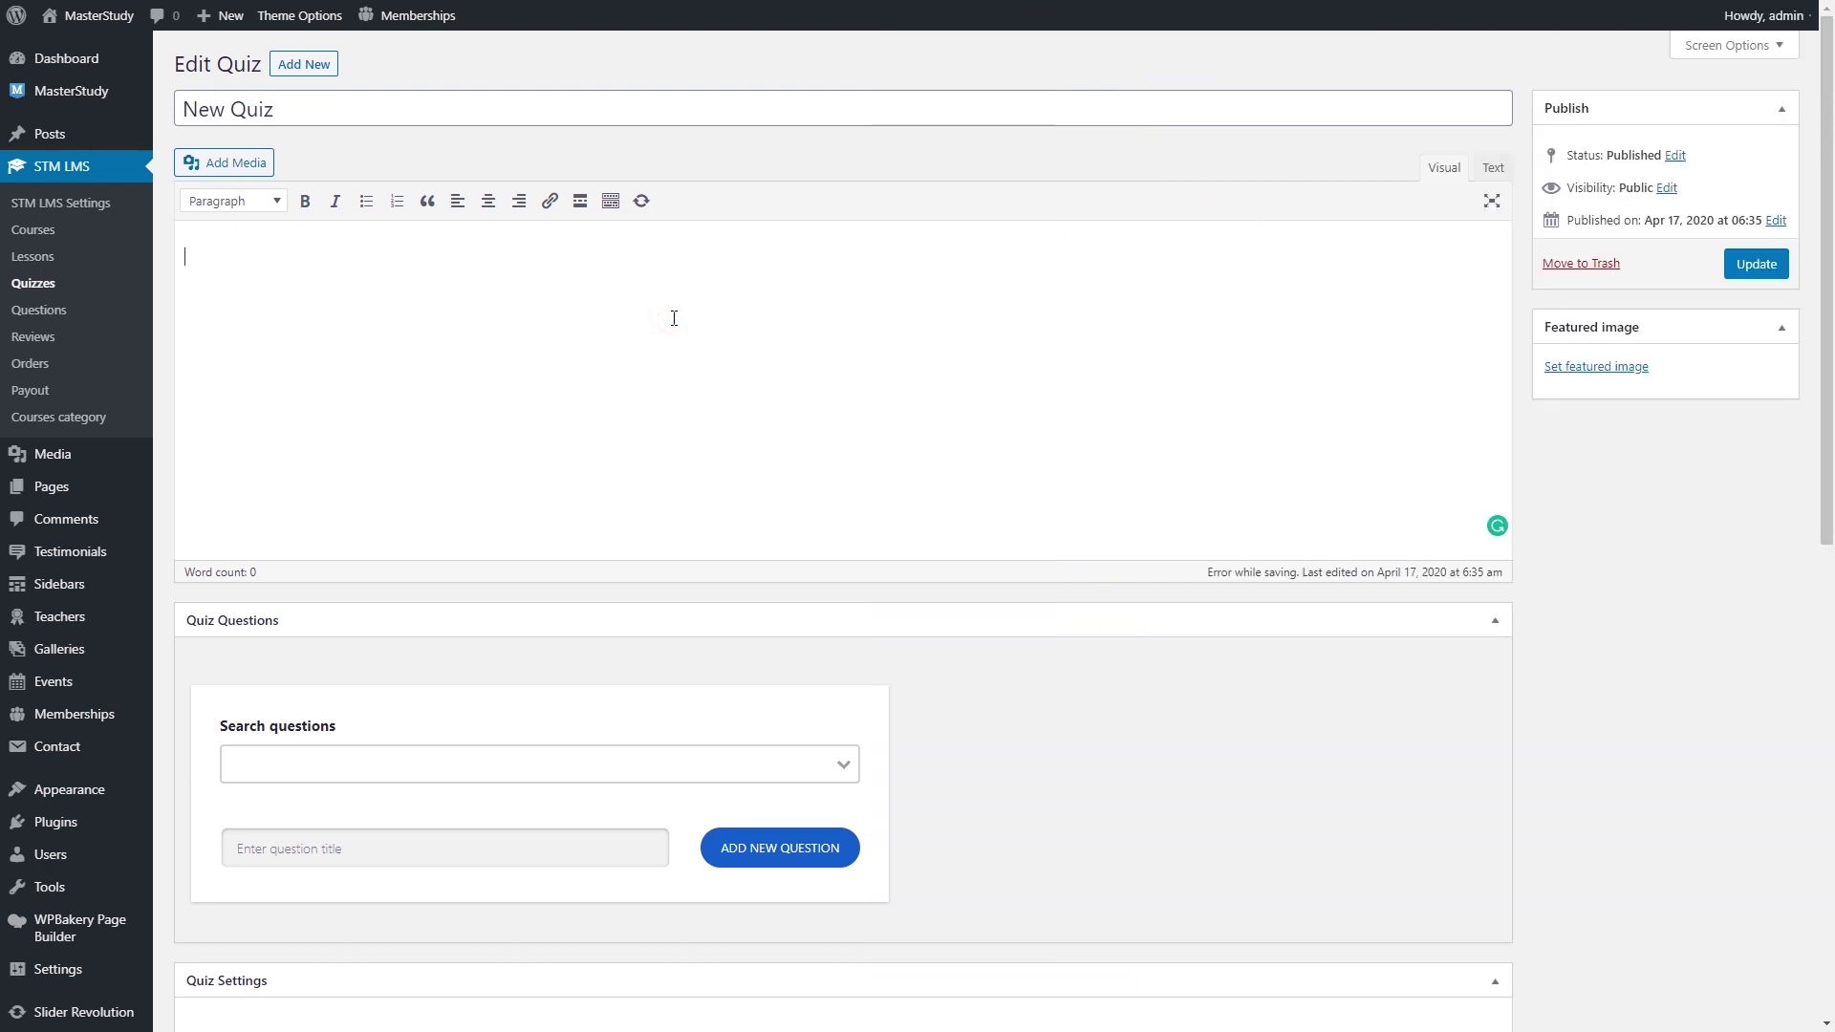
type("Lorem ipsum dolor sit amet, consectetur adipiscing elit, sed do eiusmod tempor incididunt ut labore et dolore magna aliqua. Ut enim ad minim veniam, quis nostrud exercitation ullamco laboris nisi ut aliquip ex ea commodo consequat. Duis aute irure dolor in reprehenderit in voluptate velit esse cillum dolore eu fugiat nulla pariatur. Excepteur sint occaecat cupidatat non proident, sunt in culpa qui officia deserunt mollit anim id est laborum.")
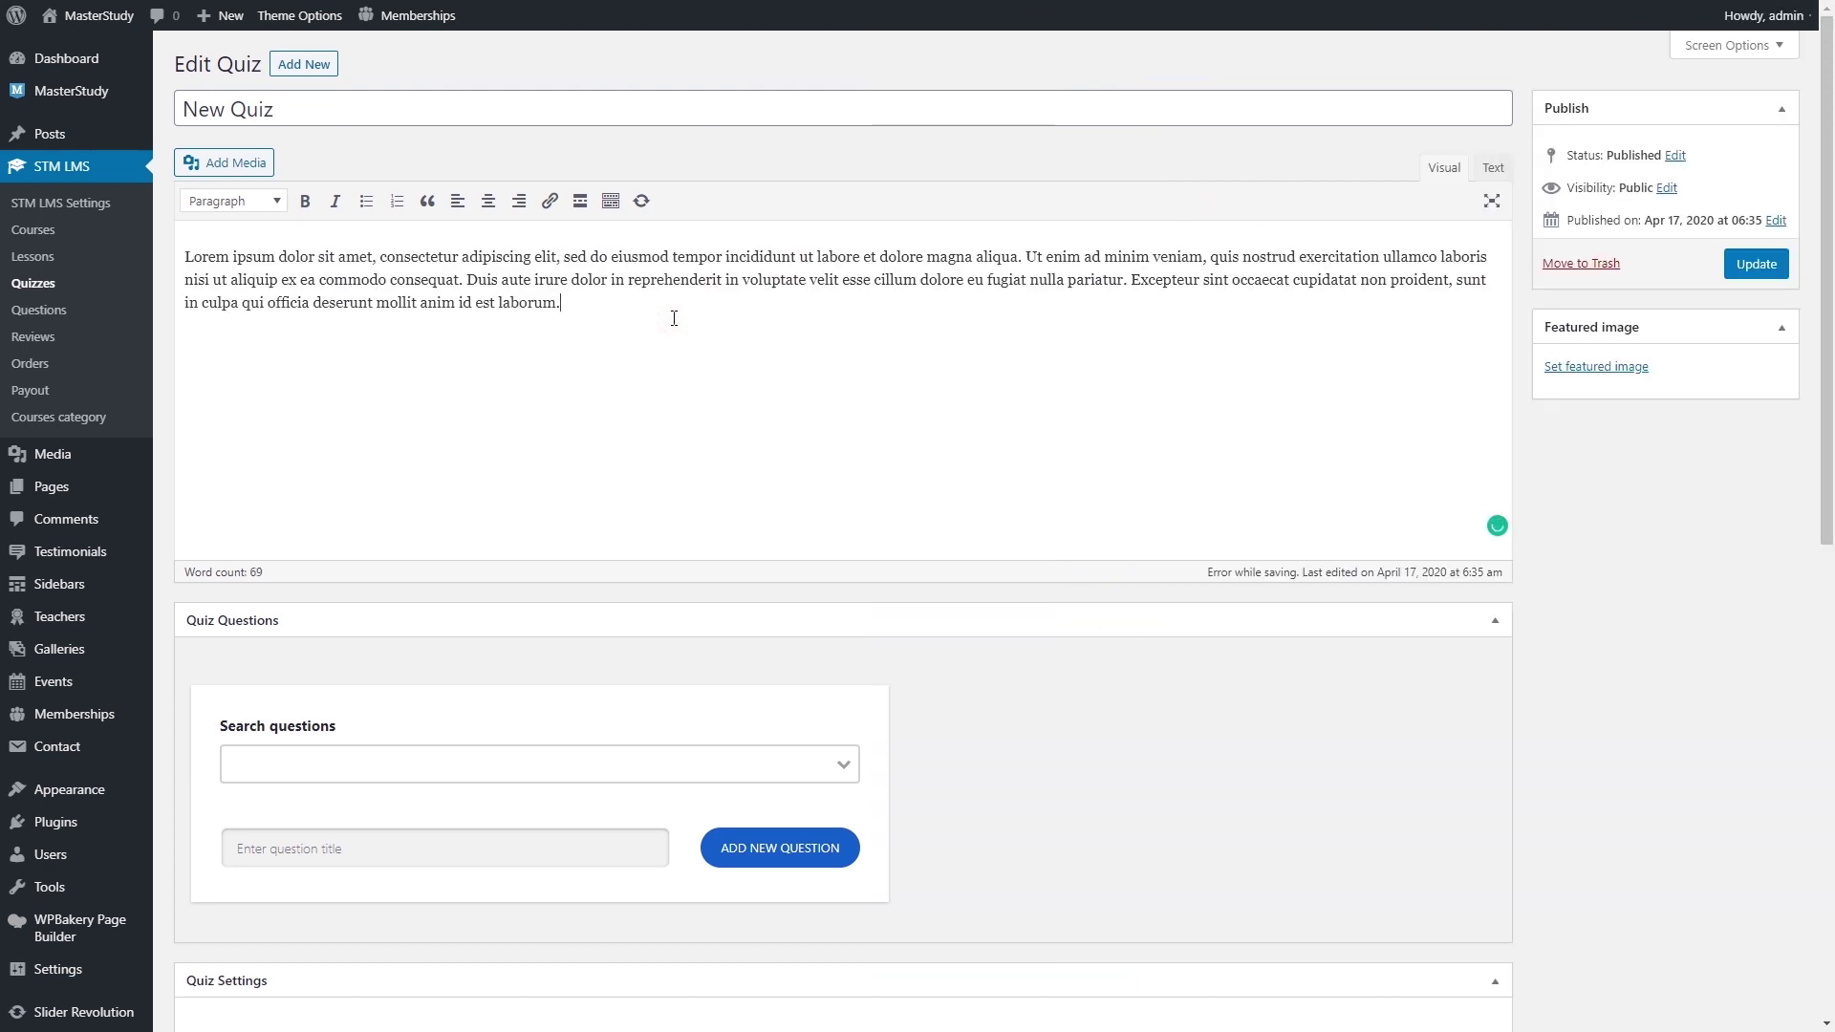
Add the existing question "What is the most crucial component to any computer system?" to New Quiz.
scroll(674, 318, "down", 4)
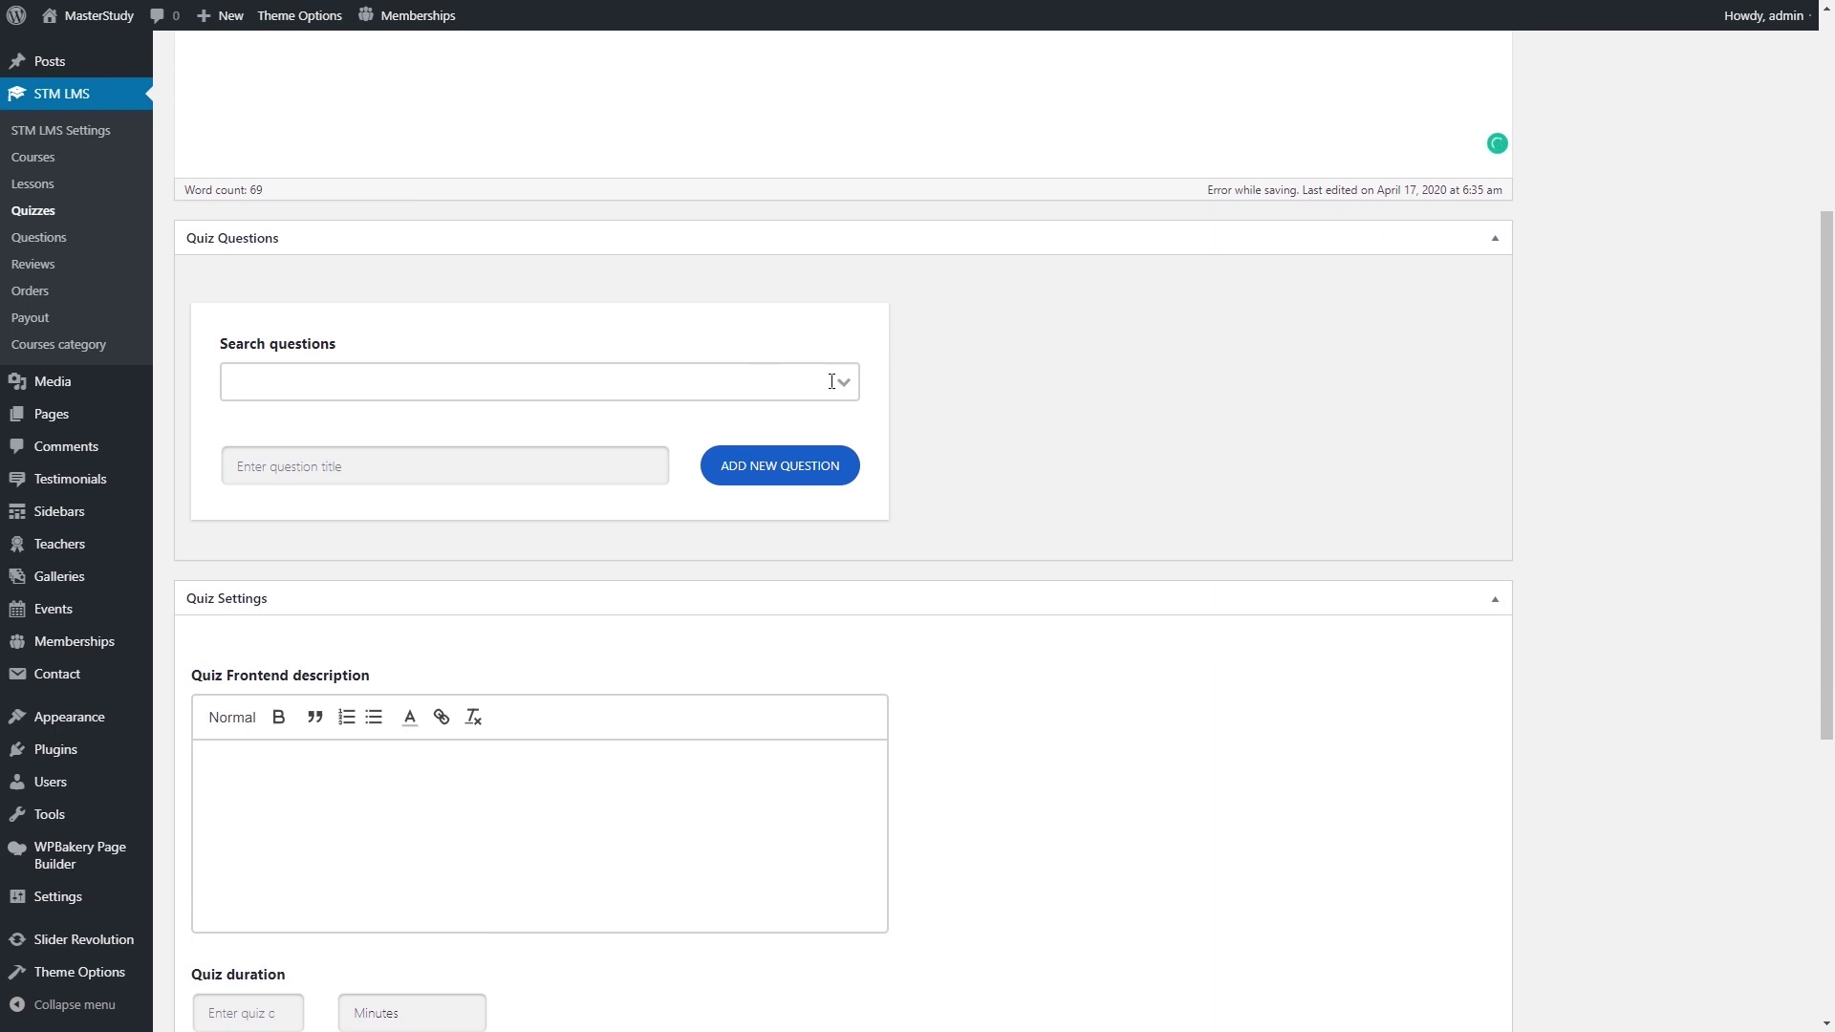
left_click(832, 381)
left_click(800, 454)
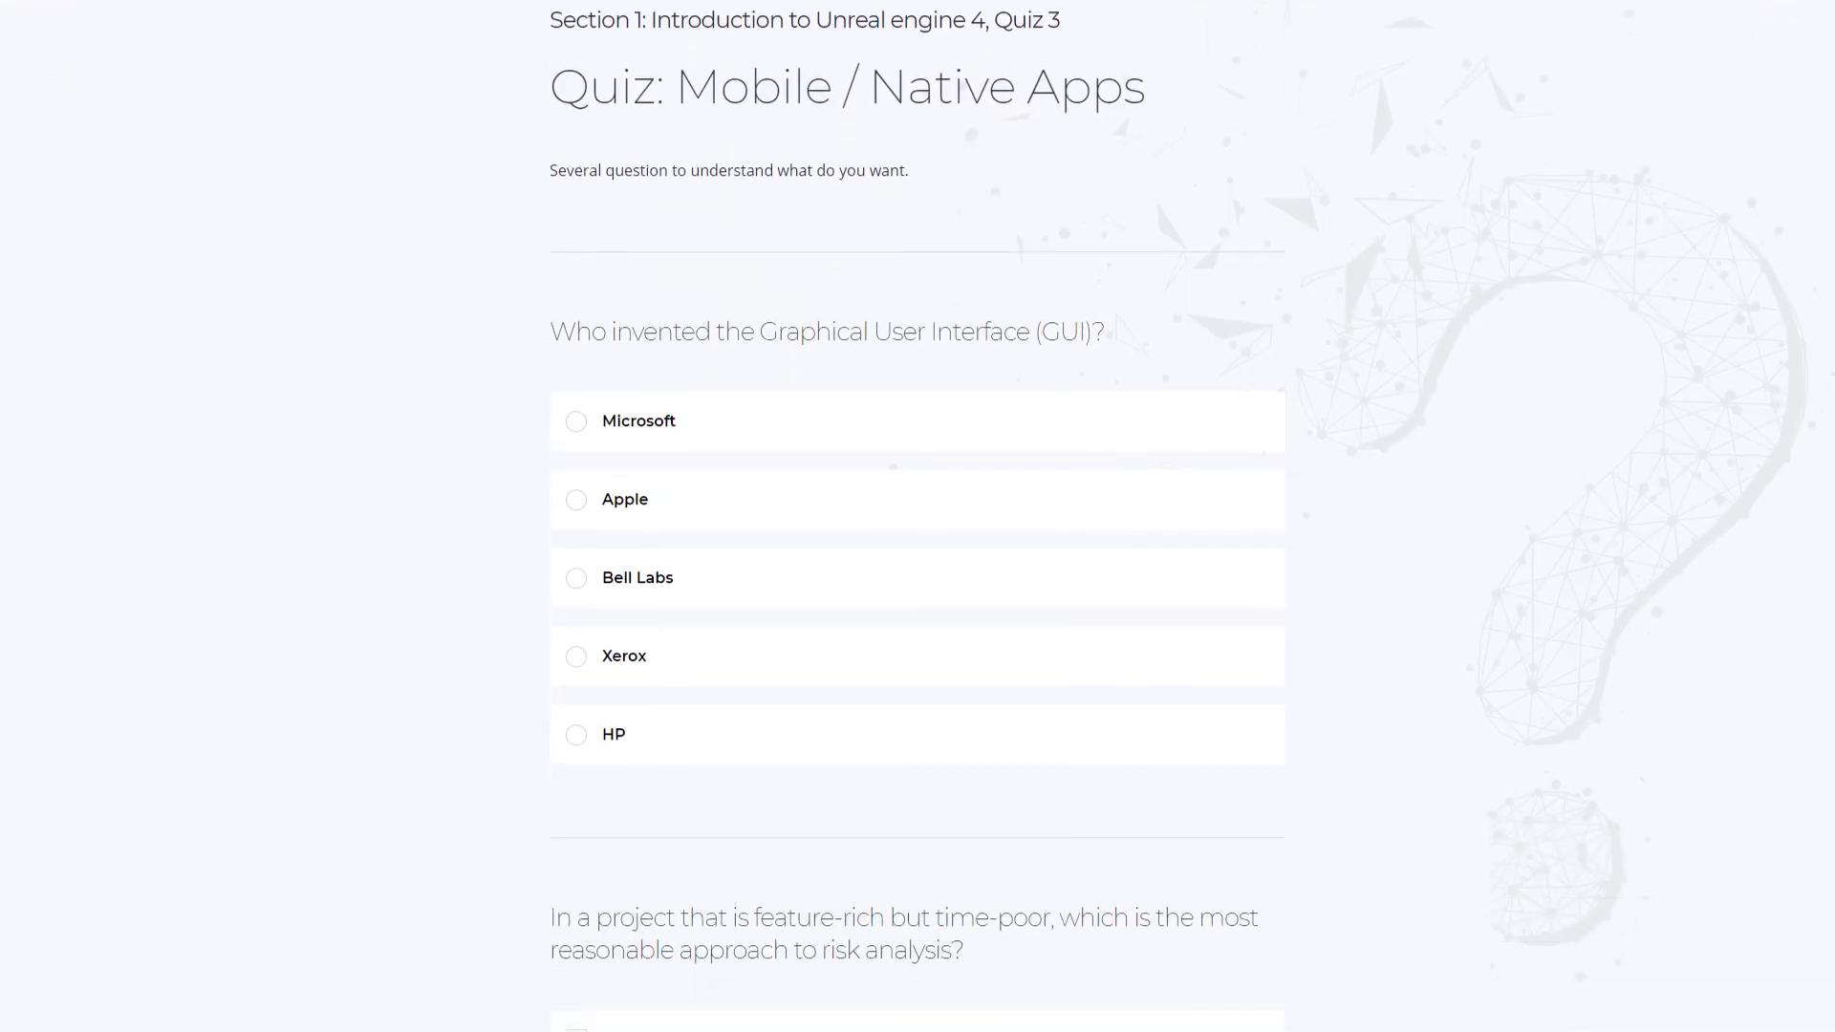
Look through the question types on the Quiz: Mobile / Native Apps page, from single choice to keywords.
scroll(918, 516, "down", 1)
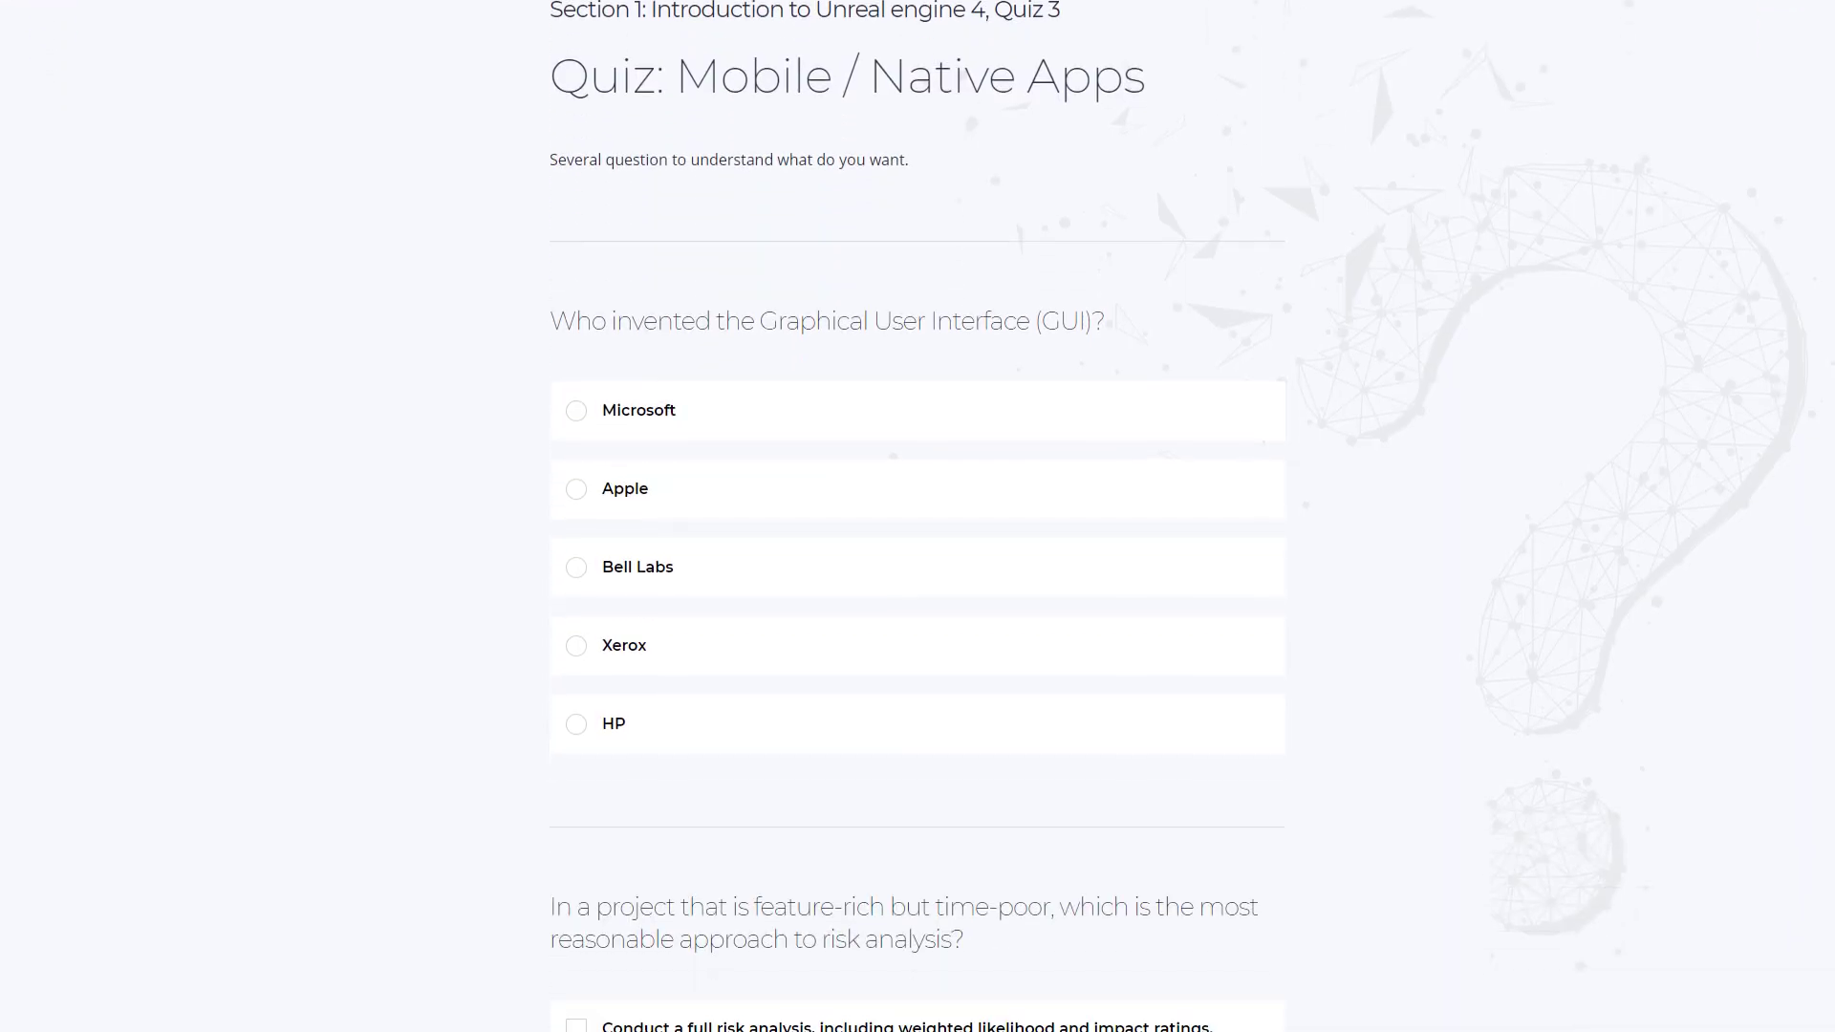
scroll(917, 516, "down", 5)
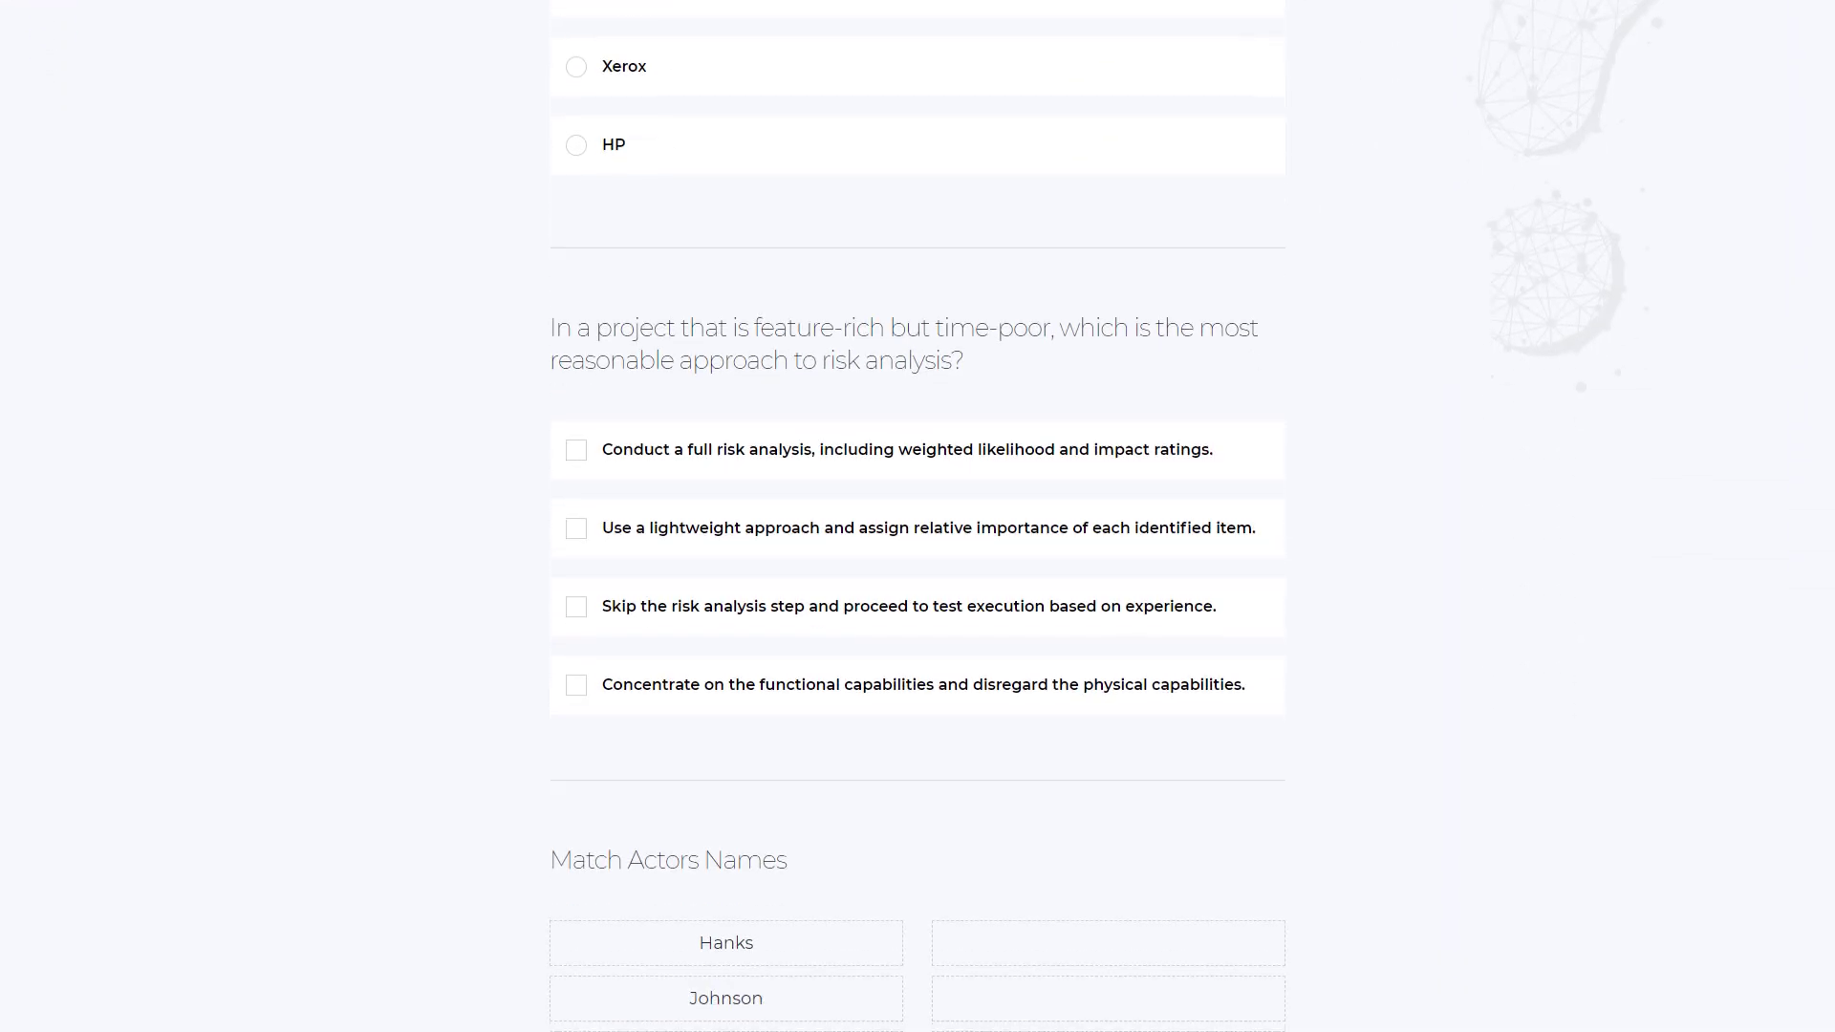
scroll(918, 517, "down", 5)
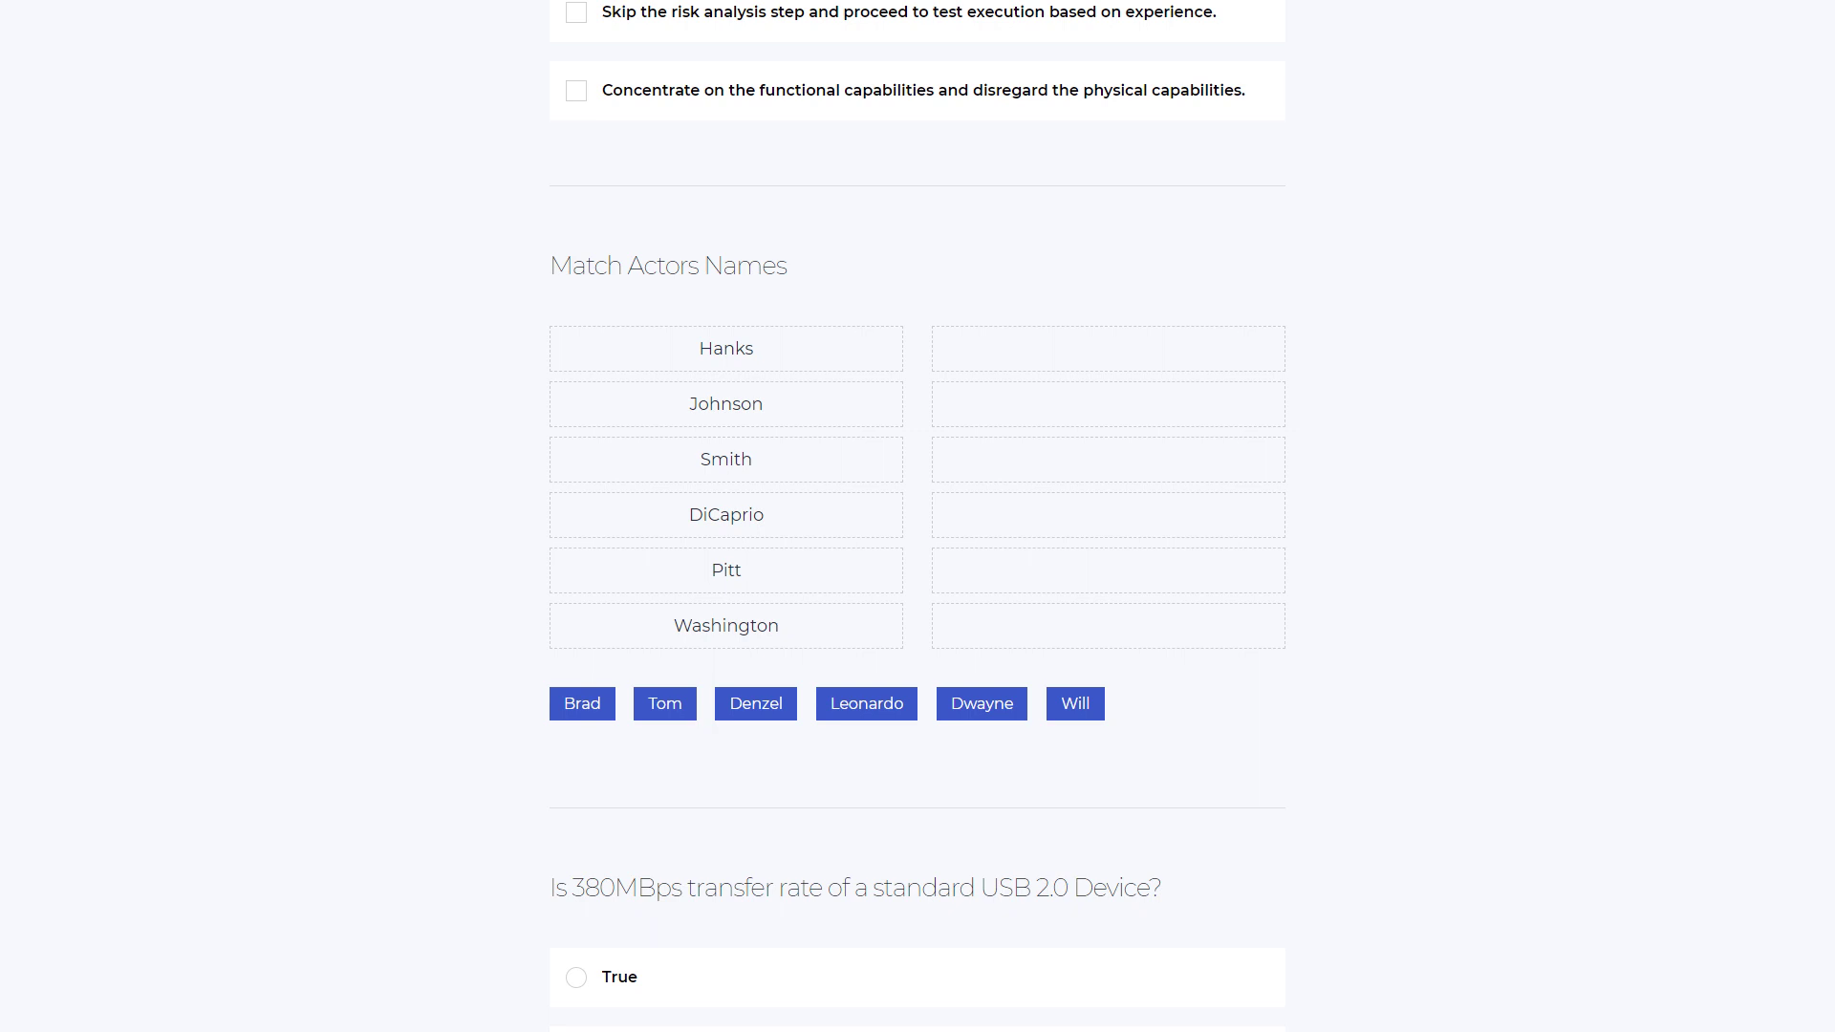
scroll(917, 516, "down", 5)
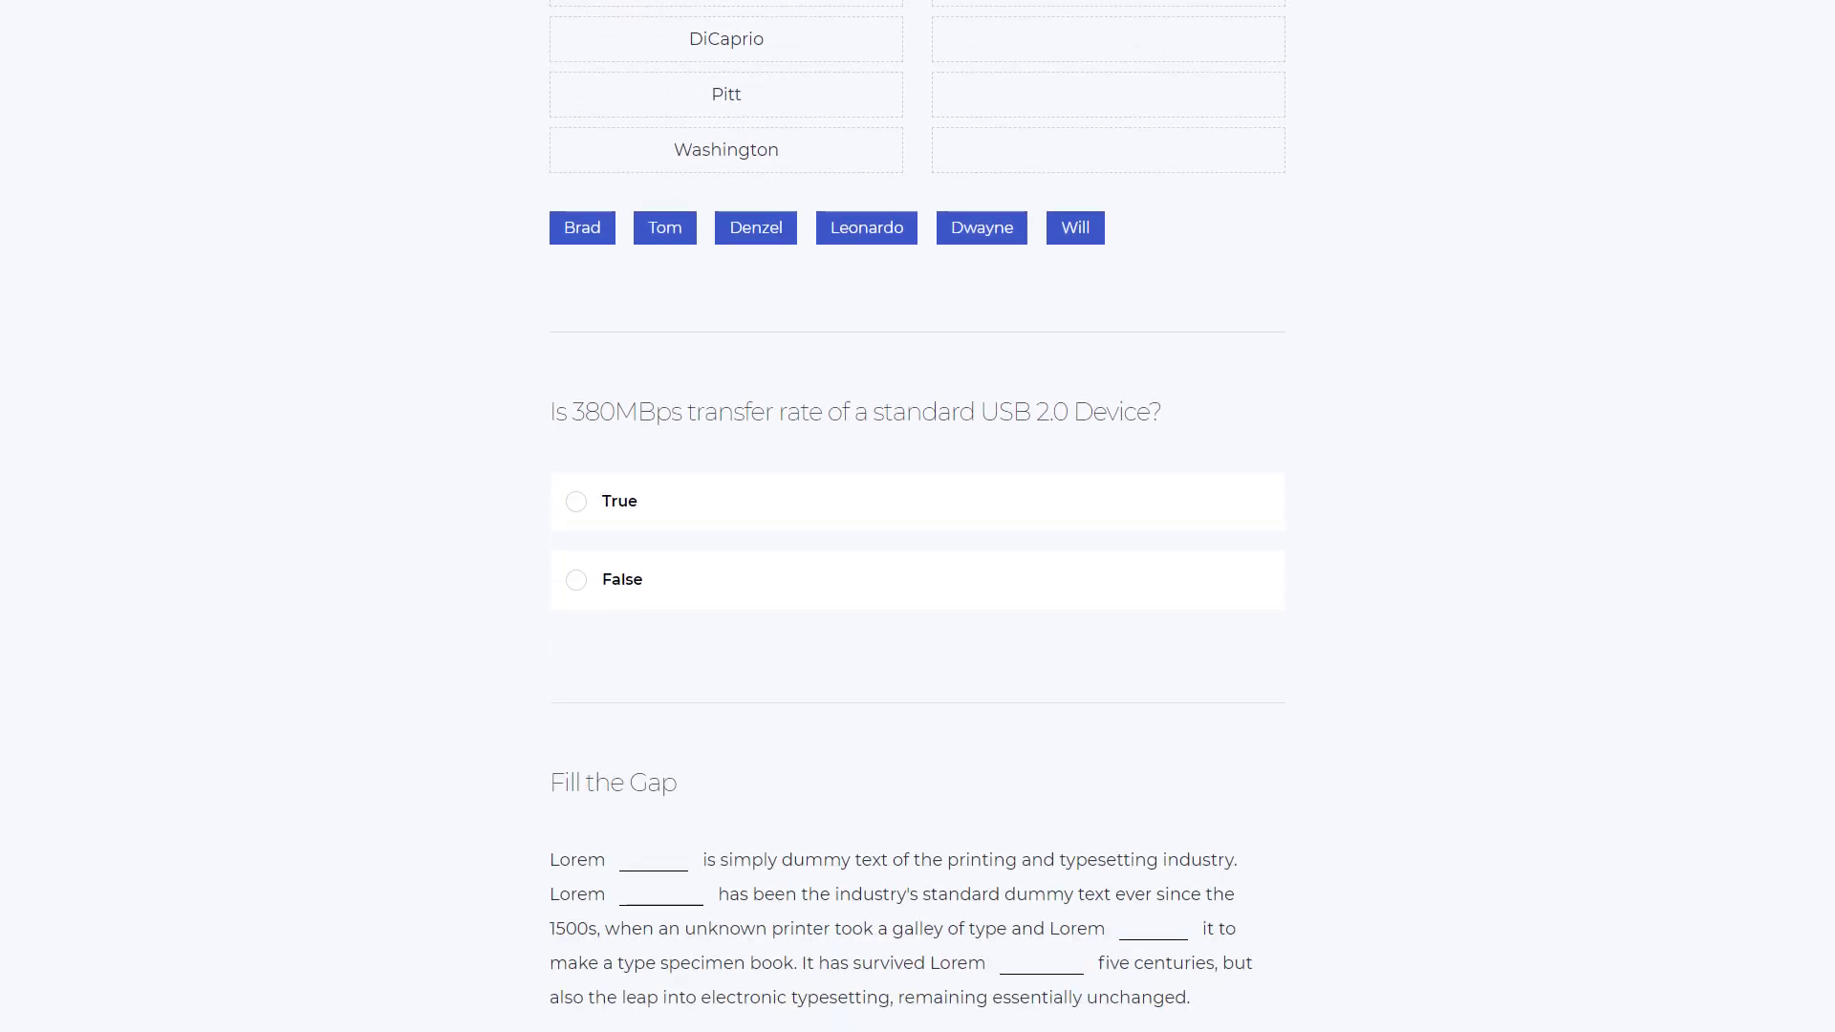
scroll(918, 516, "down", 4)
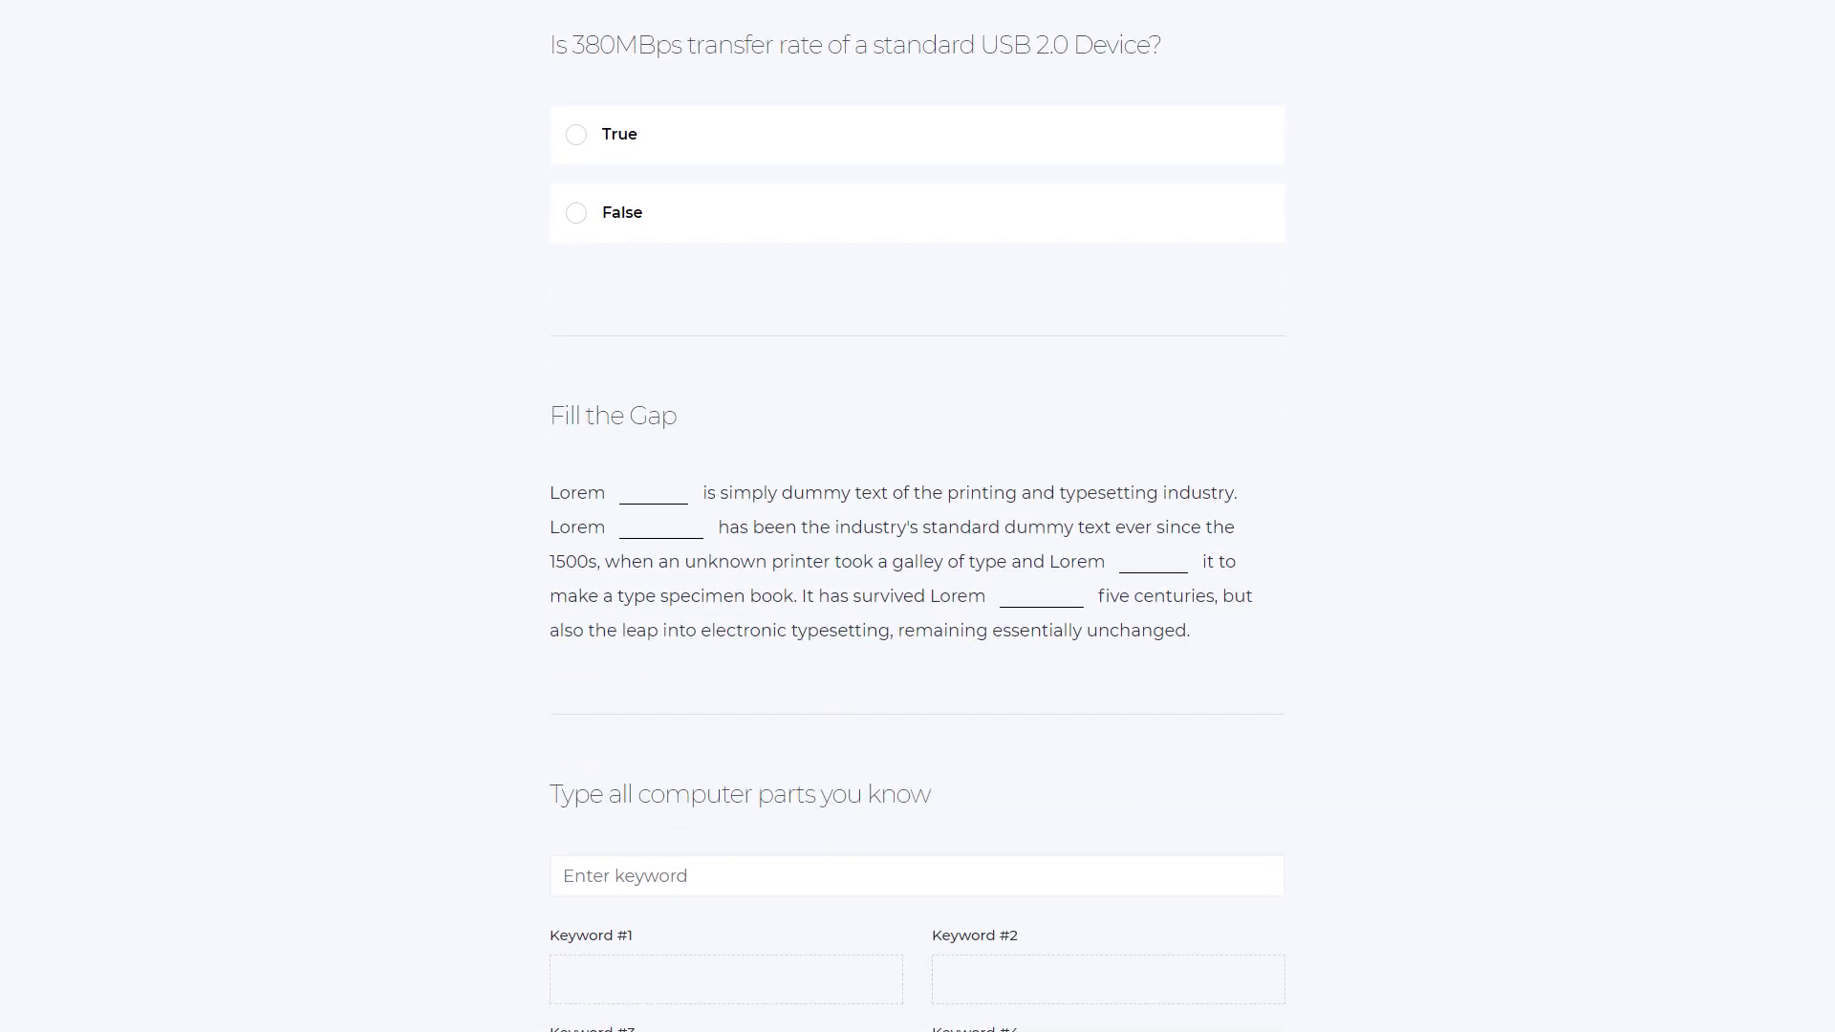
scroll(918, 516, "down", 5)
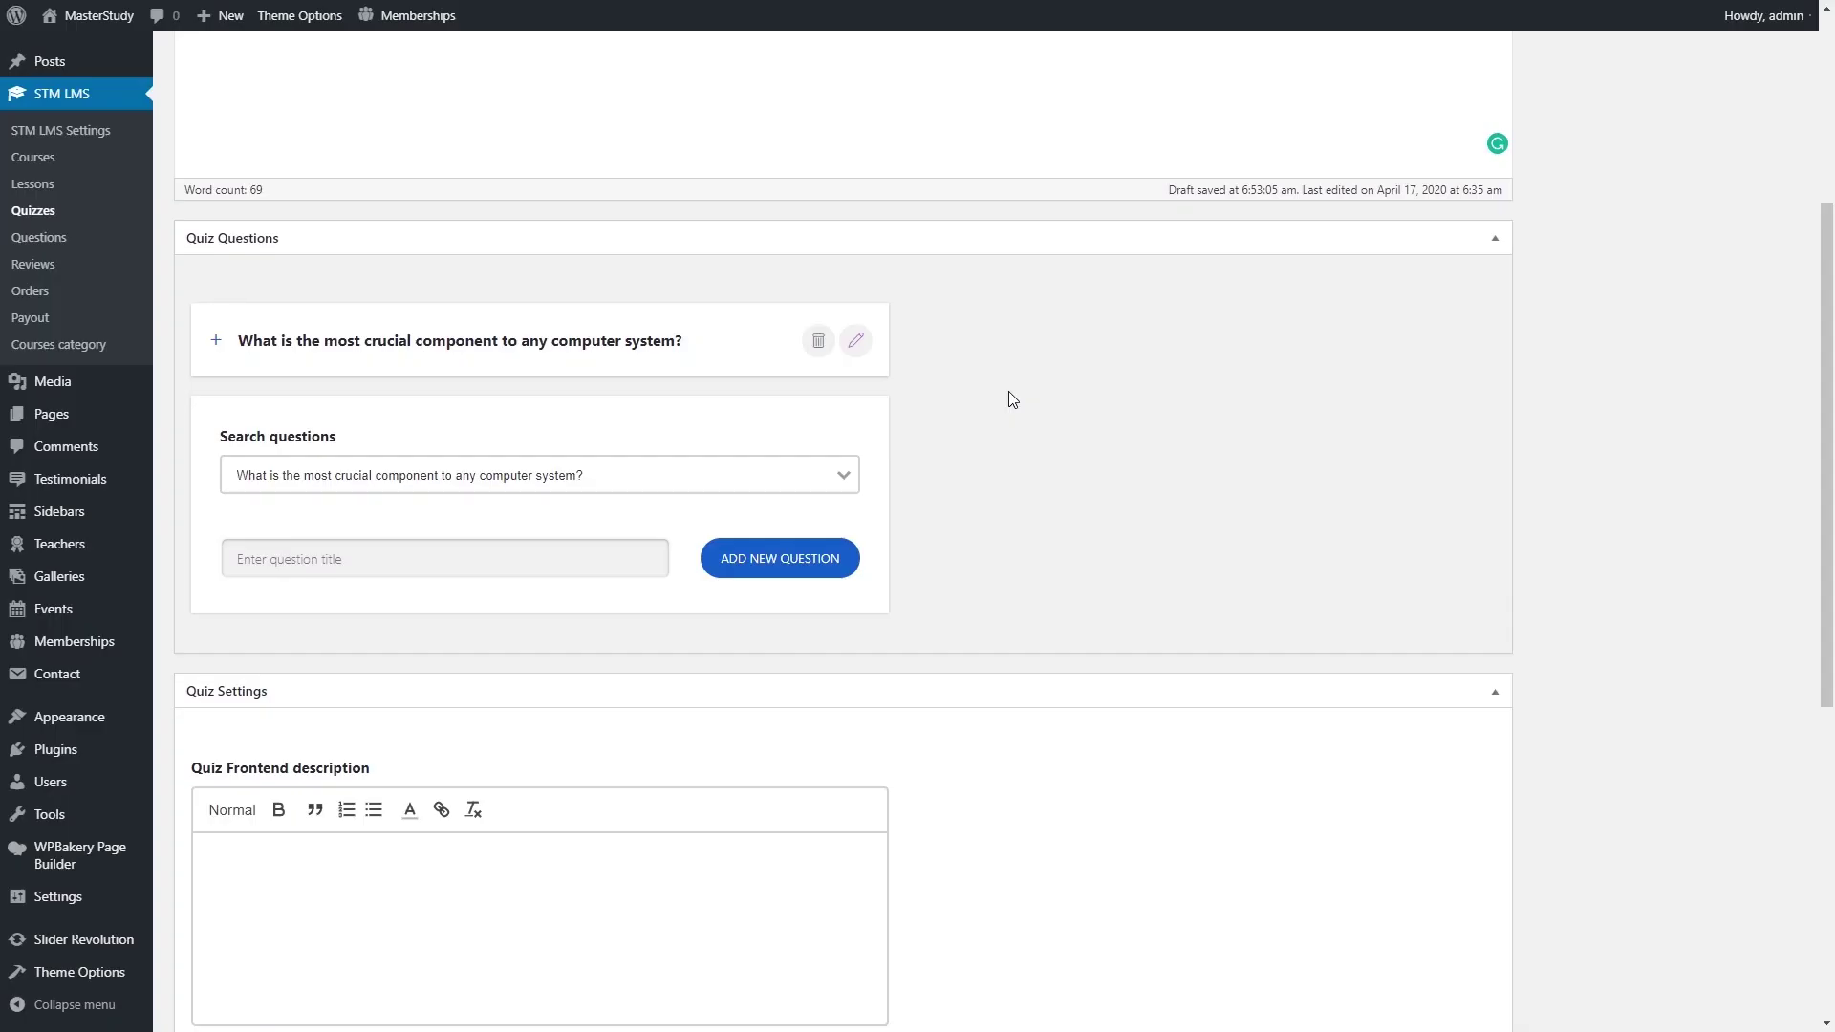
Create a new quiz question titled Question in New Quiz.
left_click(626, 552)
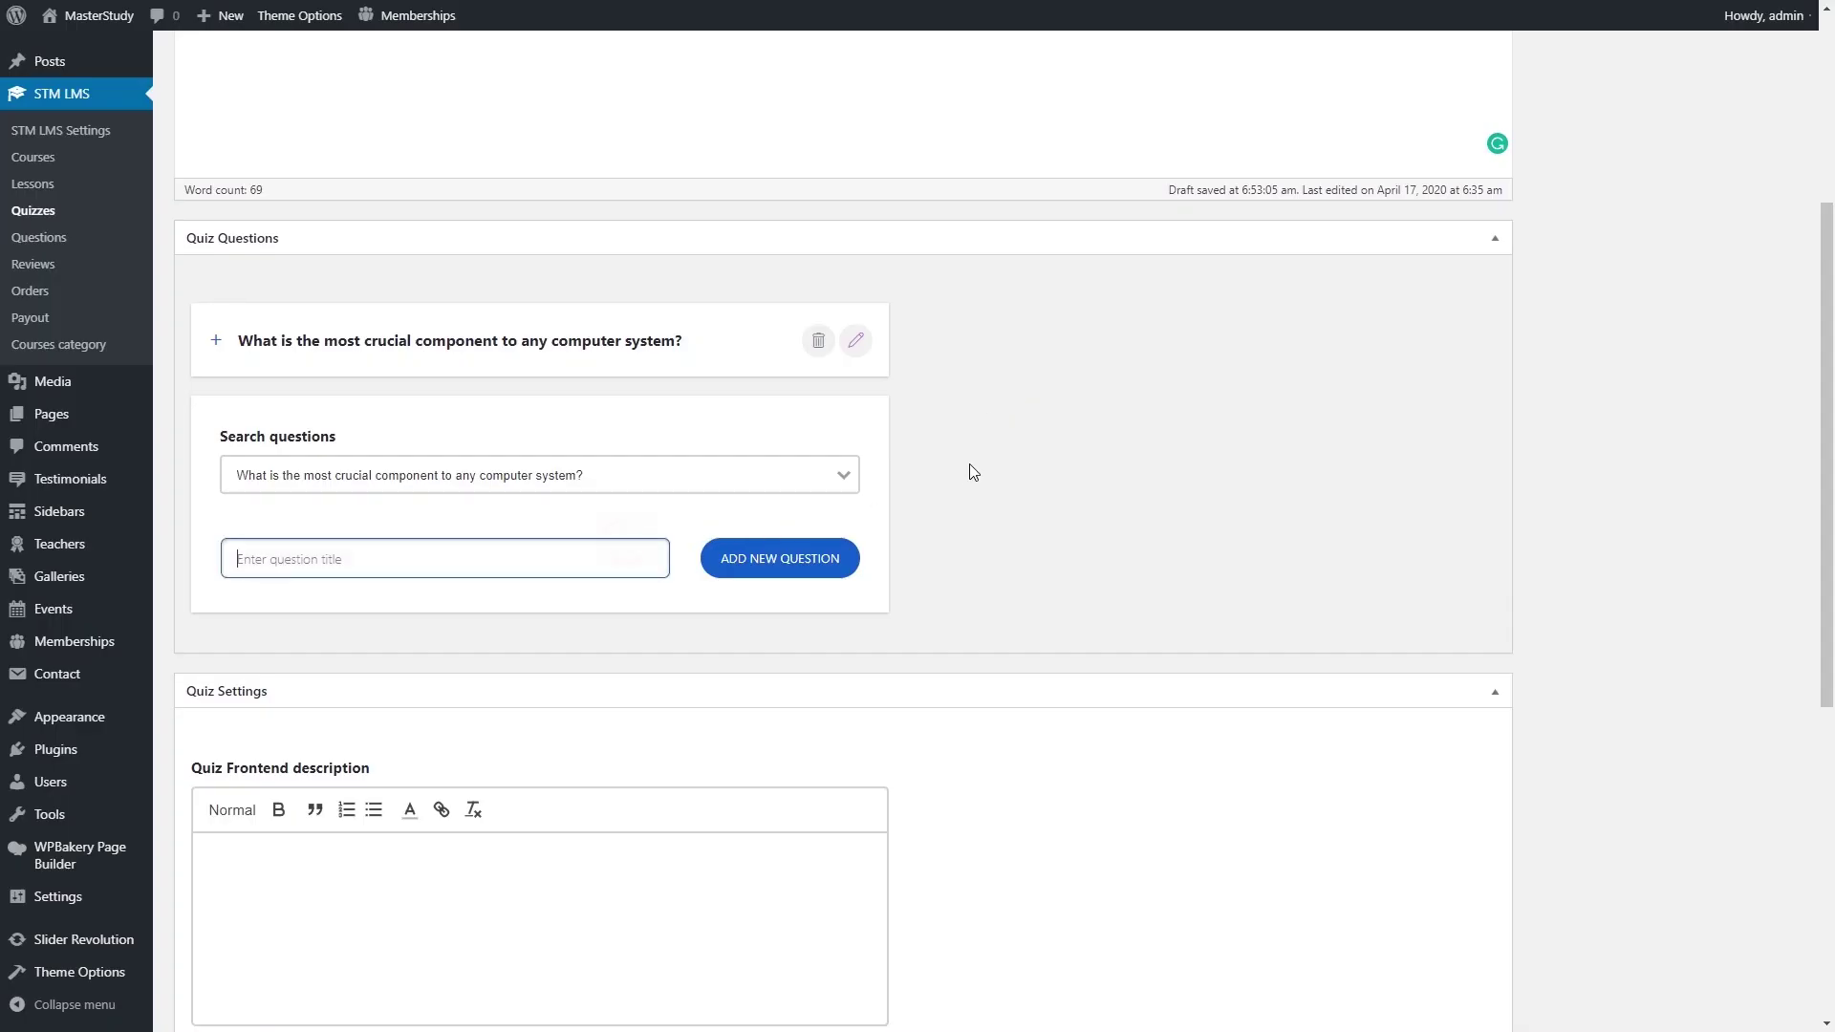
type("Question")
left_click(841, 558)
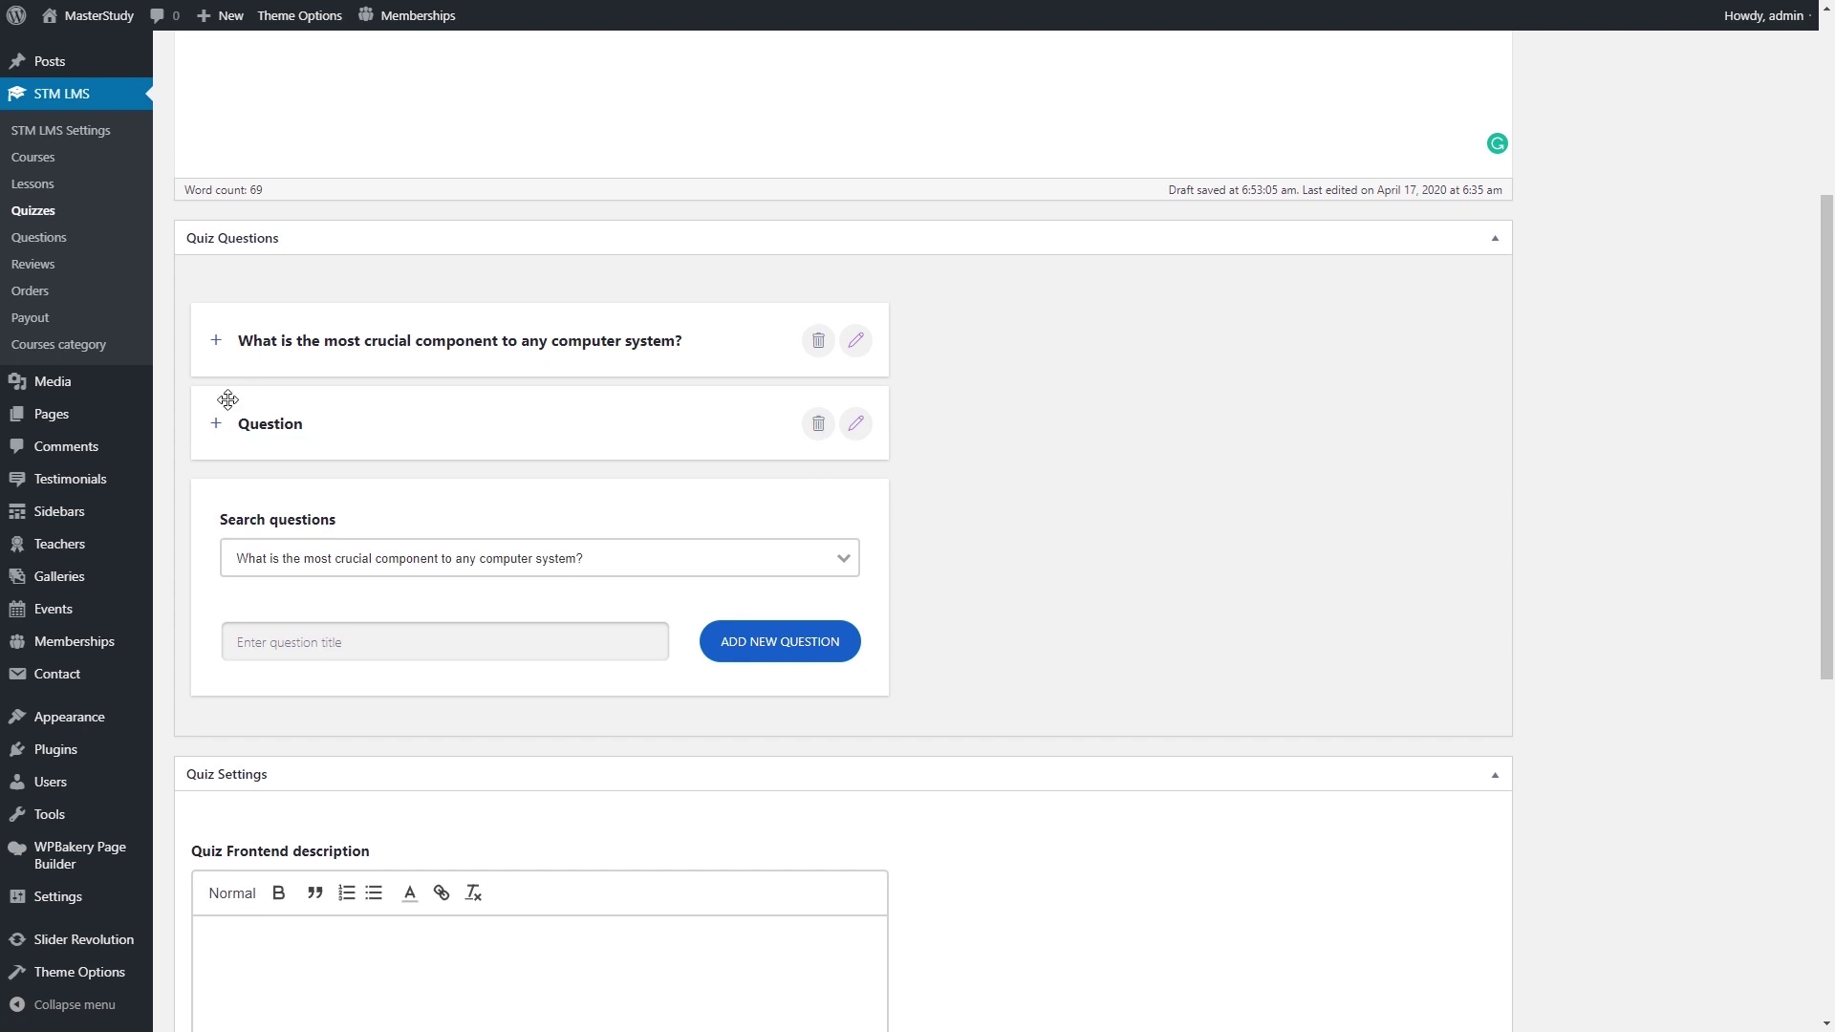
Expand the question titled Question and add the single choice answers Answer 1 and Answer 2.
left_click(217, 426)
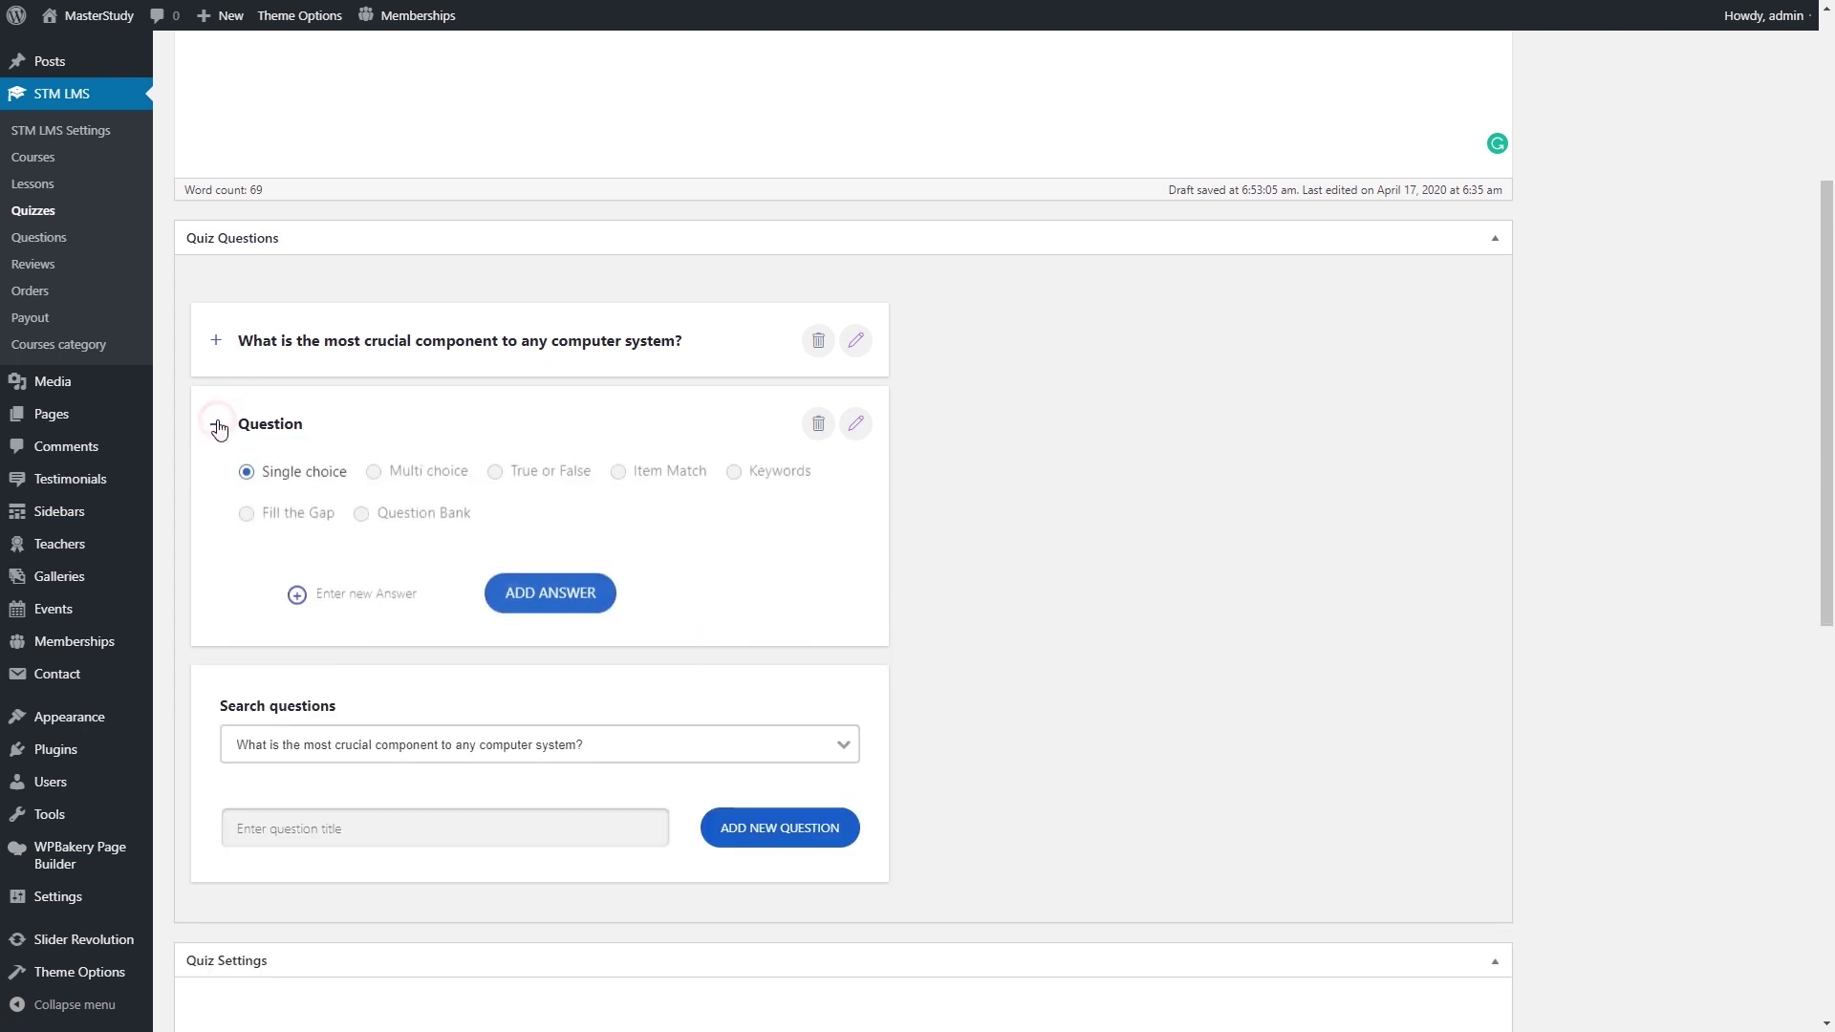
left_click(389, 591)
type("Answer 1")
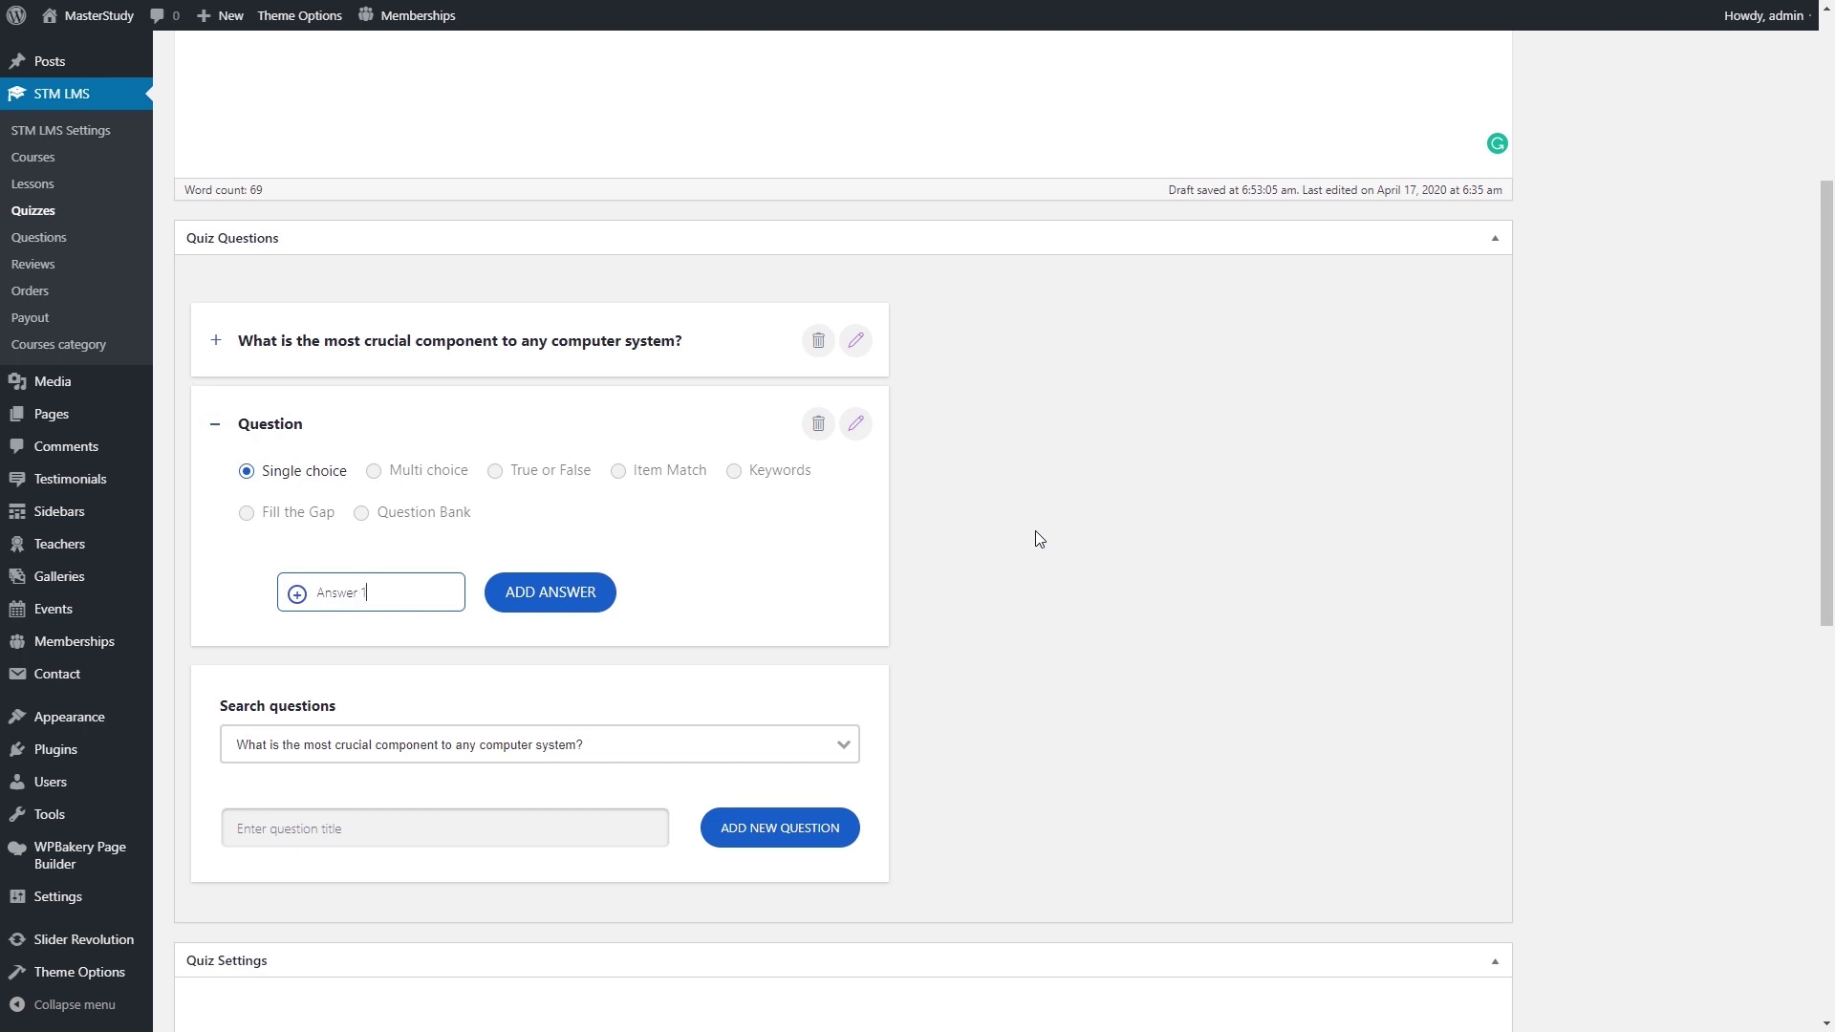
left_click(560, 610)
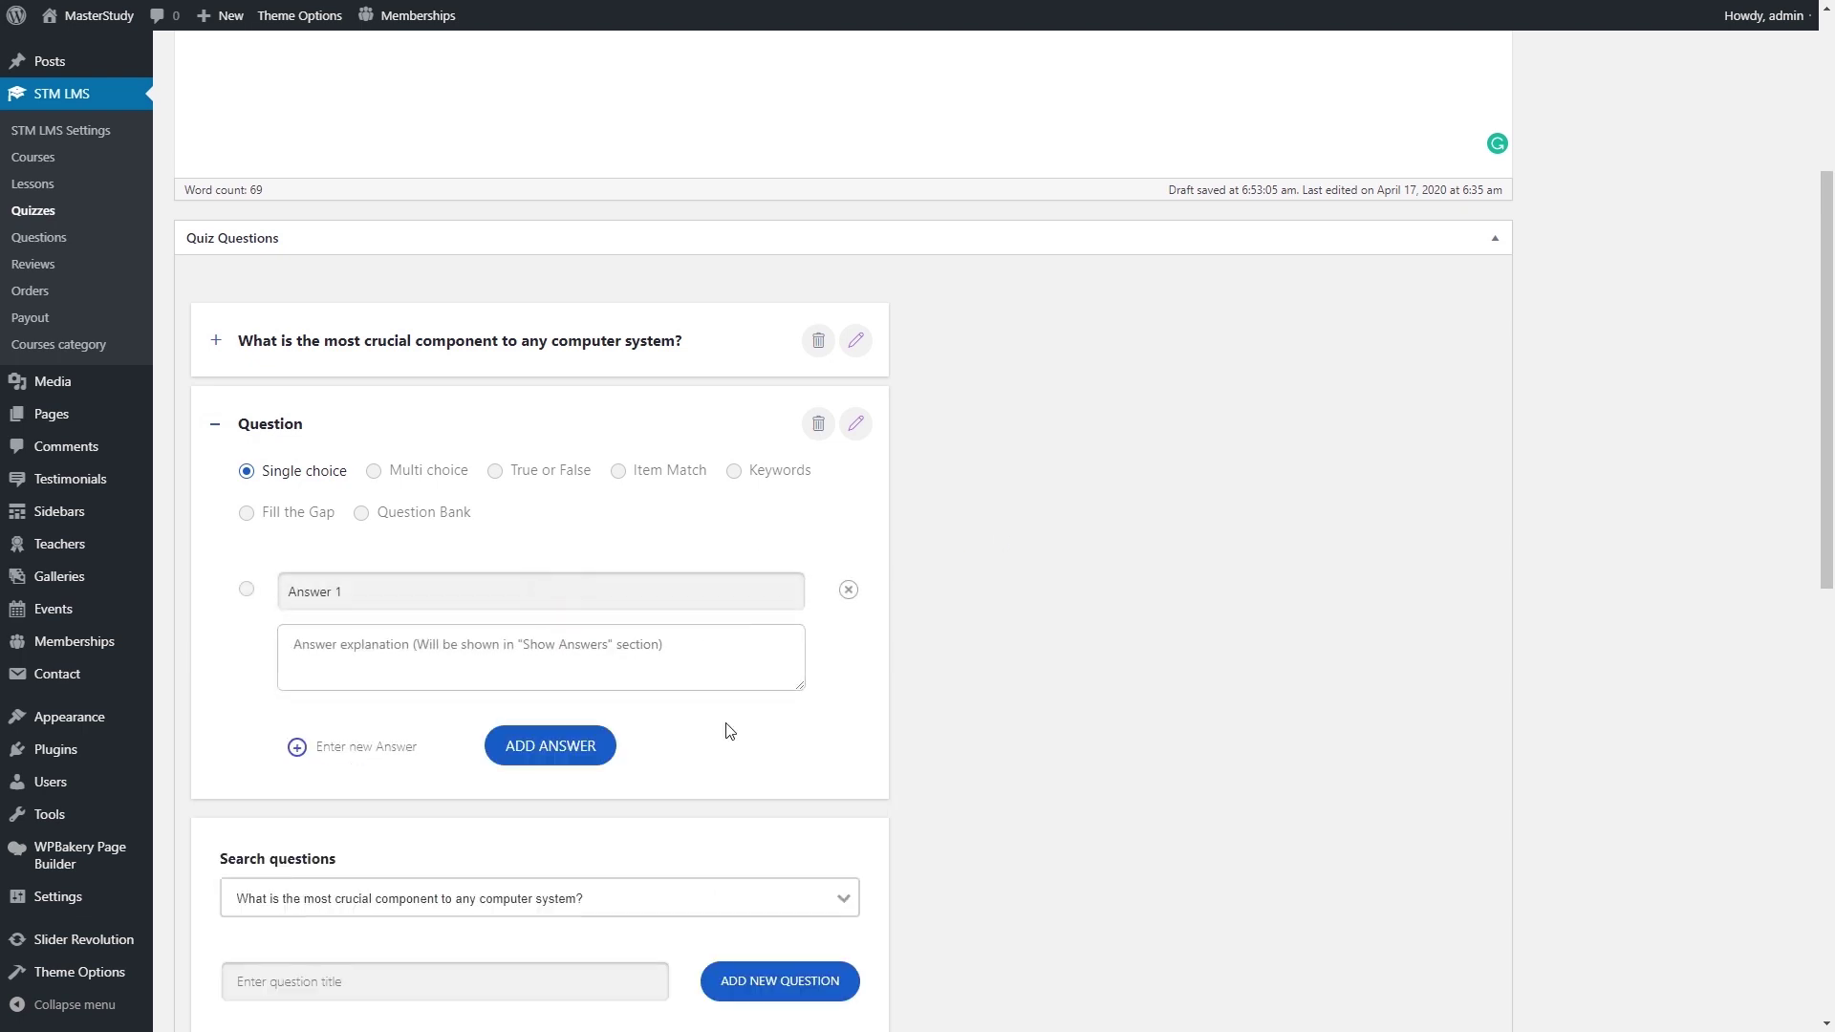
left_click(388, 760)
scroll(898, 726, "down", 1)
type("Answer 2")
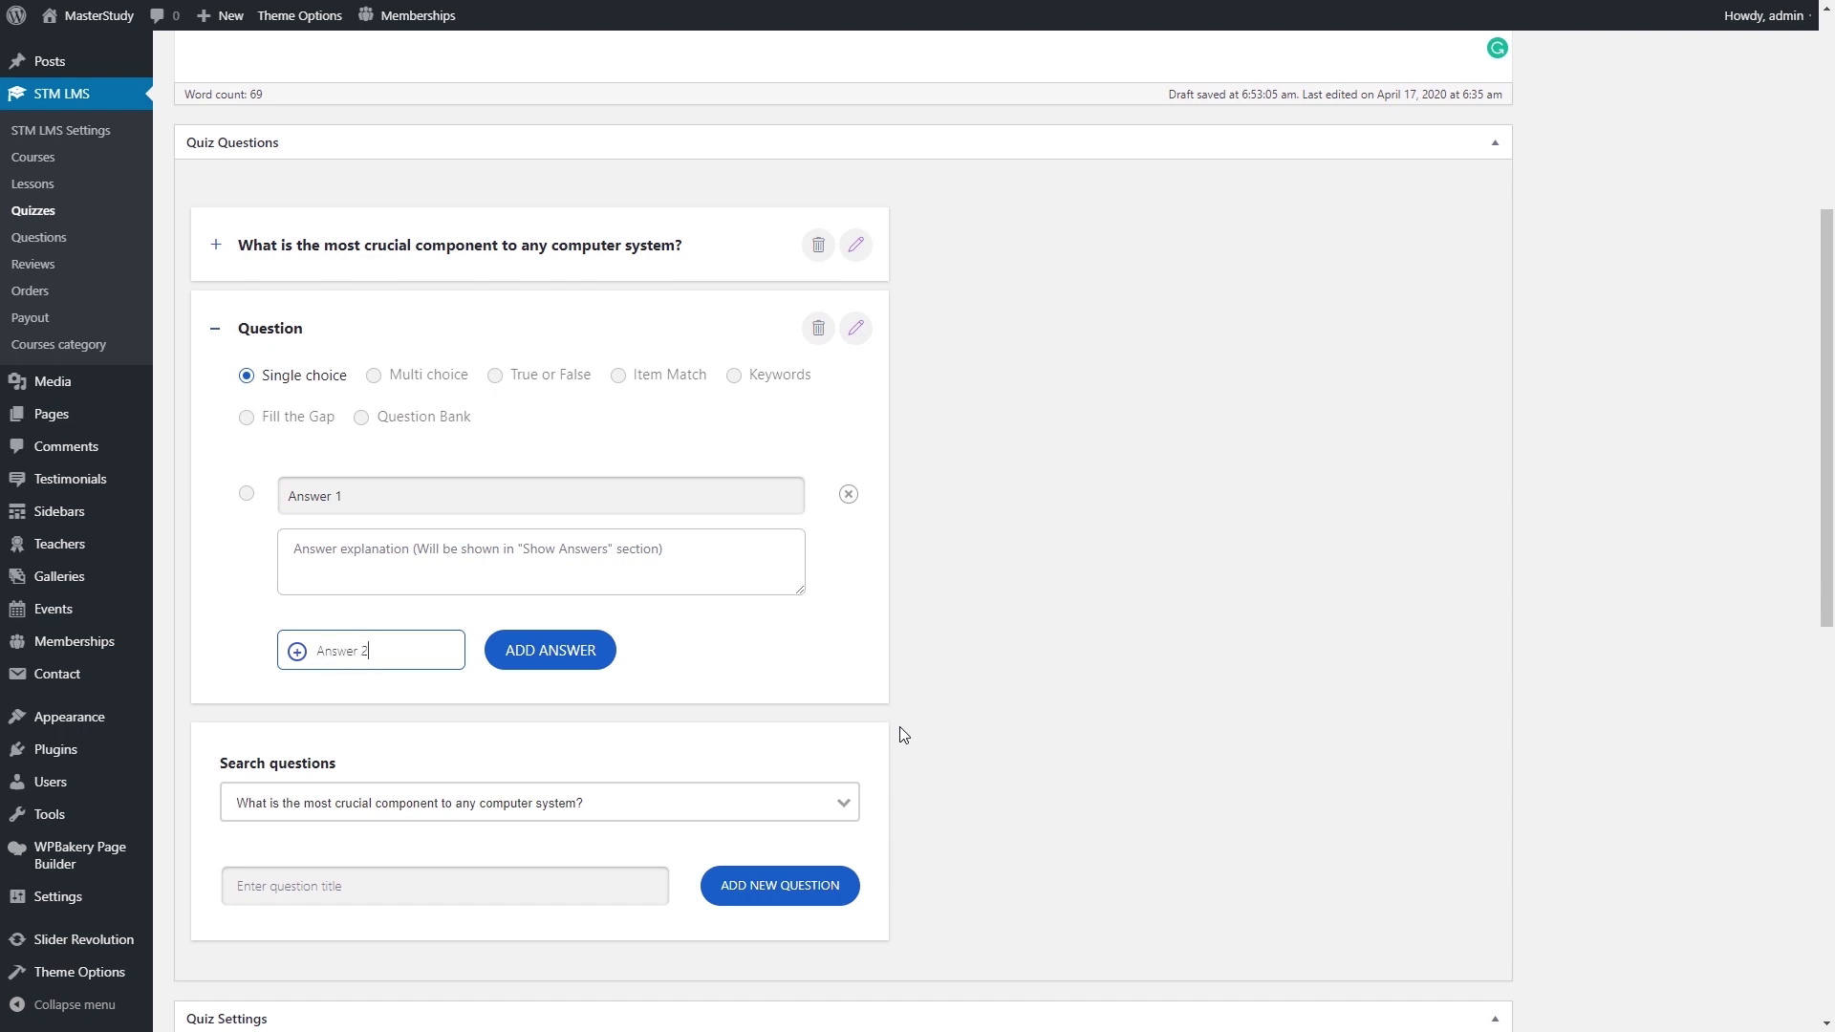
left_click(560, 660)
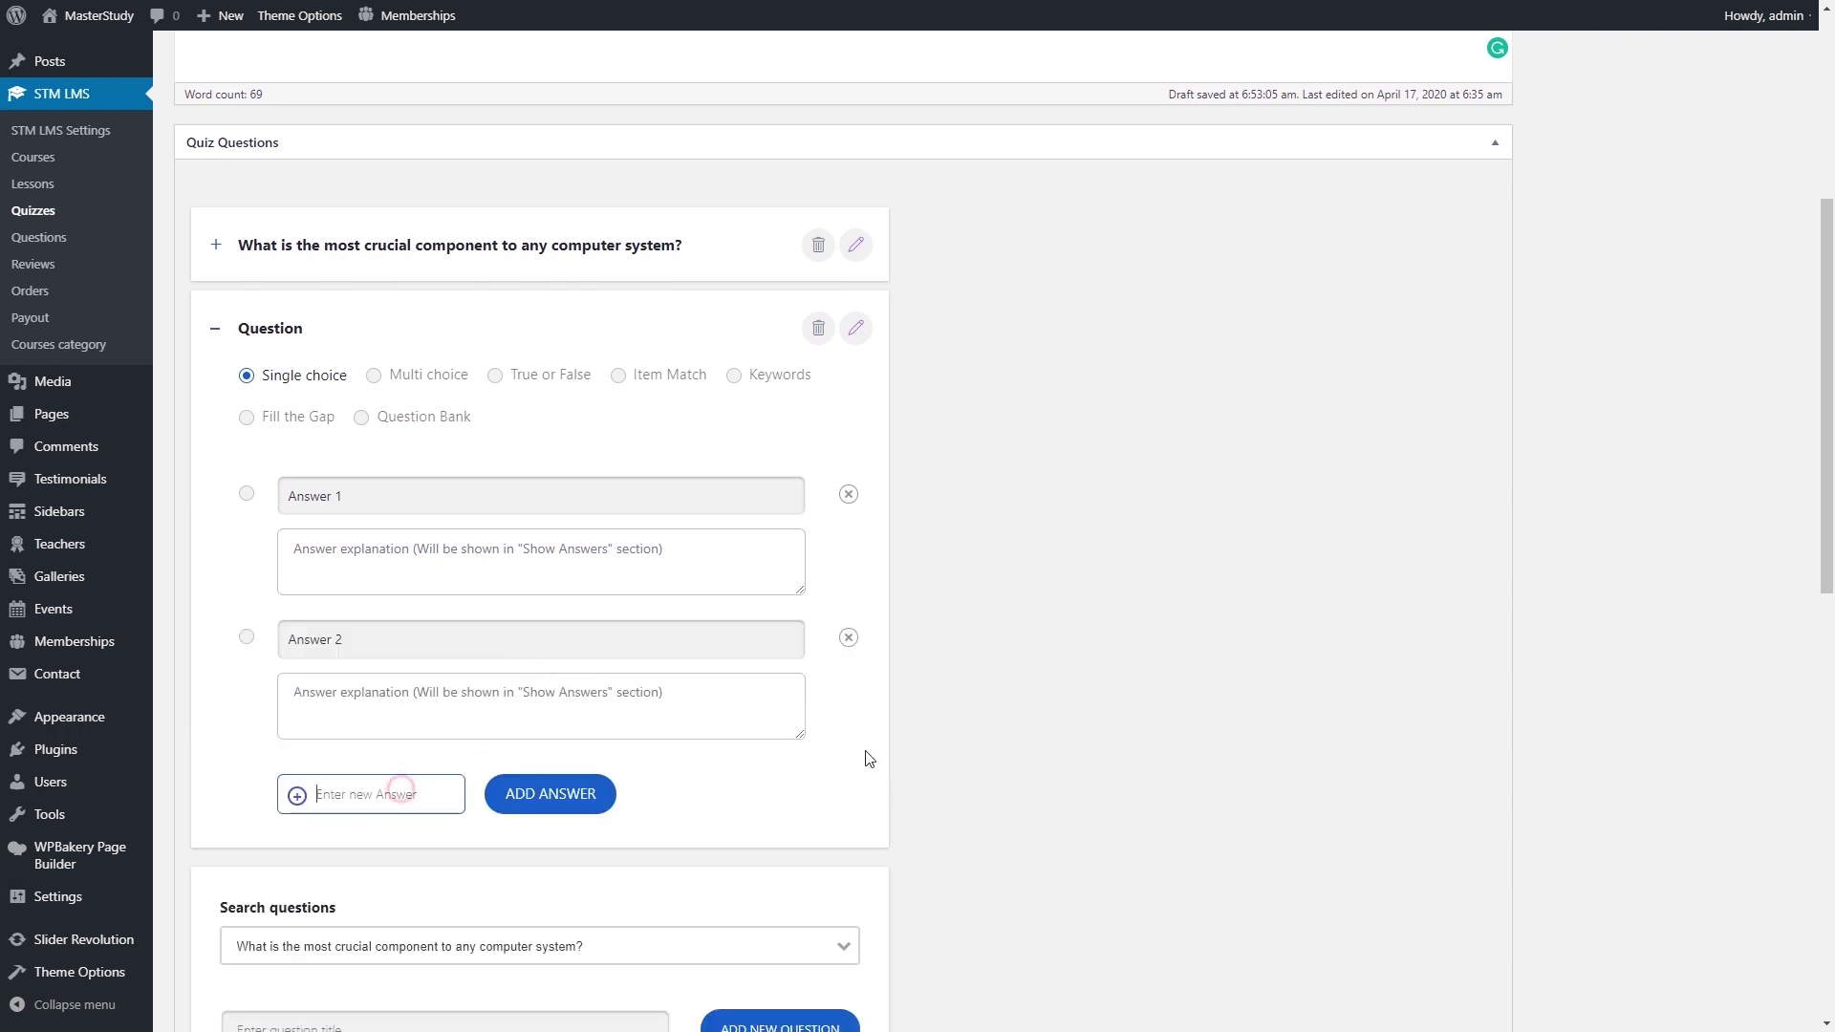
Add Answer 3 to the question titled Question, and mark Answer 1 as correct with the explanation "This is the right answer".
type("Answer 3")
left_click(555, 805)
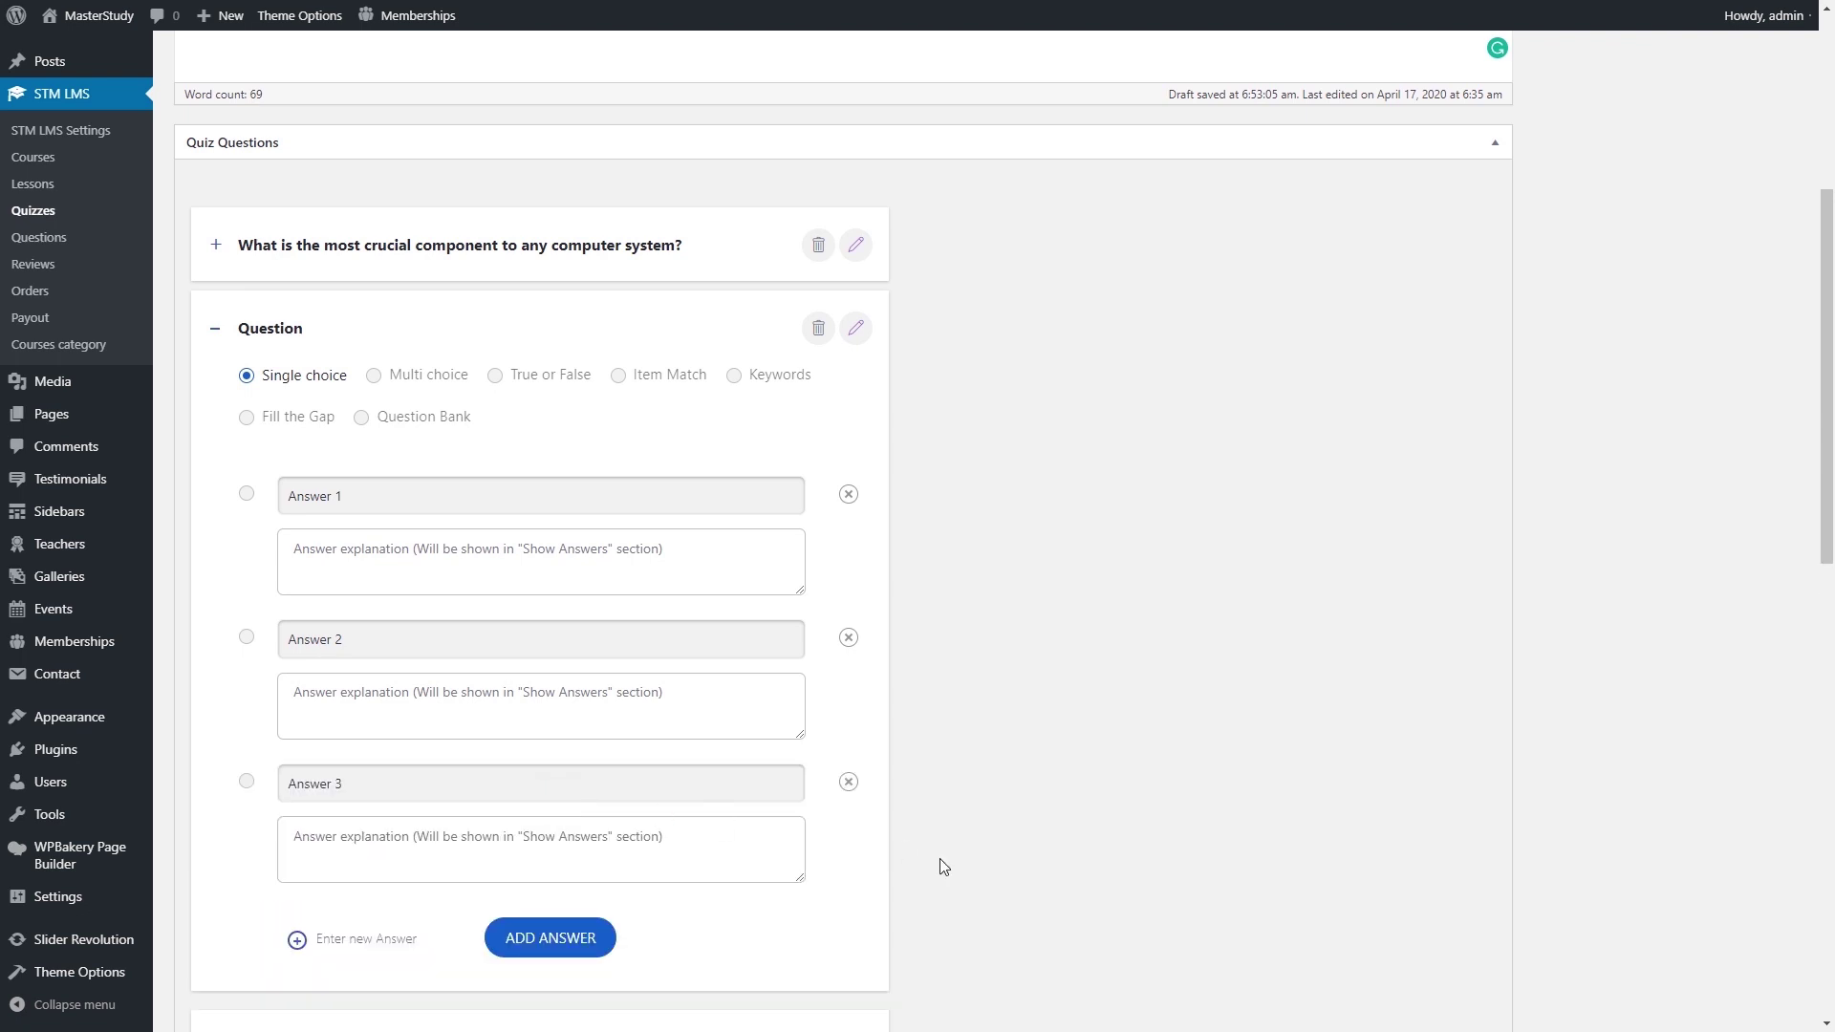
scroll(944, 867, "down", 2)
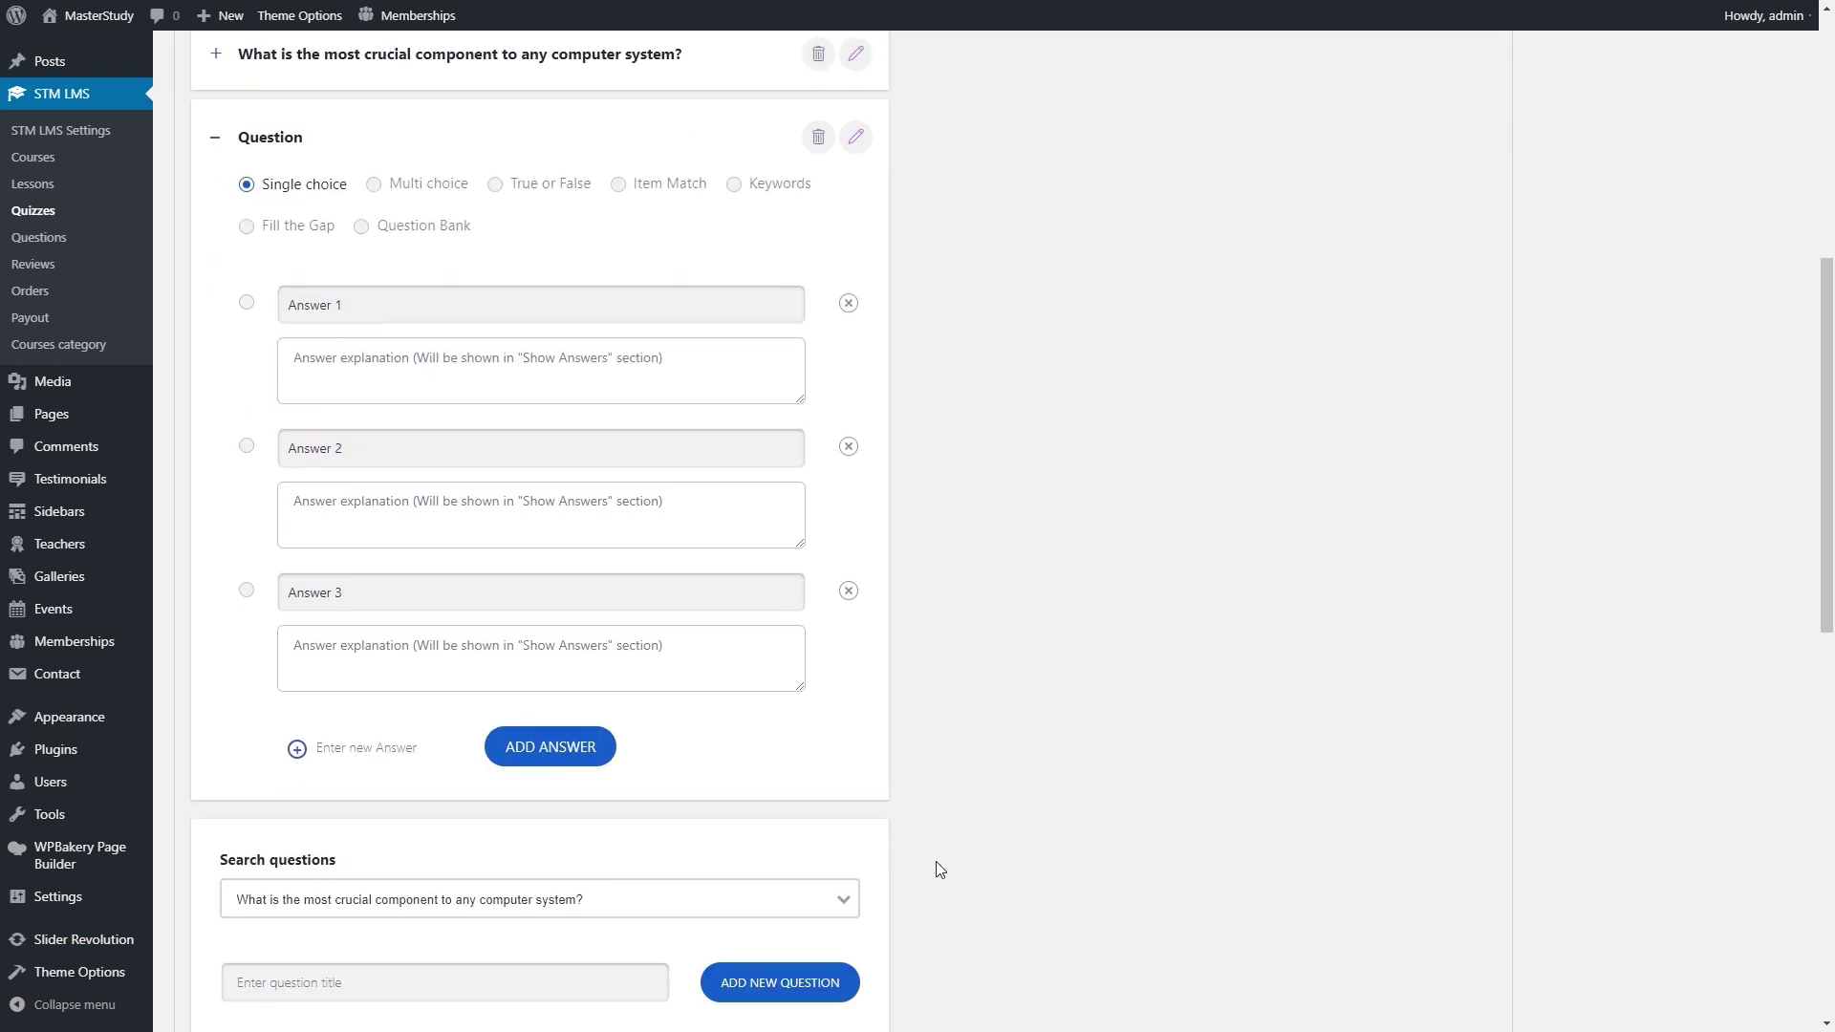
left_click(677, 382)
type("This is the right ")
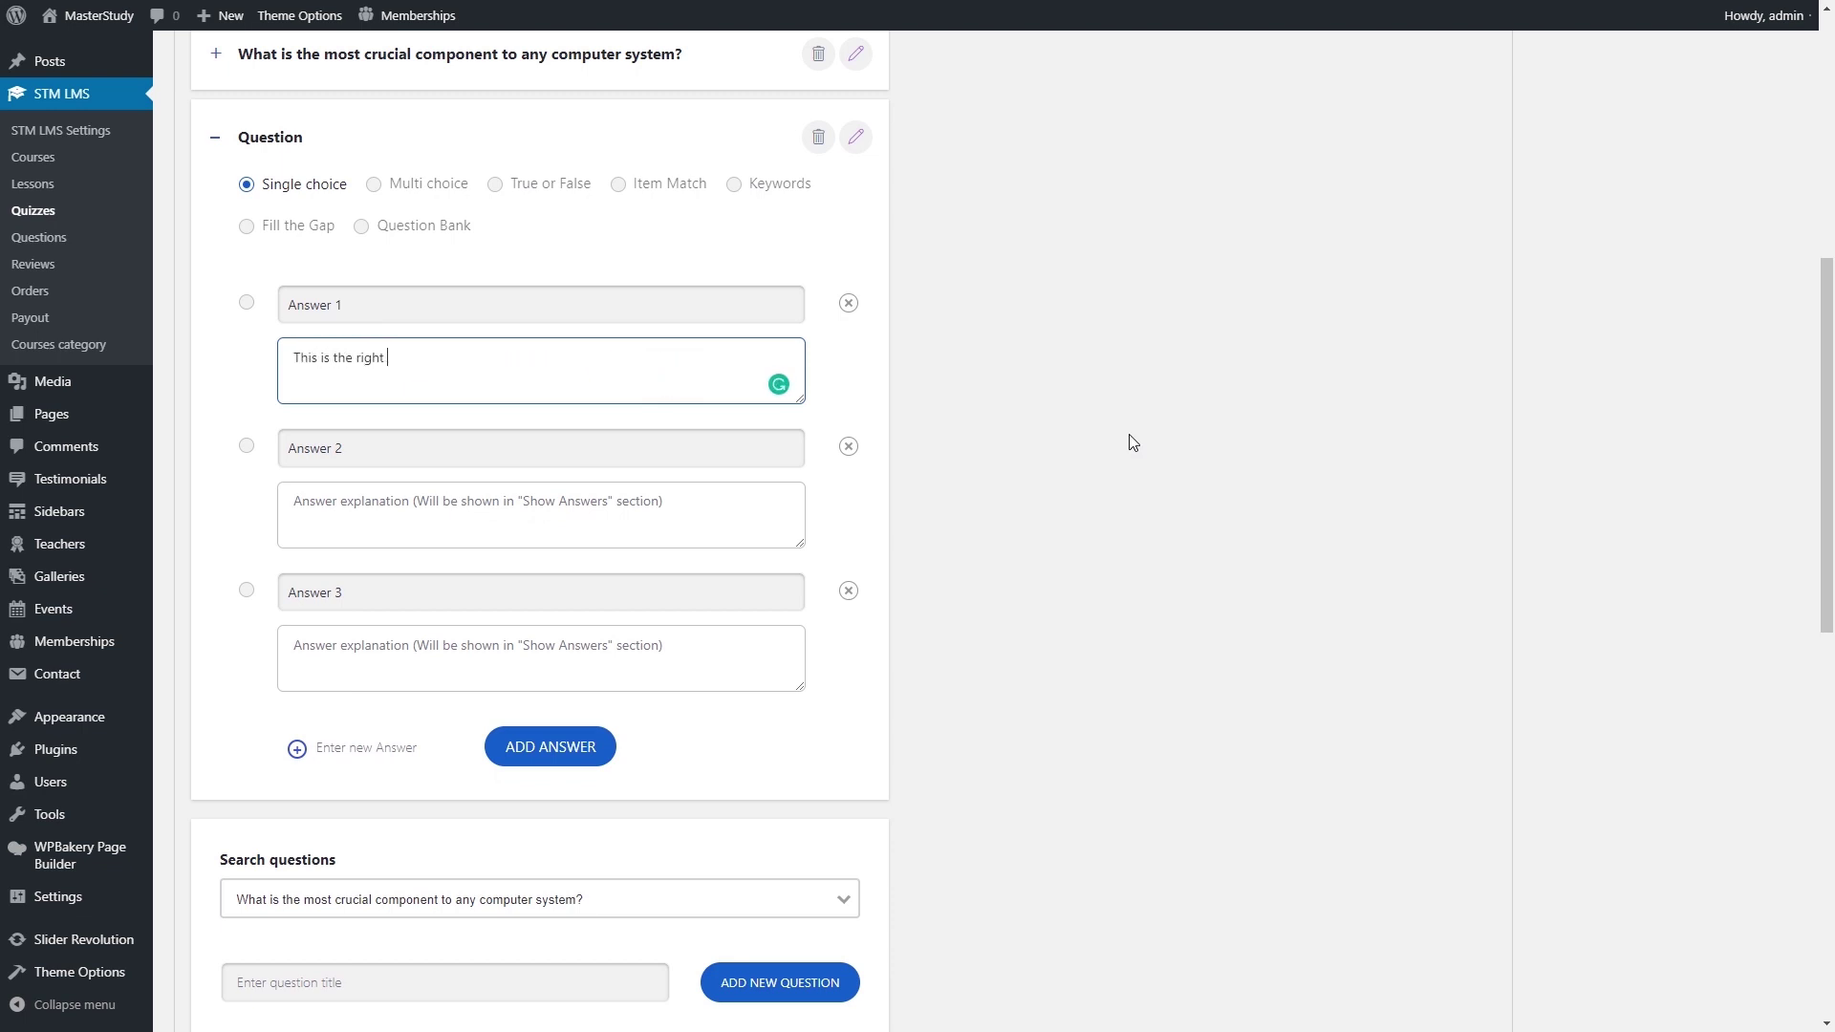
type("answer")
left_click(245, 302)
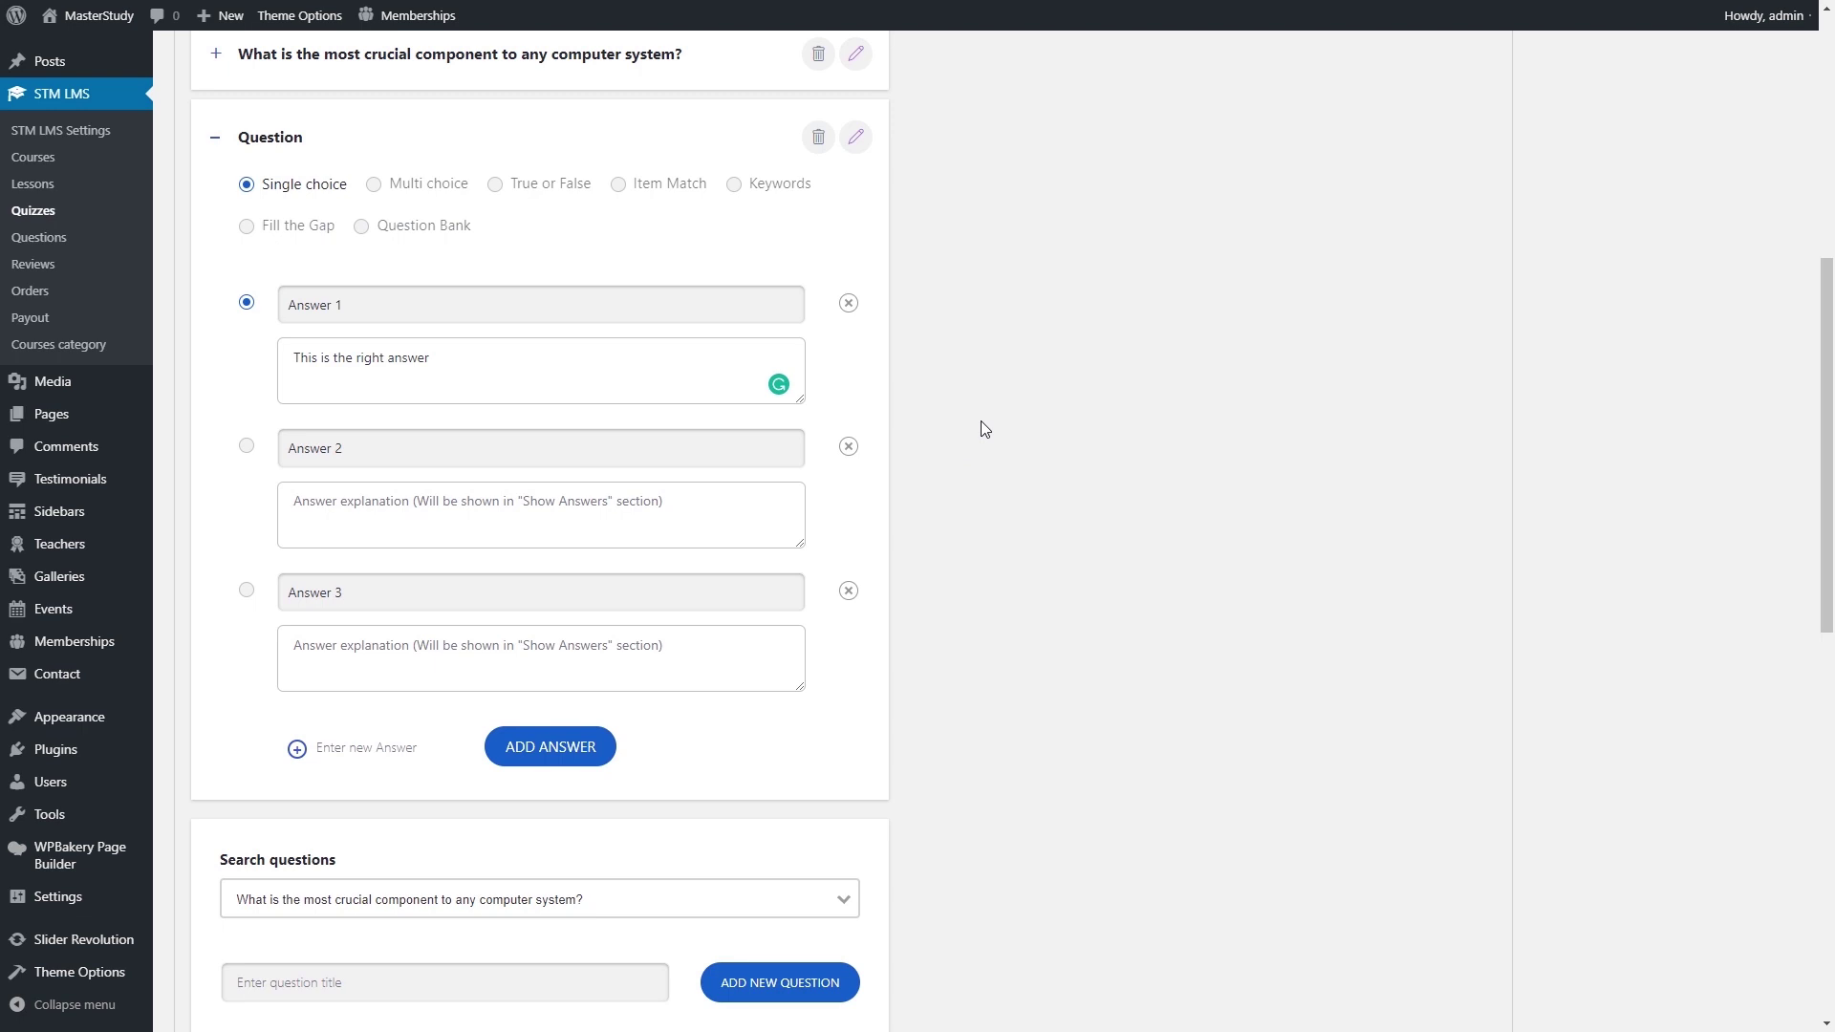
left_click(216, 136)
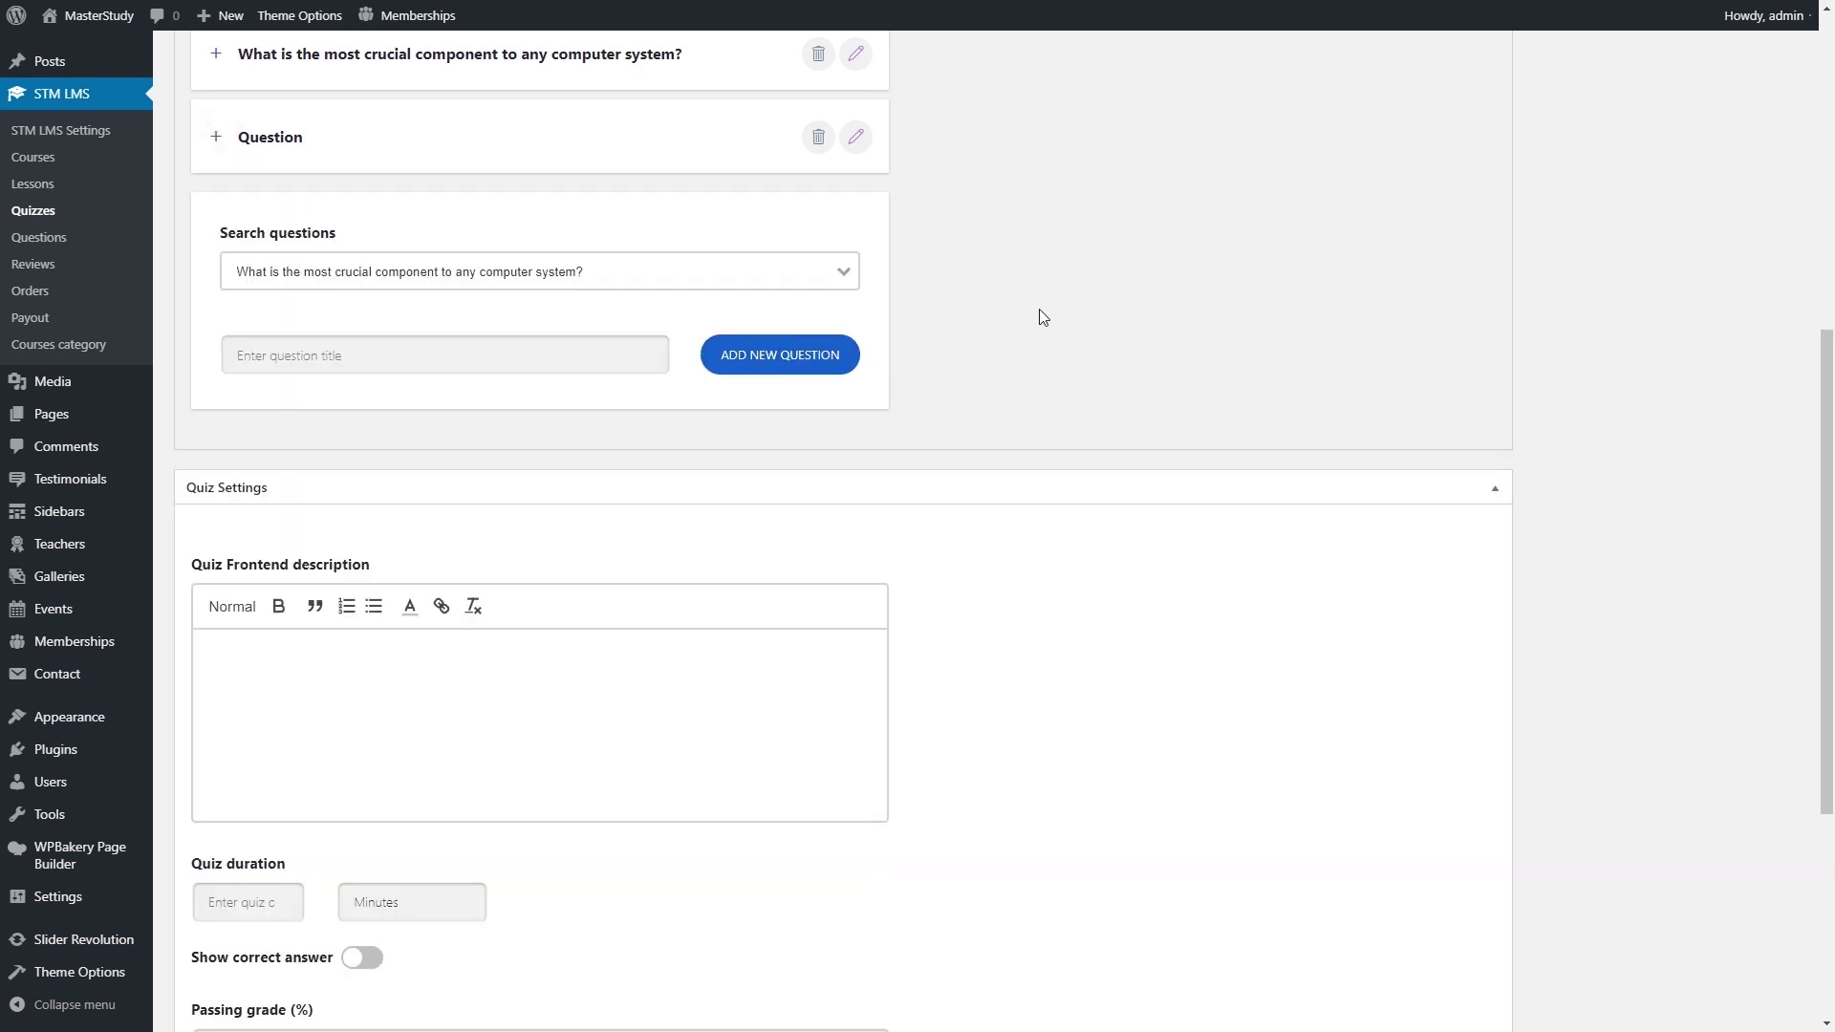
Fill the Quiz Frontend description of New Quiz with the Lorem ipsum placeholder paragraph.
scroll(1042, 317, "down", 3)
left_click(703, 398)
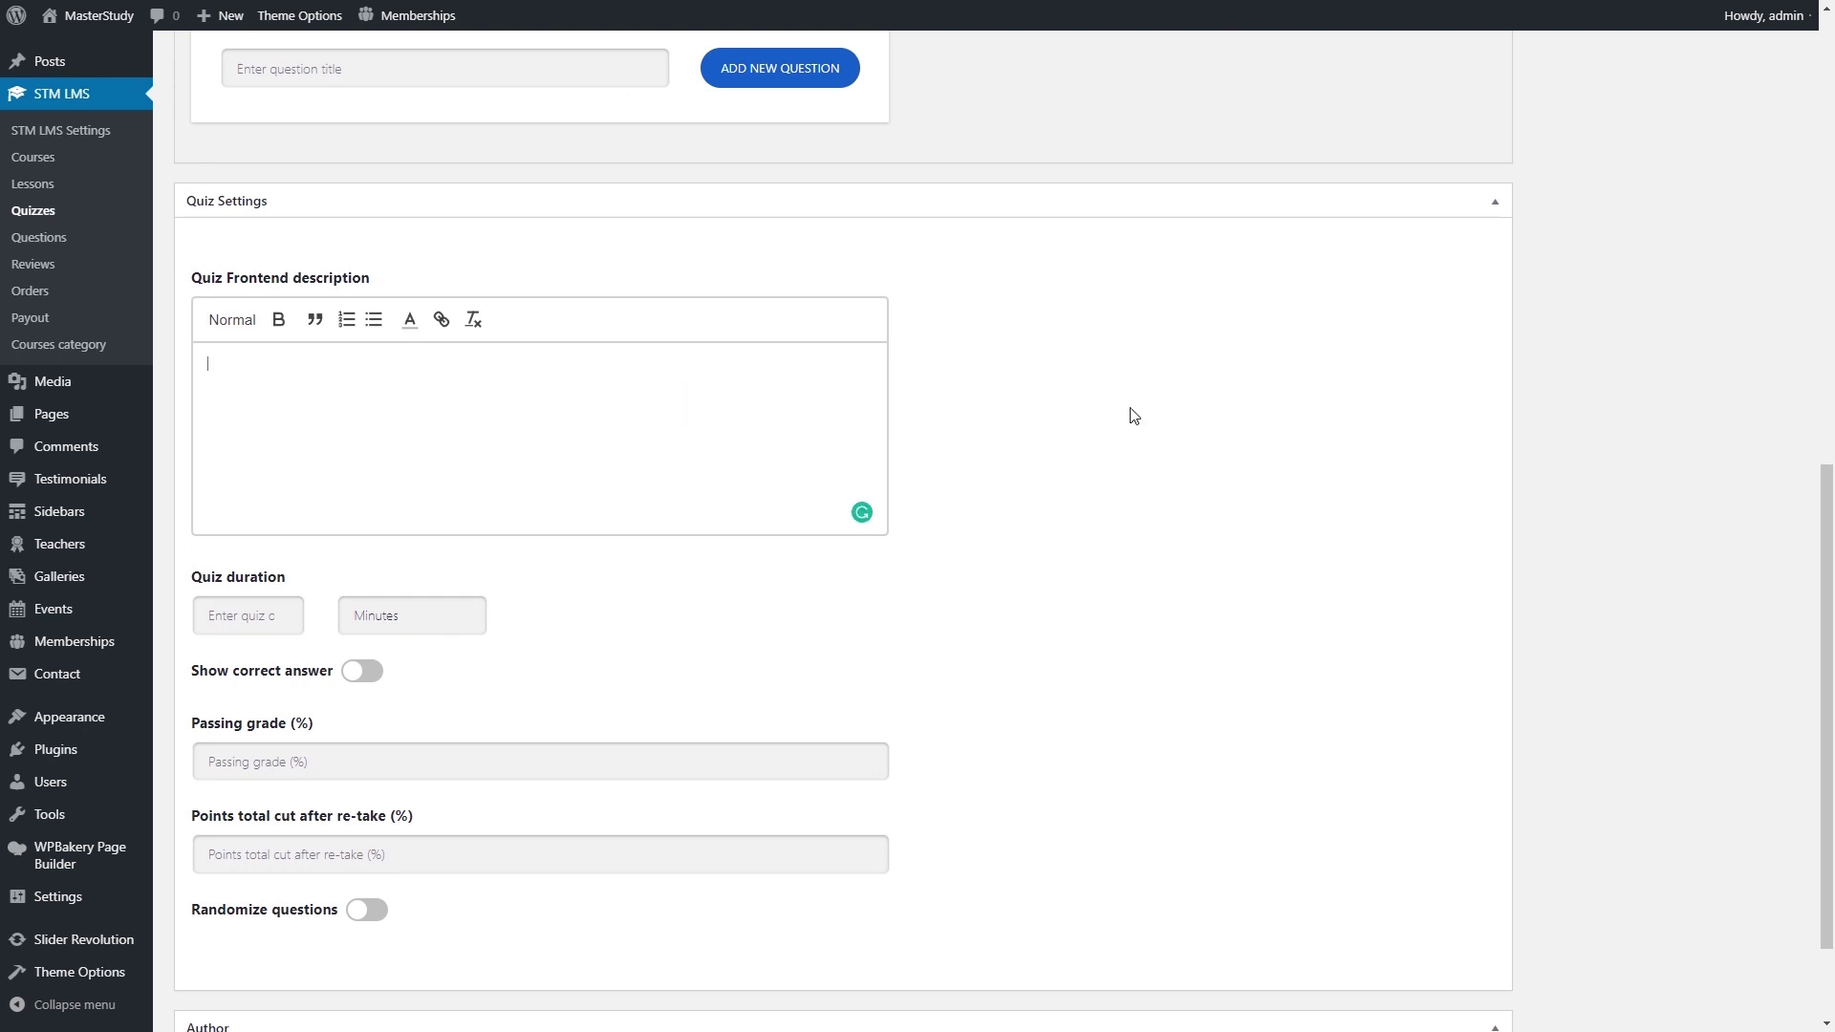
type("Lorem ipsum dolor sit amet, consectetur adipiscing elit, sed do eiusmod tempor incididunt ut labore et dolore magna aliqua. Ut enim ad minim veniam, quis nostrud exercitation ullamco laboris nisi ut aliquip ex ea commodo consequat. Duis aute irure dolor in reprehenderit in voluptate velit esse cillum dolore eu fugiat nulla pariatur. Excepteur sint occaecat cupidatat non proident, sunt in culpa qui officia deserunt mollit anim id est laborum.")
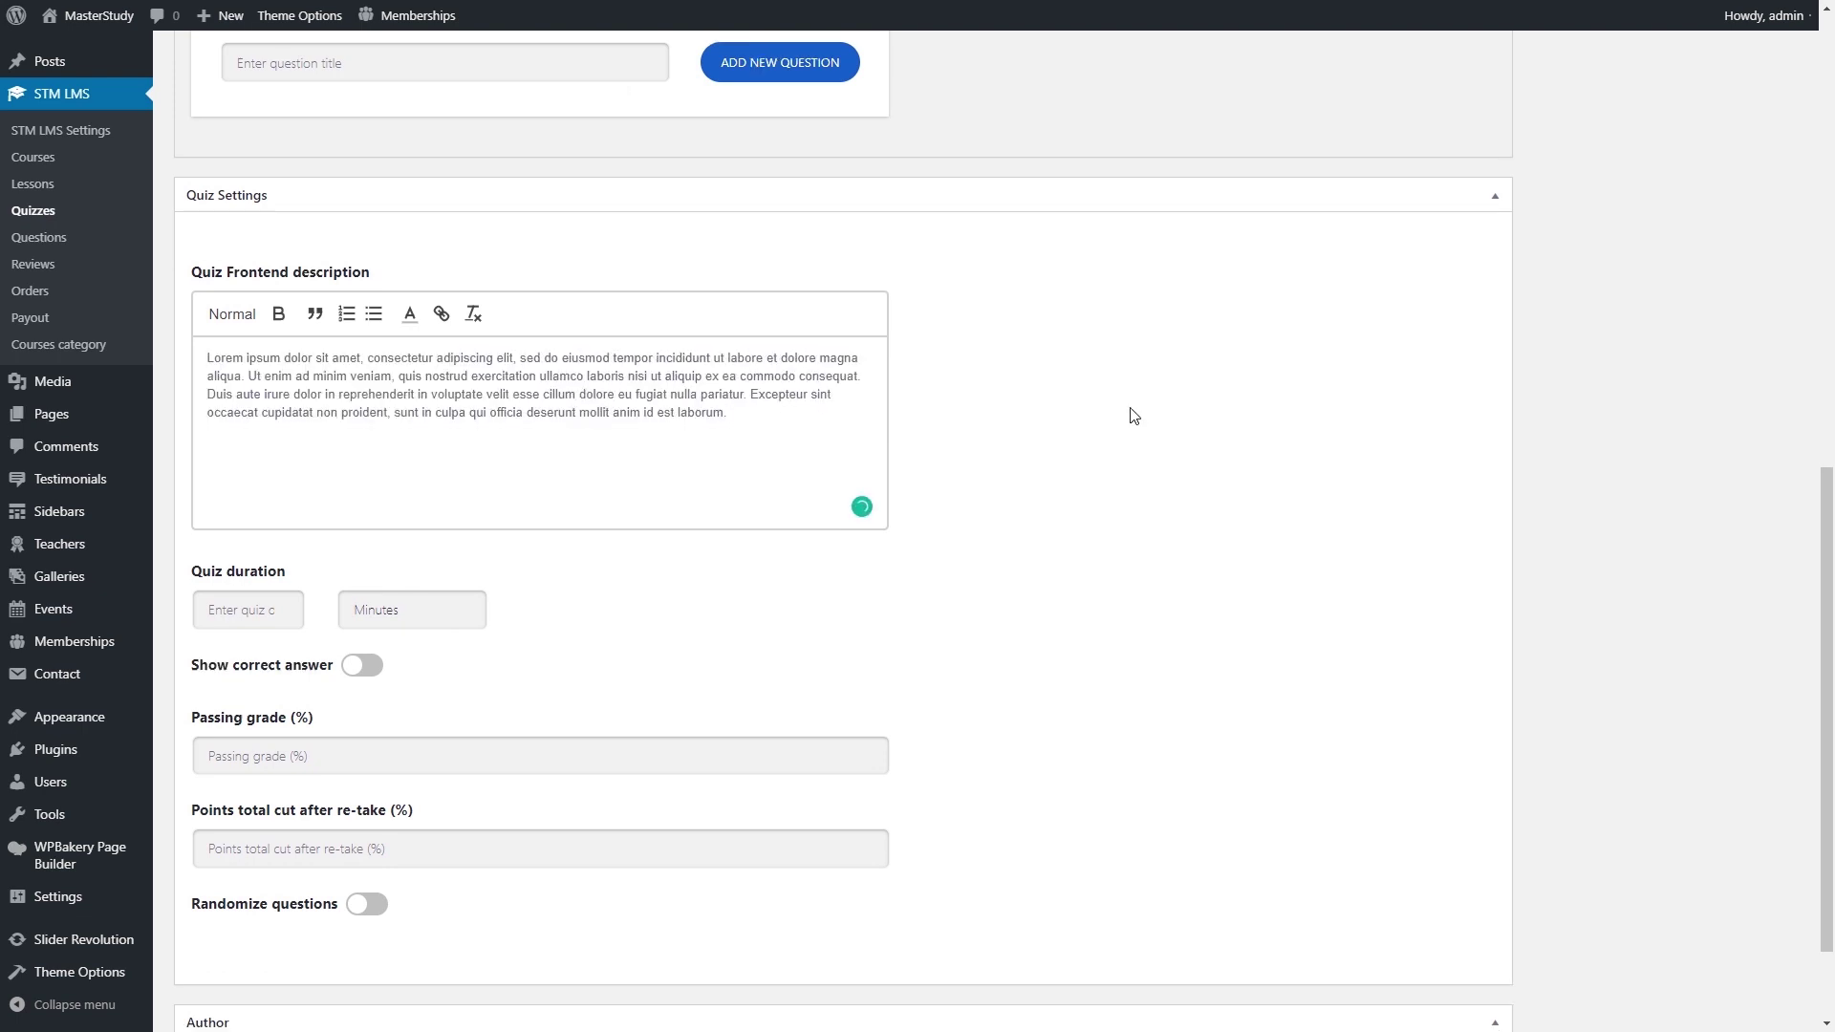
Set the quiz duration to 30 minutes and enable showing the correct answer.
scroll(1134, 415, "down", 2)
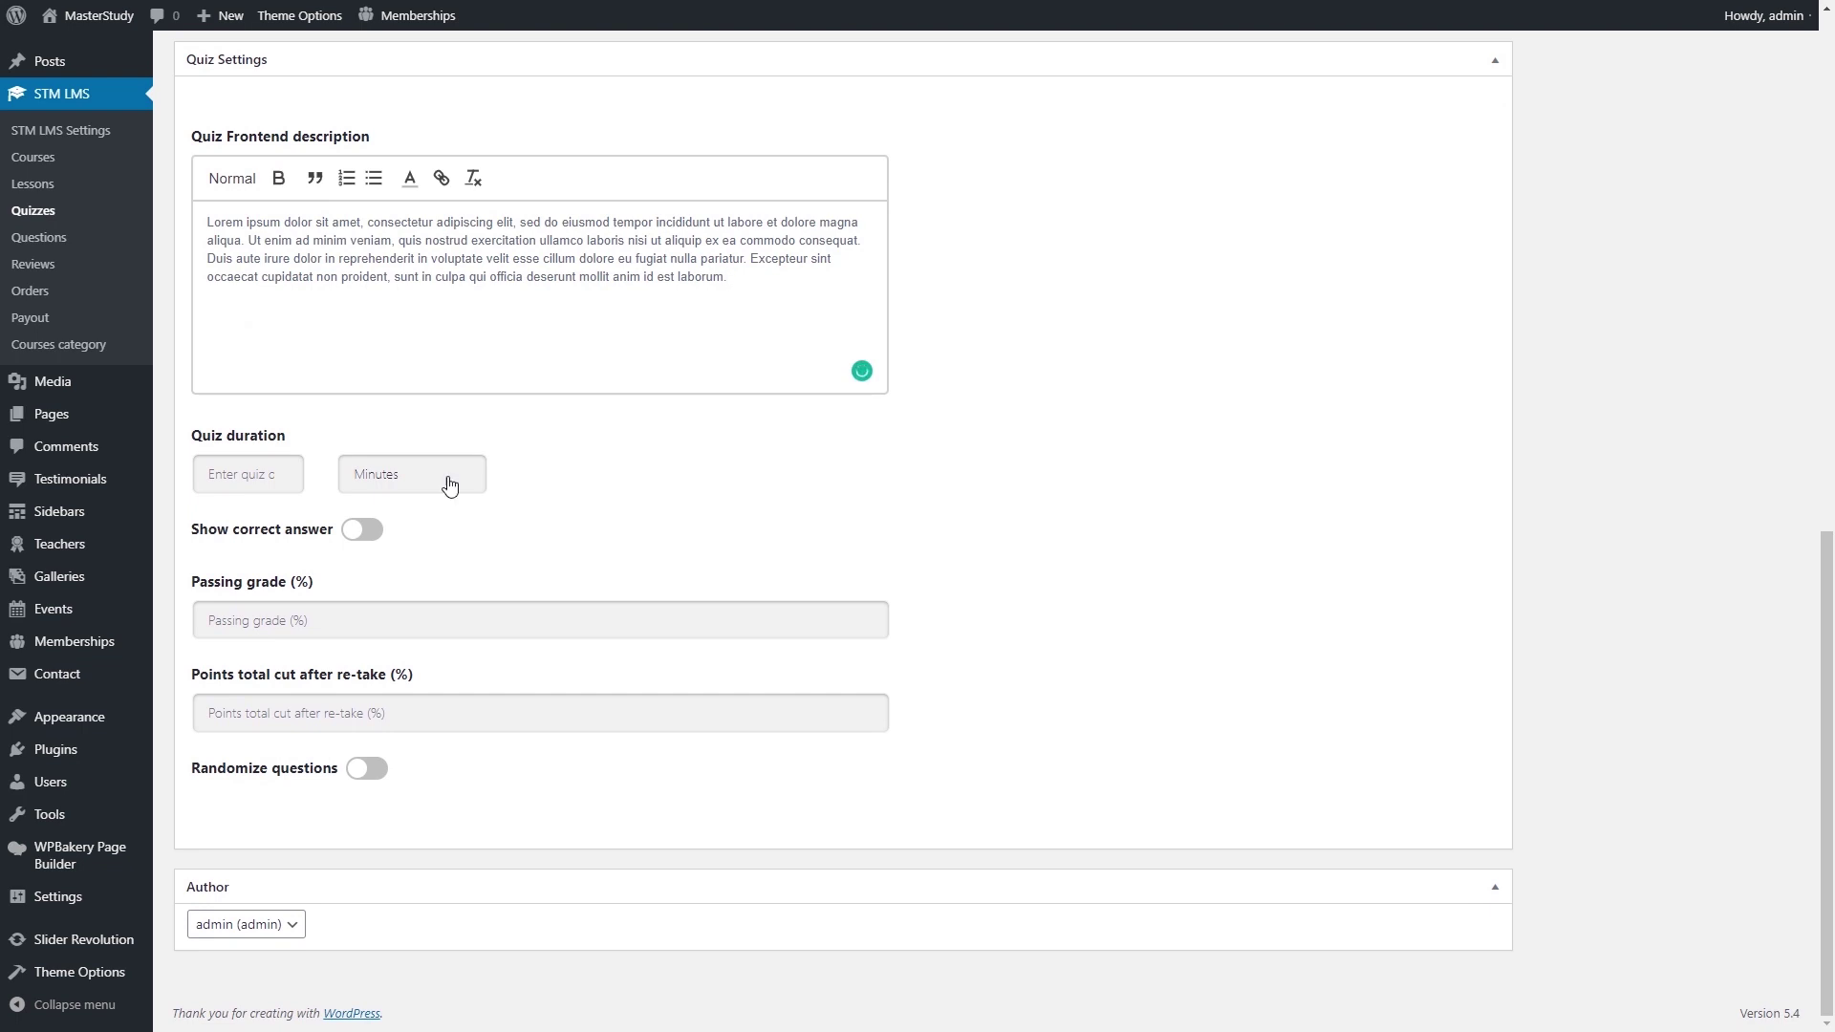
left_click(244, 474)
type("30")
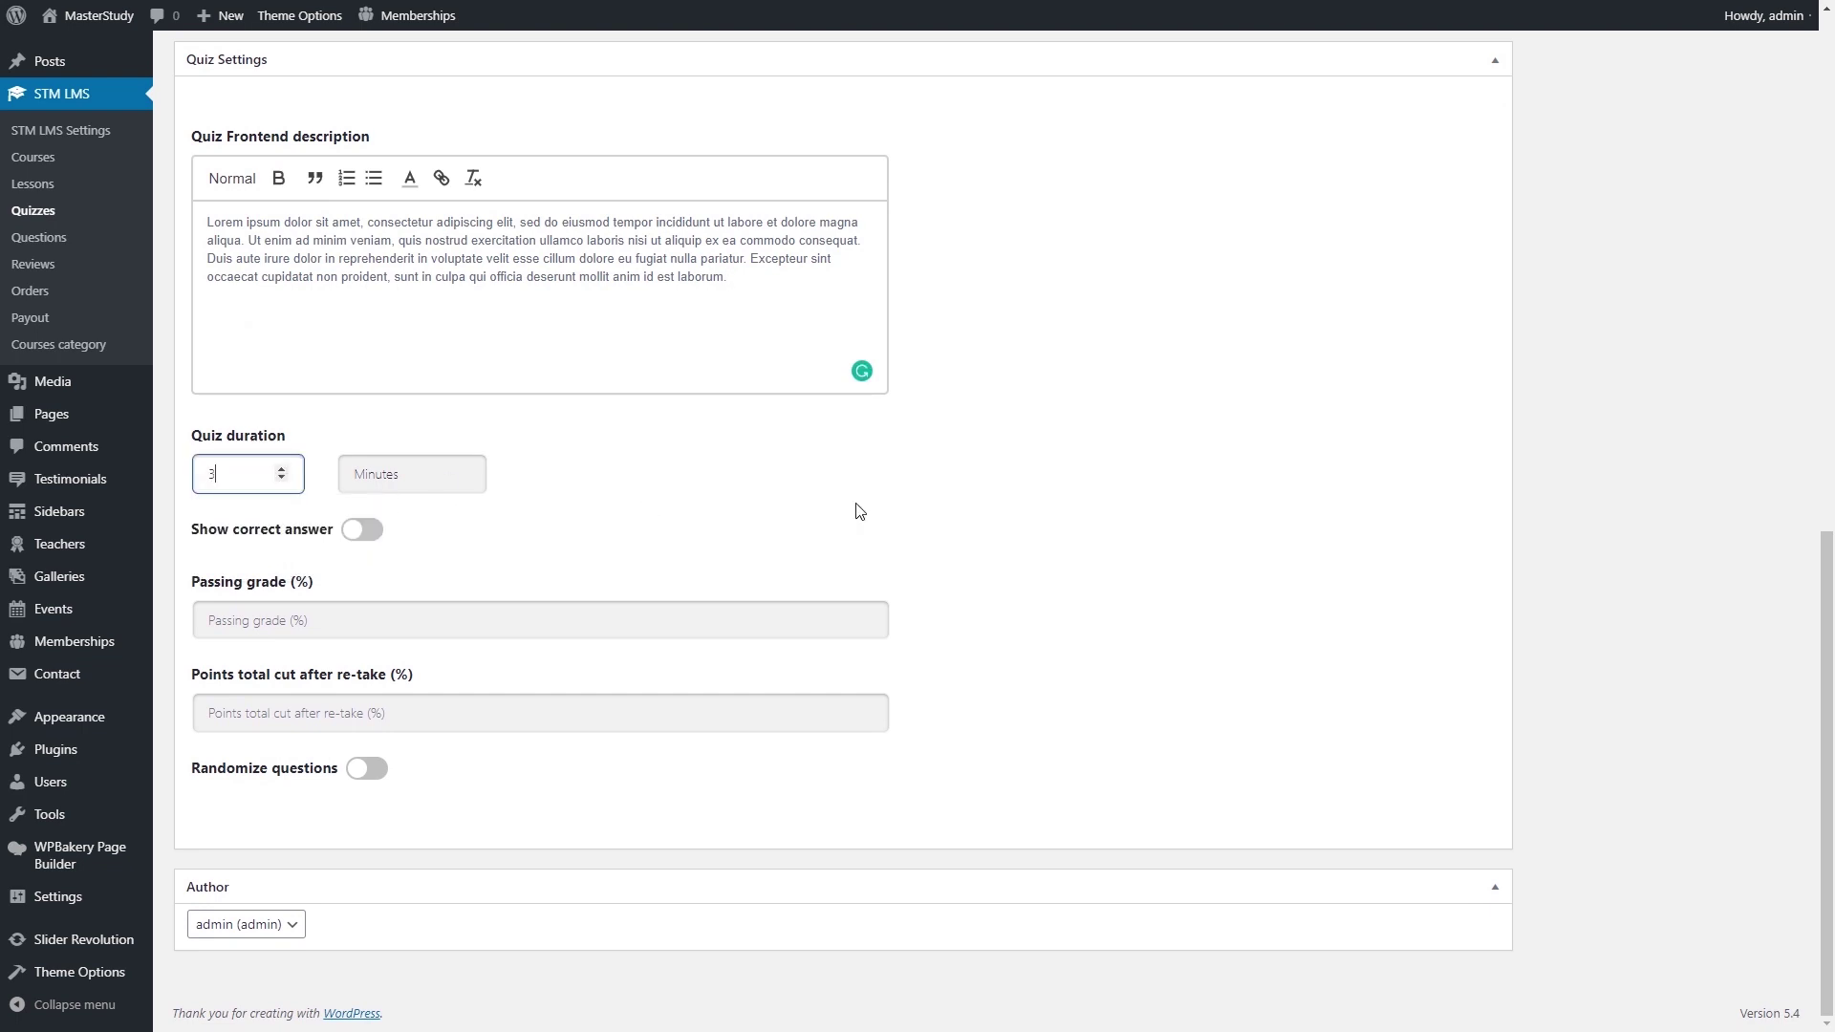
left_click(857, 512)
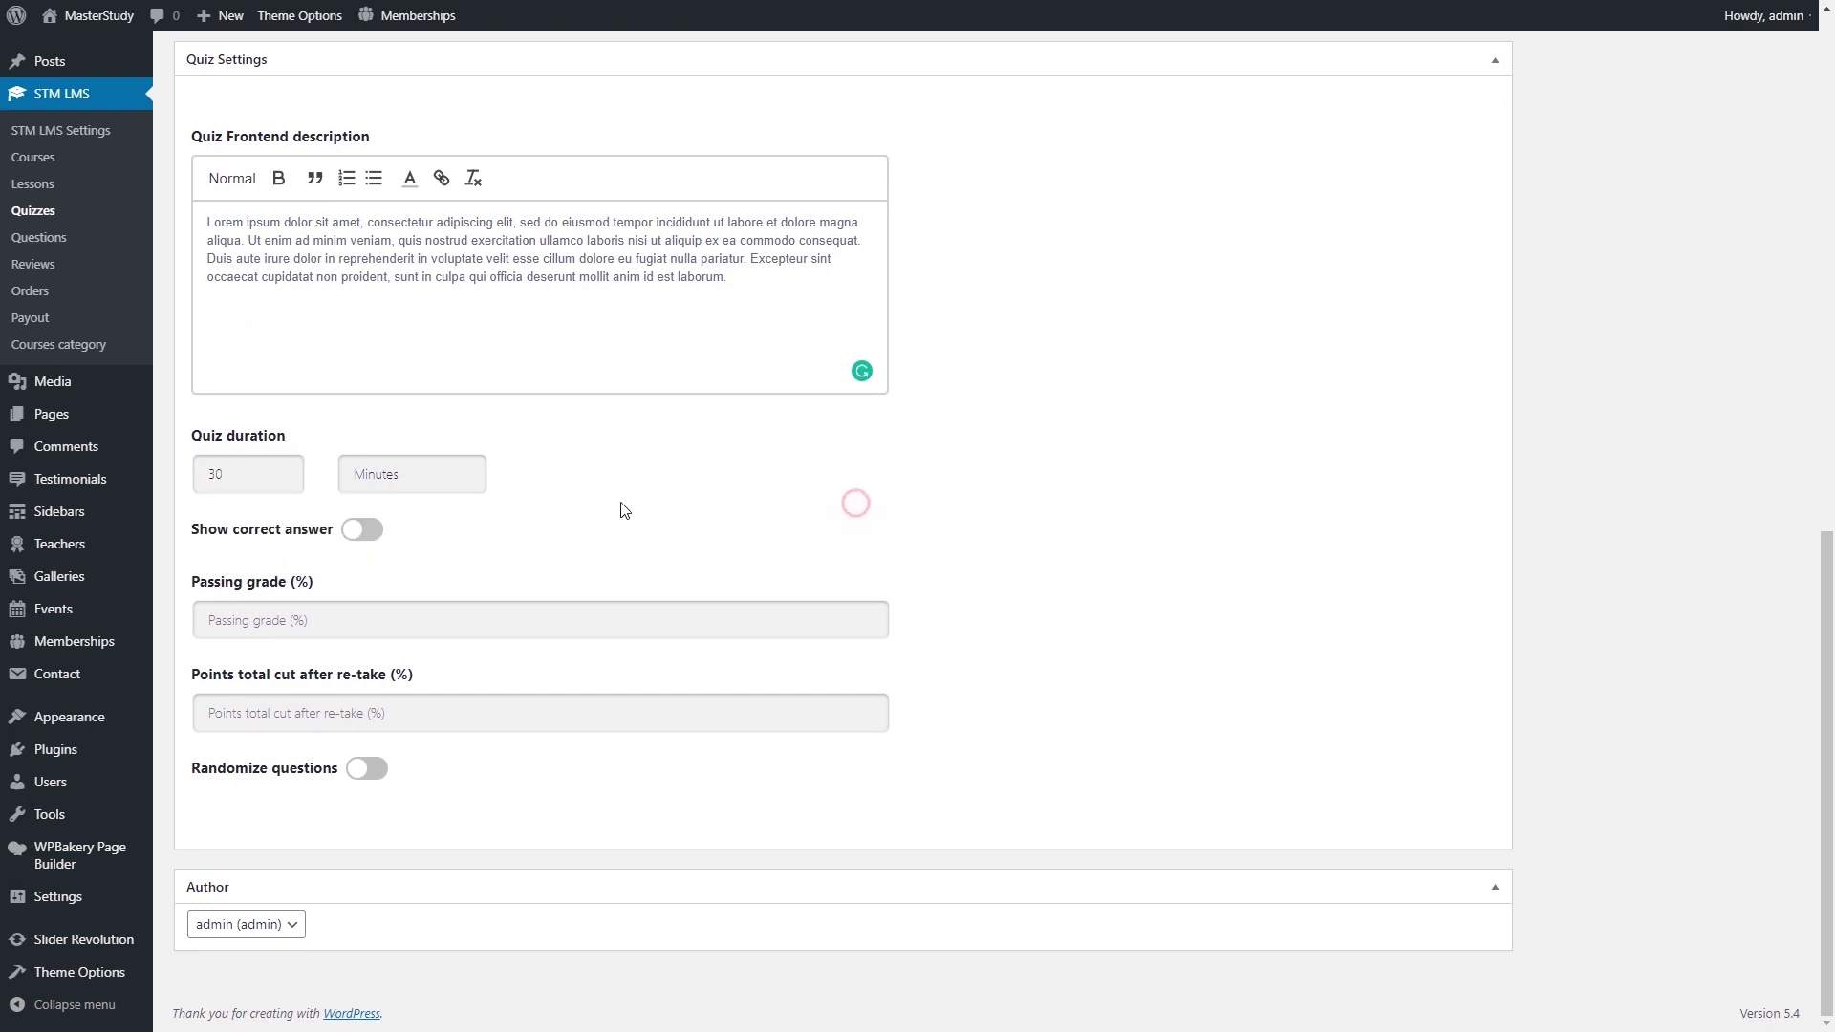
left_click(406, 470)
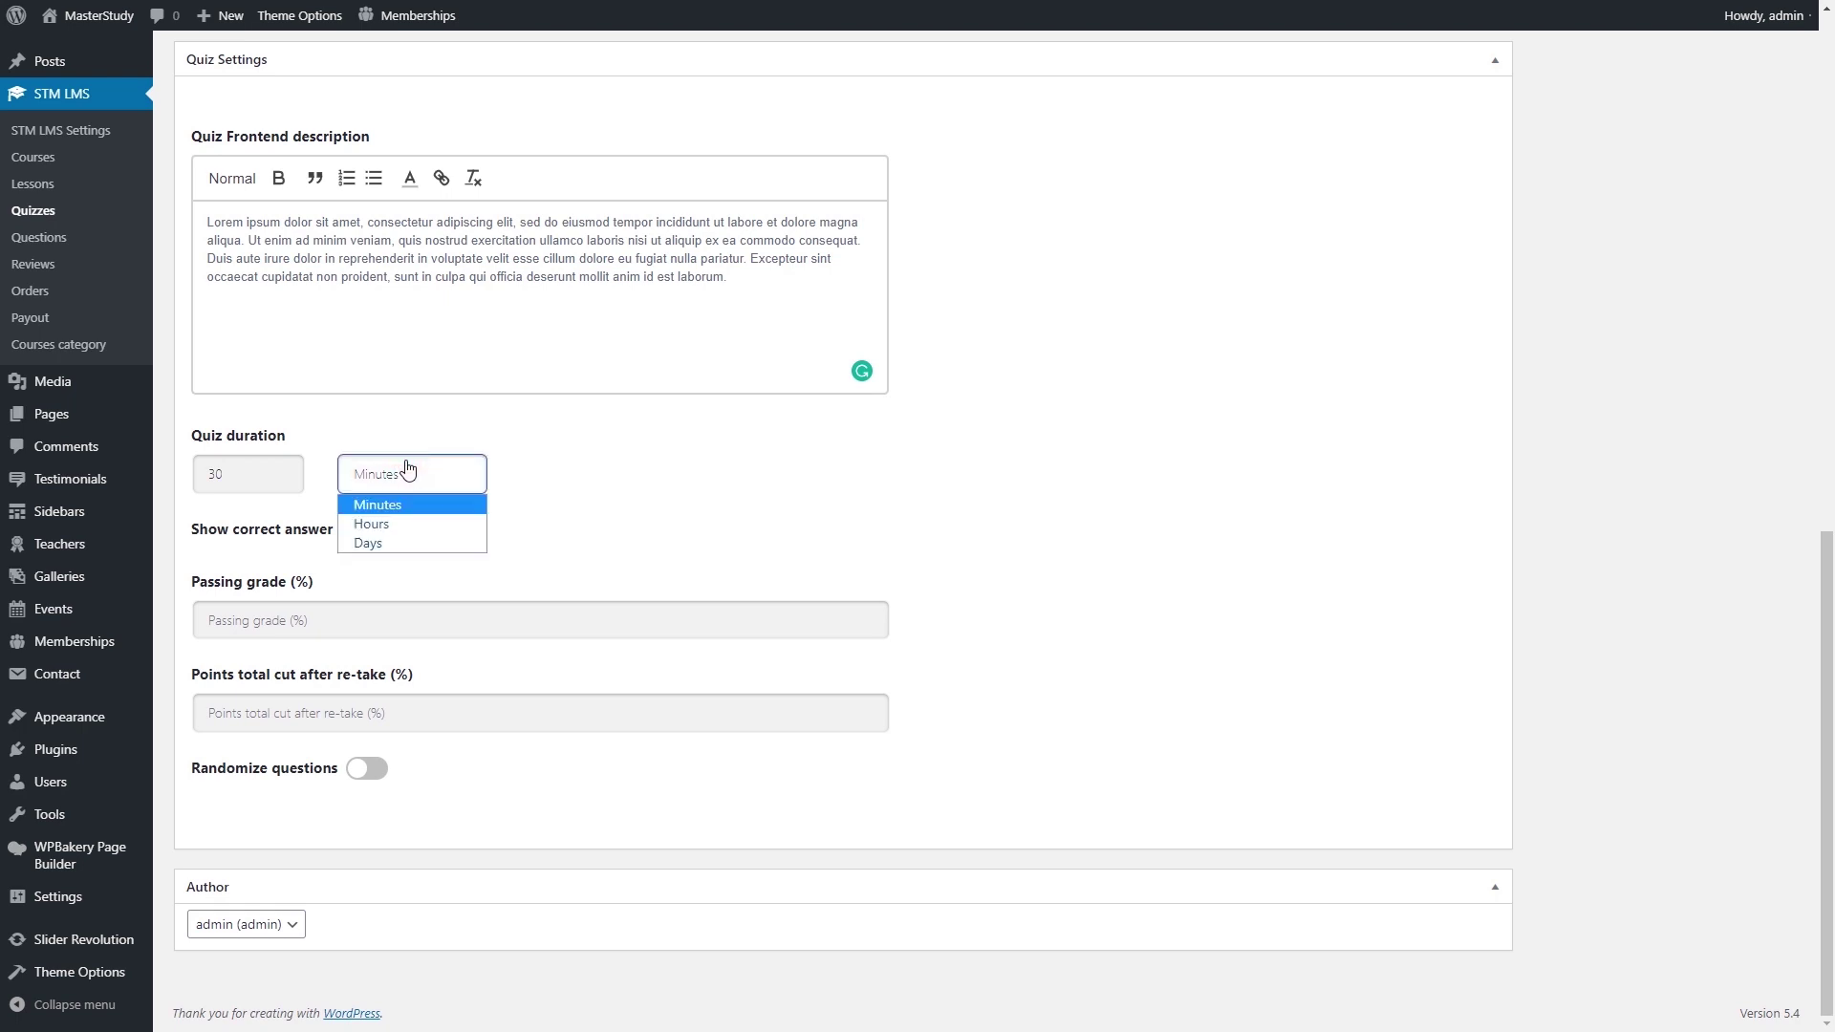
left_click(658, 481)
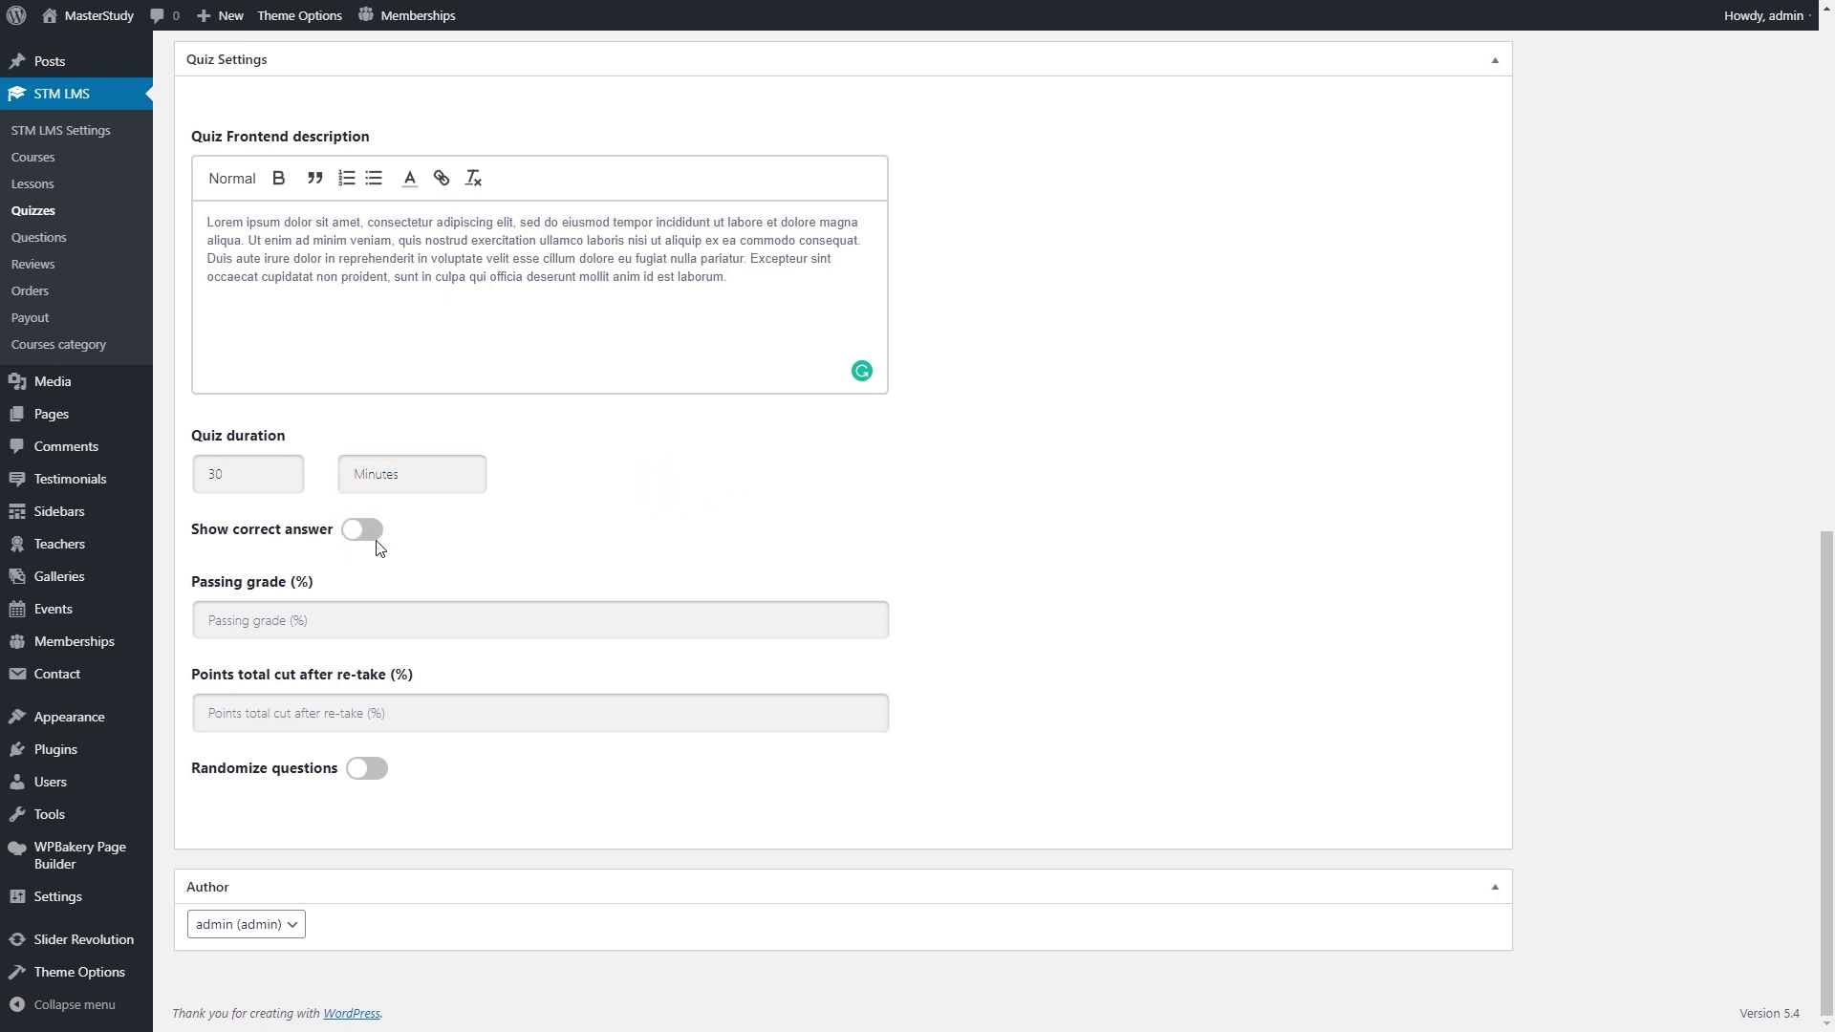
left_click(372, 541)
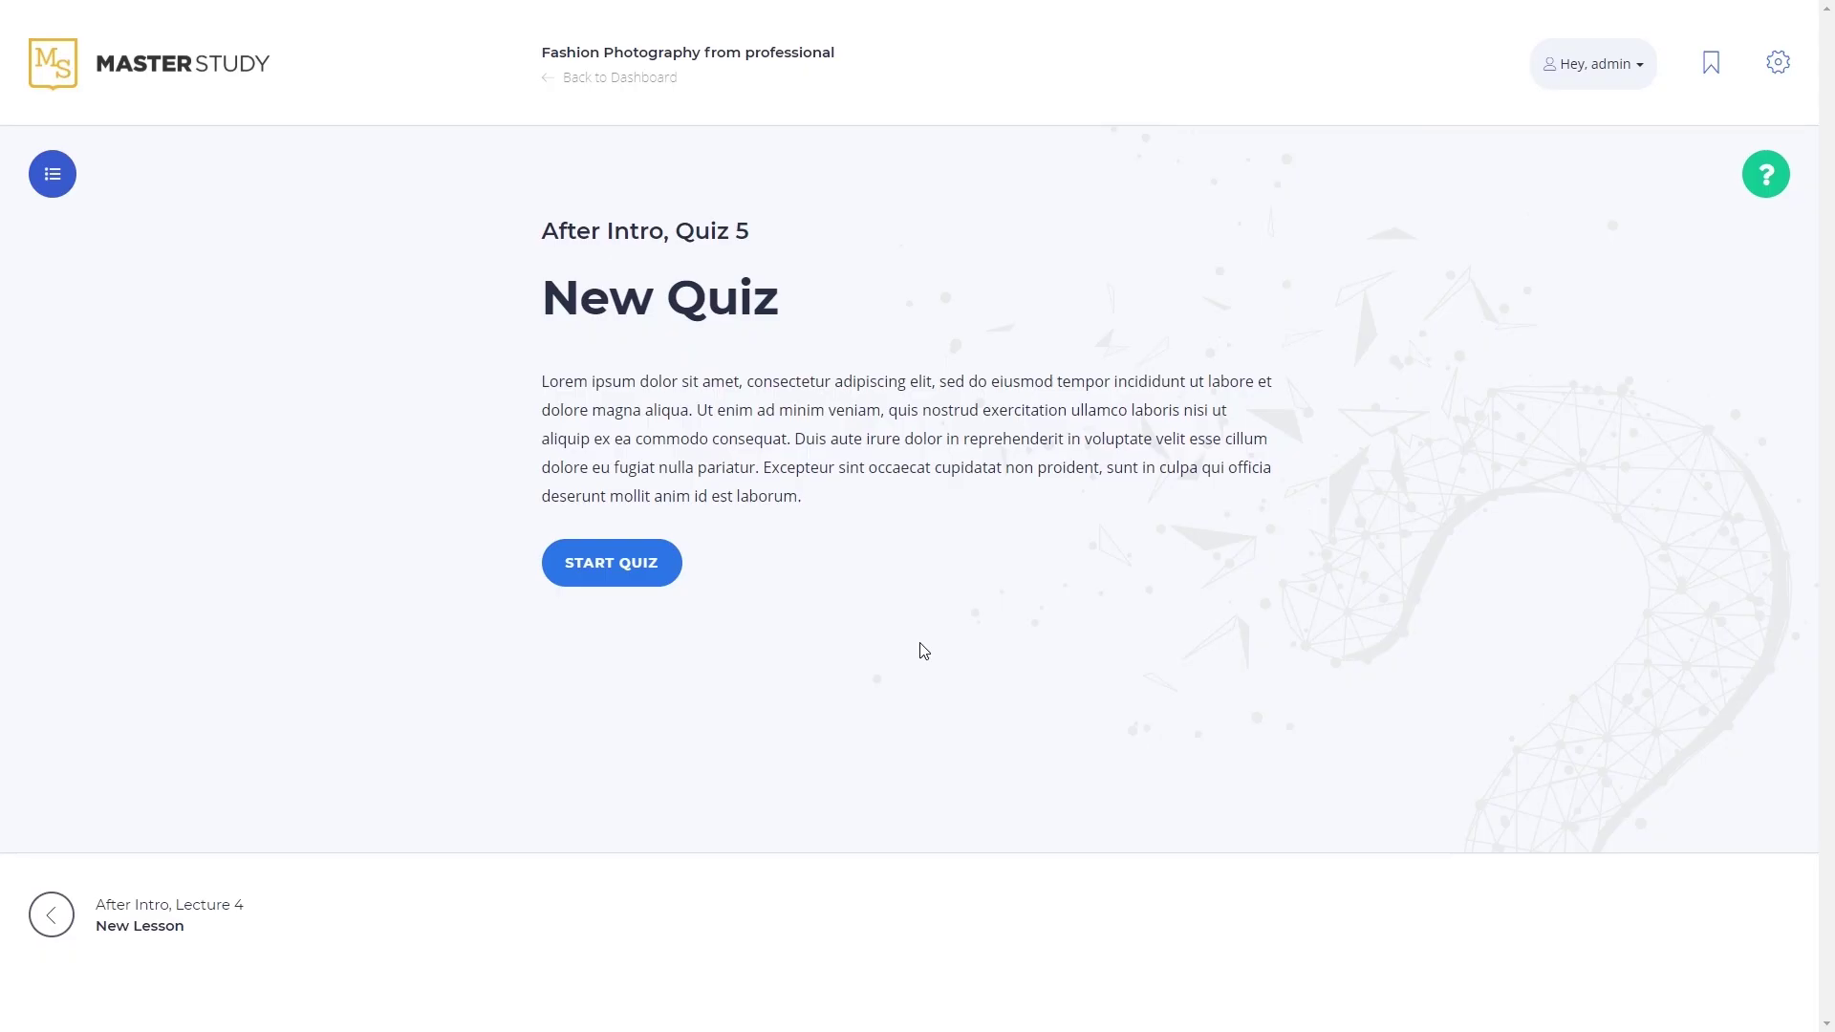
Start New Quiz on the course page, choose Answer 2 for both questions and submit the quiz.
left_click(656, 585)
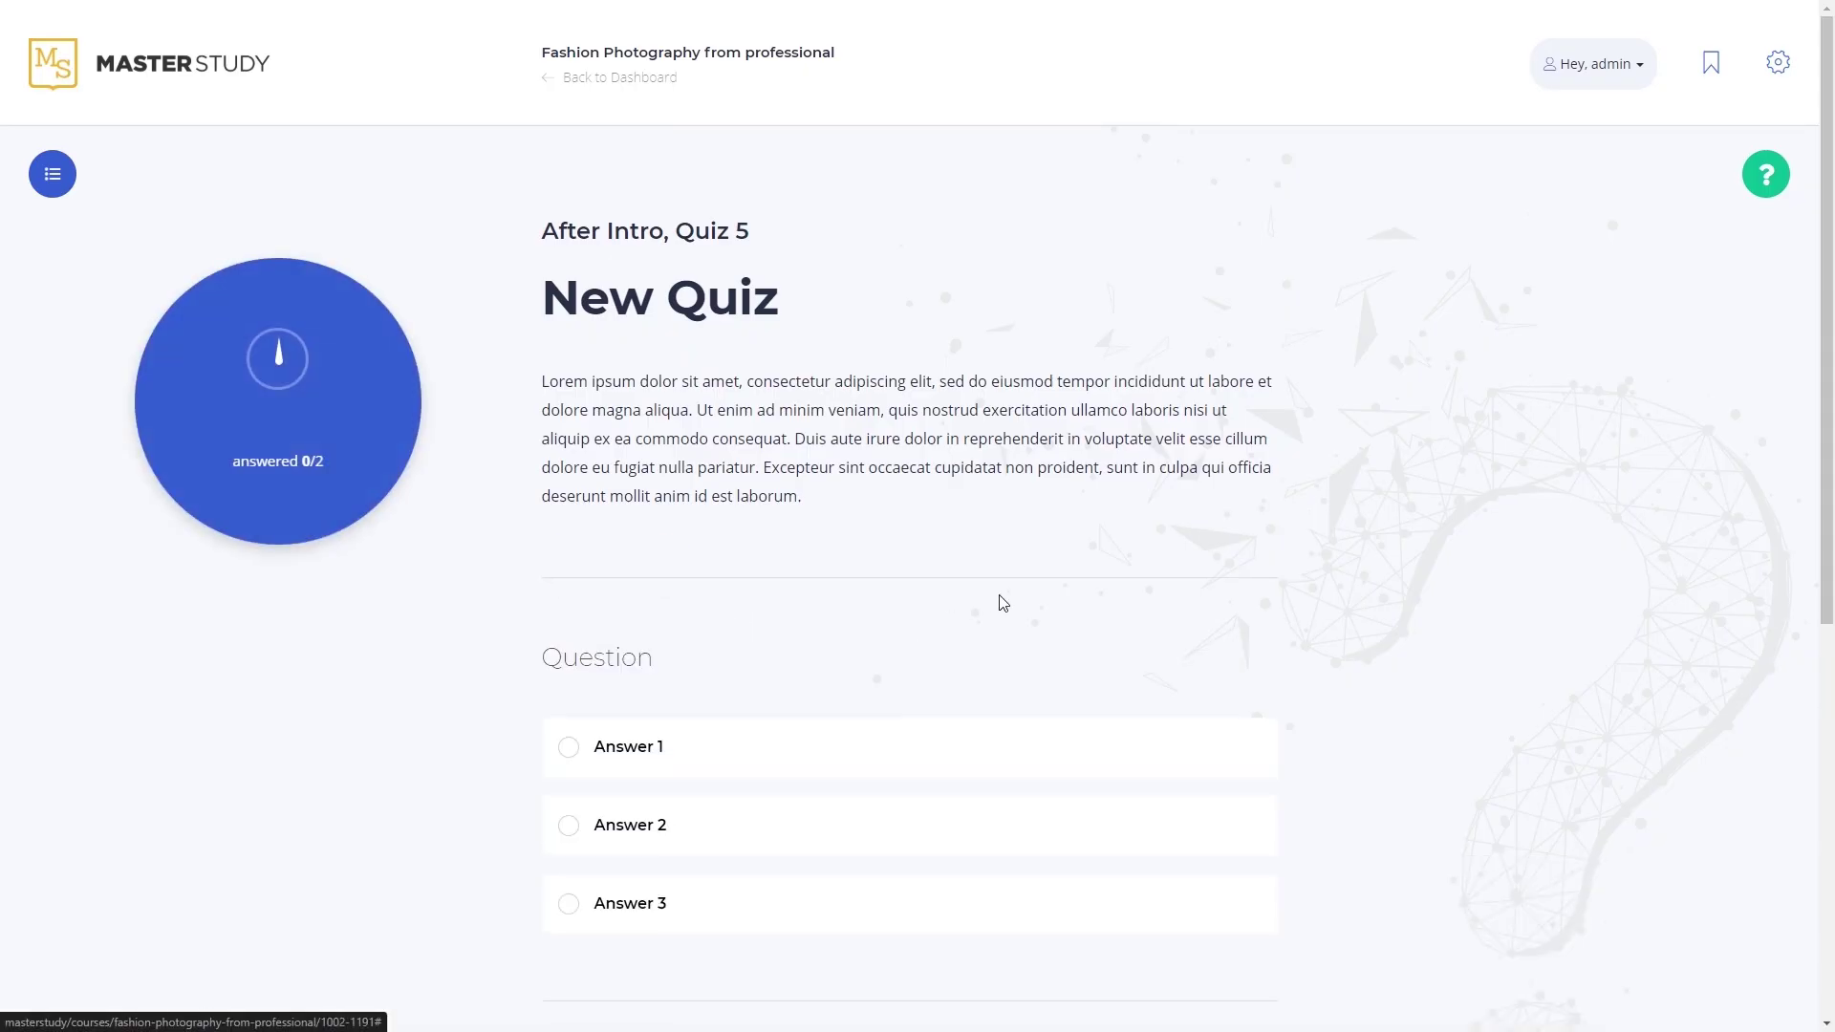
scroll(1001, 602, "down", 2)
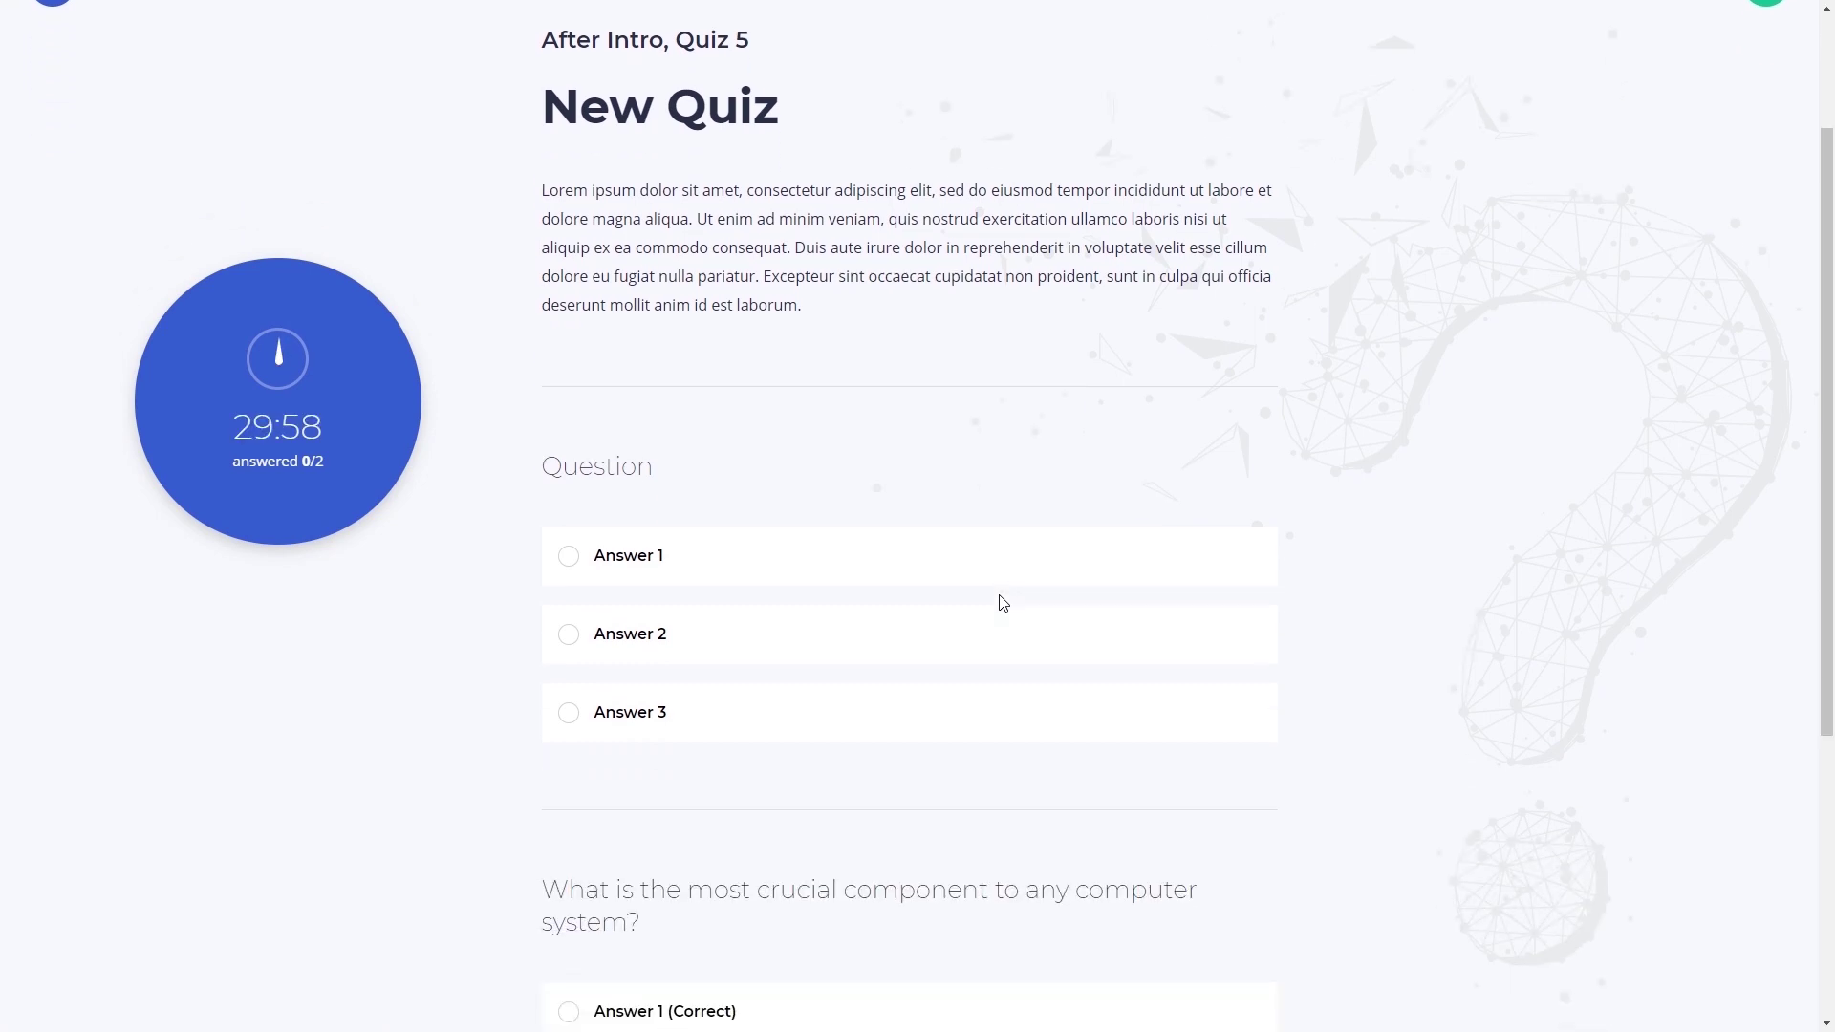
left_click(671, 636)
scroll(967, 666, "down", 3)
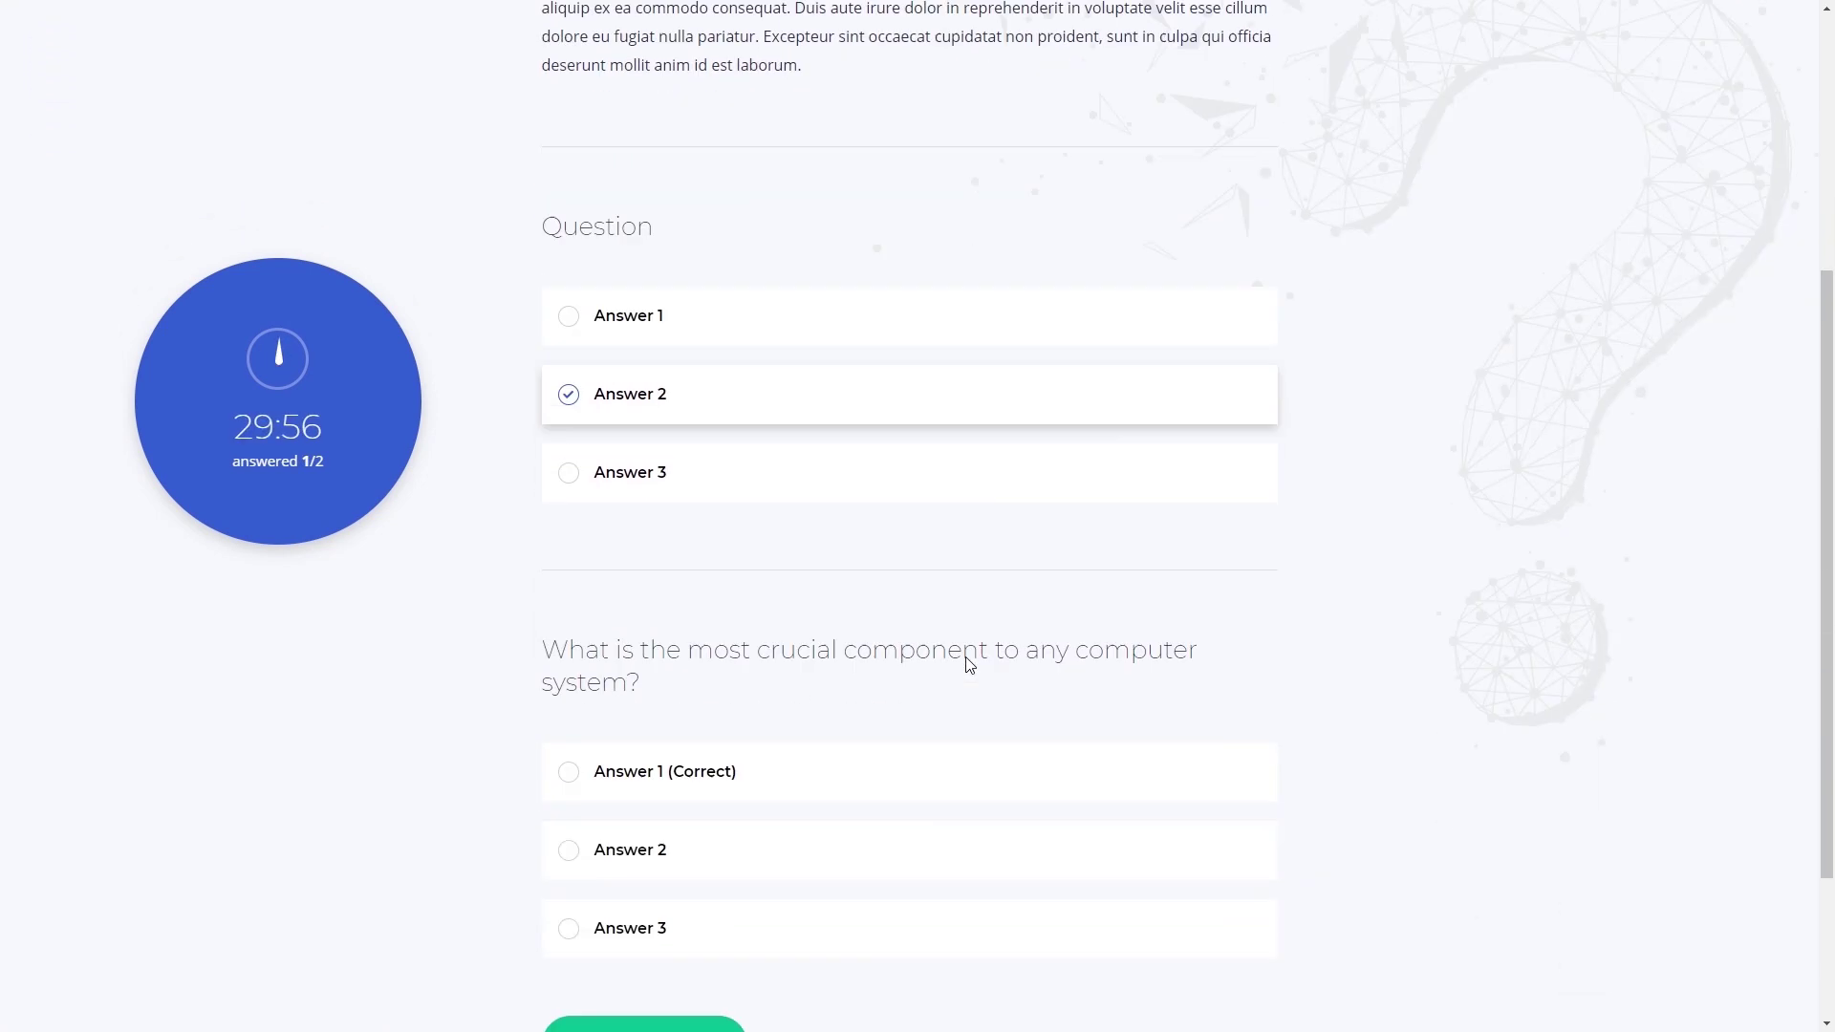
scroll(968, 665, "down", 2)
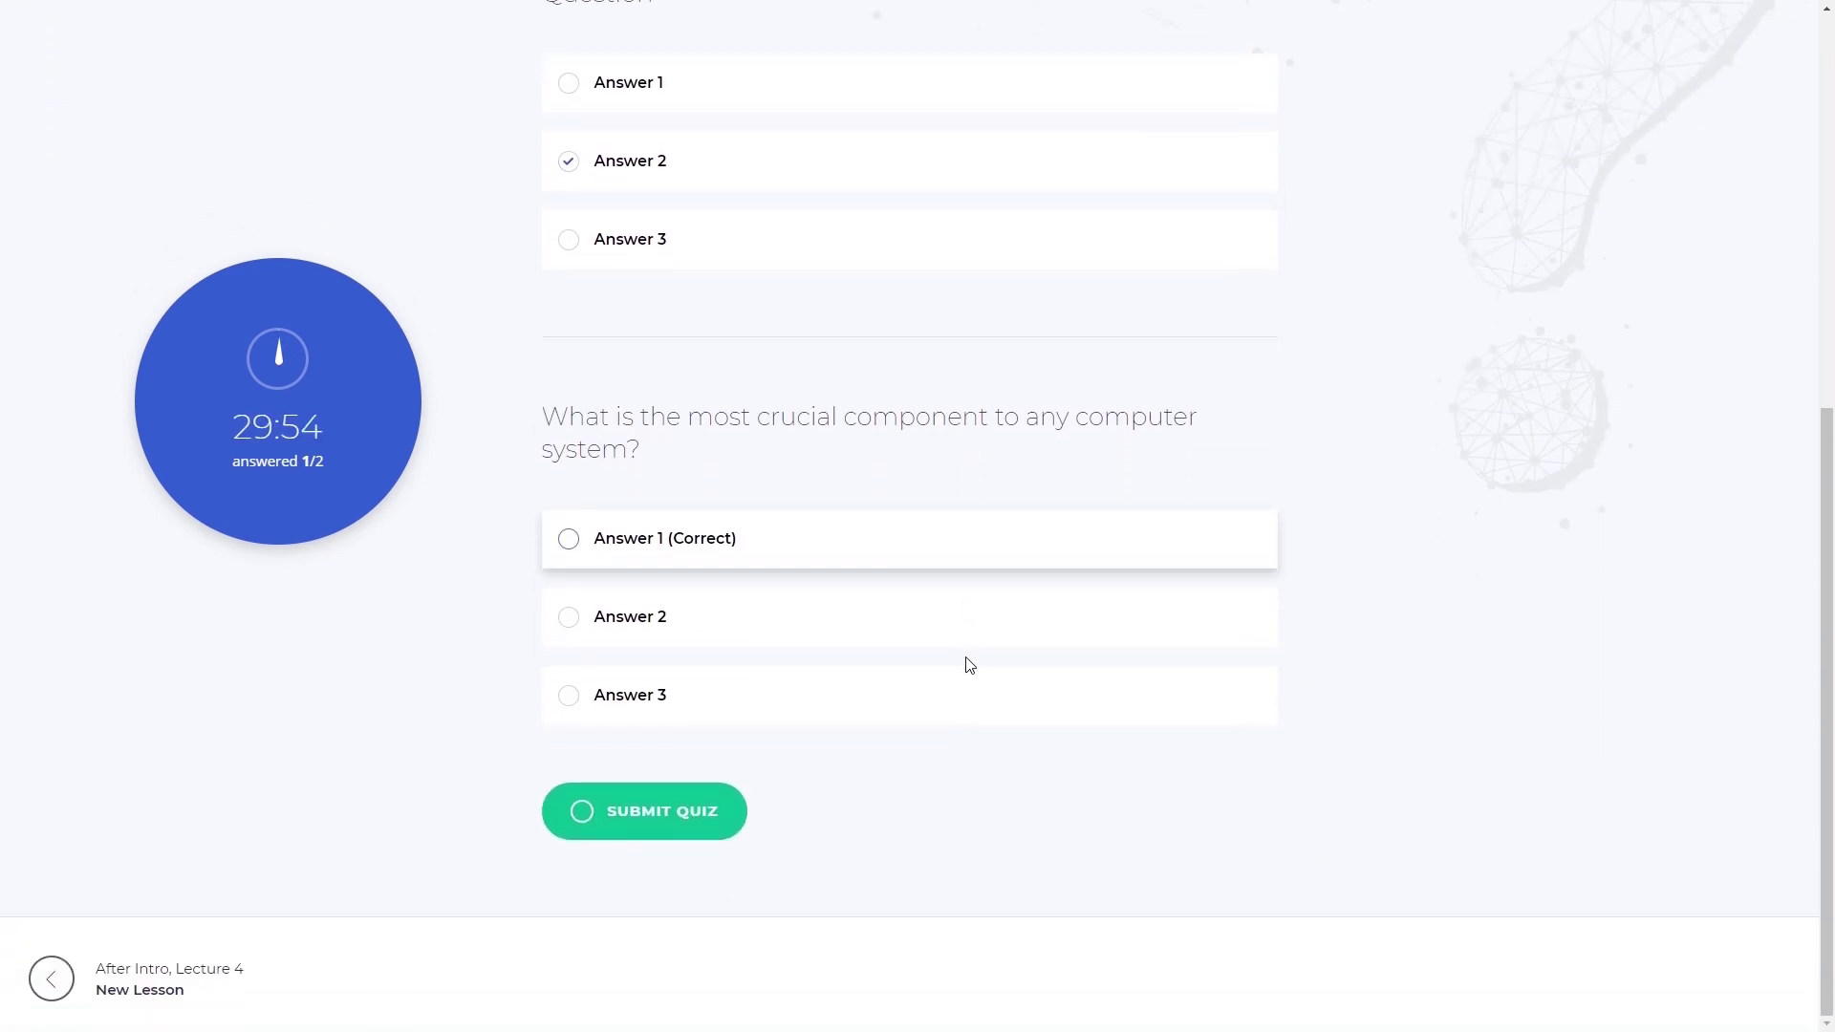
left_click(833, 637)
left_click(705, 813)
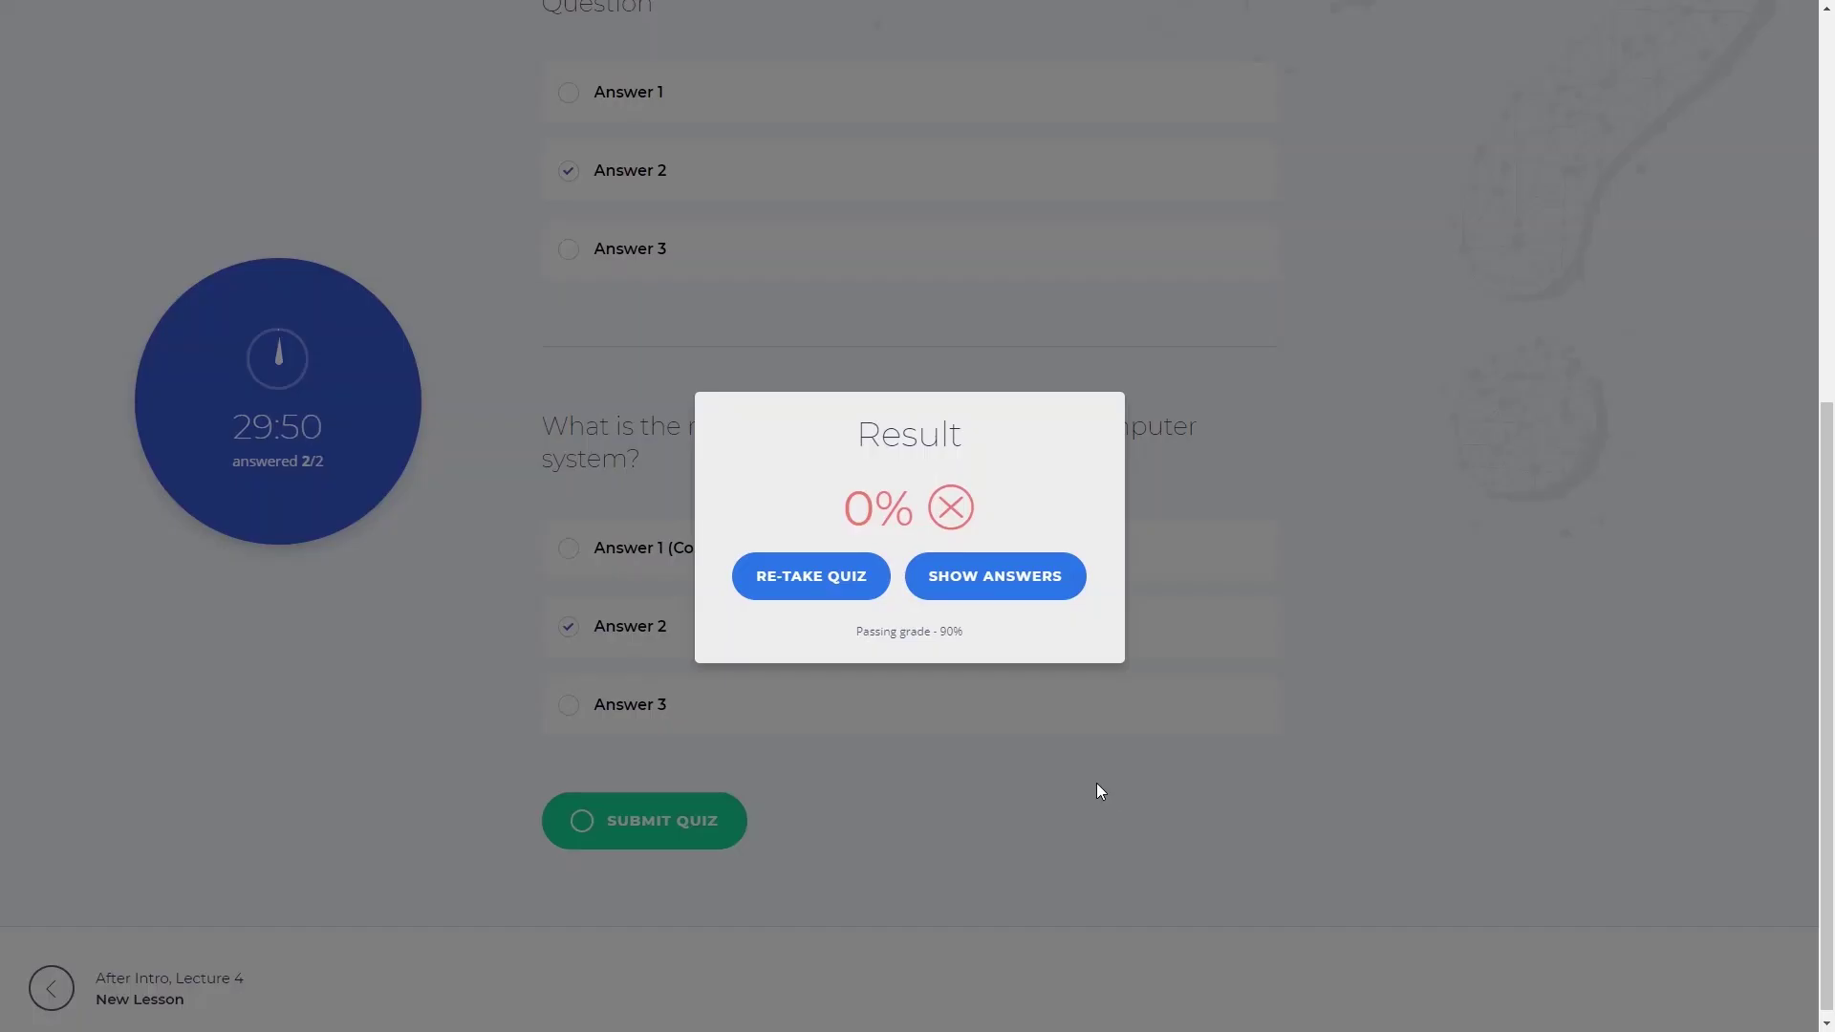
Show the answers of the submitted quiz and look through the correct ones for both questions.
left_click(1019, 580)
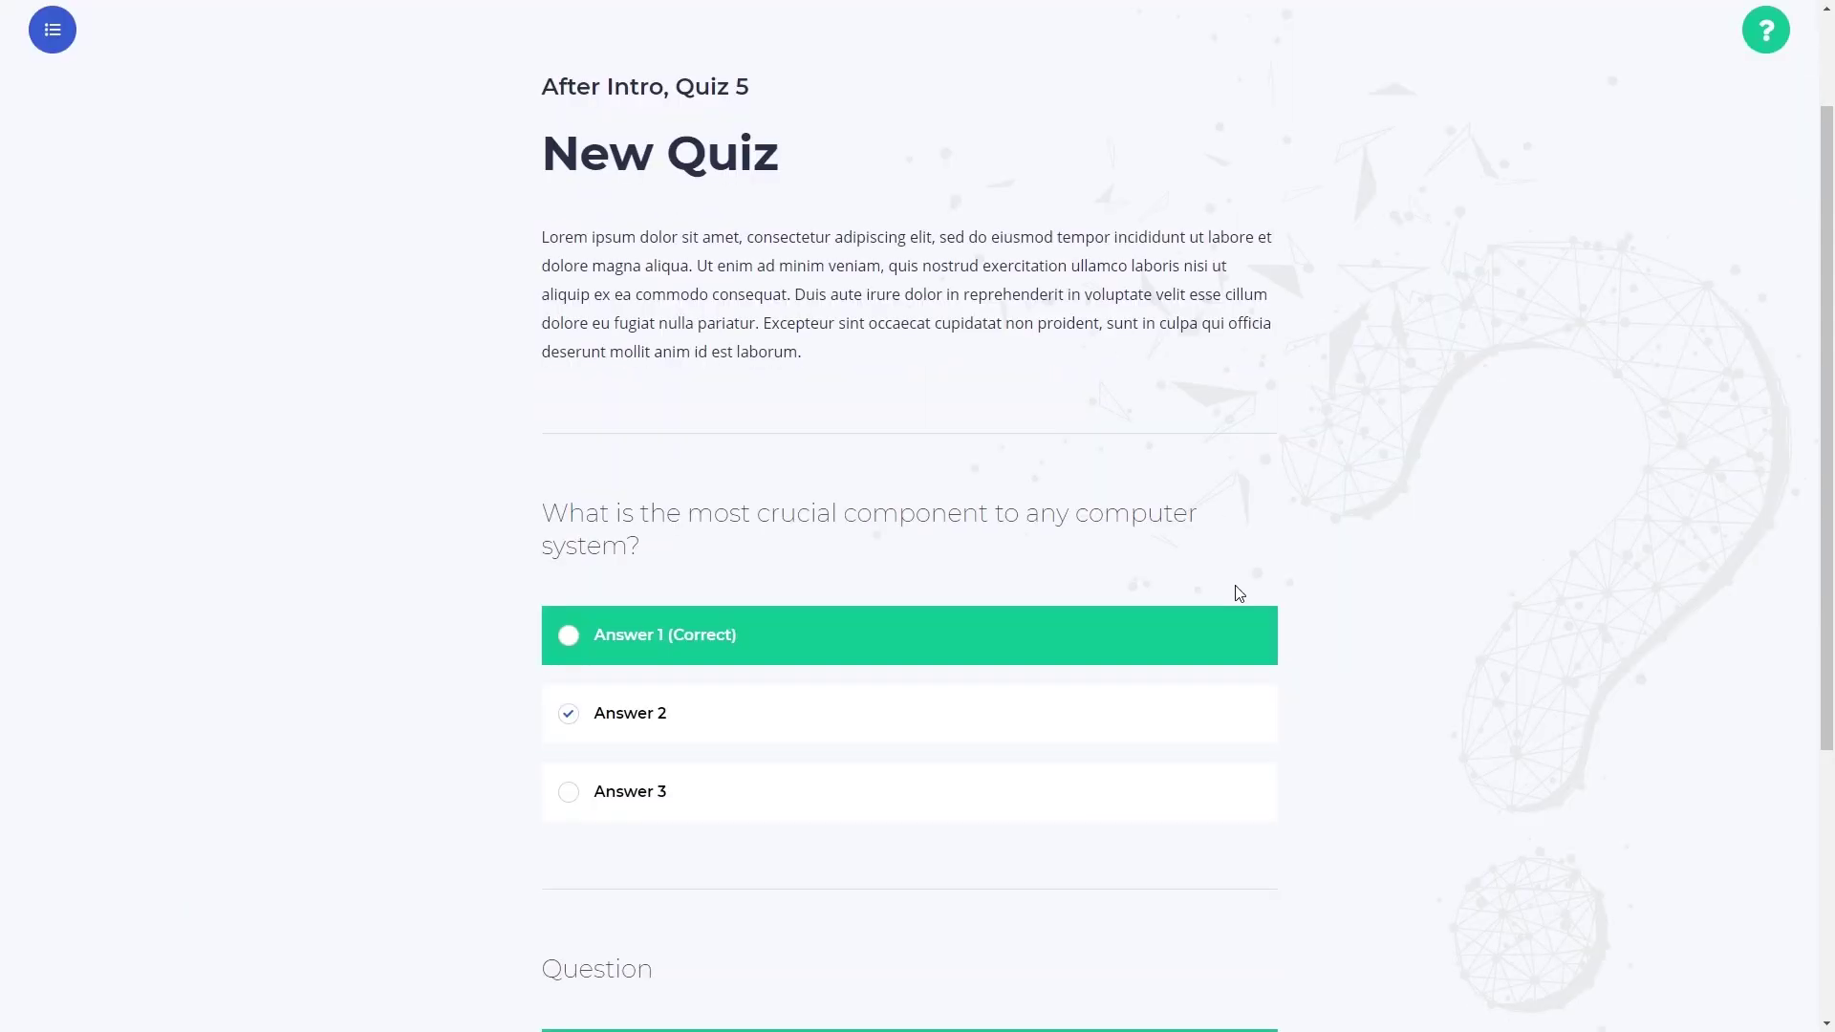
scroll(1240, 594, "down", 5)
mouse_move(1255, 635)
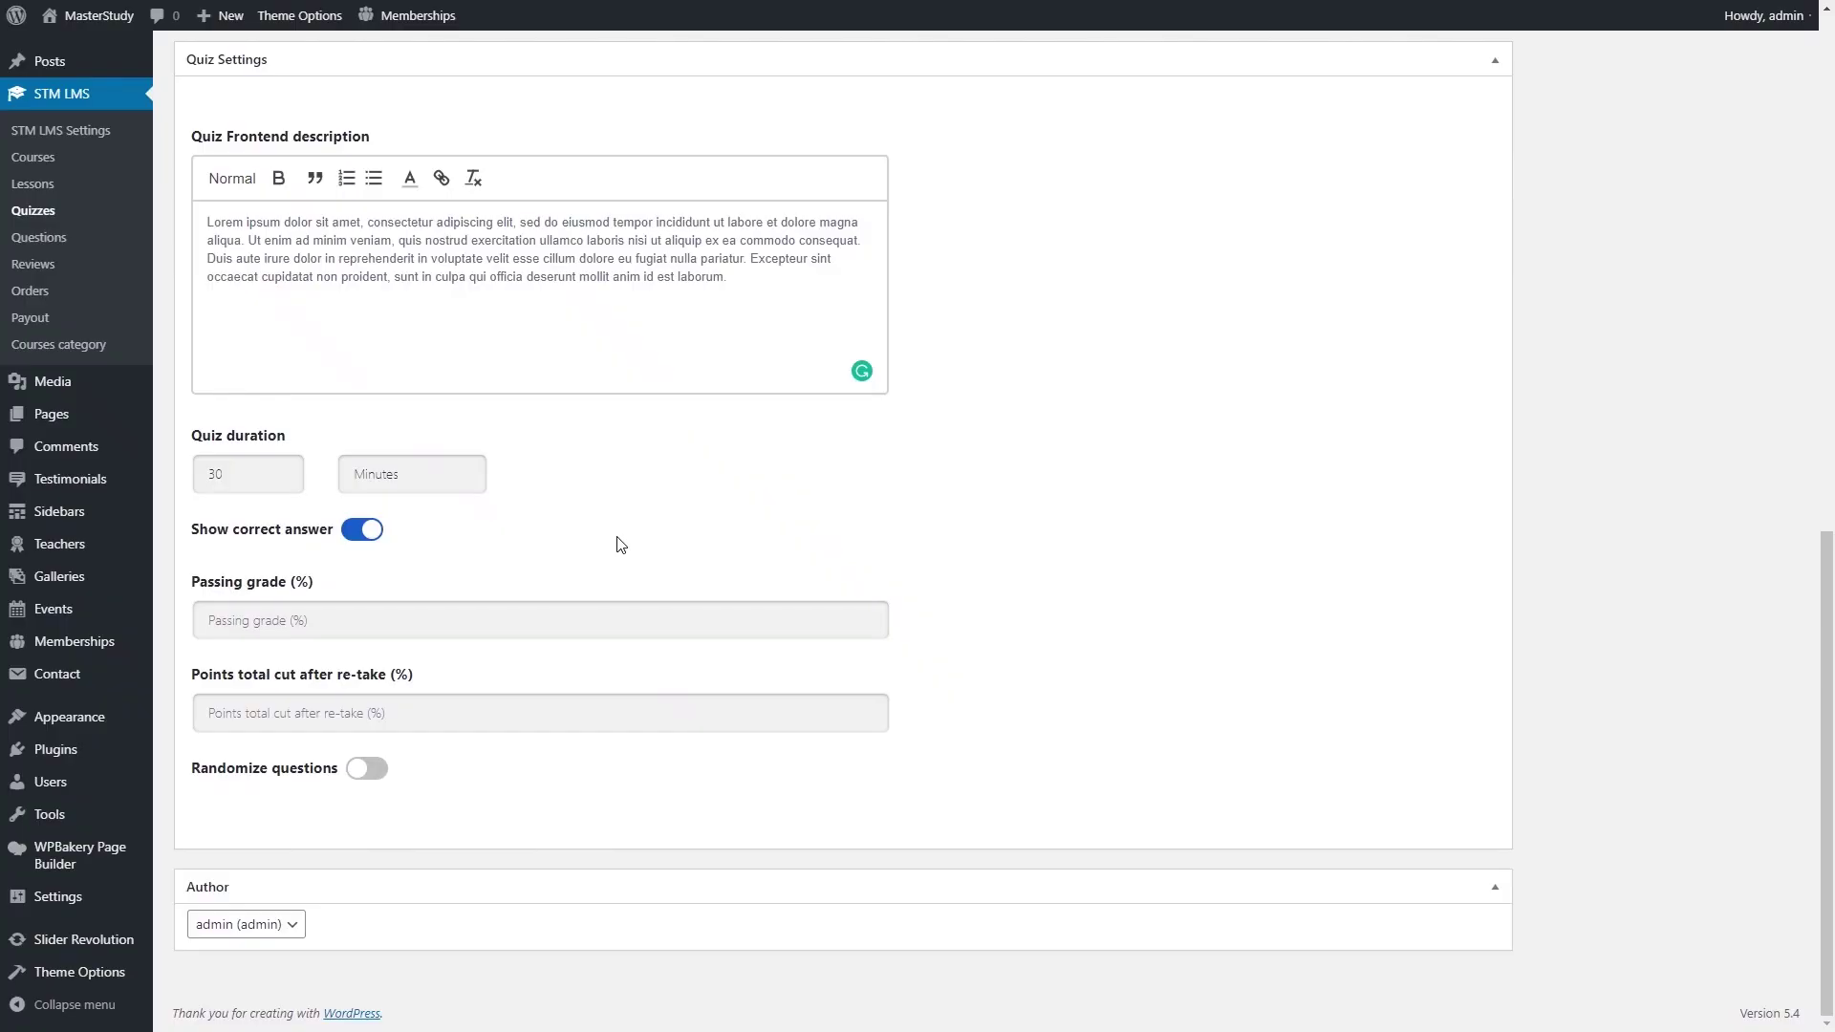
Set the passing grade in the settings of New Quiz to 90%.
left_click(535, 619)
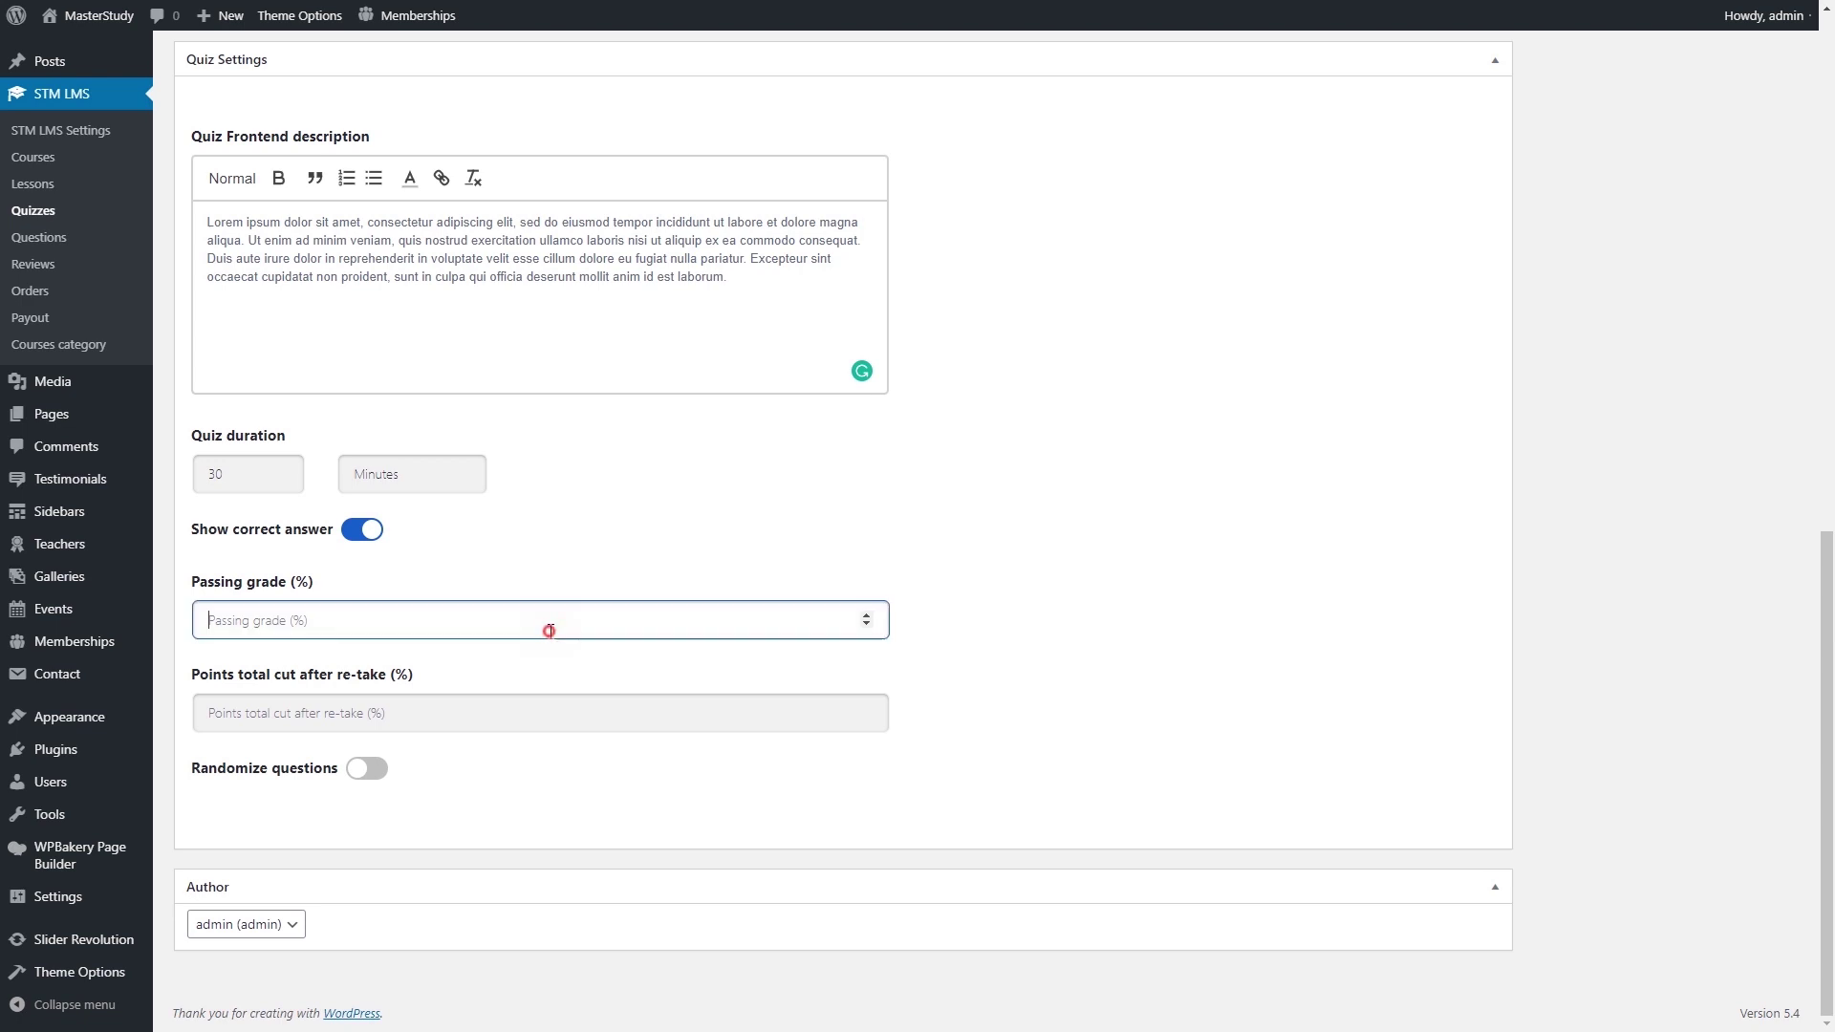
type("90")
left_click(640, 522)
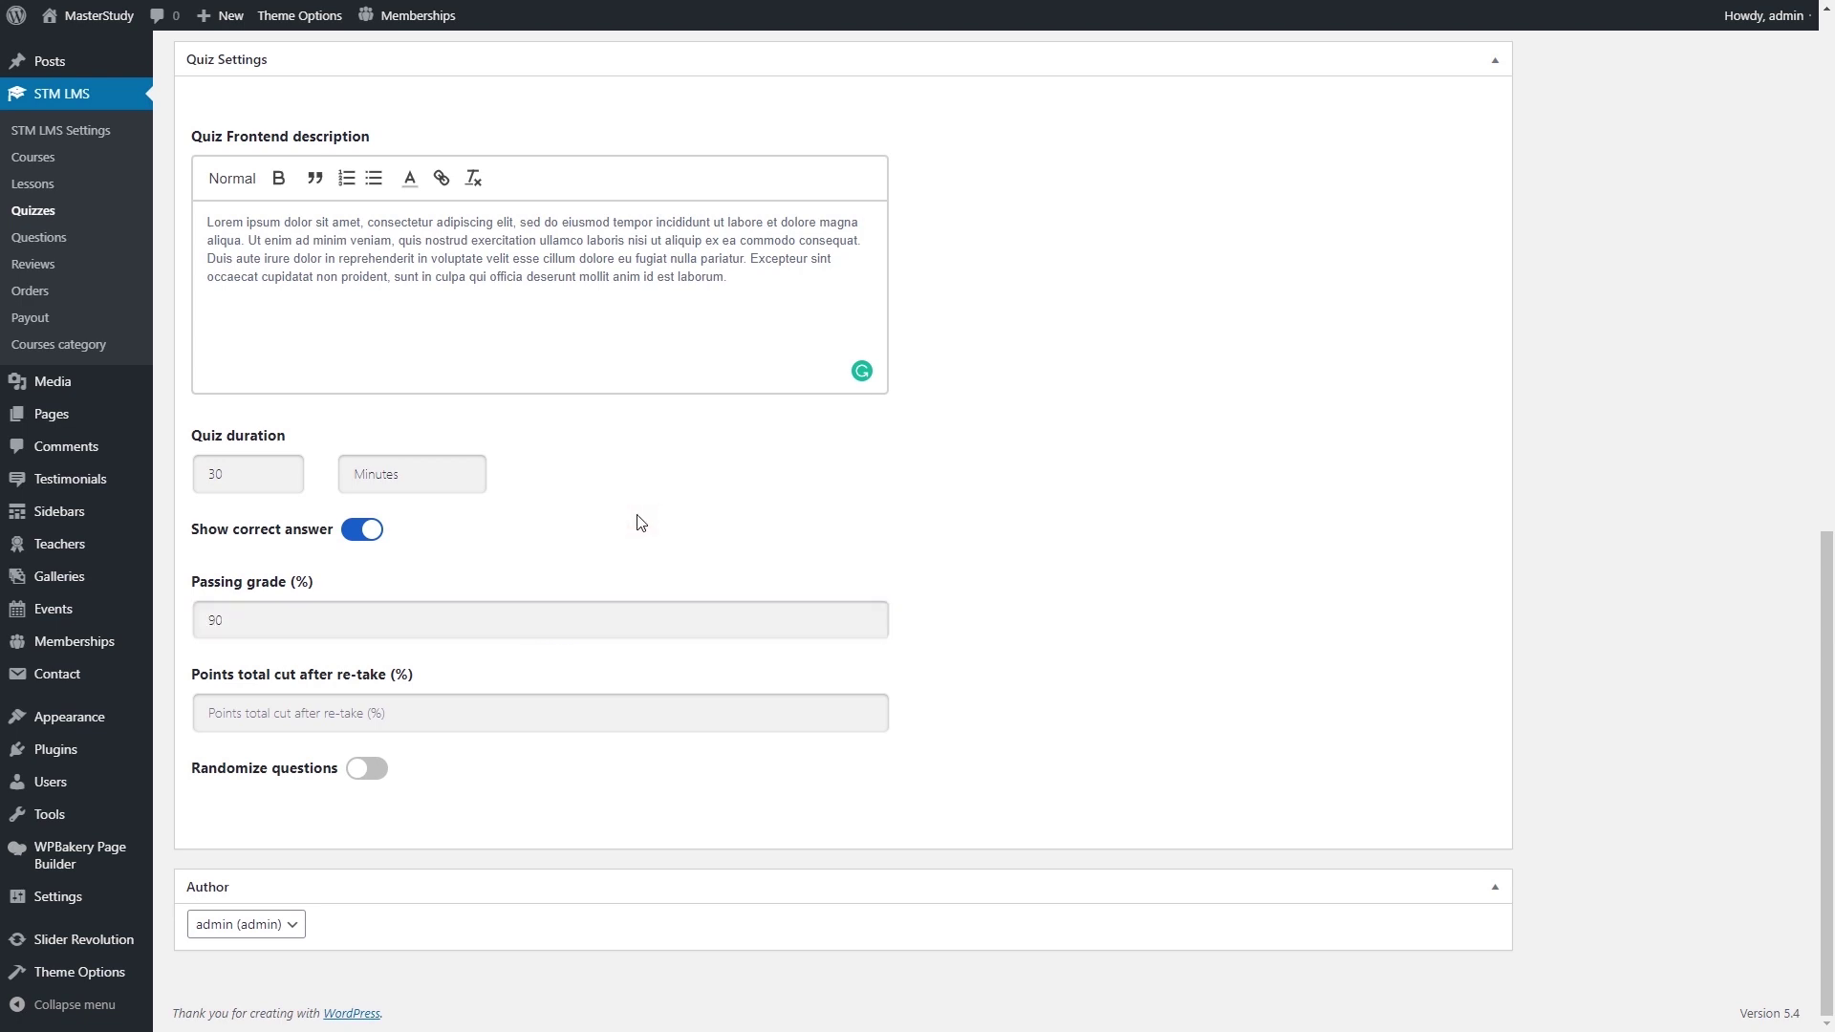
Set the points total cut after re-take to 70% and enable Randomize questions.
left_click(541, 709)
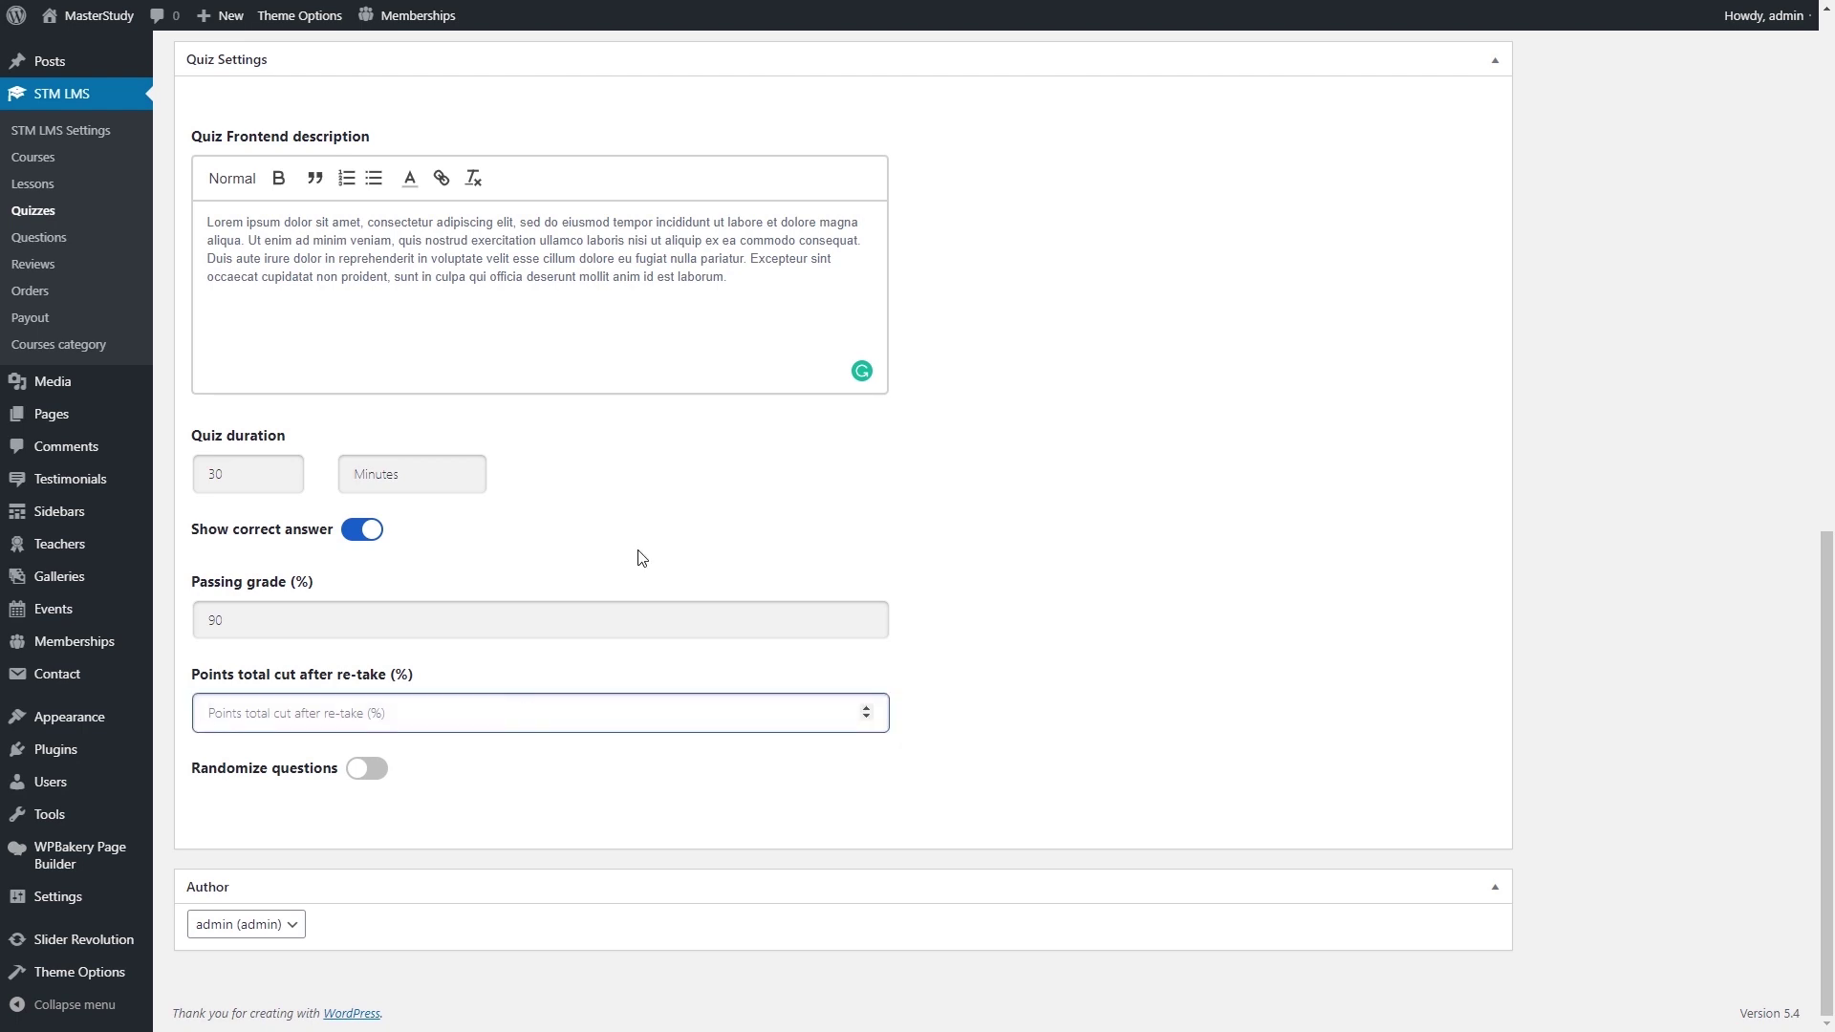
type("70")
left_click(640, 558)
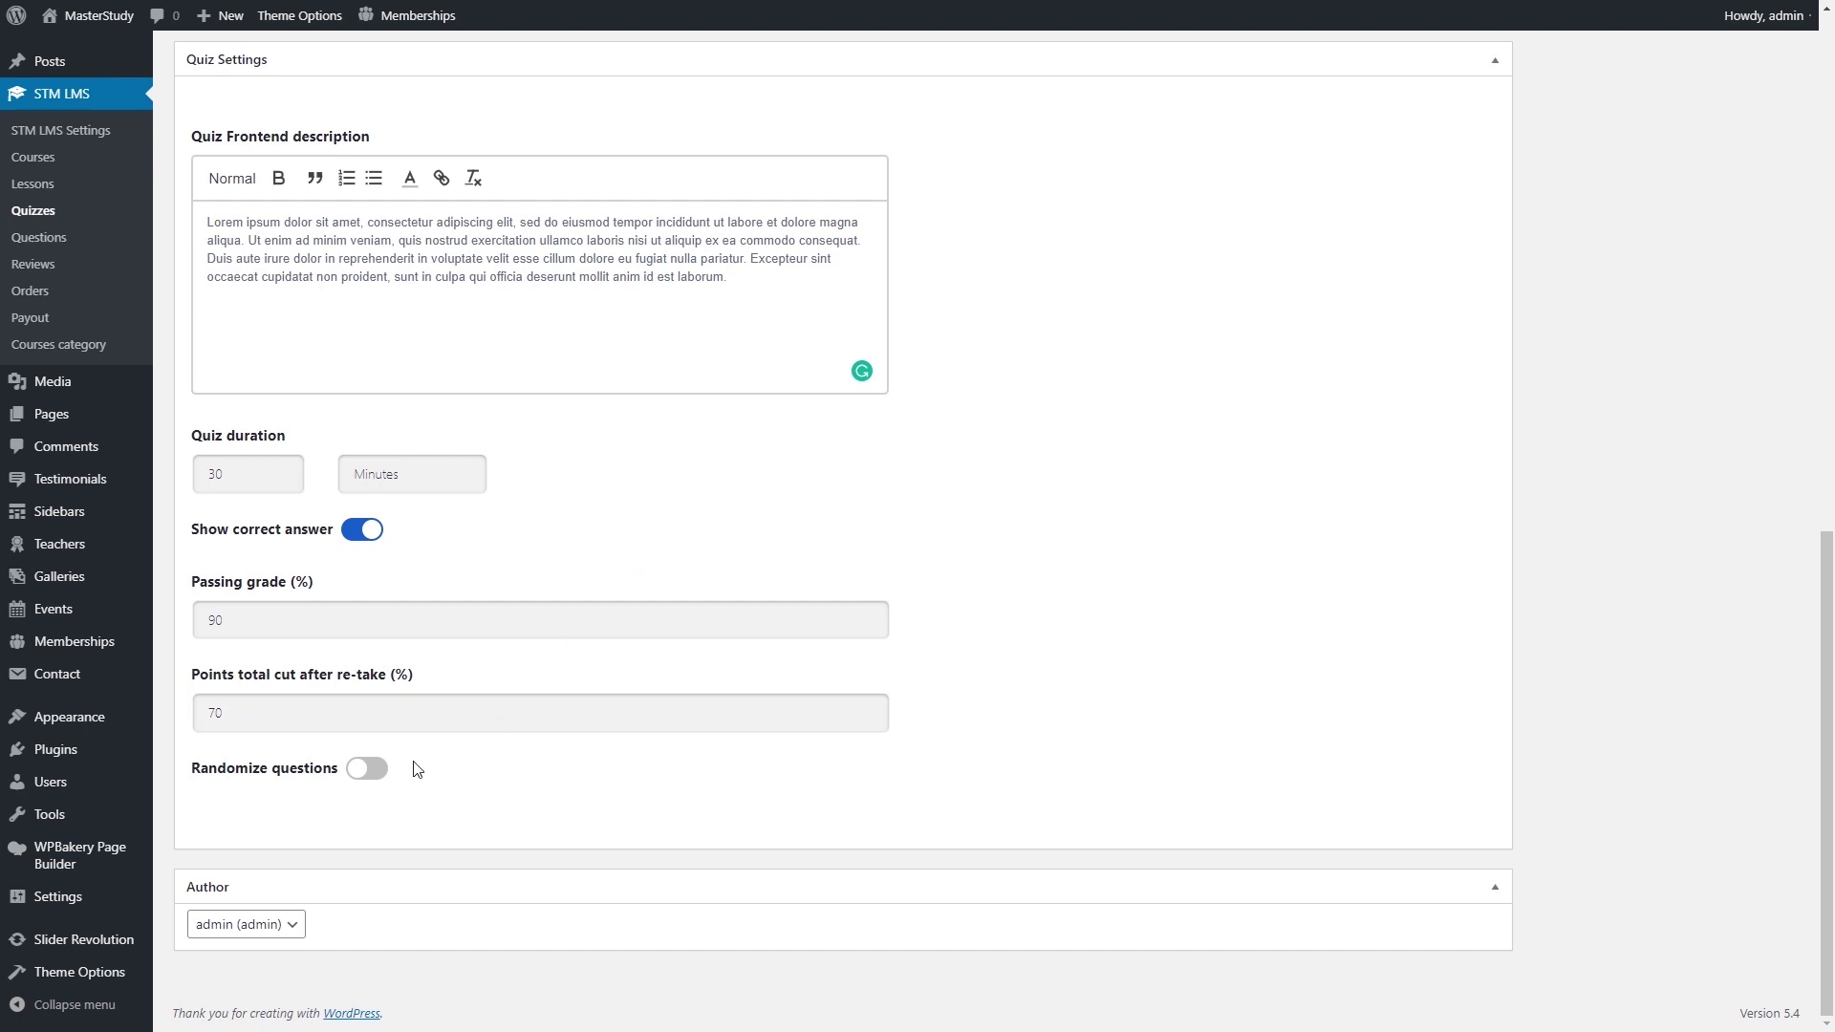
left_click(367, 768)
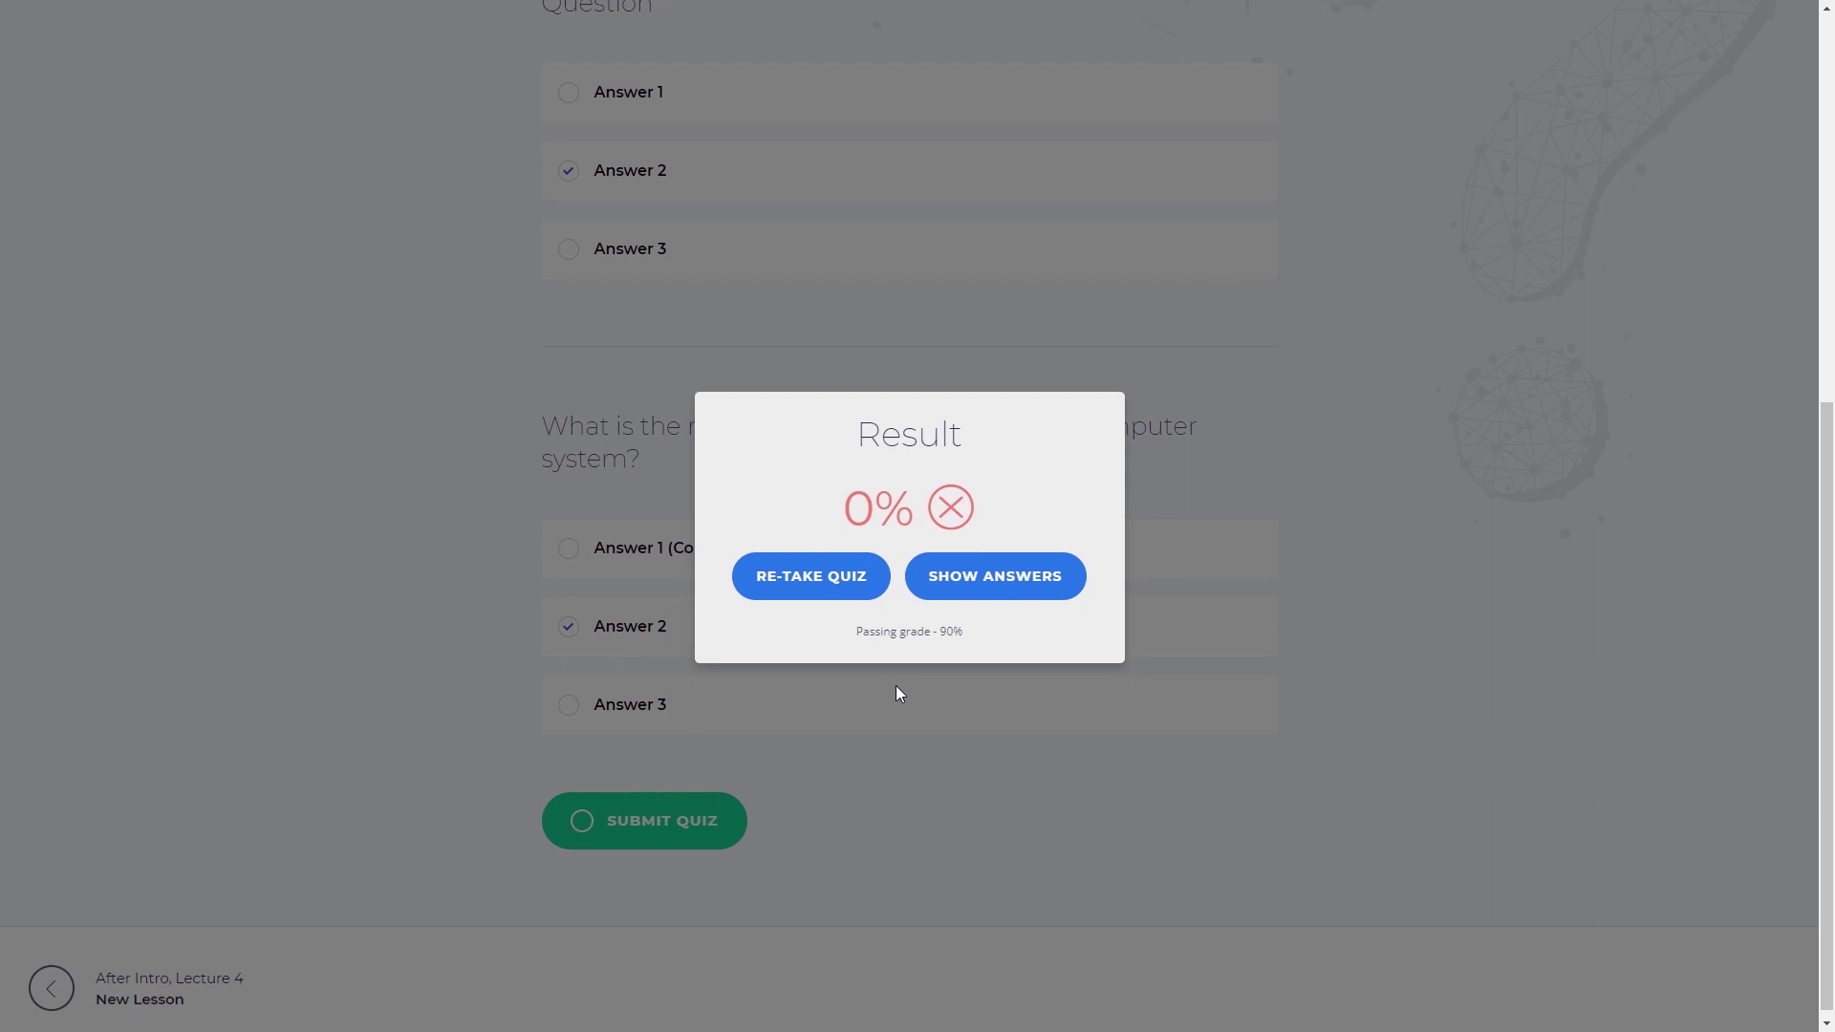
Re-take New Quiz, choosing Answer 1 for Question and Answer 1 (Correct) for the computer system question, and submit it.
left_click(820, 593)
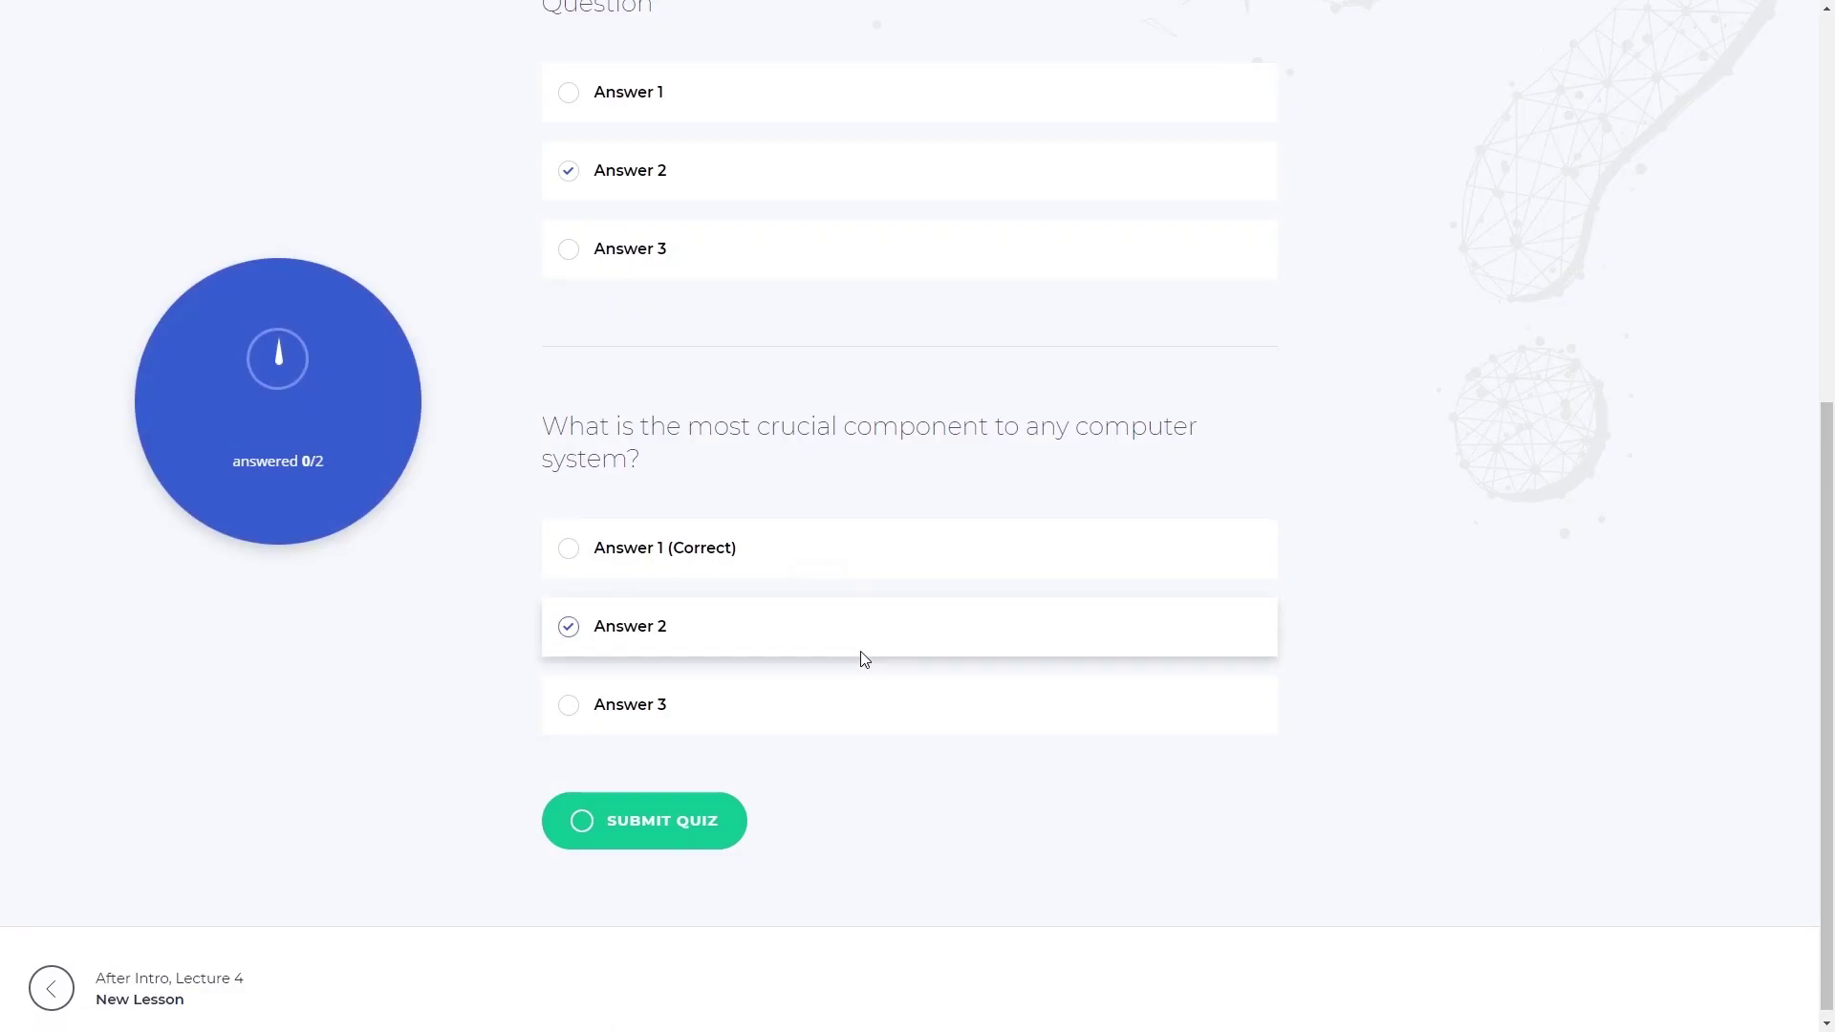
scroll(868, 484, "up", 3)
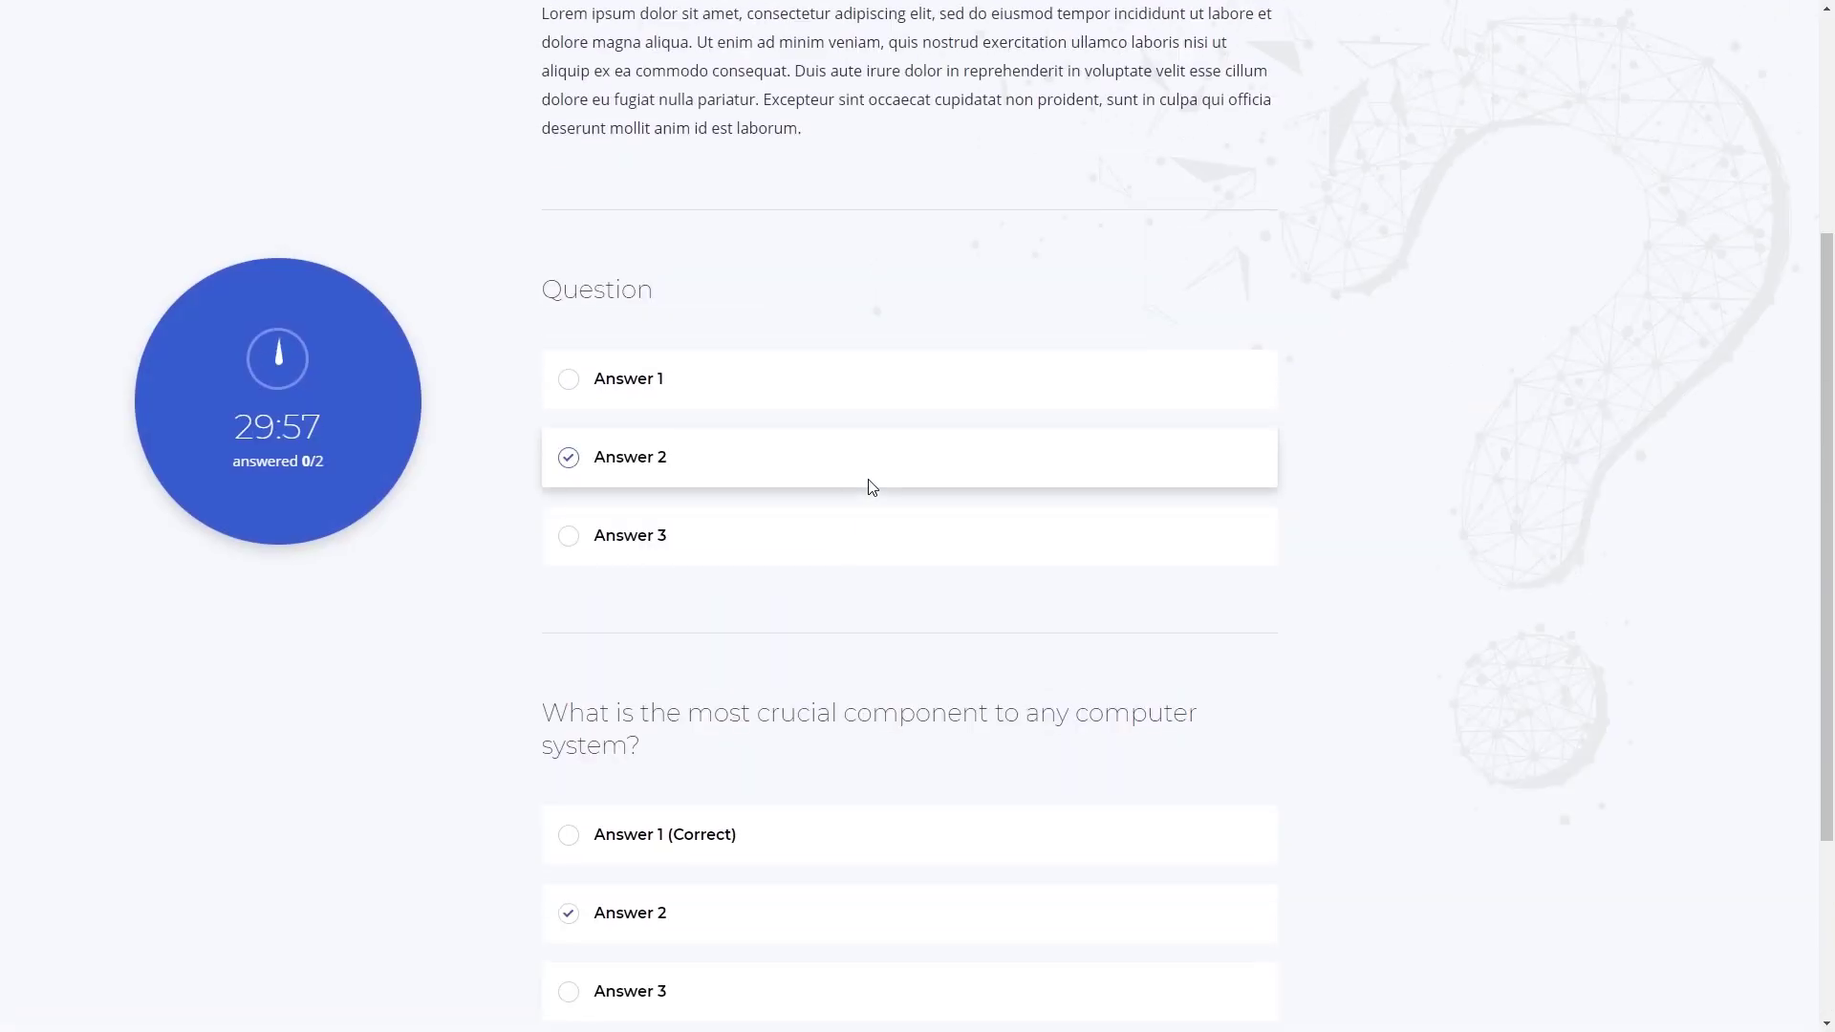
scroll(868, 484, "up", 2)
left_click(827, 563)
scroll(907, 494, "down", 5)
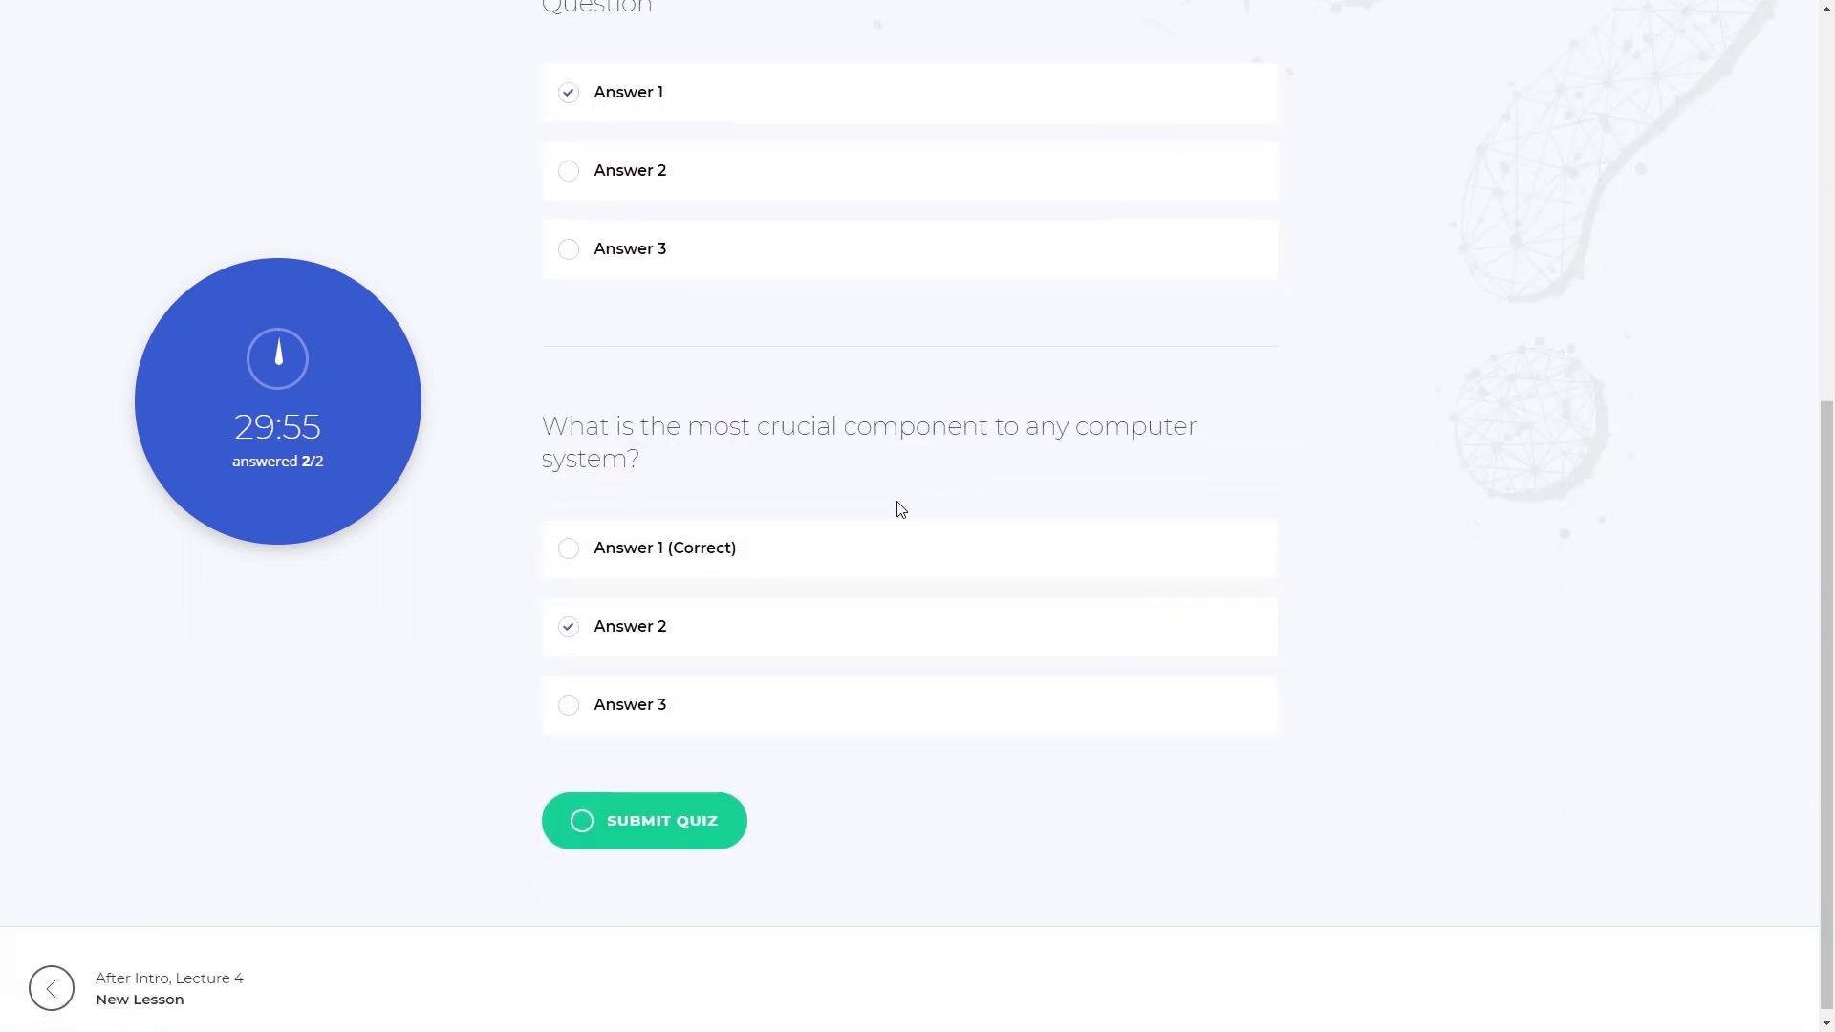
left_click(775, 561)
scroll(812, 459, "down", 1)
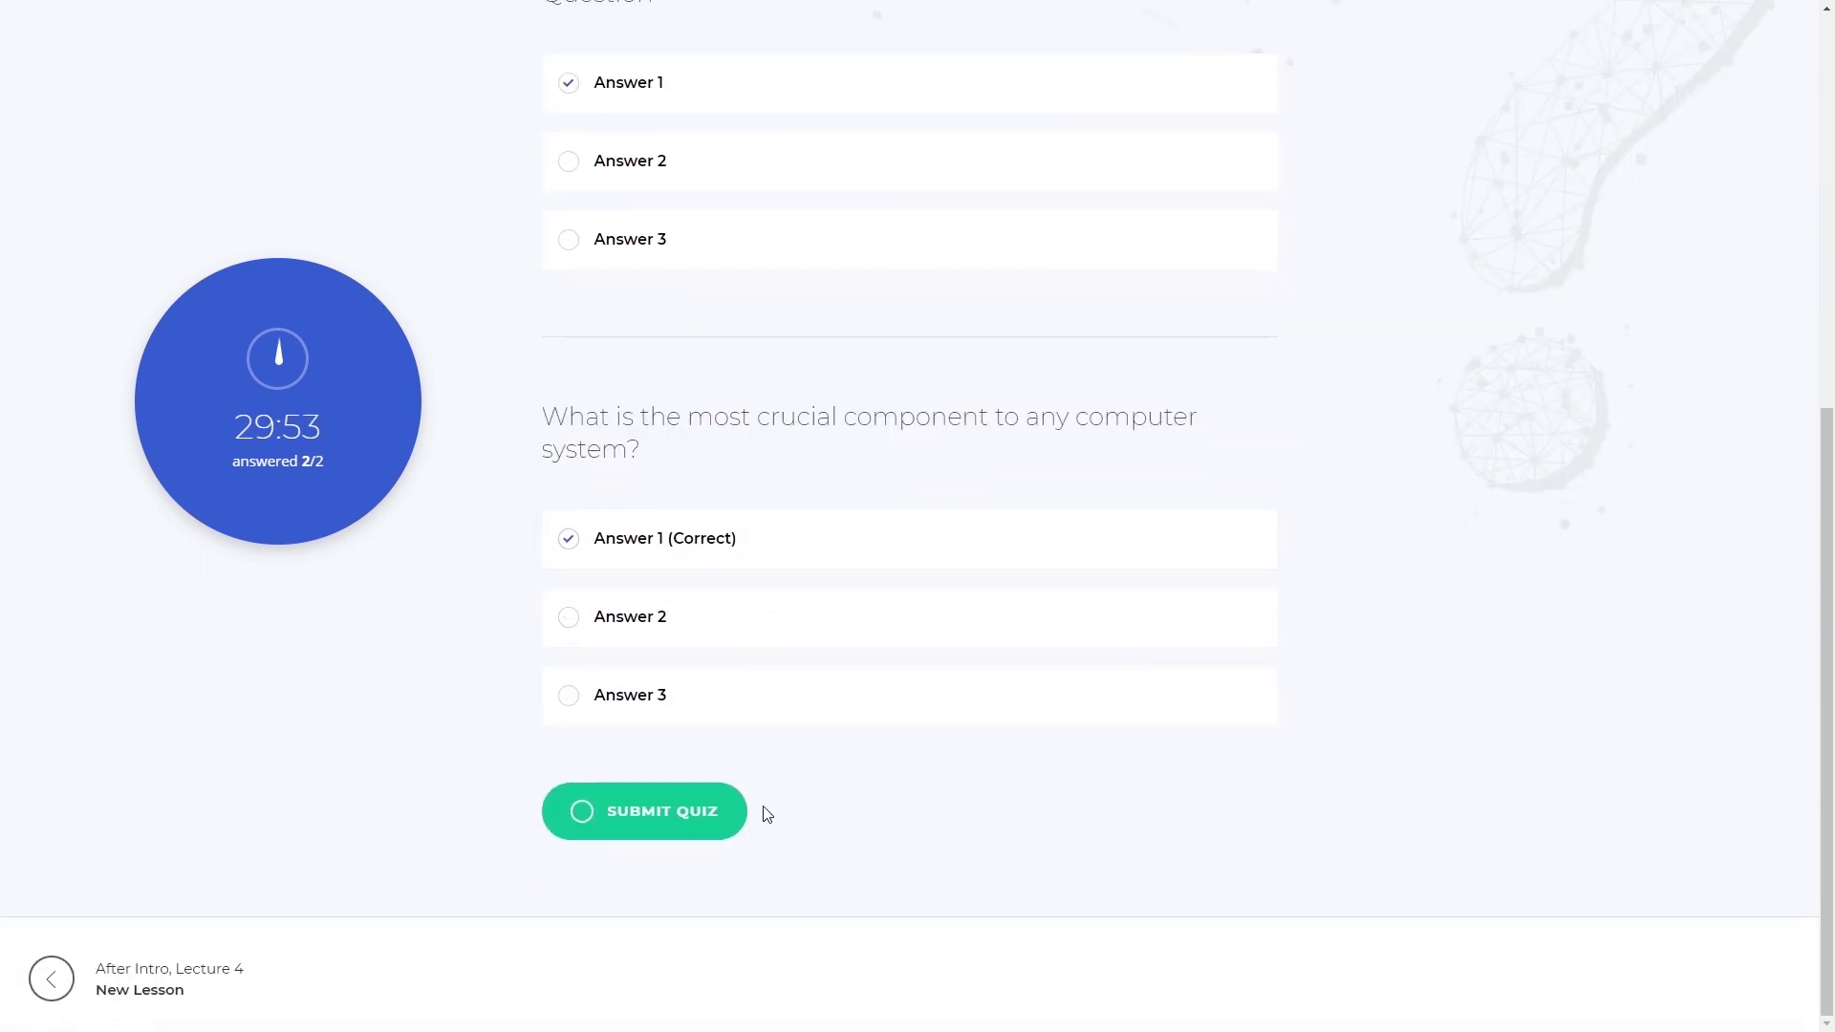
left_click(632, 811)
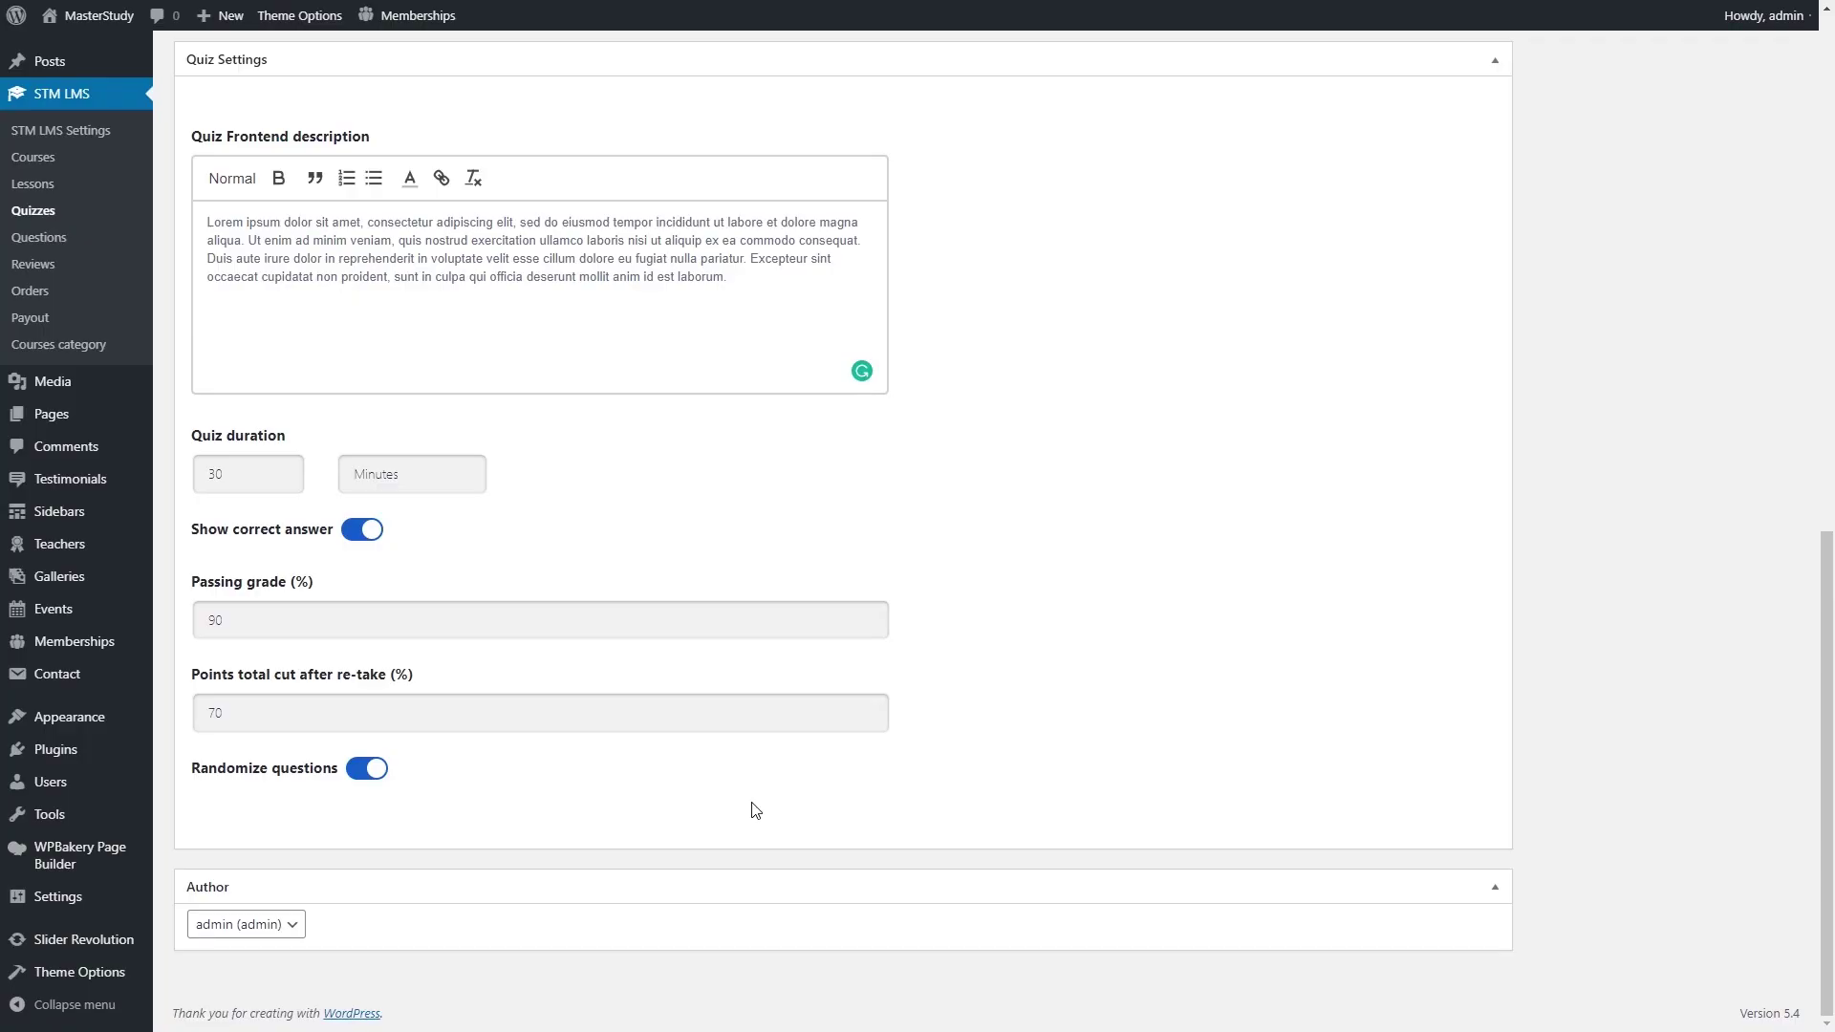
Update the published New Quiz to save its questions and settings.
scroll(755, 810, "up", 10)
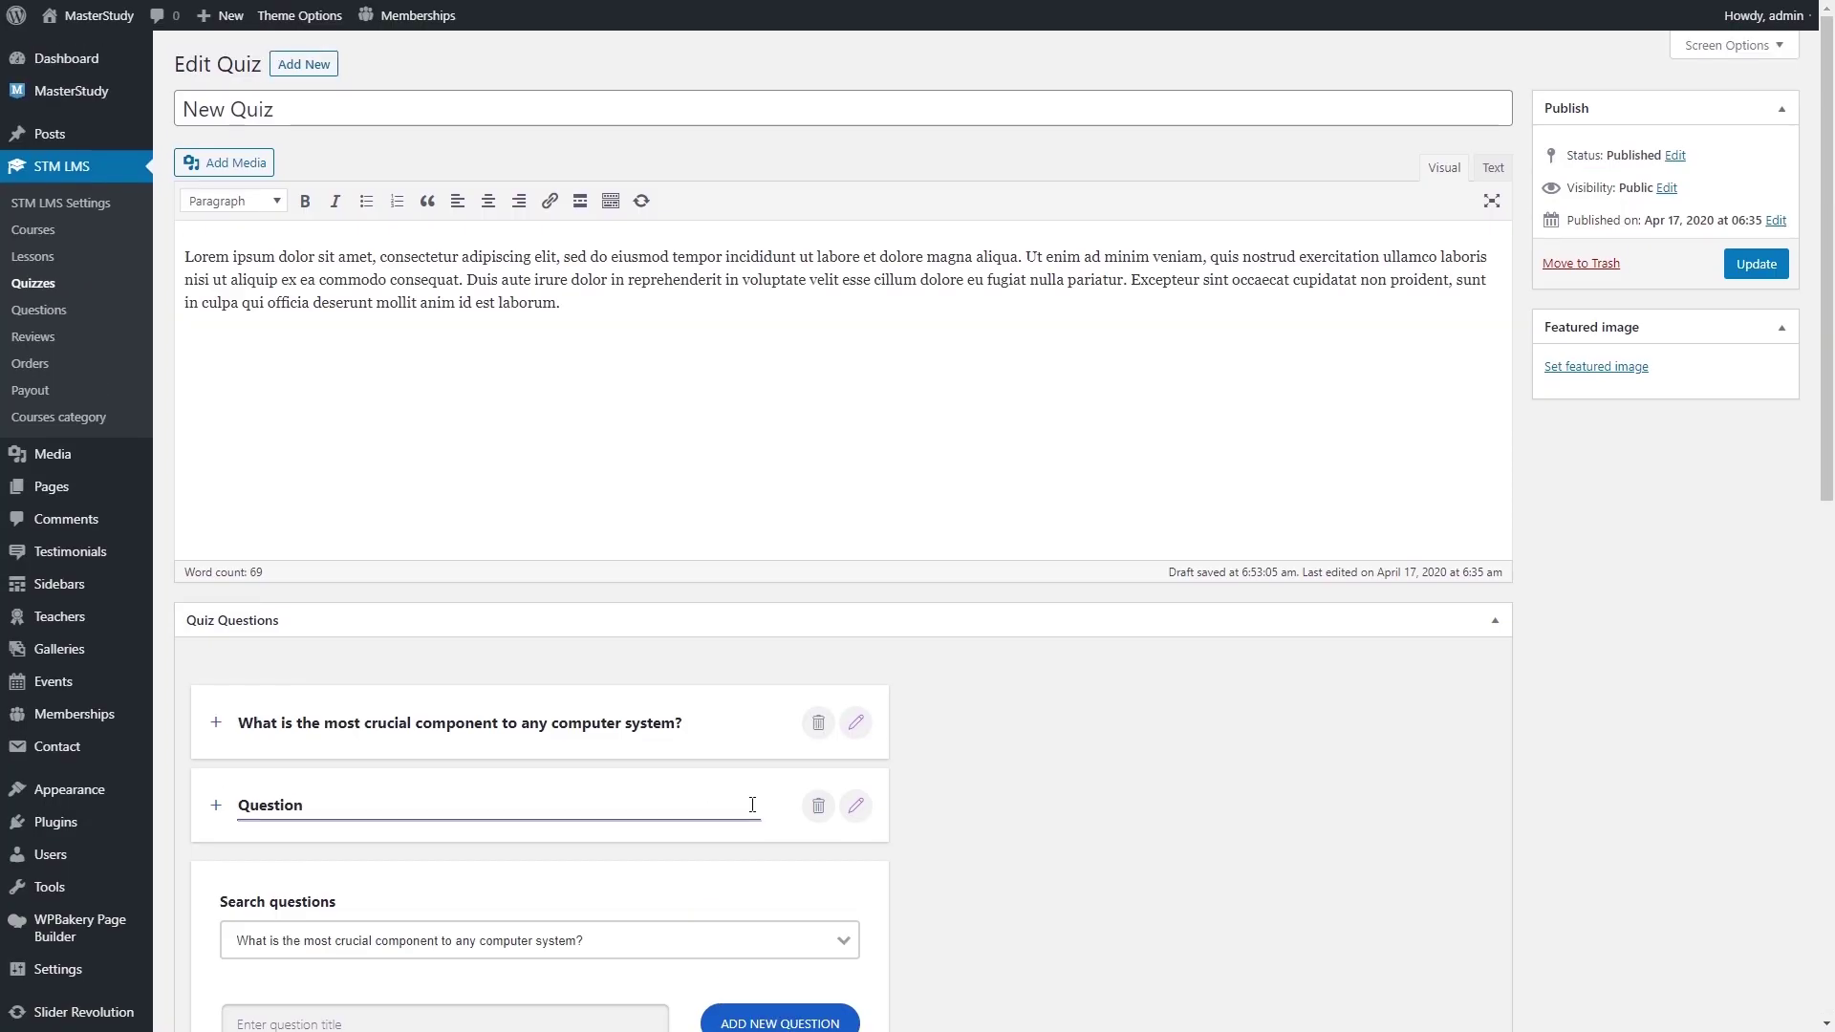
left_click(1756, 264)
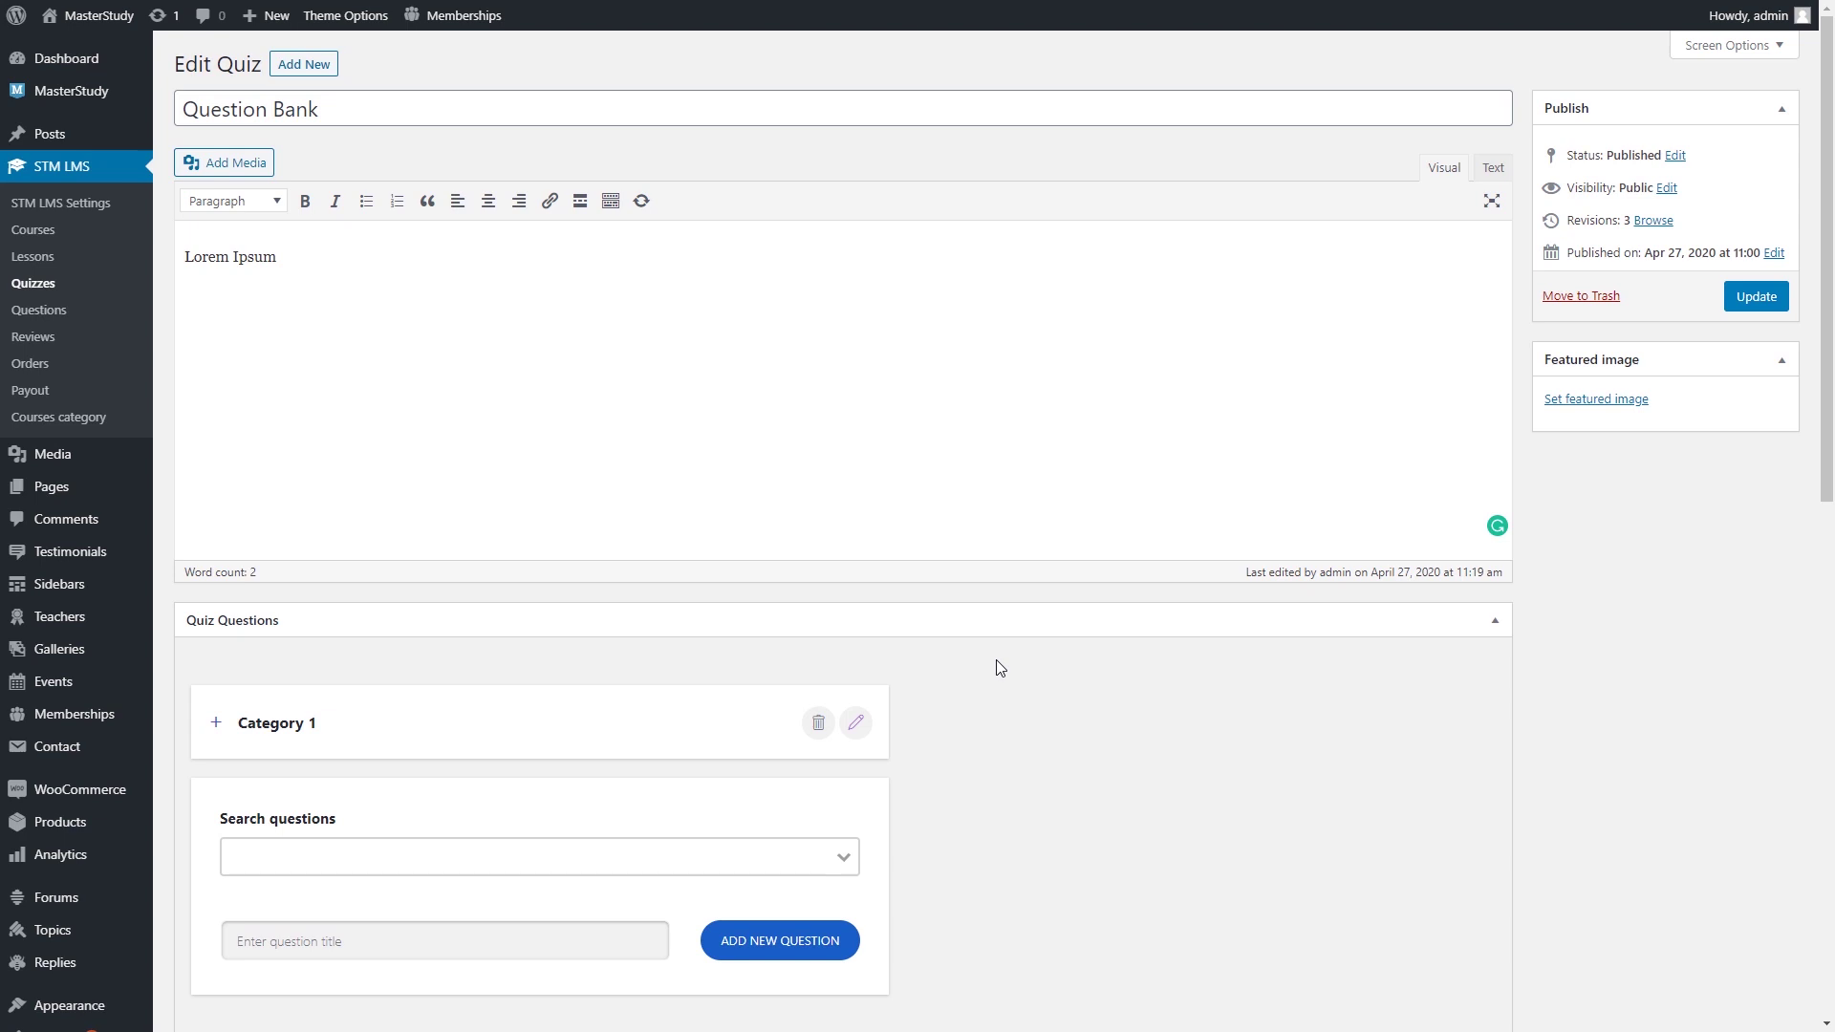
Add a new question titled Category 2 to the Question Bank quiz and make its type Question Bank.
scroll(996, 660, "down", 4)
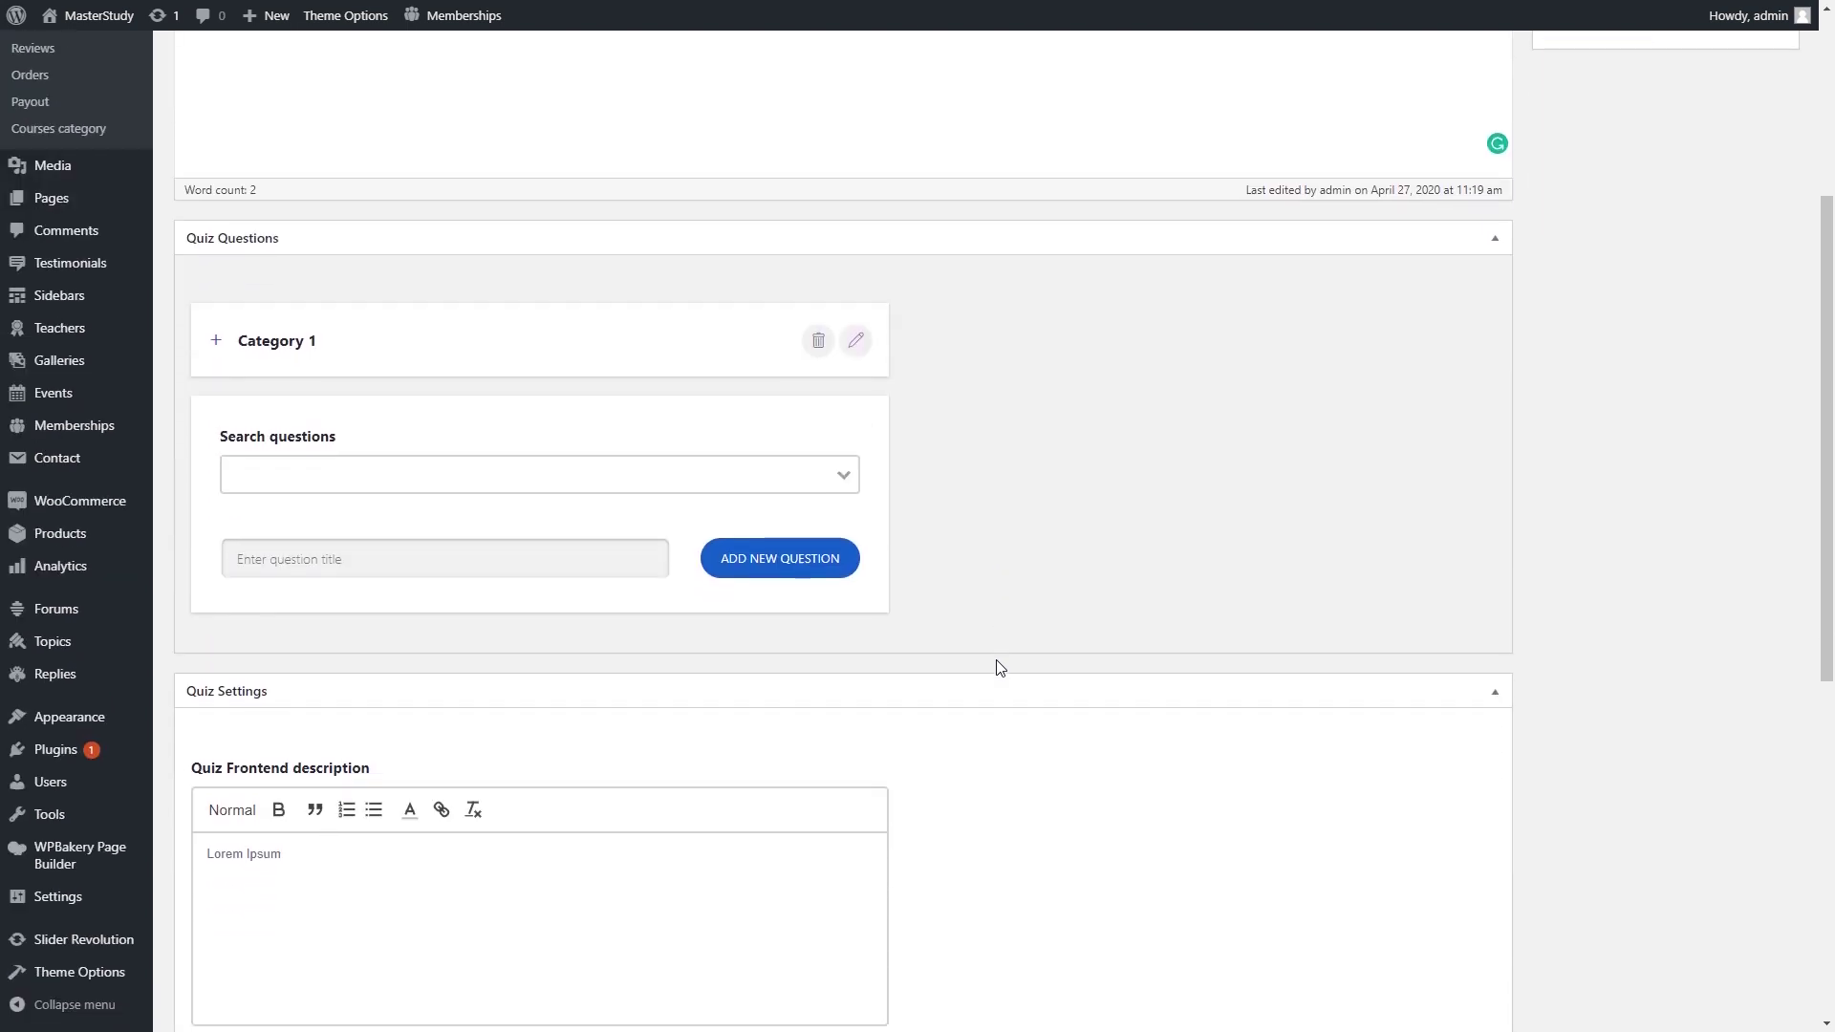
left_click(516, 554)
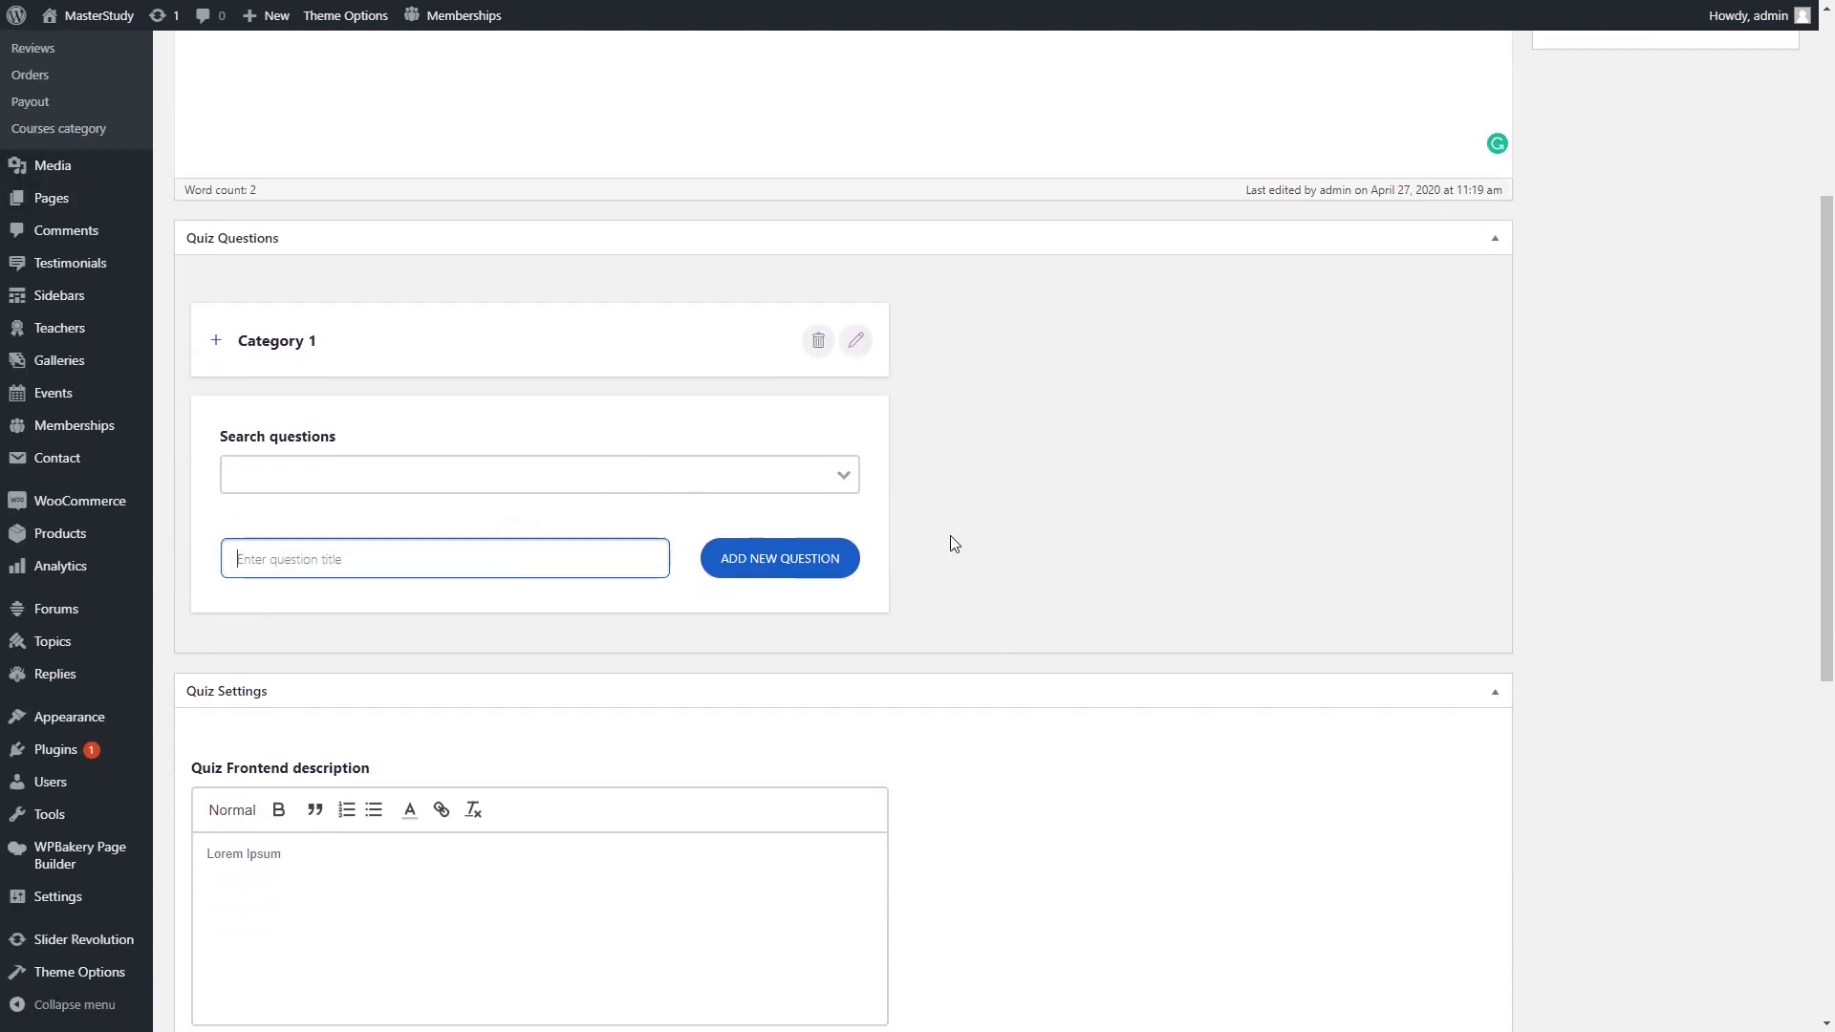
type("Category 2")
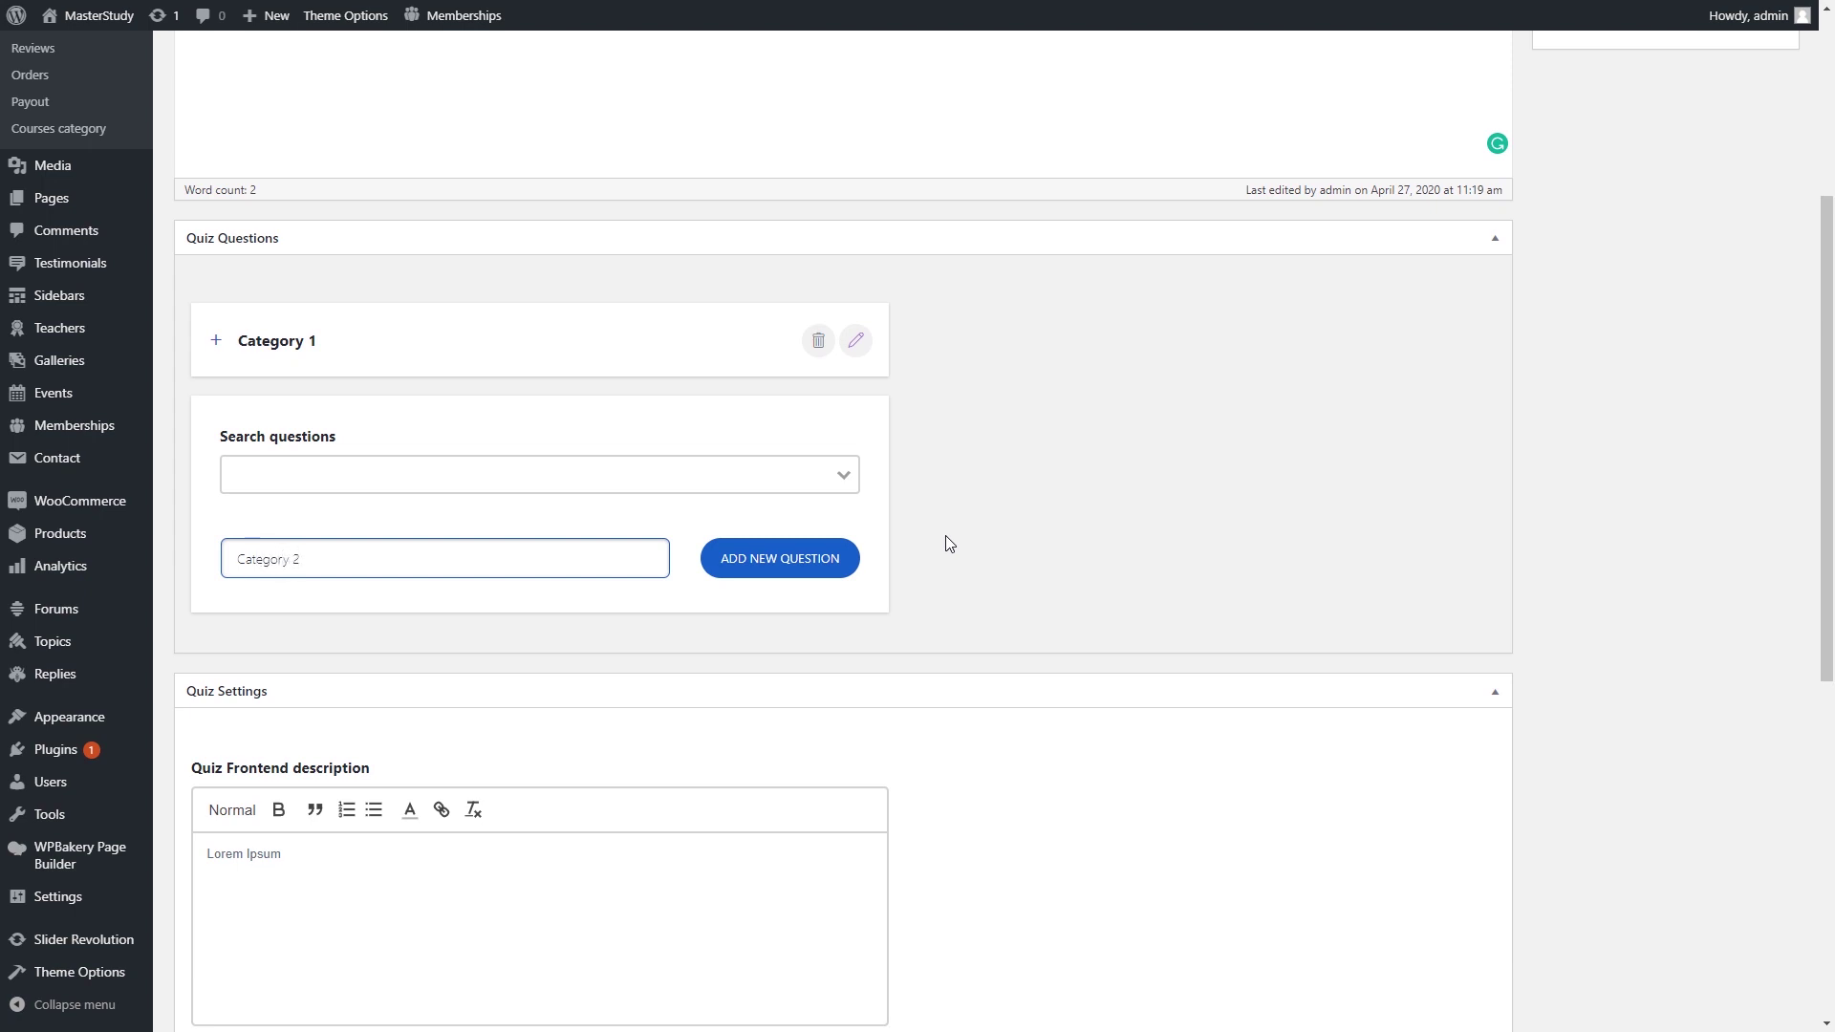
left_click(835, 560)
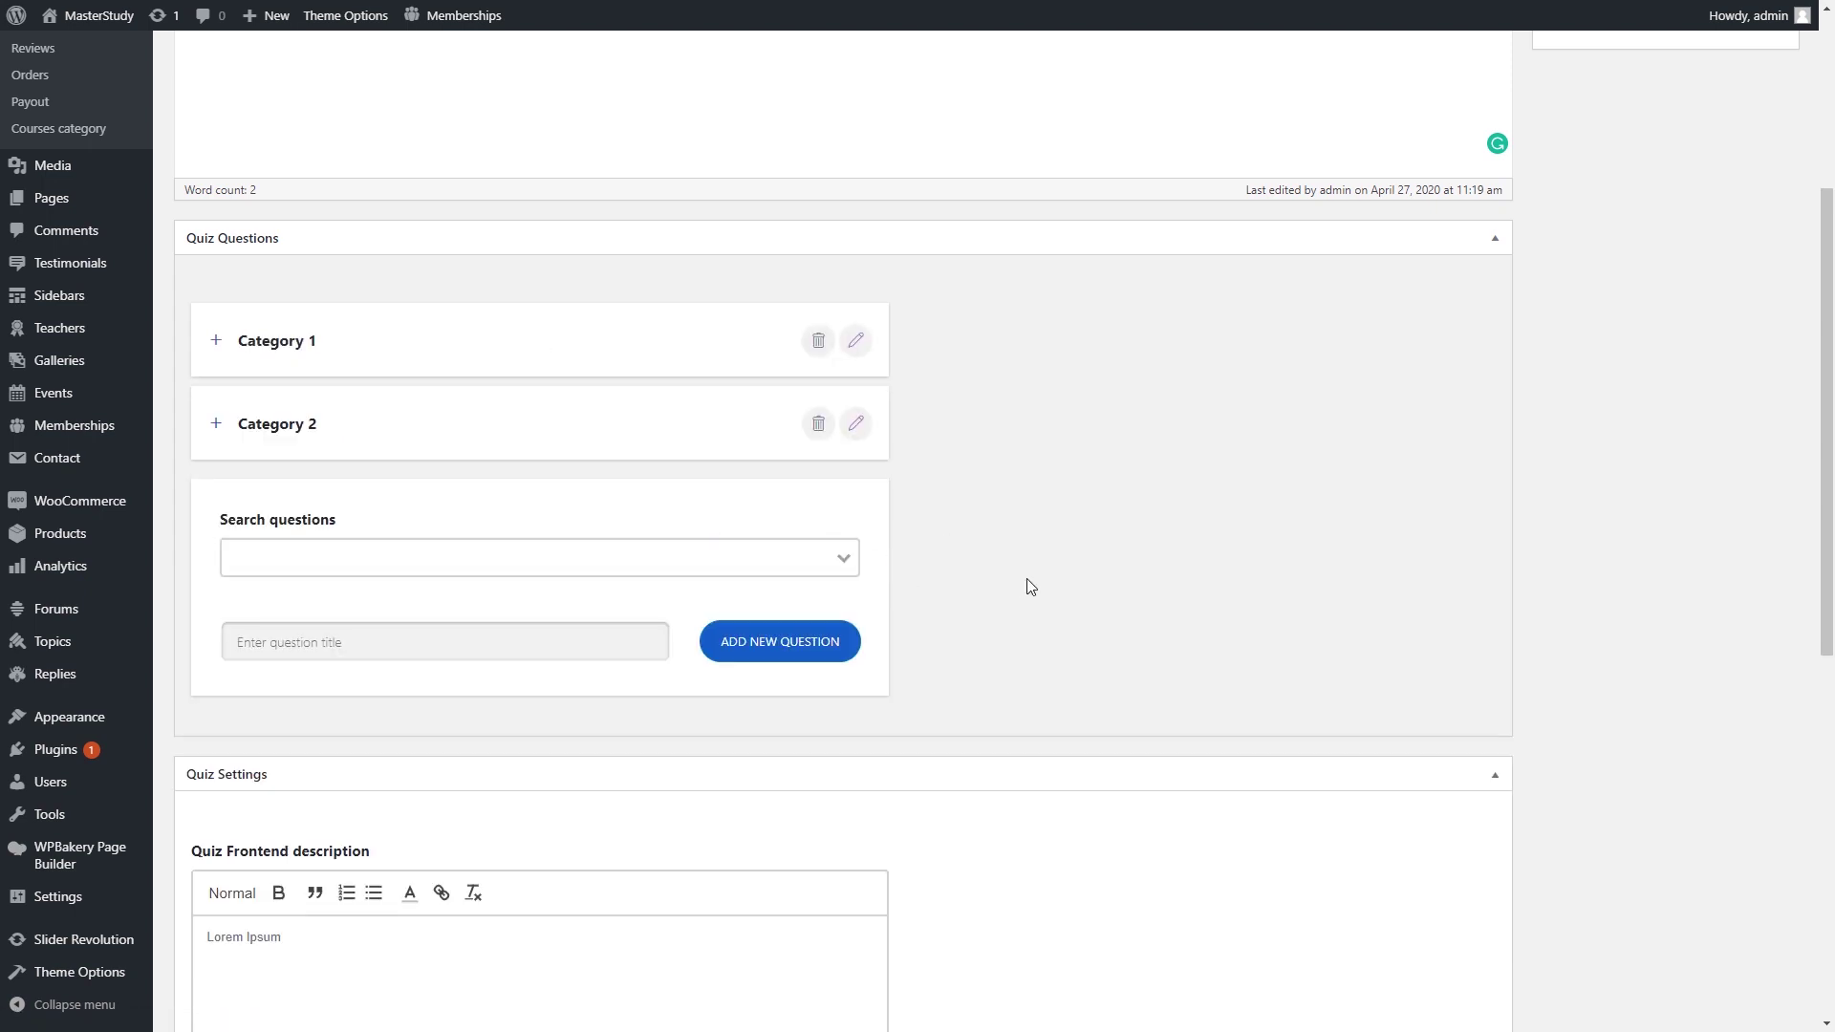
left_click(218, 426)
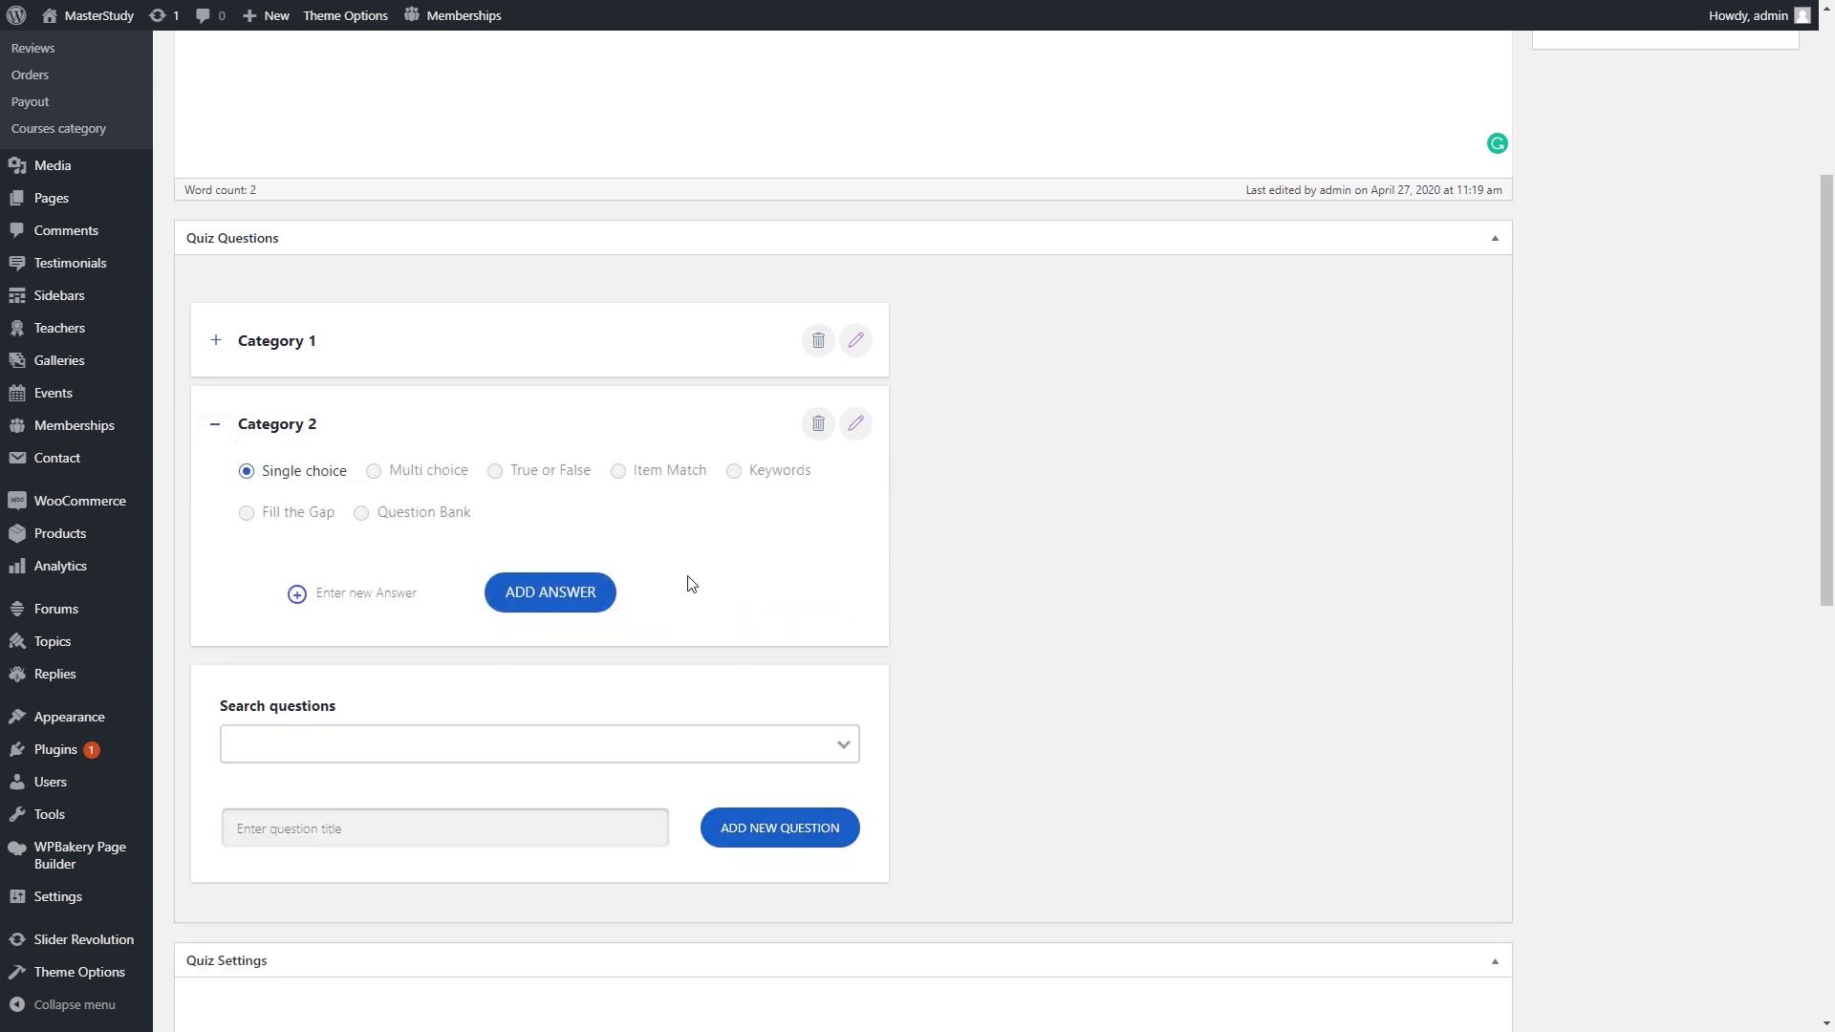
left_click(423, 514)
scroll(712, 618, "down", 1)
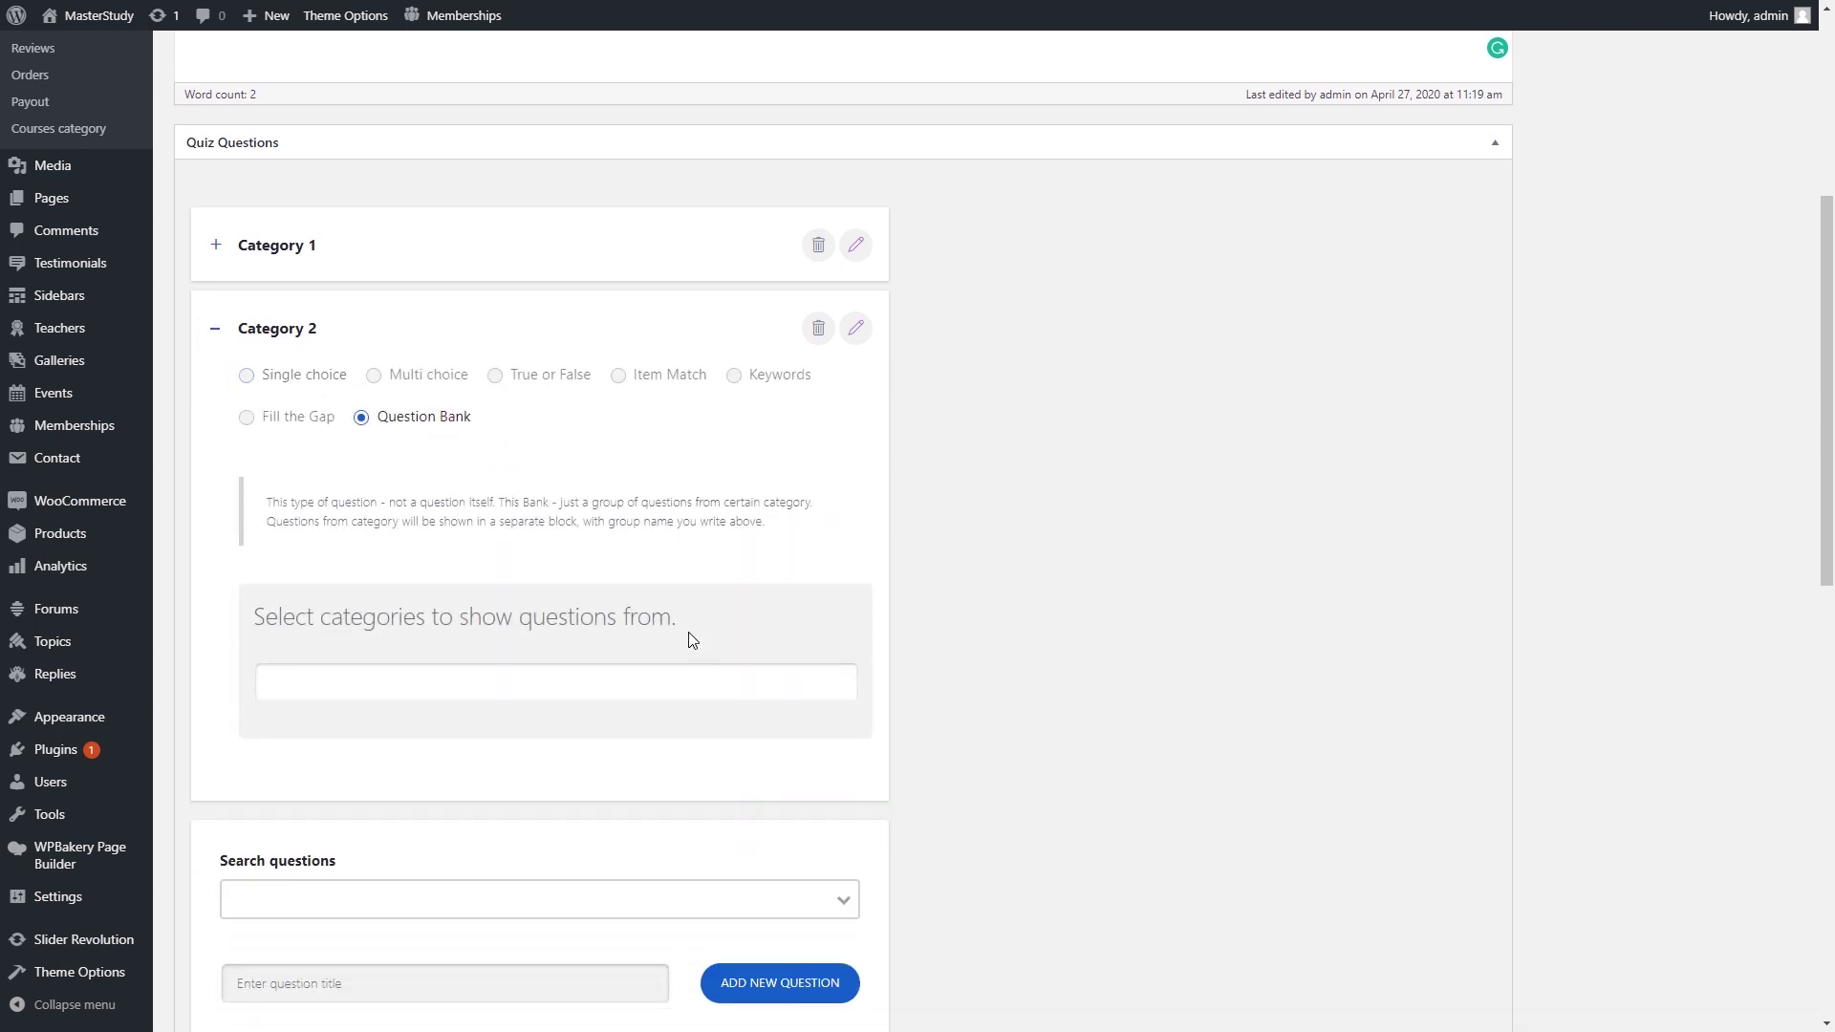
Have the Category 2 bank show questions from category 2 and set its number of questions to 2.
left_click(627, 682)
left_click(536, 751)
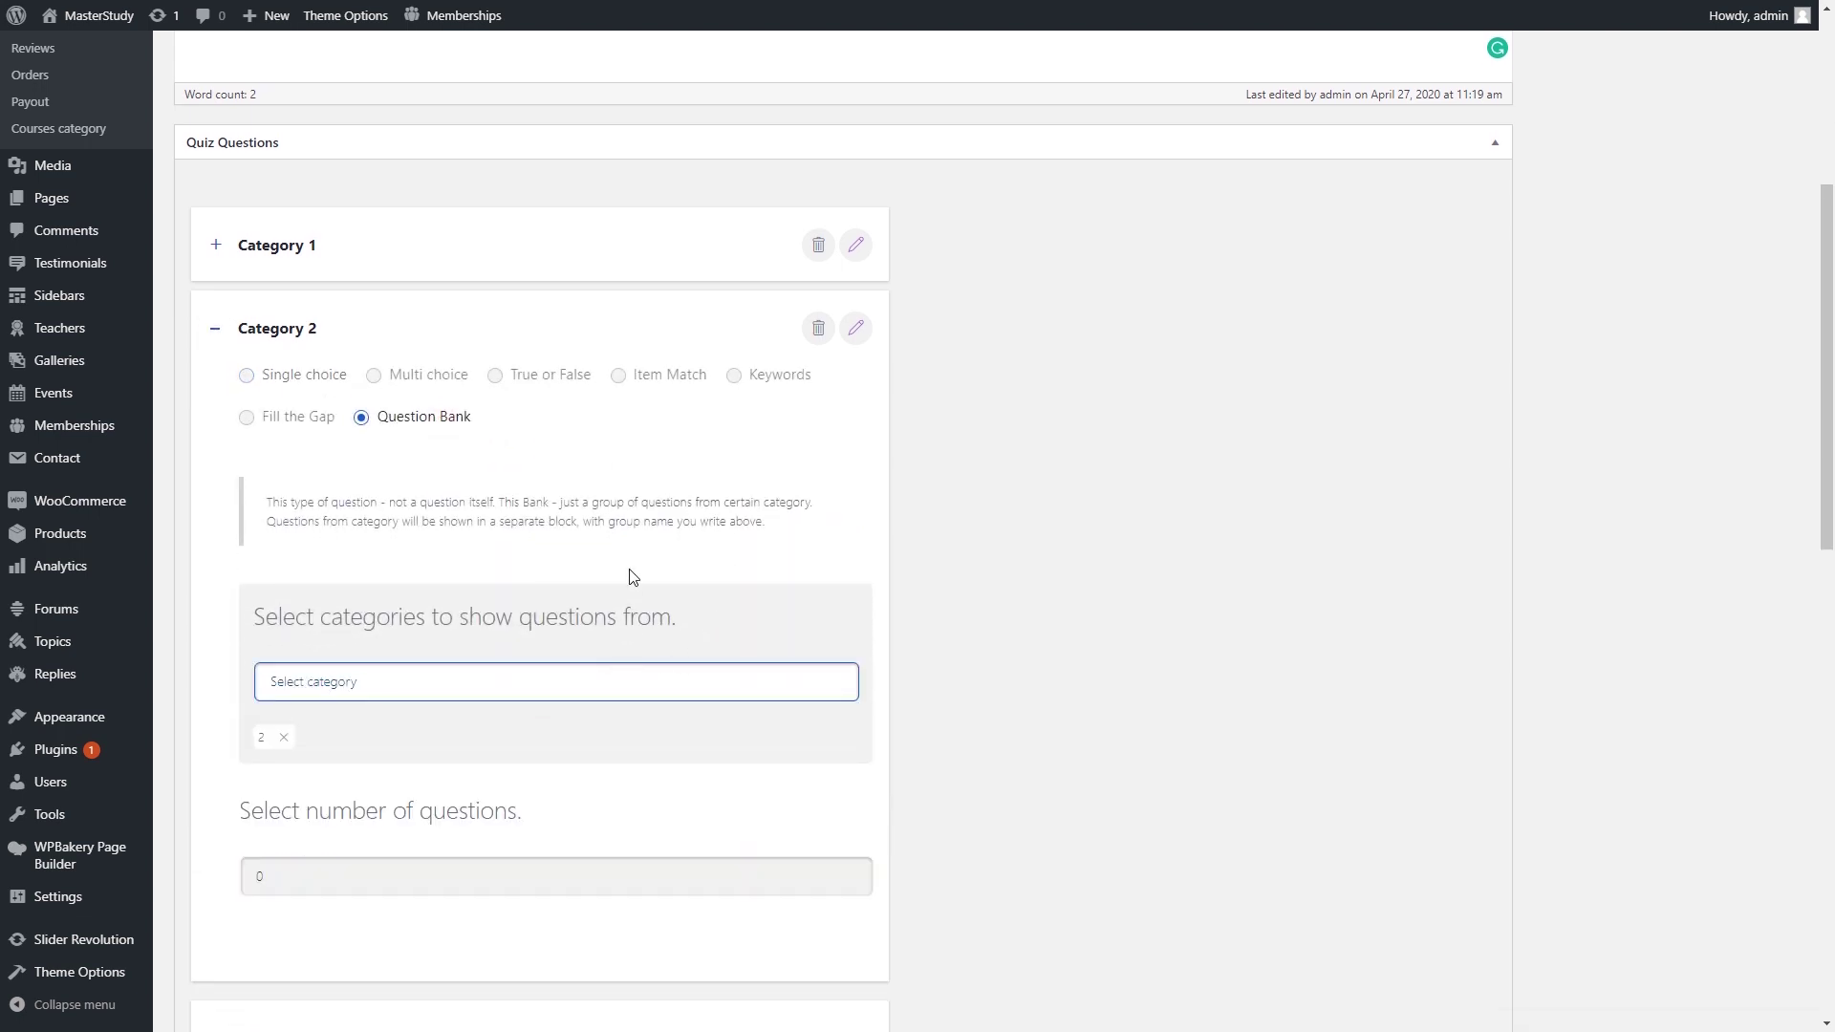
scroll(593, 602, "down", 1)
left_click(568, 780)
key("BackSpace")
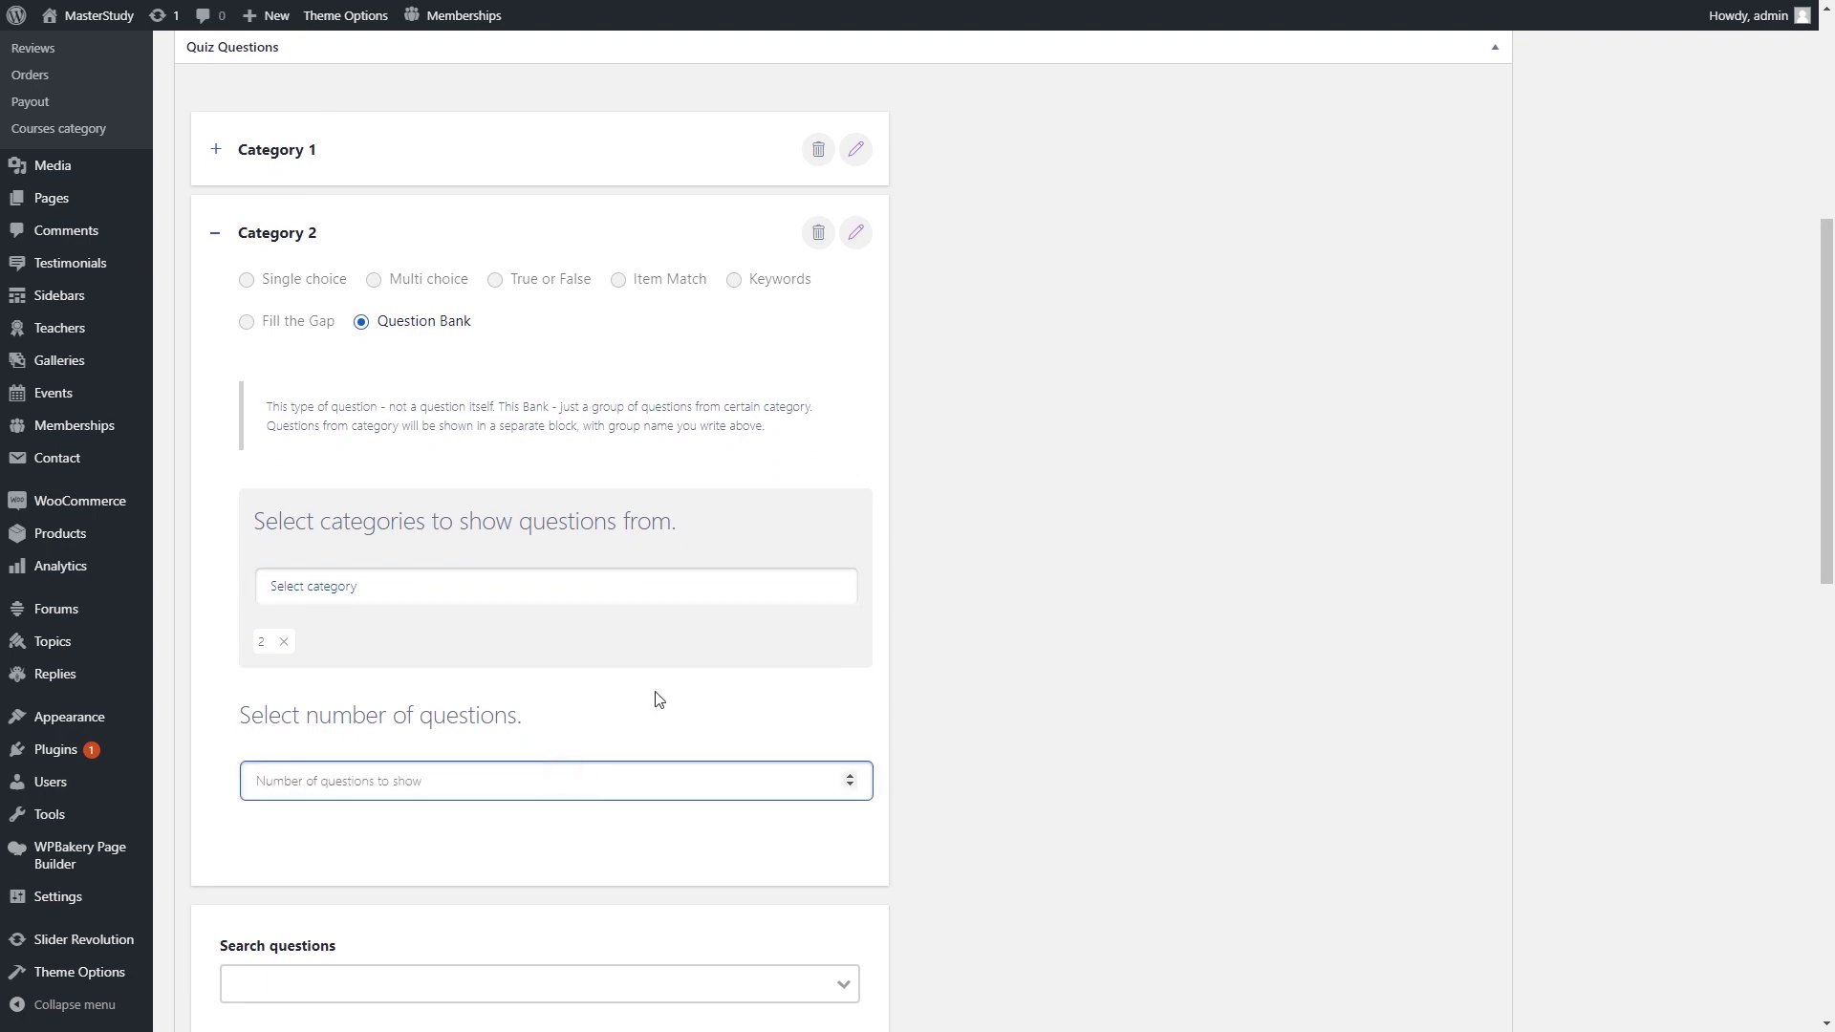
type("2")
left_click(945, 647)
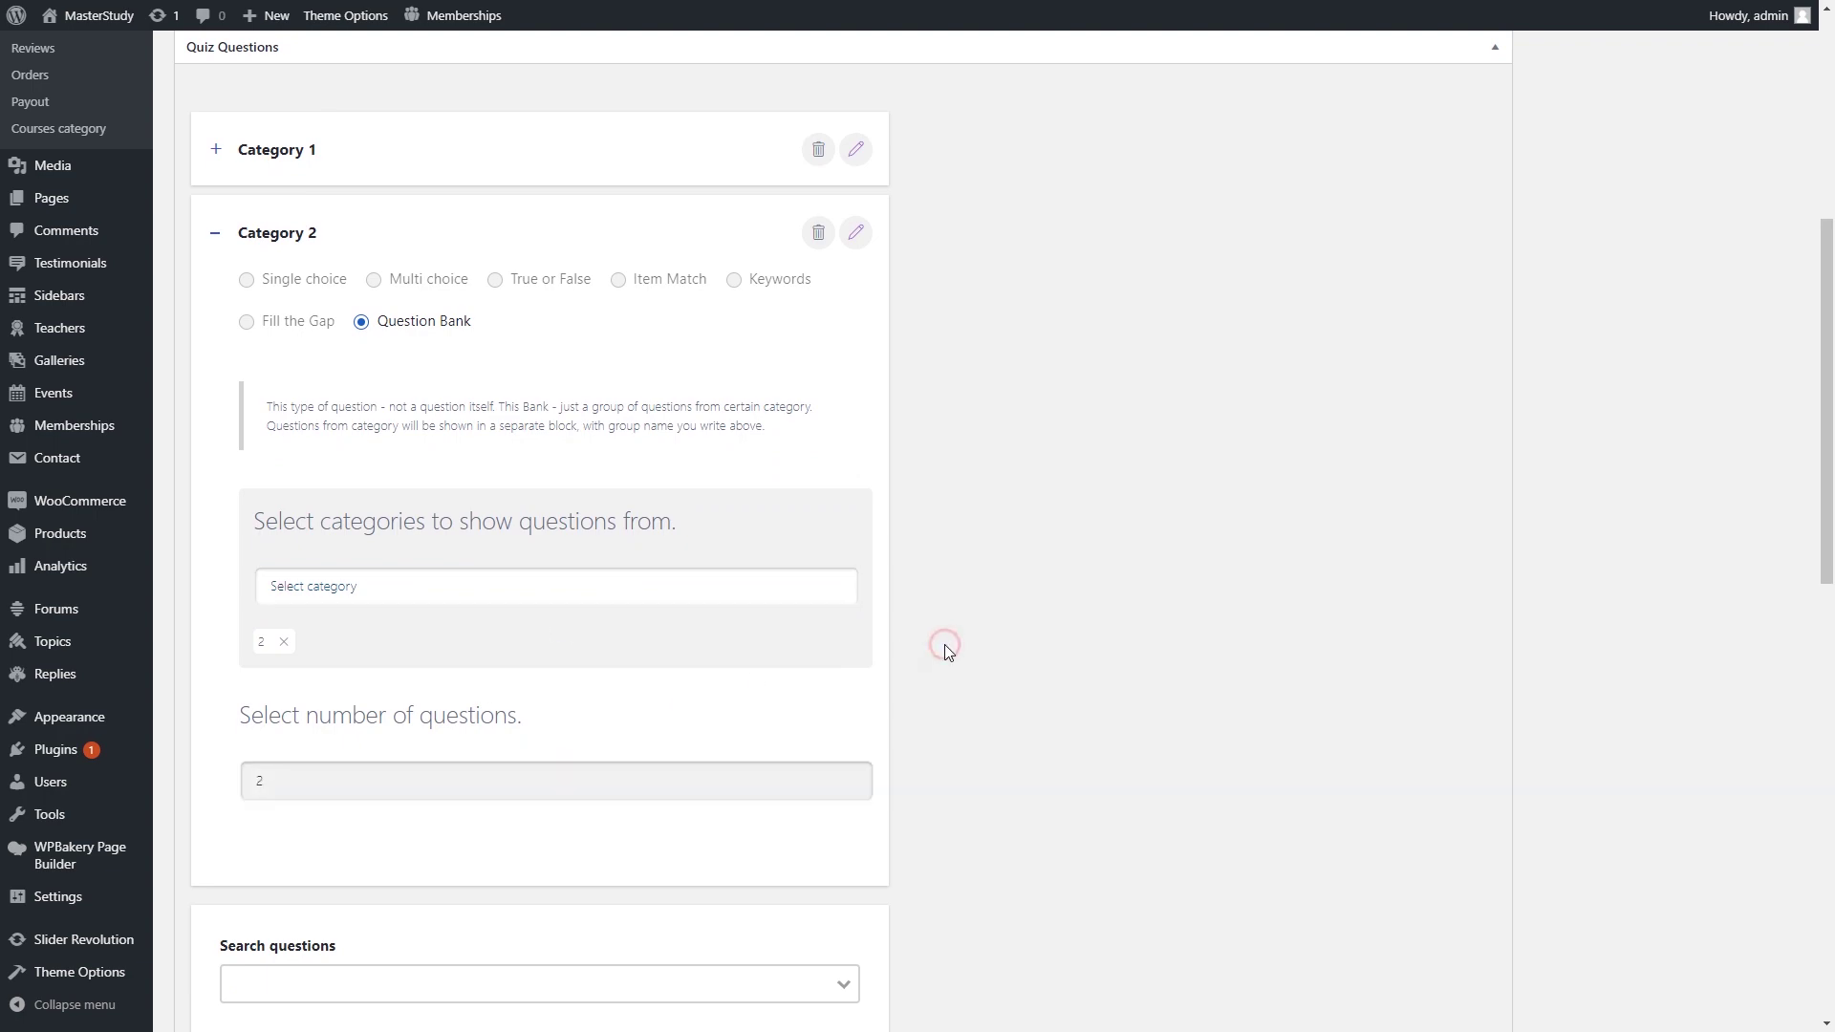
Update the Question Bank quiz and review its question groups on the student's quiz page.
scroll(944, 644, "up", 5)
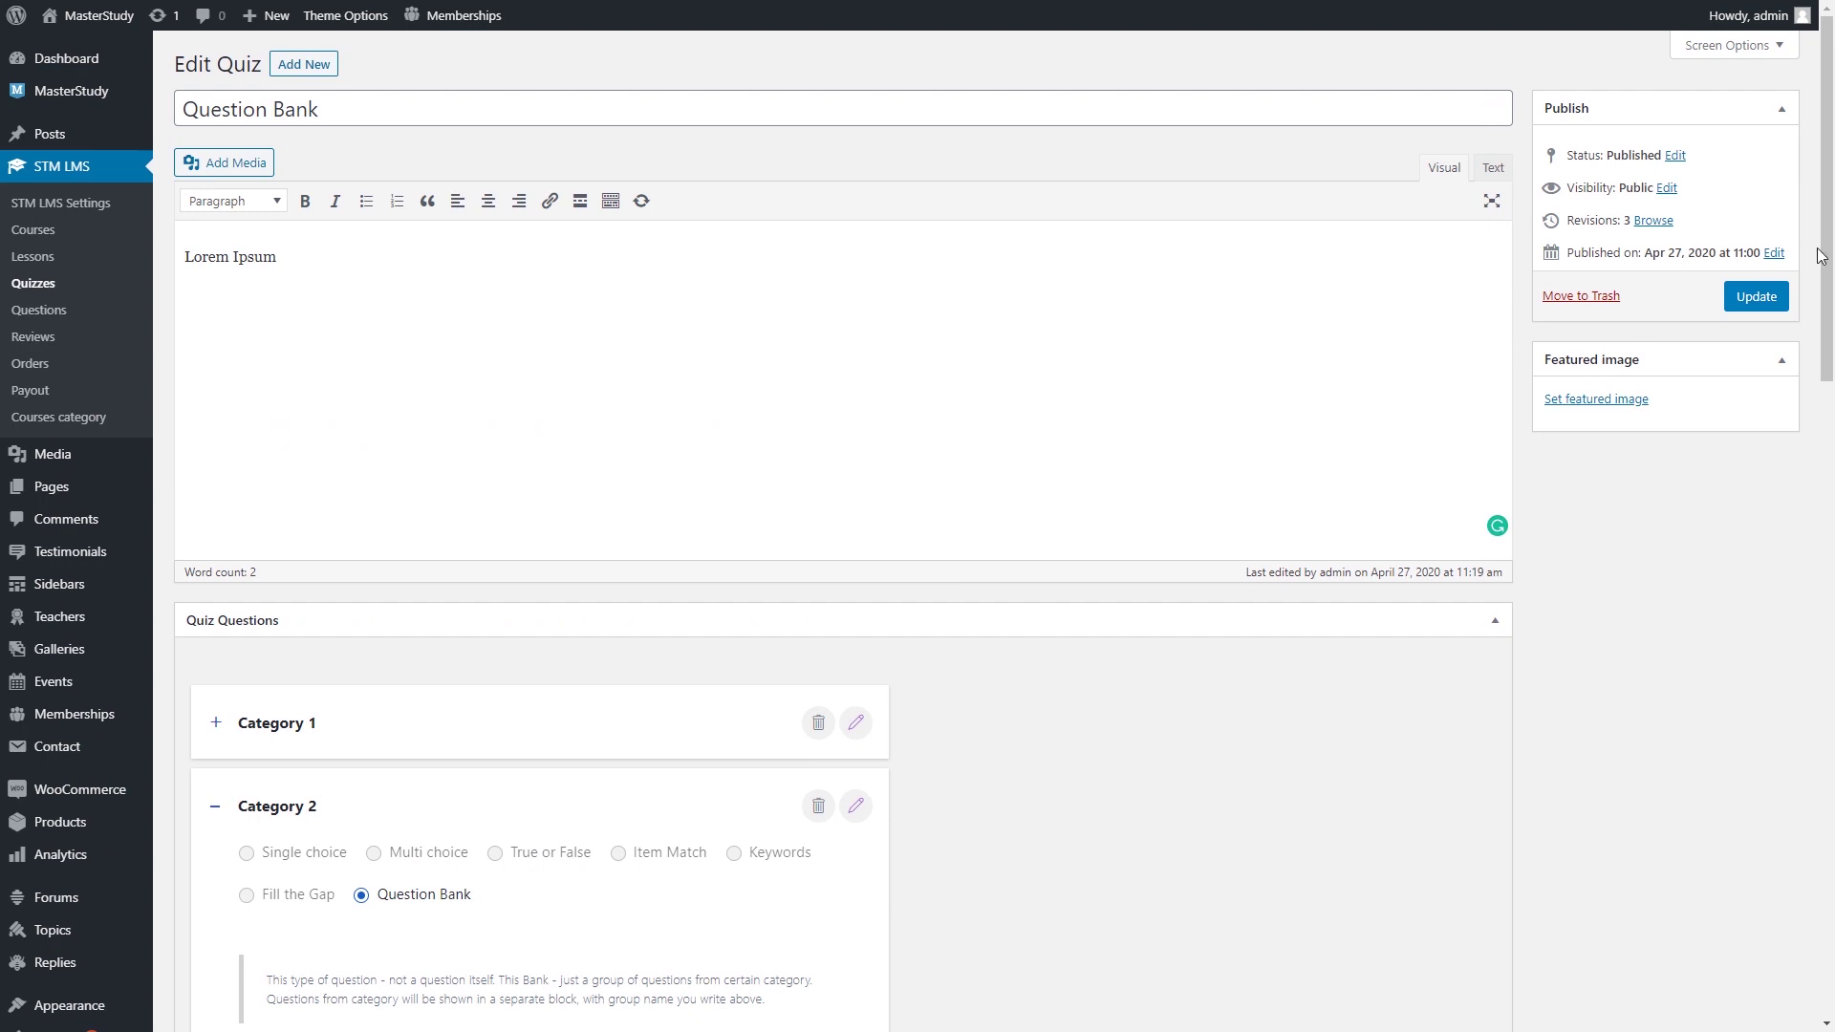
left_click(1757, 297)
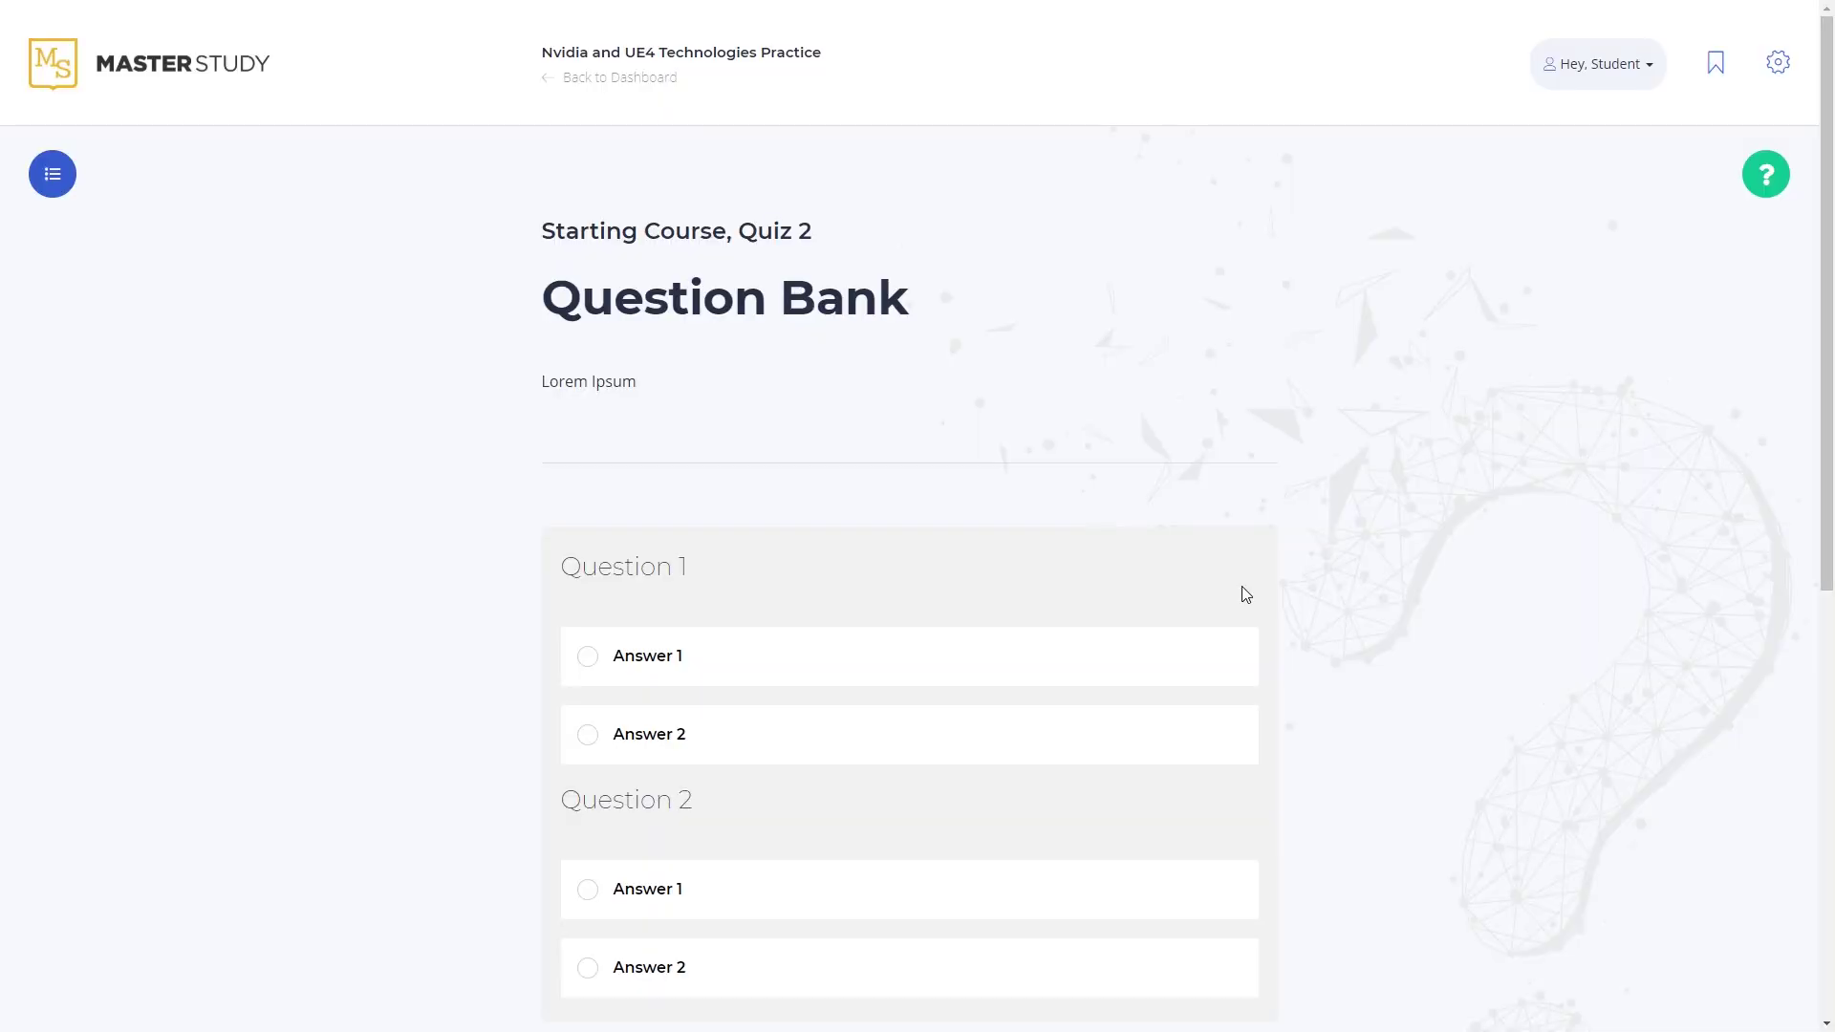
scroll(1242, 594, "down", 5)
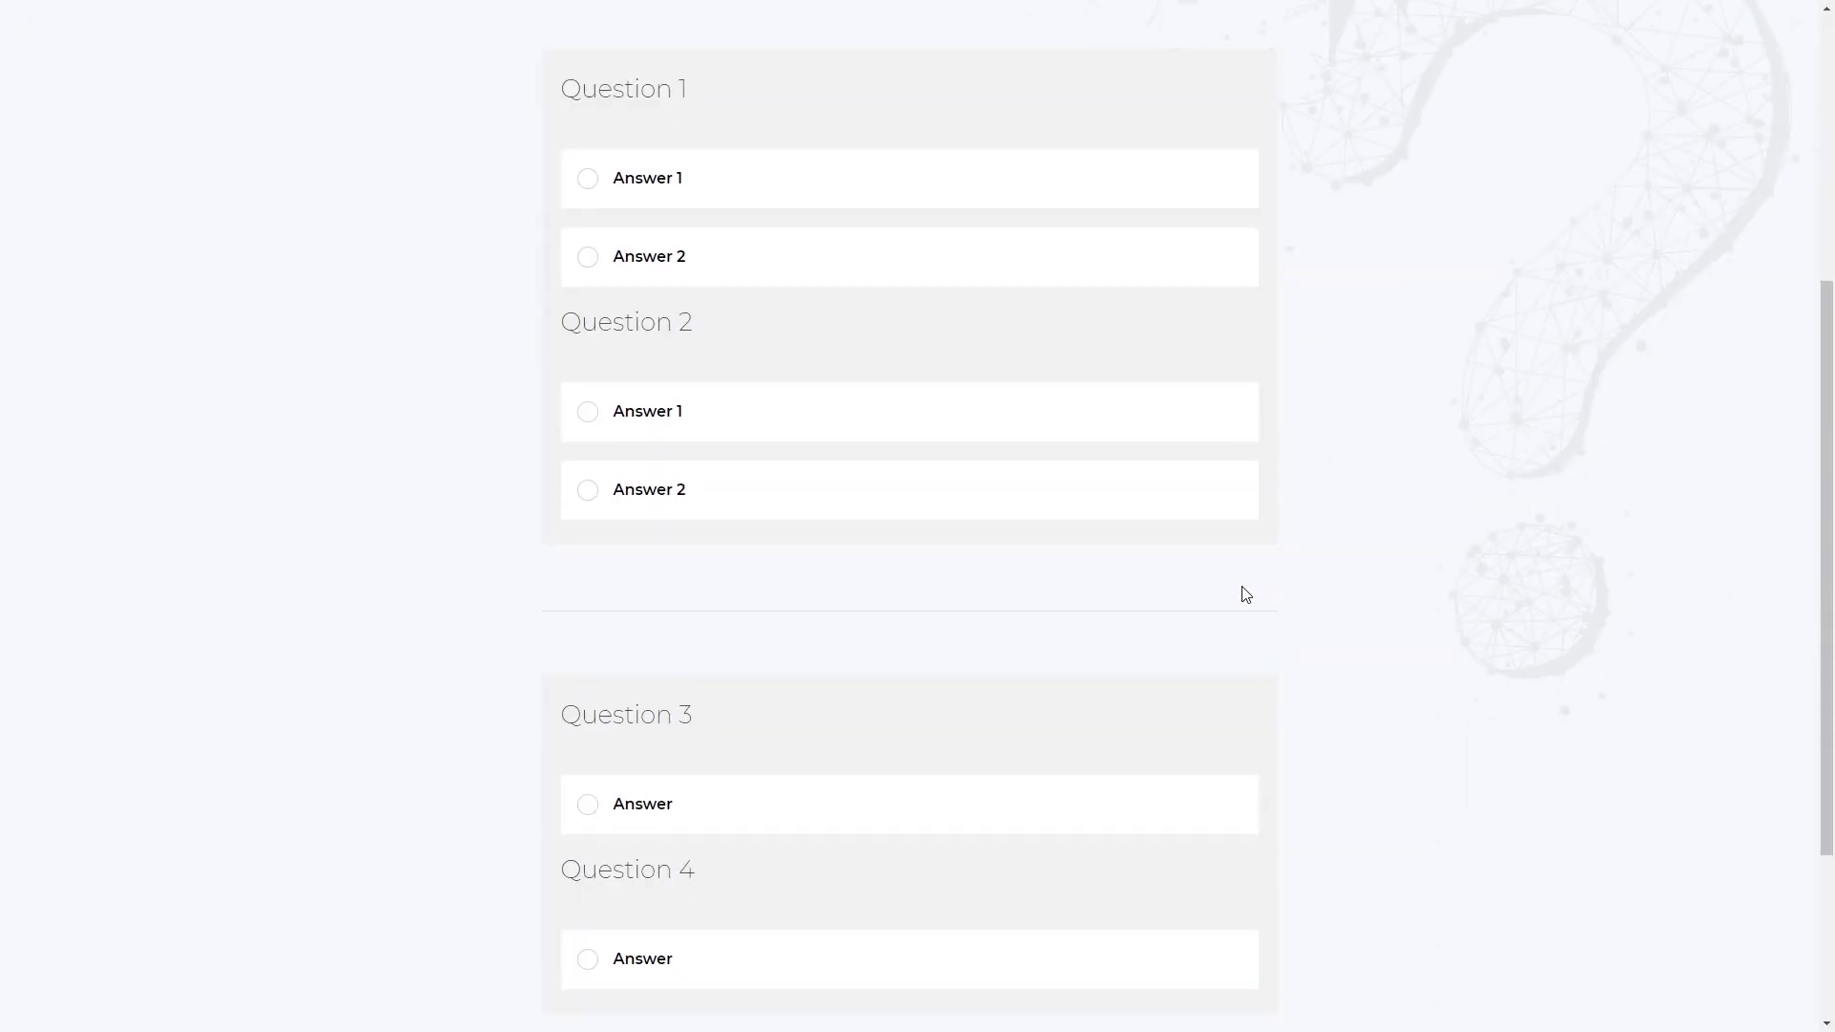
scroll(1245, 593, "down", 3)
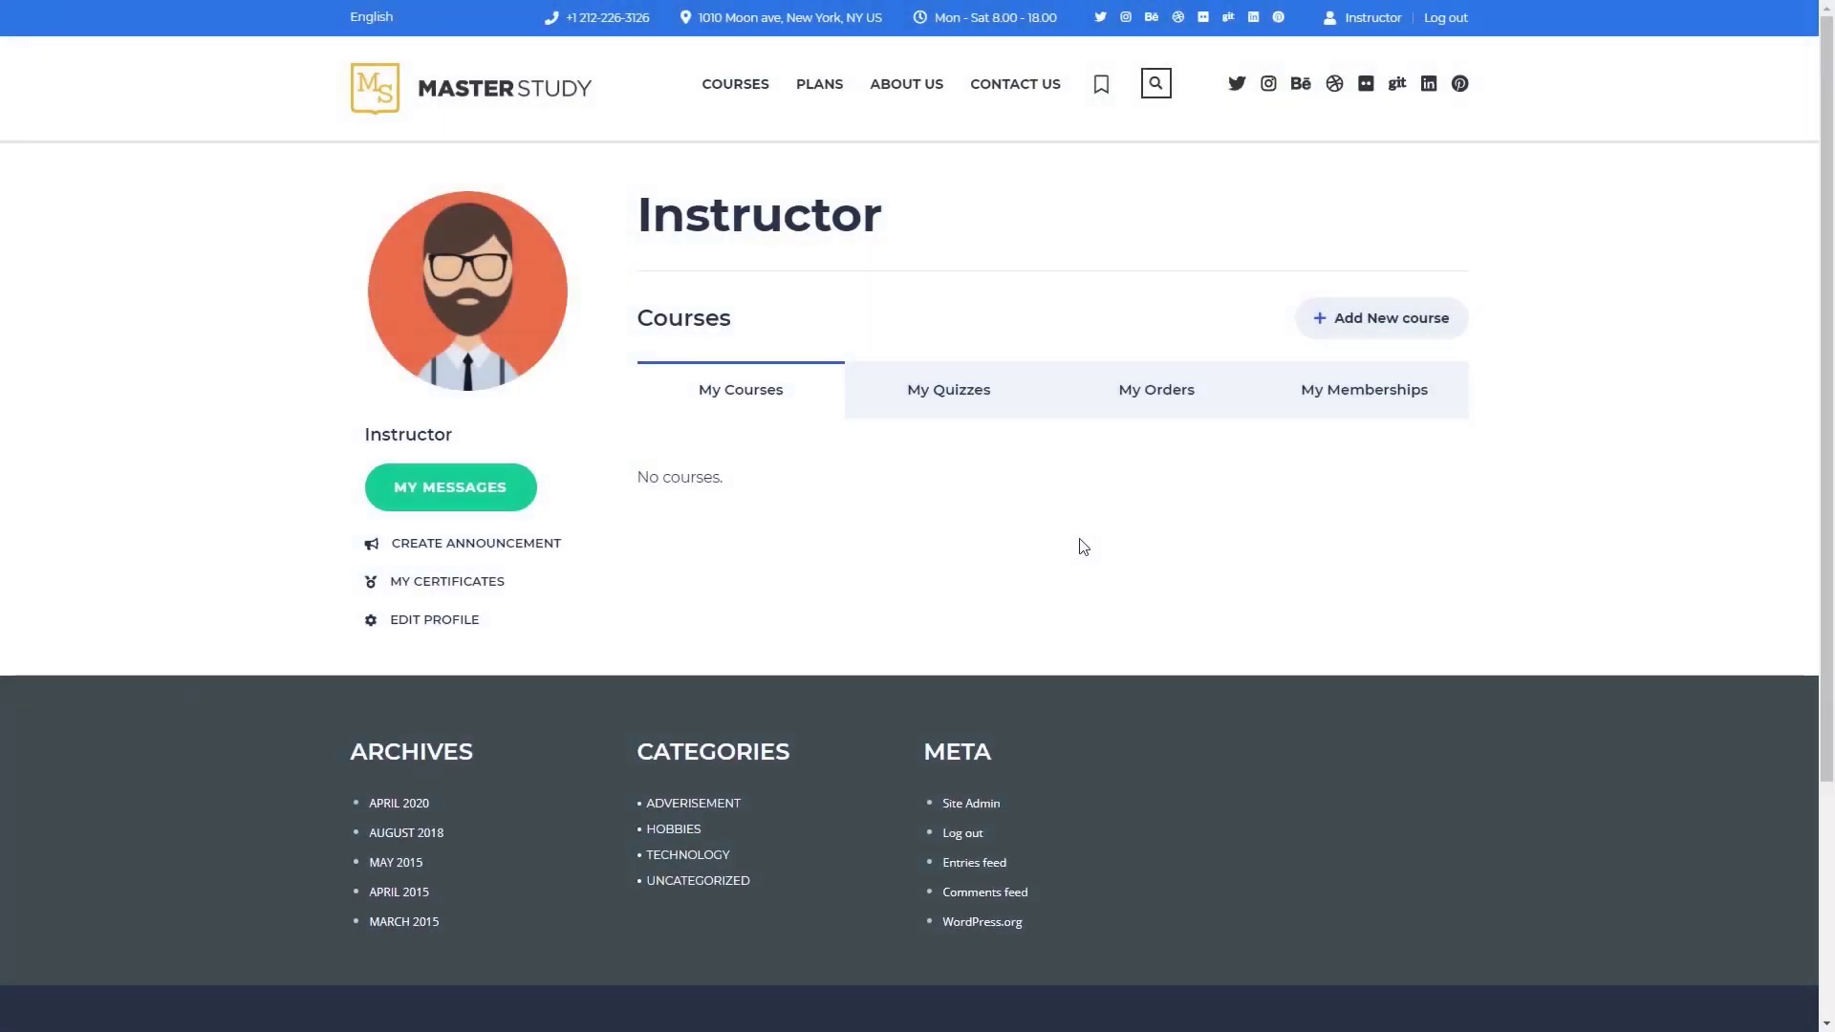
Start a new course from the instructor account, advance the wizard to the course category hint and collapse it.
left_click(1328, 319)
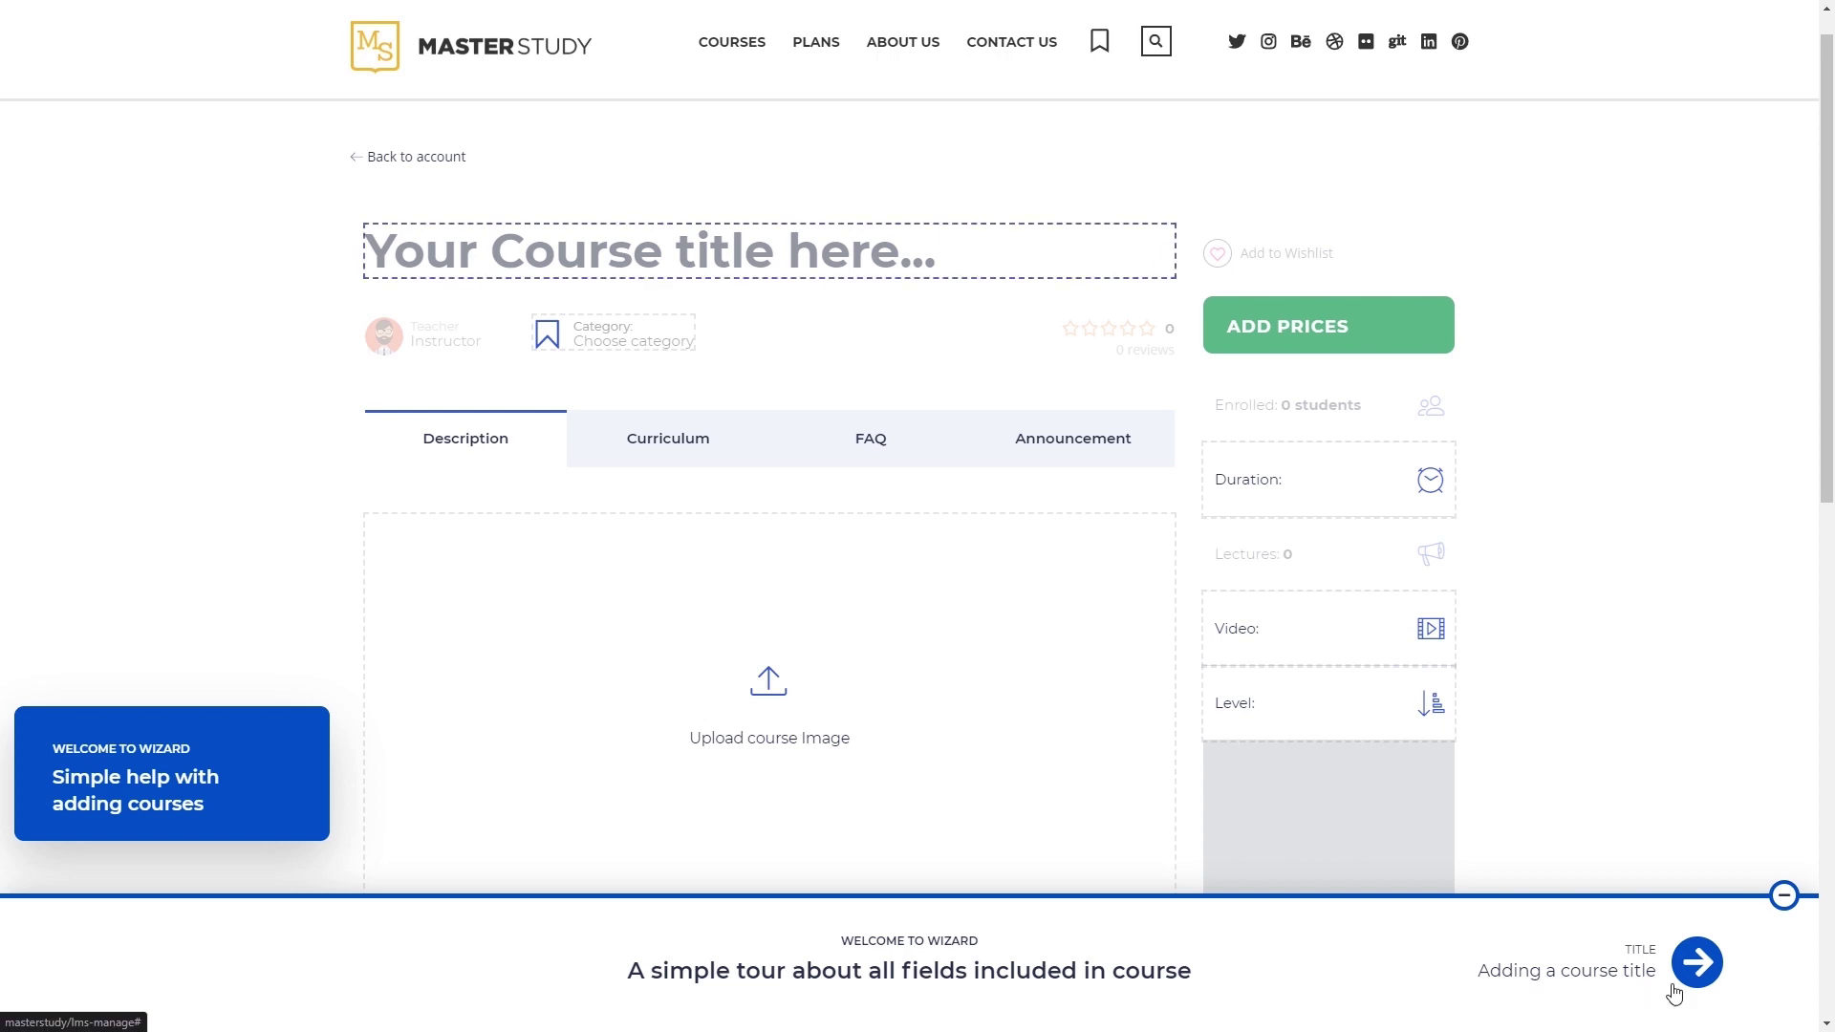
left_click(1690, 973)
left_click(1690, 973)
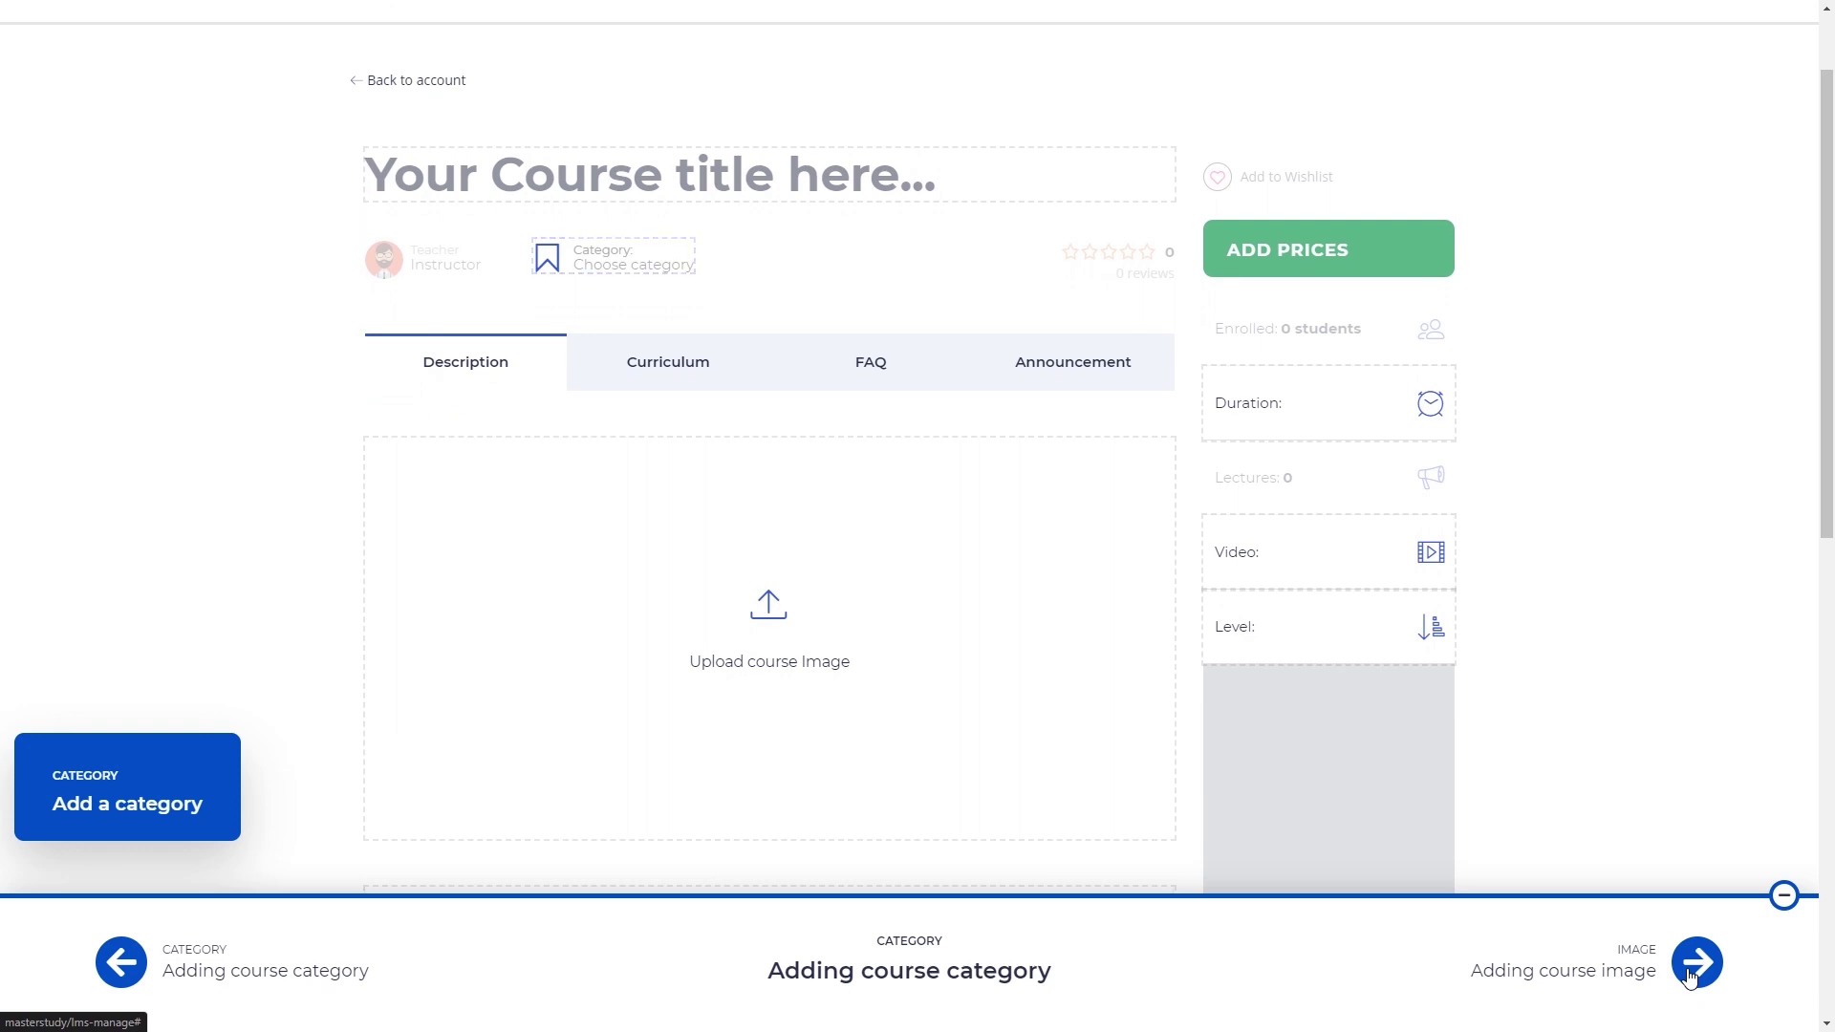
left_click(1783, 896)
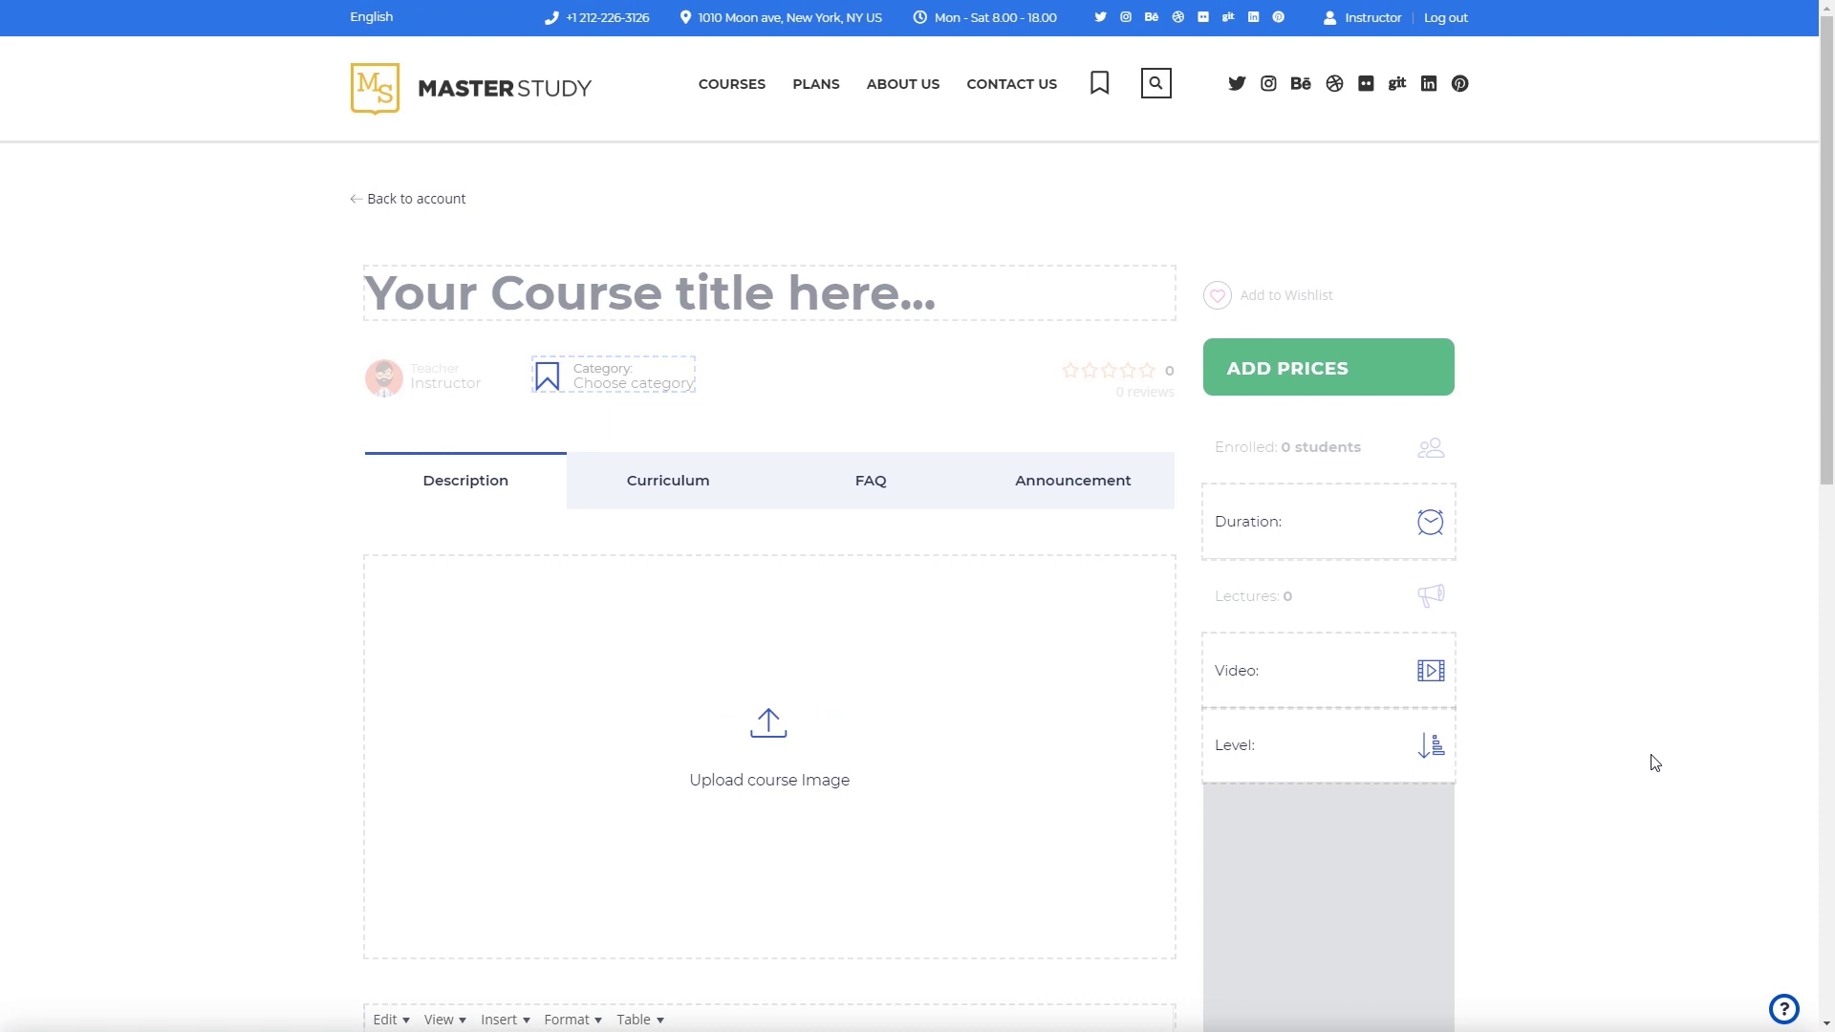
Title the new course "How to Make Beautiful Landscape photos?".
left_click(995, 406)
left_click(965, 313)
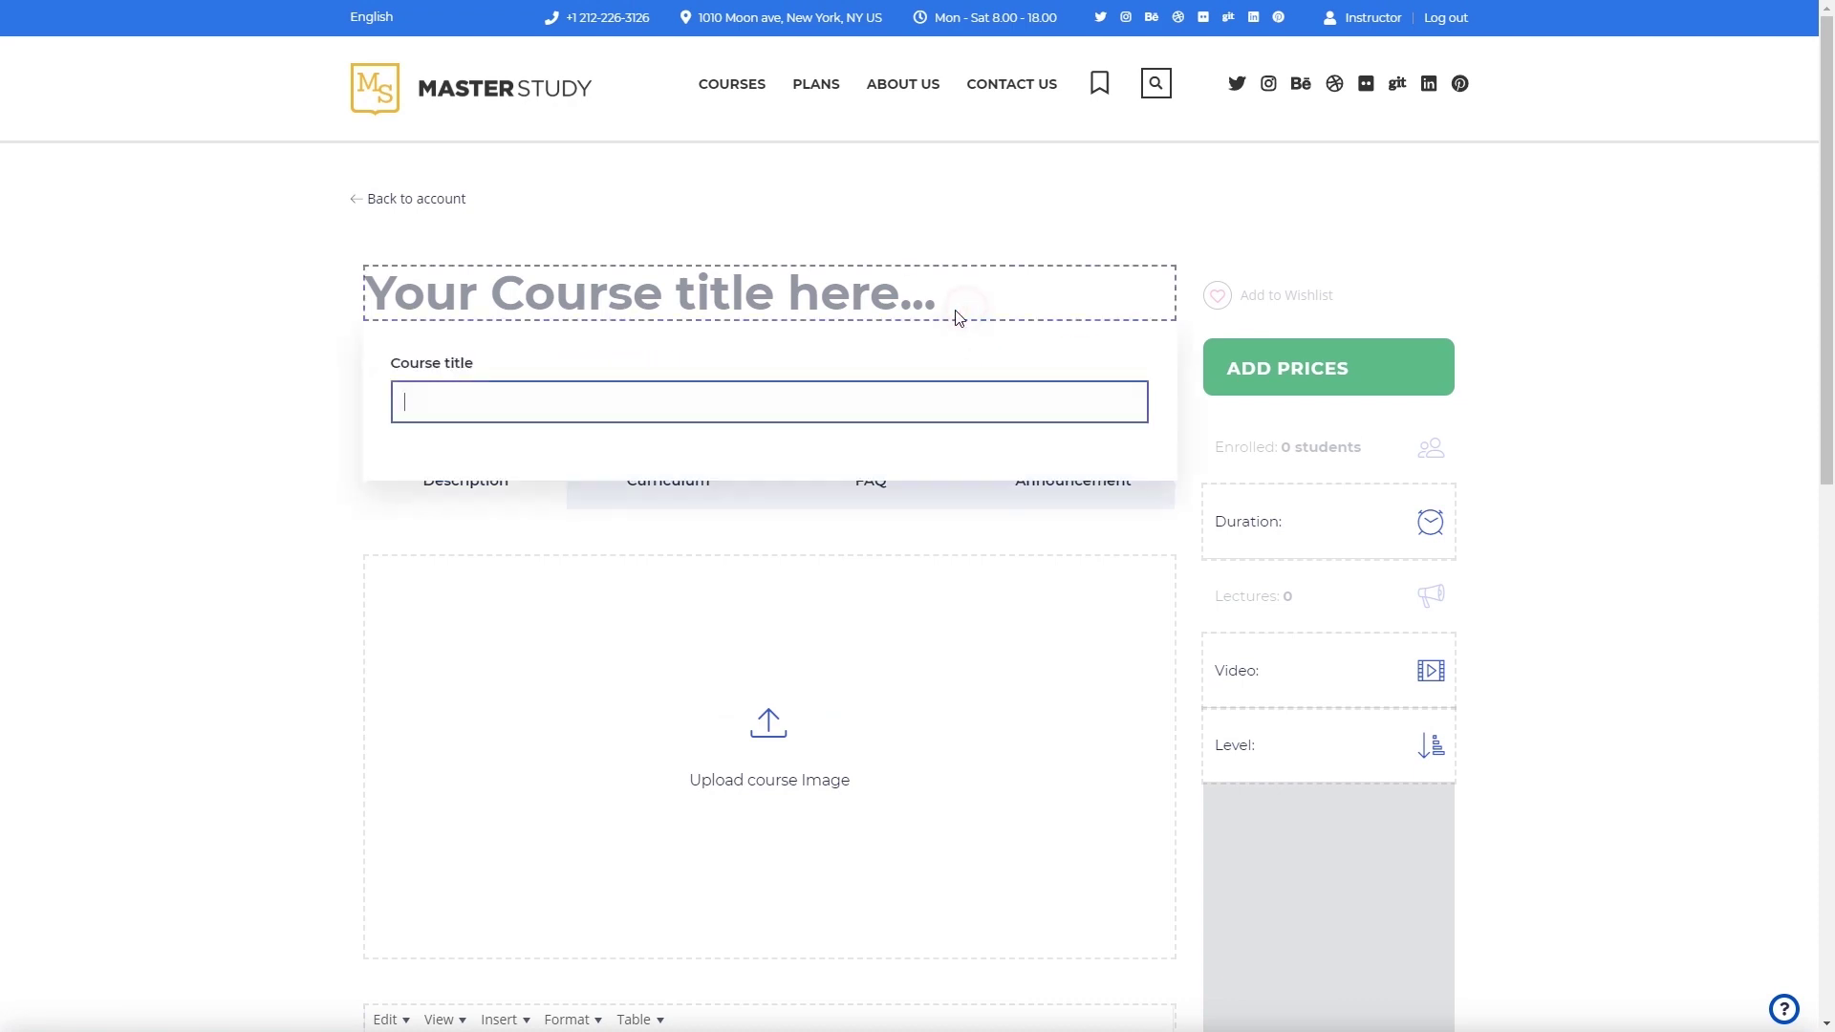
type("How to Make Beautiful Landscape photos?")
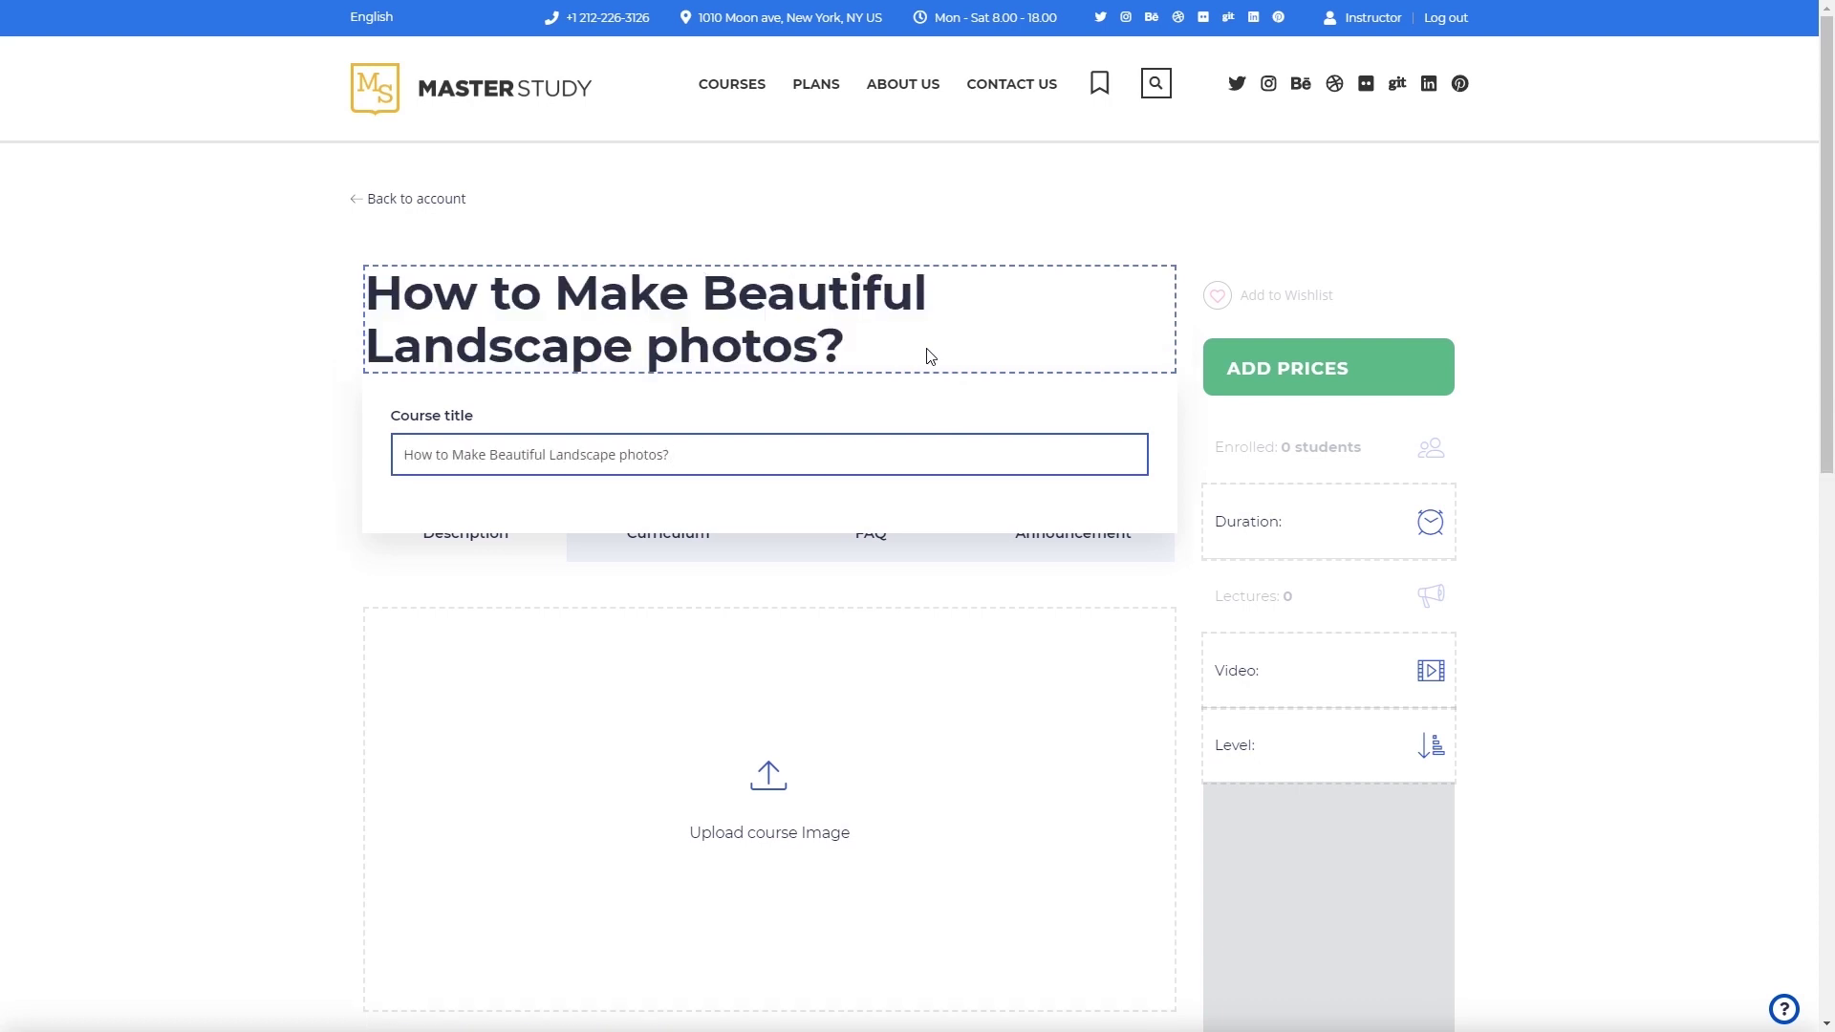
left_click(309, 547)
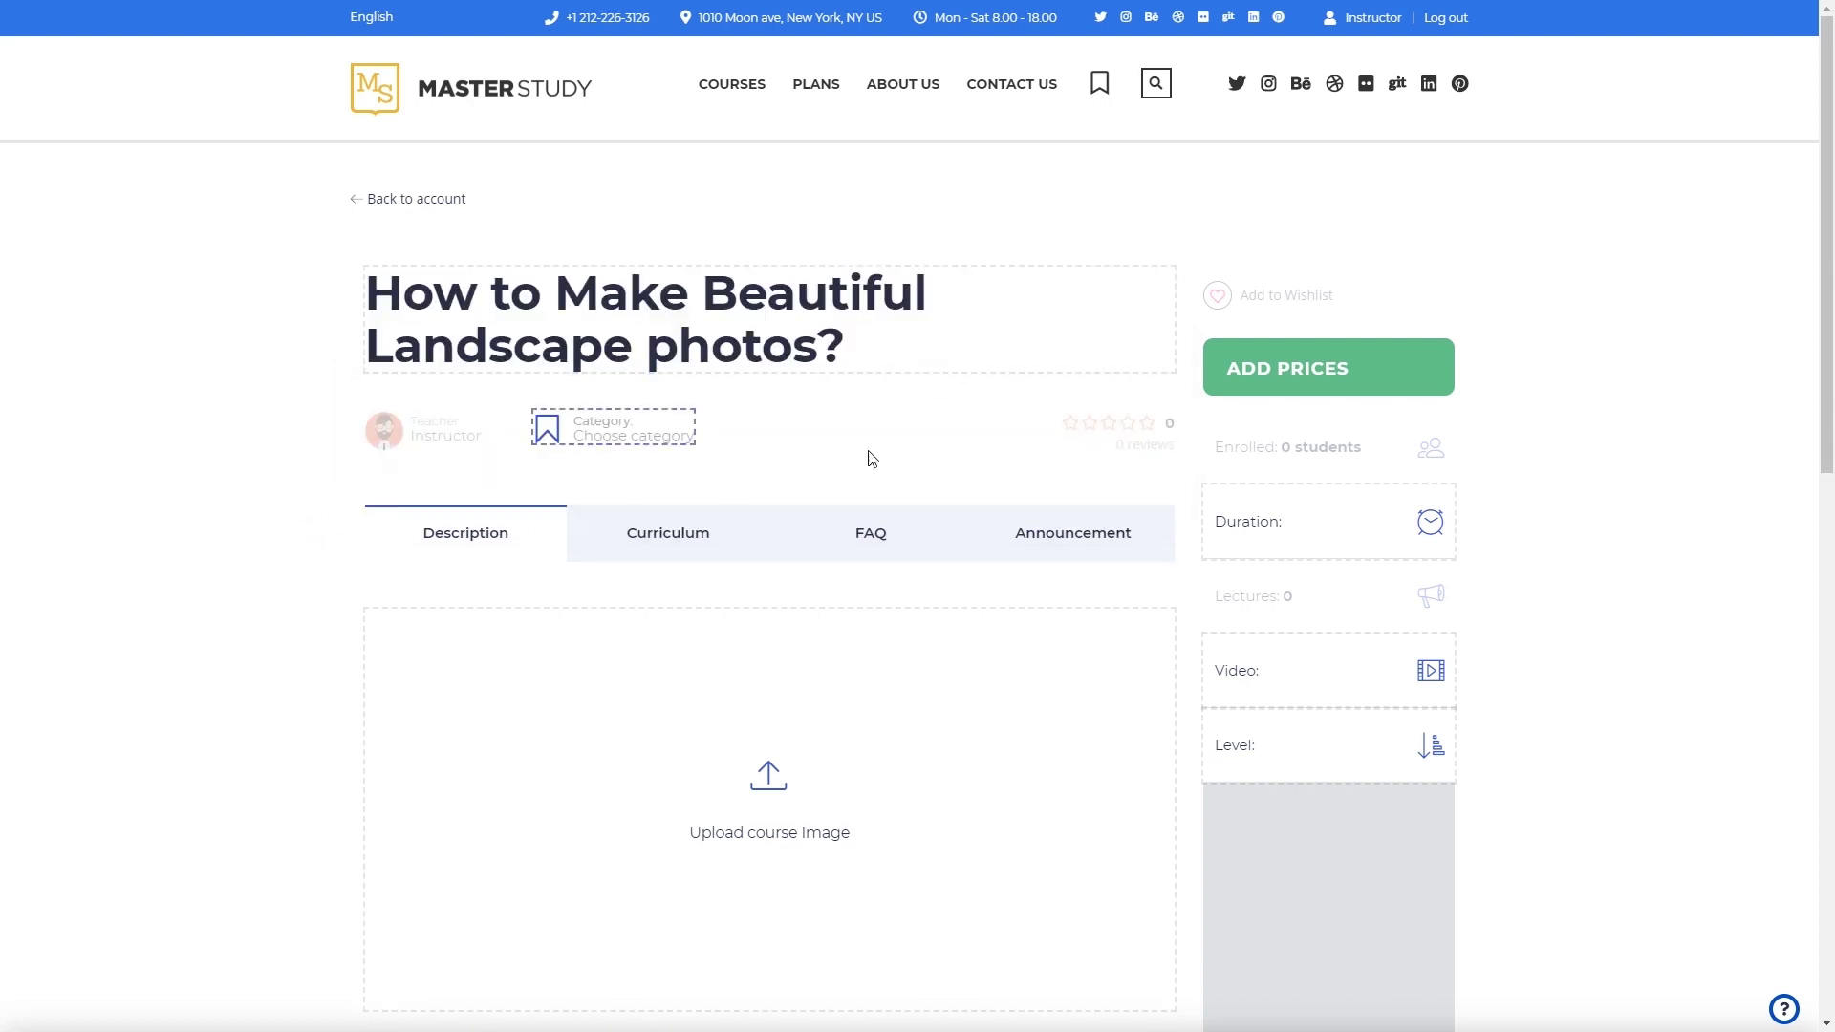
Assign the landscape photos course to the Art category.
left_click(619, 434)
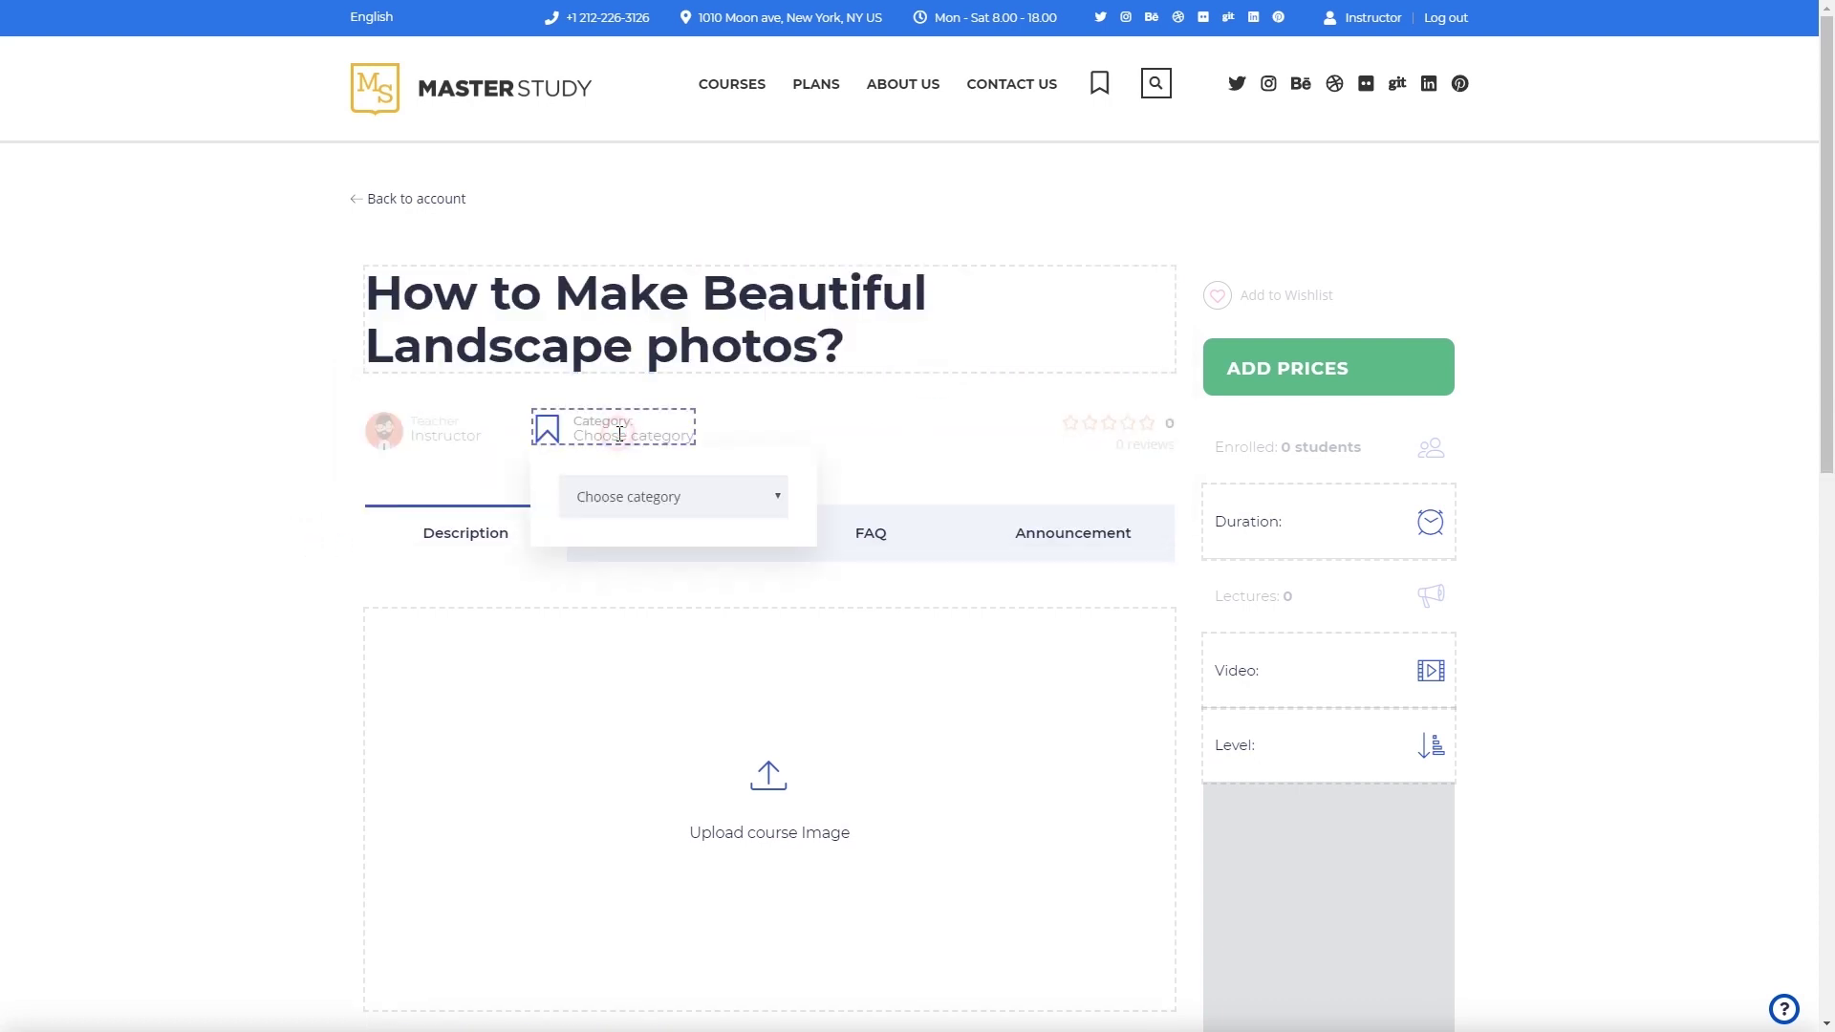
left_click(639, 506)
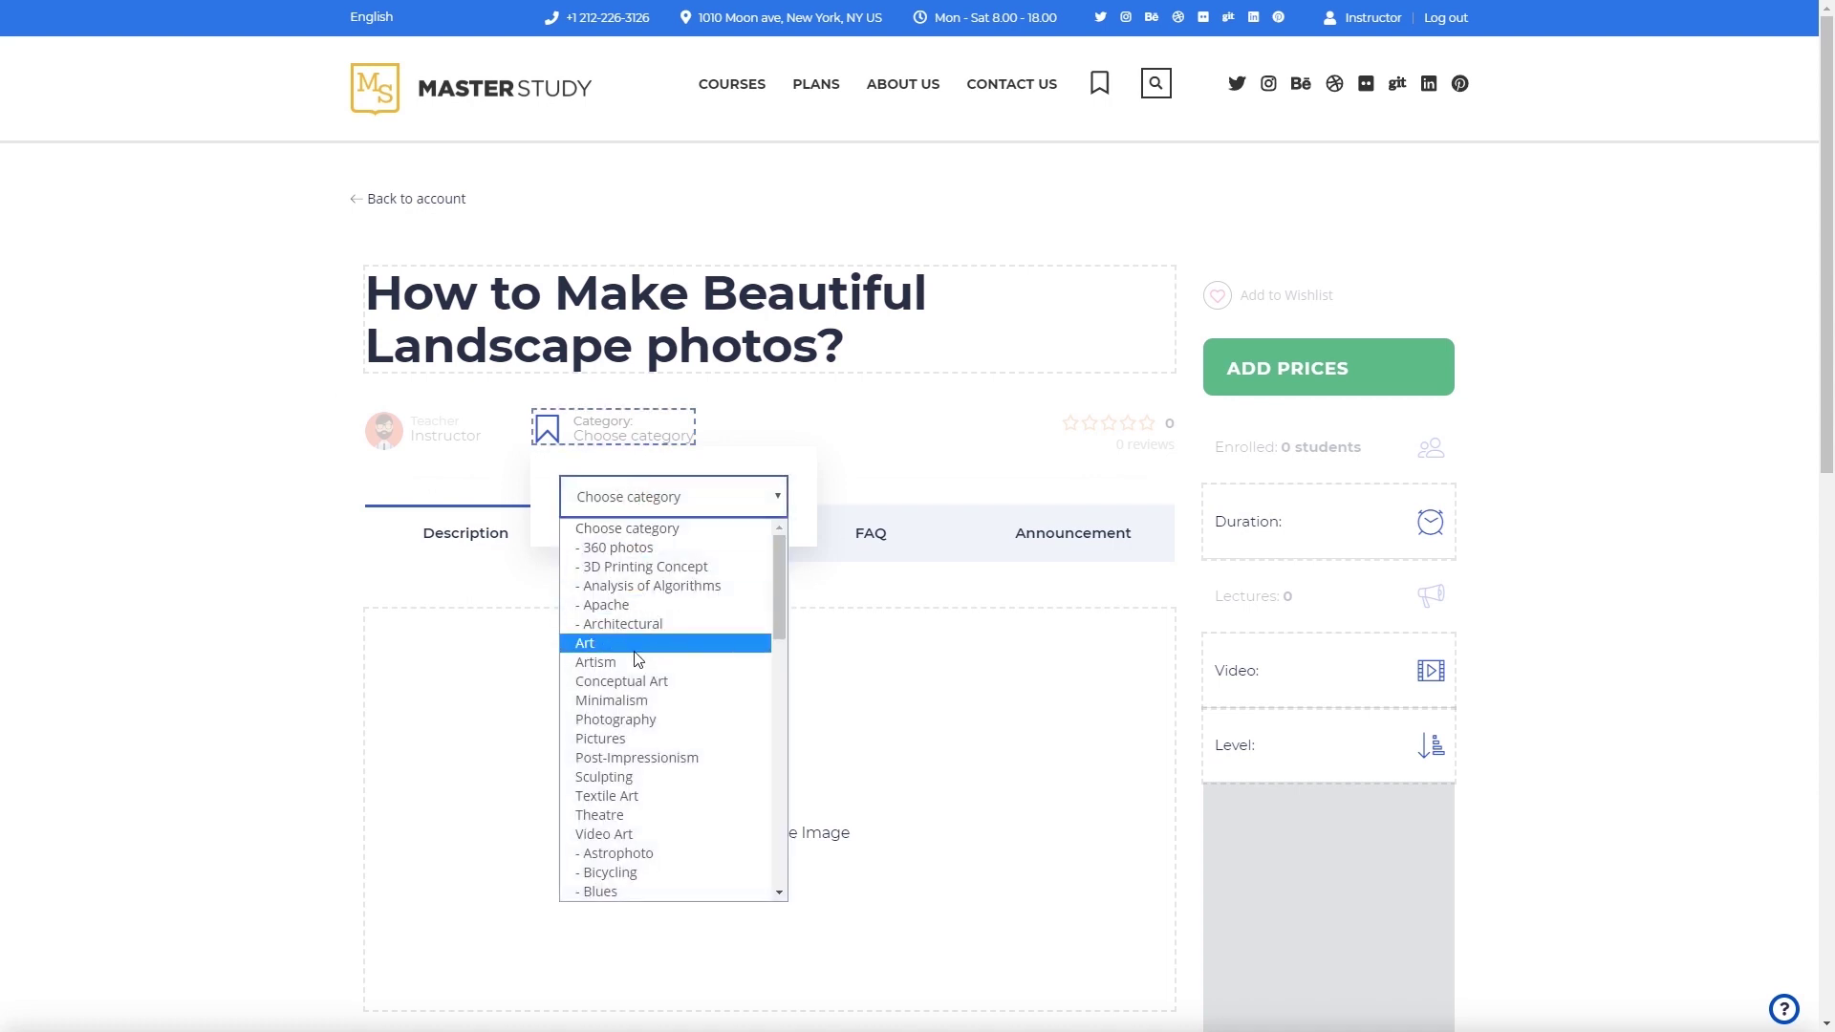
left_click(587, 643)
left_click(863, 457)
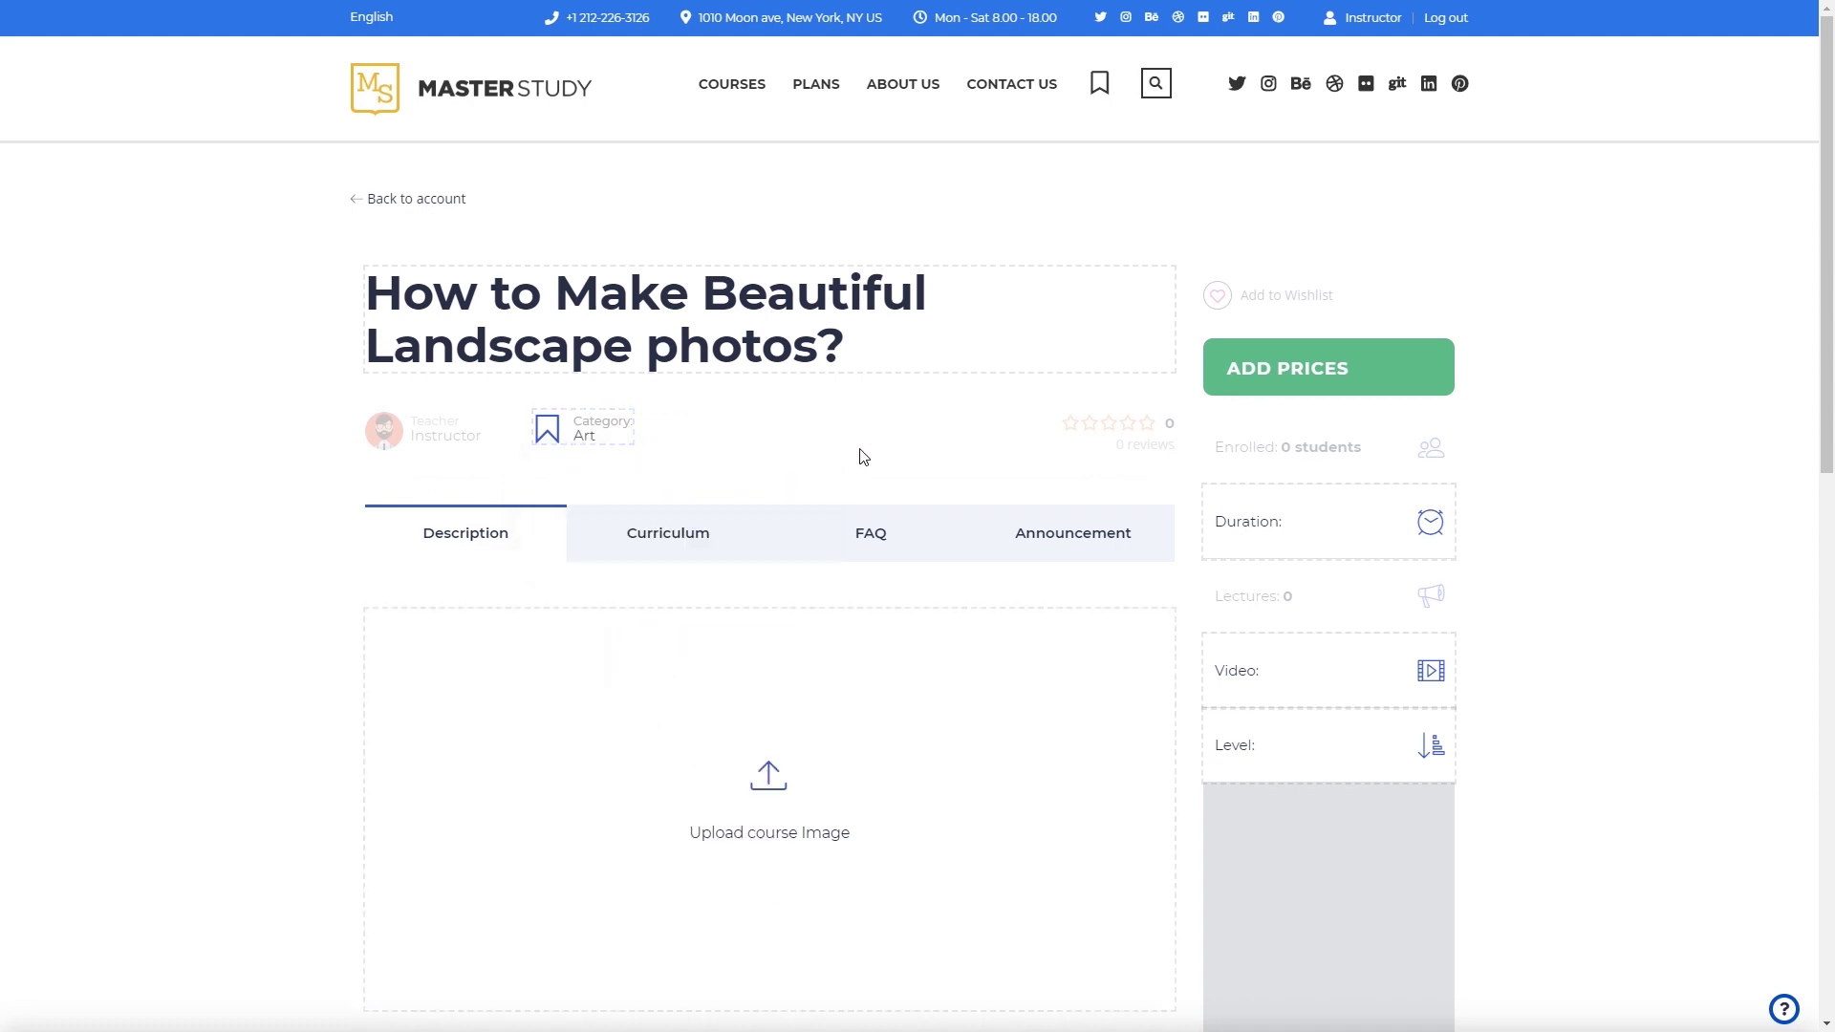
Upload the snowy mountain photo as the course image.
scroll(863, 456, "down", 2)
left_click_drag(860, 458, 1159, 504)
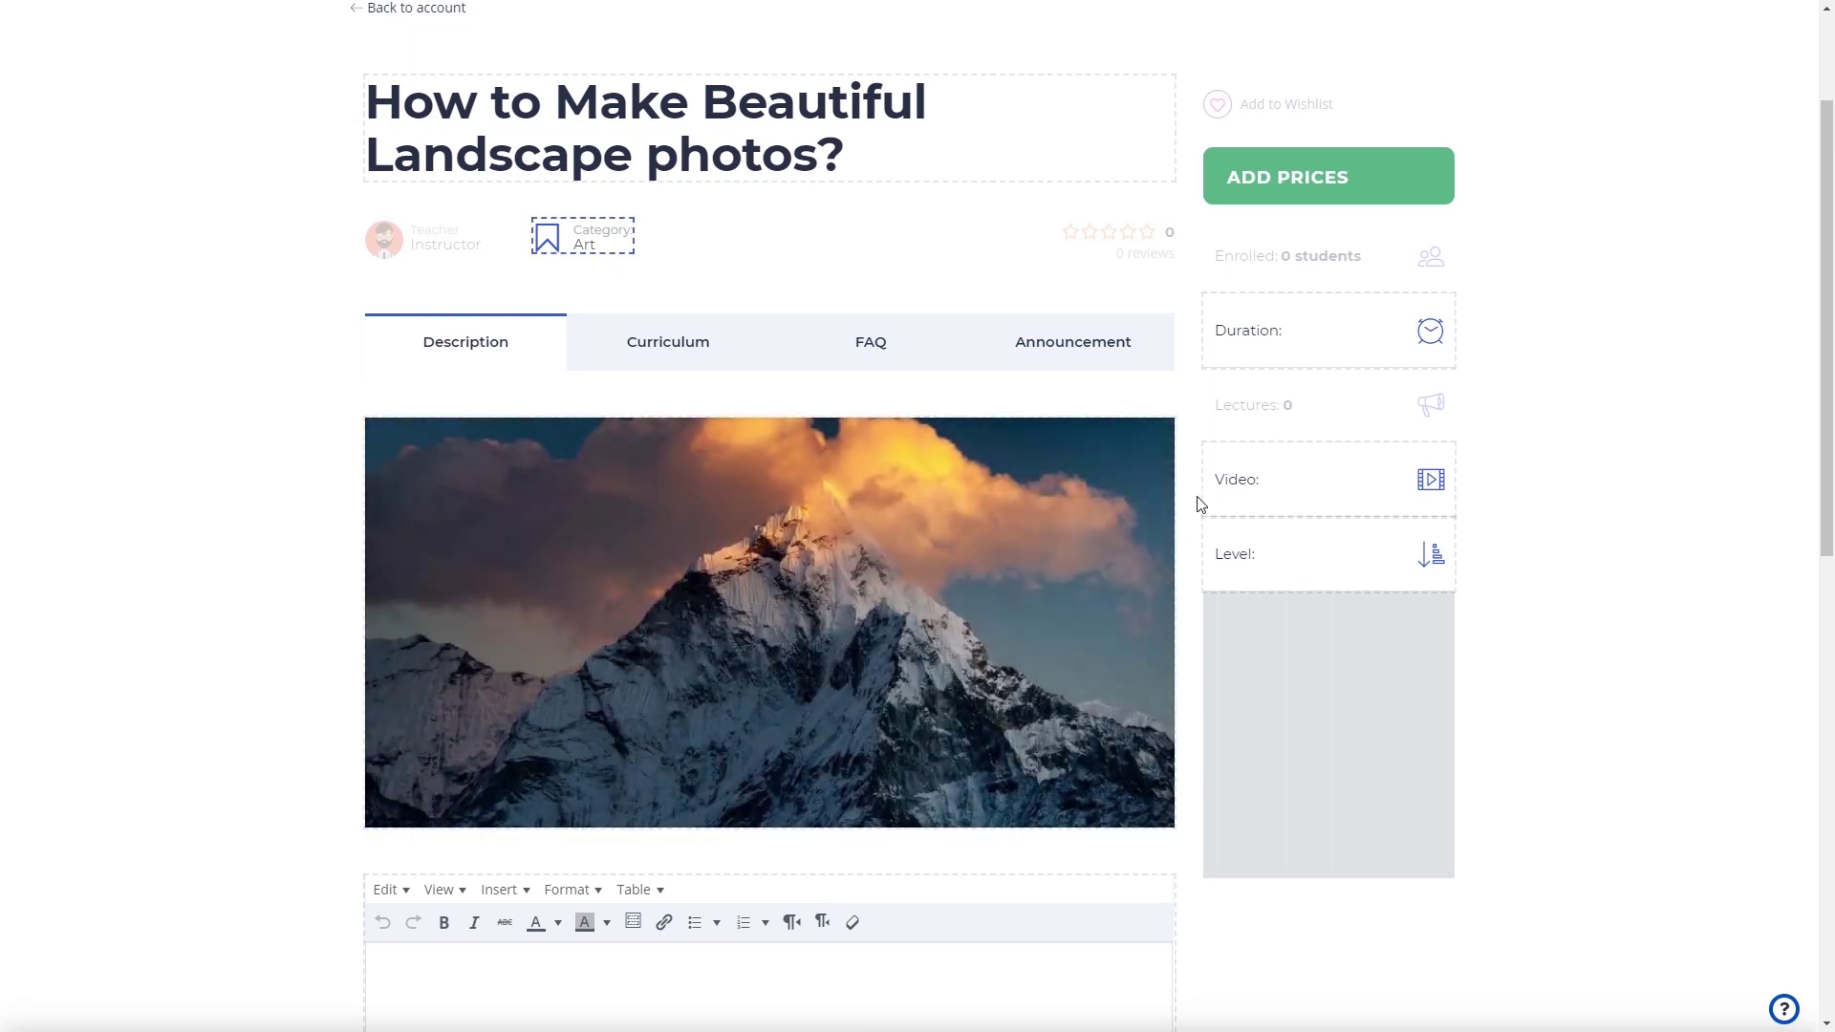
Fill the course description with the Lorem ipsum sample text and open the course's curriculum.
scroll(1200, 503, "down", 5)
left_click(933, 491)
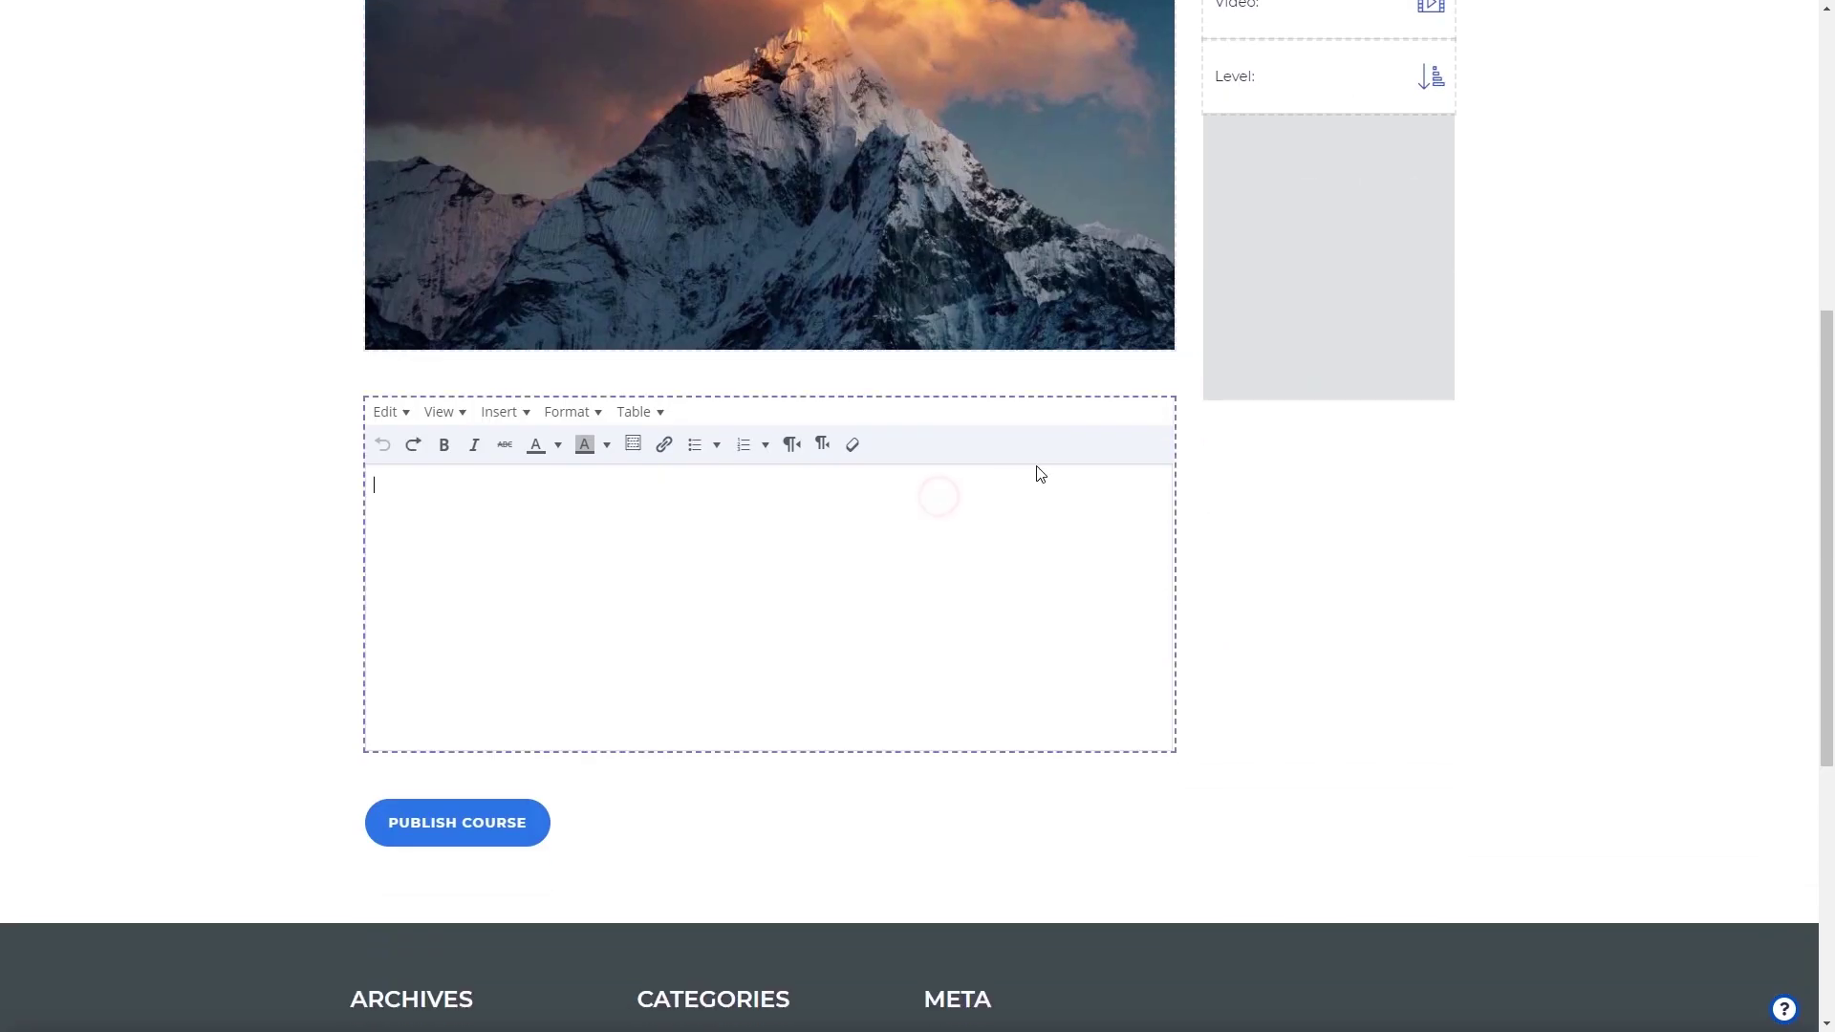
type("Lorem ipsum dolor sit amet, consectetur adipiscing elit, sed do eiusmod tempor incididunt ut labore et dolore magna aliqua. Ut enim ad minim veniam, quis nostrud exercitation ullamco laboris nisi ut aliquip ex ea commodo consequat. Duis aute irure dolor in reprehenderit in voluptate velit esse cillum dolore eu fugiat nulla pariatur. Excepteur sint occaecat cupidatat non proident, sunt in culpa qui officia deserunt mollit anim id est laborum.")
scroll(1212, 544, "up", 6)
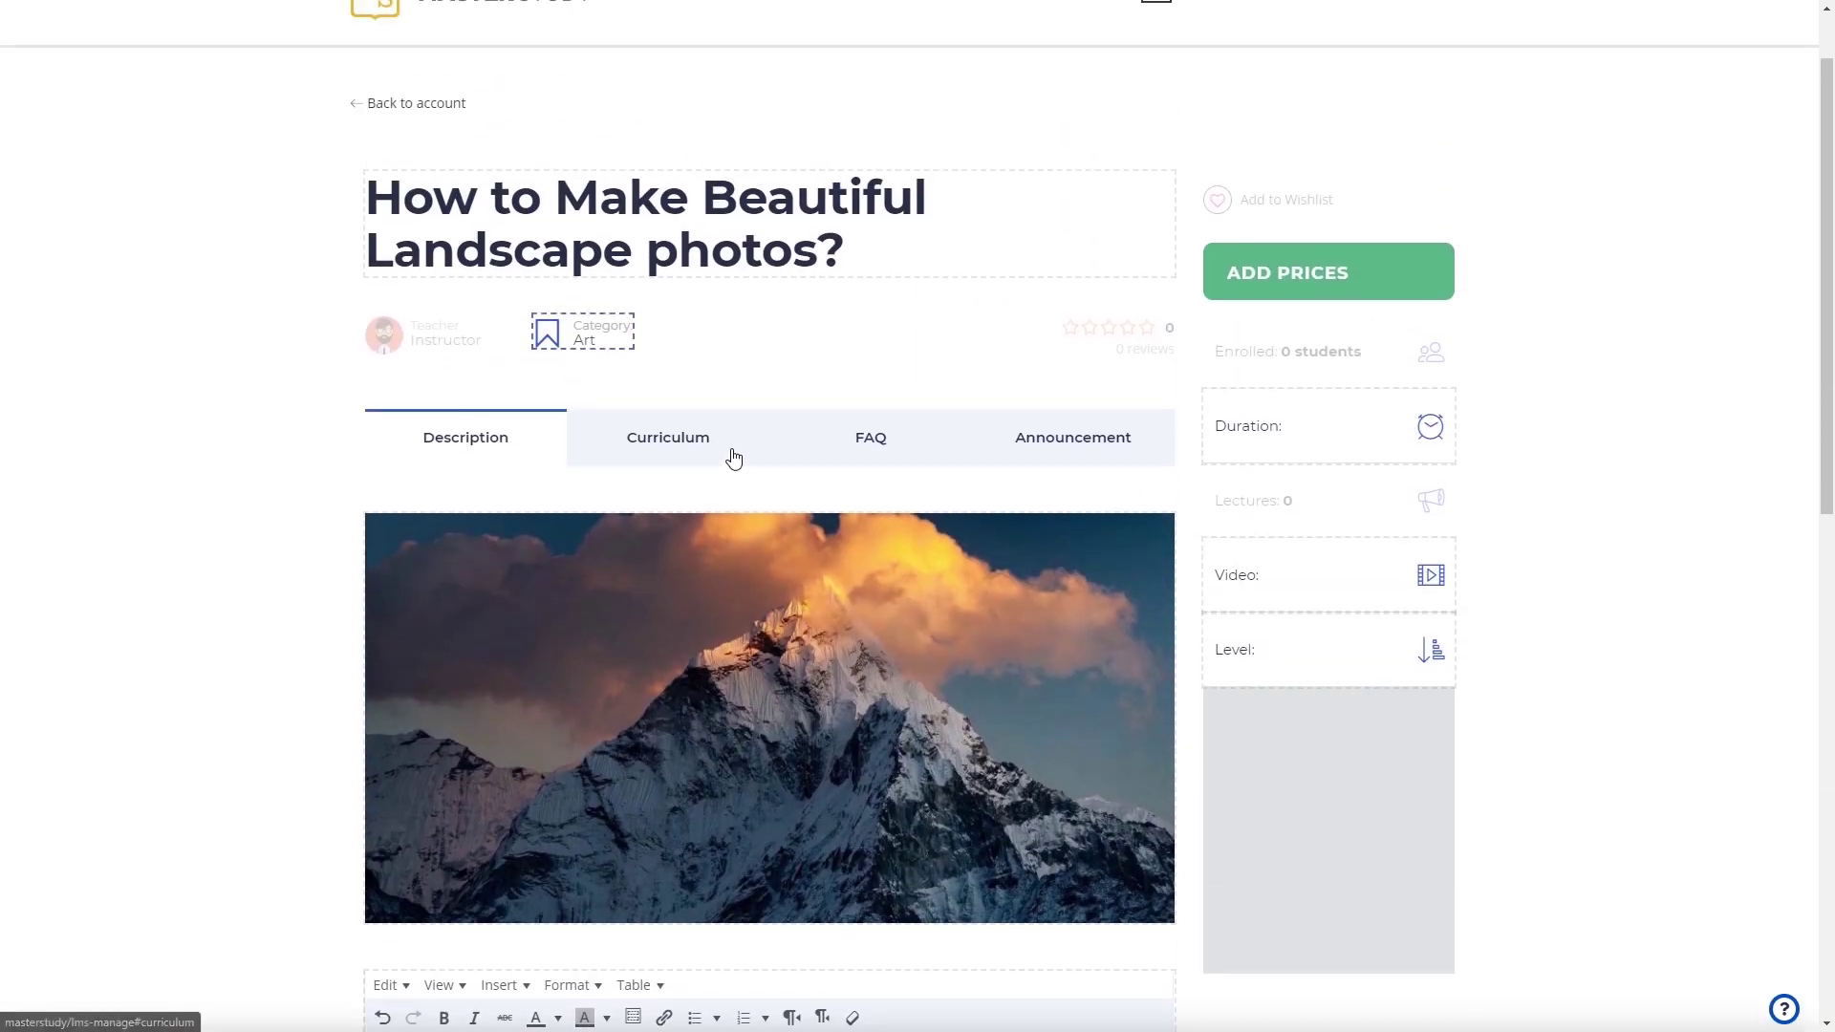
left_click(732, 457)
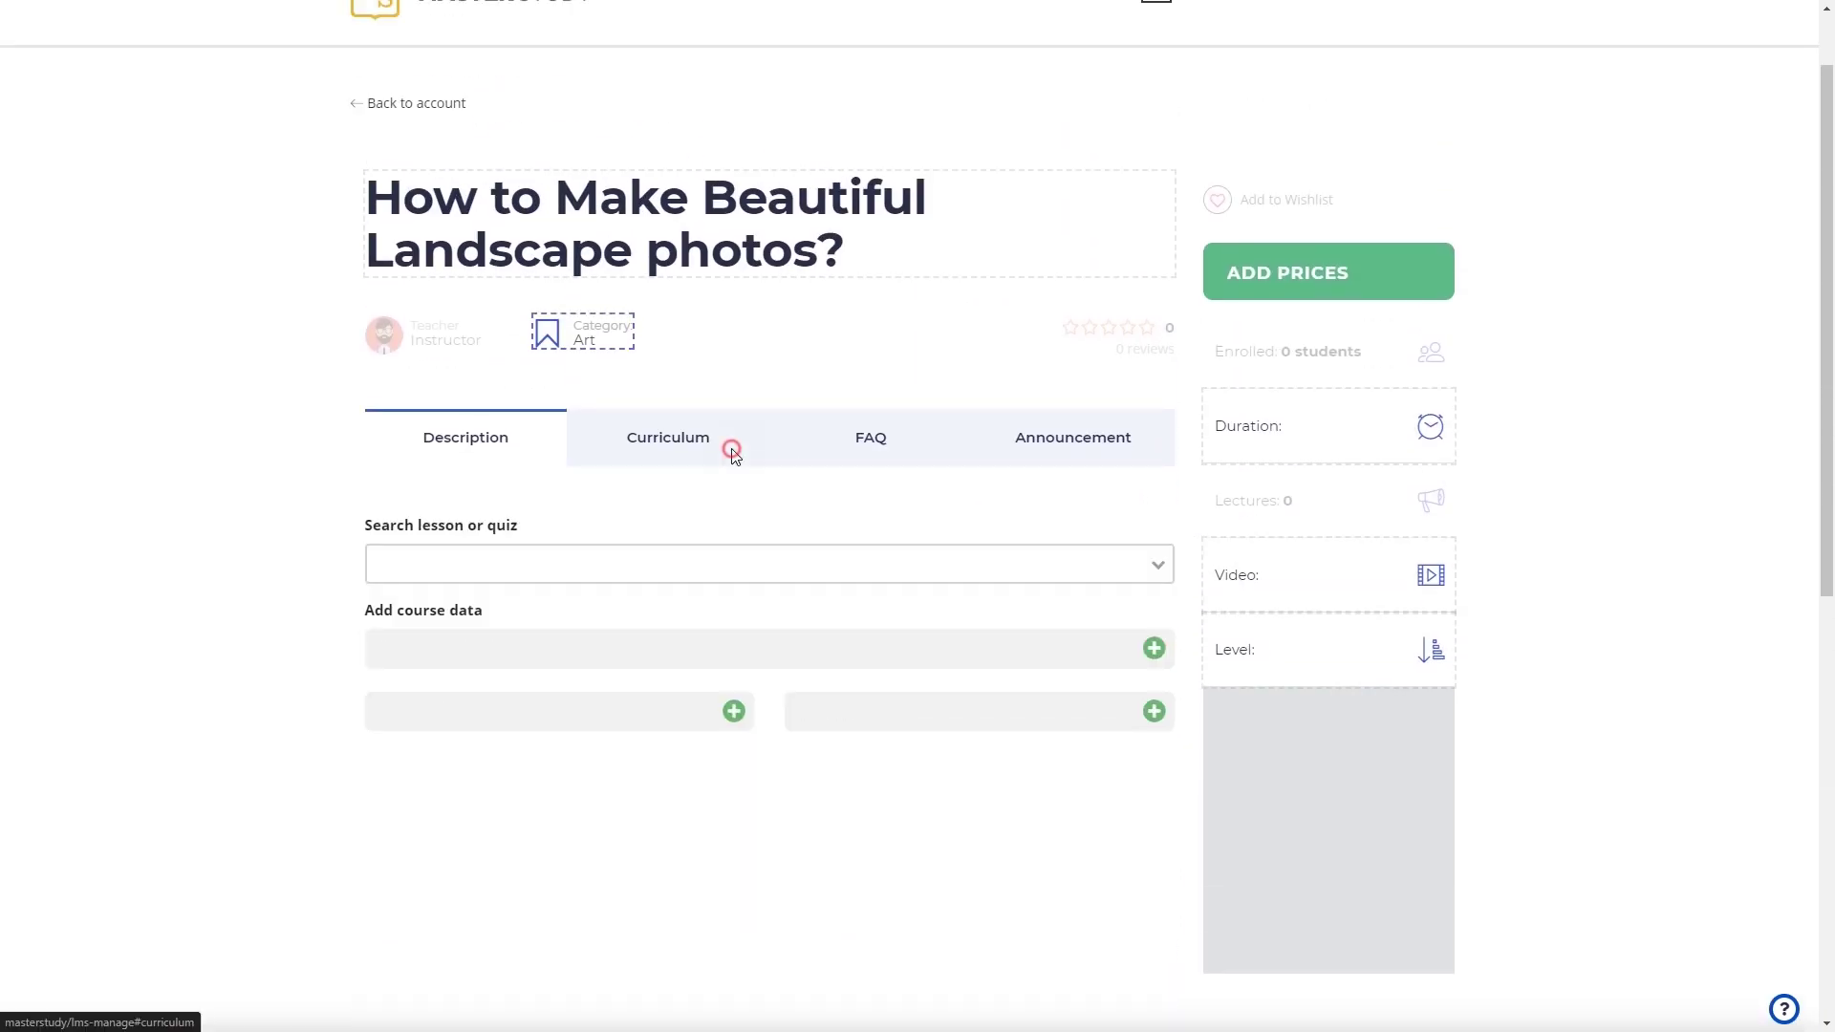
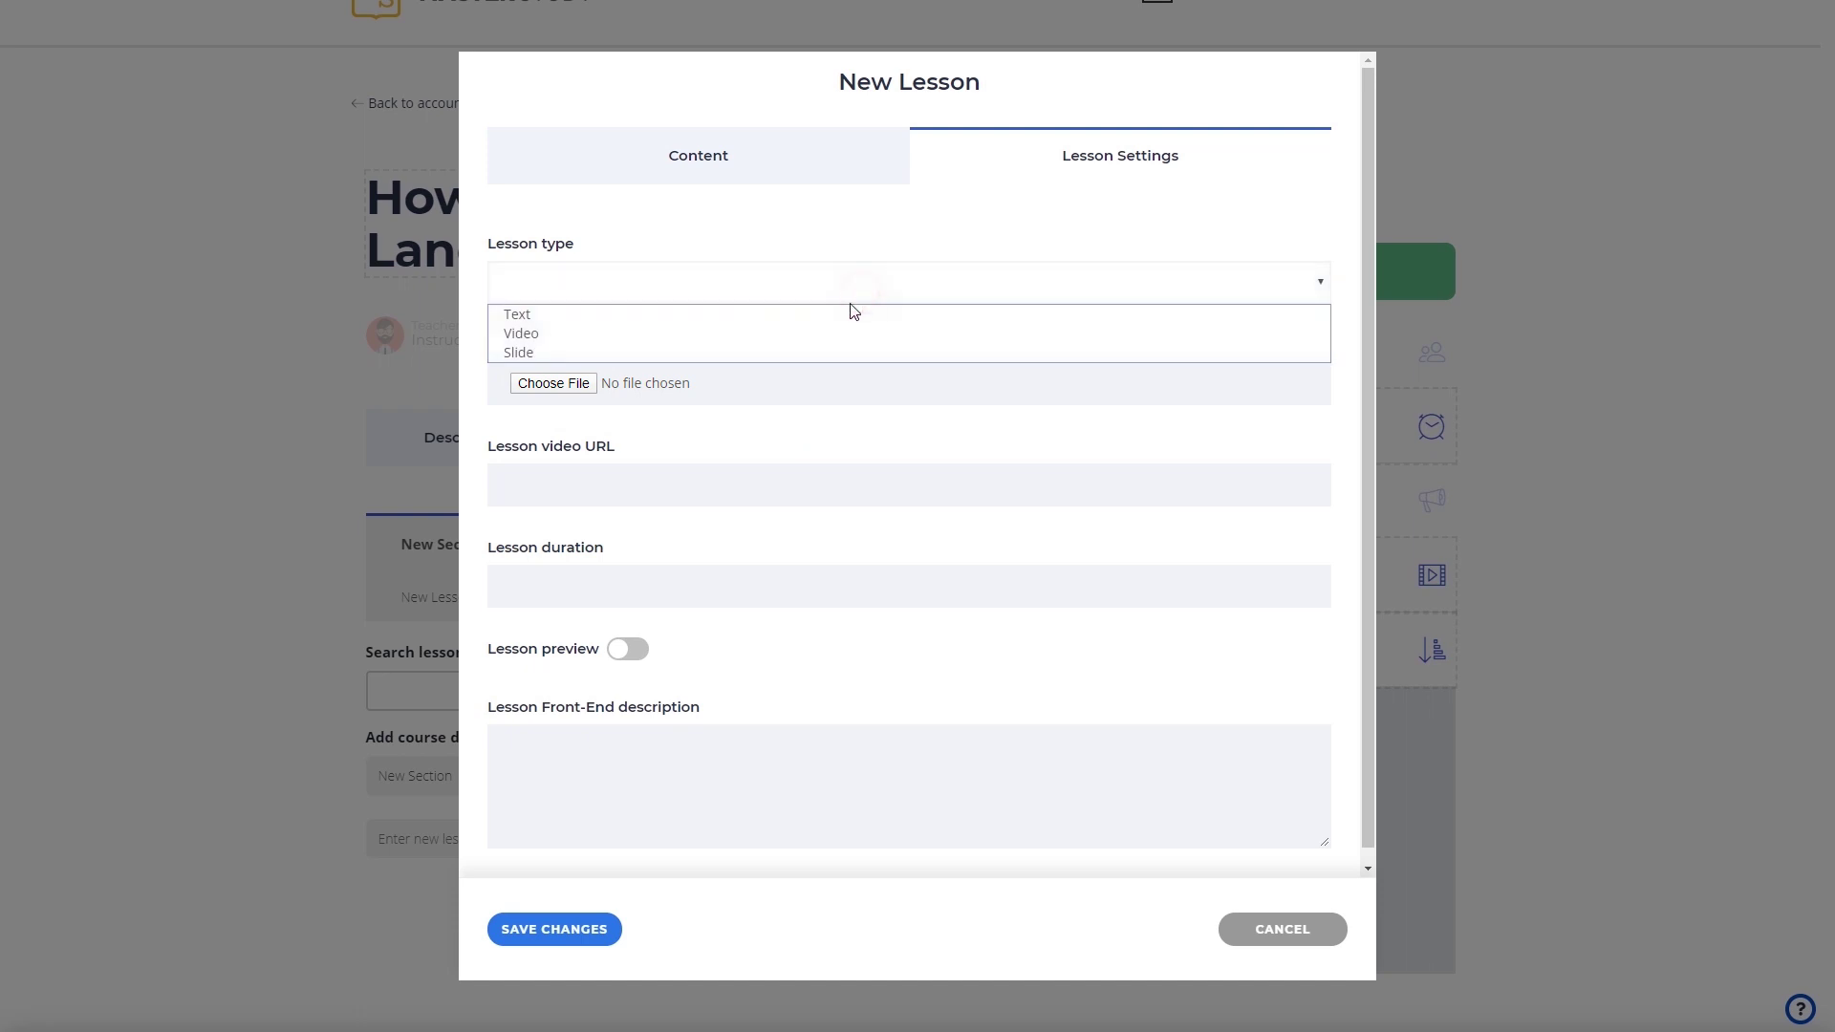
Set the lesson type of New Lesson to Text and its duration to 2 hours.
left_click(852, 307)
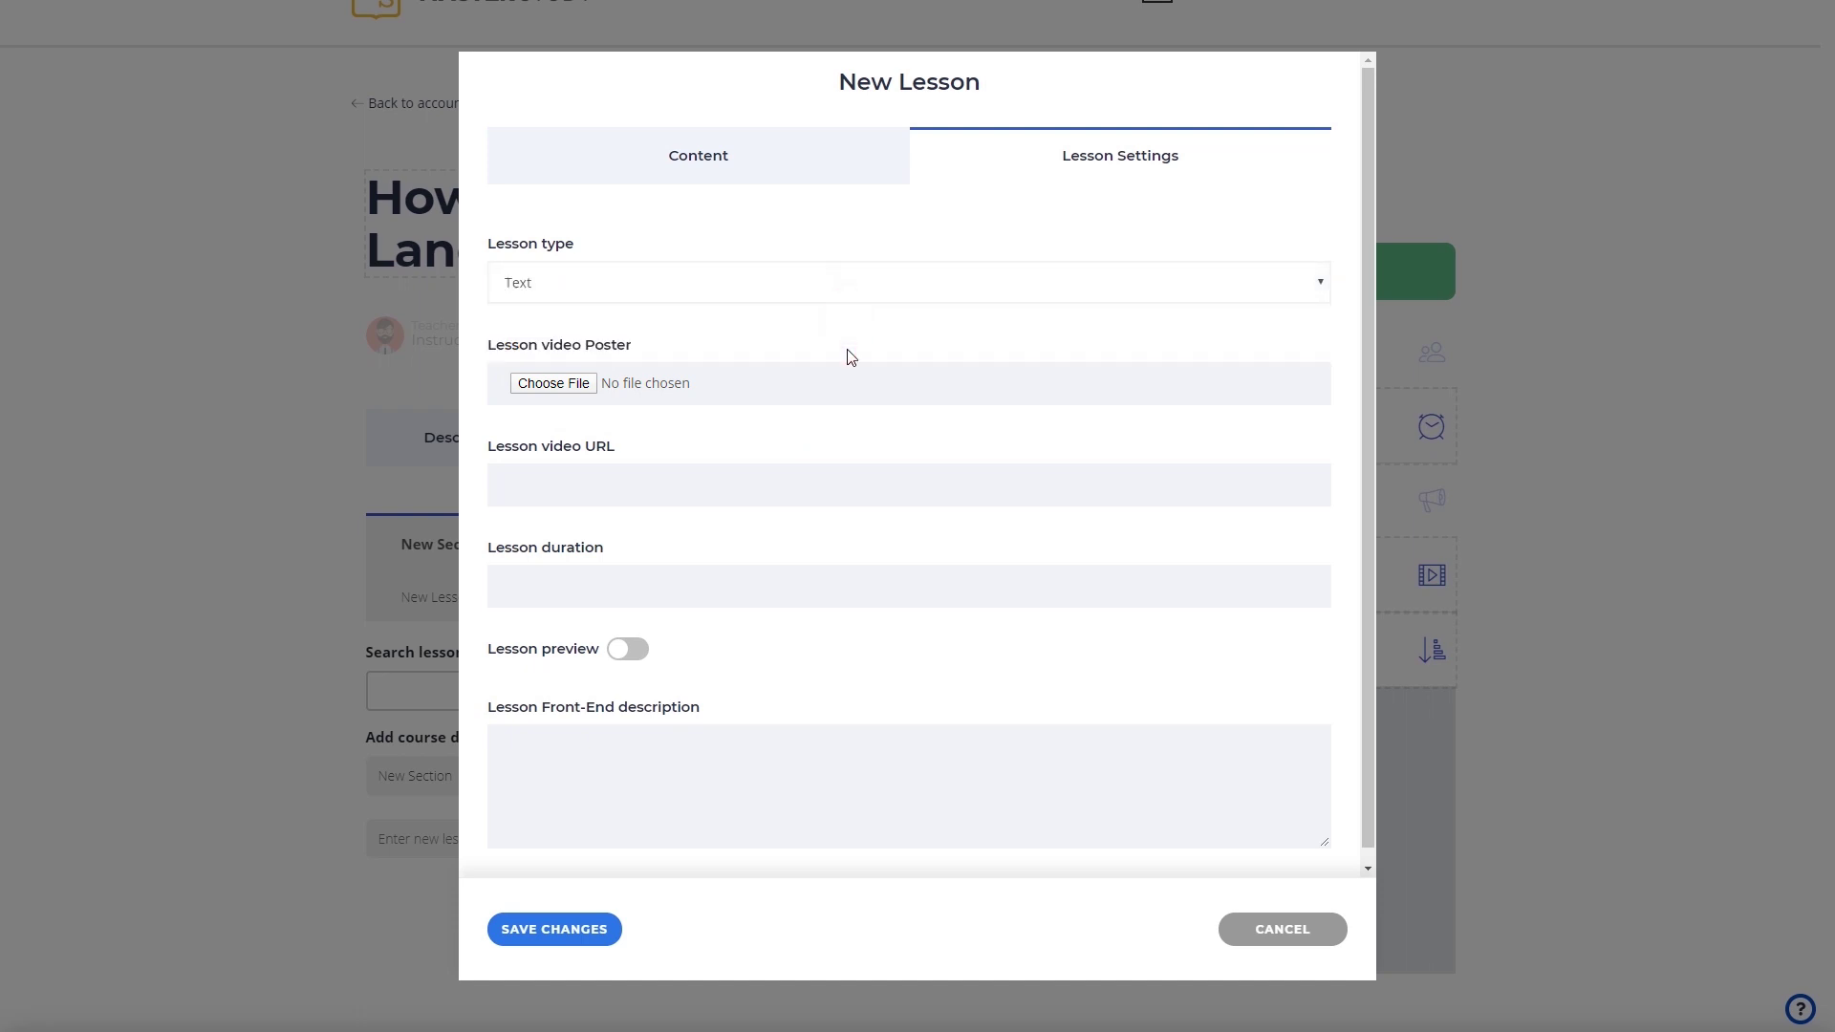
left_click(784, 576)
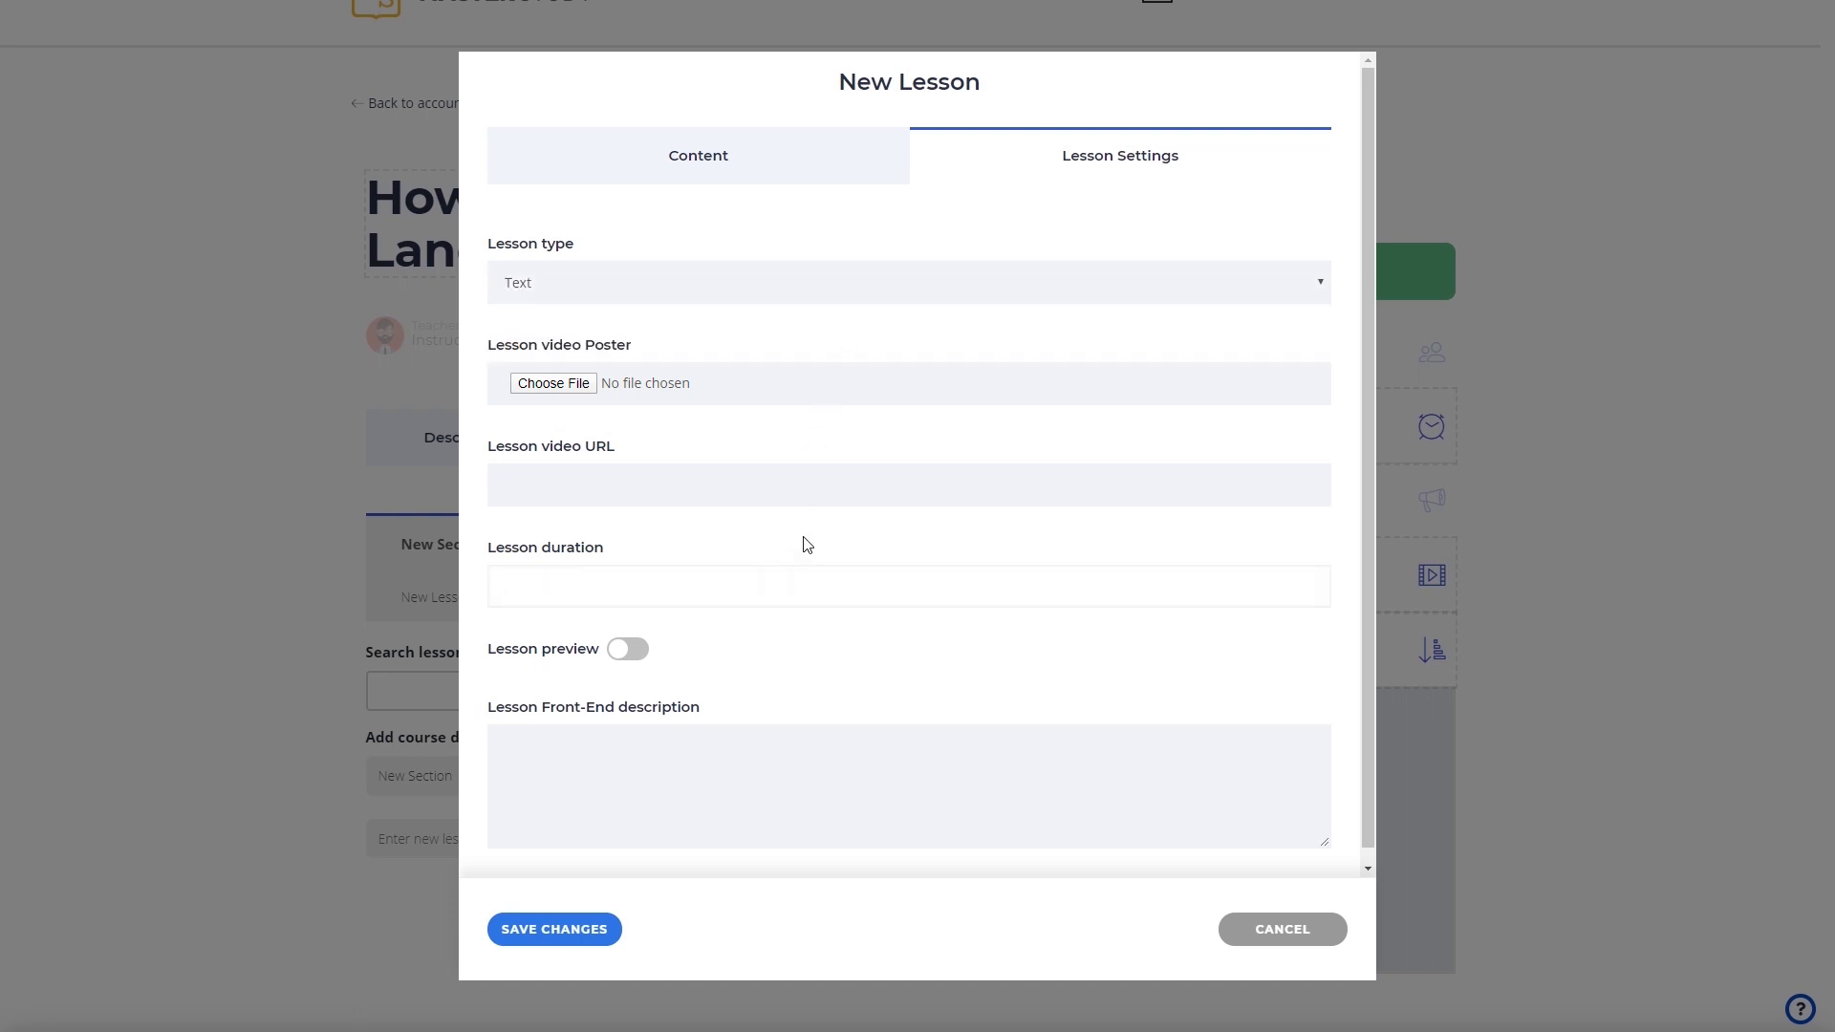
type("2 hours")
left_click(809, 648)
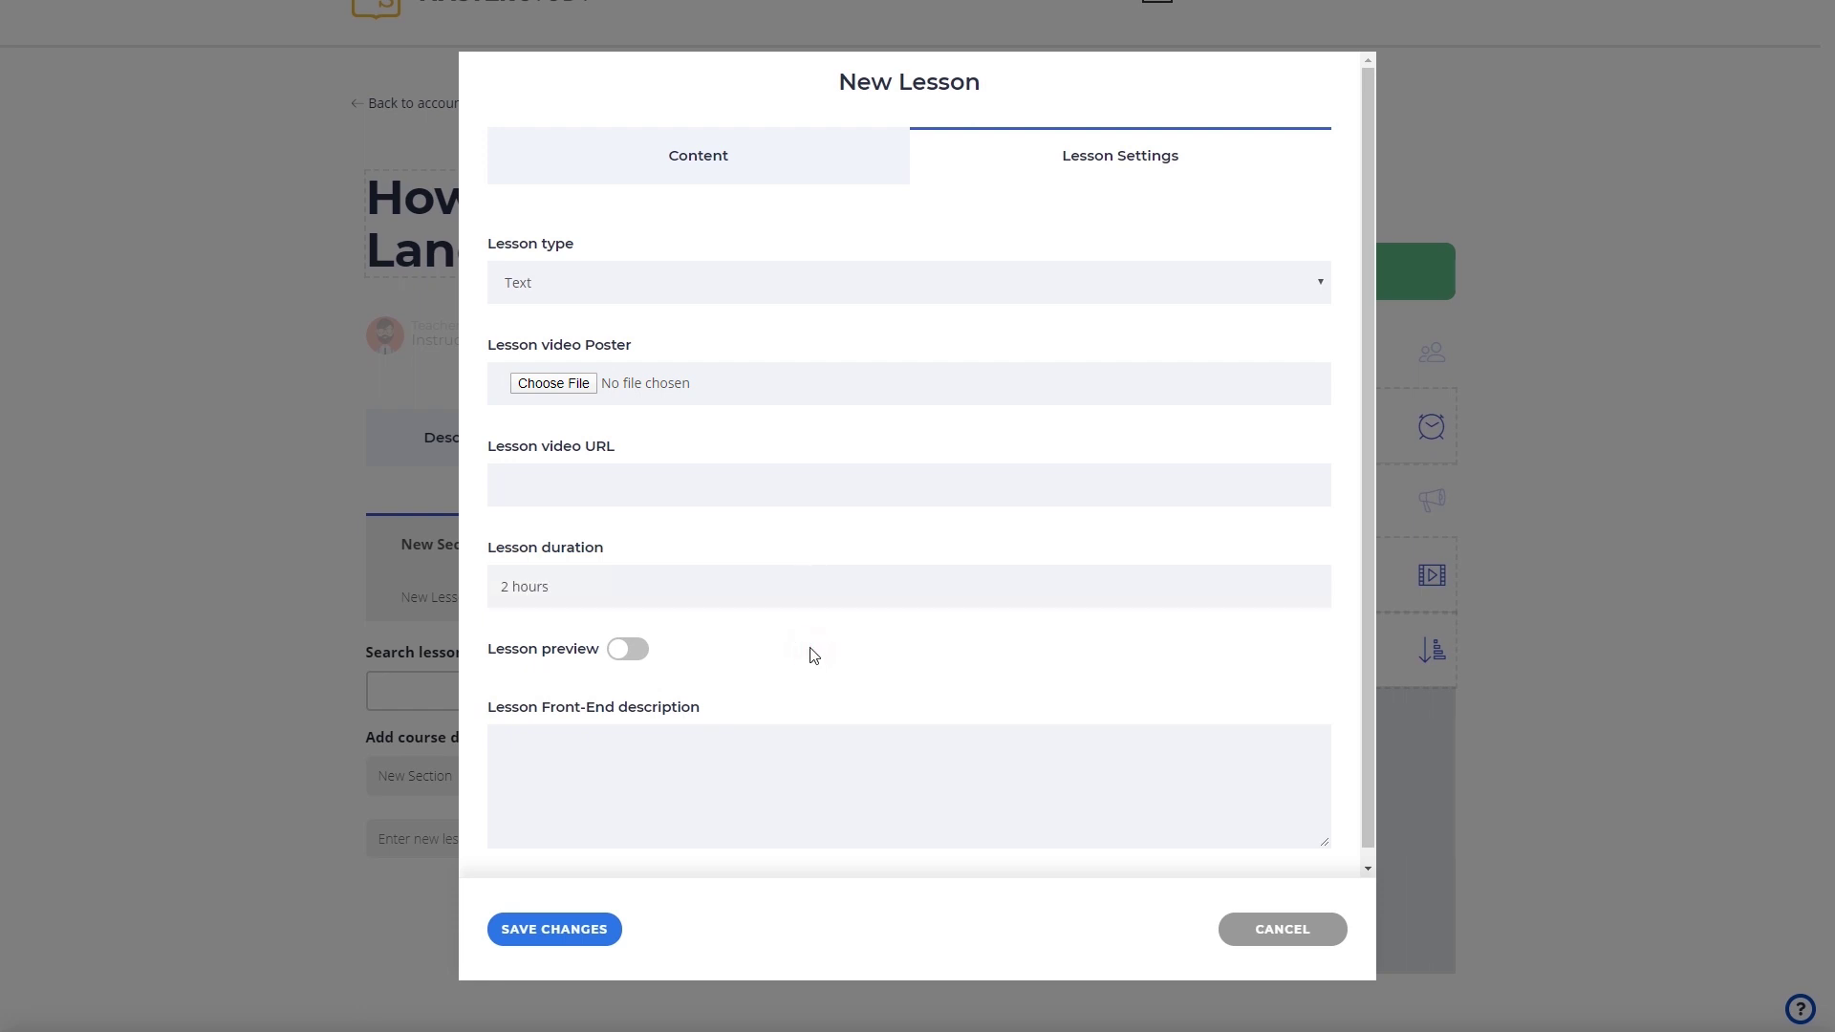
Enable the preview of New Lesson, fill its Front-End description with Lorem ipsum sample text and save the changes.
left_click(631, 649)
left_click(679, 798)
type("Lorem ipsum dolor sit amet, consectetur adipiscing elit, sed do eiusmod tempor incididunt ut labore et dolore magna aliqua. Ut enim ad minim veniam, quis nostrud exercitation ullamco laboris nisi ut aliquip ex ea commodo consequat. Duis aute irure dolor in reprehenderit in voluptate velit esse cillum dolore eu fugiat nulla pariatur. Excepteur sint occaecat cupidatat non proident, sunt in culpa qui officia deserunt mollit anim id est laborum.")
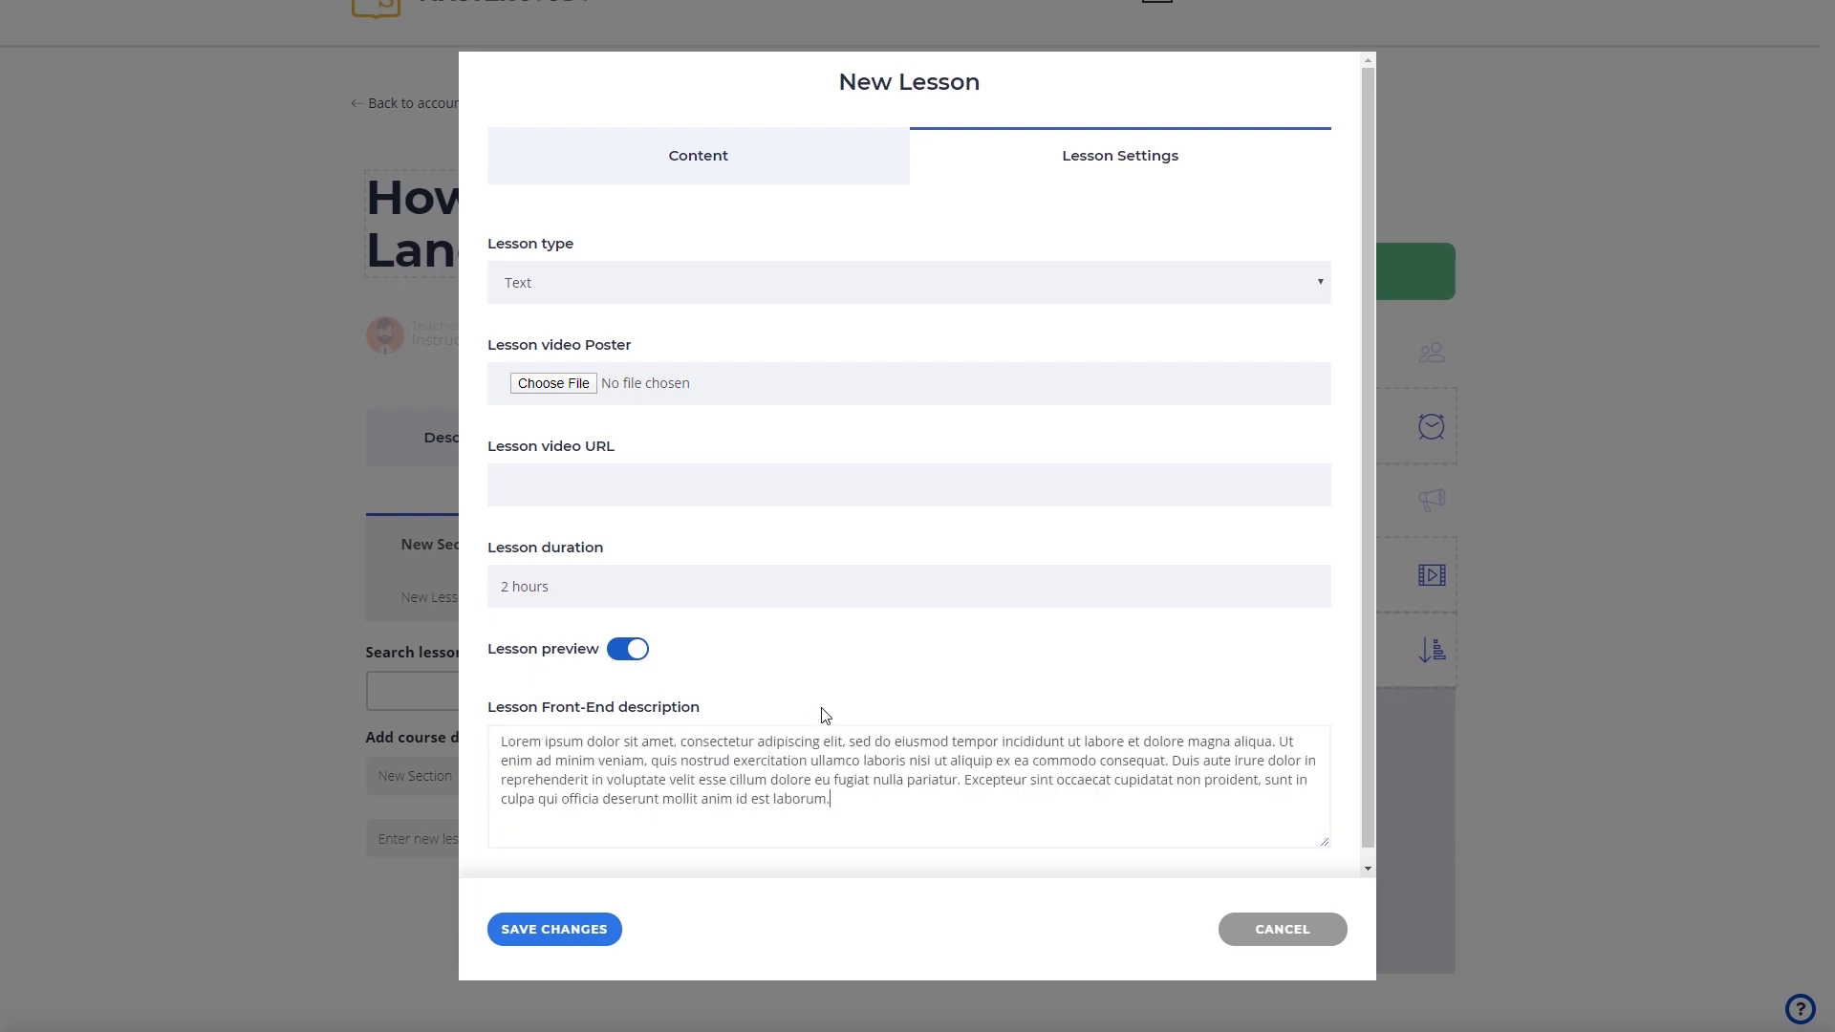
left_click(579, 935)
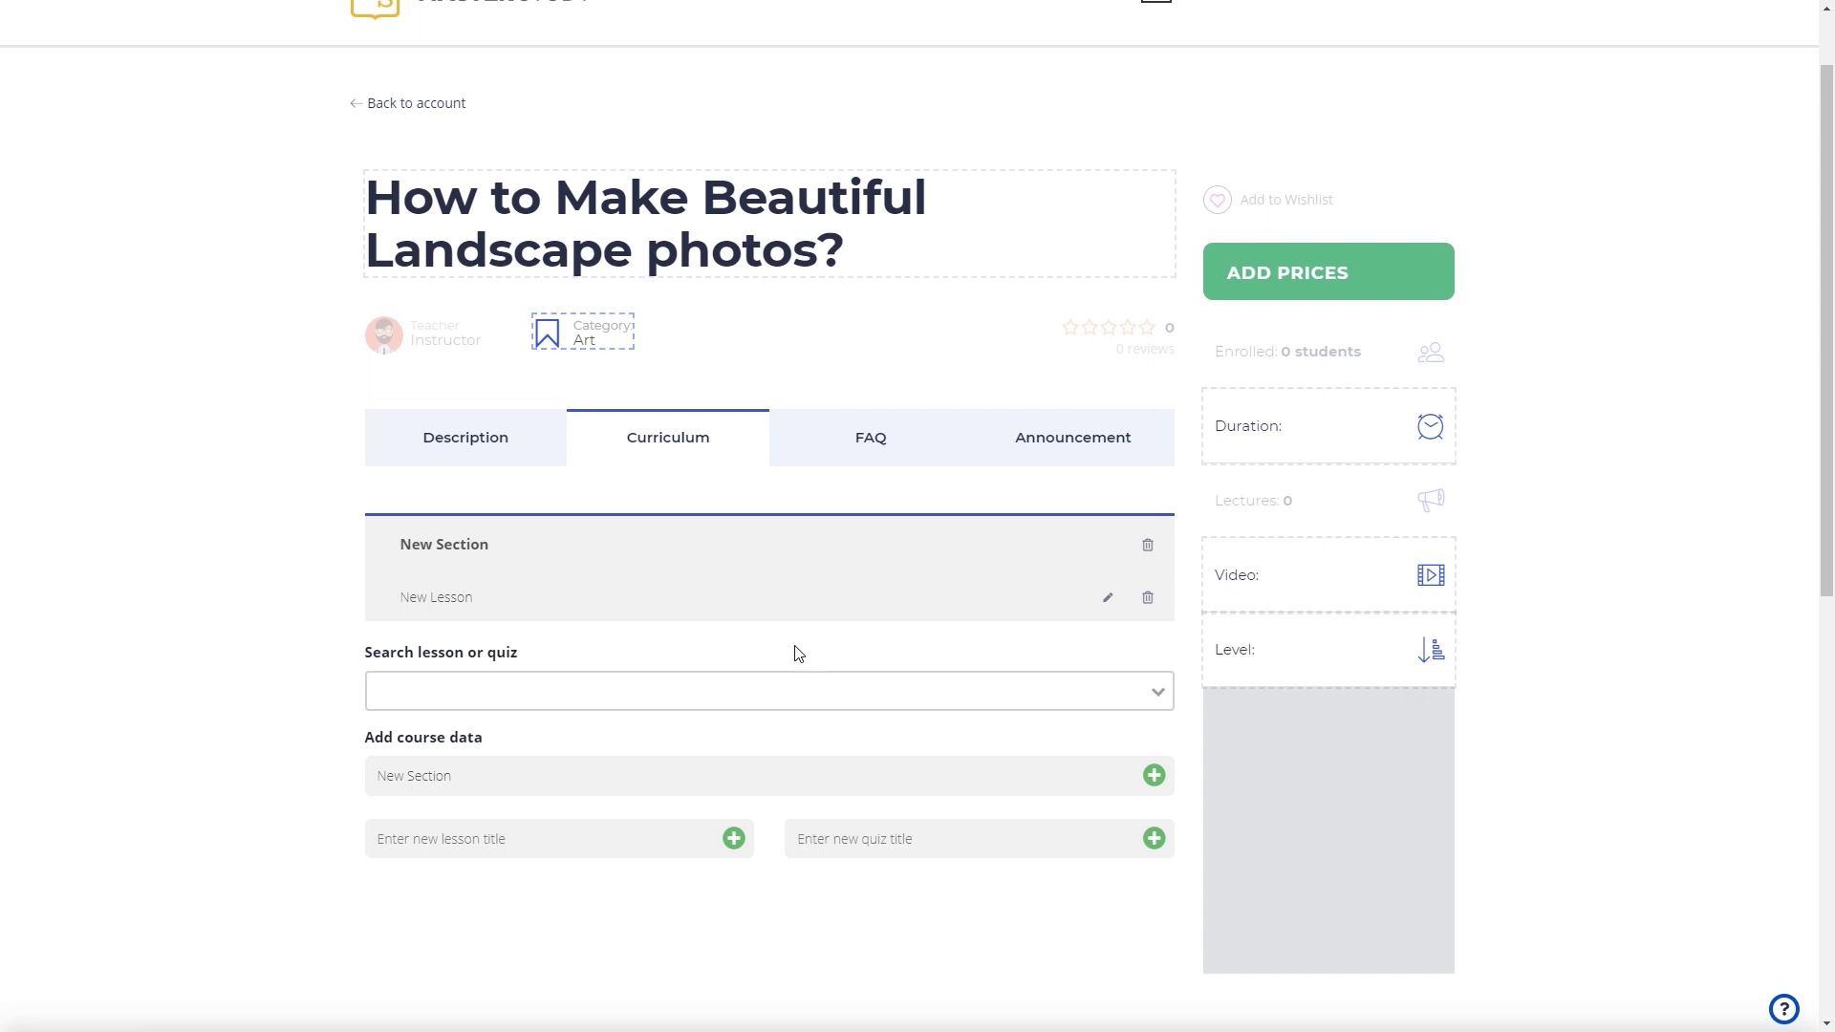
Add a quiz titled New Quiz to New Section in the curriculum and open it for editing.
left_click(914, 839)
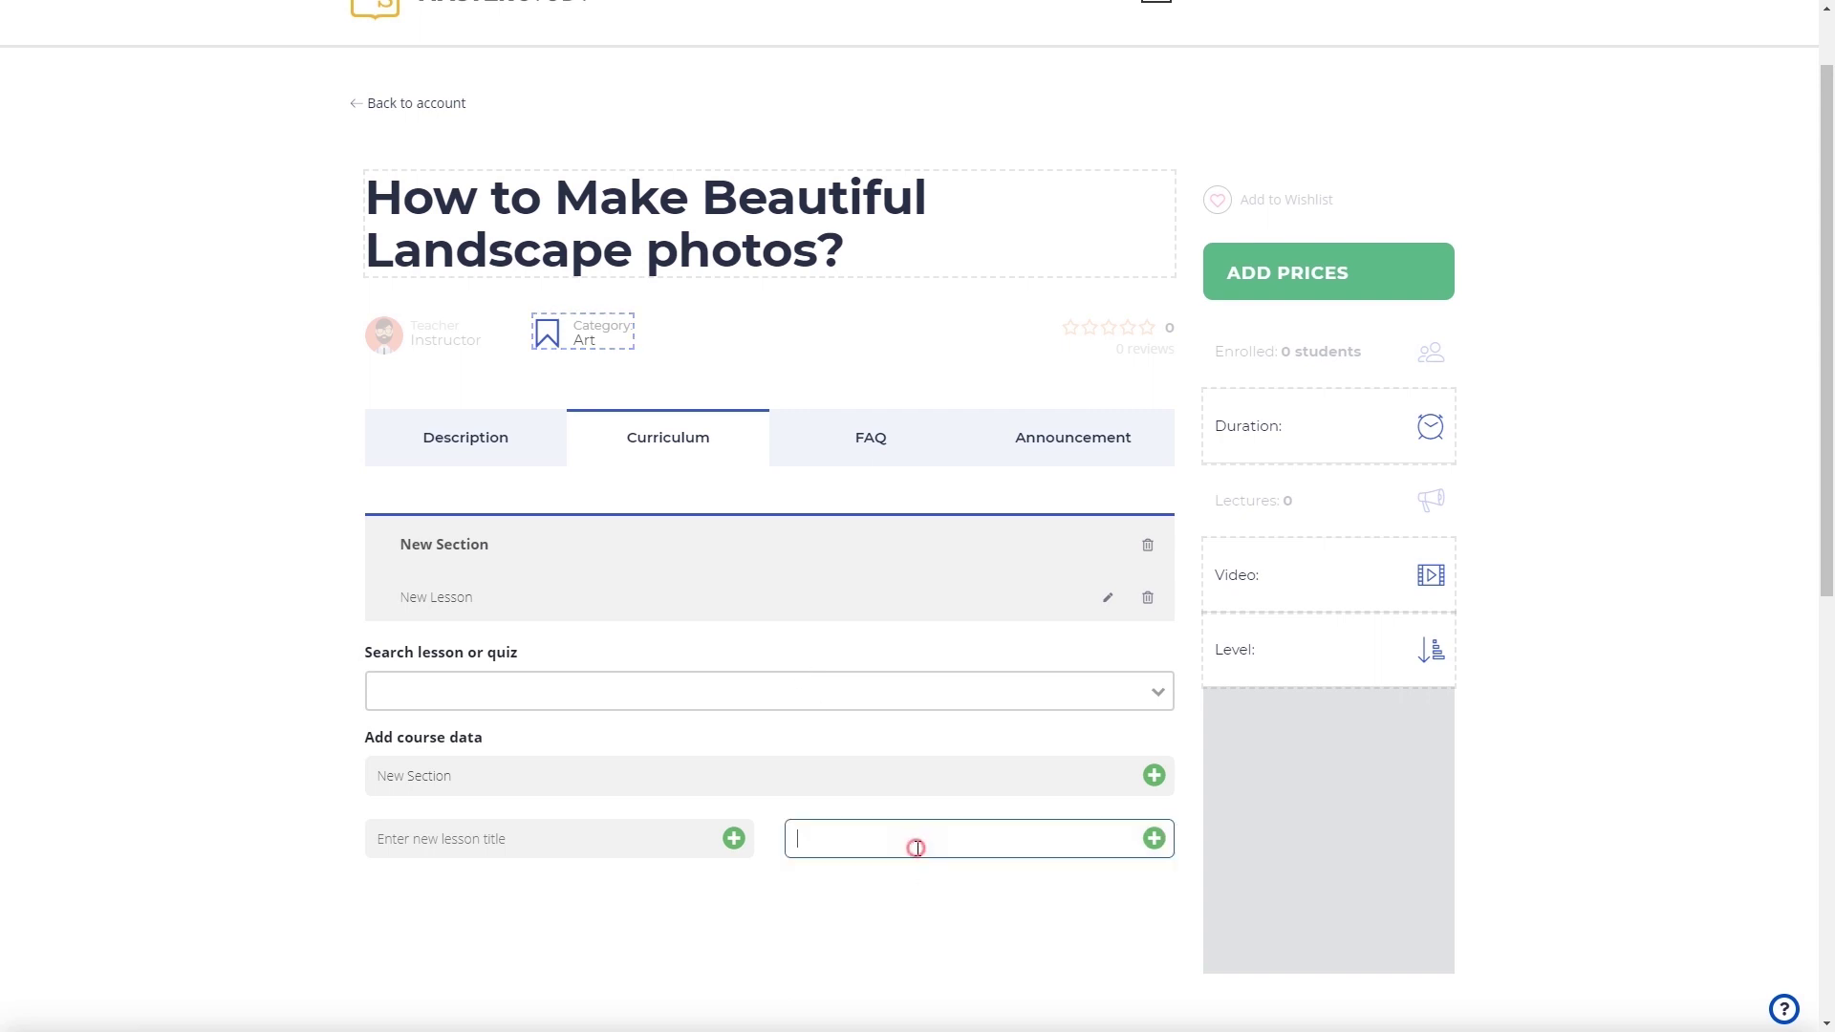
type("New Quiz")
left_click(1152, 838)
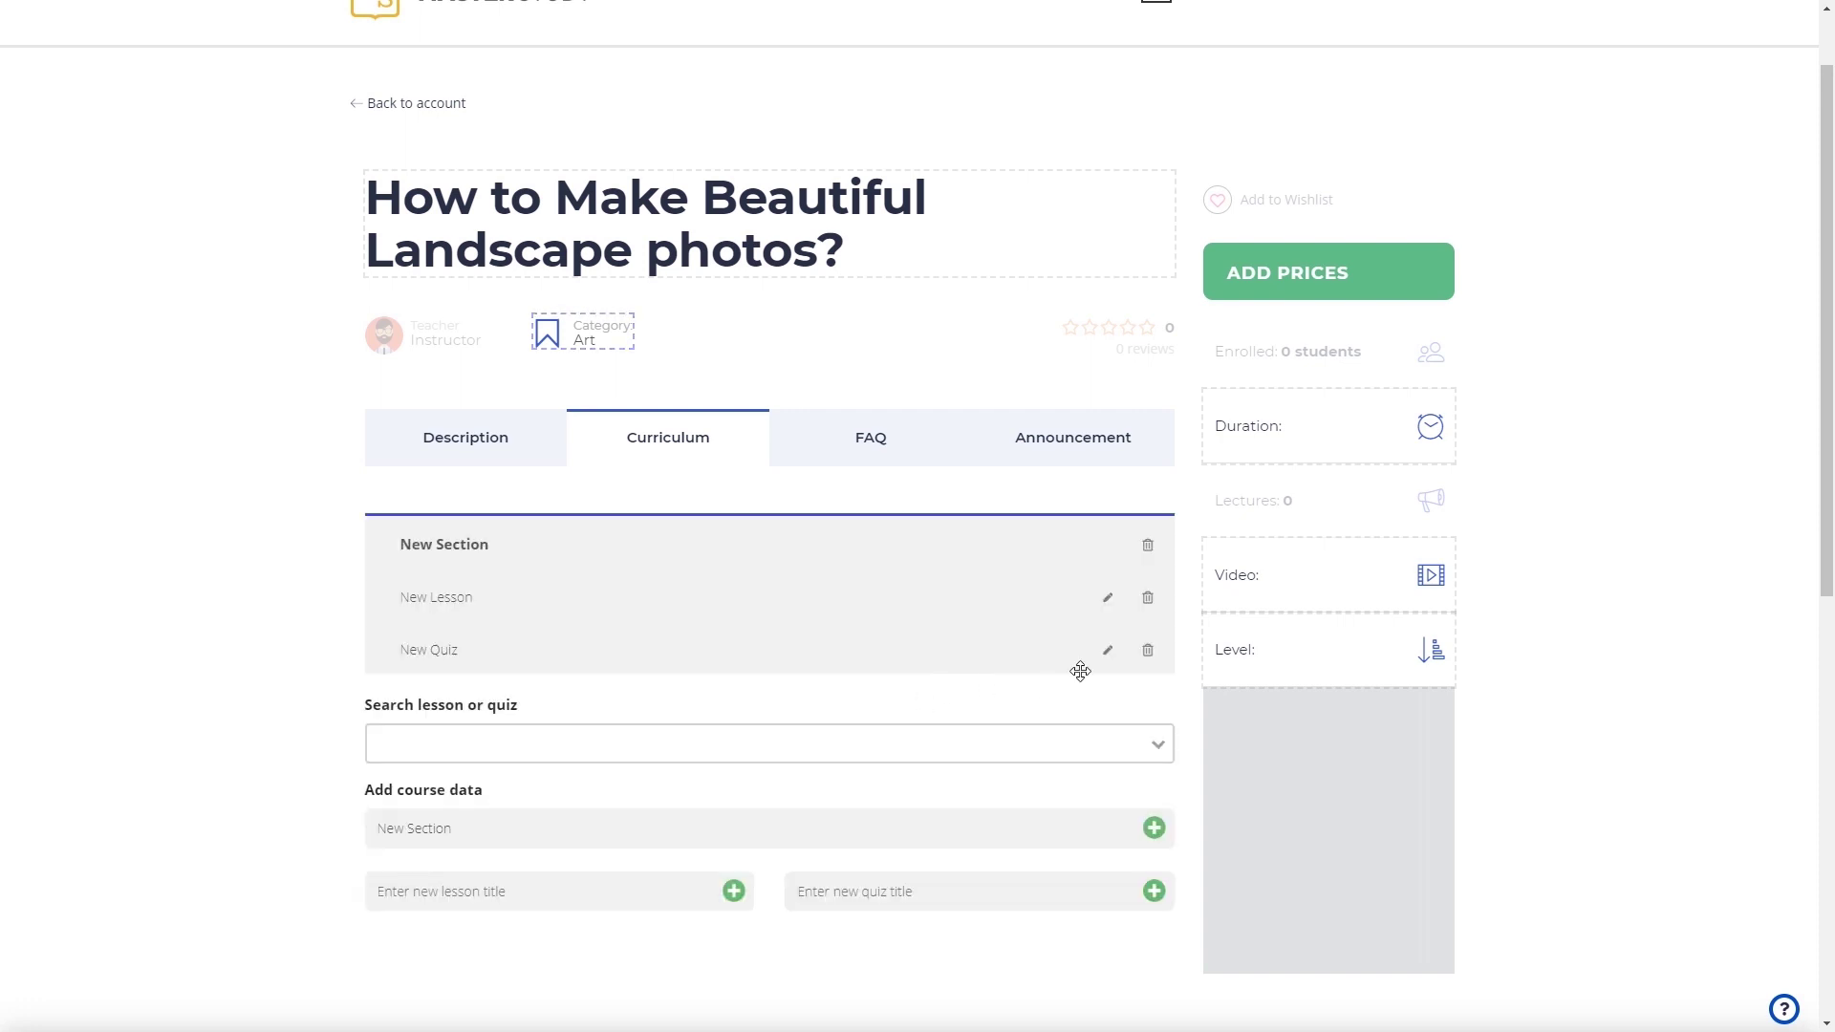
left_click(1107, 650)
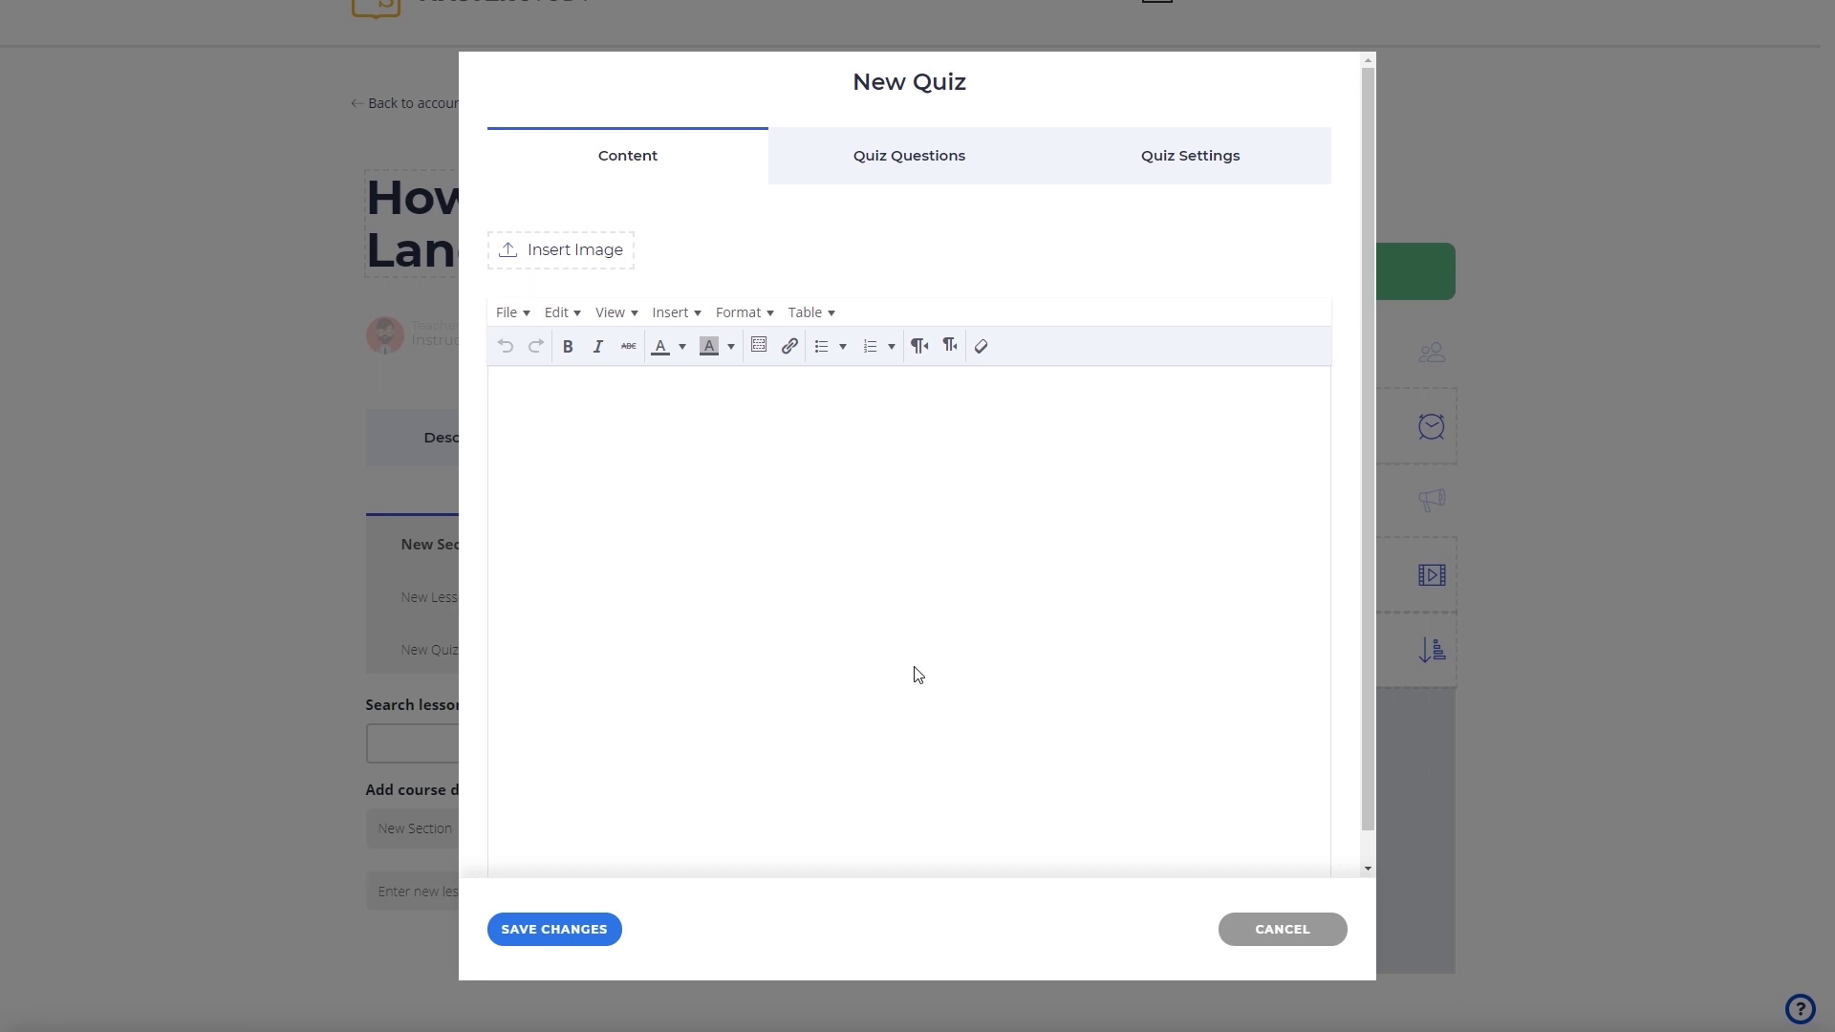
Fill the content of New Quiz with Lorem ipsum sample text and add a quiz question titled Question 1.
left_click(915, 668)
type("Lorem ipsum dolor sit amet, consectetur adipiscing elit, sed do eiusmod tempor incididunt ut labore et dolore magna aliqua. Ut enim ad minim veniam, quis nostrud exercitation ullamco laboris nisi ut aliquip ex ea commodo consequat. Duis aute irure dolor in reprehenderit in voluptate velit esse cillum dolore eu fugiat nulla pariatur. Excepteur sint occaecat cupidatat non proident, sunt in culpa qui officia deserunt mollit anim id est laborum.")
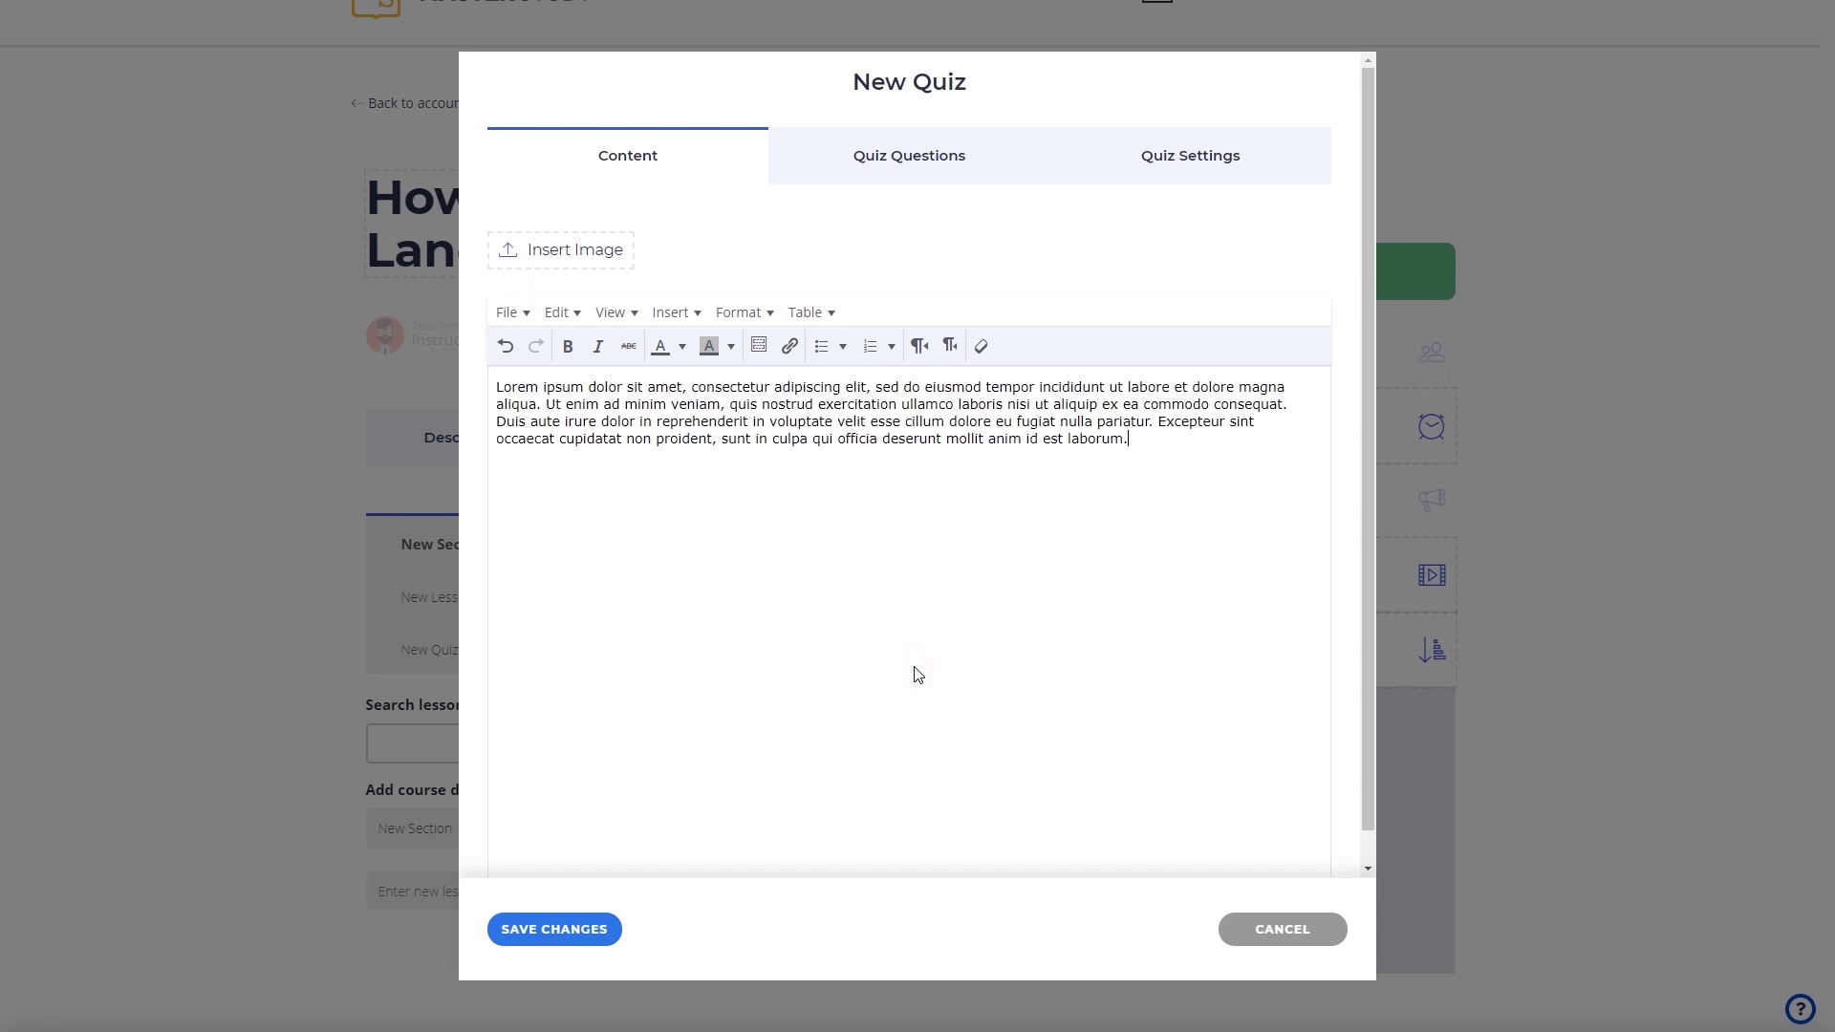
left_click(916, 158)
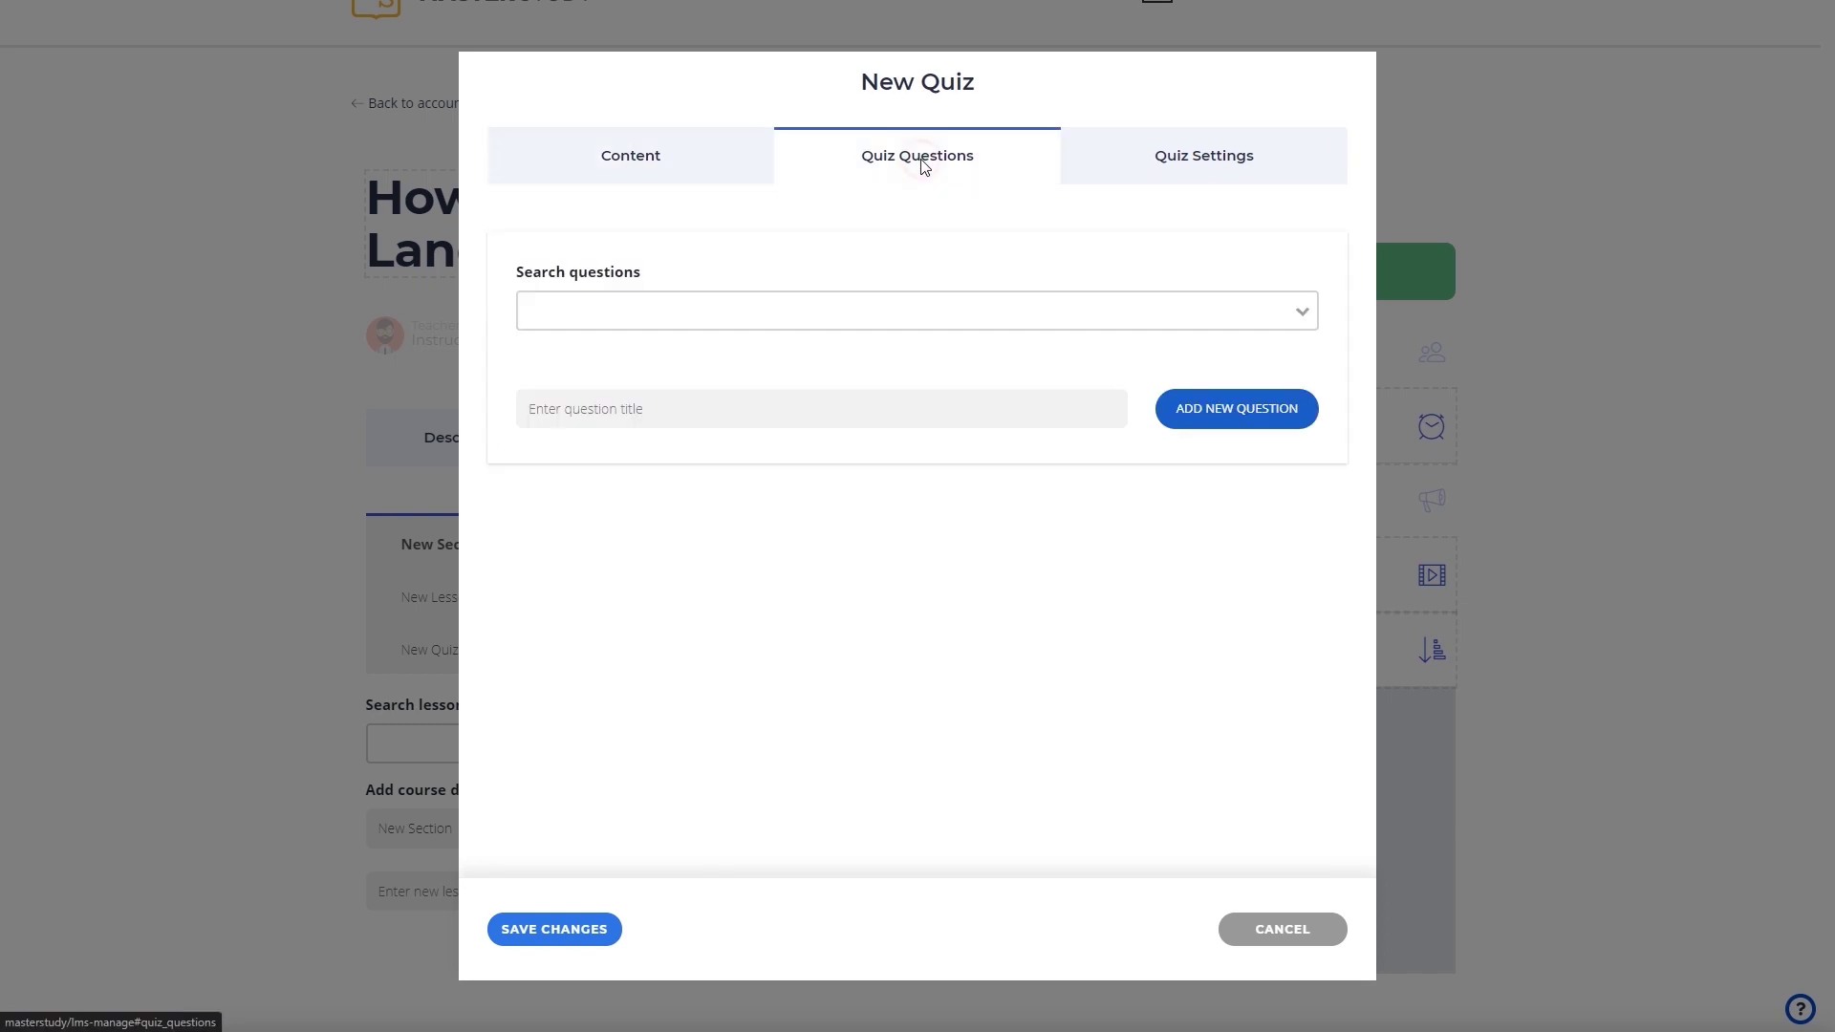
left_click(937, 402)
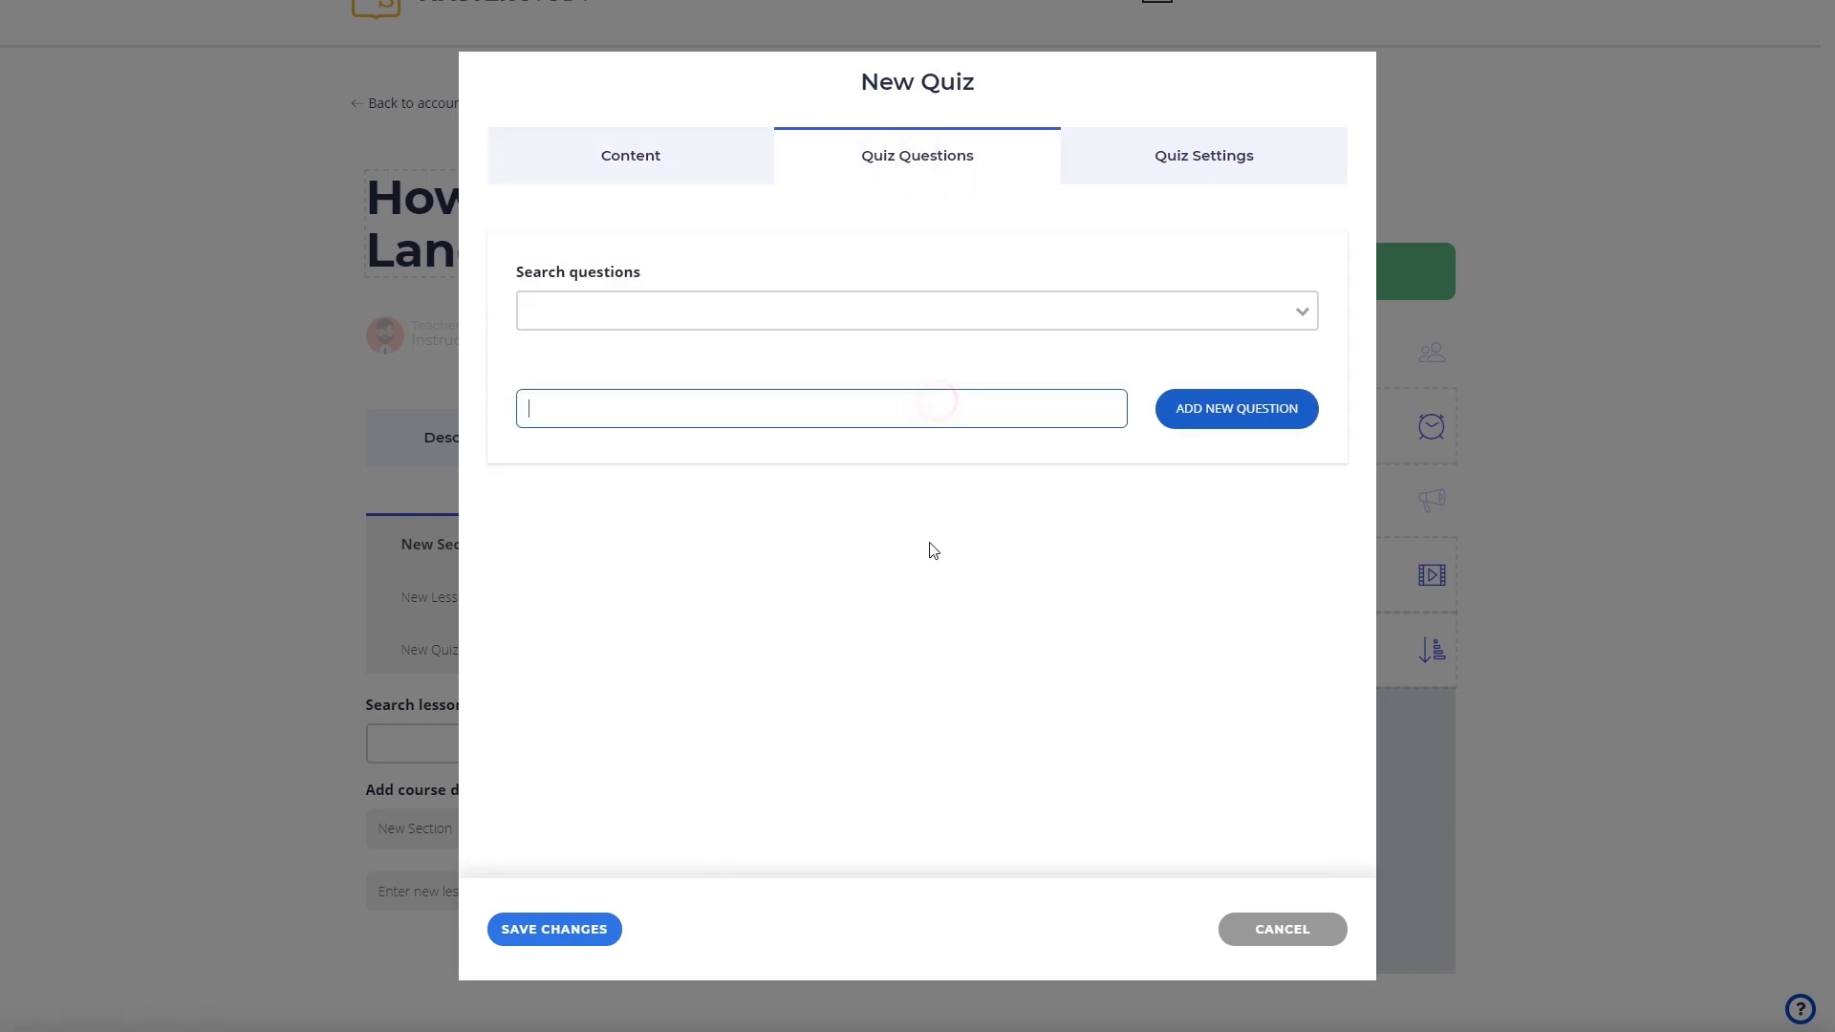
type("Question 1")
left_click(1218, 414)
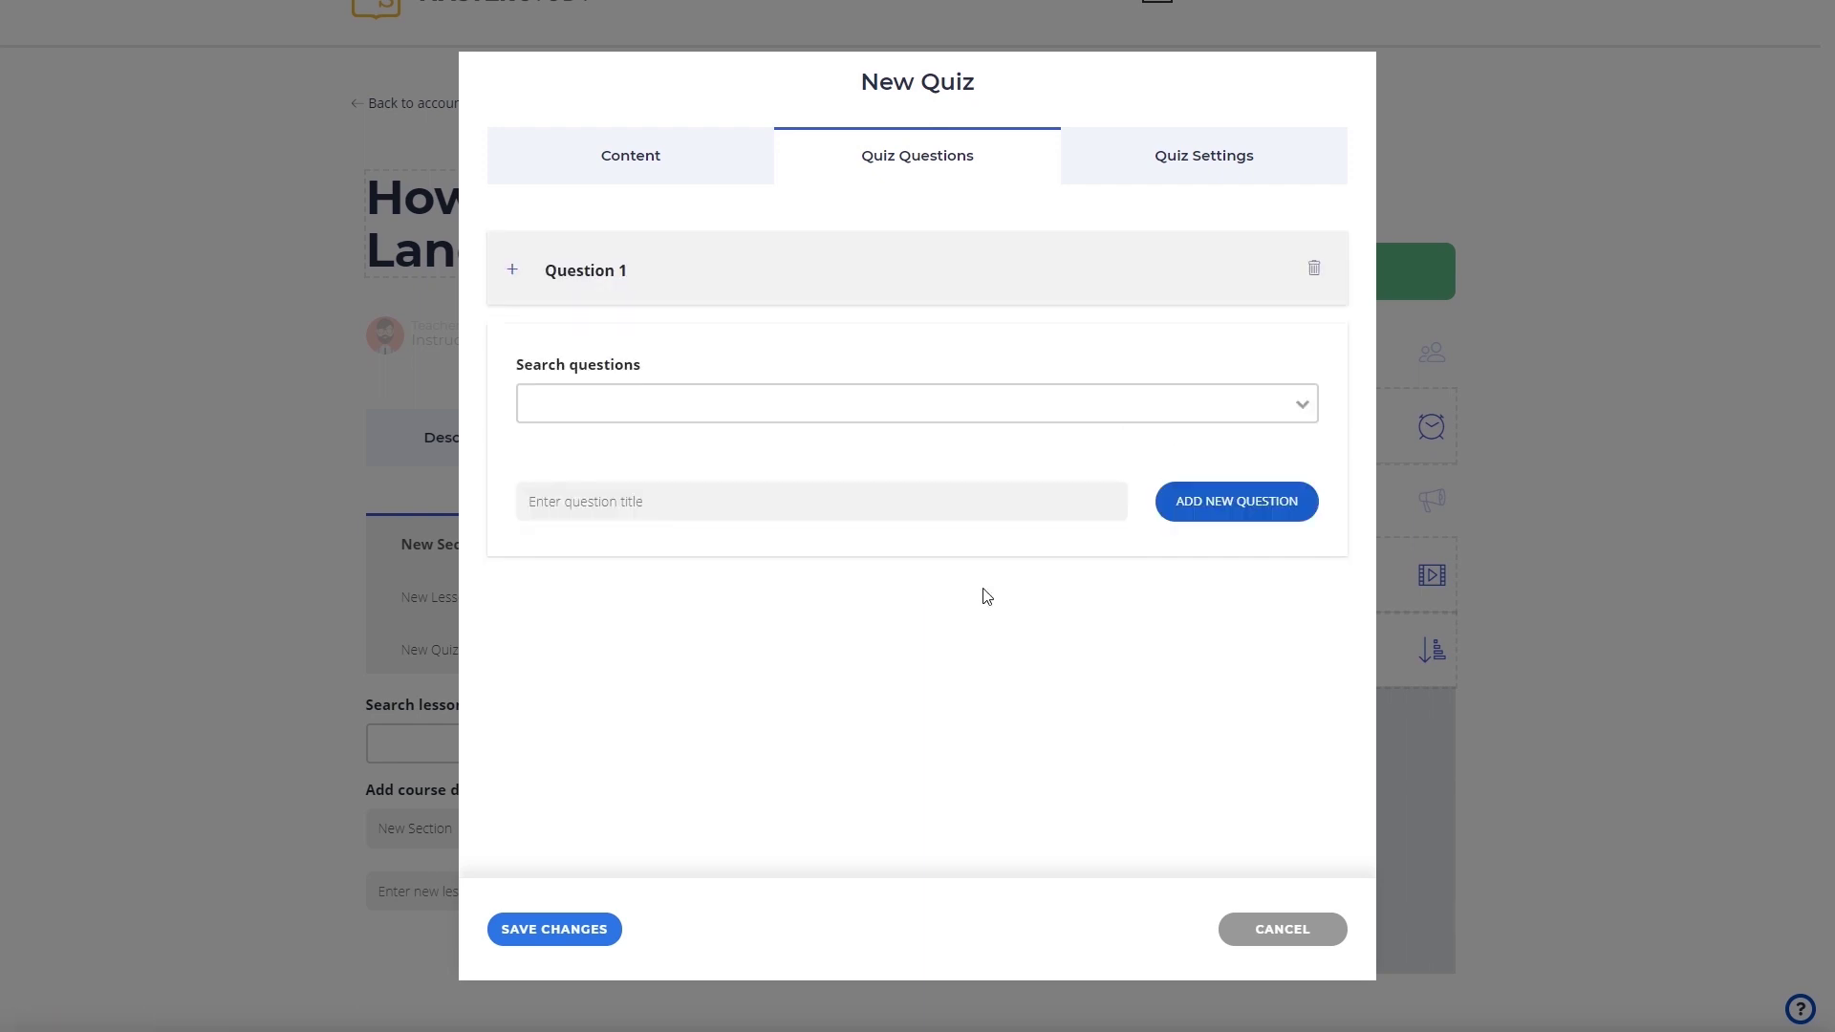
Give the single-choice Question 1 the answers Answer 1, Answer 2 and Answer 3, and mark Answer 2 as correct.
left_click(510, 273)
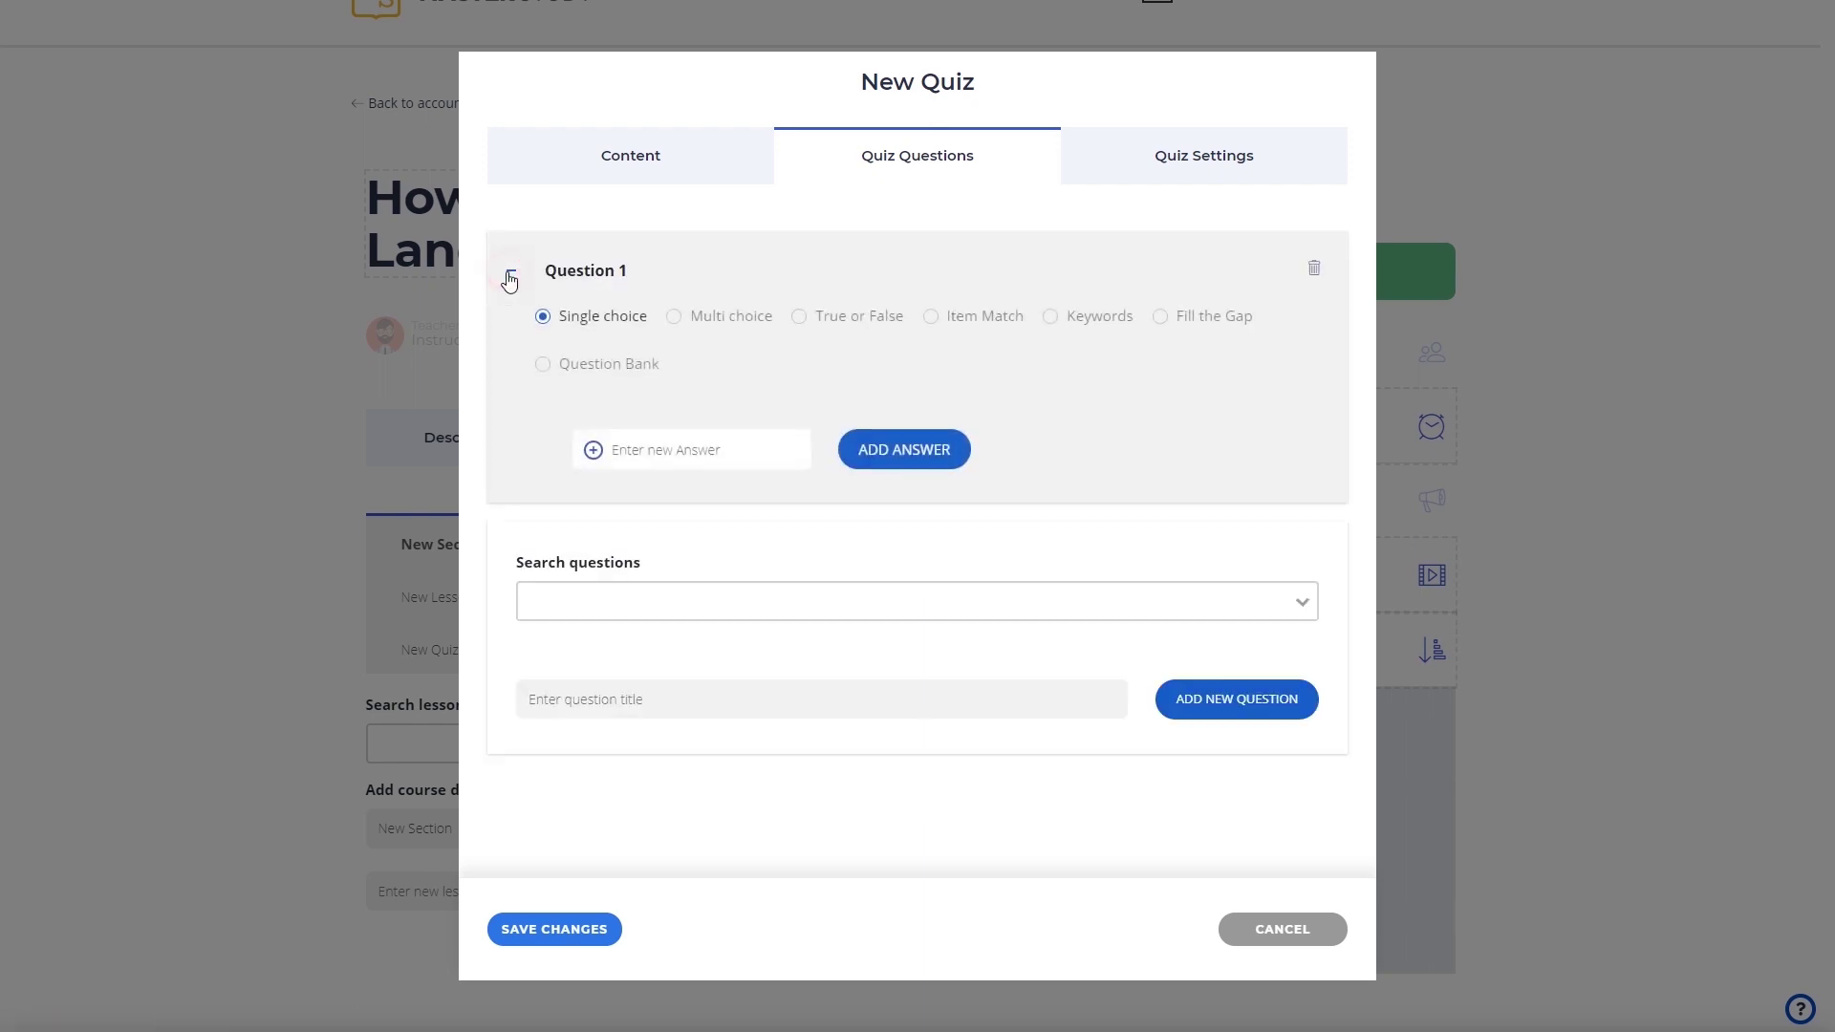
left_click(675, 450)
left_click(864, 453)
left_click(664, 600)
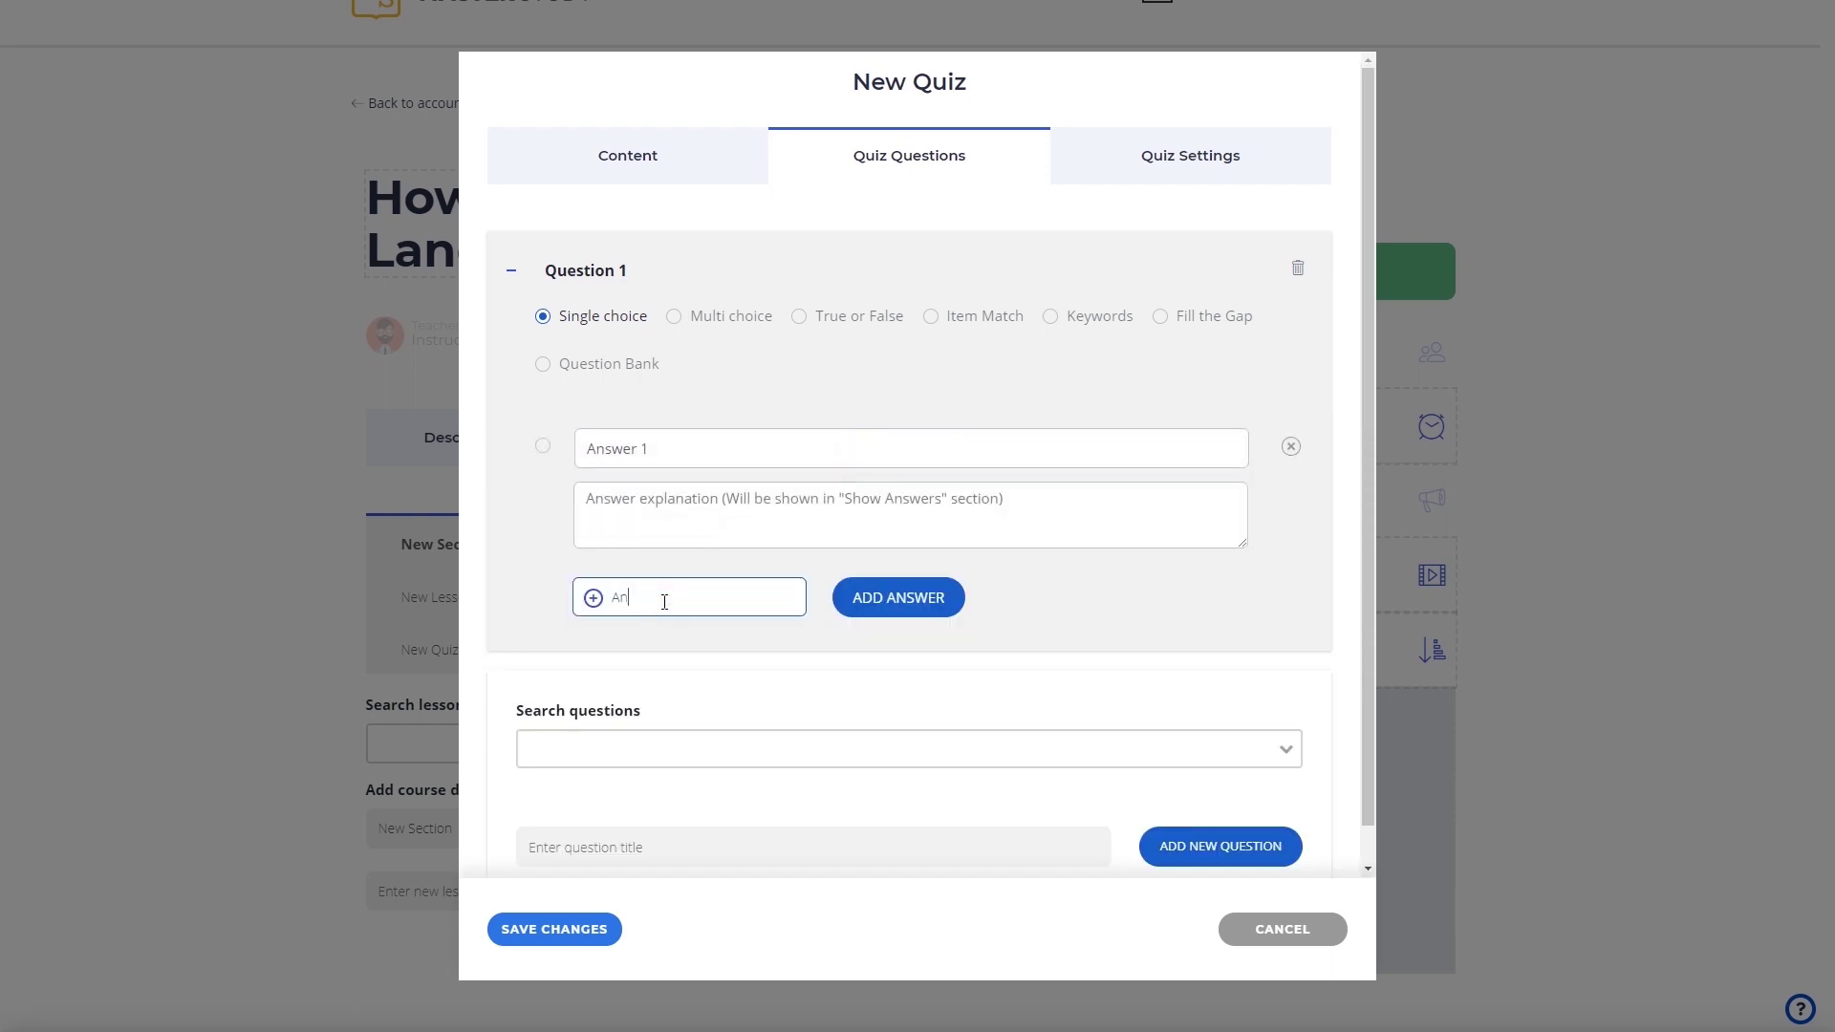
type("Answer 2")
left_click(898, 599)
left_click(640, 734)
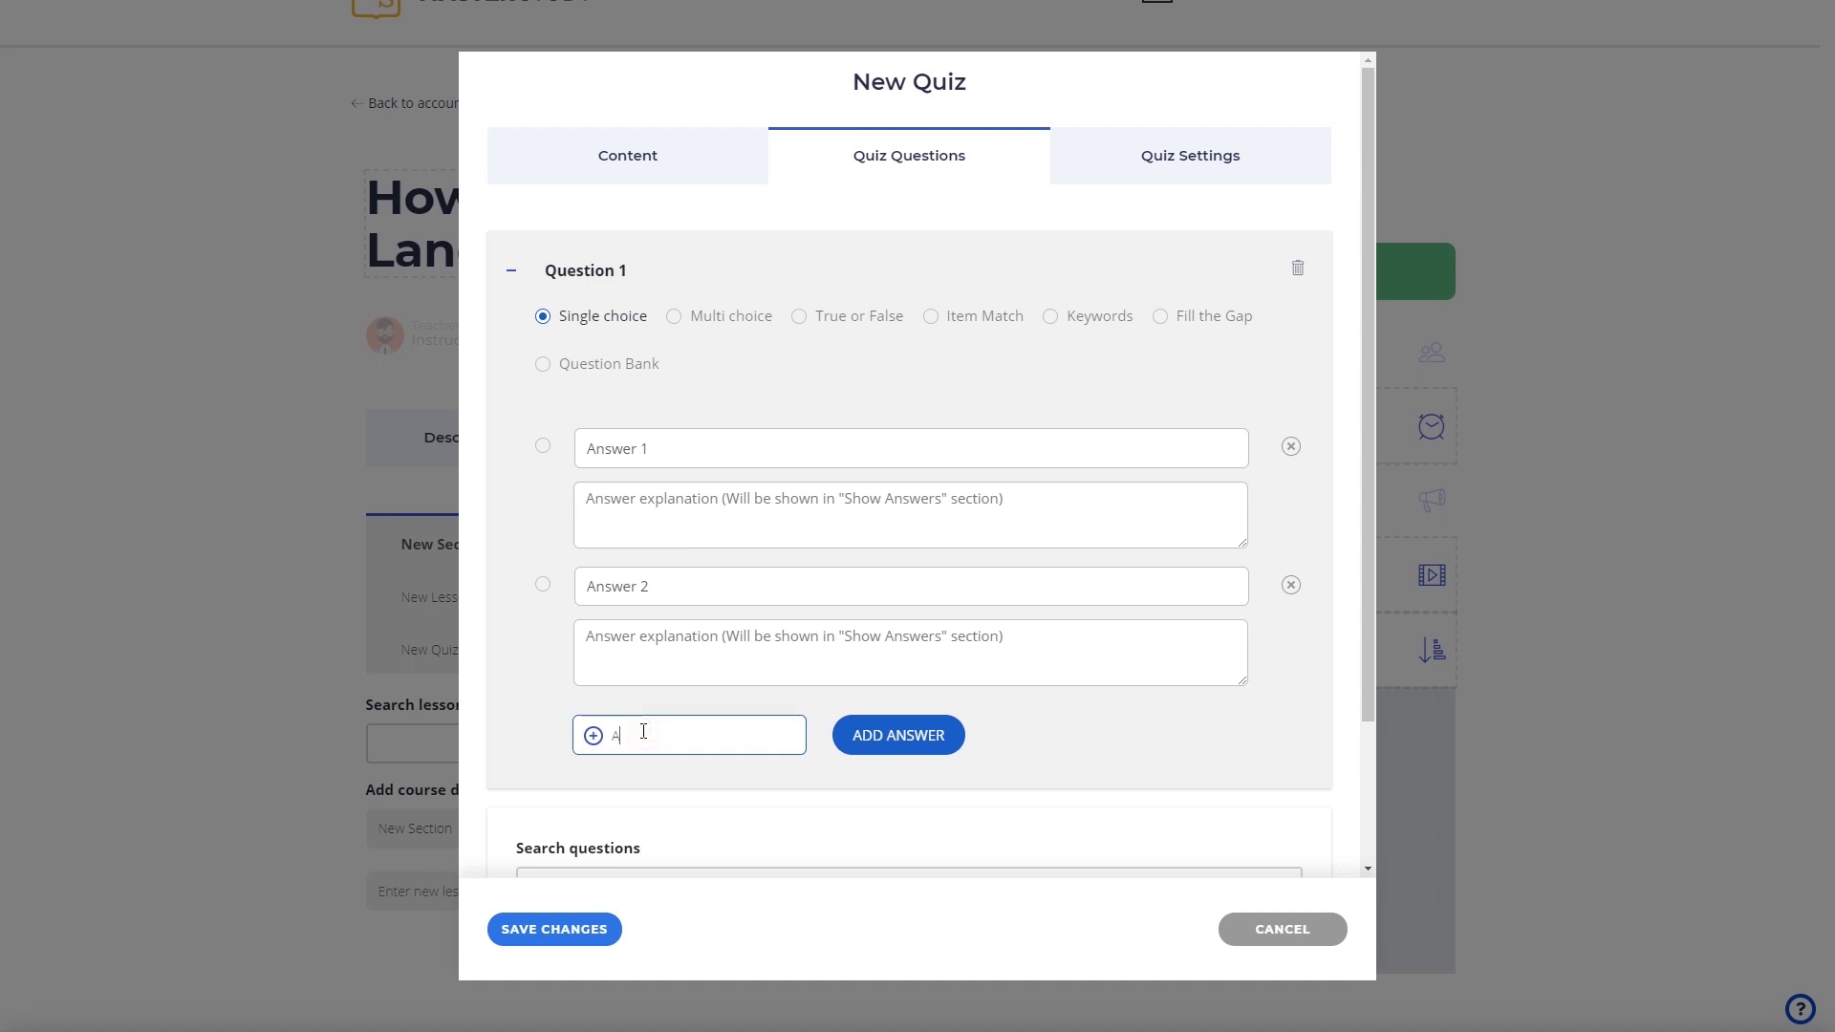
type("Answer 3")
left_click(948, 742)
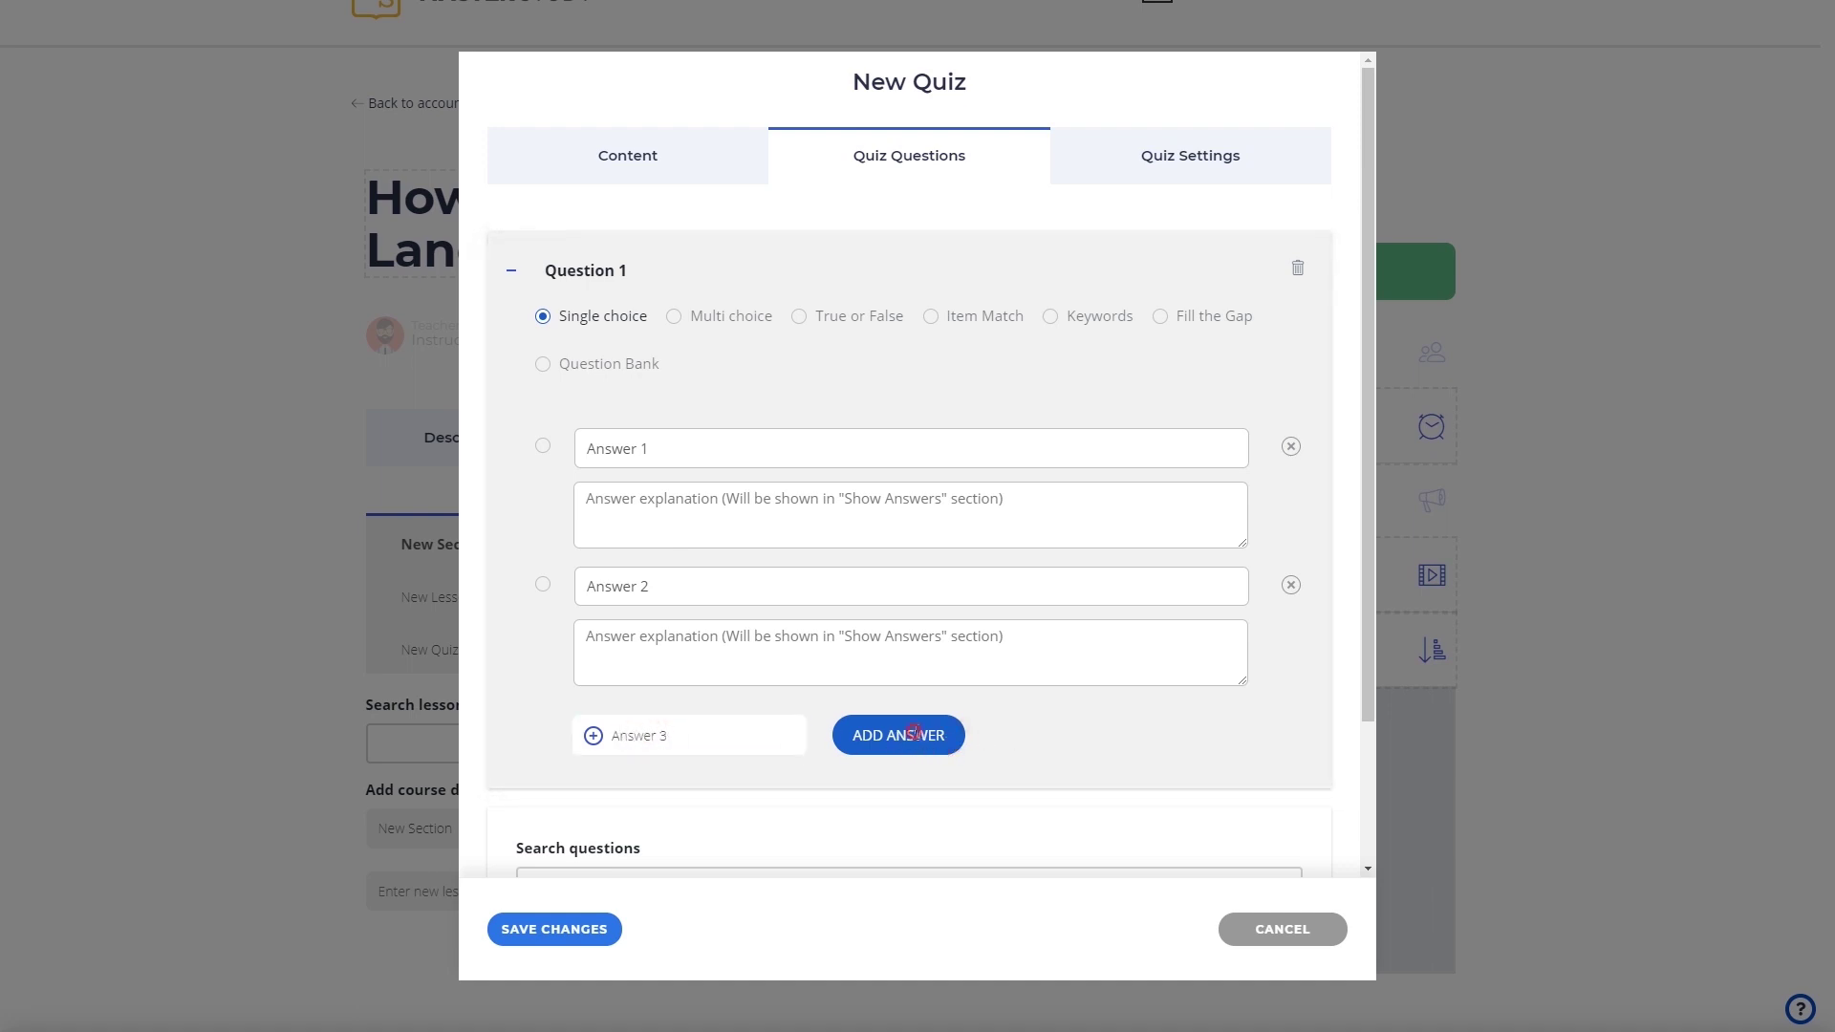
left_click(543, 584)
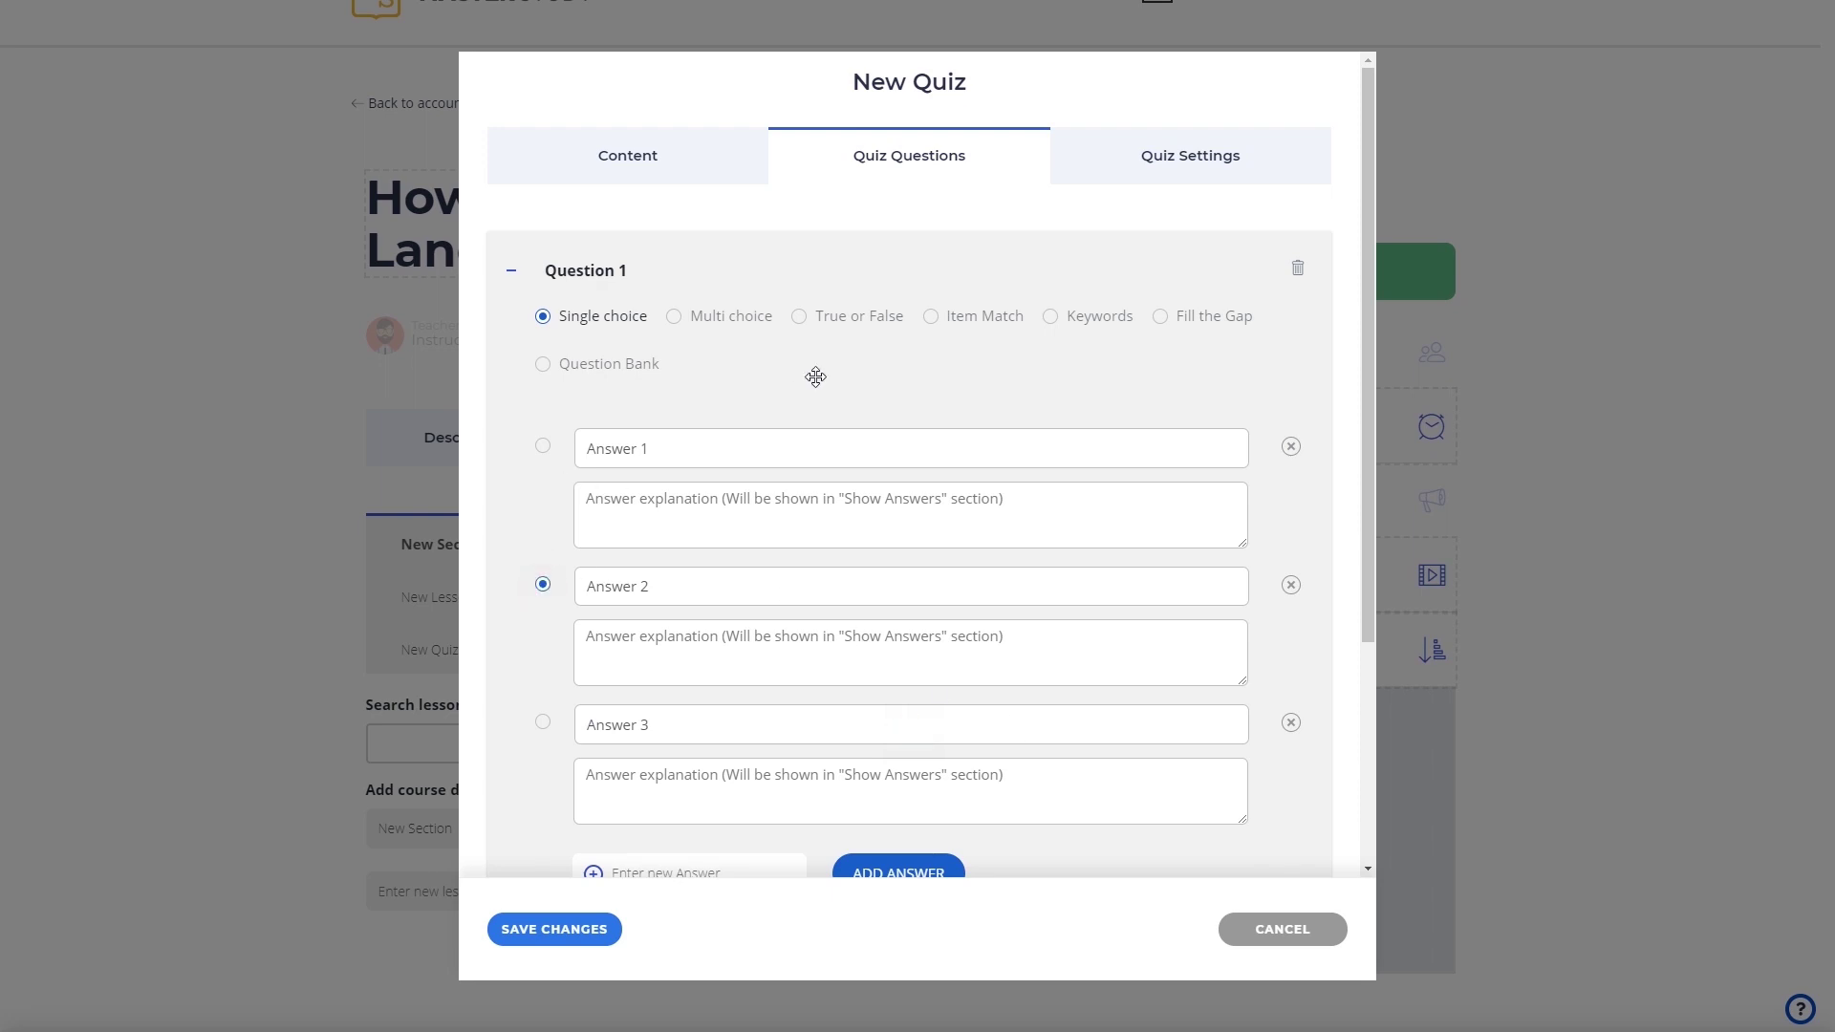
In the quiz settings, fill the quiz description with Lorem ipsum sample text and set the duration to 50 minutes.
left_click(1159, 162)
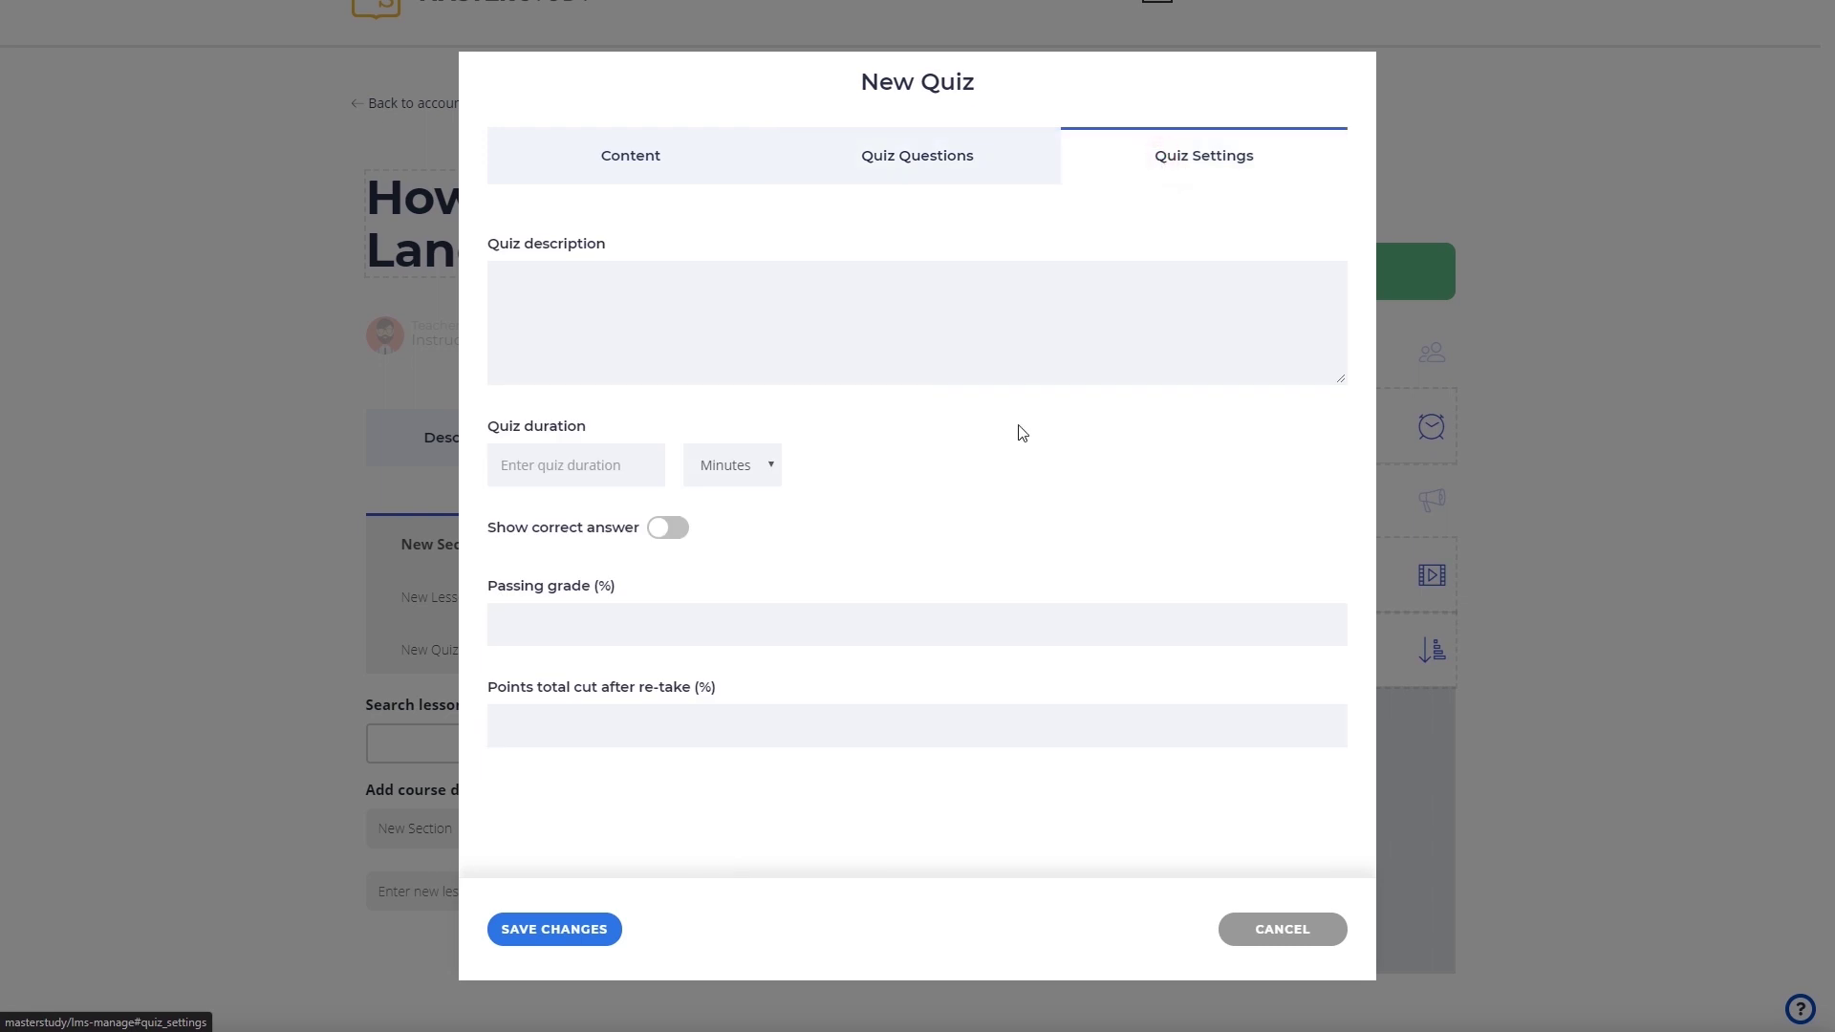
left_click(1011, 372)
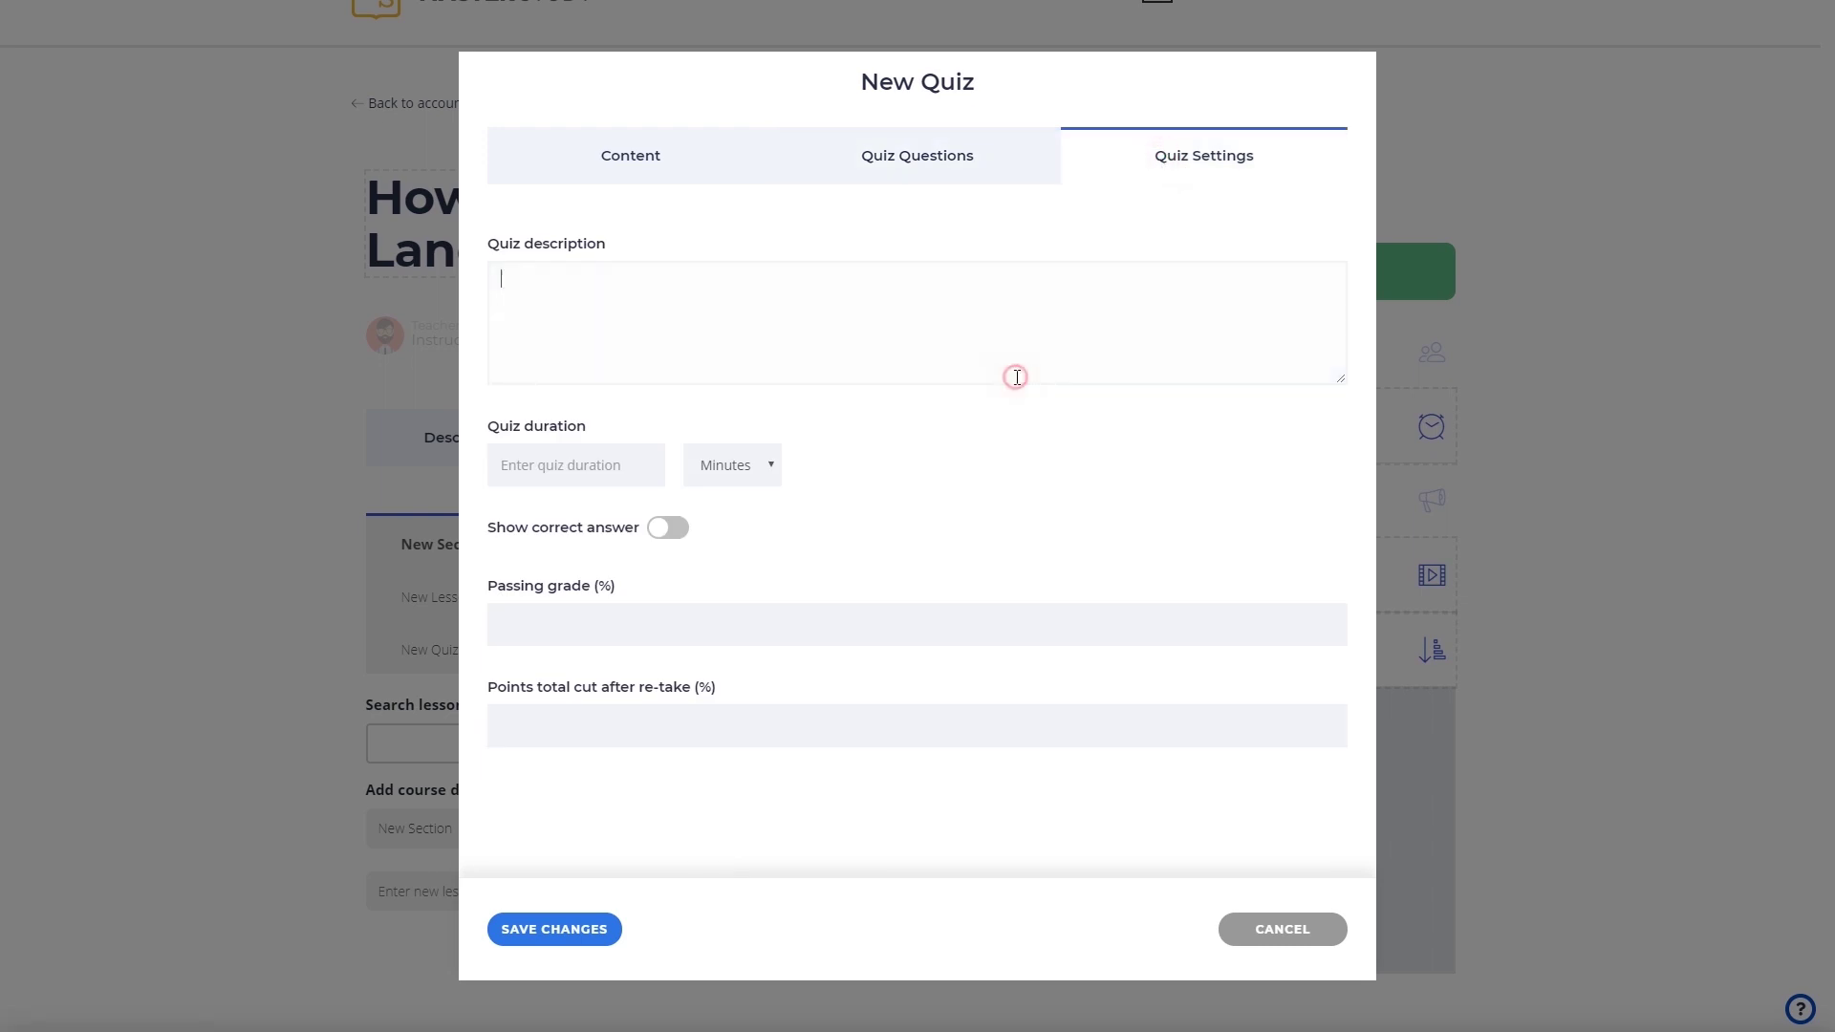
type("Lorem ipsum dolor sit amet, consectetur adipiscing elit, sed do eiusmod tempor incididunt ut labore et dolore magna aliqua. Ut enim ad minim veniam, quis nostrud exercitation ullamco laboris nisi ut aliquip ex ea commodo consequat. Duis aute irure dolor in reprehenderit in voluptate velit esse cillum dolore eu fugiat nulla pariatur. Excepteur sint occaecat cupidatat non proident, sunt in culpa qui officia deserunt mollit anim id est laborum.")
left_click(984, 503)
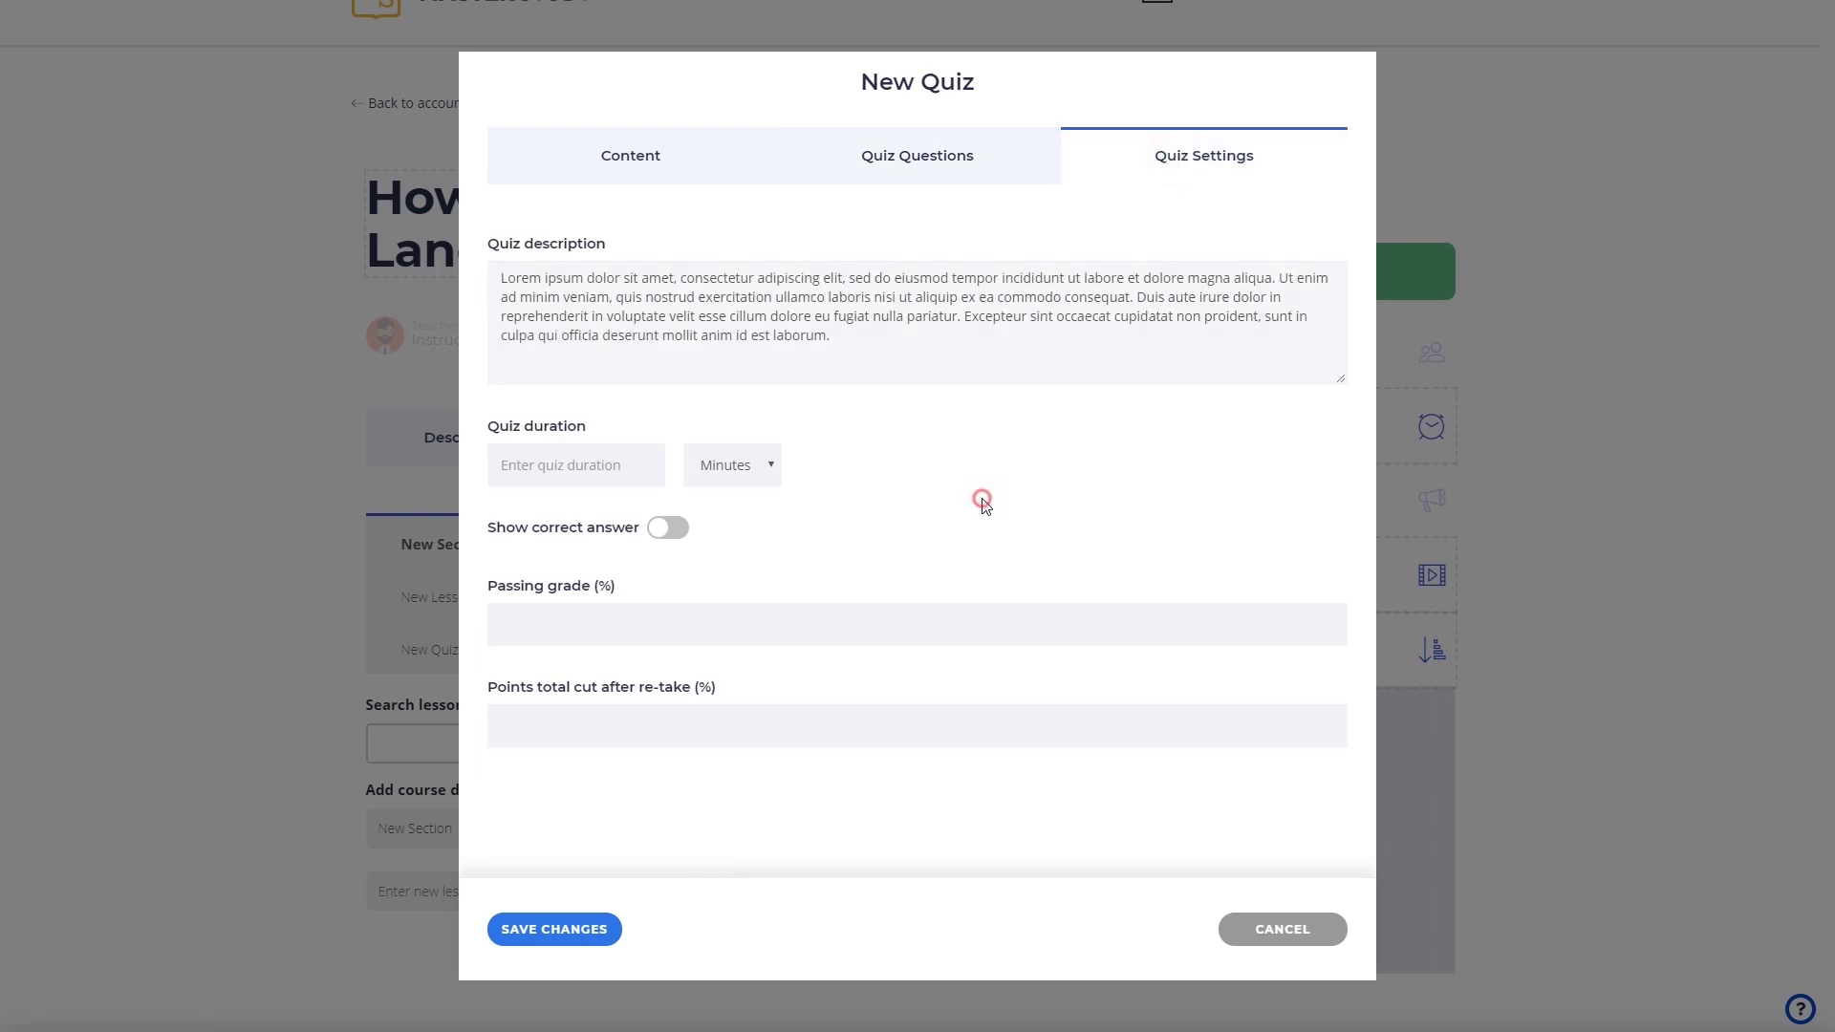
key("Tab")
type("50")
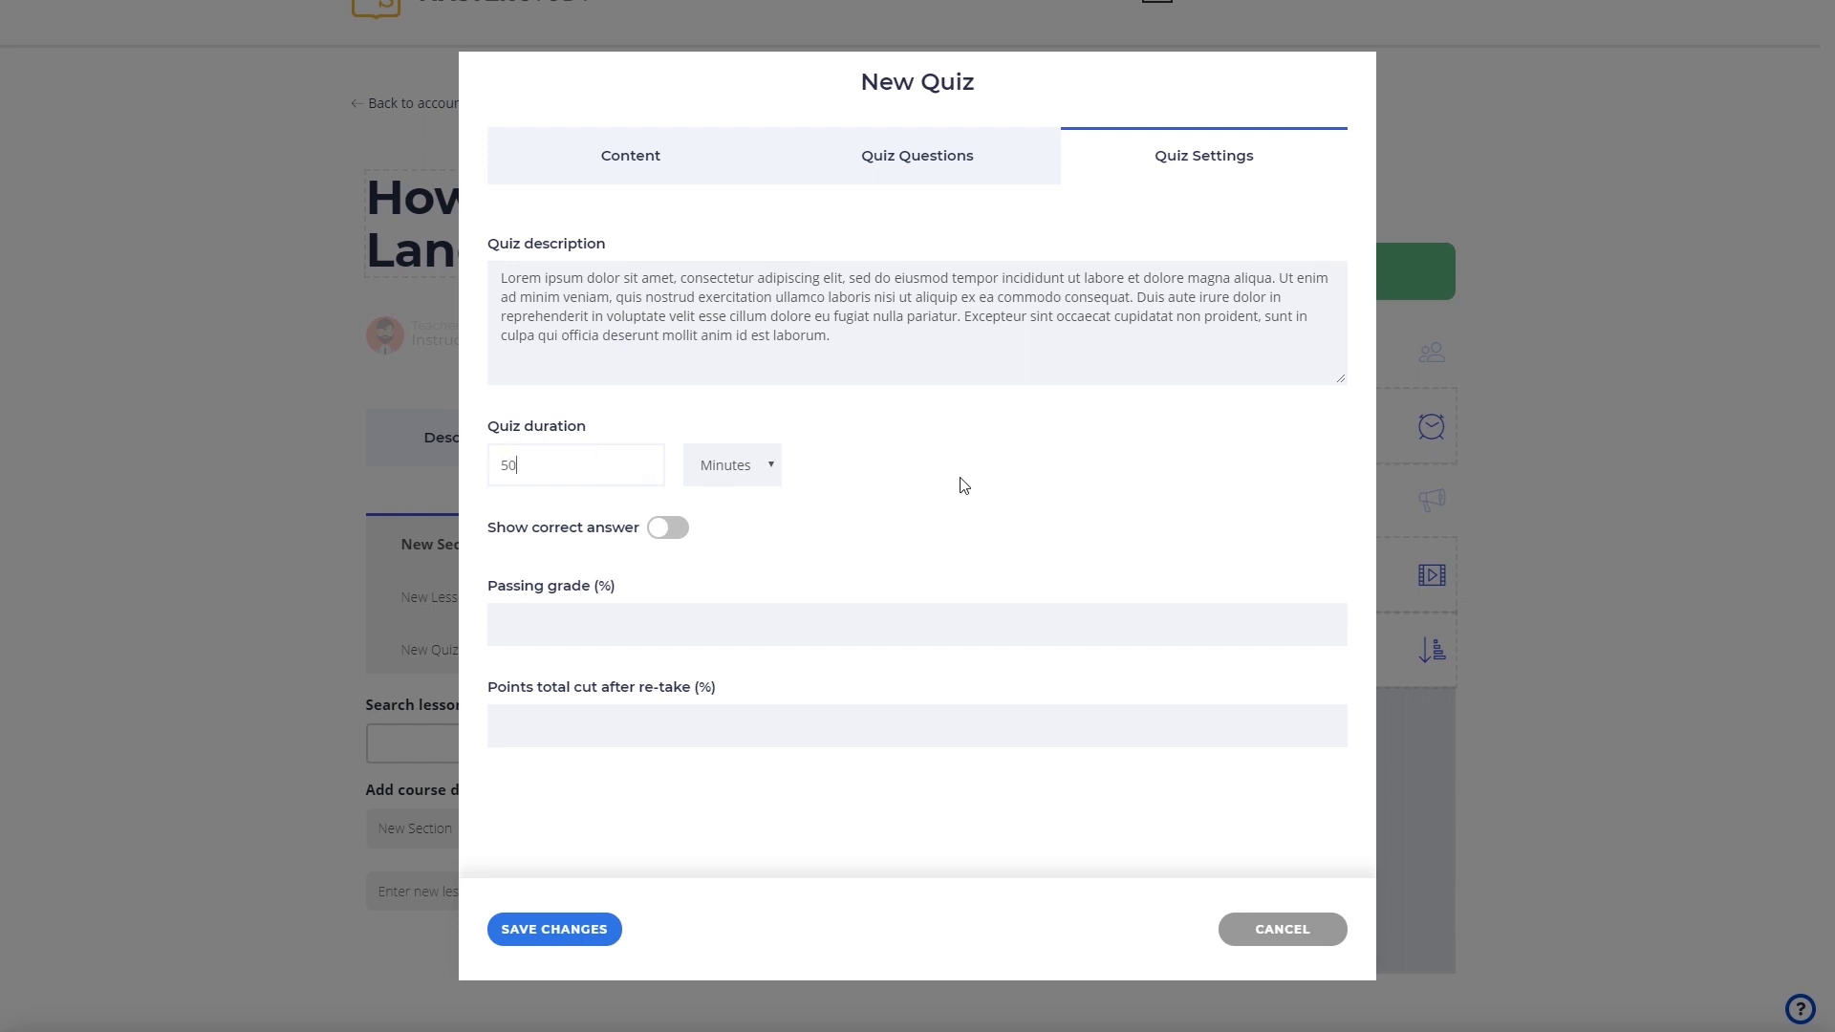
Enable showing the correct answer, set the passing grade to 90% and the re-take points cut to 10%, and save the quiz.
left_click(669, 530)
left_click(754, 617)
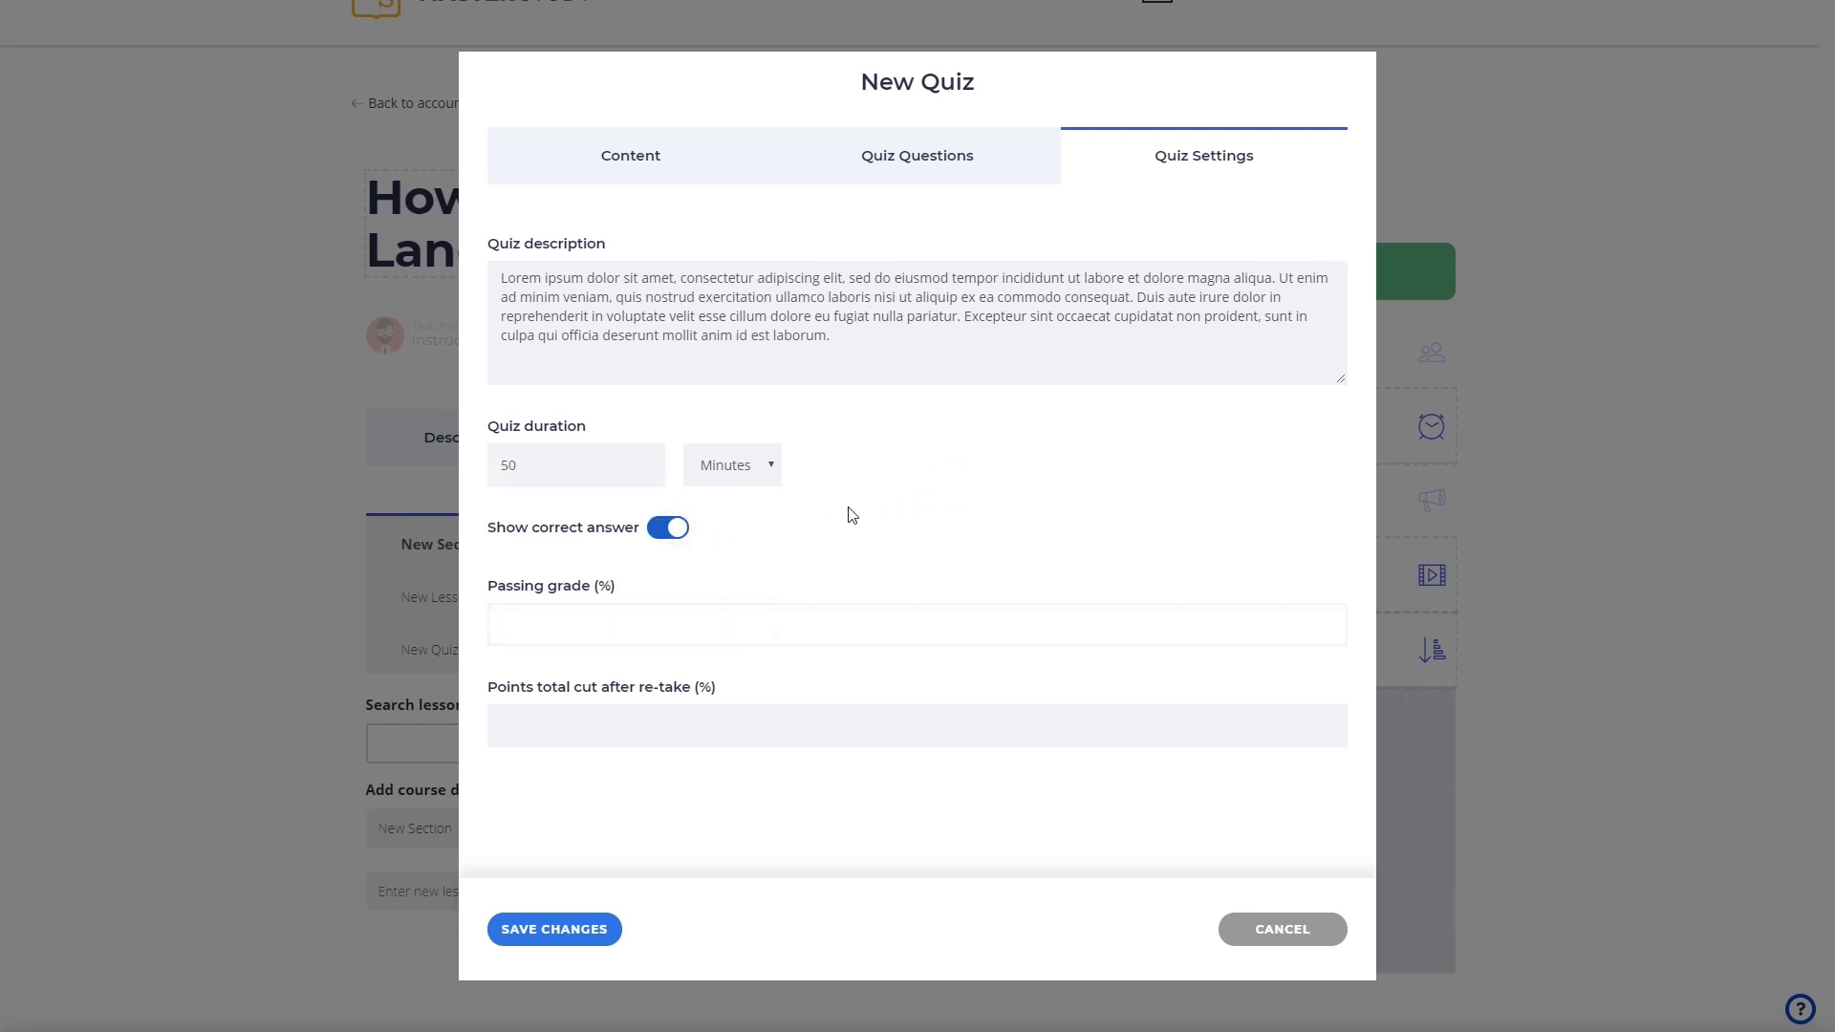
type("90")
left_click(806, 726)
type("10")
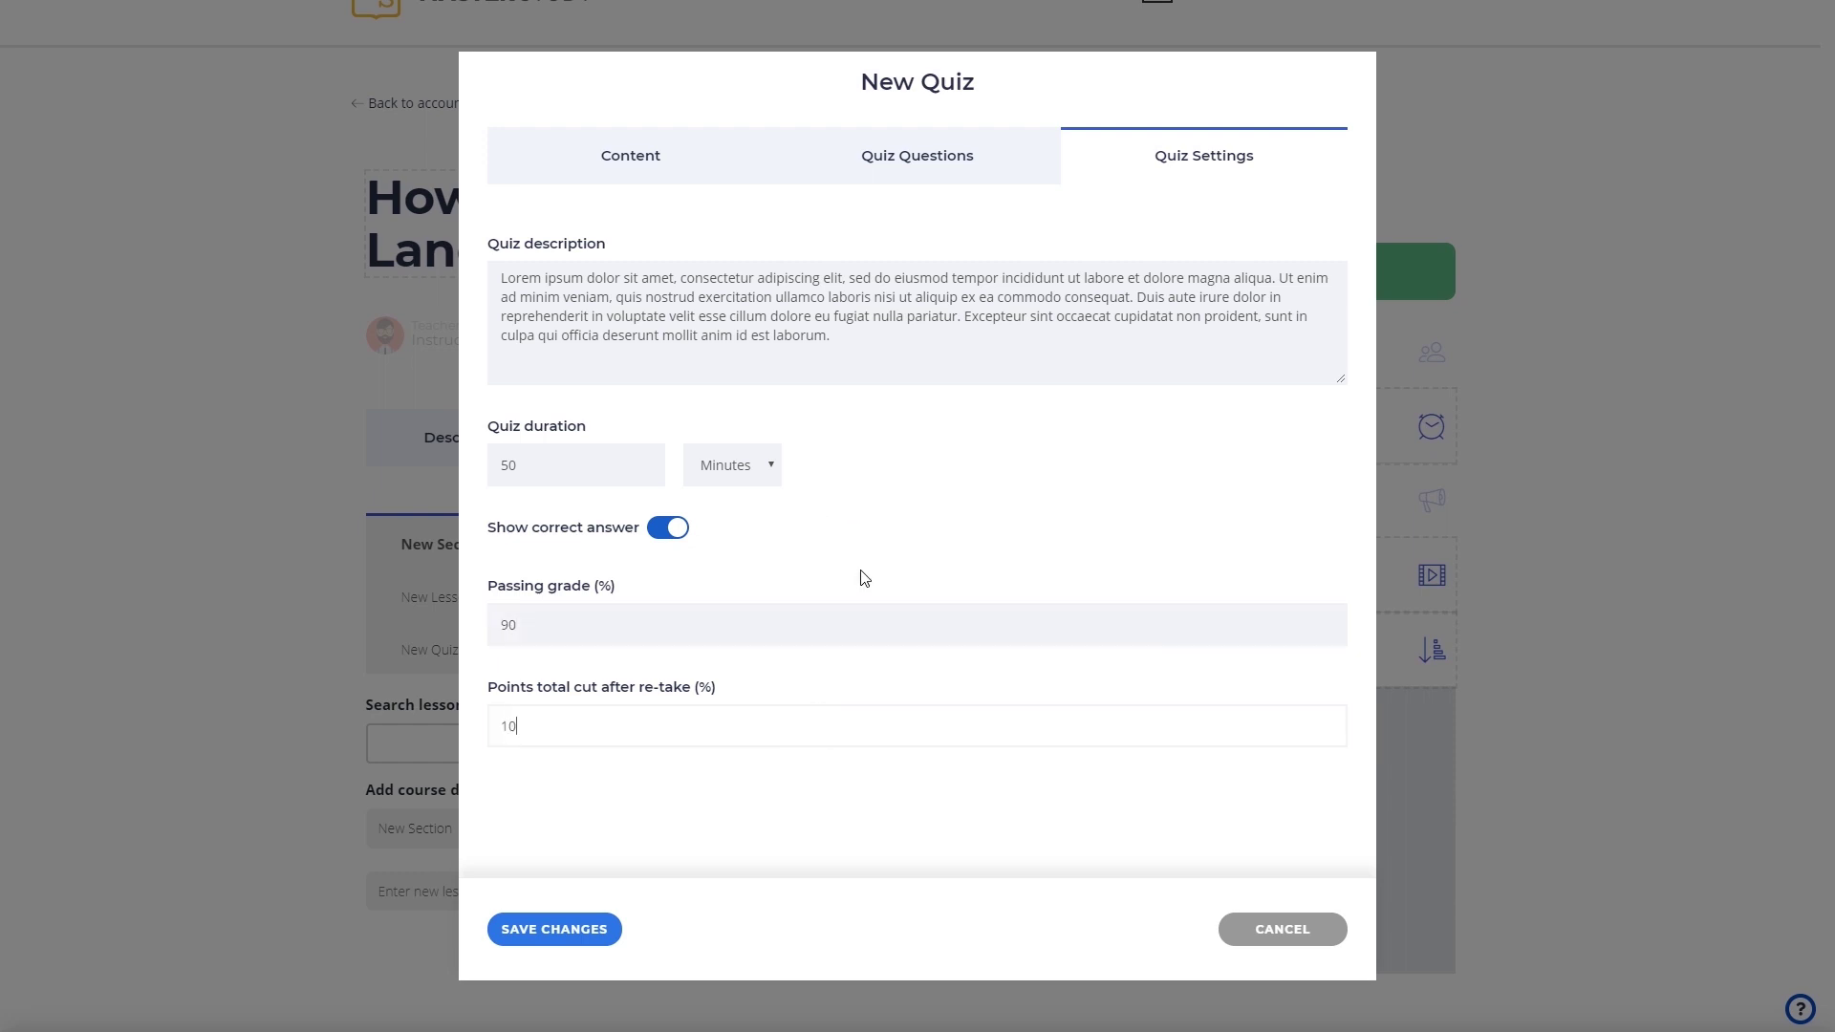
left_click(860, 570)
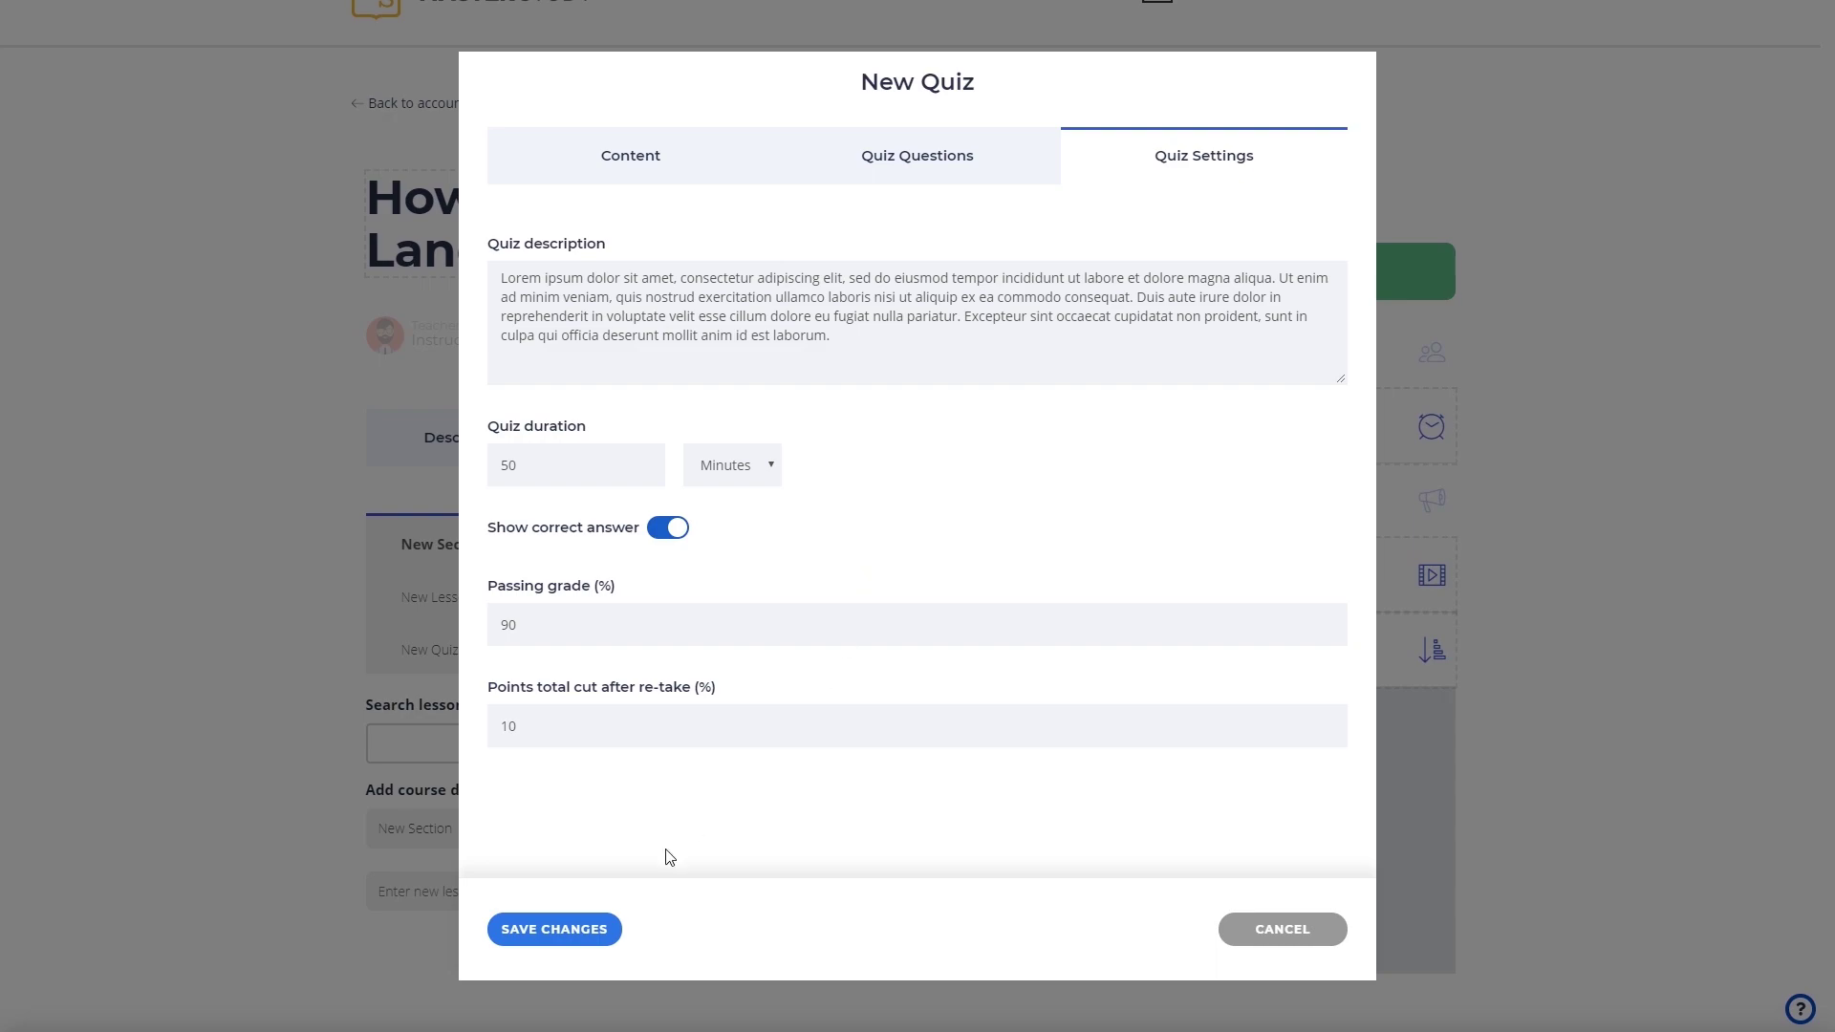
left_click(598, 929)
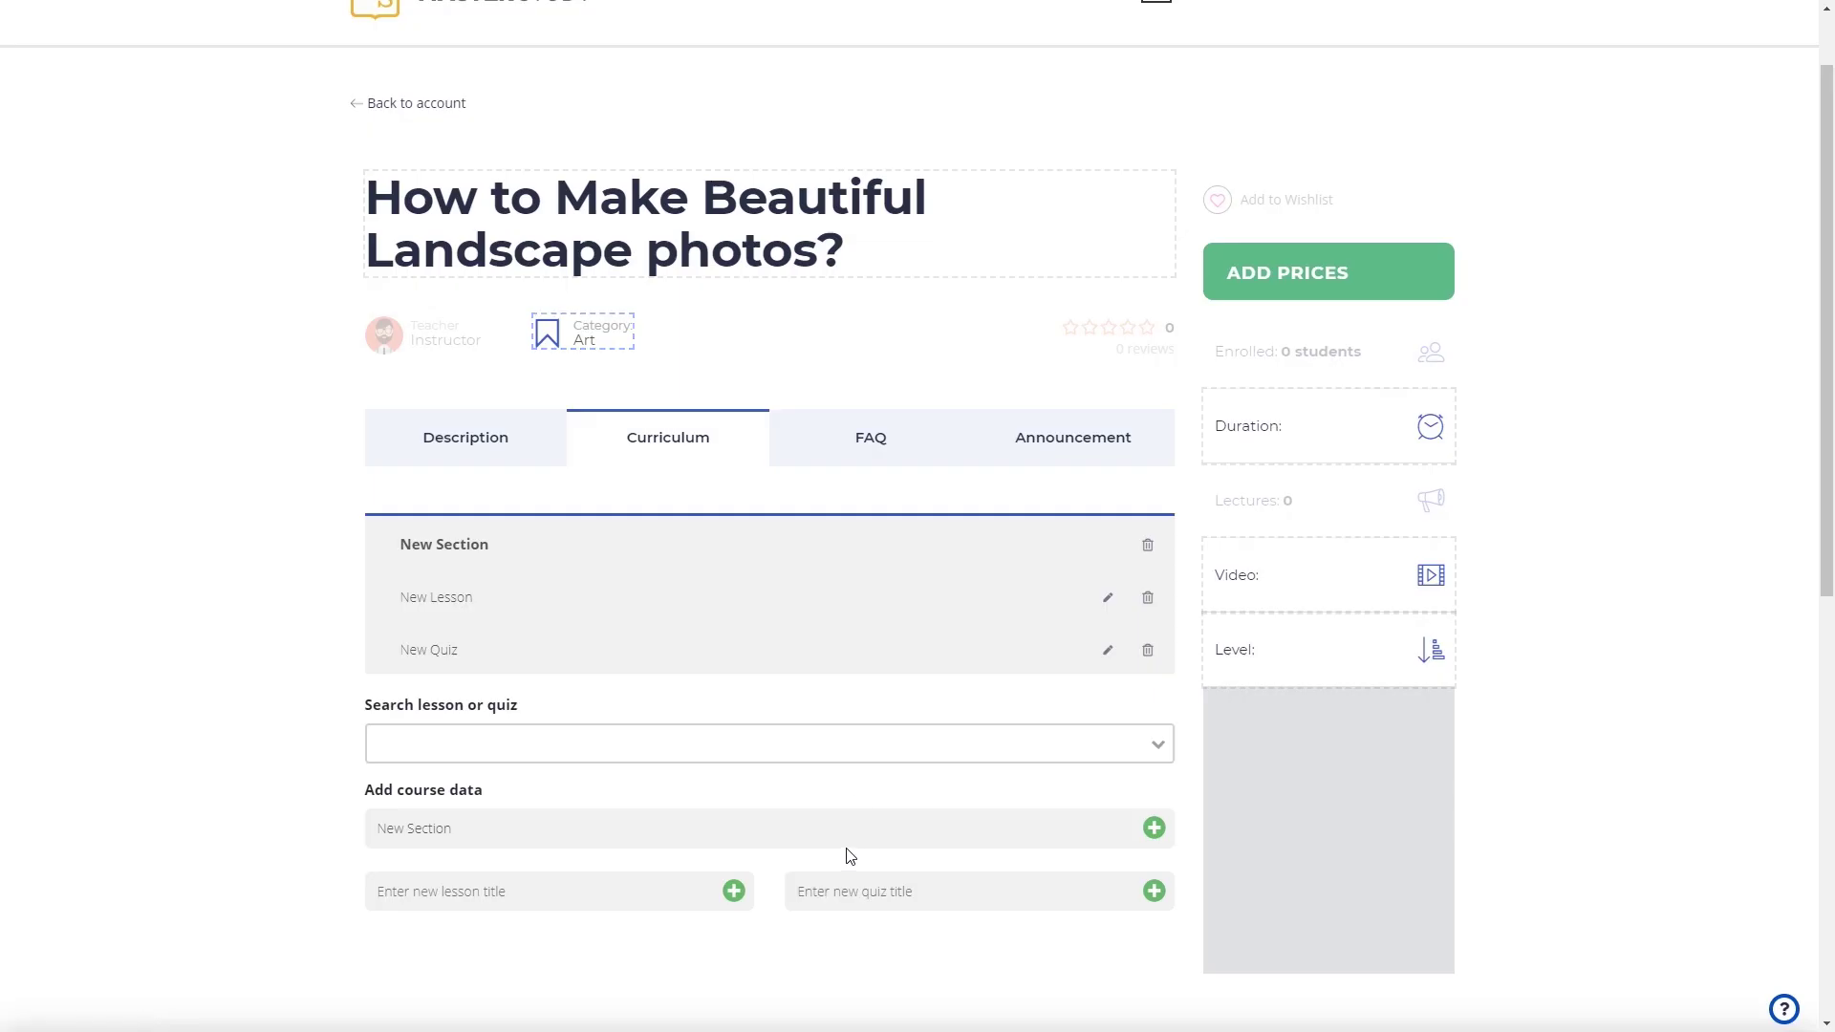
Add a course FAQ item titled FAQ 1 with the answer "FAQ answer".
left_click(848, 444)
left_click(705, 555)
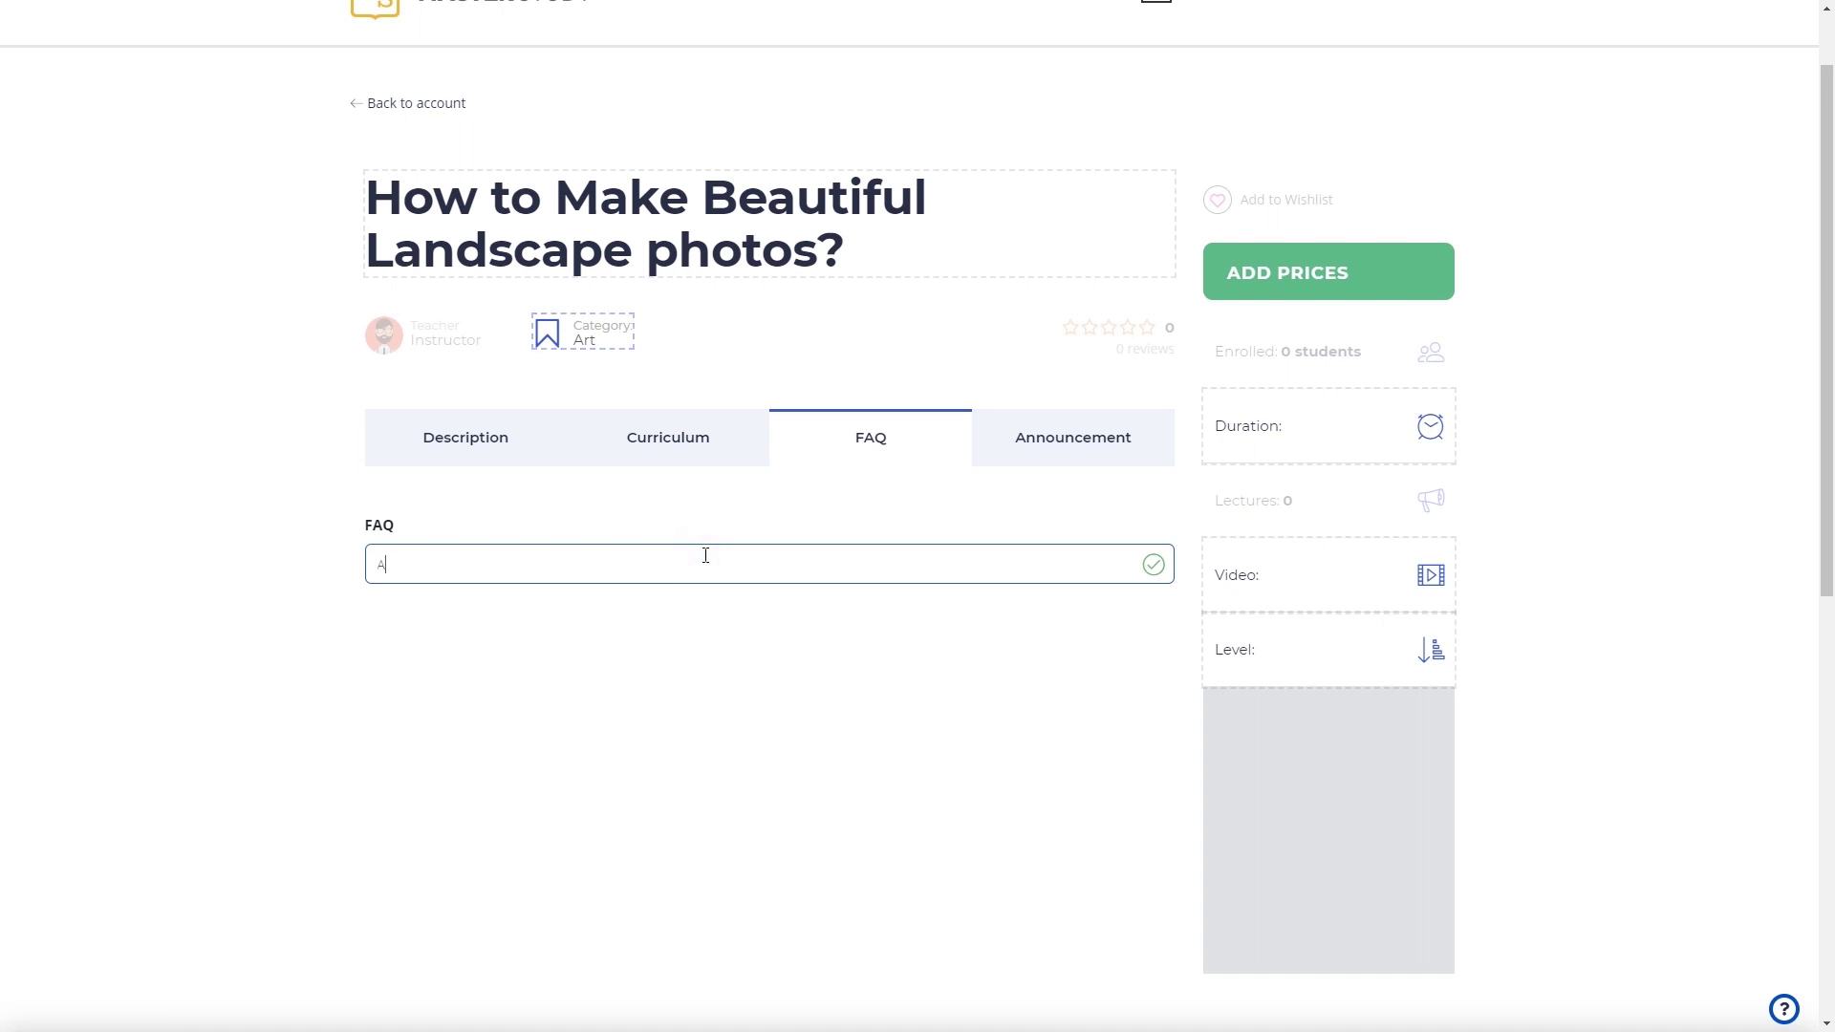
type("FAQ 1")
left_click(1152, 566)
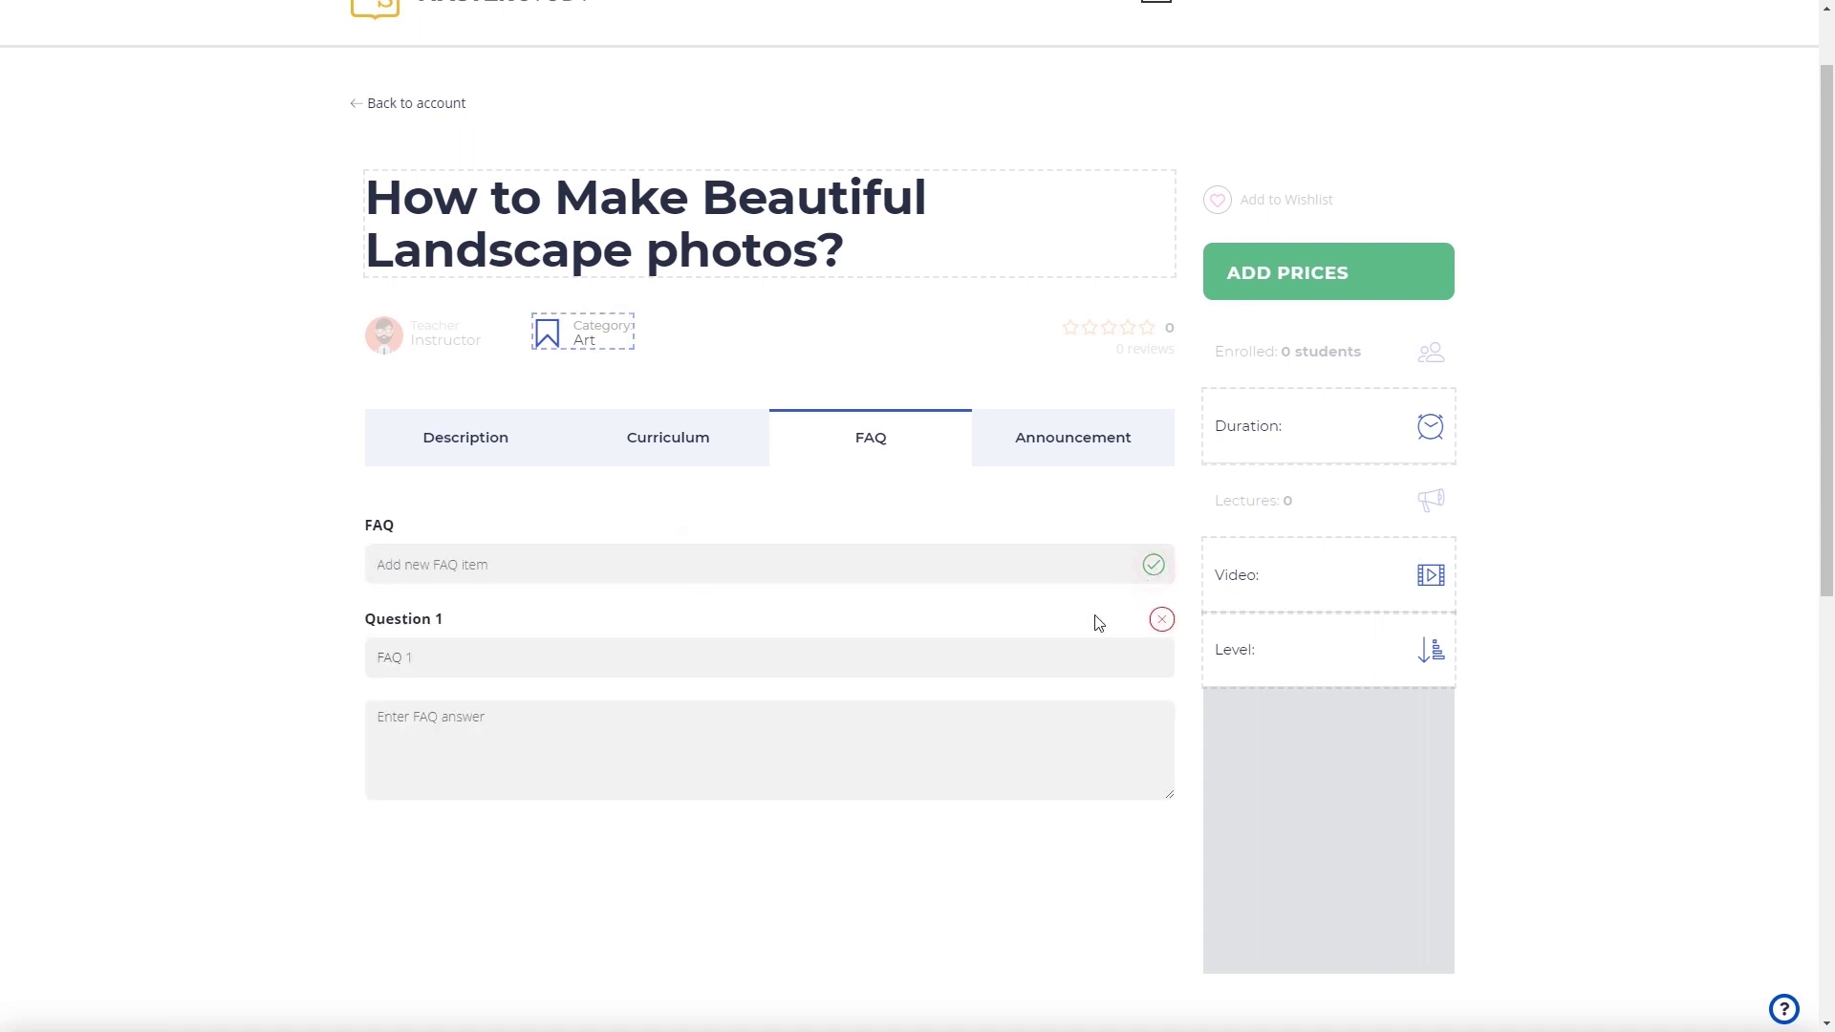
left_click(945, 736)
type("FAQ a")
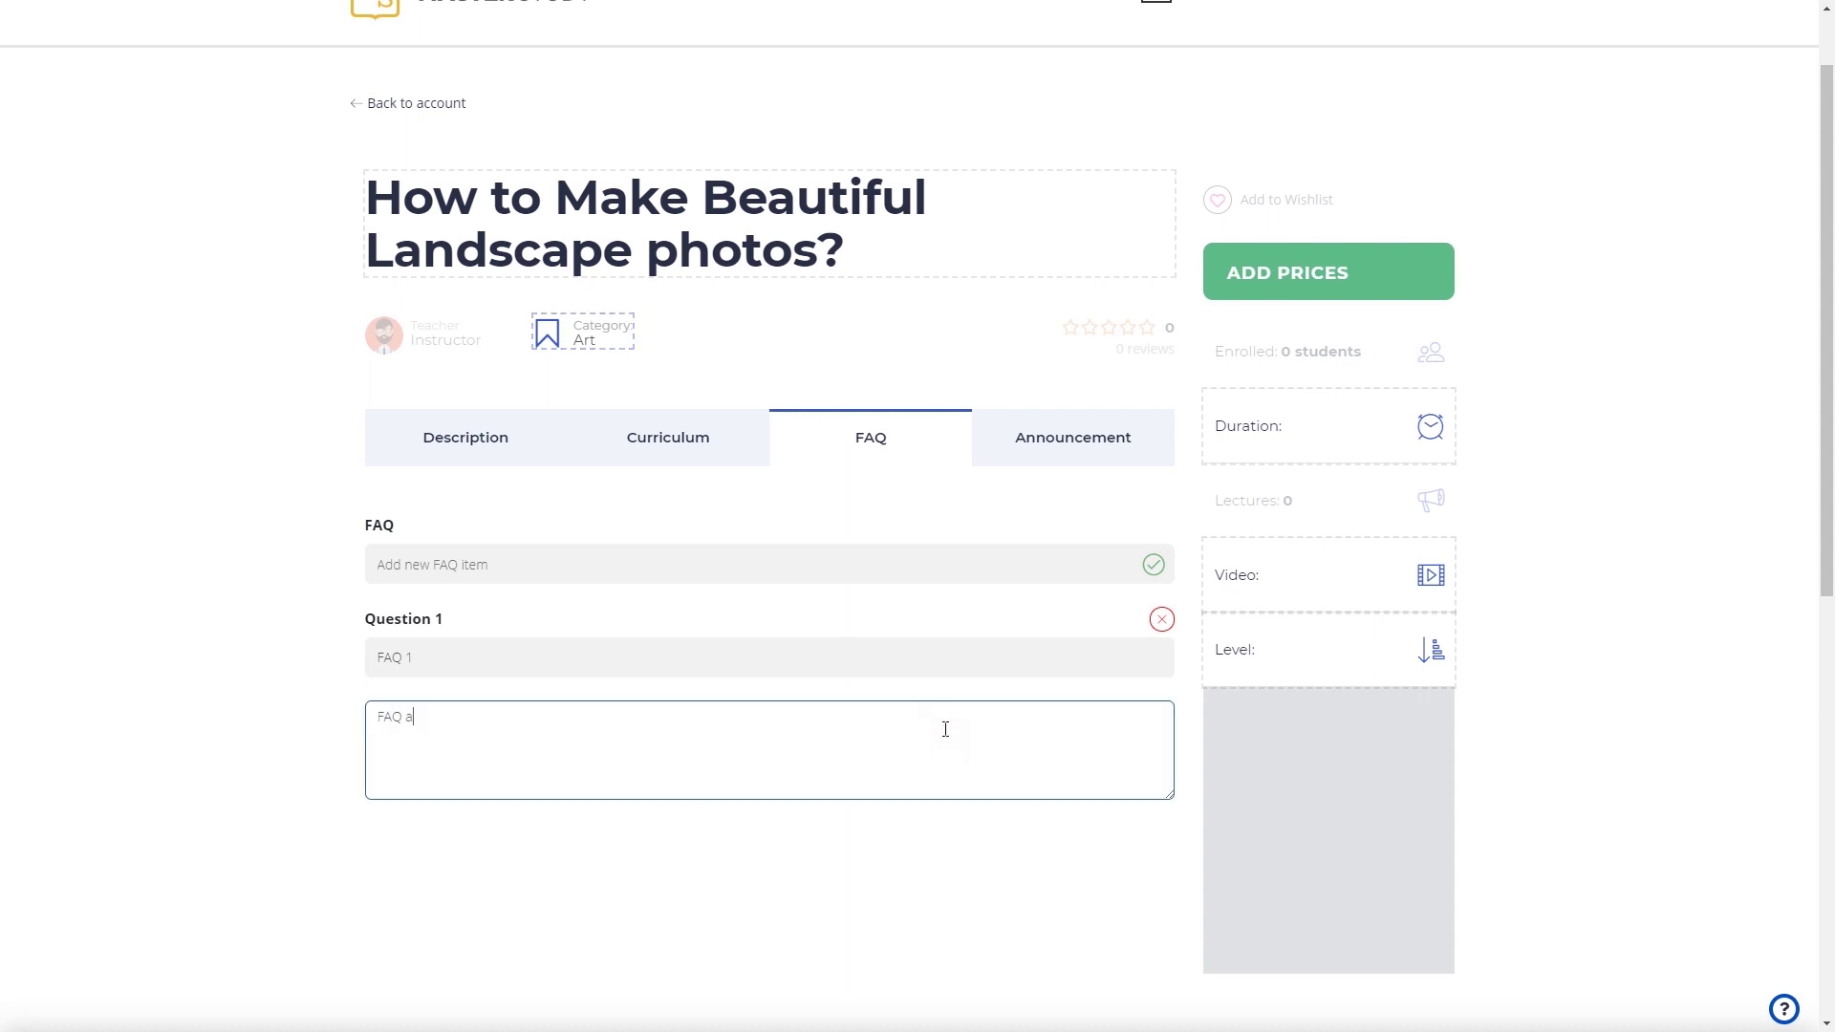
type("nswer")
left_click(1035, 624)
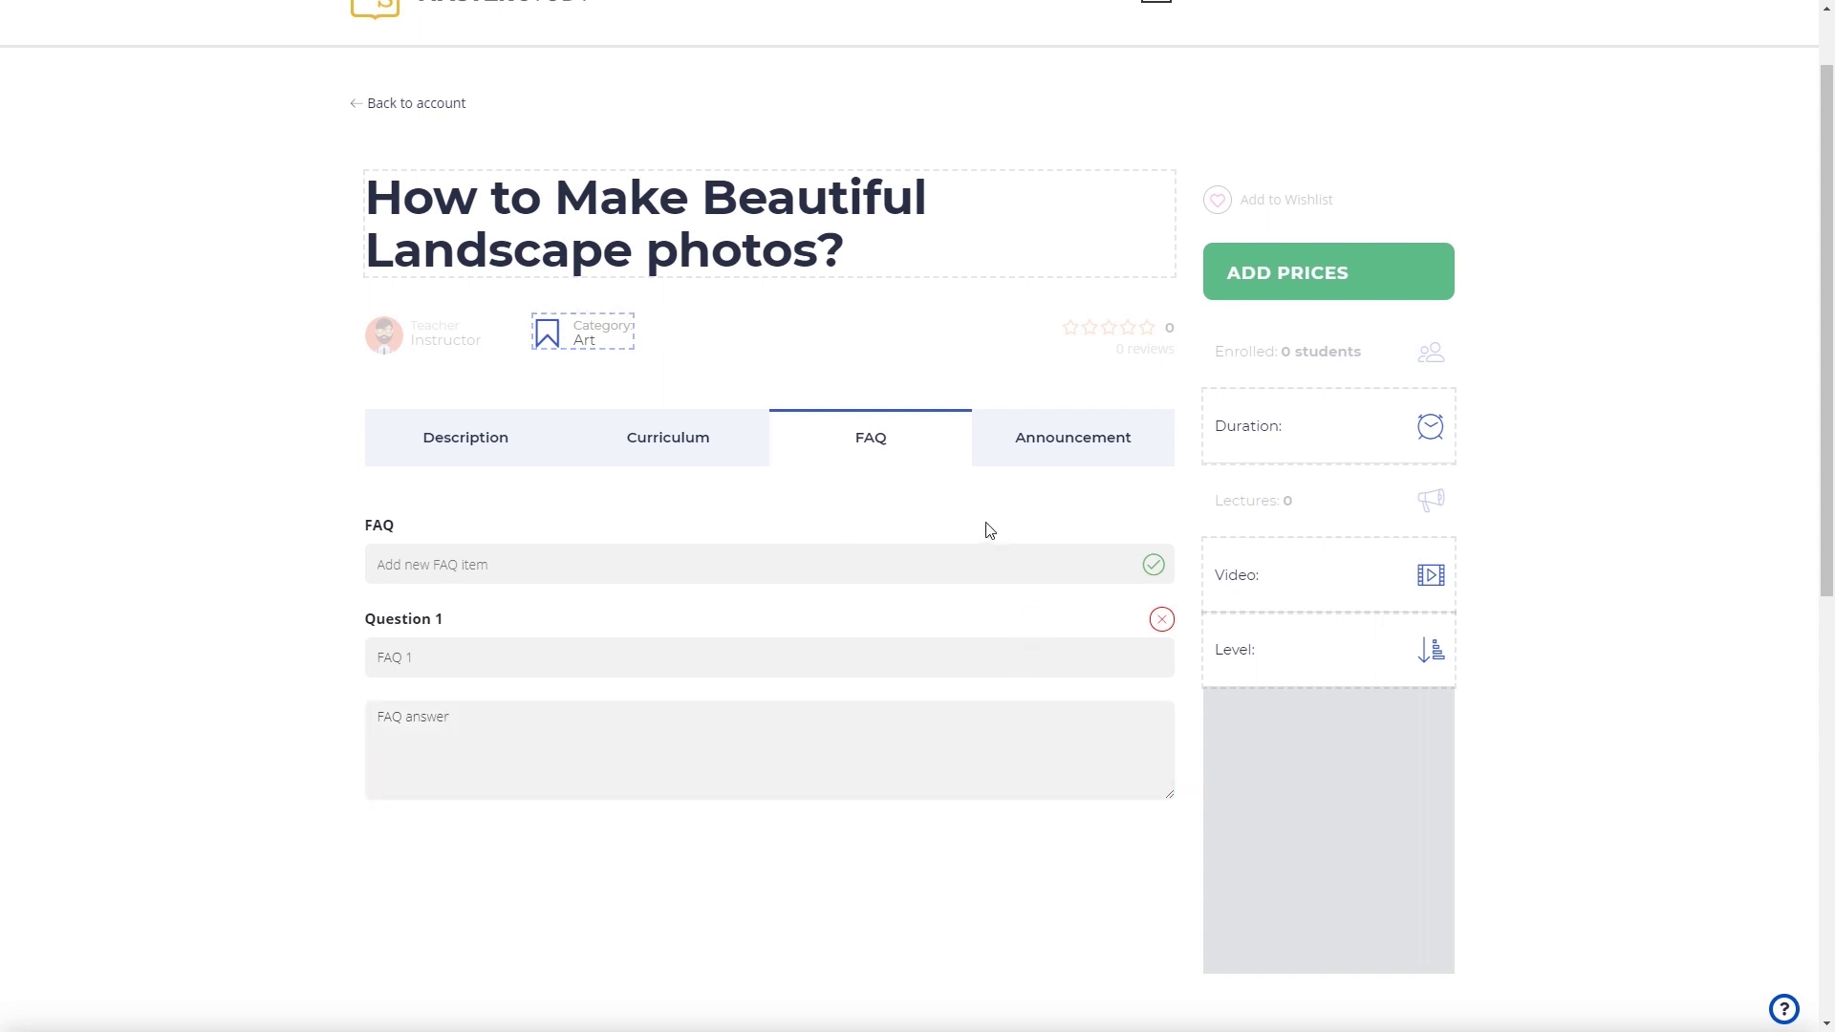
Fill the course announcement with the Lorem ipsum sample text.
left_click(1016, 451)
left_click(833, 671)
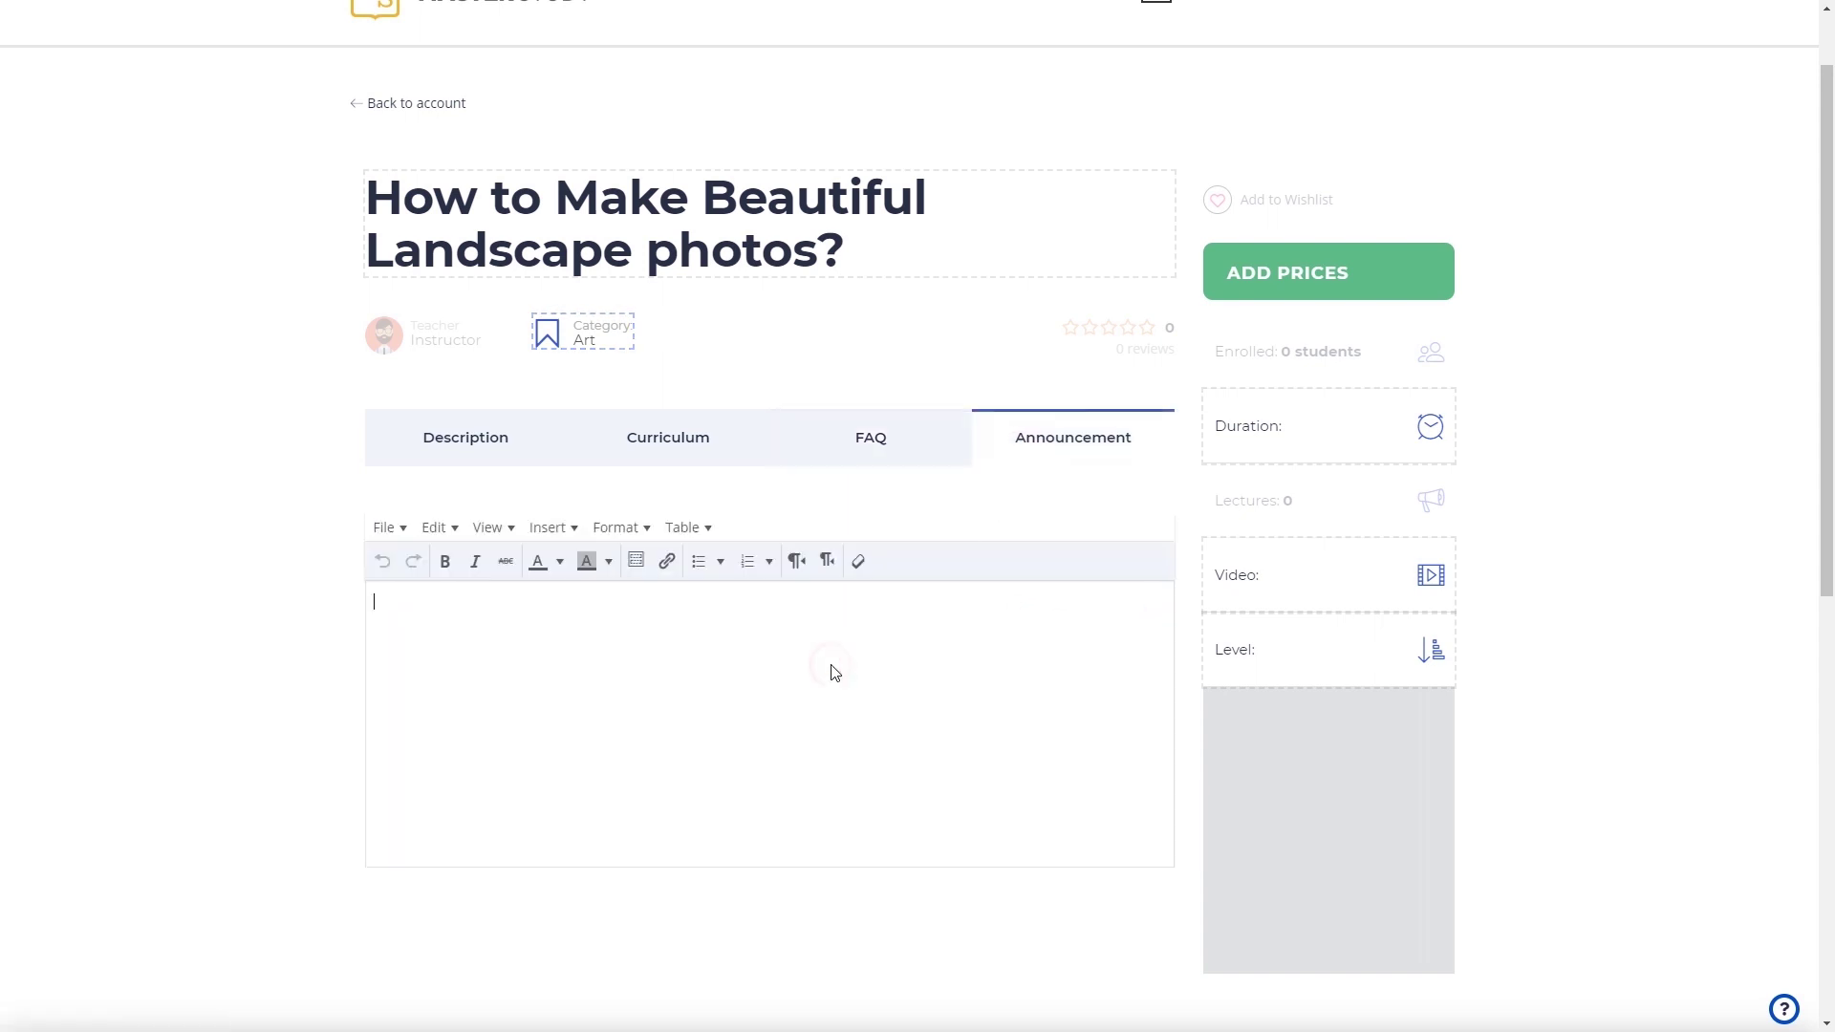
key("ctrl+v")
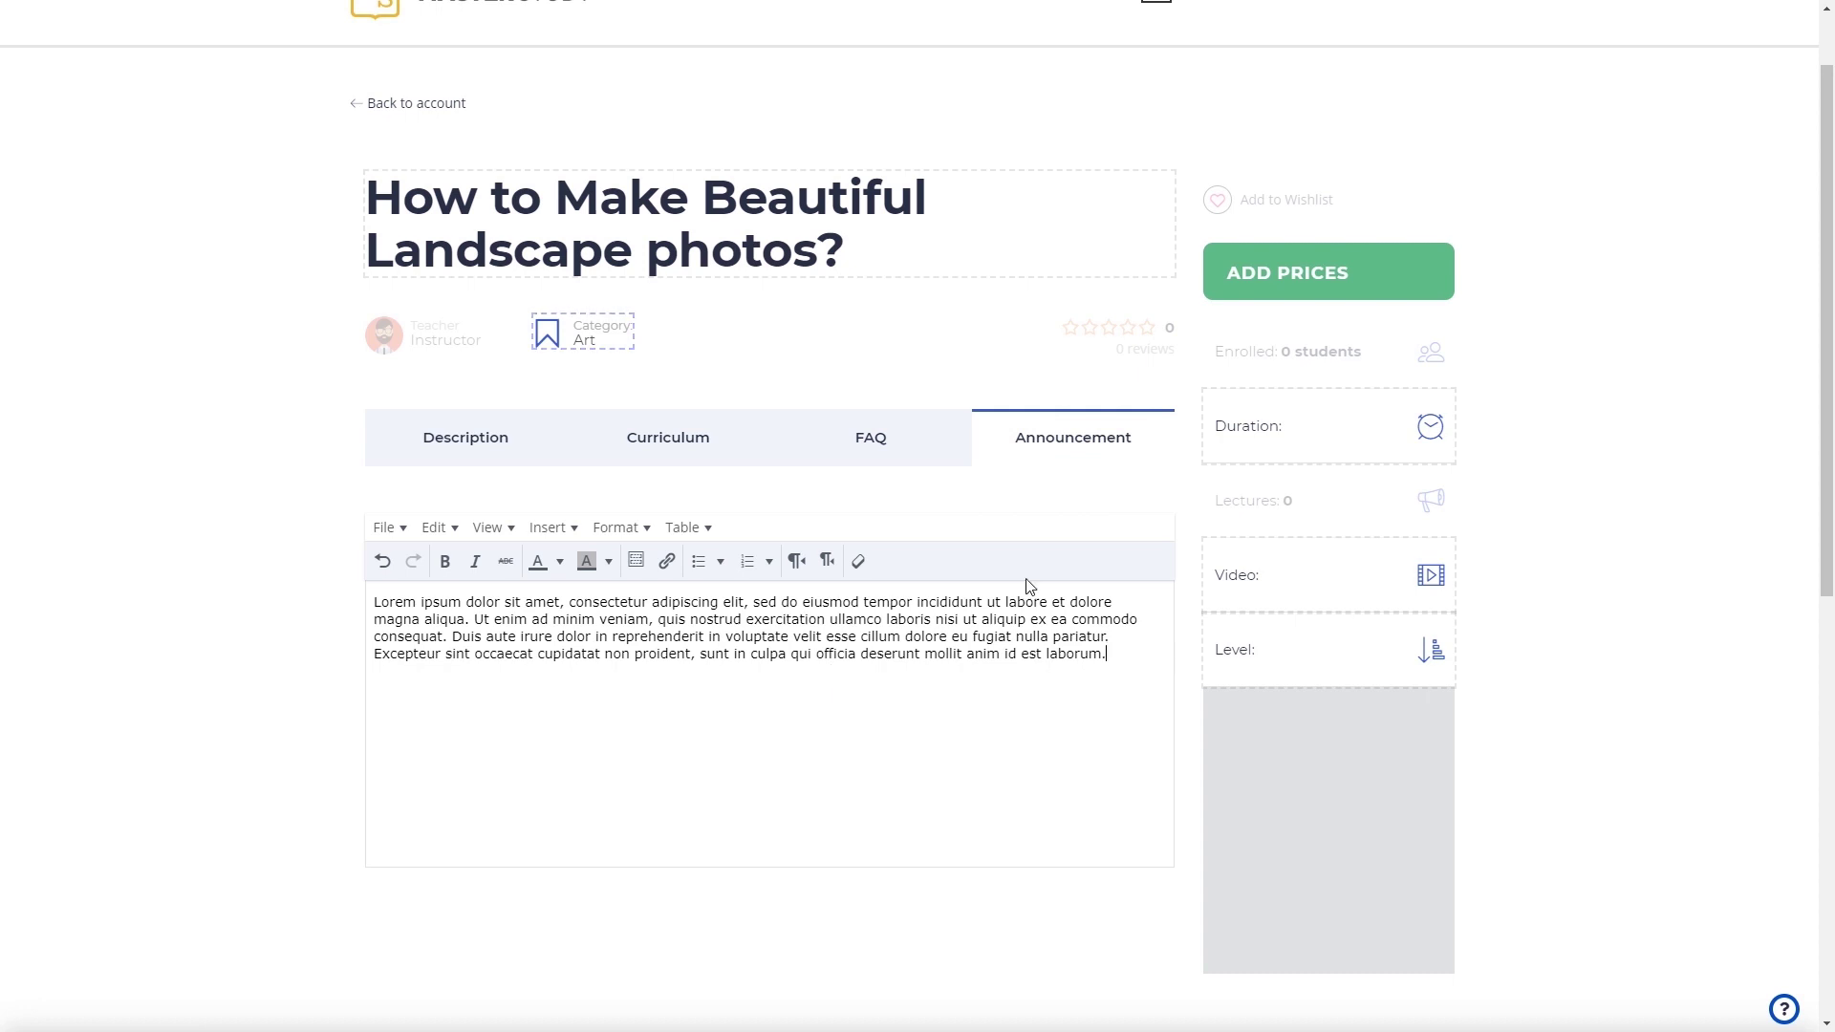
Set the course duration to 2 hours and its level to Beginner.
left_click(1313, 437)
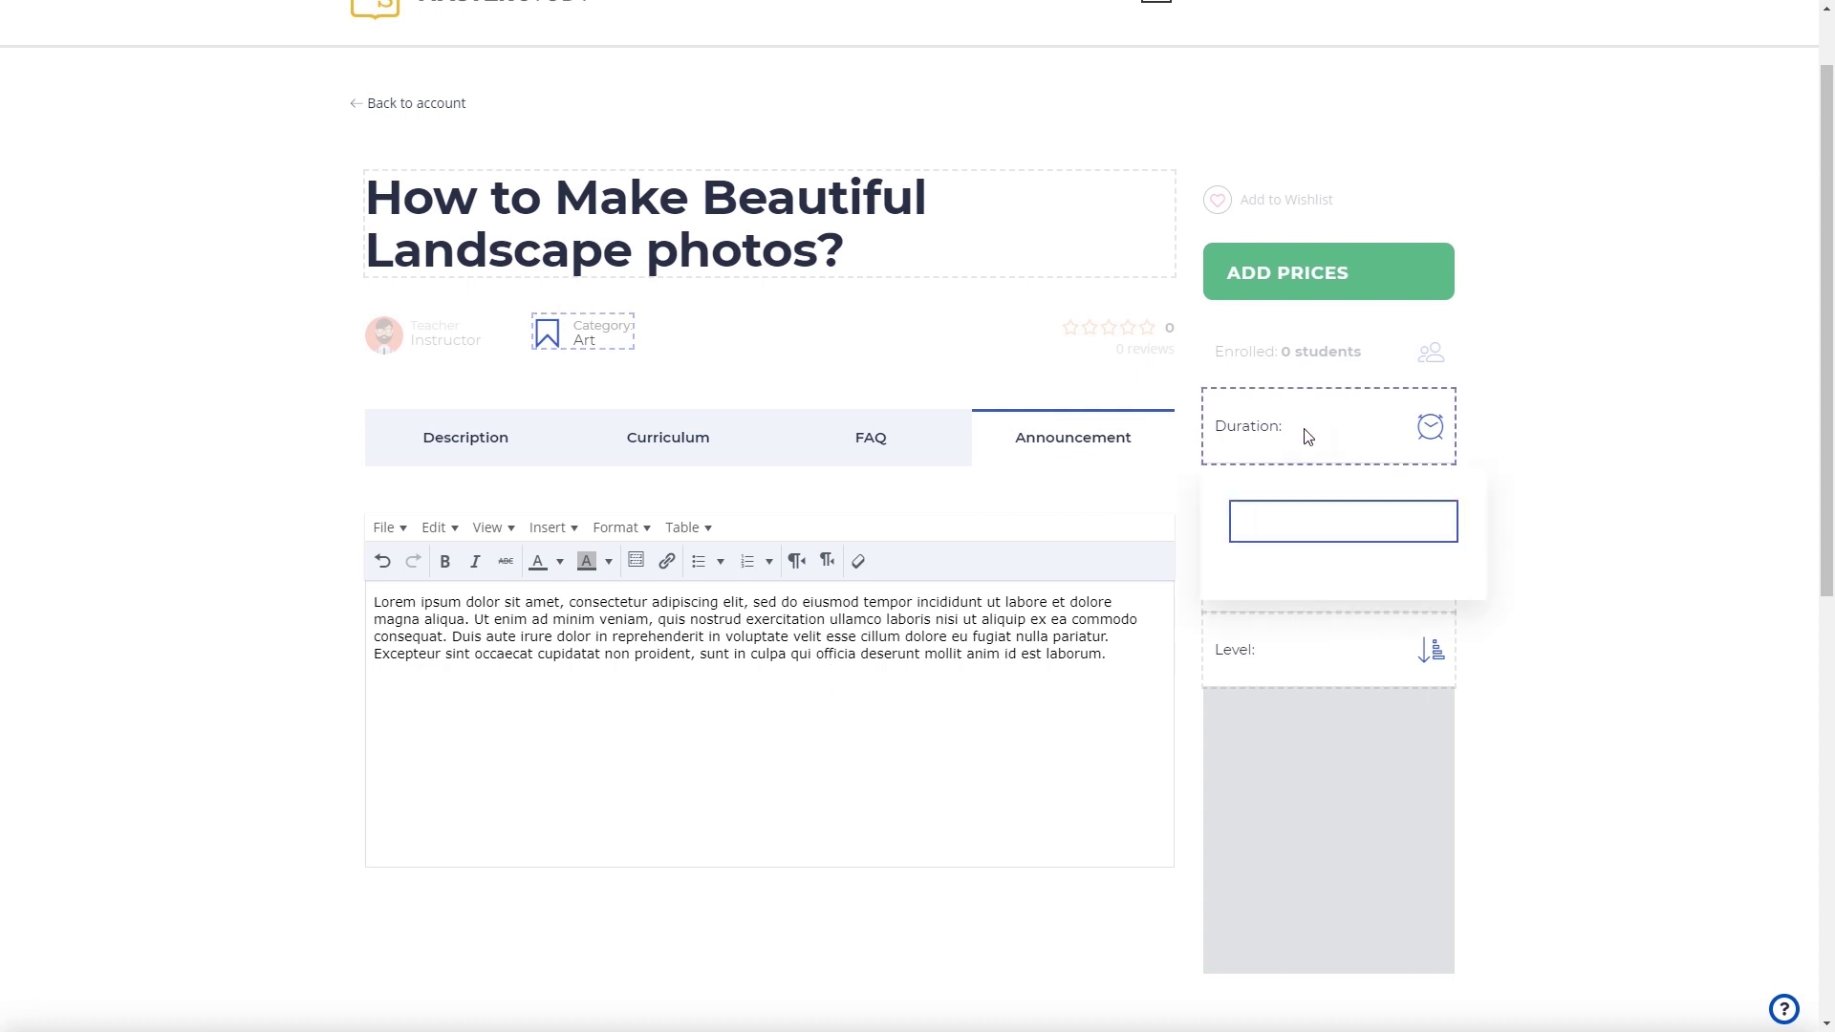
type("2 hours")
left_click(1623, 564)
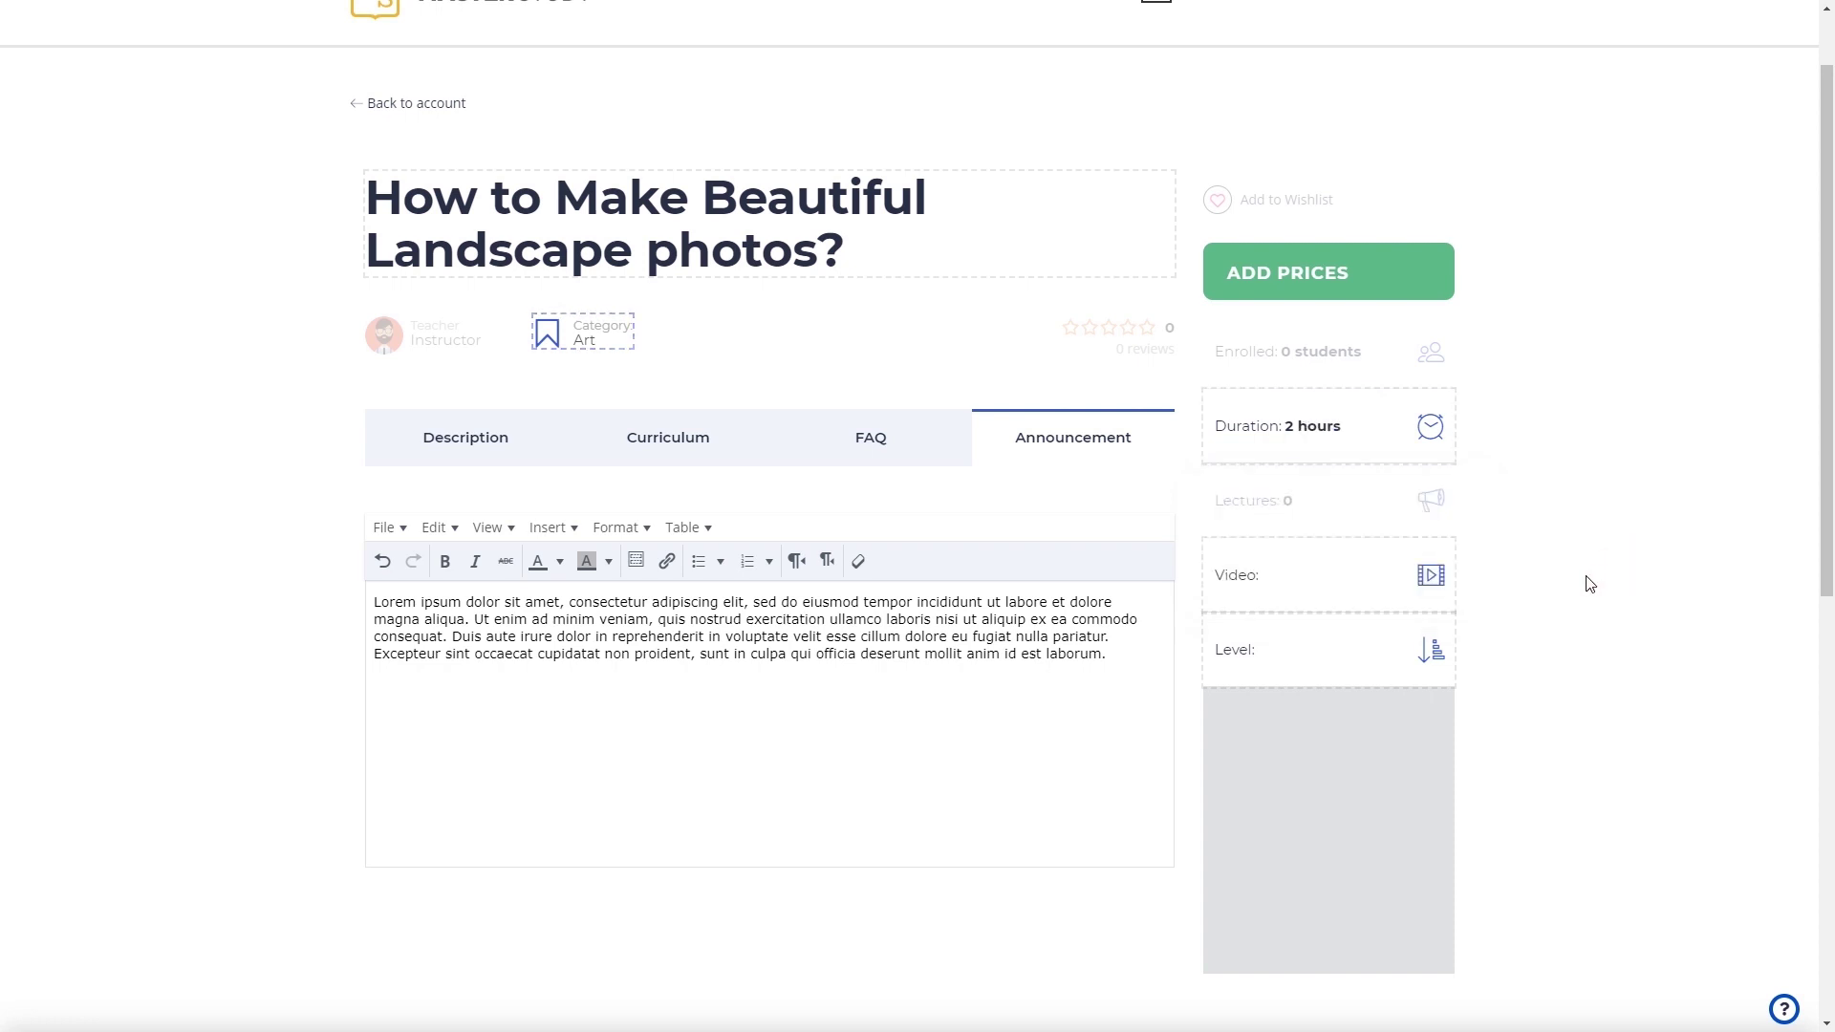
left_click(1358, 660)
left_click(1347, 731)
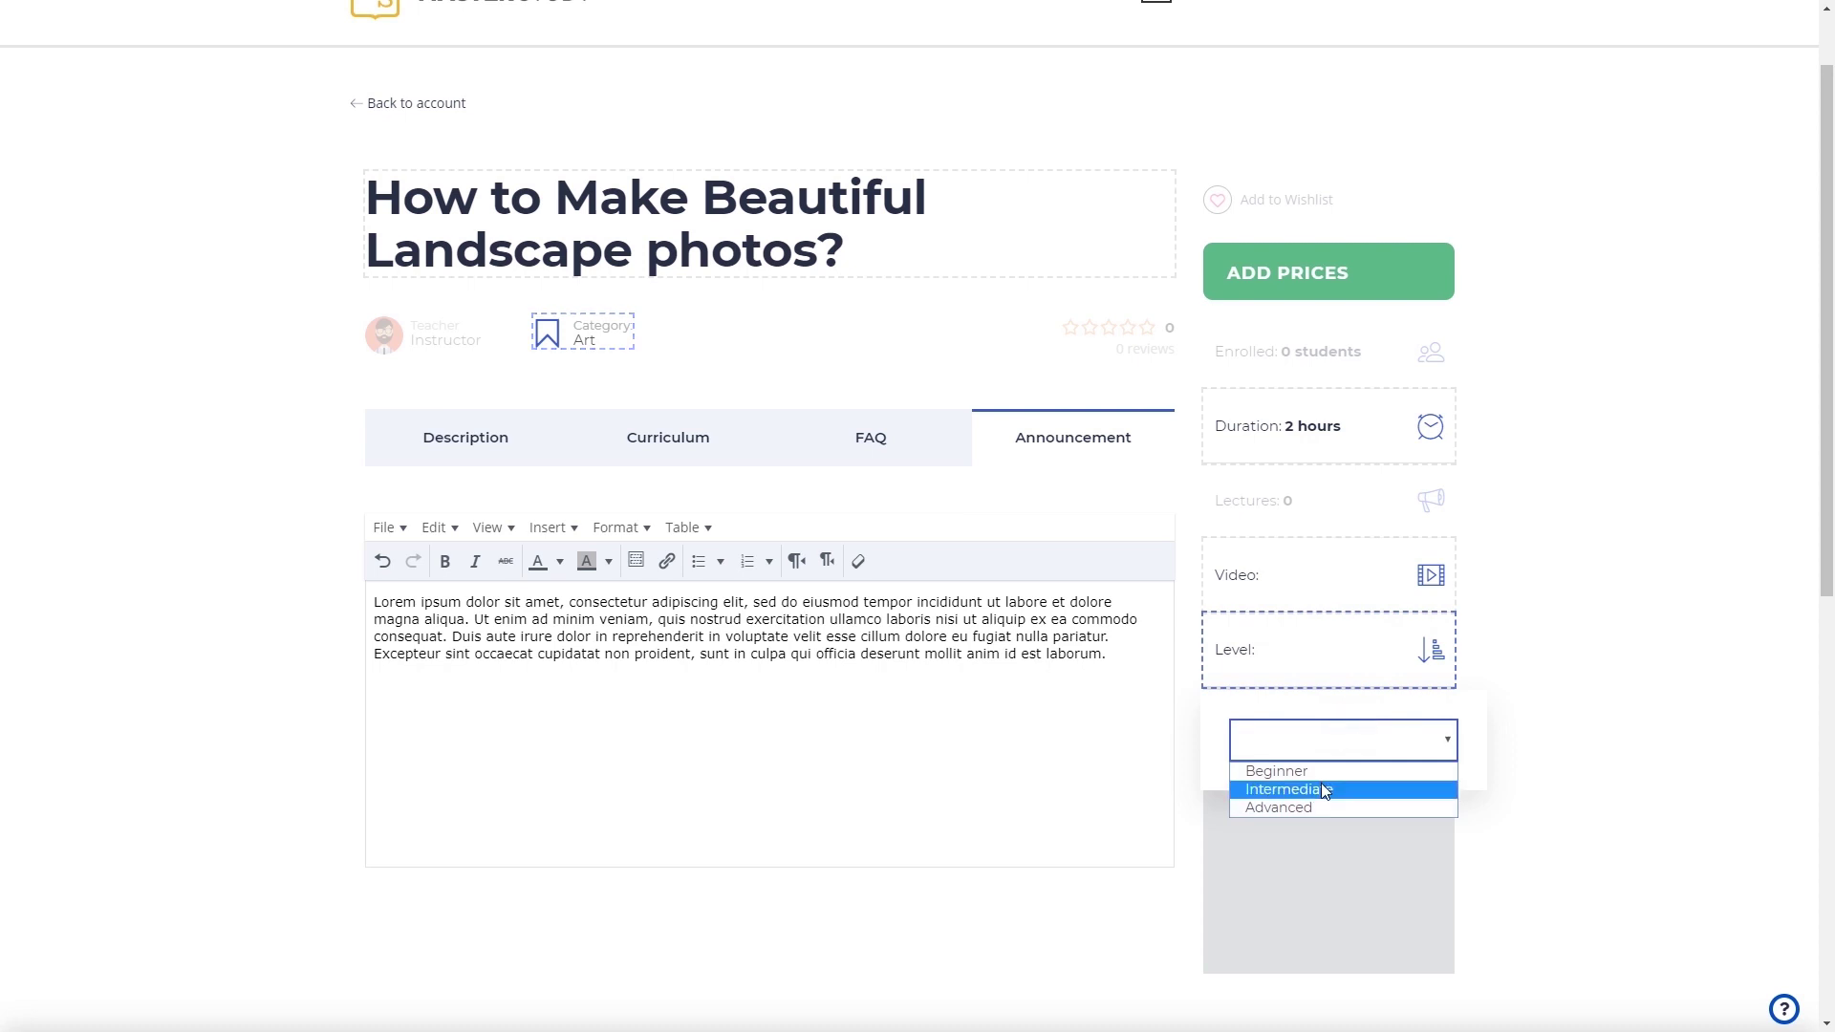
left_click(1323, 771)
left_click(1577, 722)
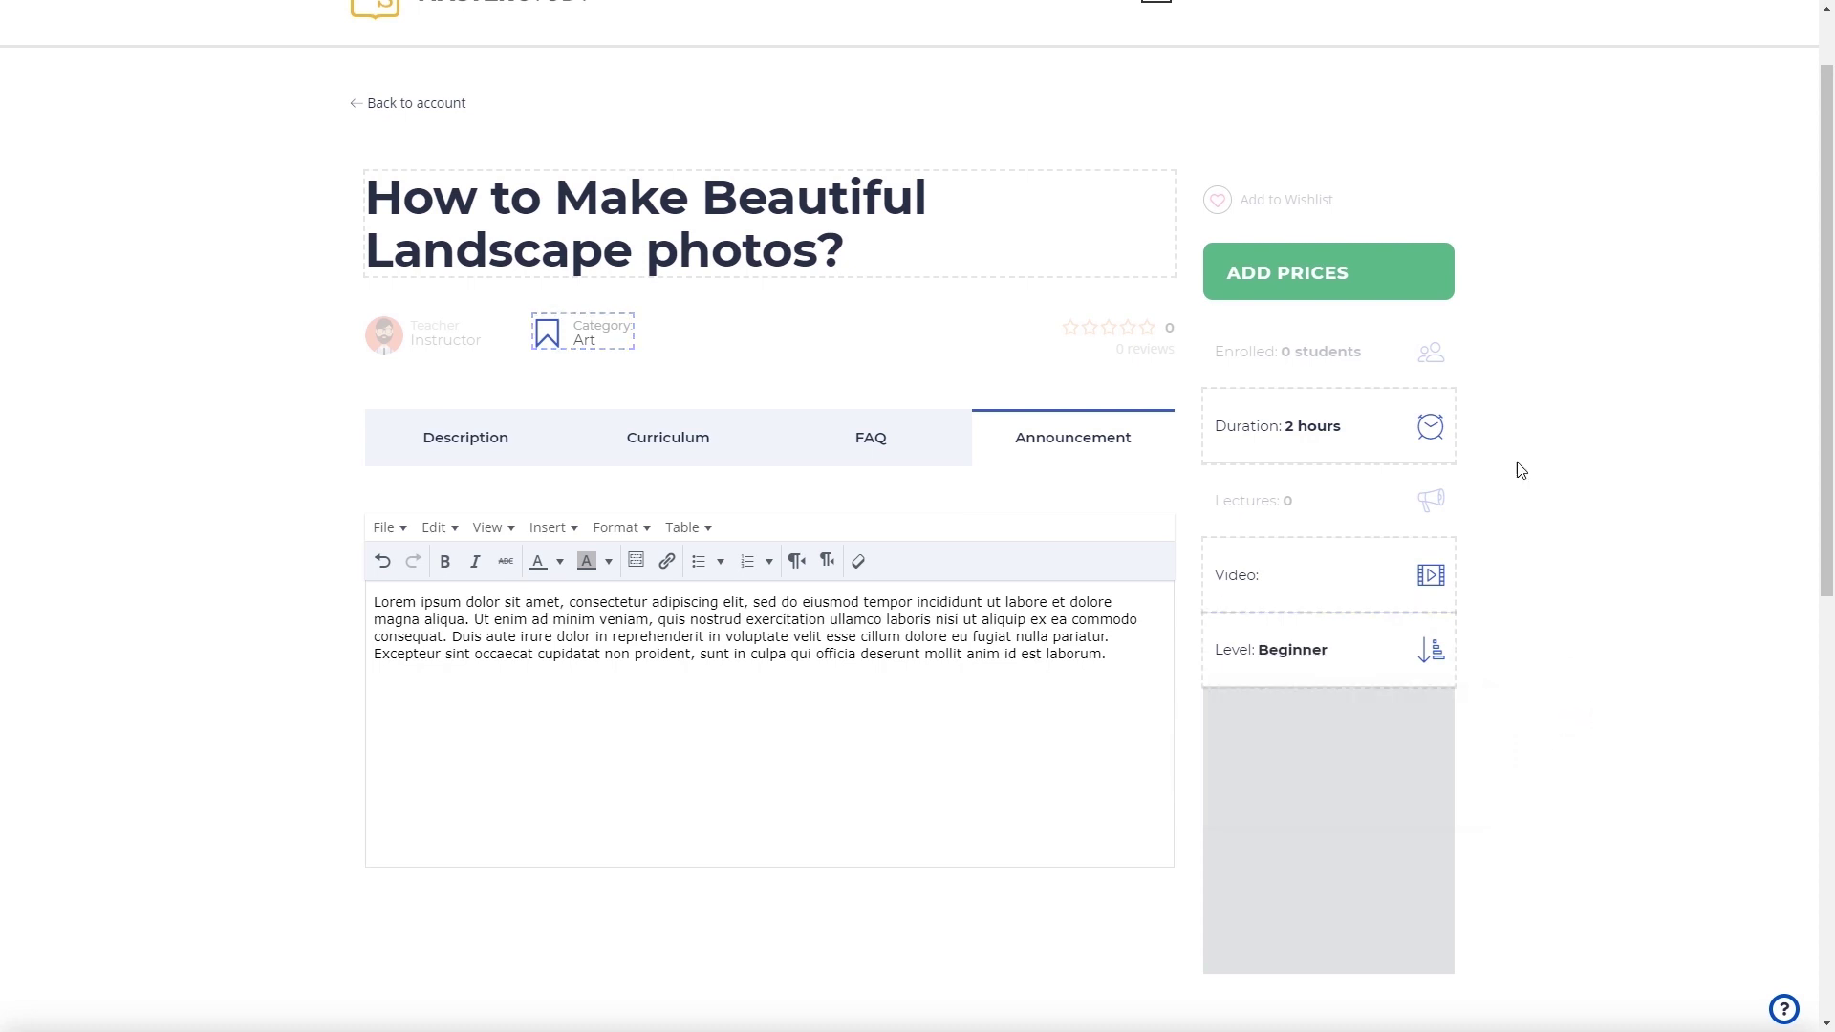
Set the course price to $60 with a sale price of $25 and publish the course.
left_click(1411, 279)
left_click(1342, 377)
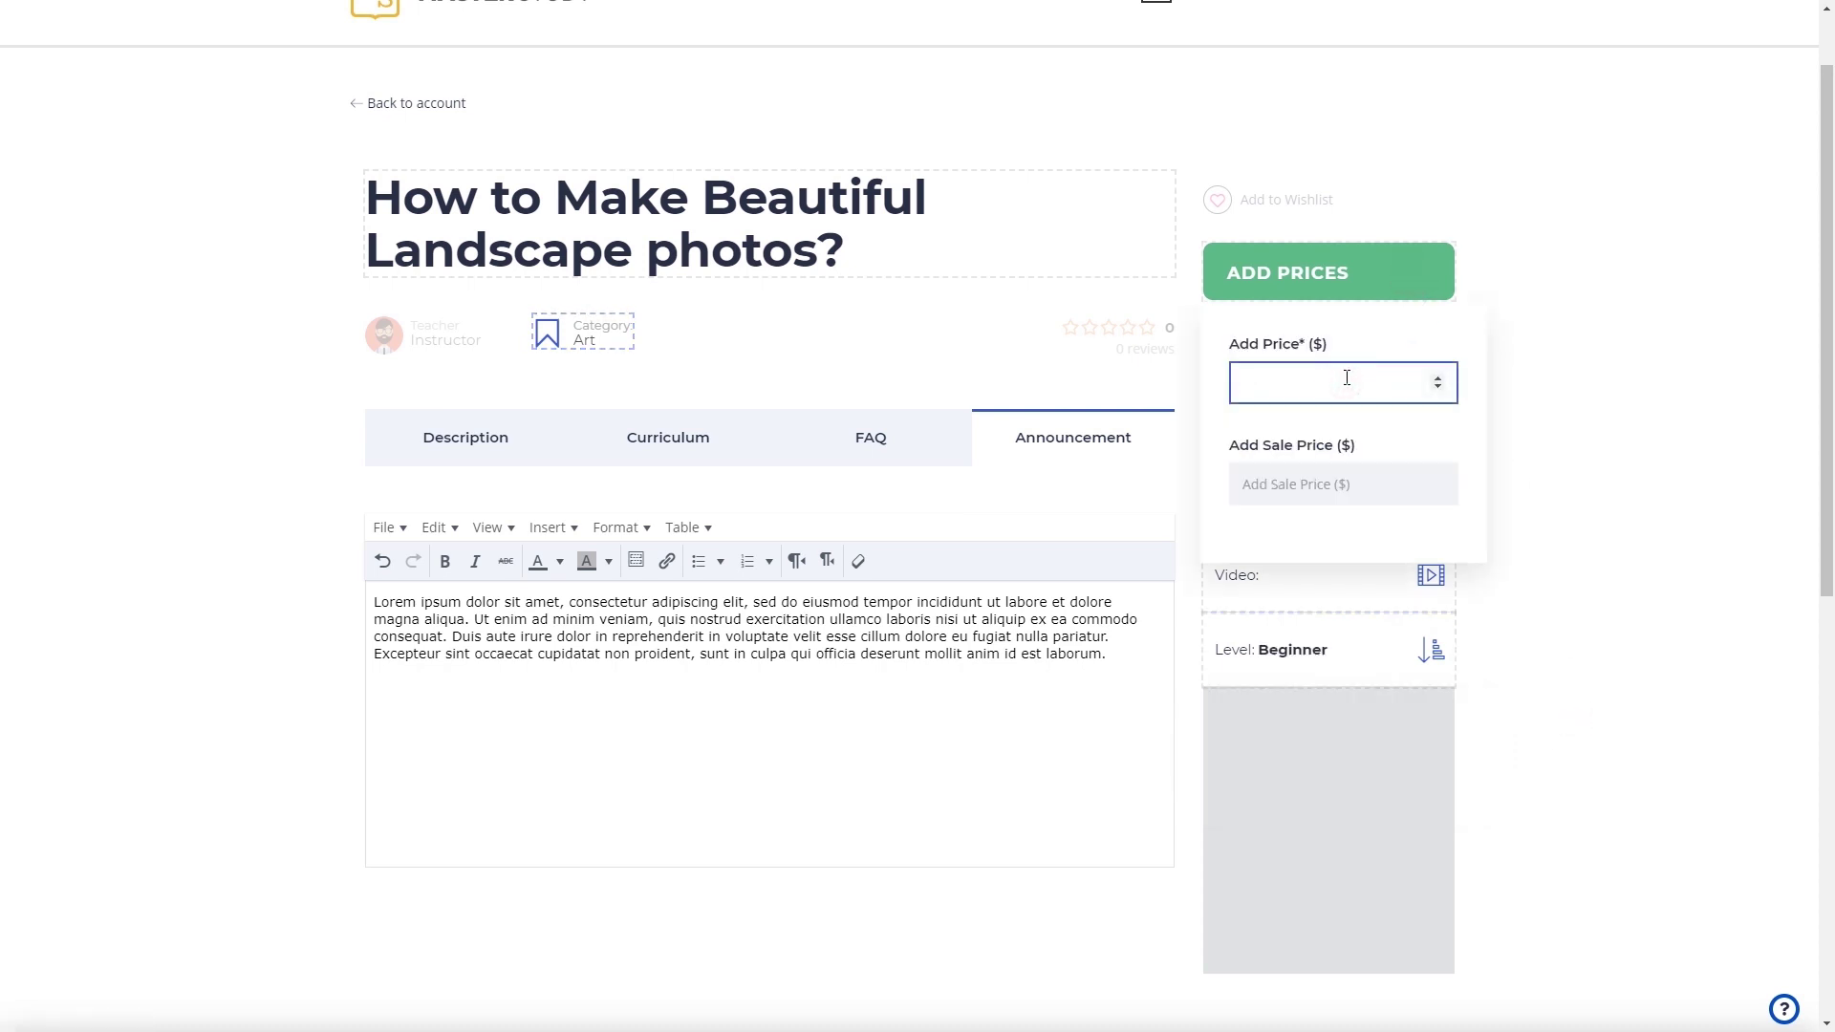
type("60")
left_click(1340, 478)
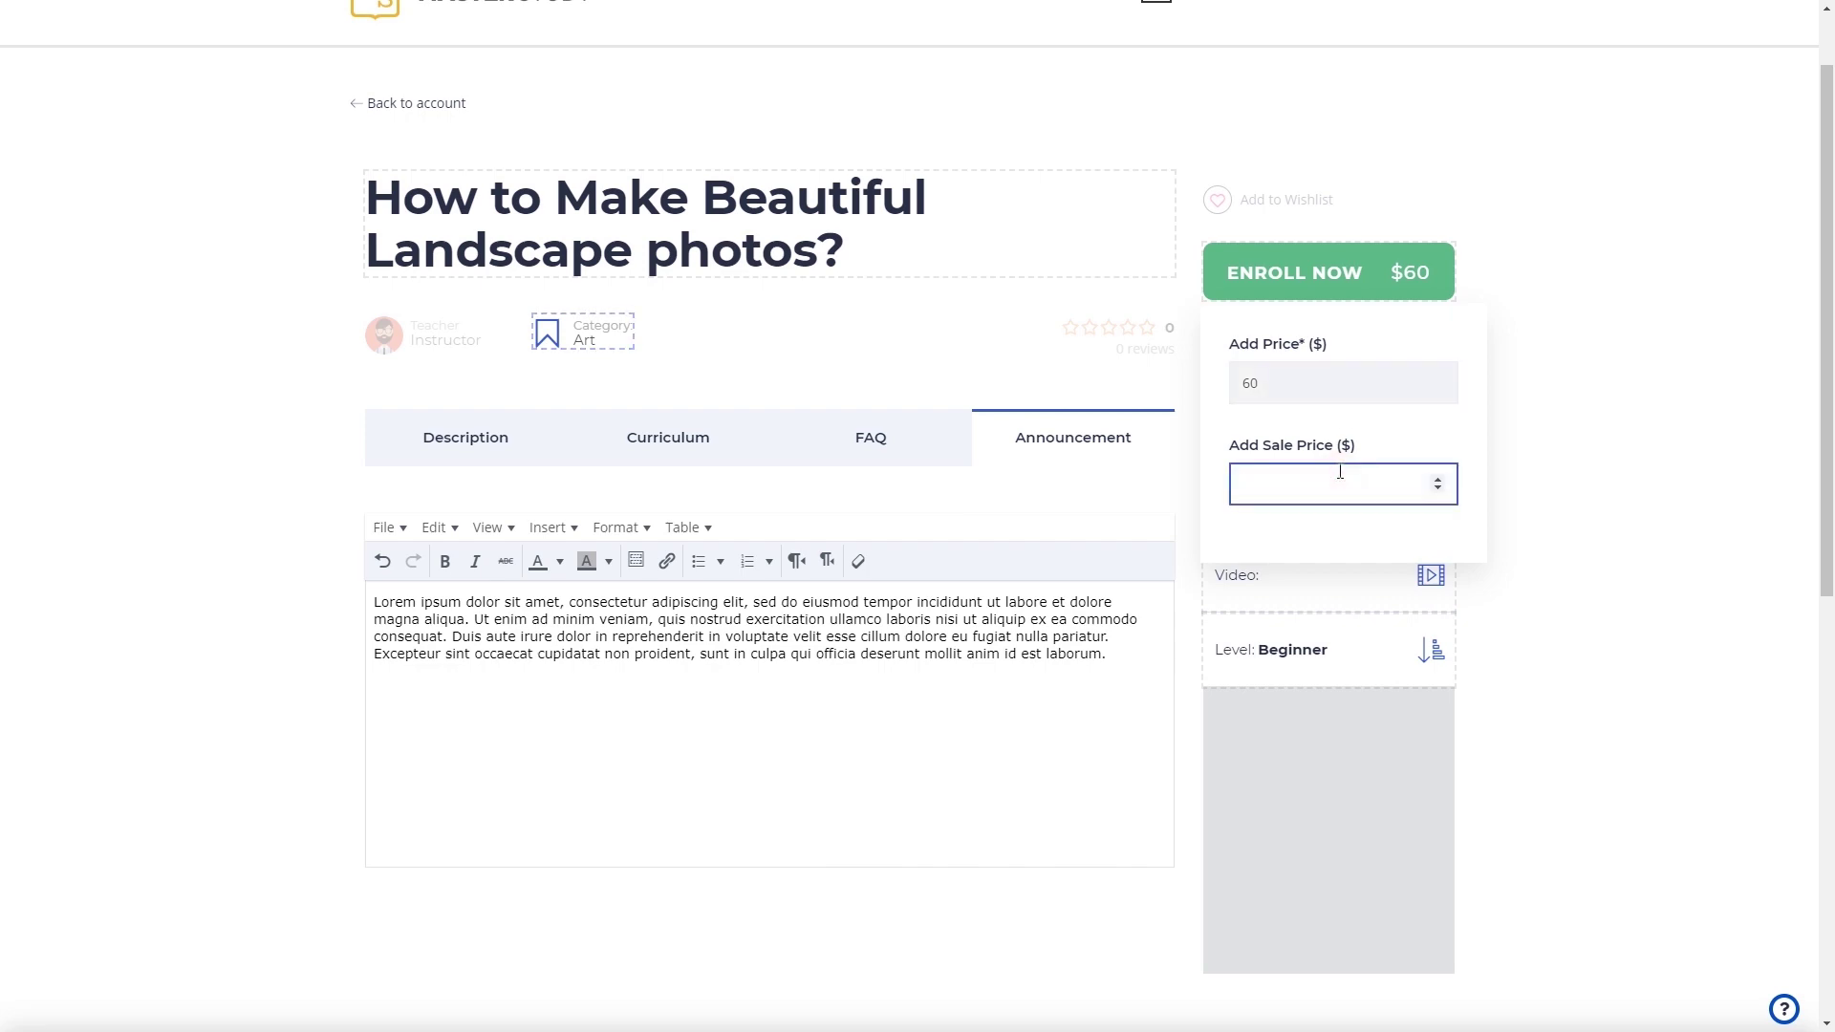
type("25")
left_click(1578, 514)
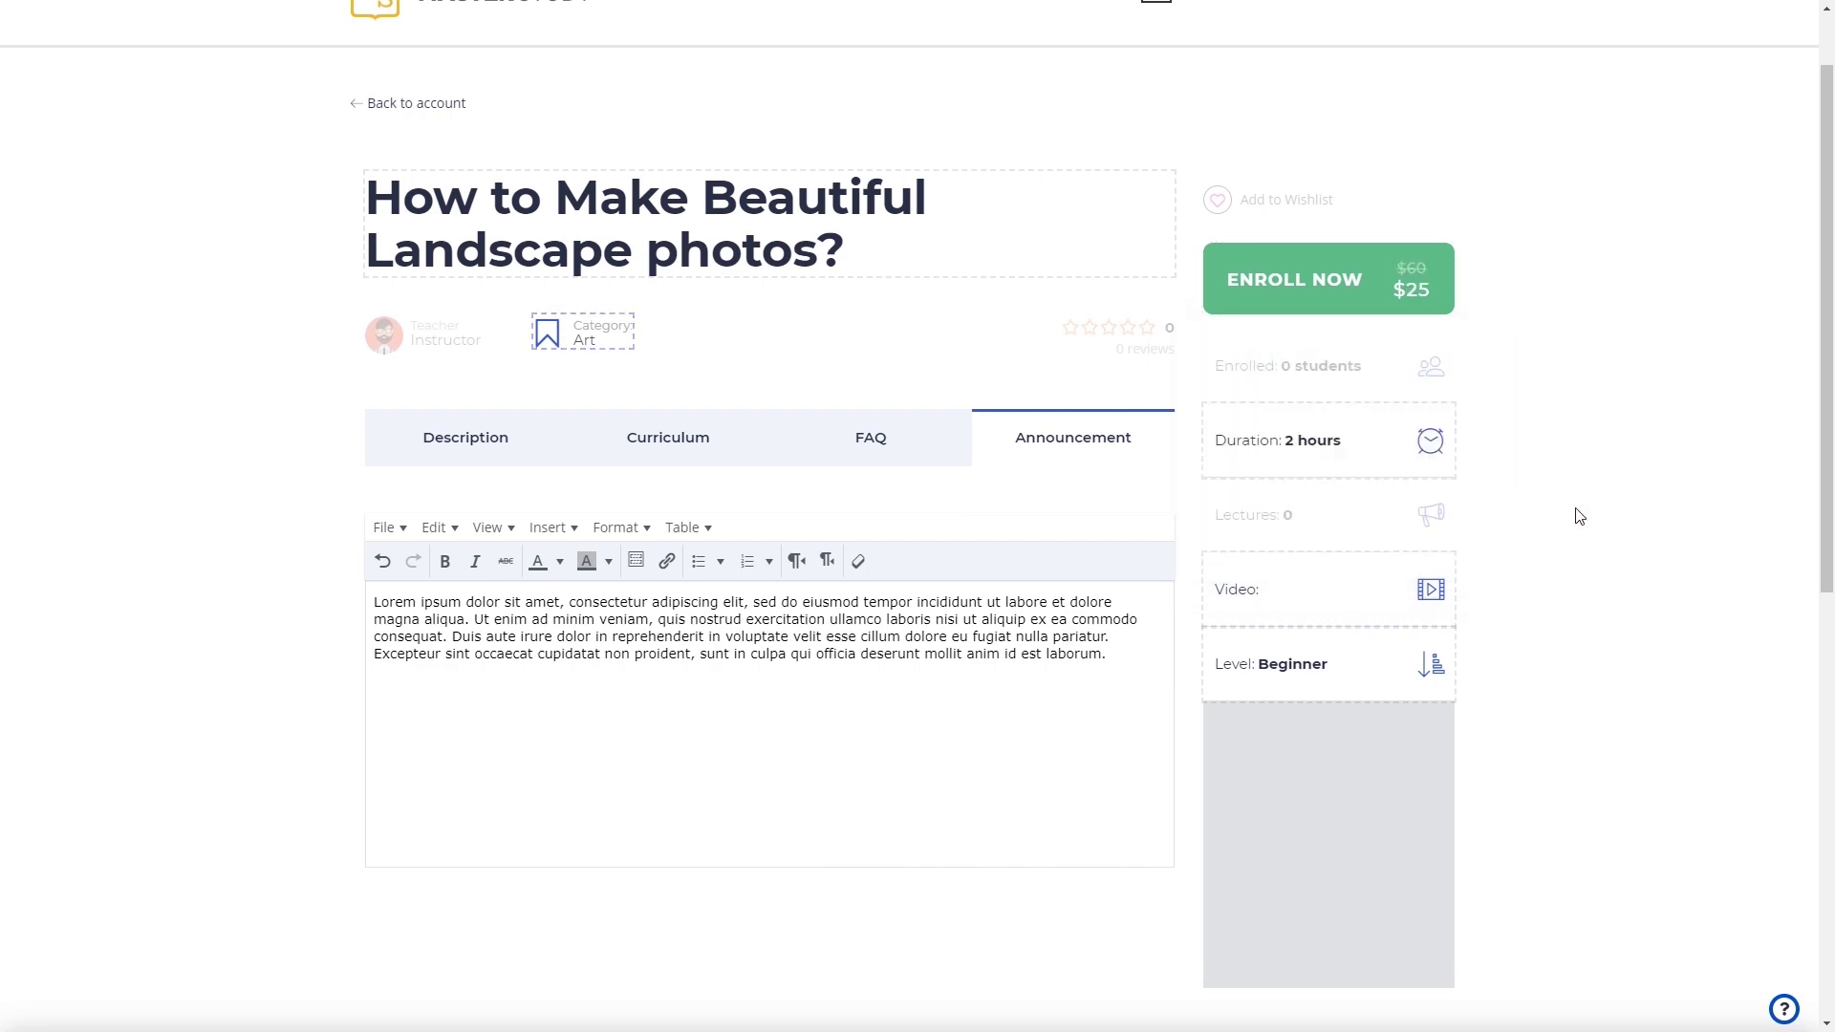
scroll(1580, 516, "down", 5)
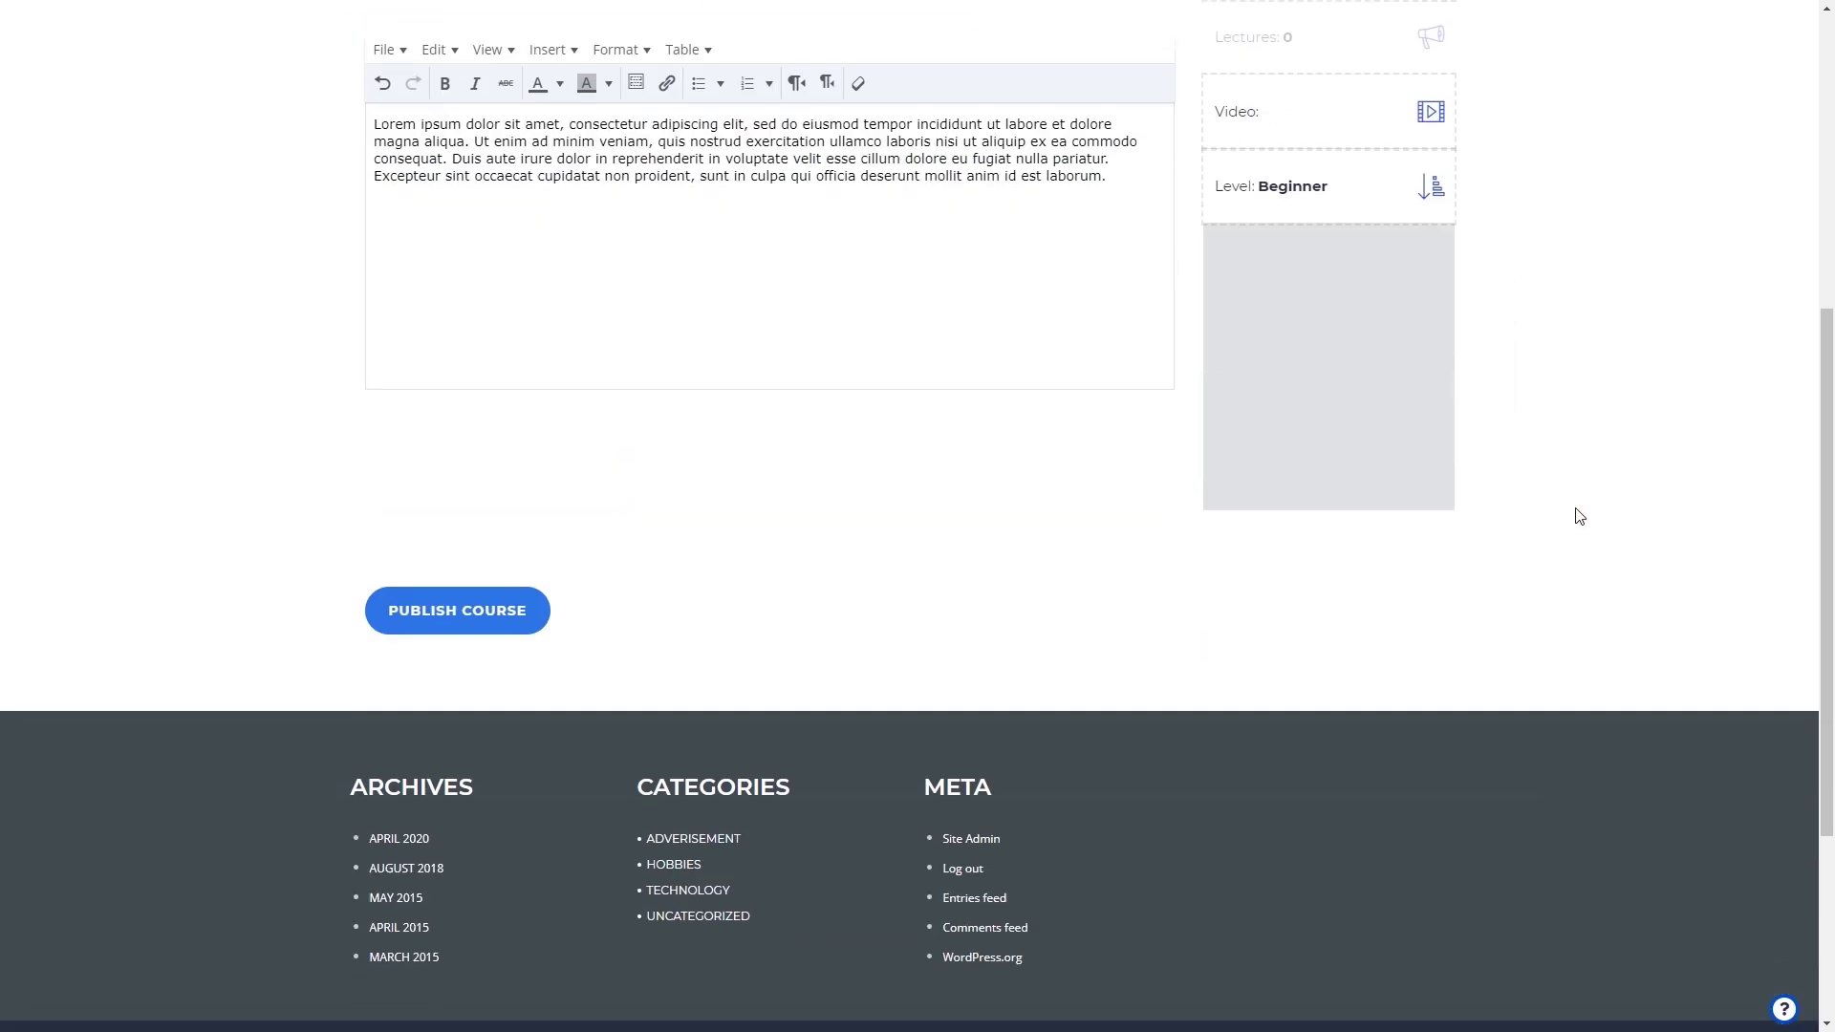
left_click(505, 615)
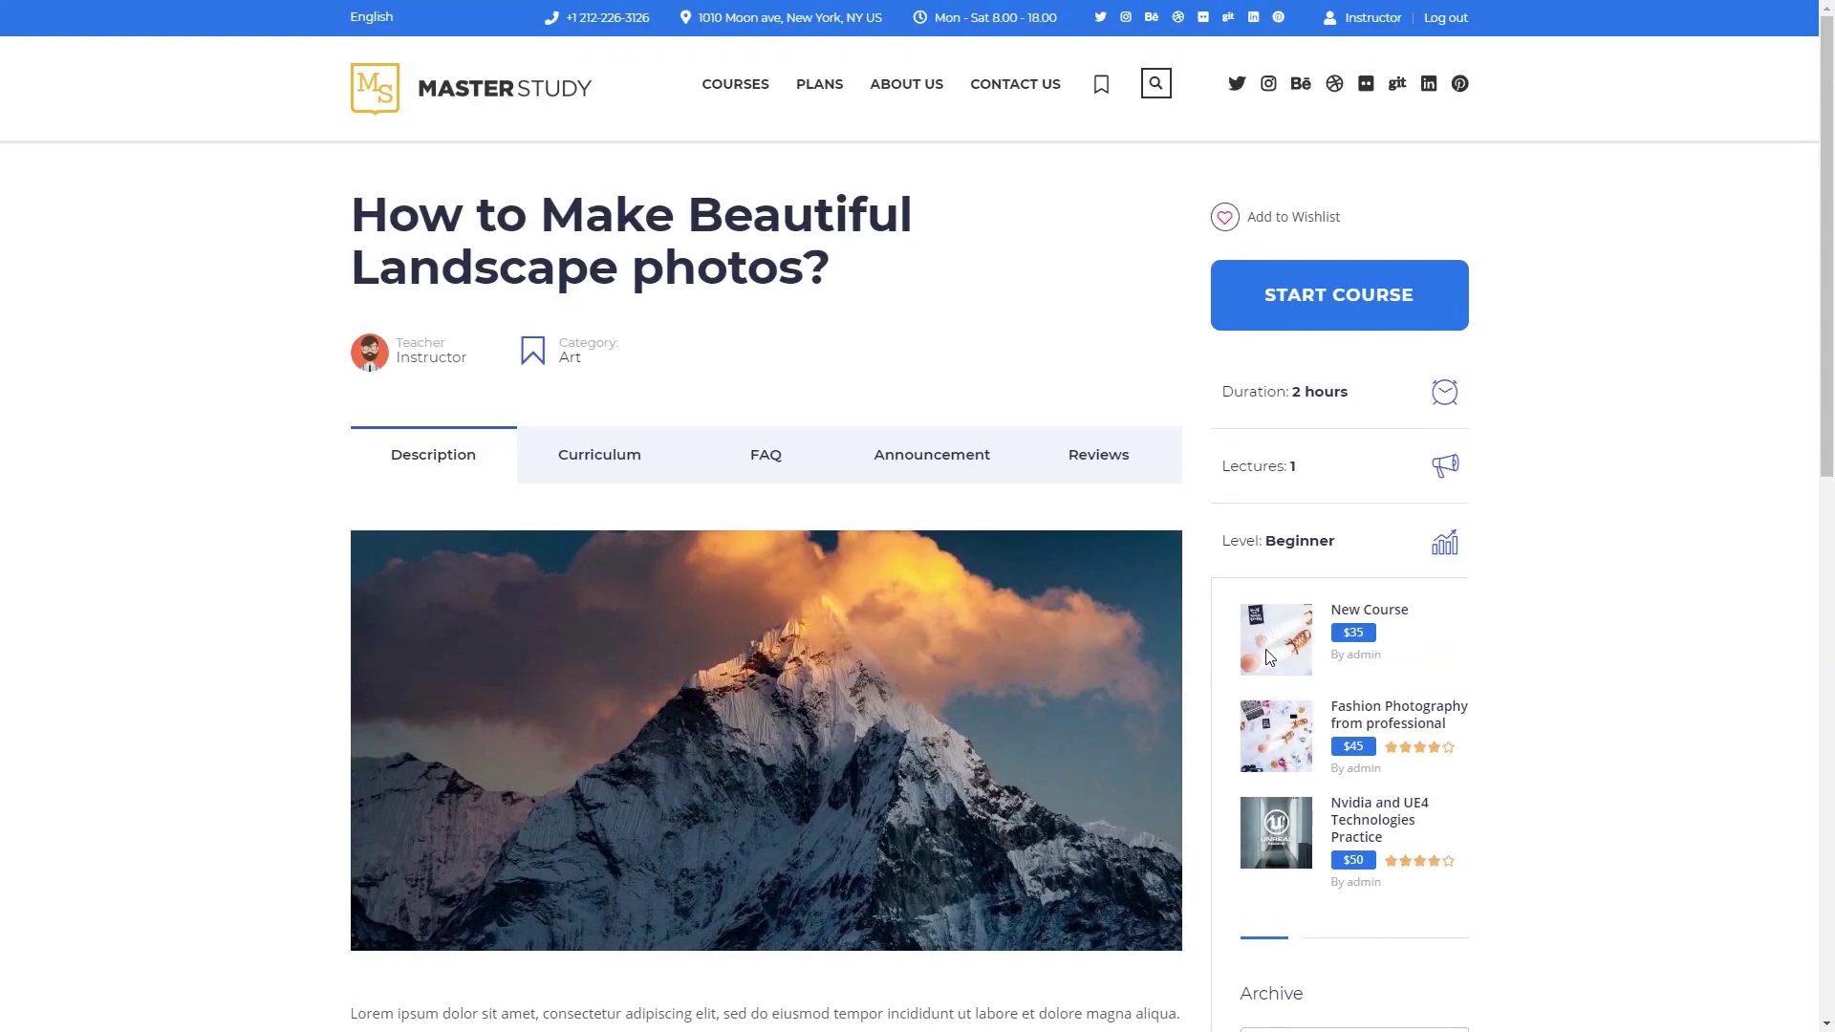
Review the published course page's description and curriculum, and expand the FAQ 1 entry.
scroll(1263, 656, "down", 5)
scroll(763, 550, "up", 4)
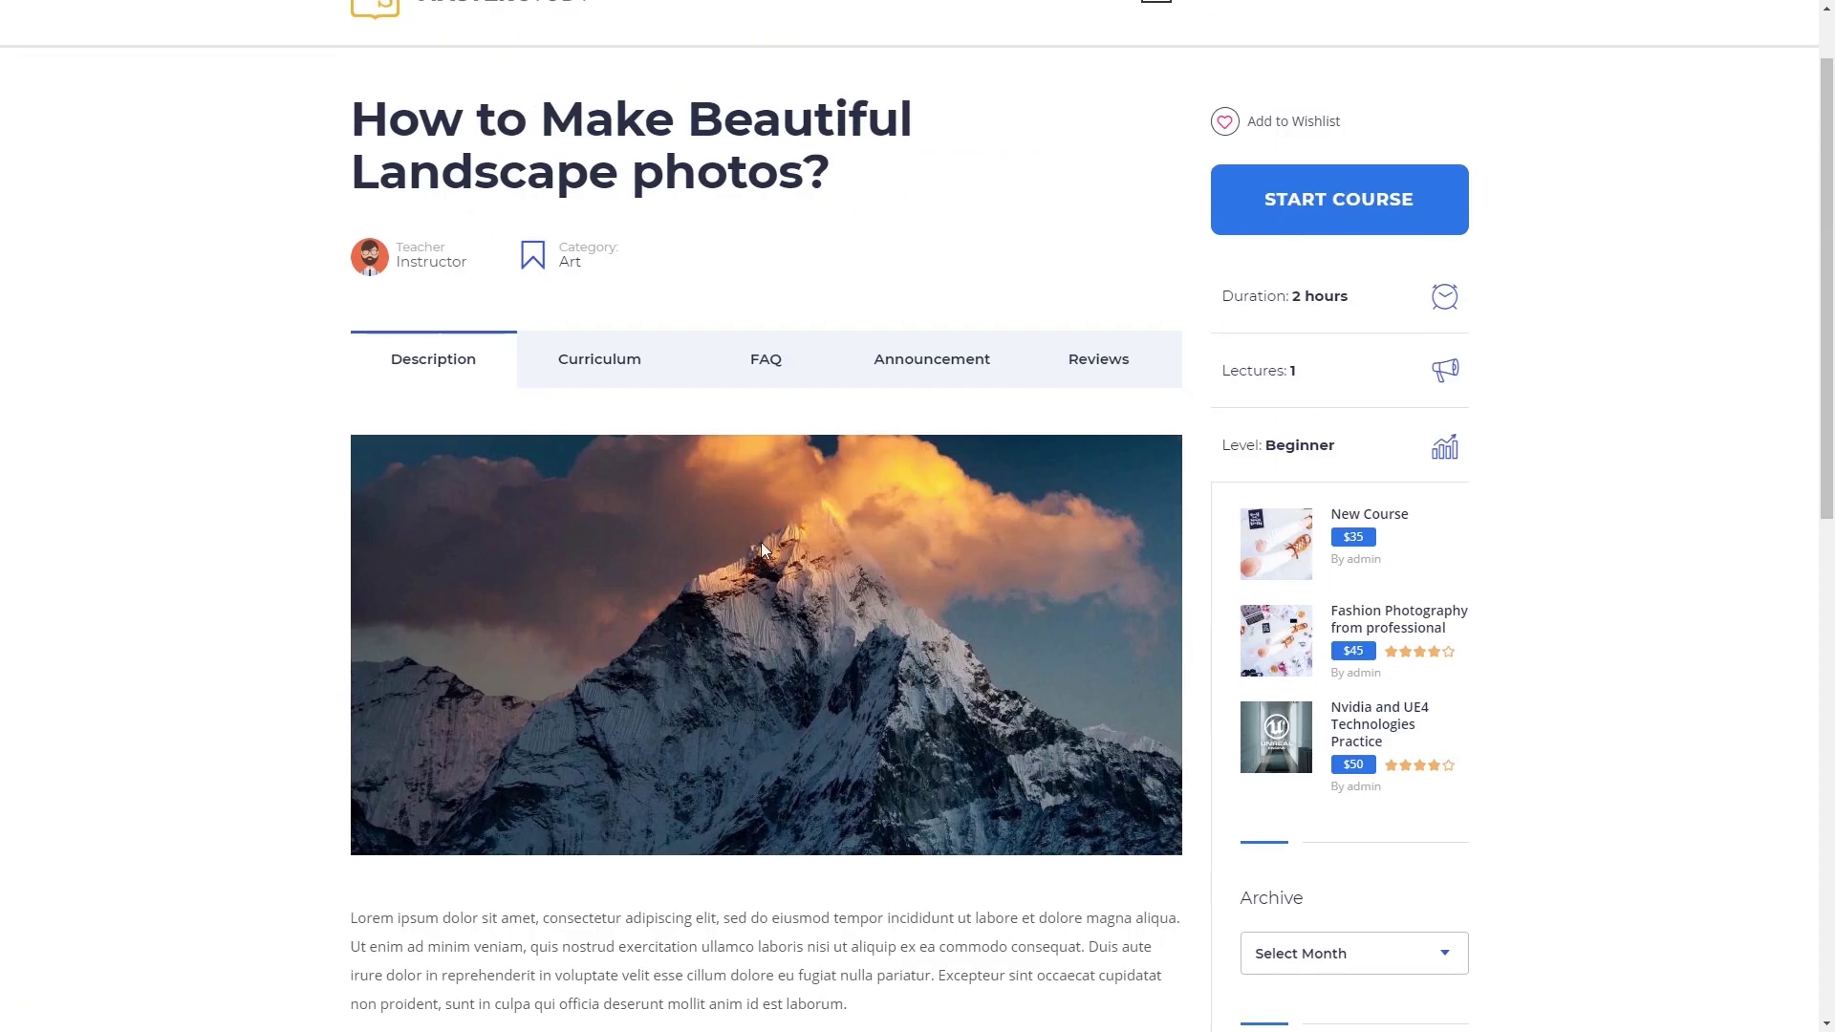
left_click(535, 371)
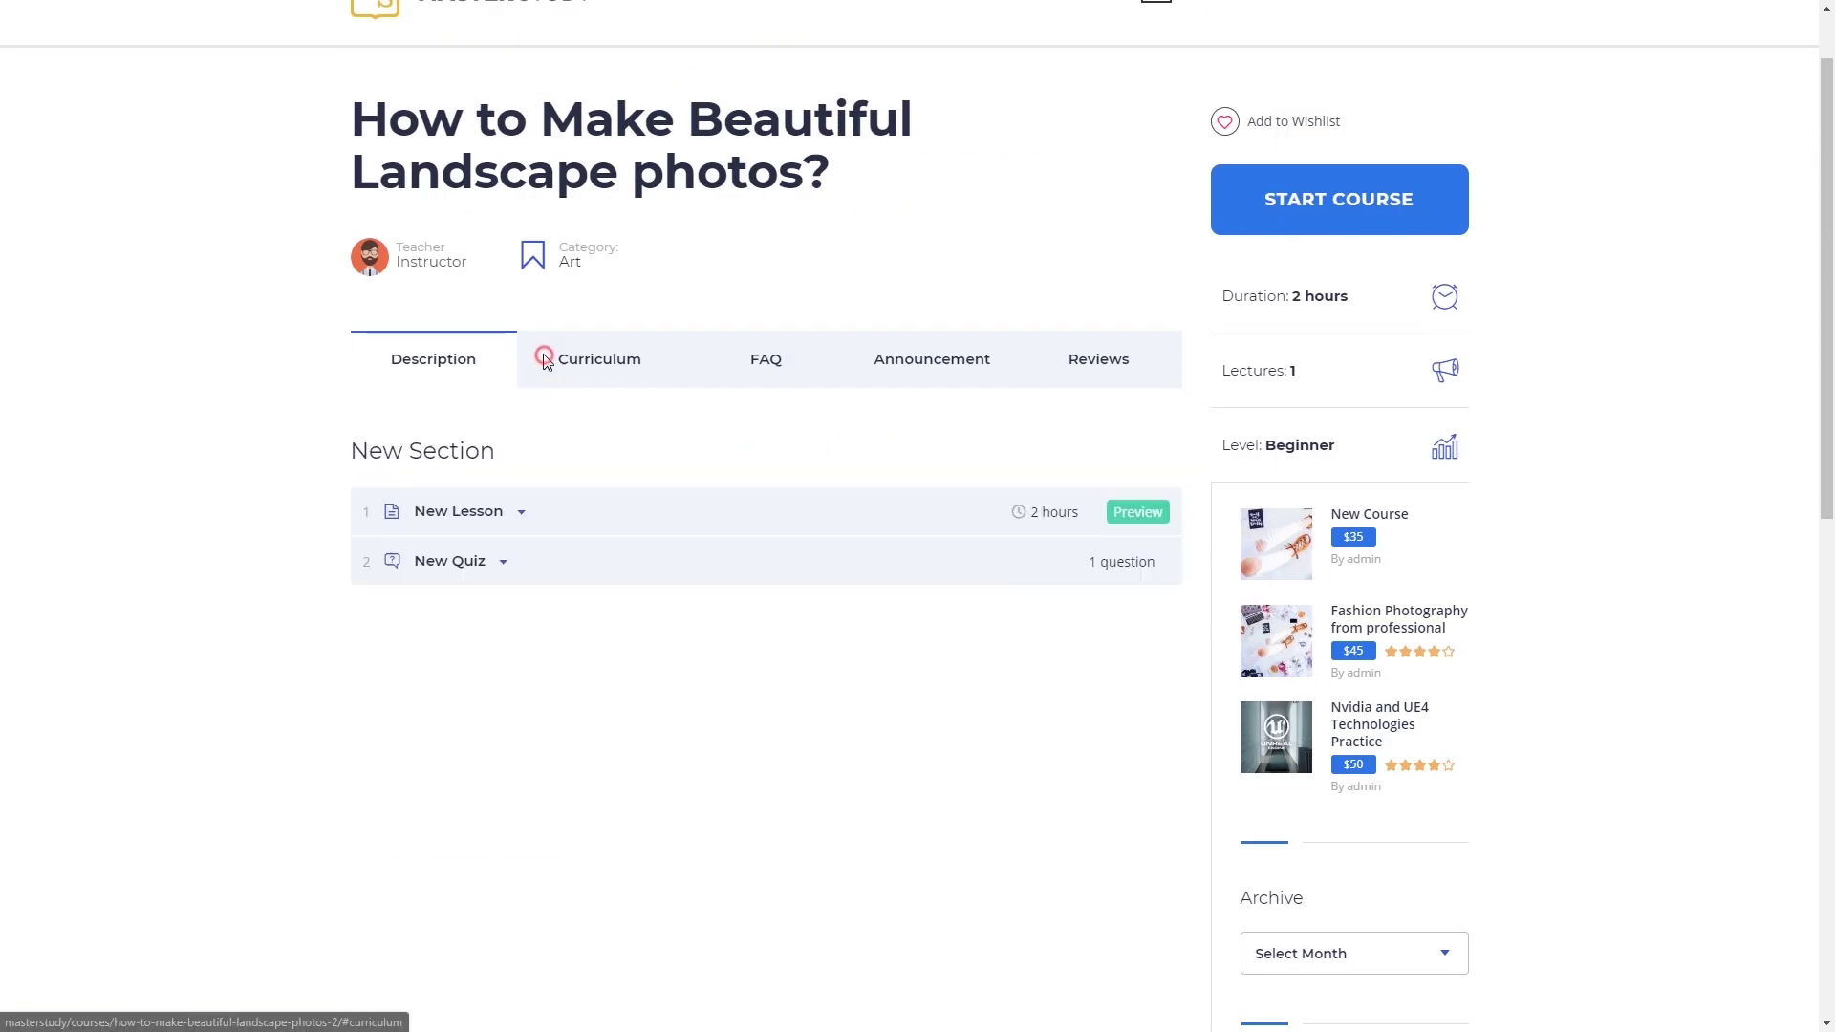
left_click(761, 376)
left_click(586, 471)
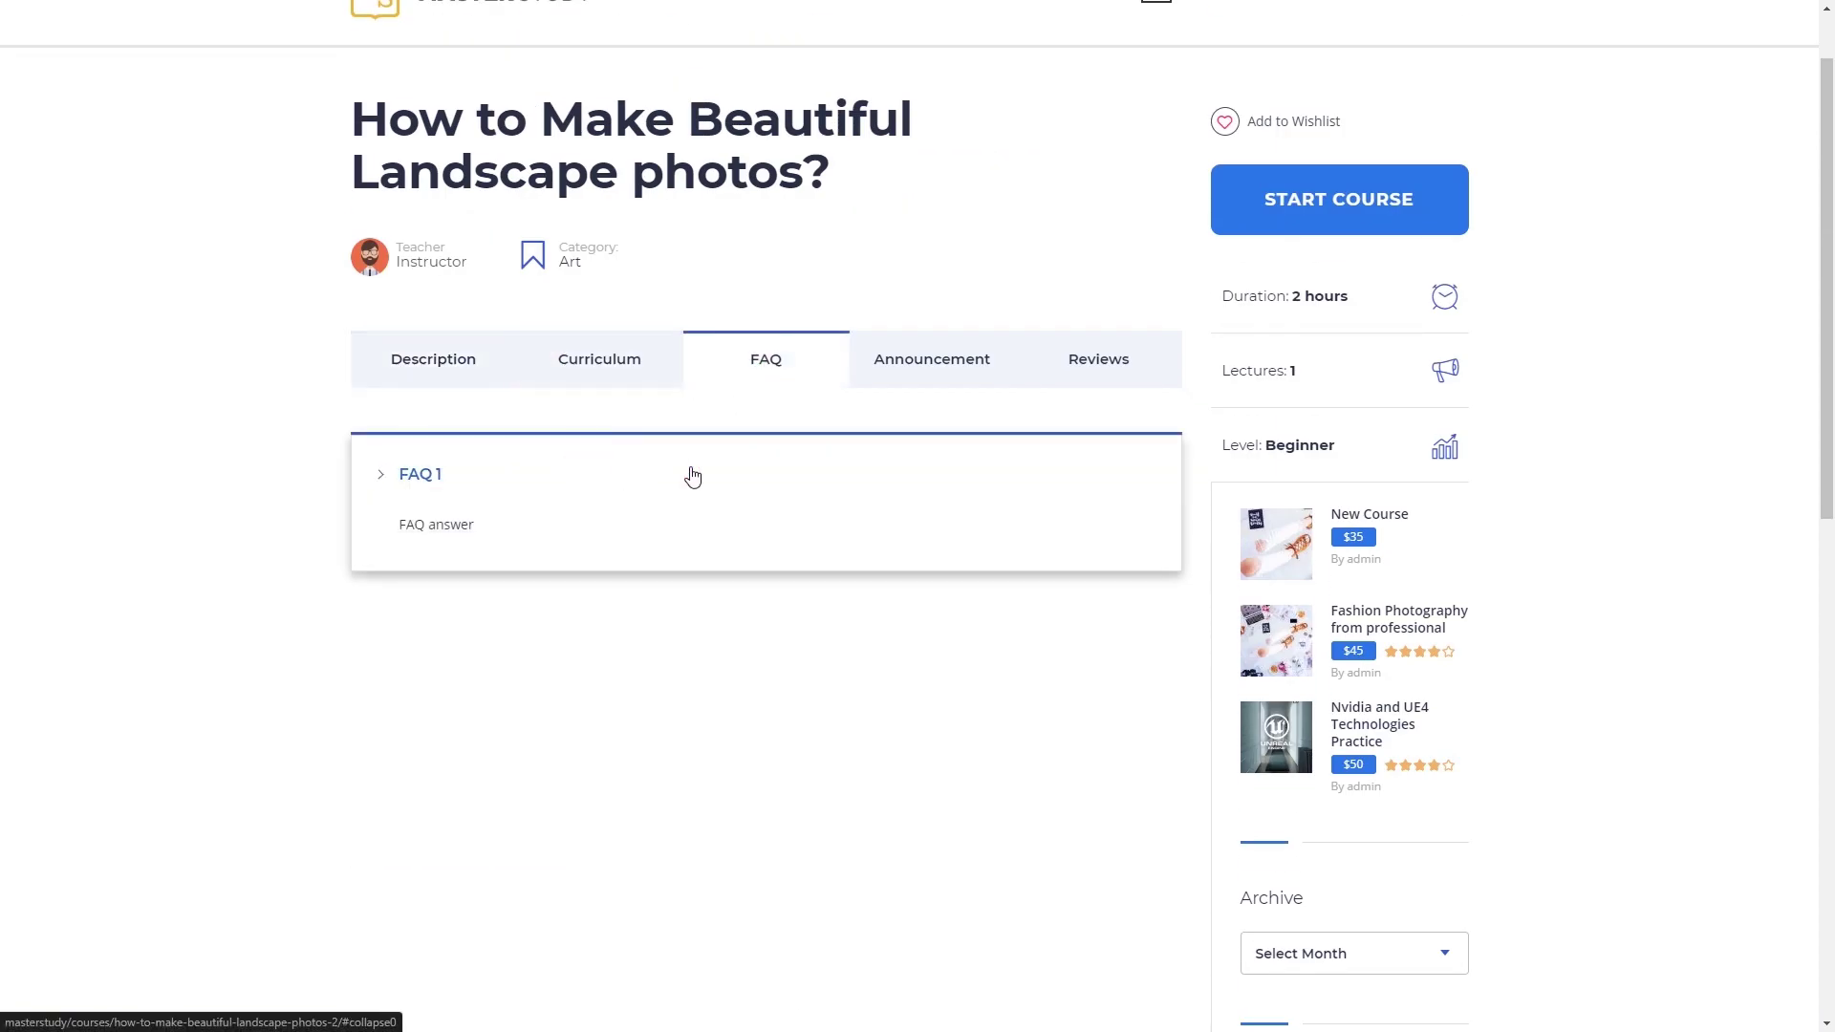
Review the announcement, reviews and description sections of the published landscape photos course page.
left_click(935, 377)
left_click(1071, 375)
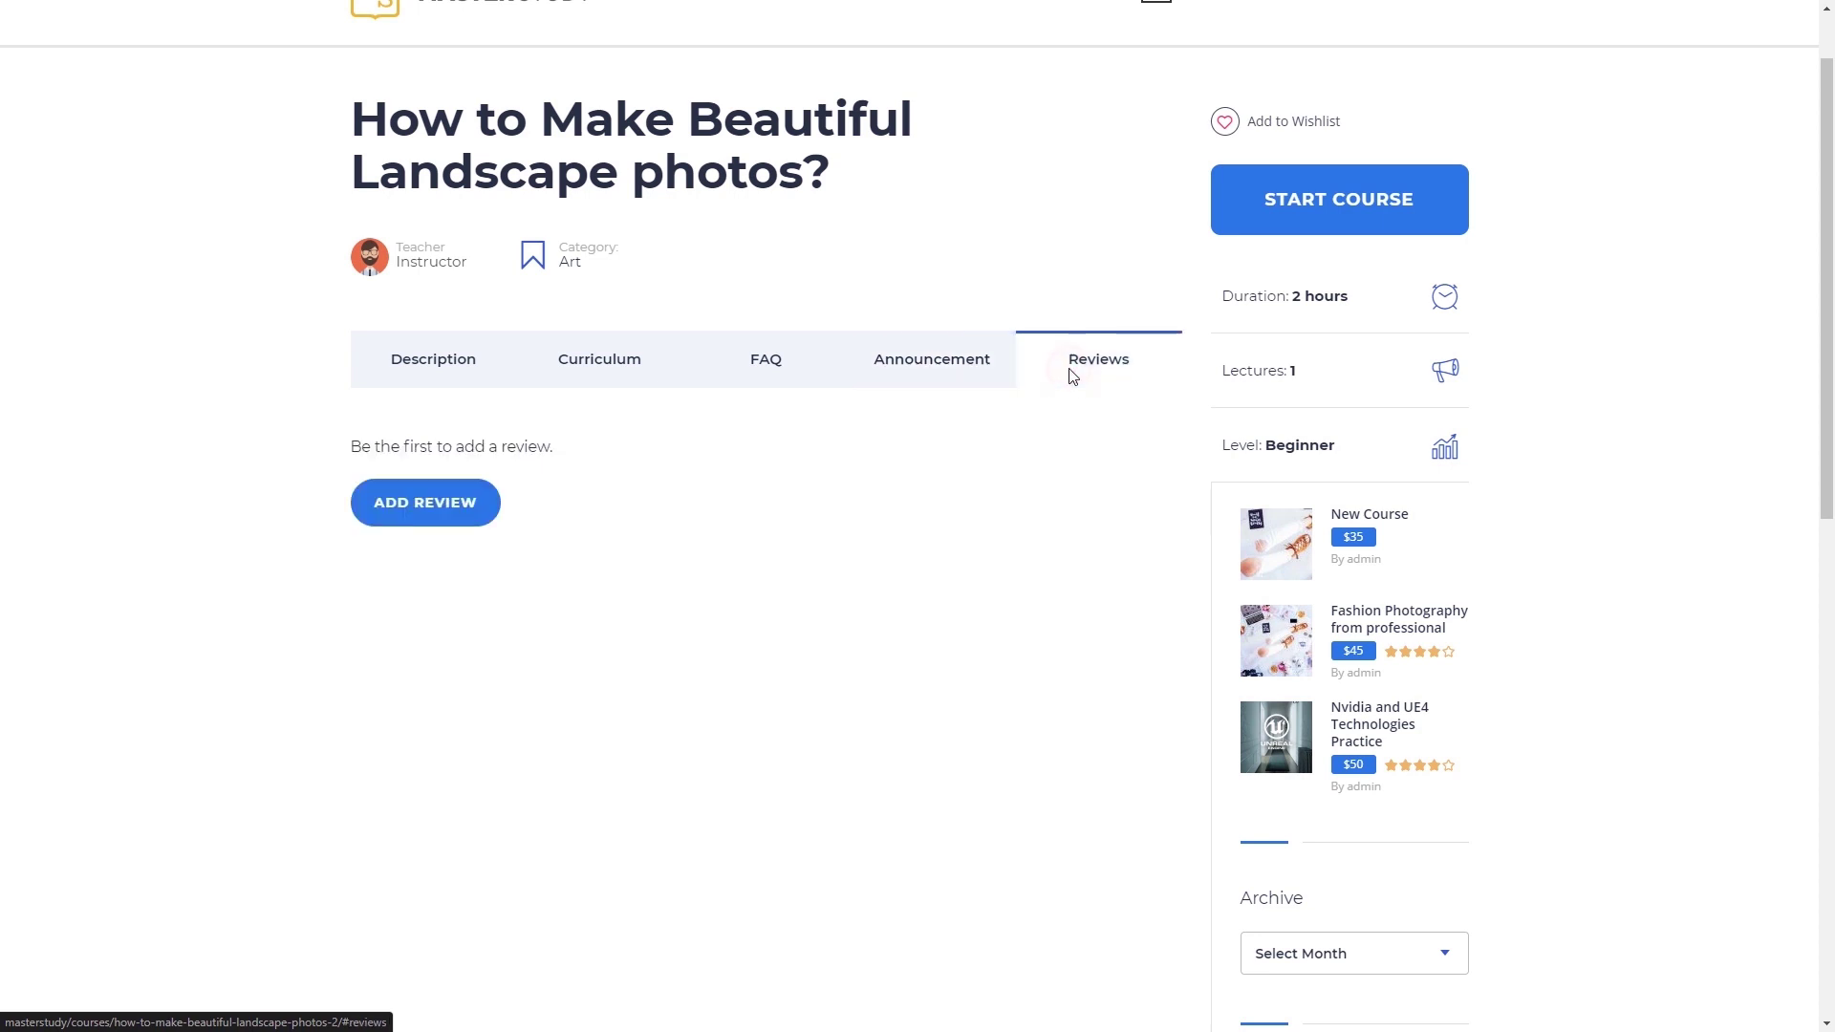
left_click(412, 355)
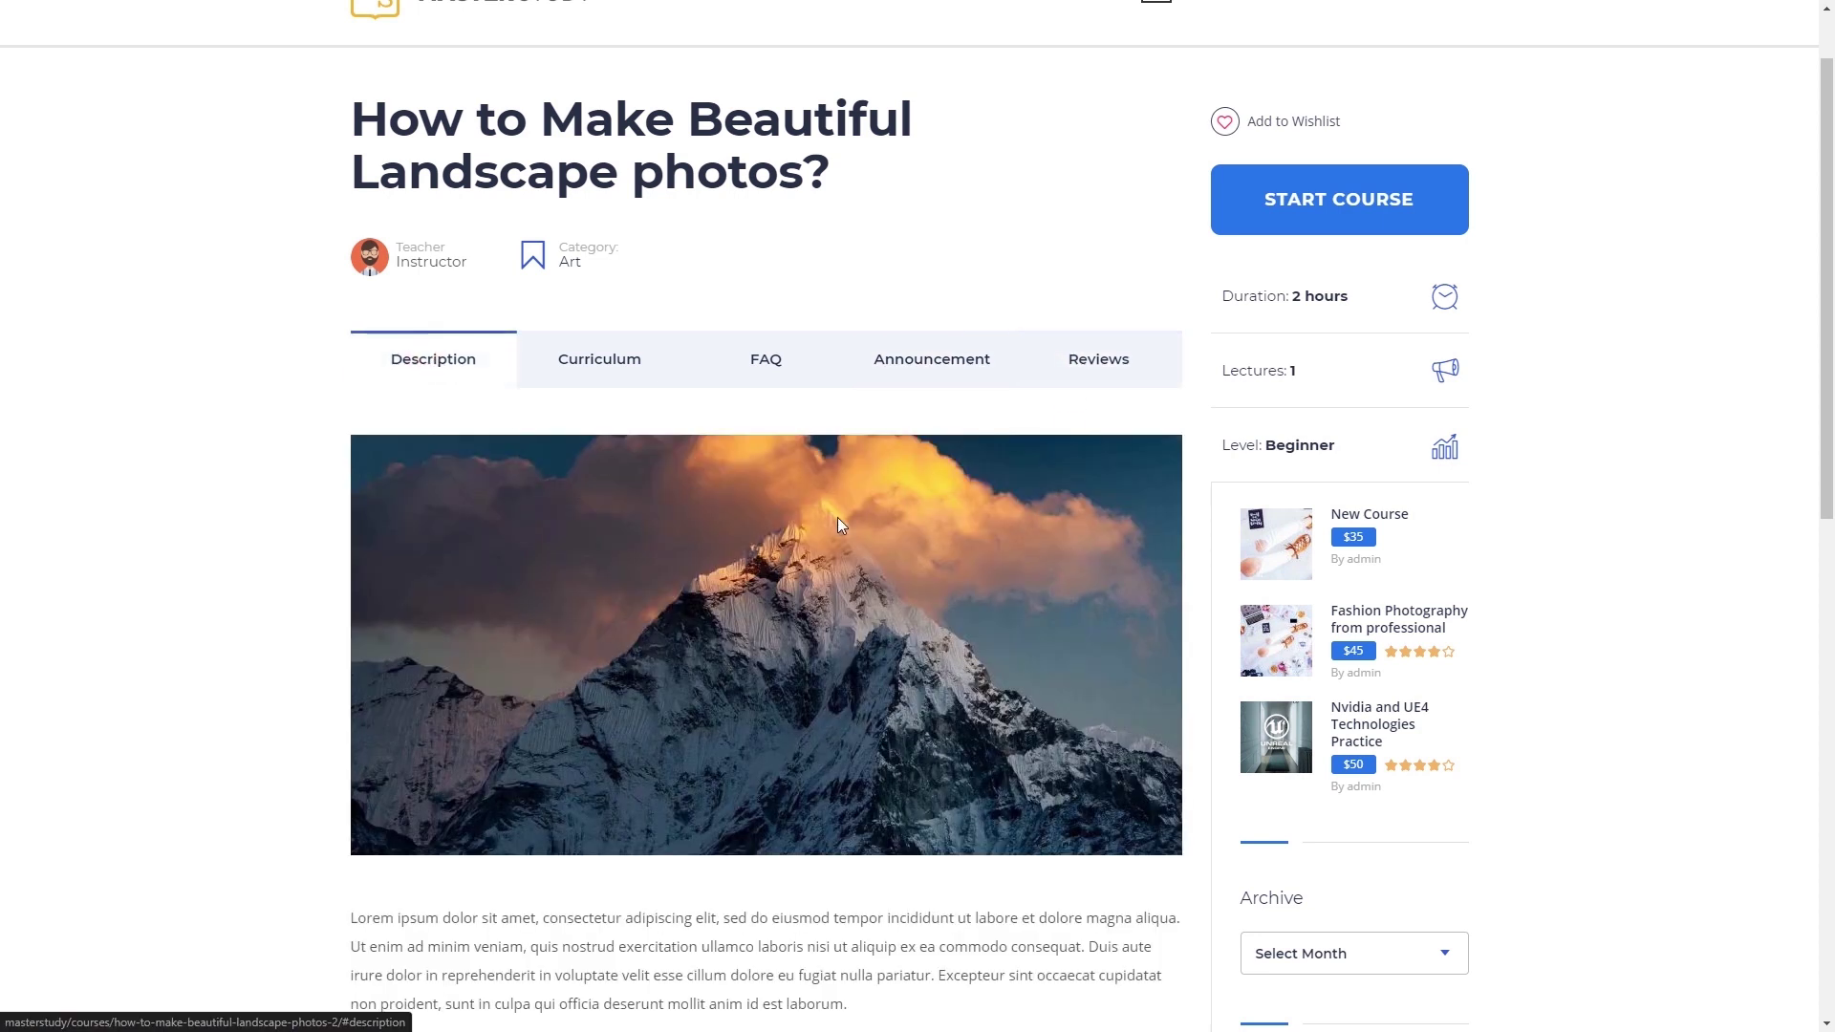
left_click(921, 365)
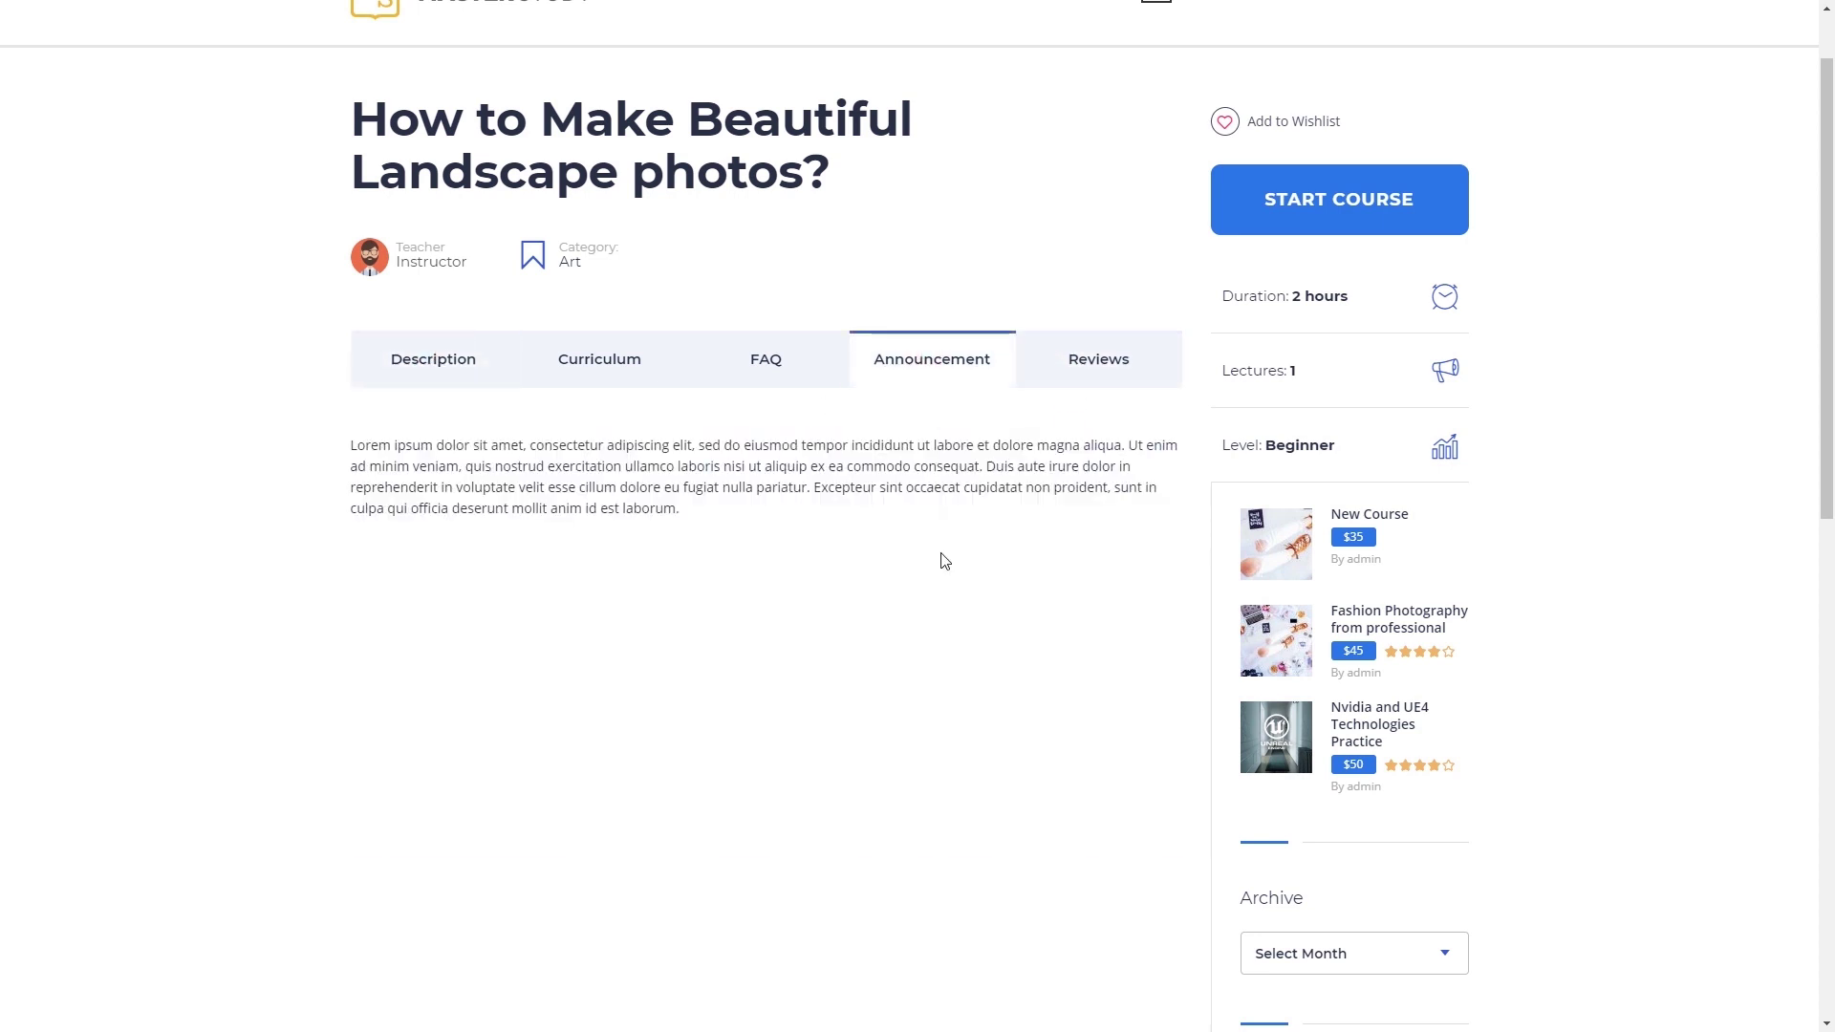
left_click(455, 376)
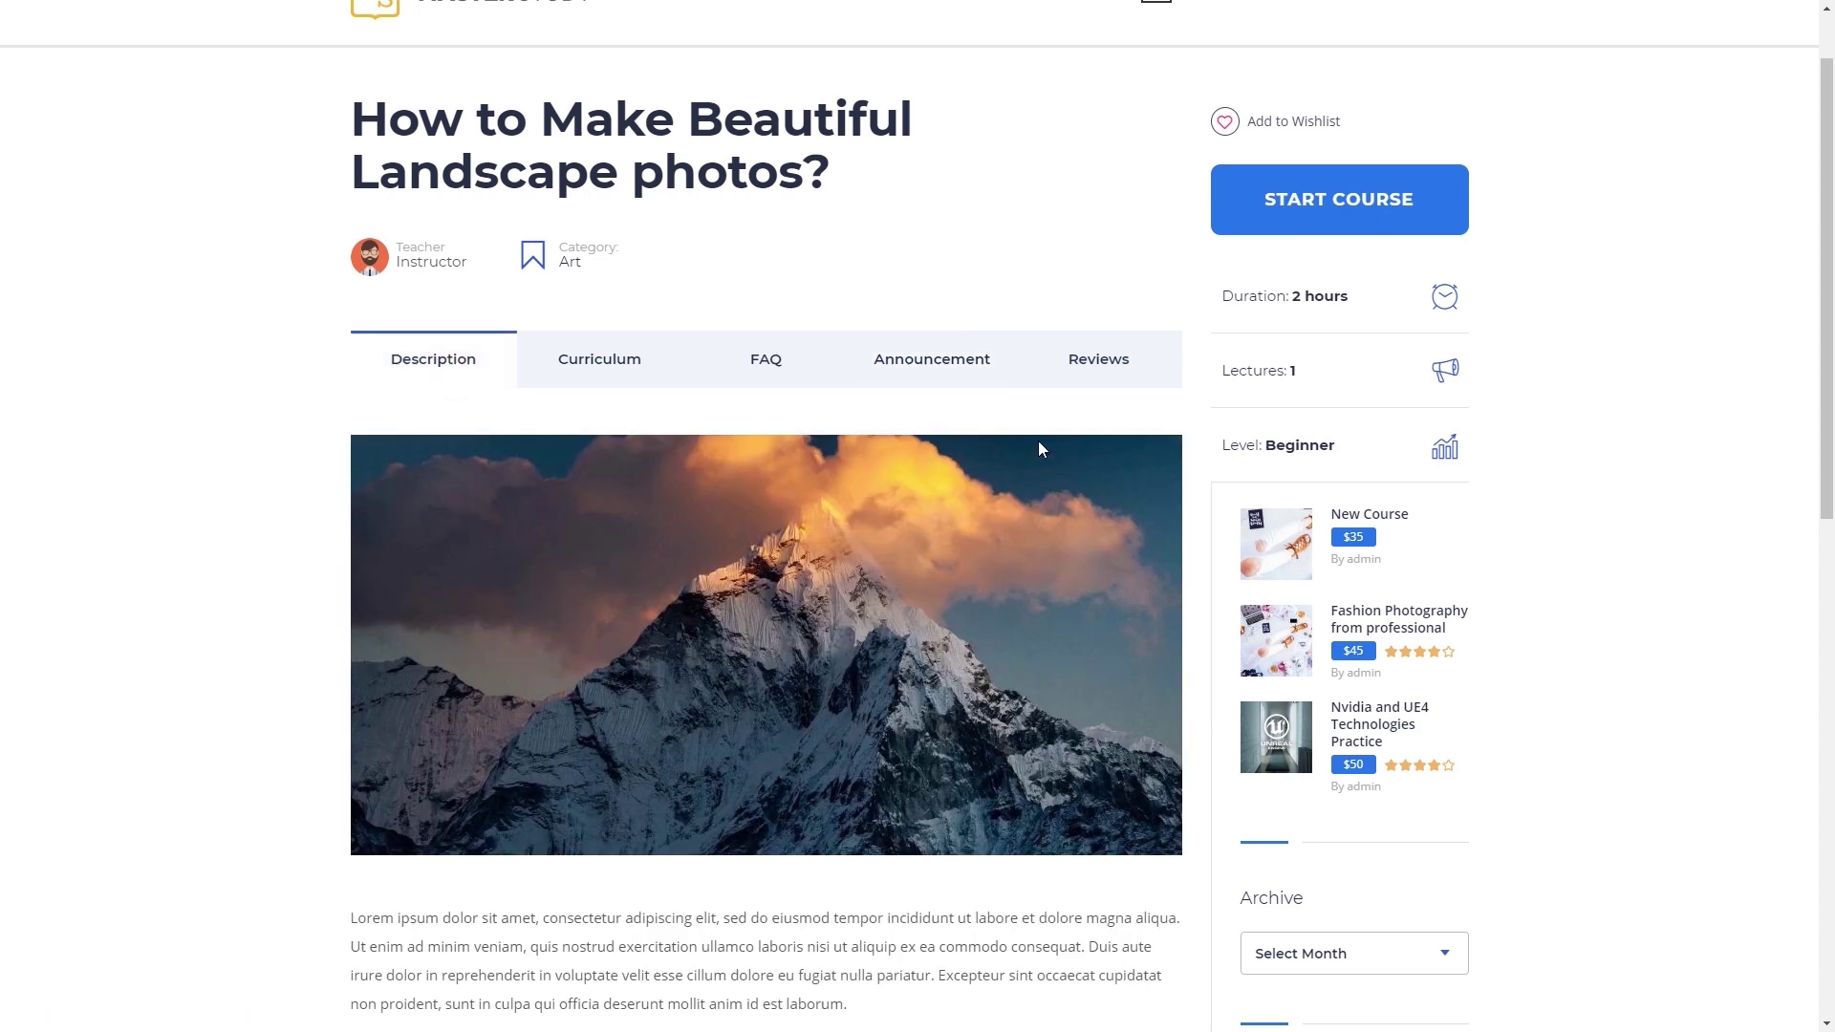
scroll(1039, 442, "up", 1)
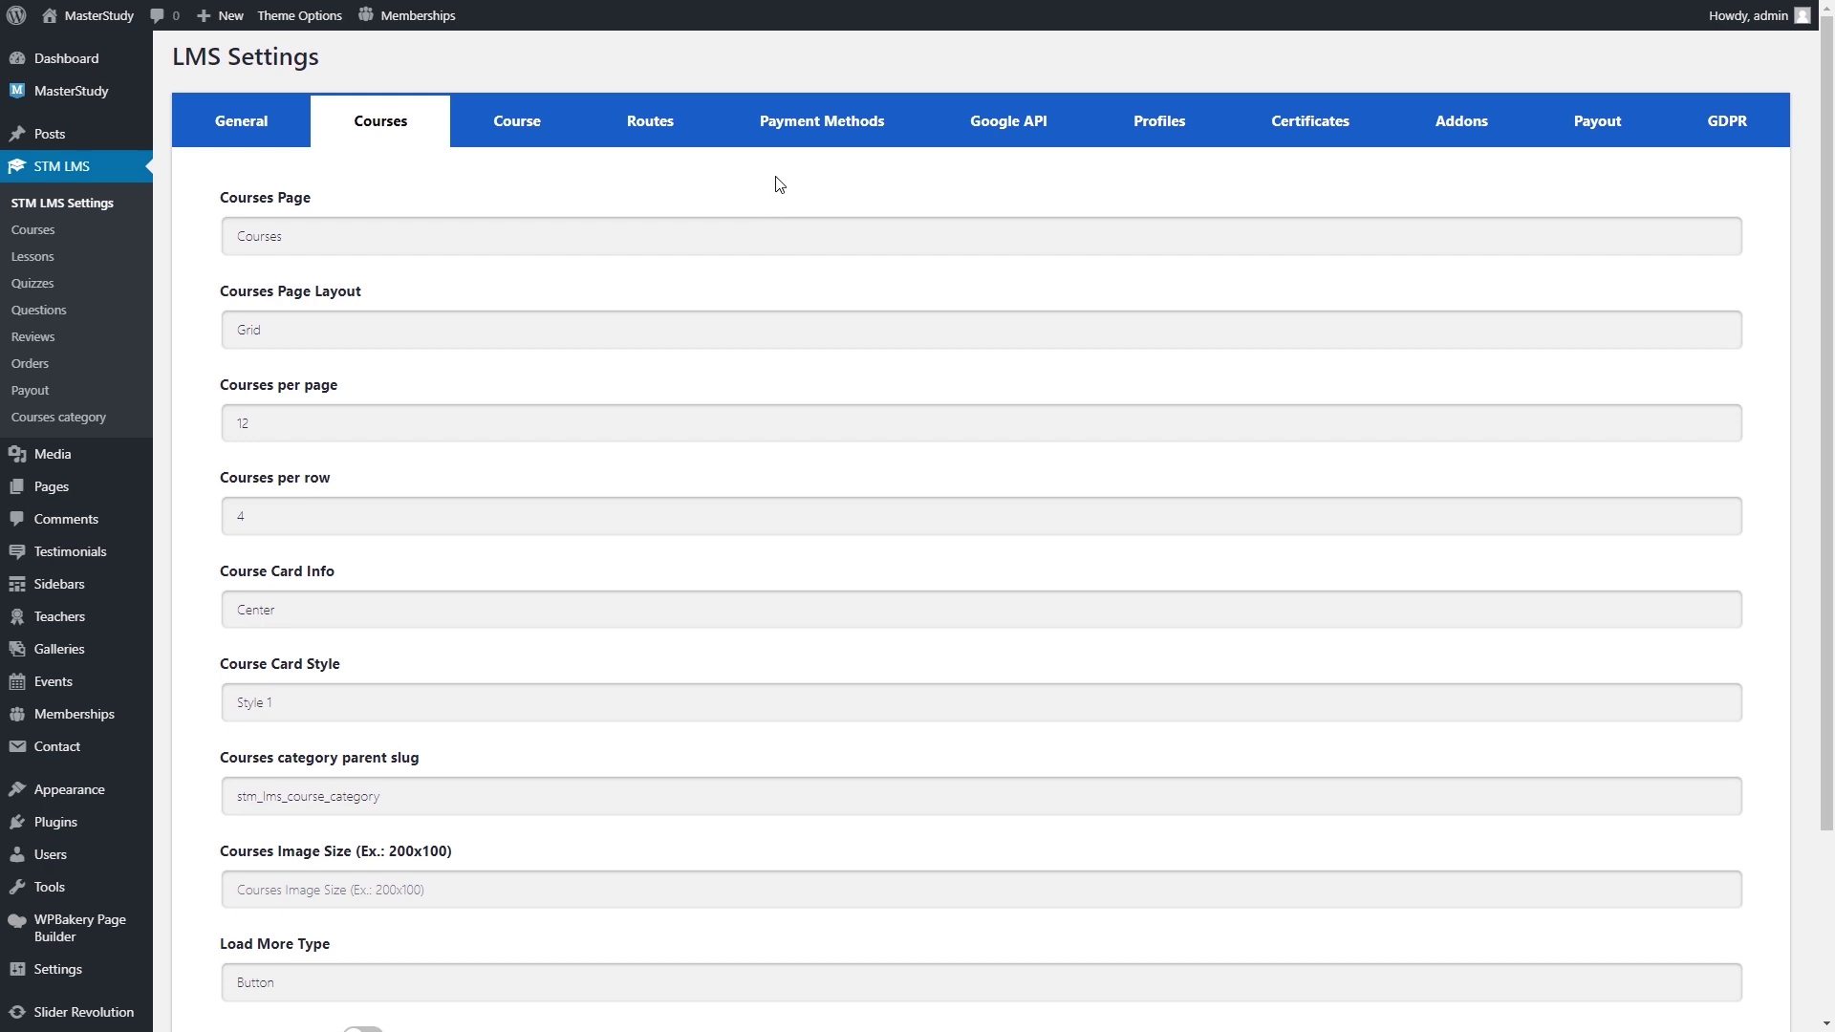
In the LMS Courses settings, select Courses as the courses page and set courses per page to 9.
left_click(774, 238)
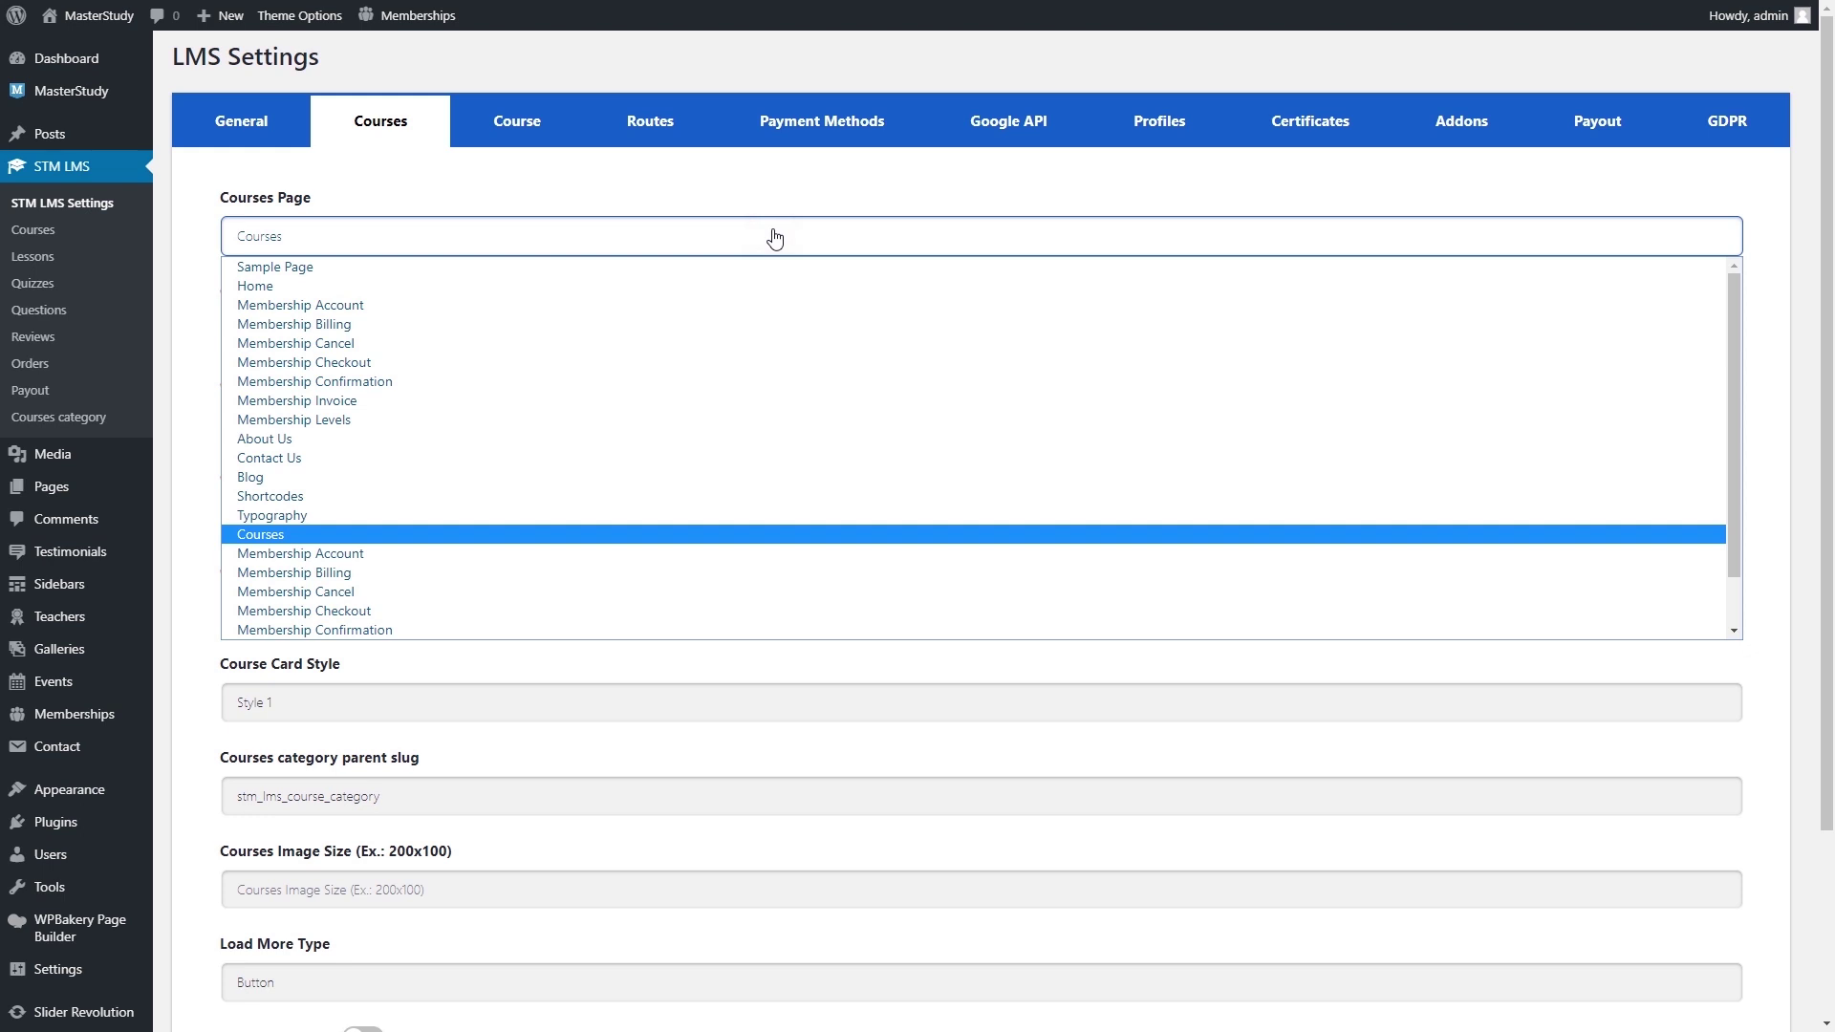
left_click(569, 528)
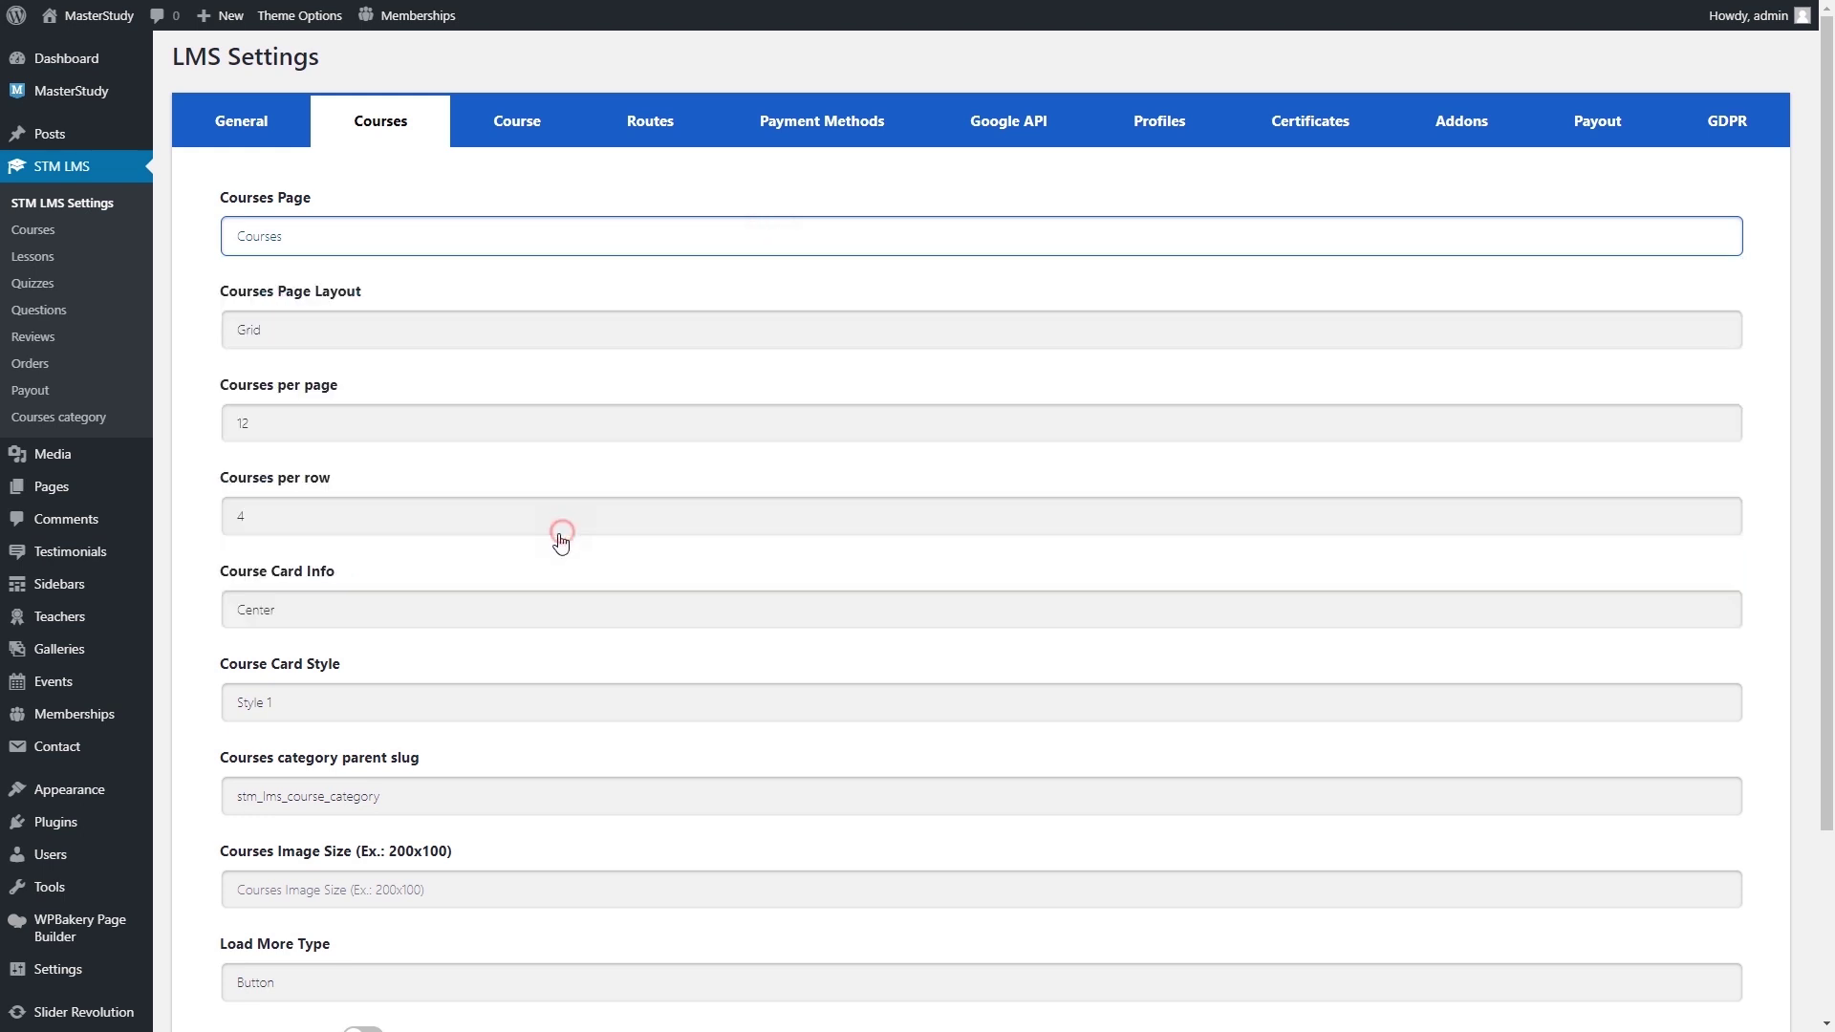
left_click(560, 430)
key("BackSpace")
key("BackSpace")
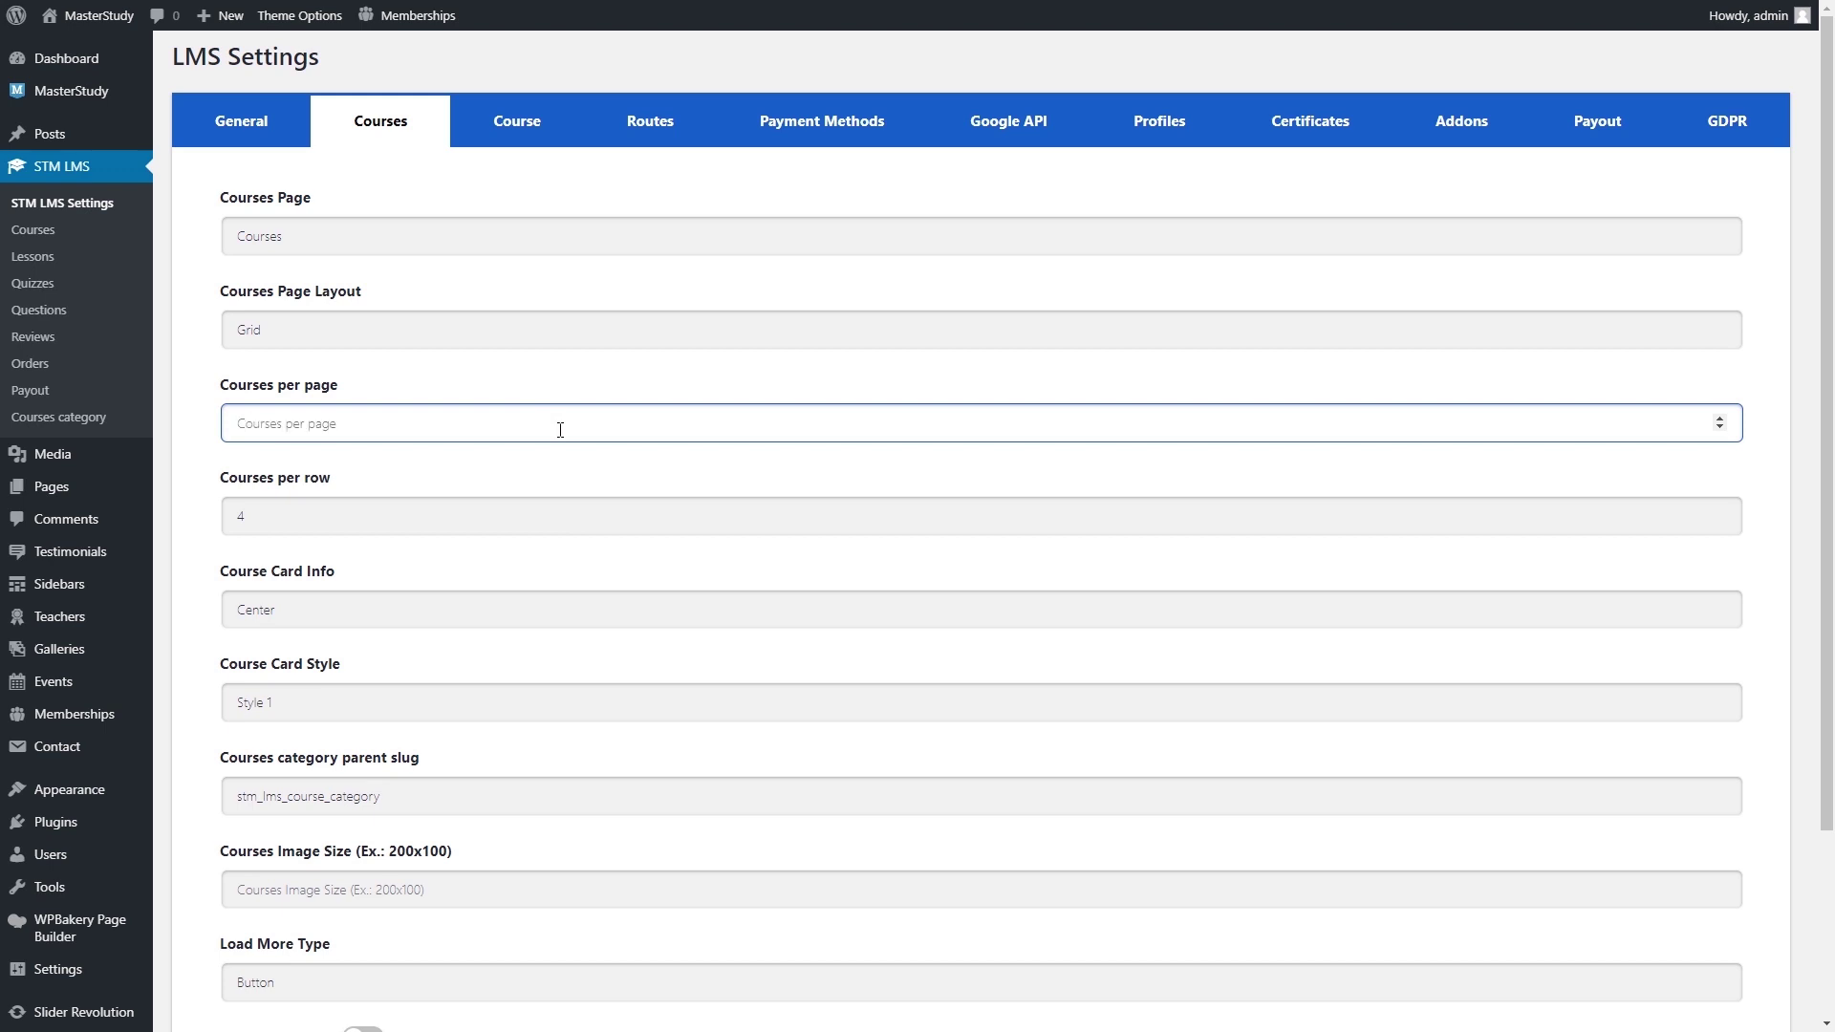
type("9")
Set courses per row to 3 and look through the course grid on the Courses page.
left_click(578, 516)
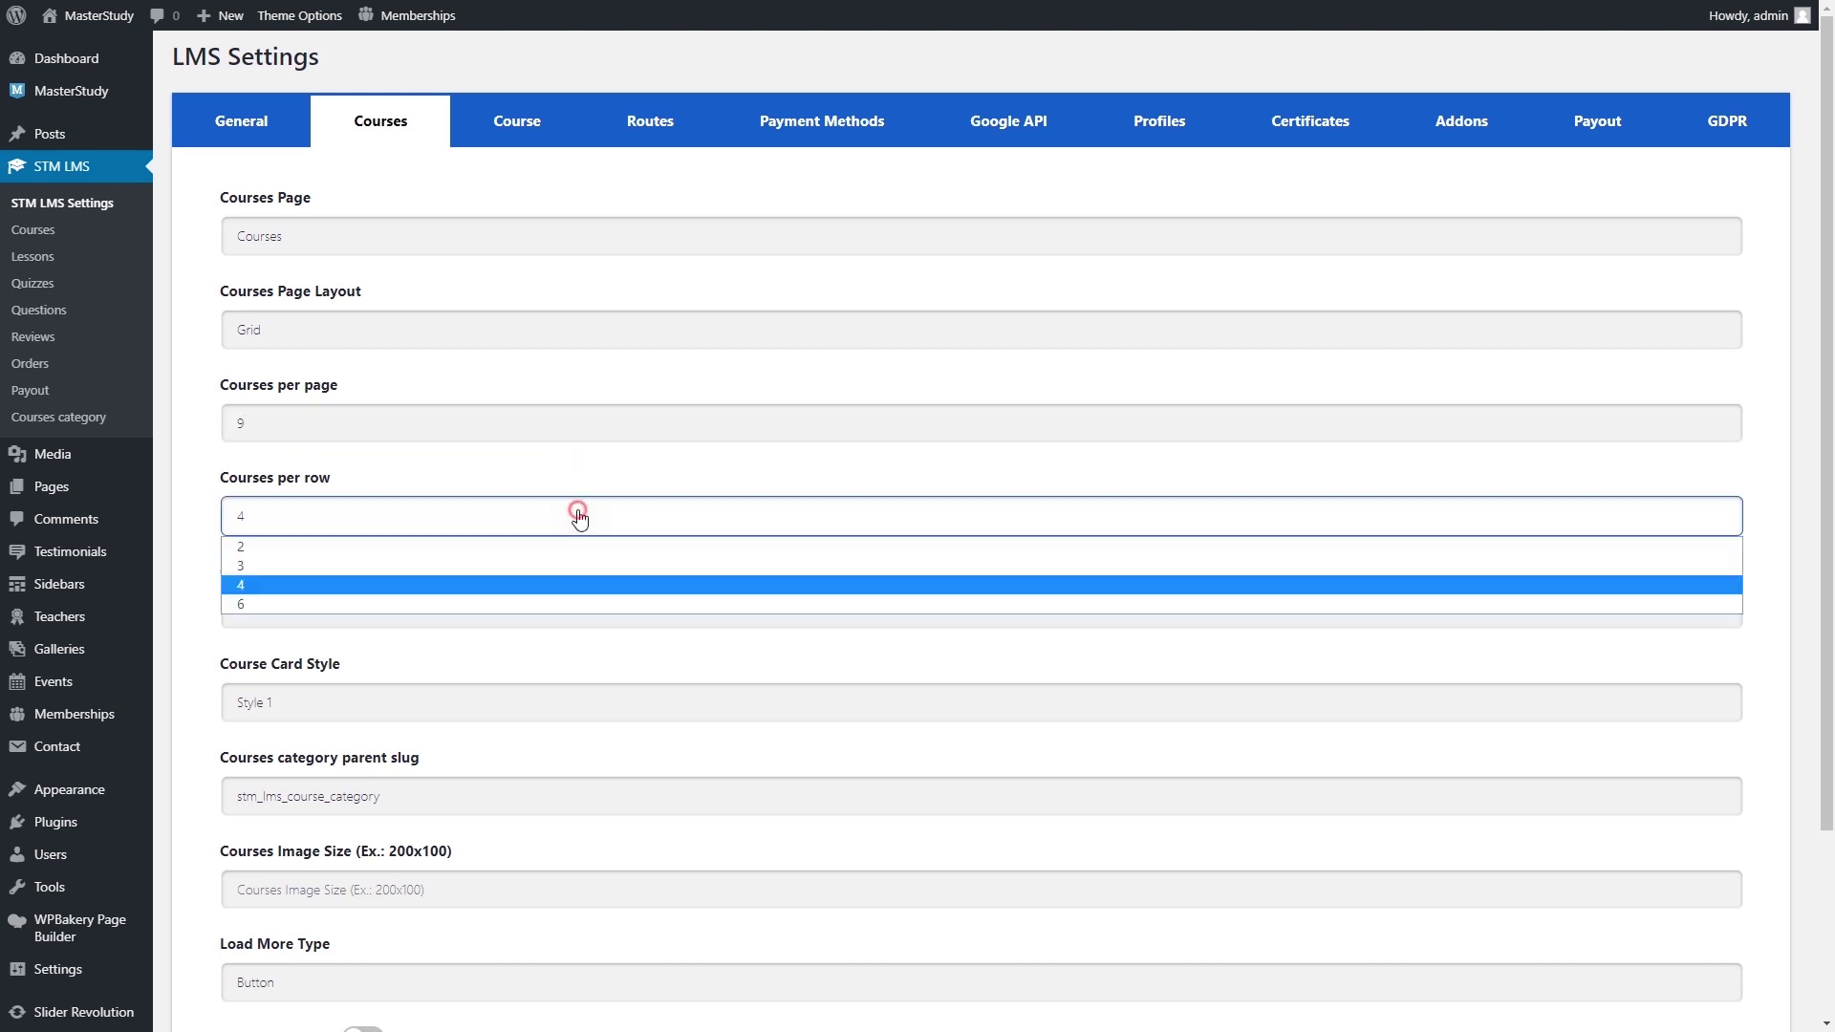
left_click(537, 566)
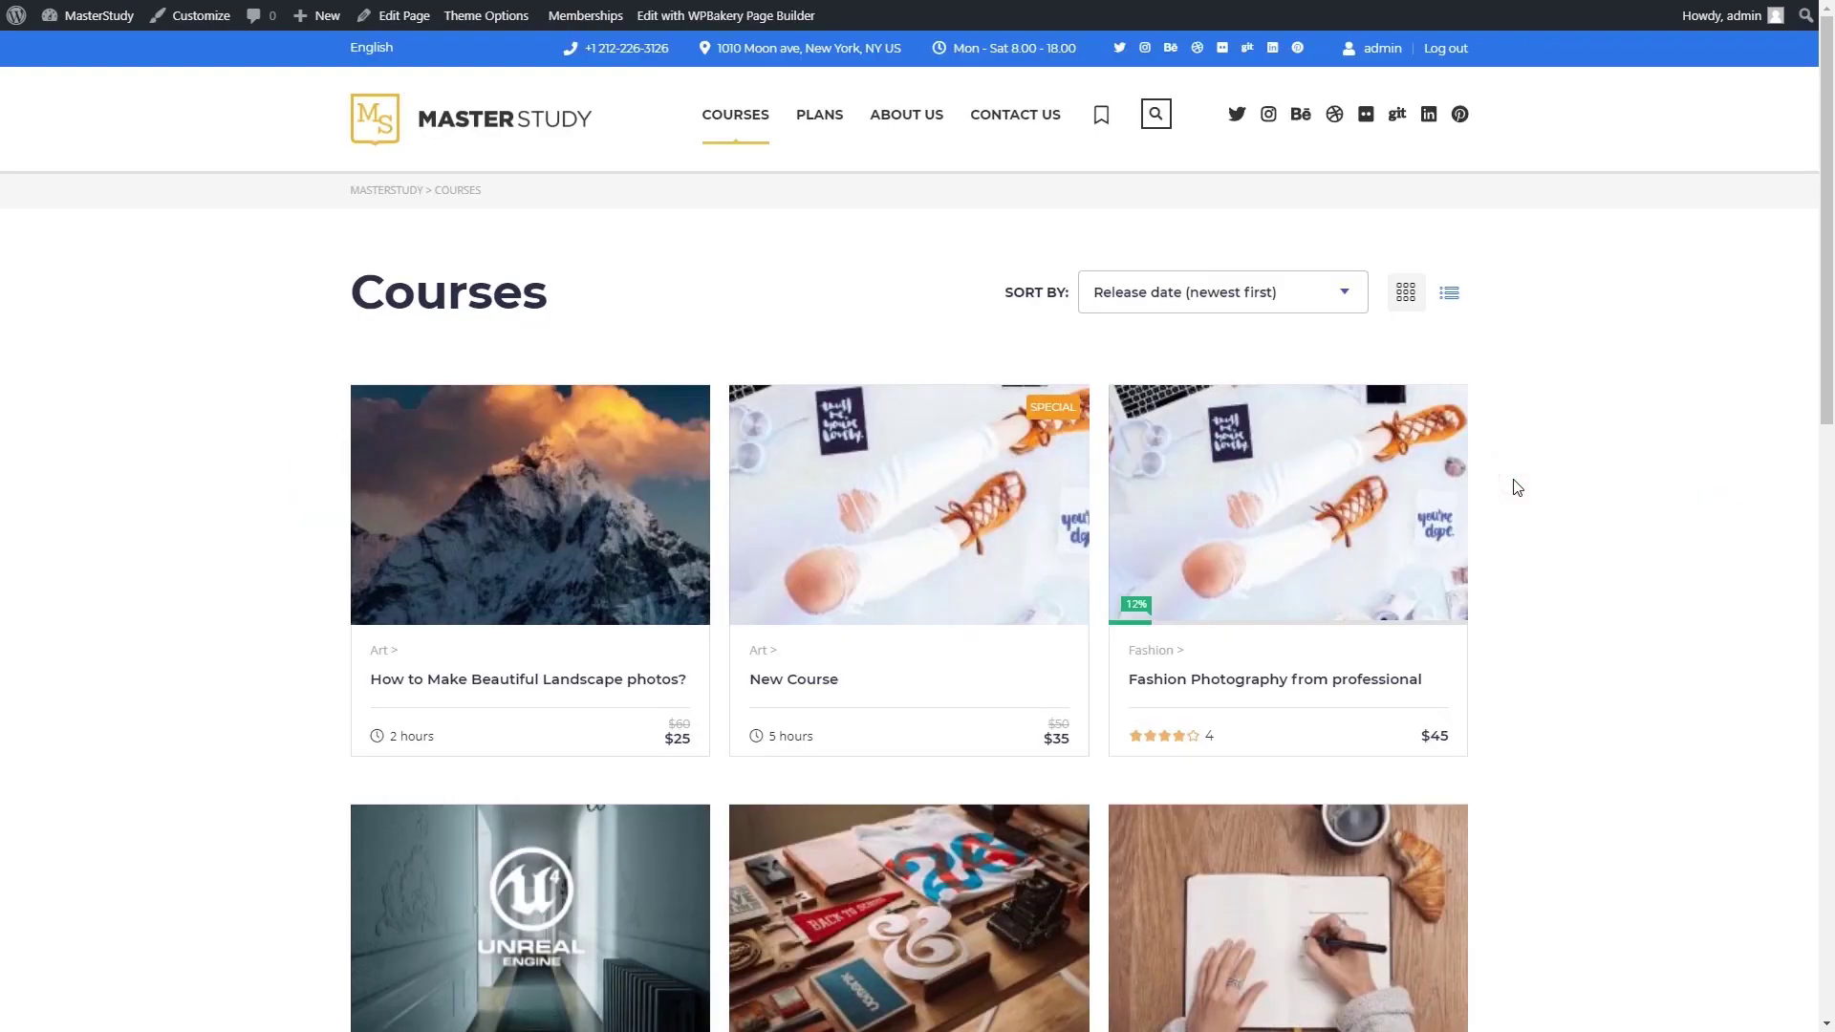
scroll(1511, 487, "down", 5)
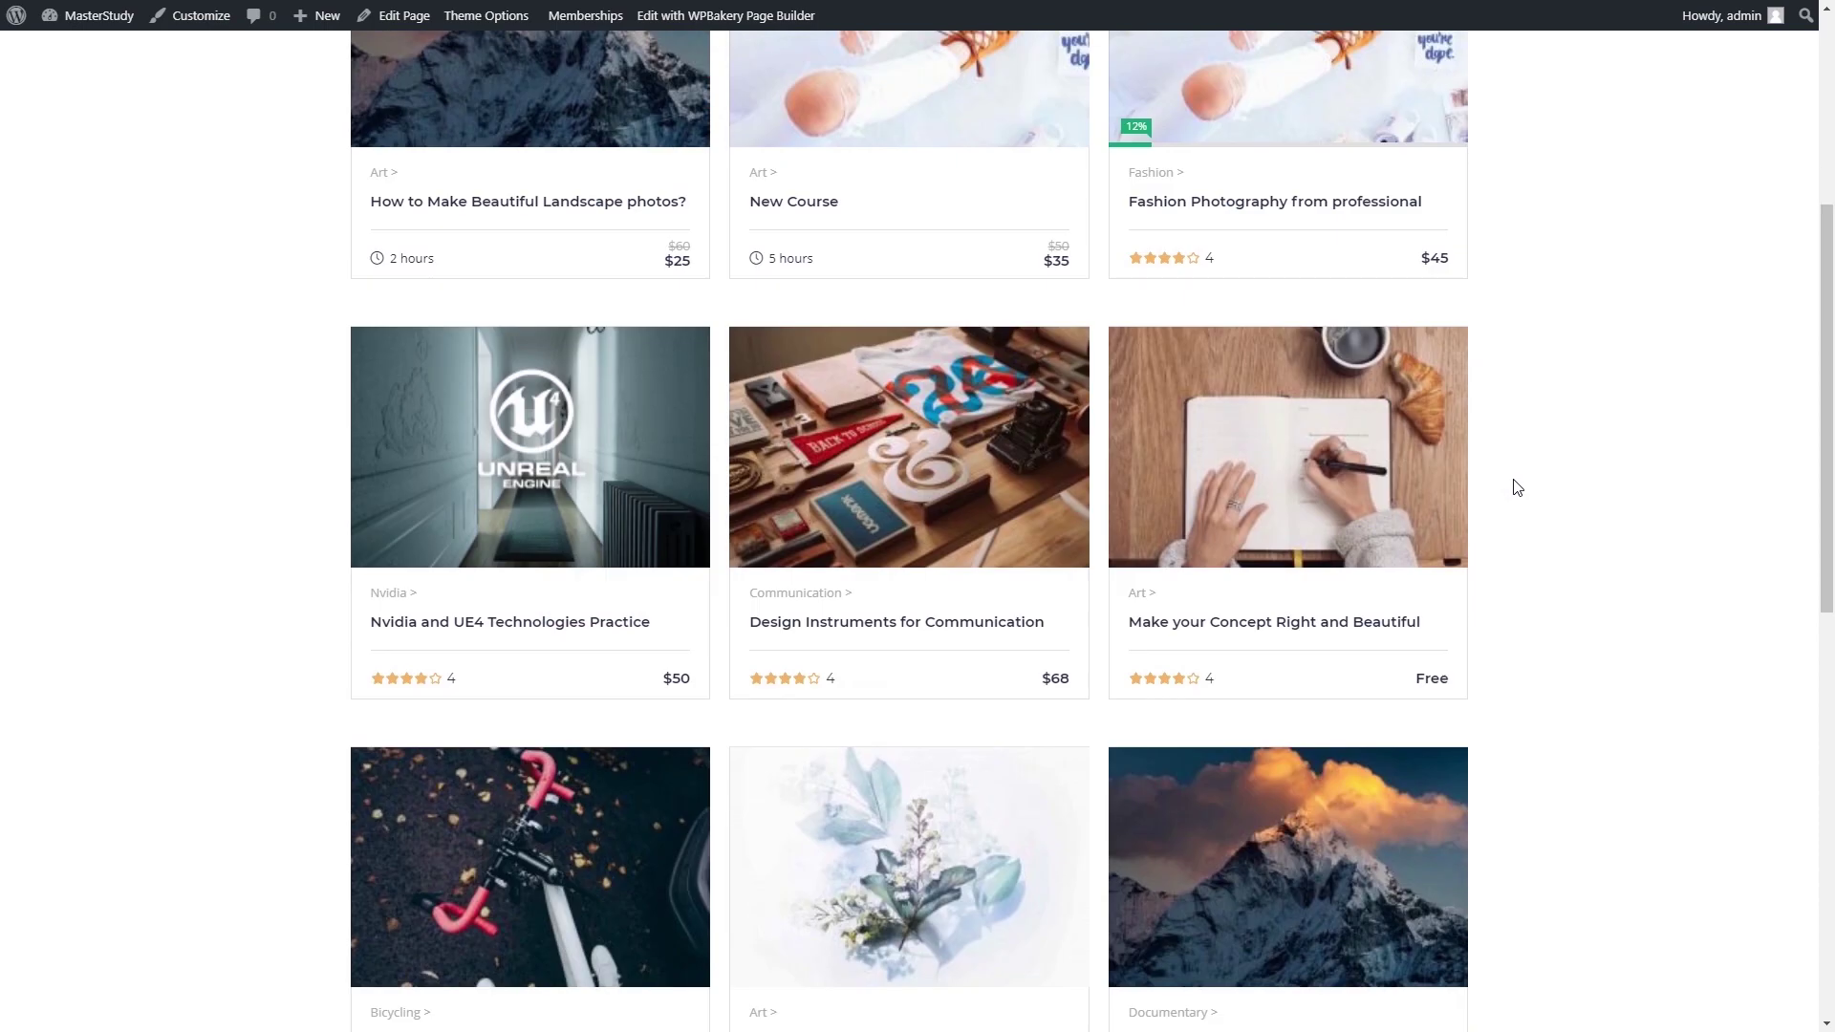
scroll(1517, 487, "down", 5)
scroll(1518, 487, "up", 10)
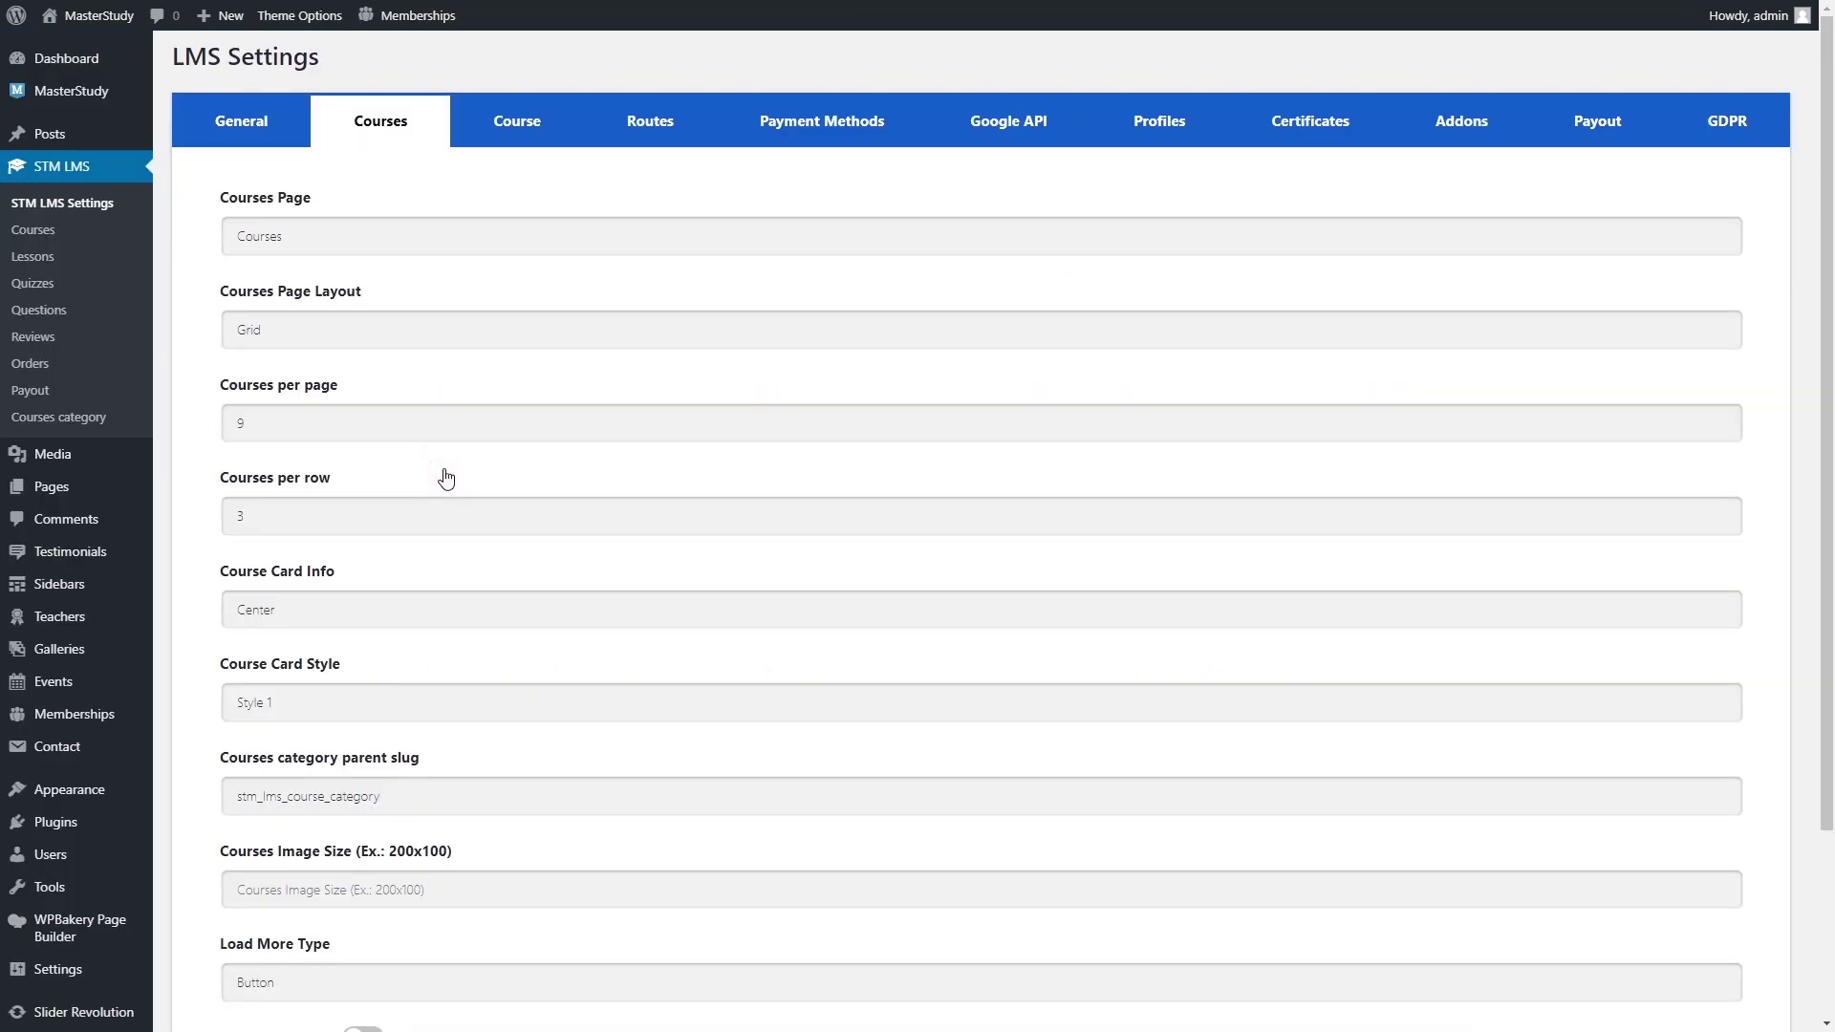
Set the course card info to Right and preview the detail pop-ups of courses on the Courses page.
scroll(442, 479, "down", 3)
left_click(413, 413)
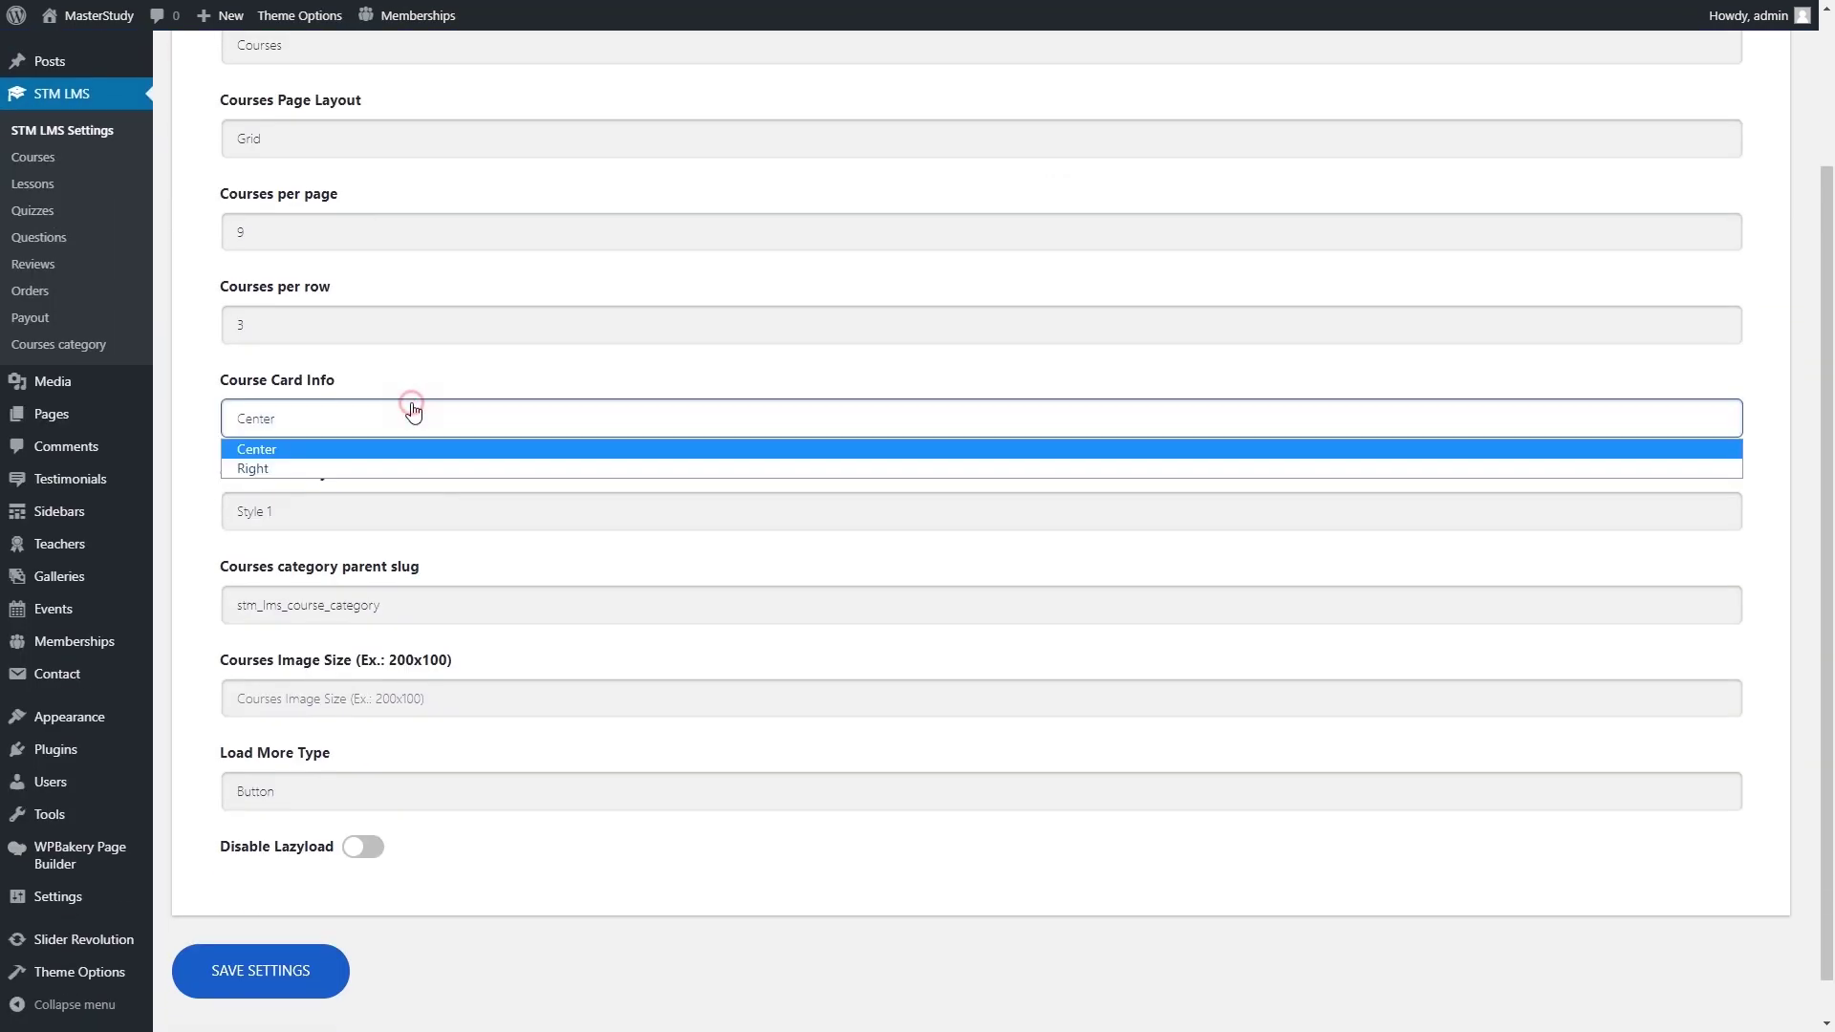
left_click(383, 469)
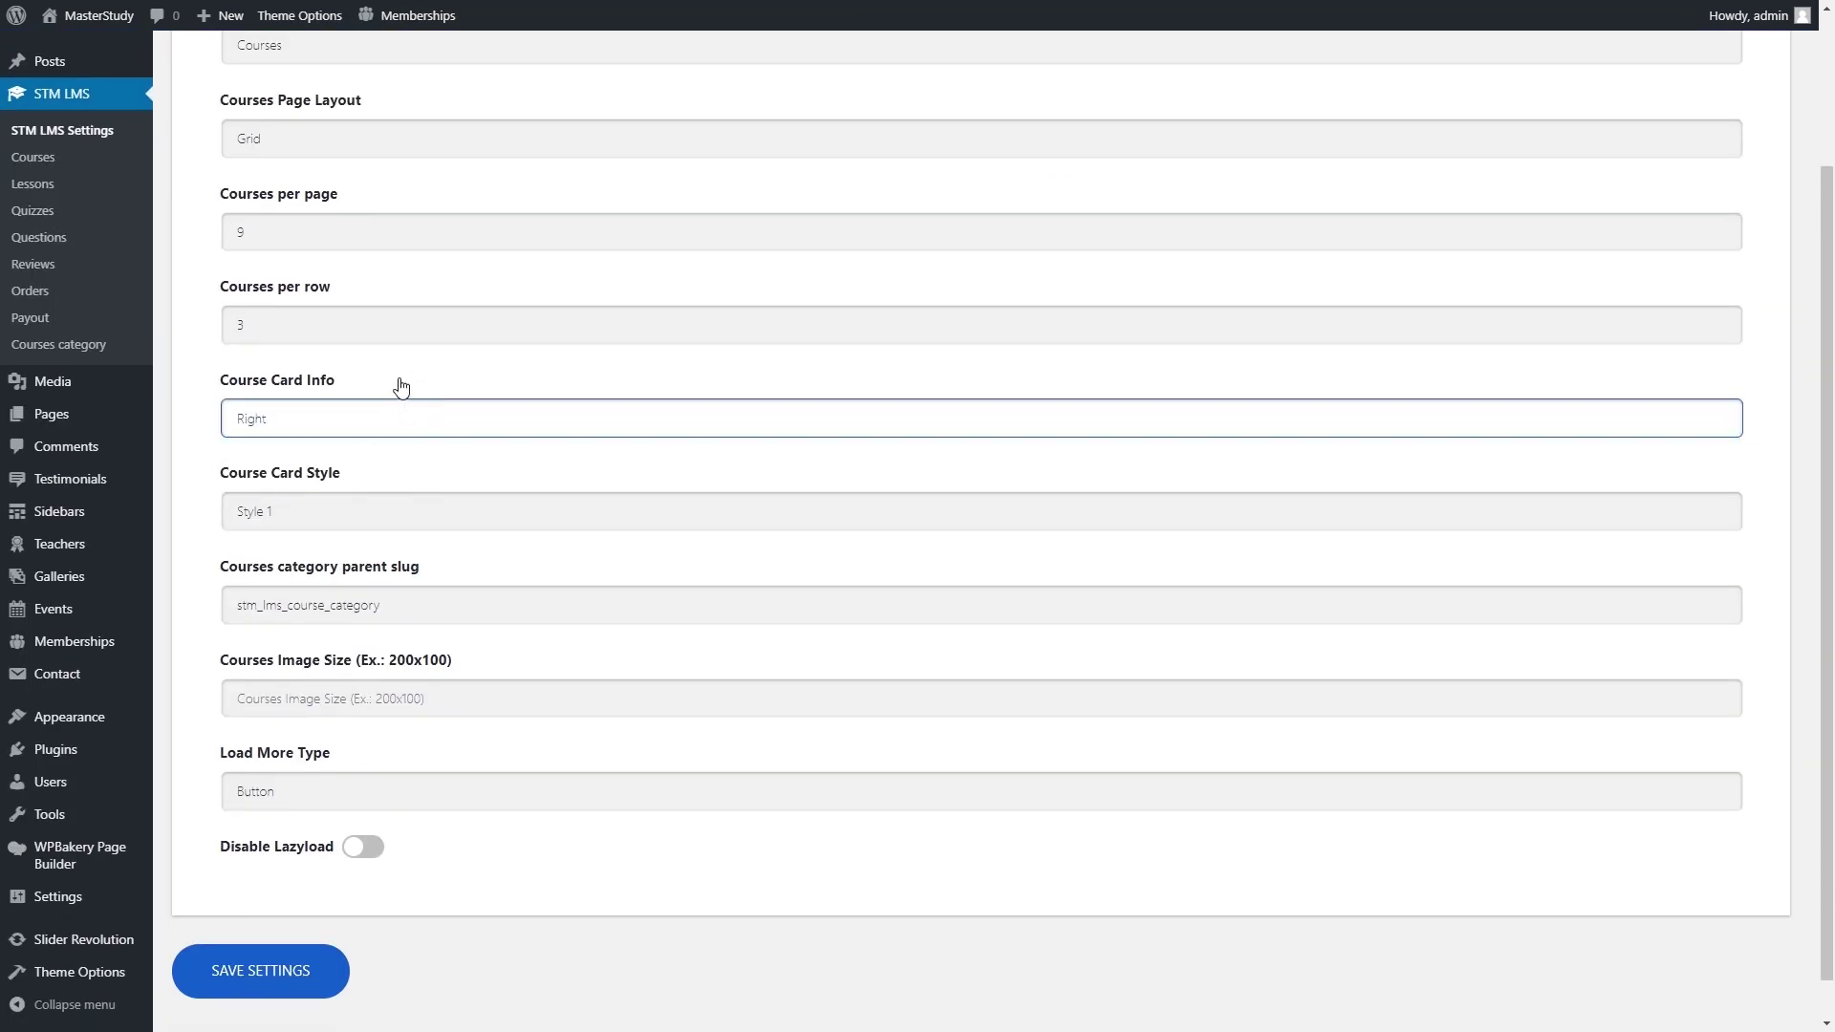
left_click(406, 369)
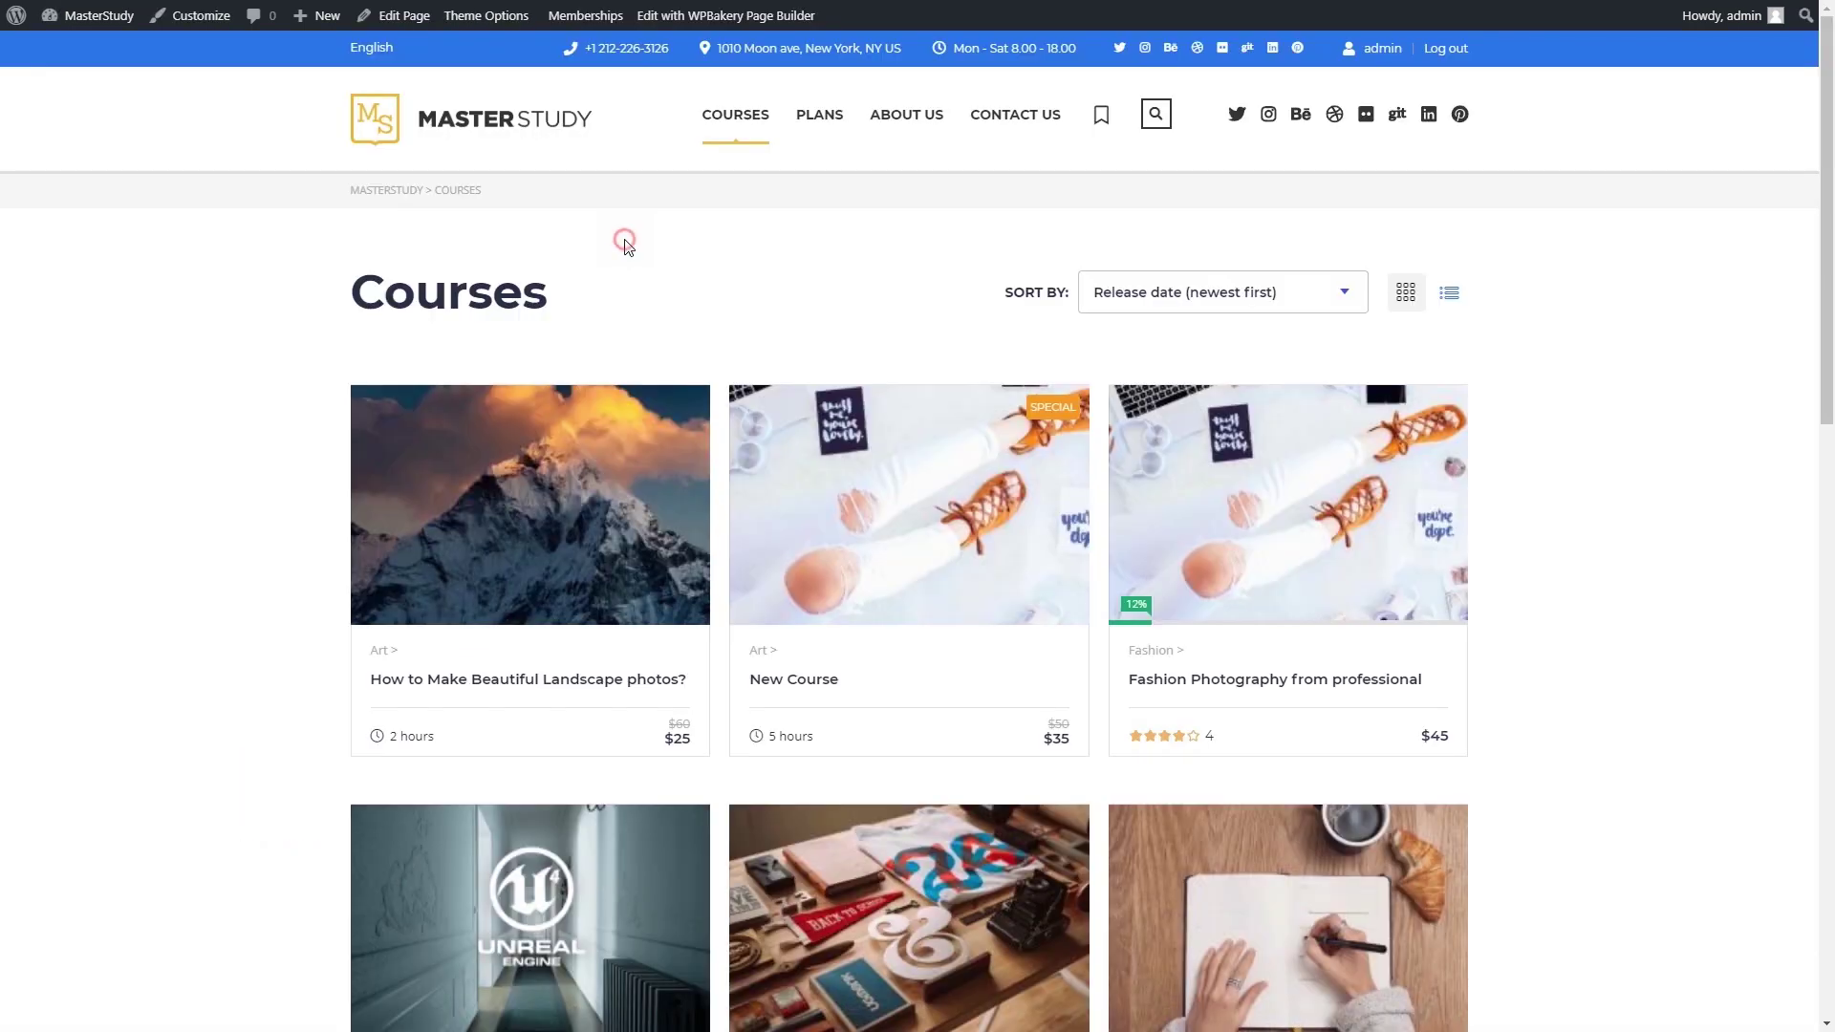
mouse_move(573, 555)
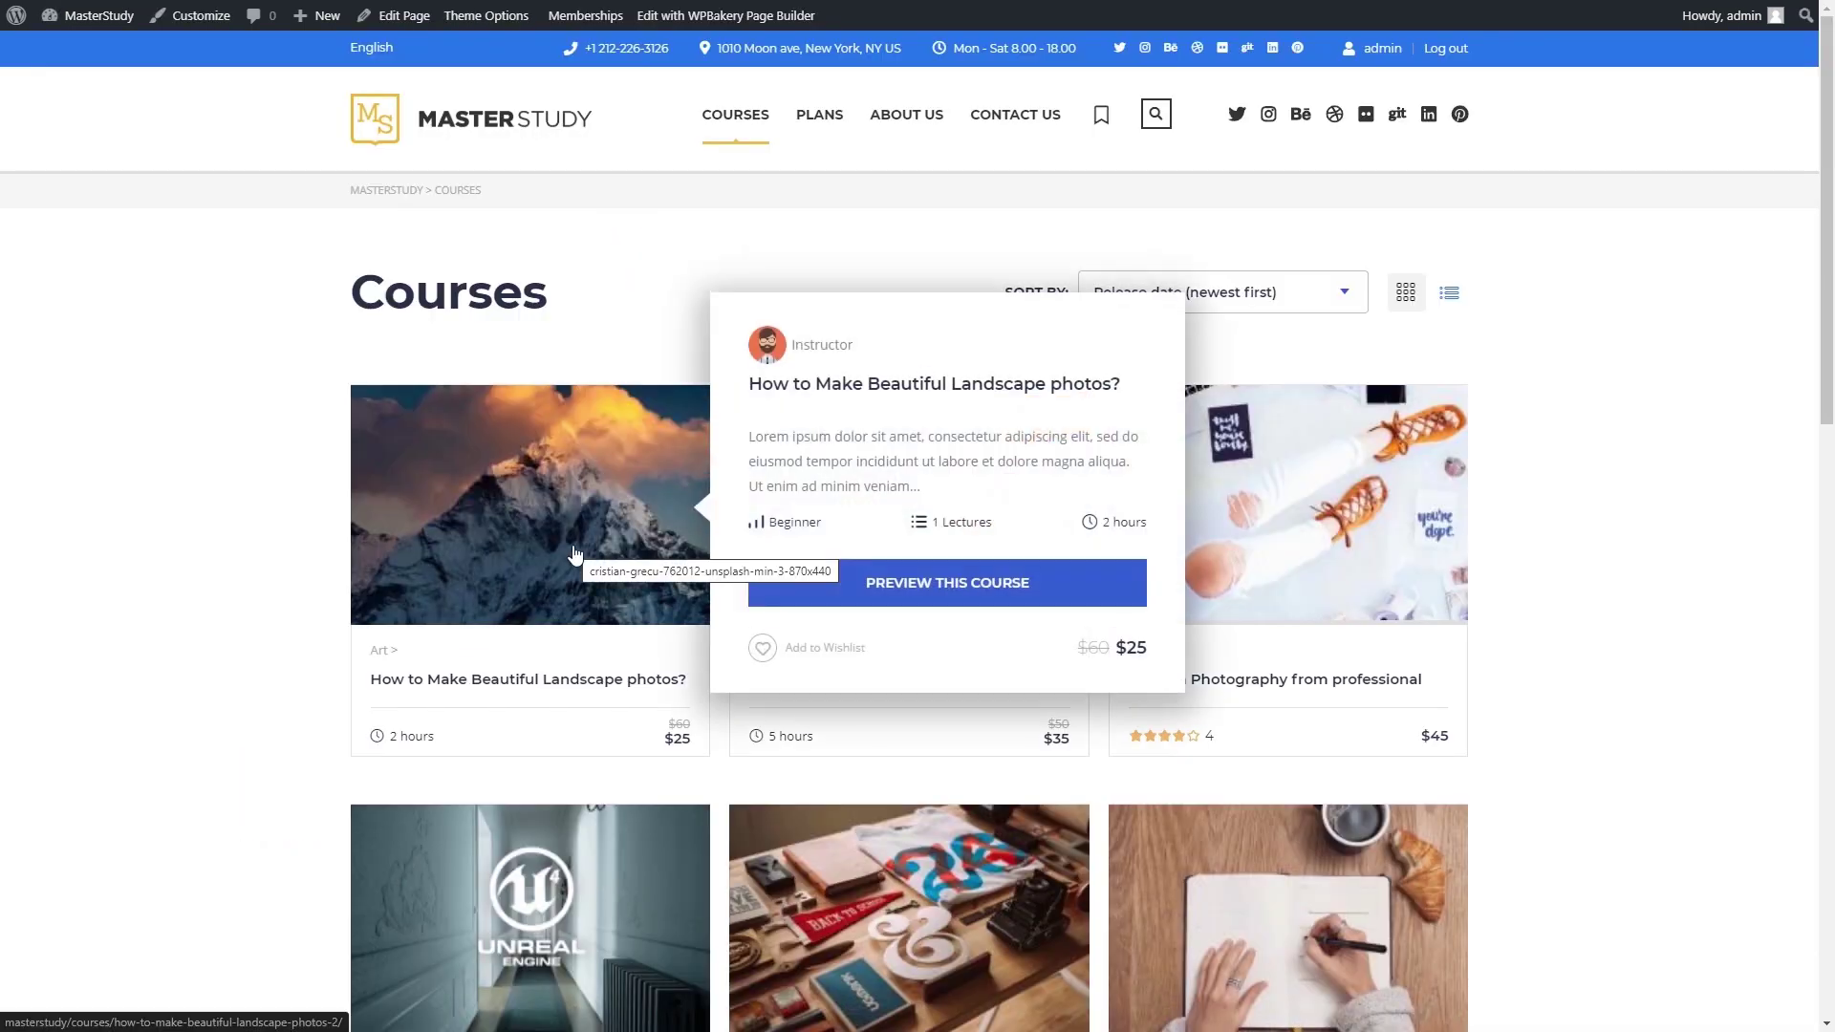
scroll(573, 554, "down", 3)
mouse_move(554, 619)
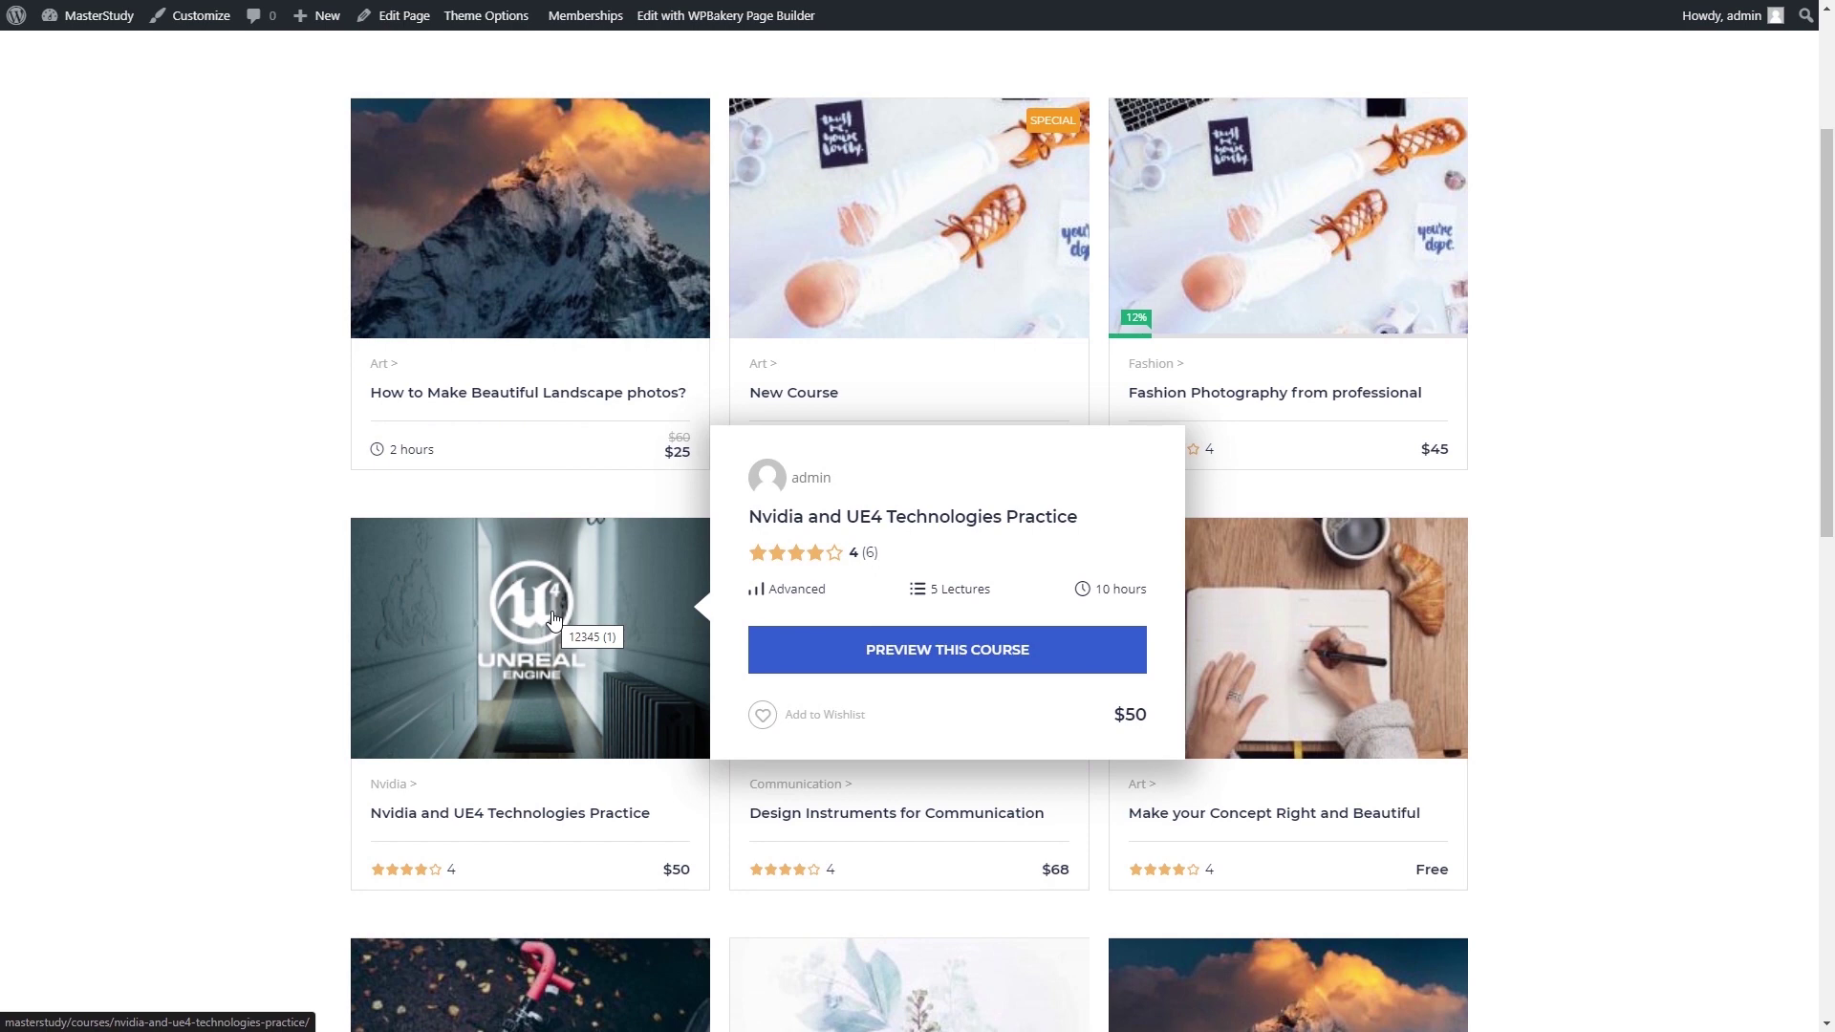
mouse_move(821, 742)
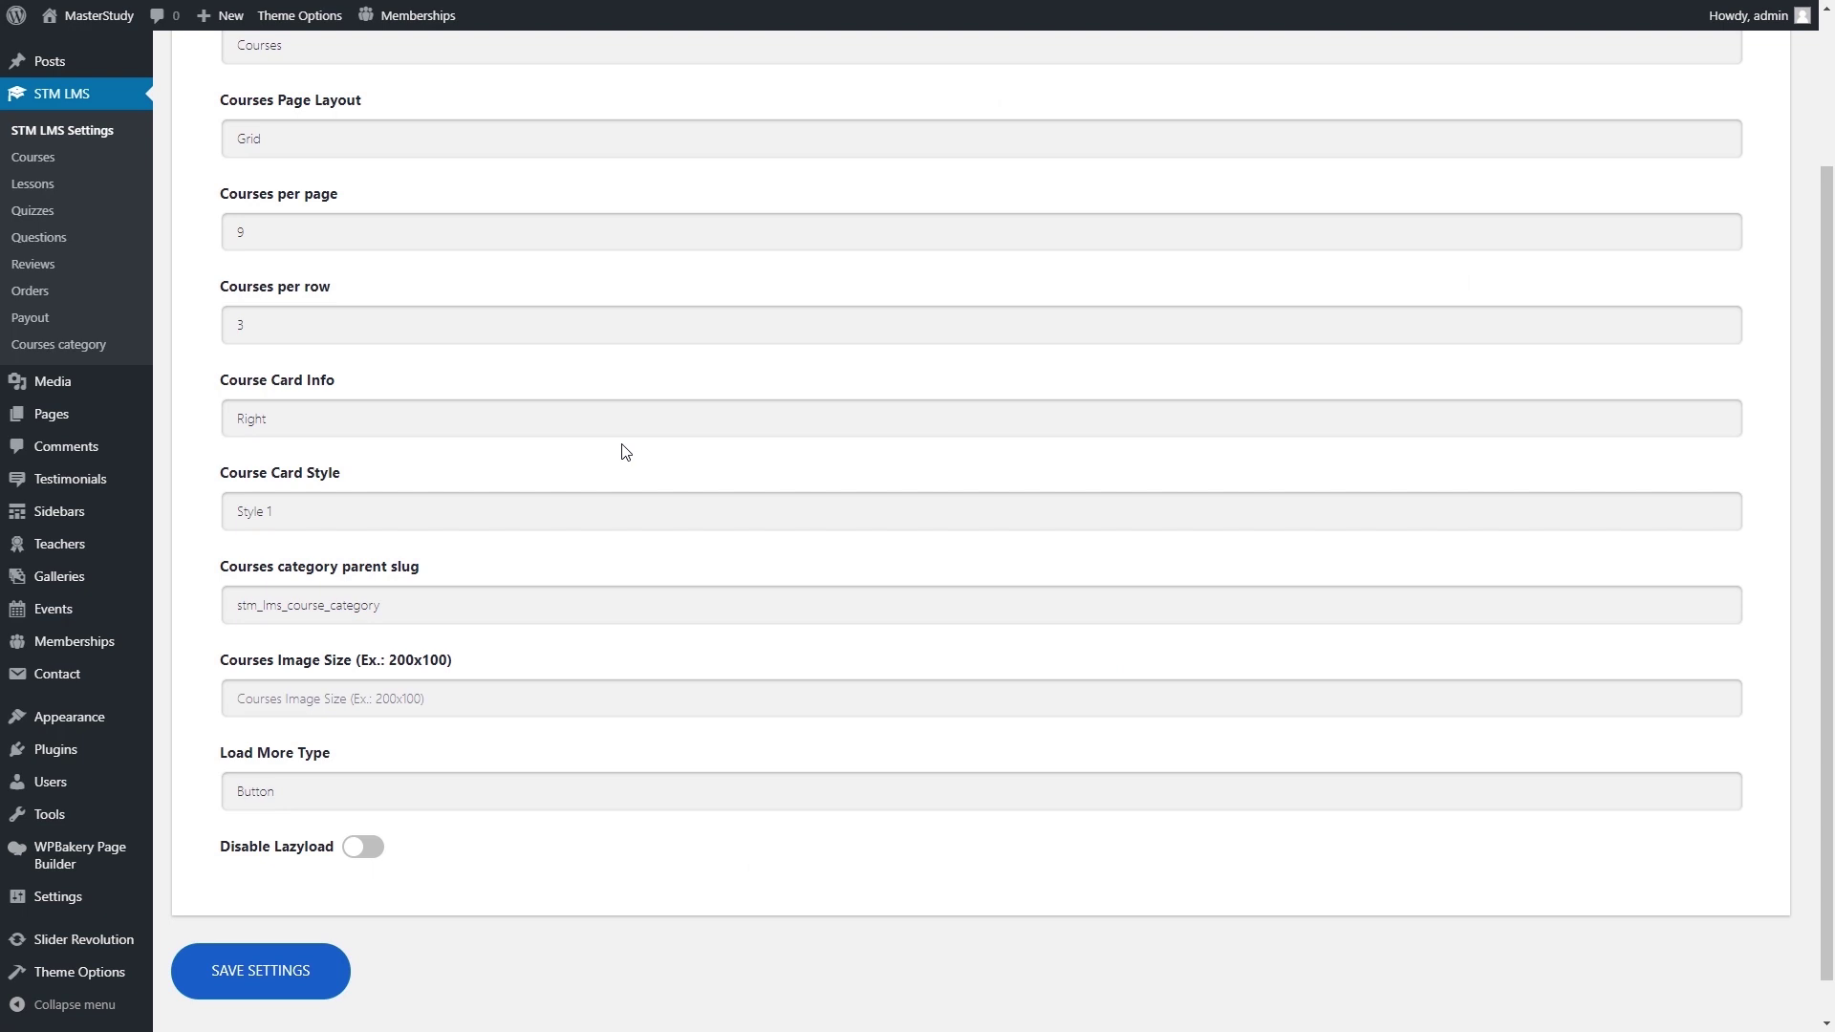
Change the course card style to Style 2 and check the course cards on the Courses page.
scroll(623, 451, "down", 1)
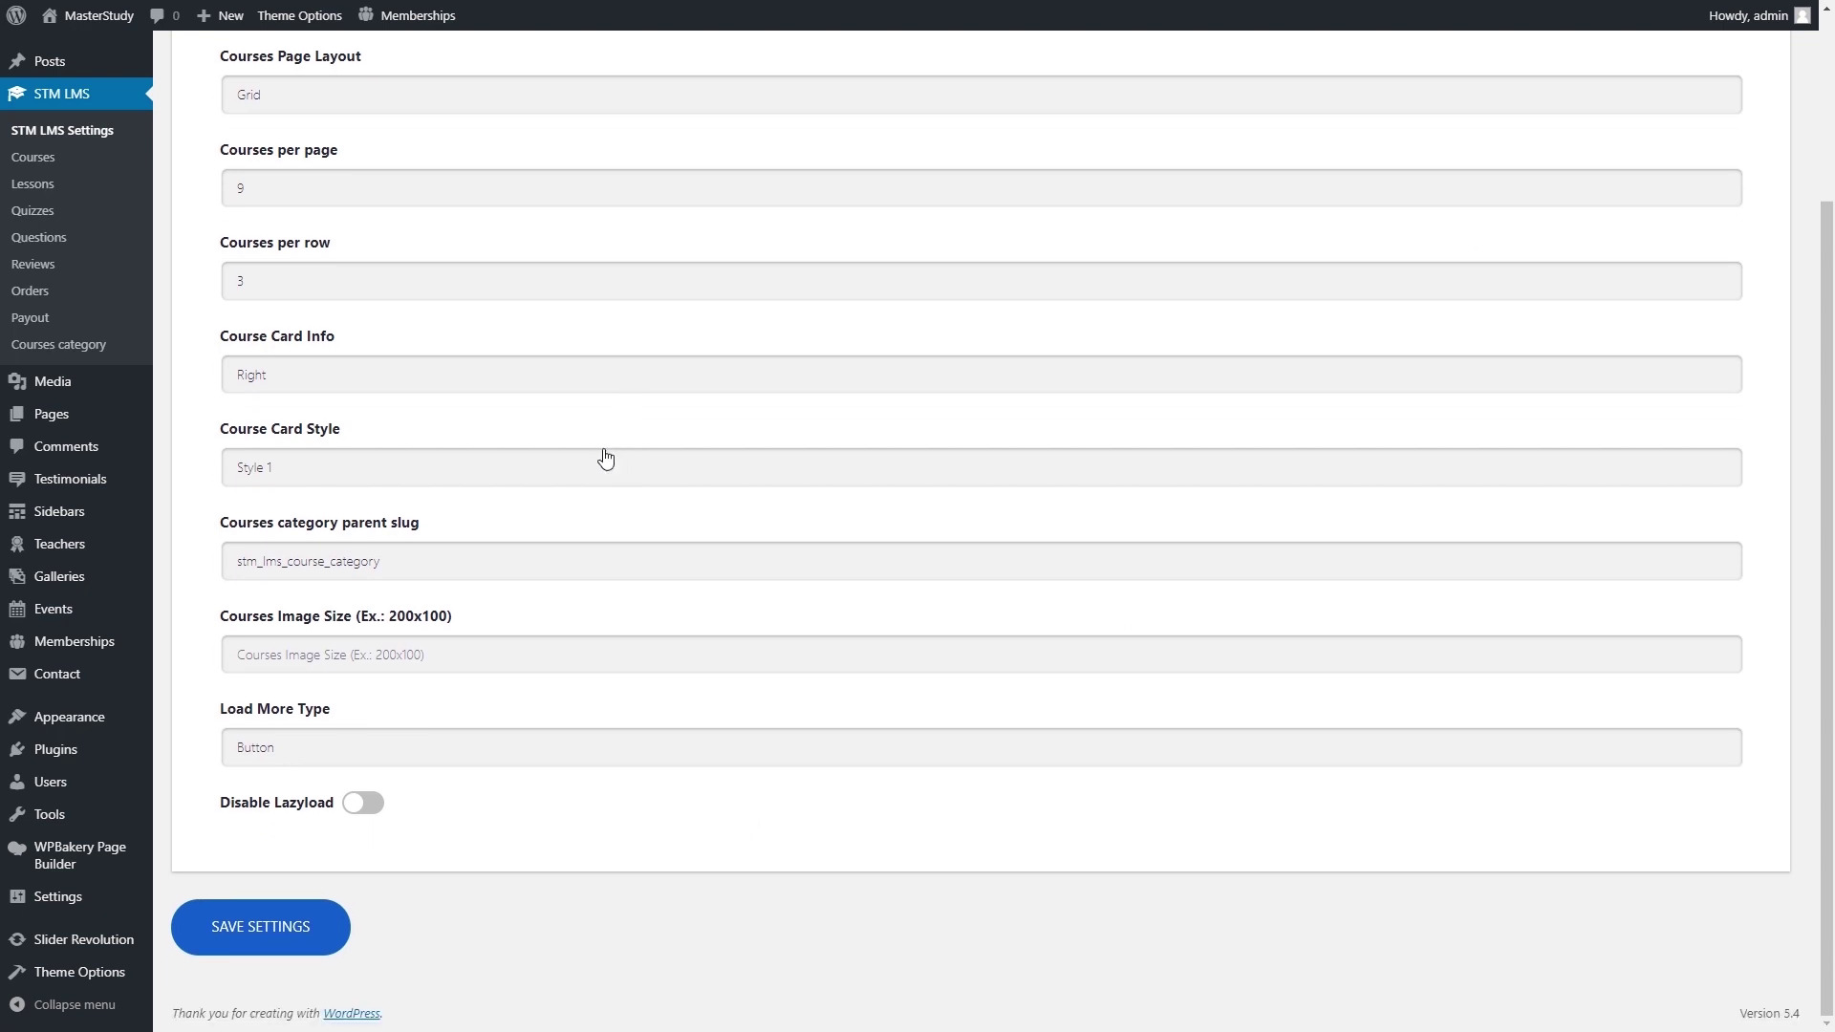
left_click(594, 466)
left_click(576, 516)
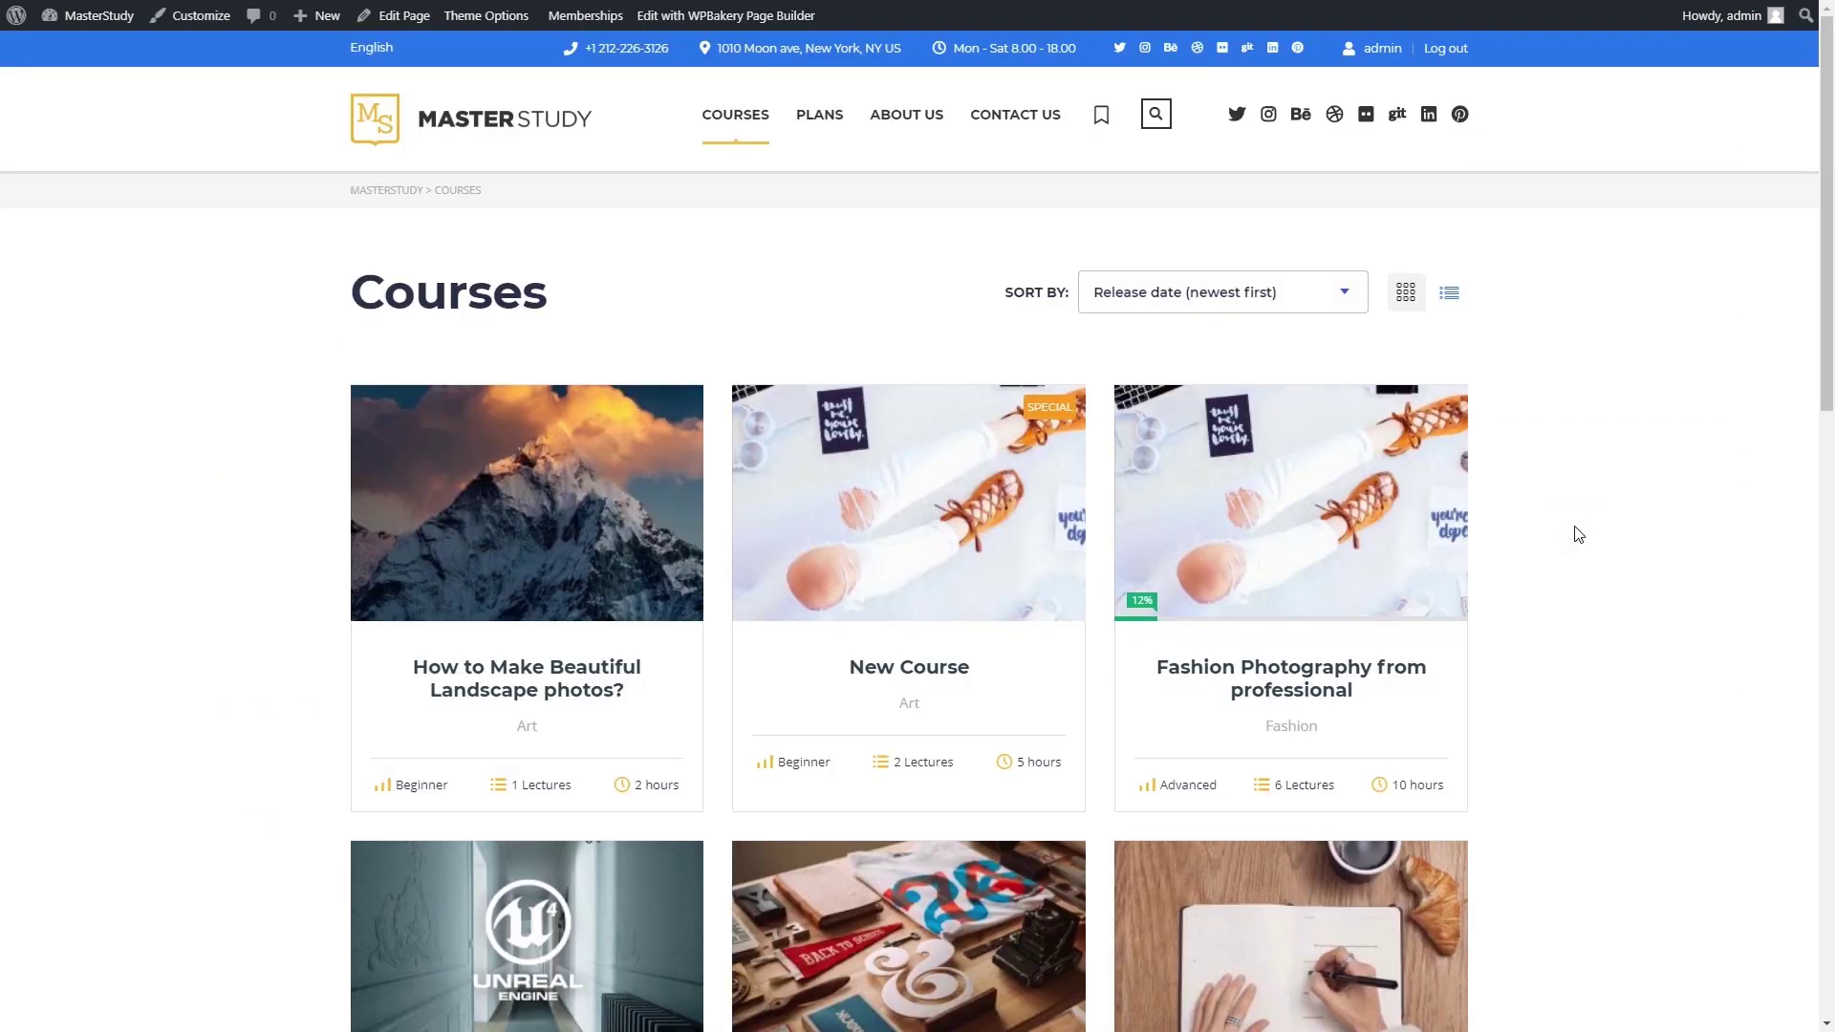
scroll(1579, 534, "down", 5)
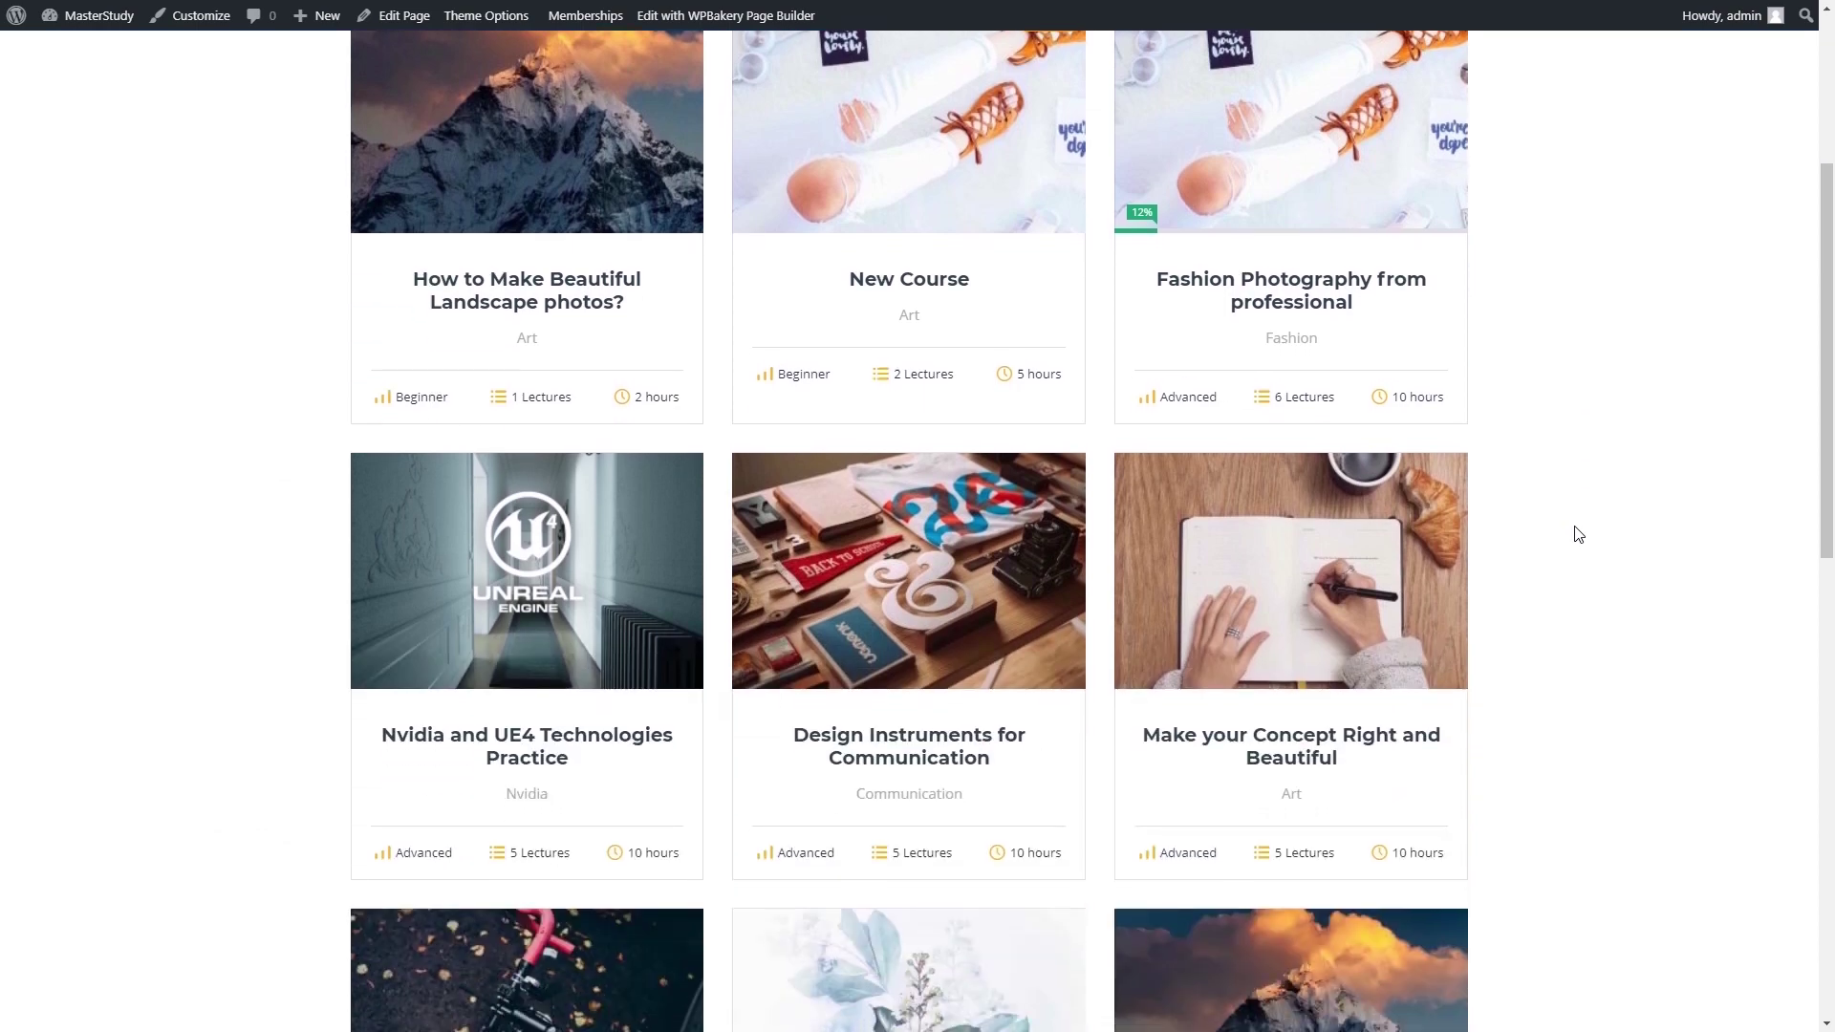
scroll(1579, 534, "down", 4)
scroll(1579, 534, "up", 9)
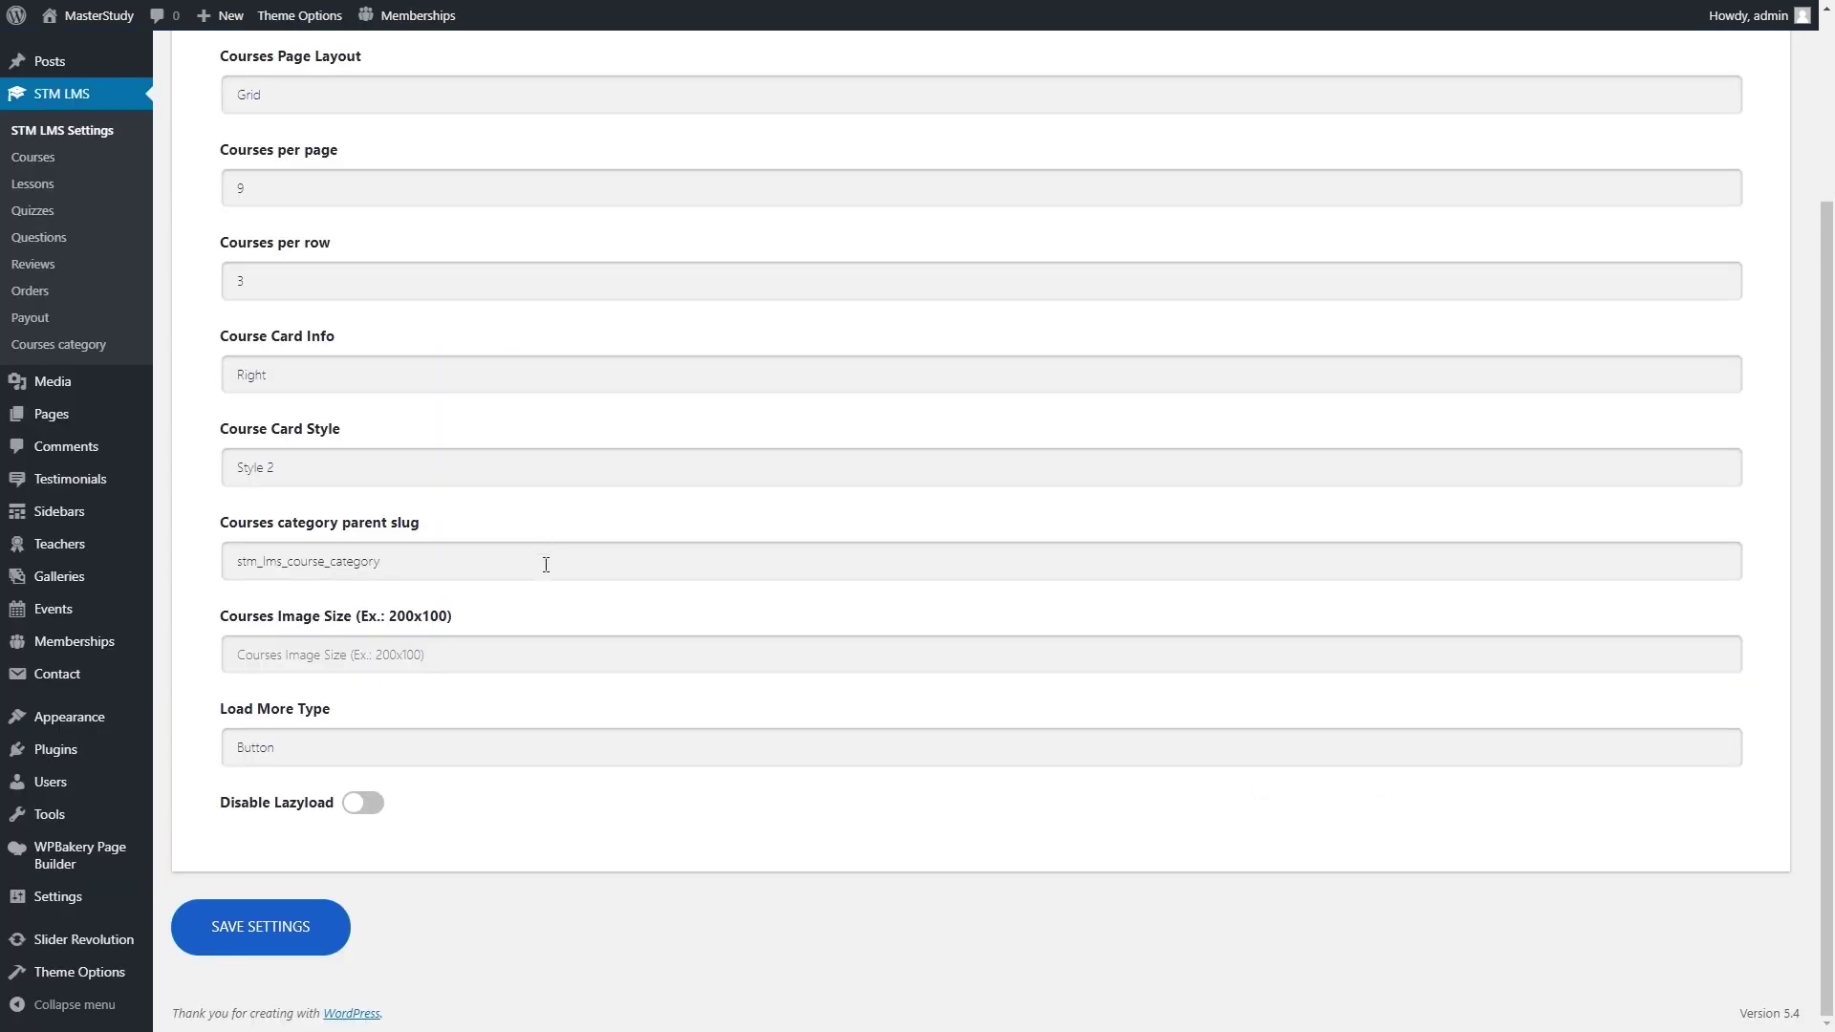
Set the load more type to Infinite Scrolling and save the LMS settings.
left_click(545, 564)
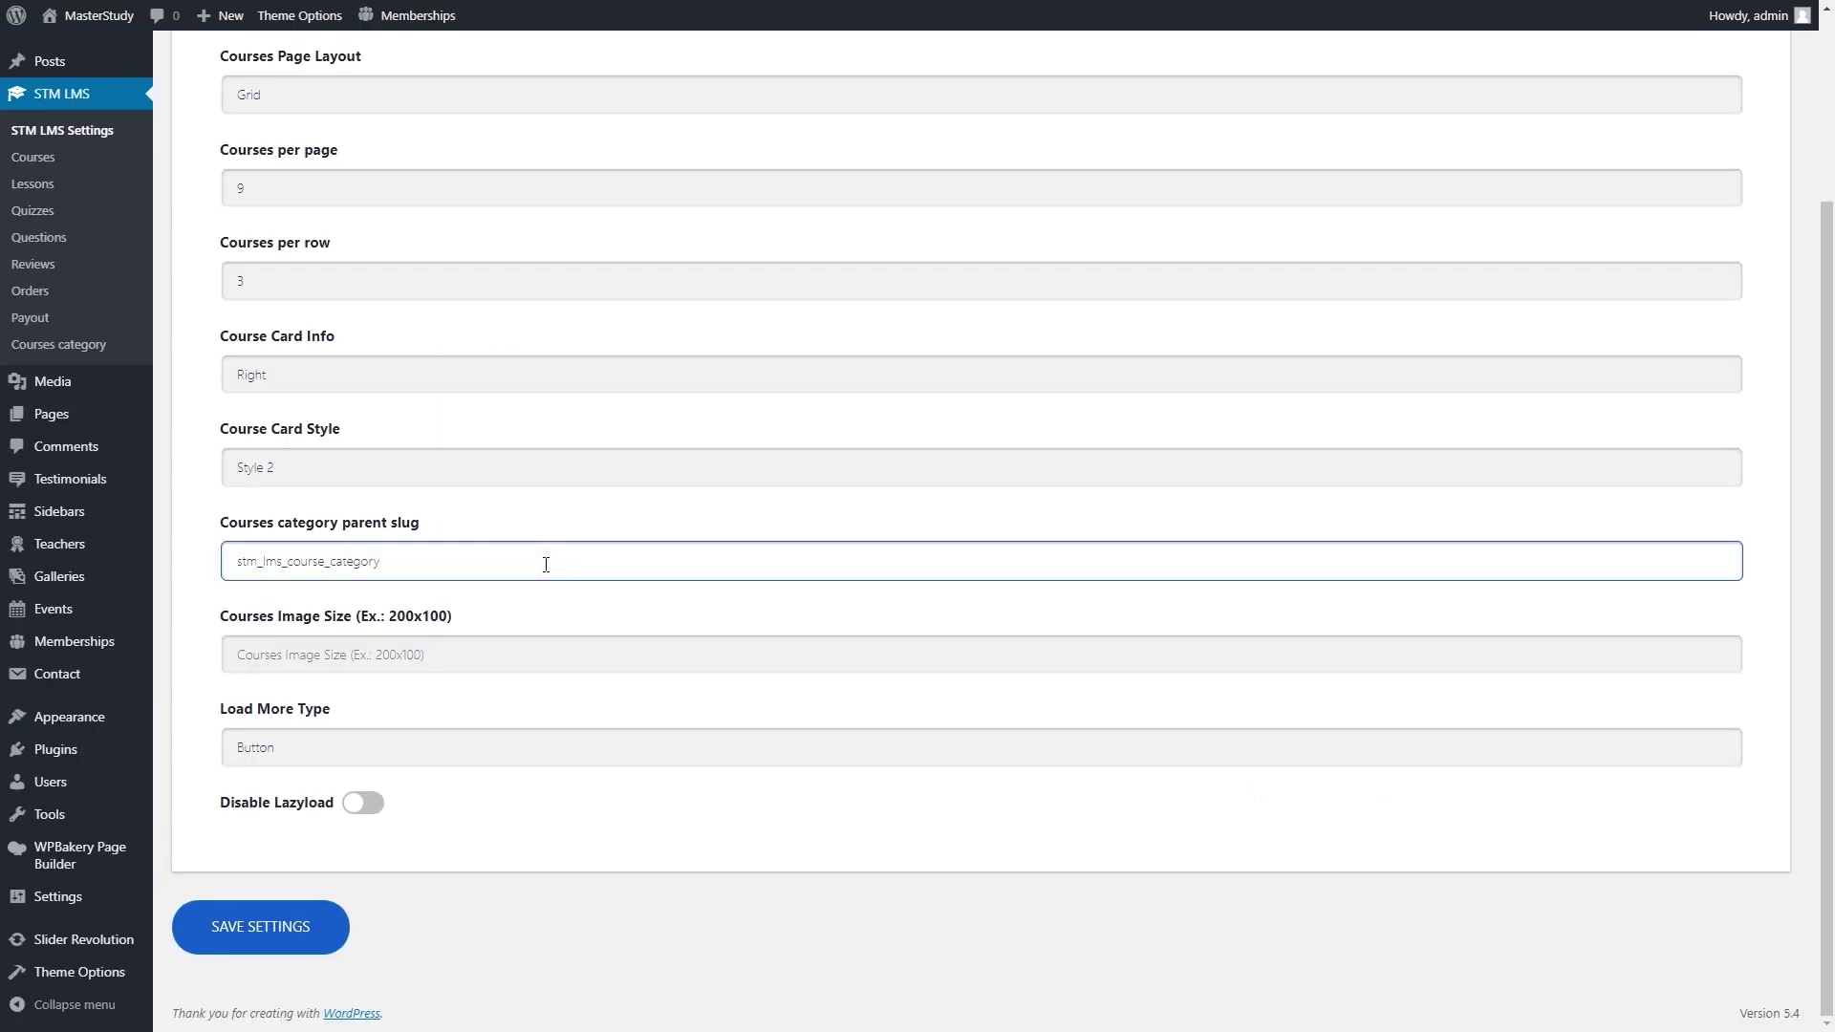
left_click(533, 651)
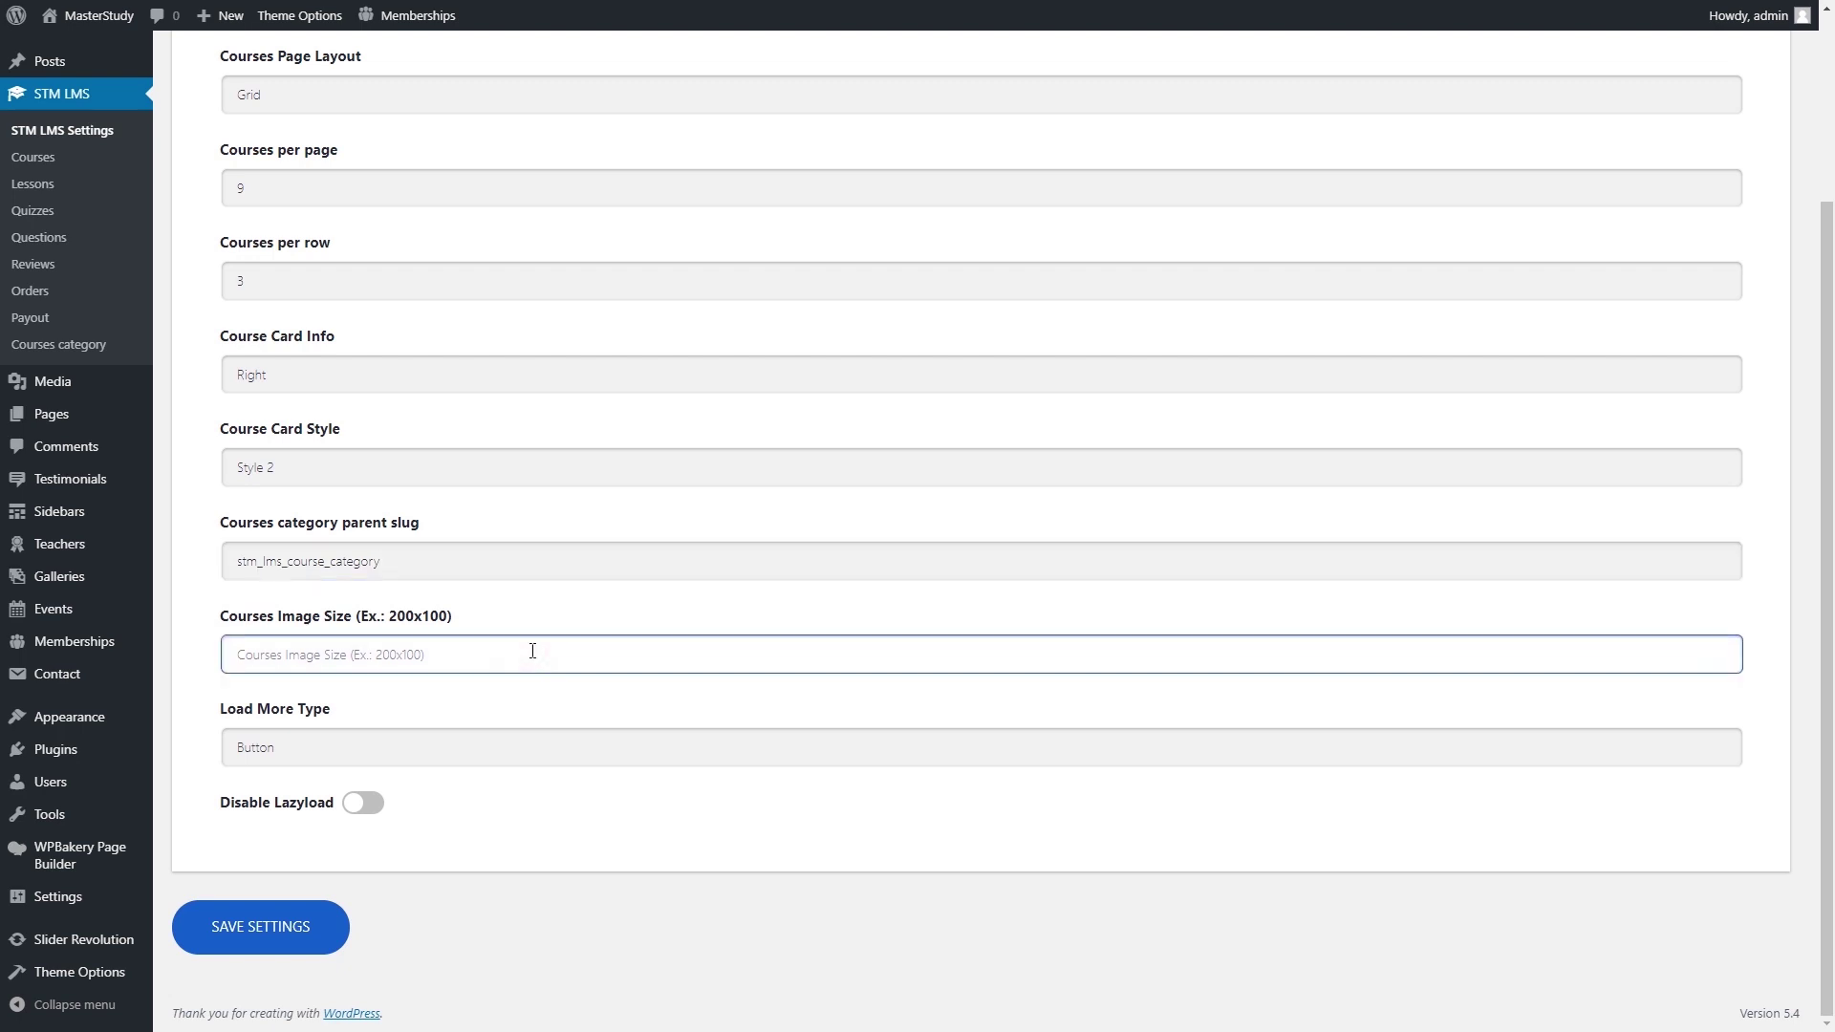
left_click(496, 748)
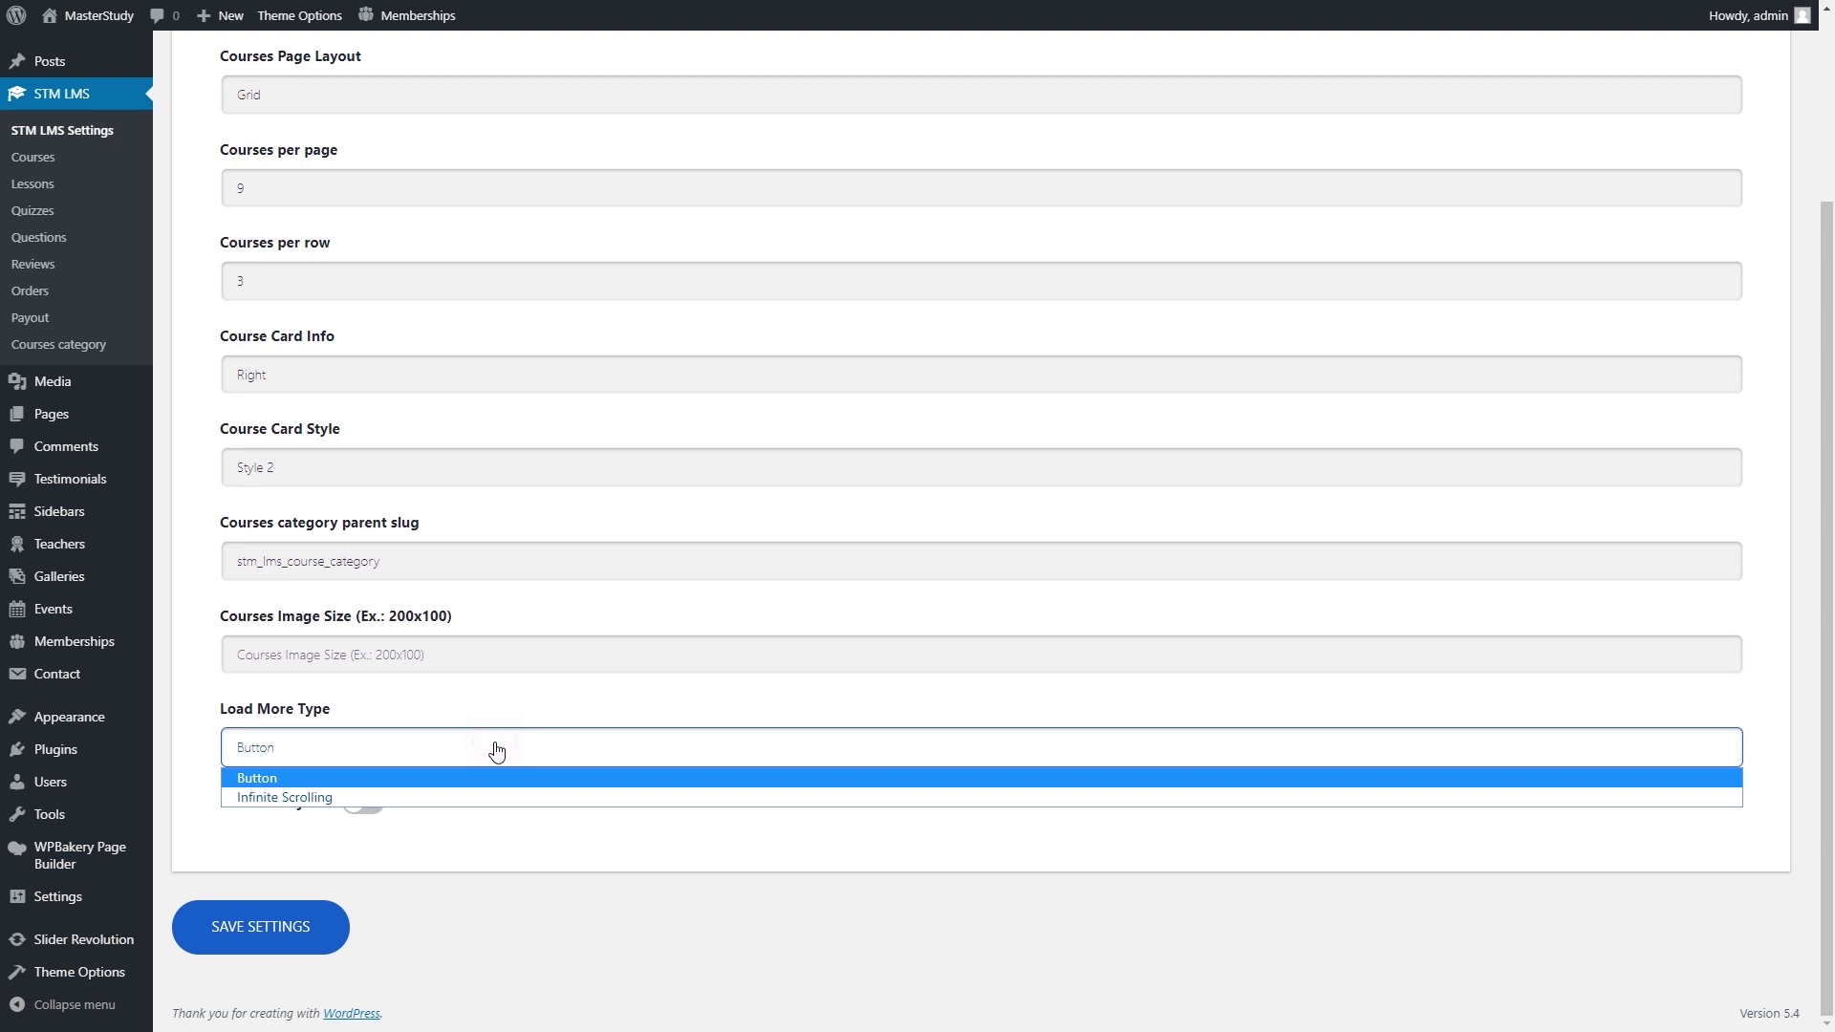
left_click(471, 797)
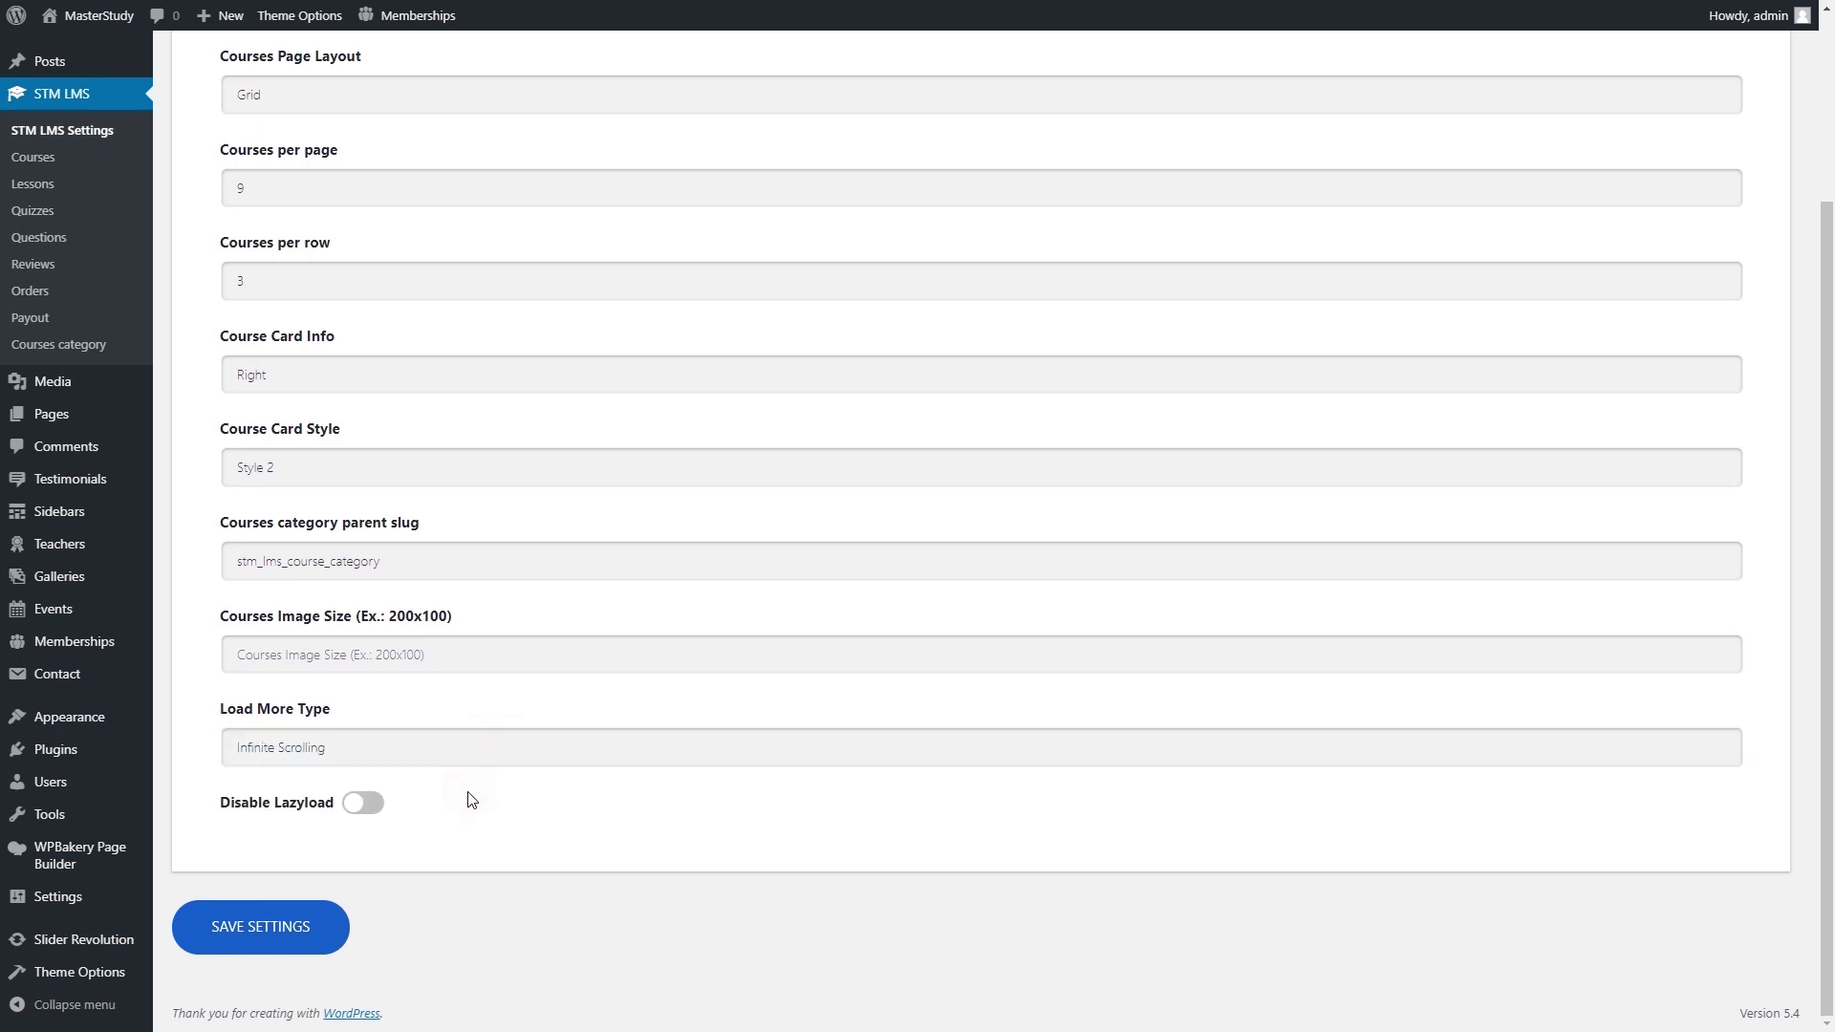
left_click(287, 933)
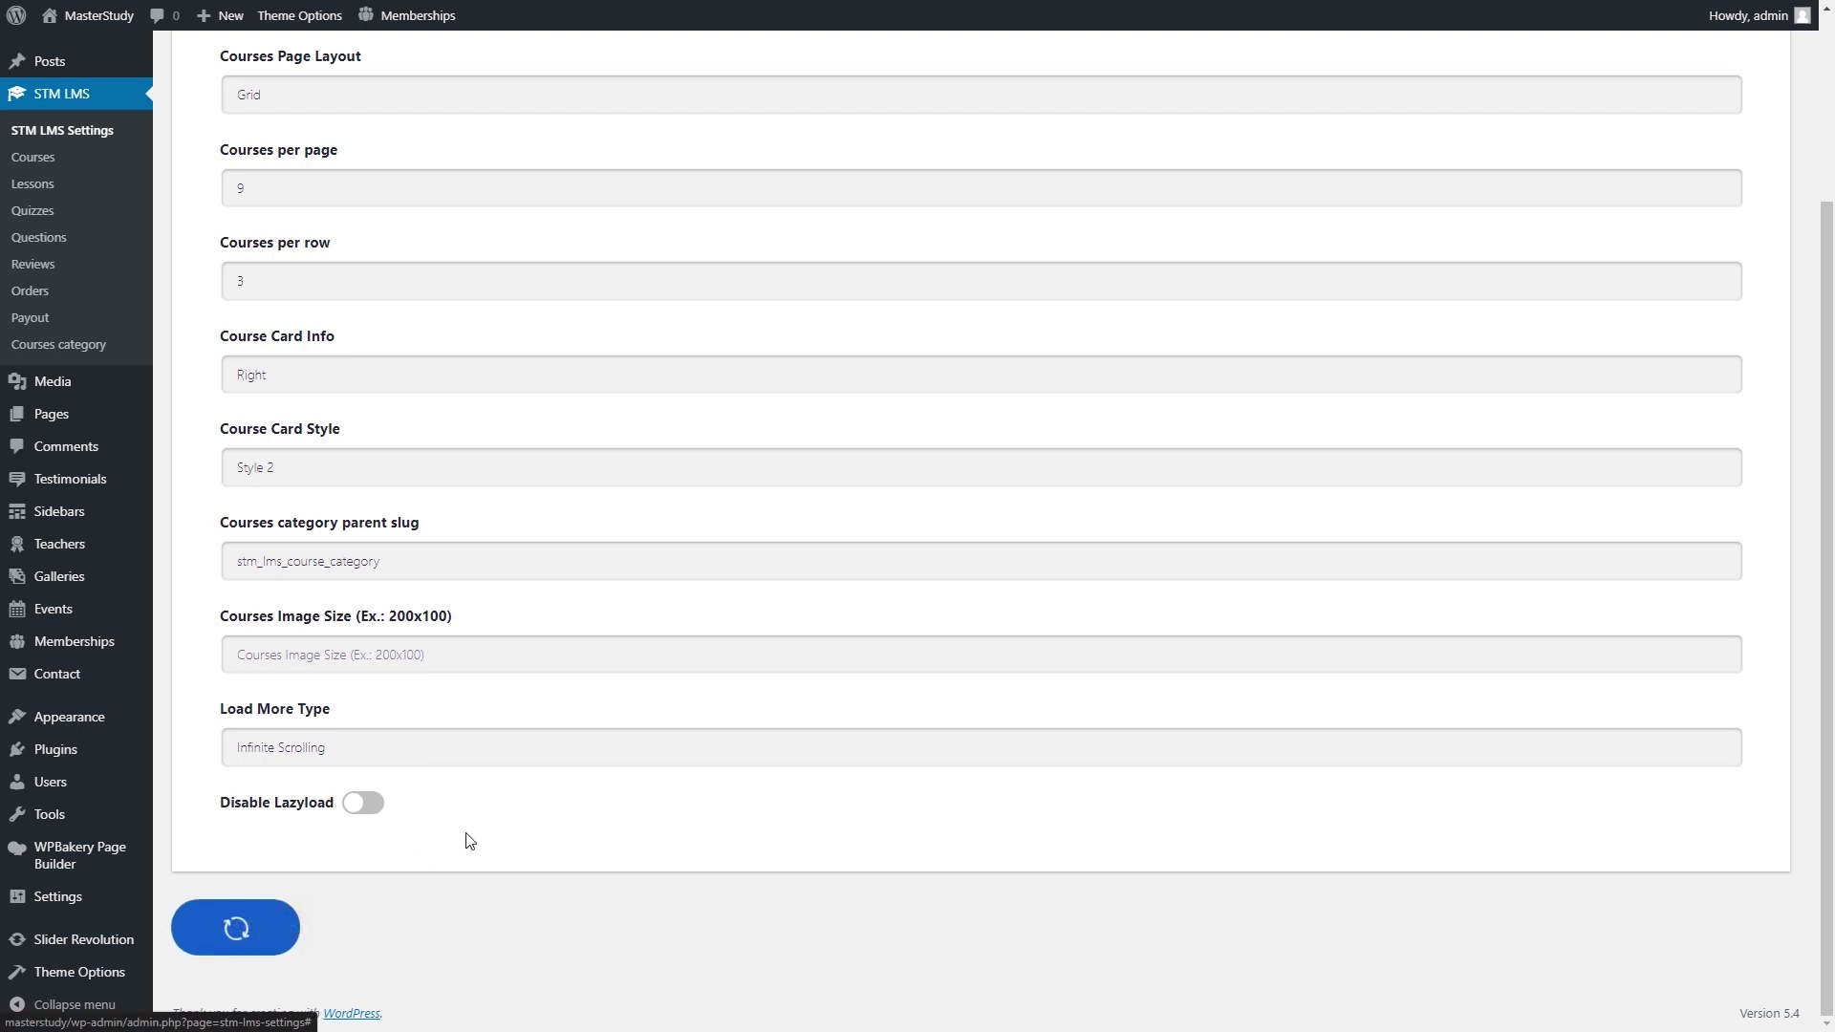
Set the courses page style to Classic in the LMS Course settings.
scroll(436, 830, "up", 3)
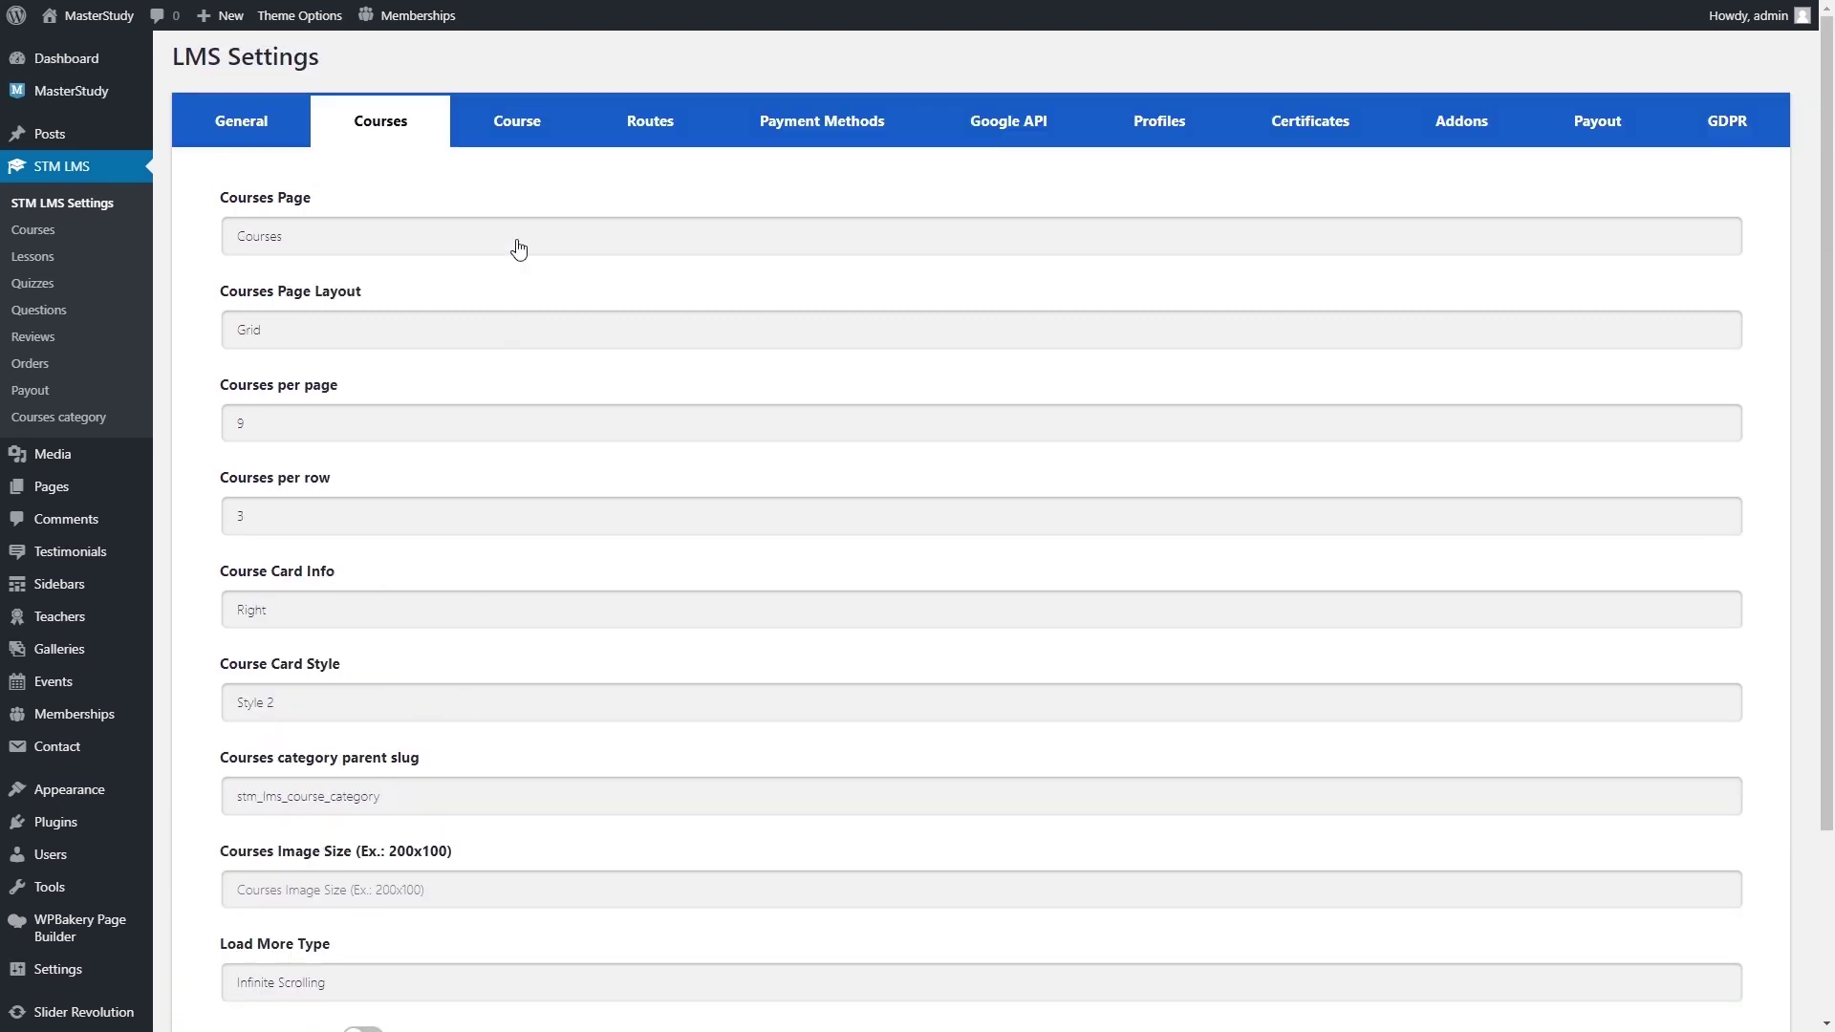
left_click(512, 124)
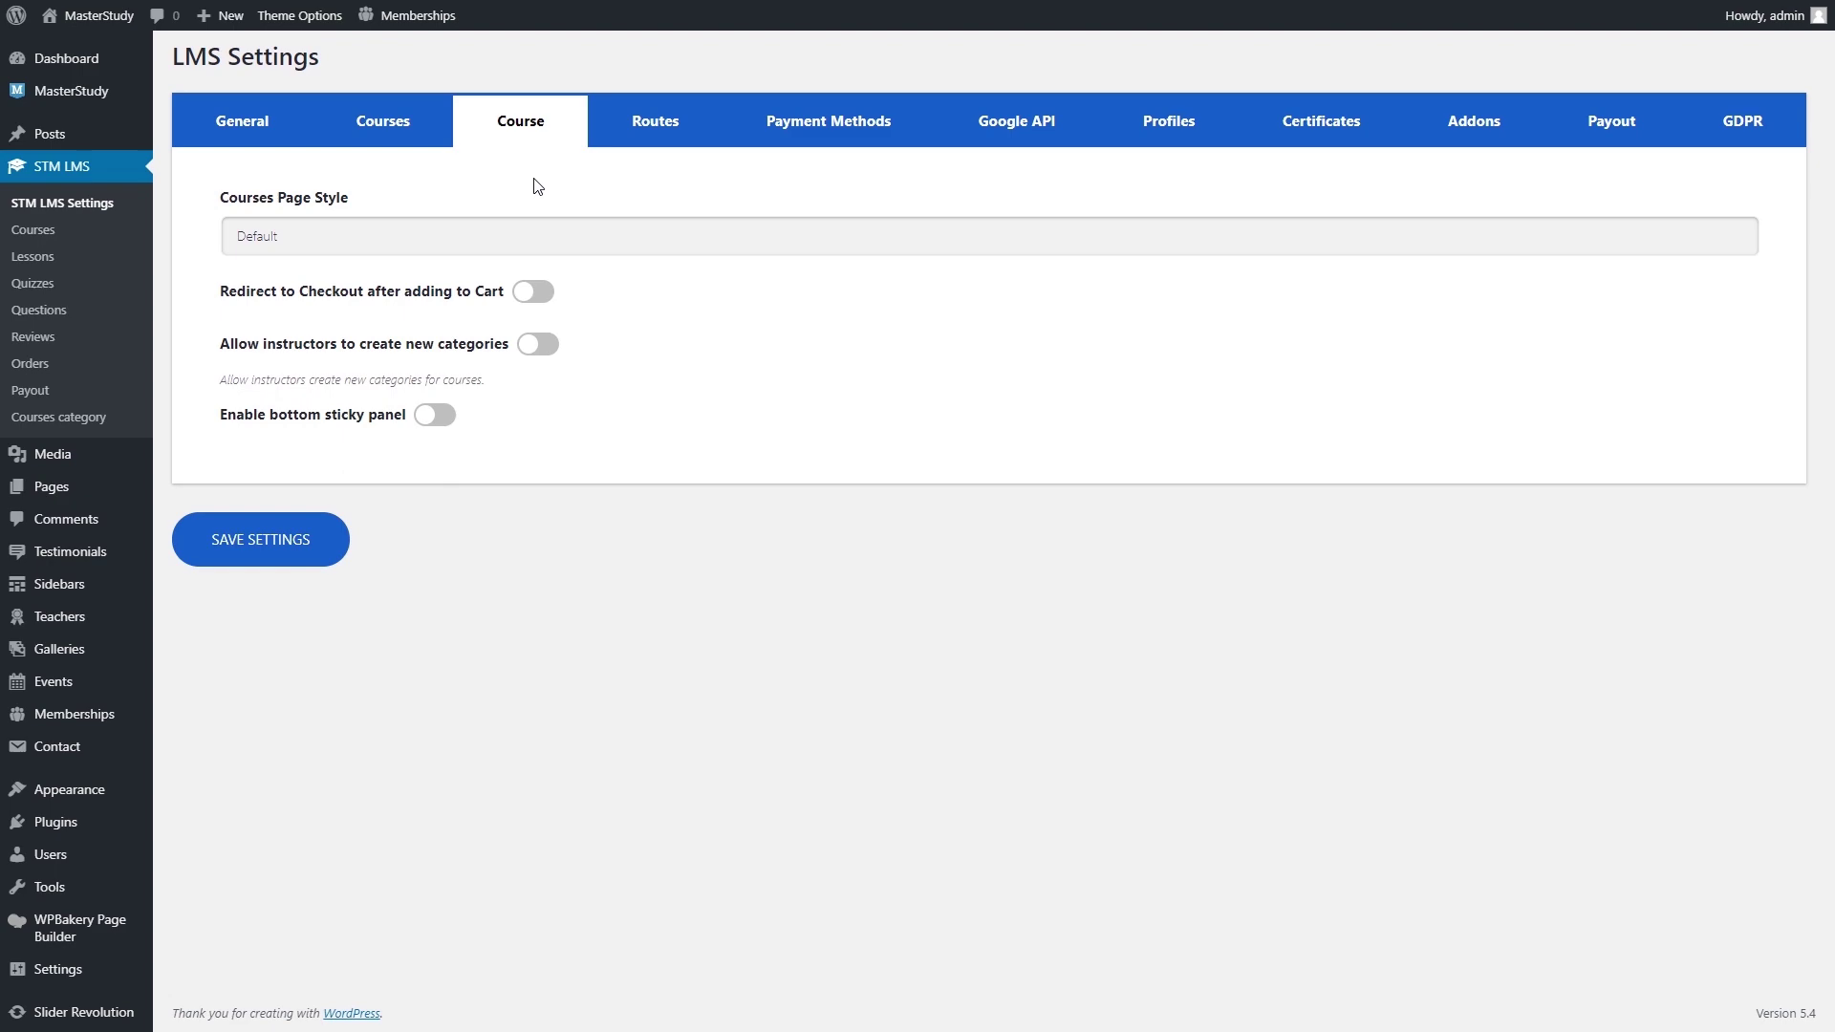
left_click(557, 235)
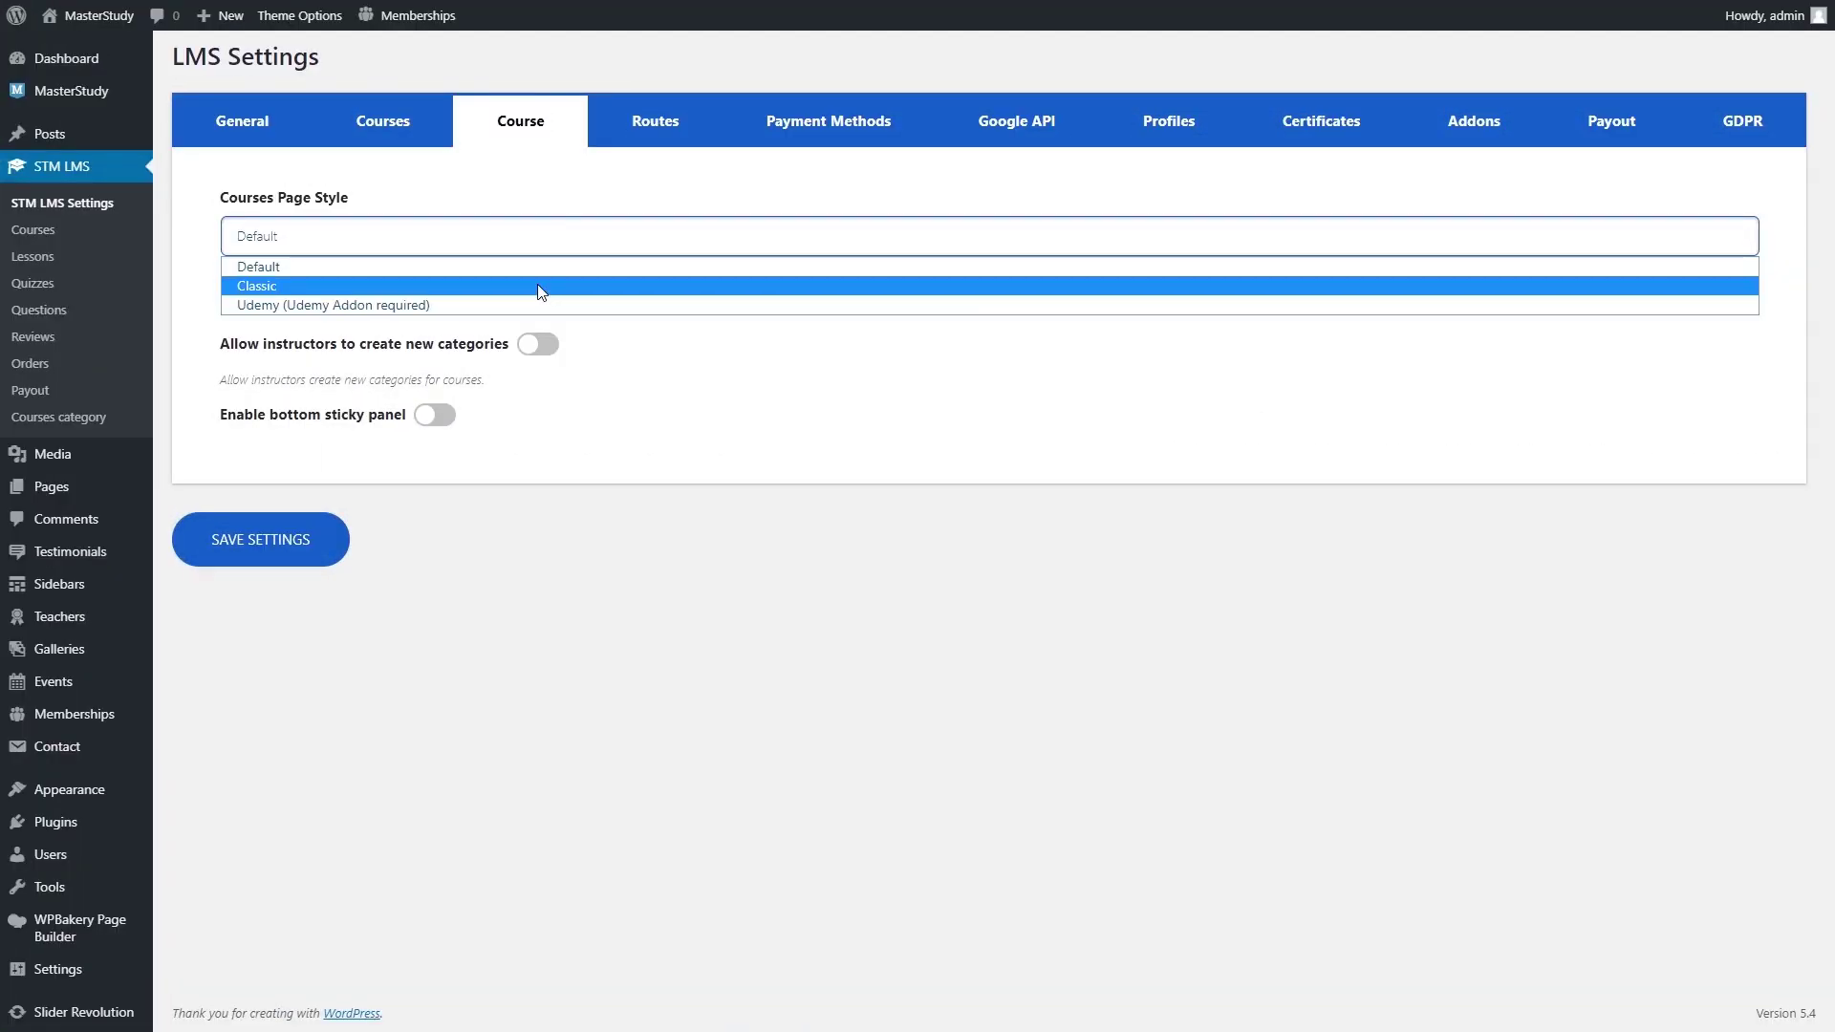
left_click(541, 287)
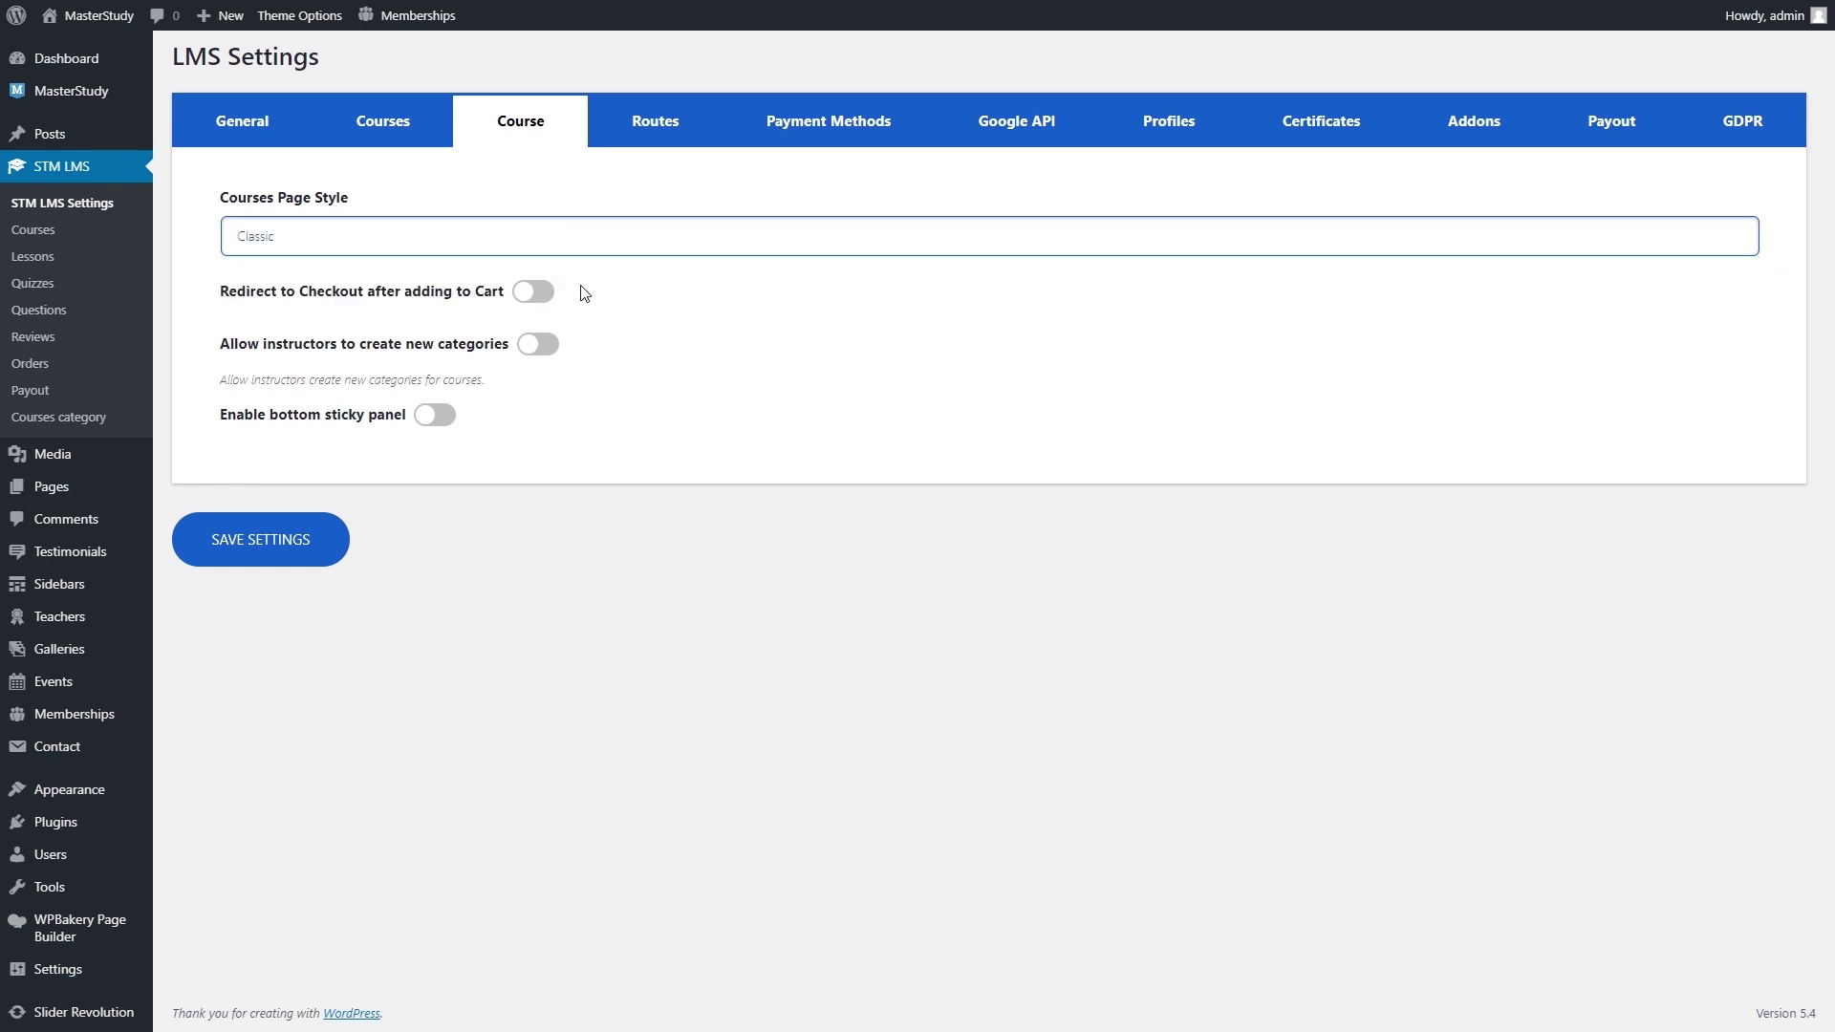
left_click(585, 292)
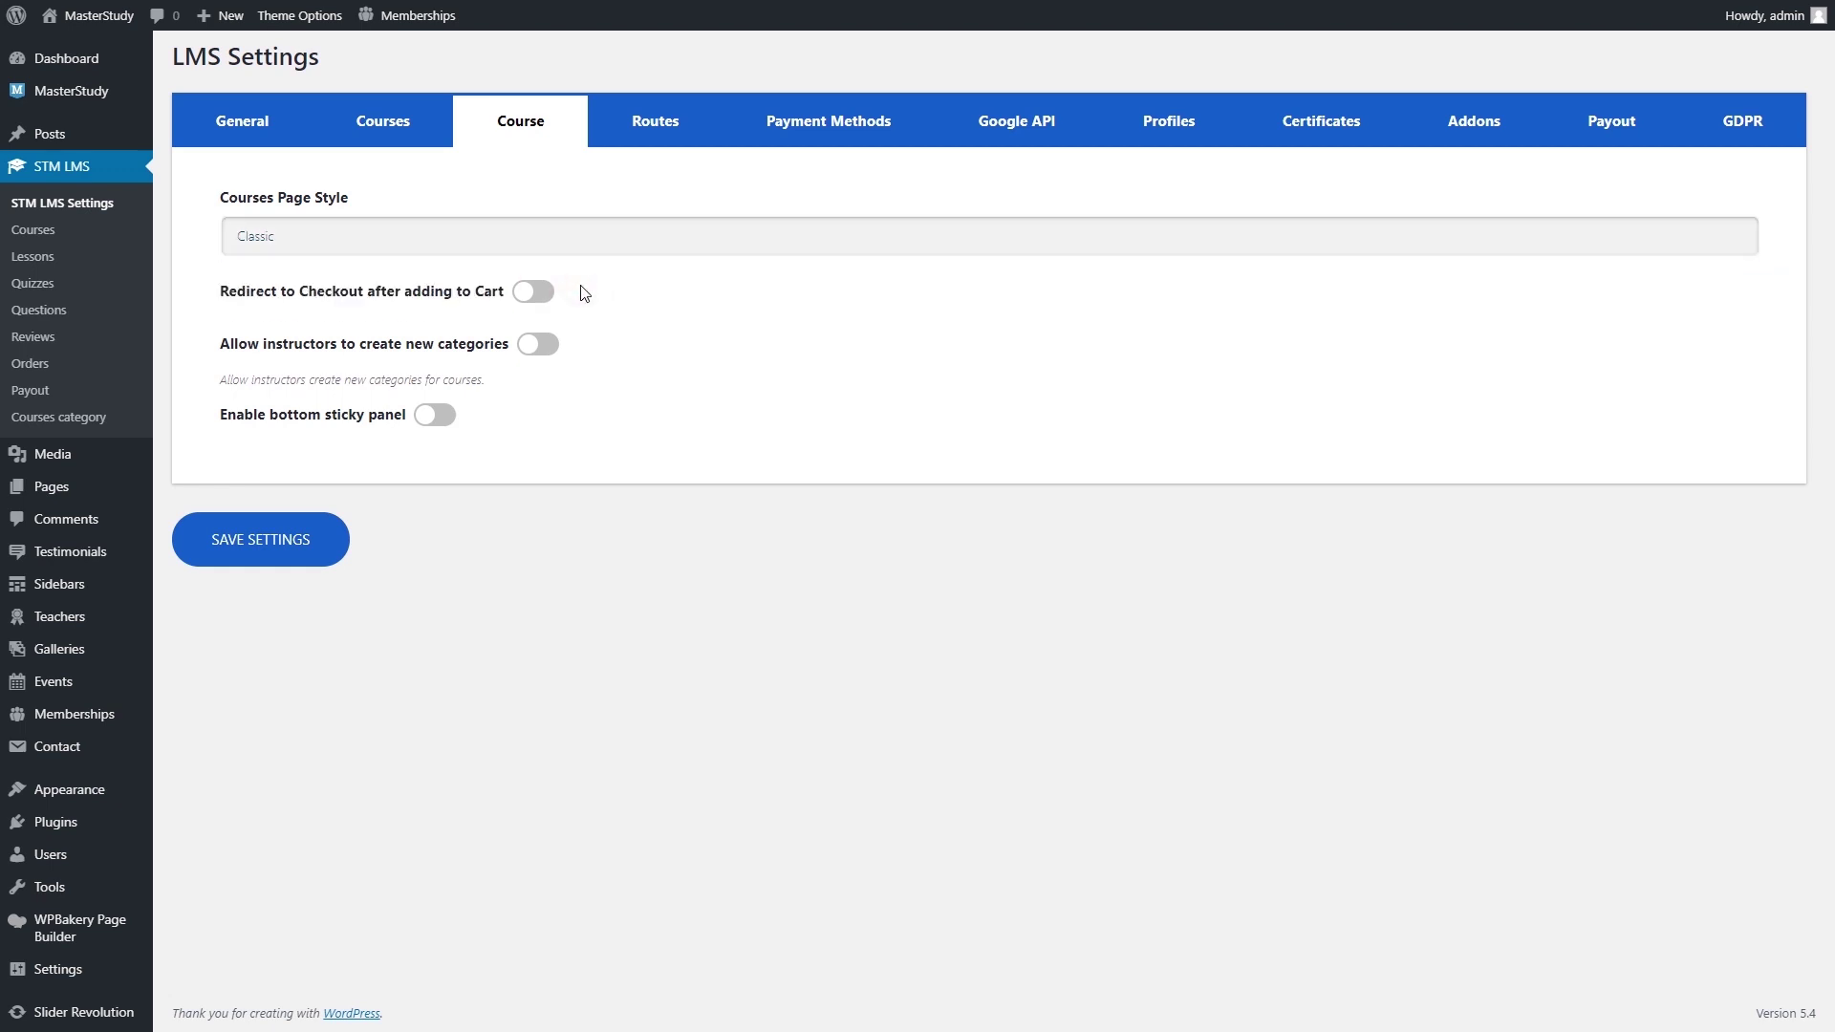
Enable redirecting to checkout after adding to cart and allow instructors to create new categories.
left_click(541, 294)
left_click(554, 350)
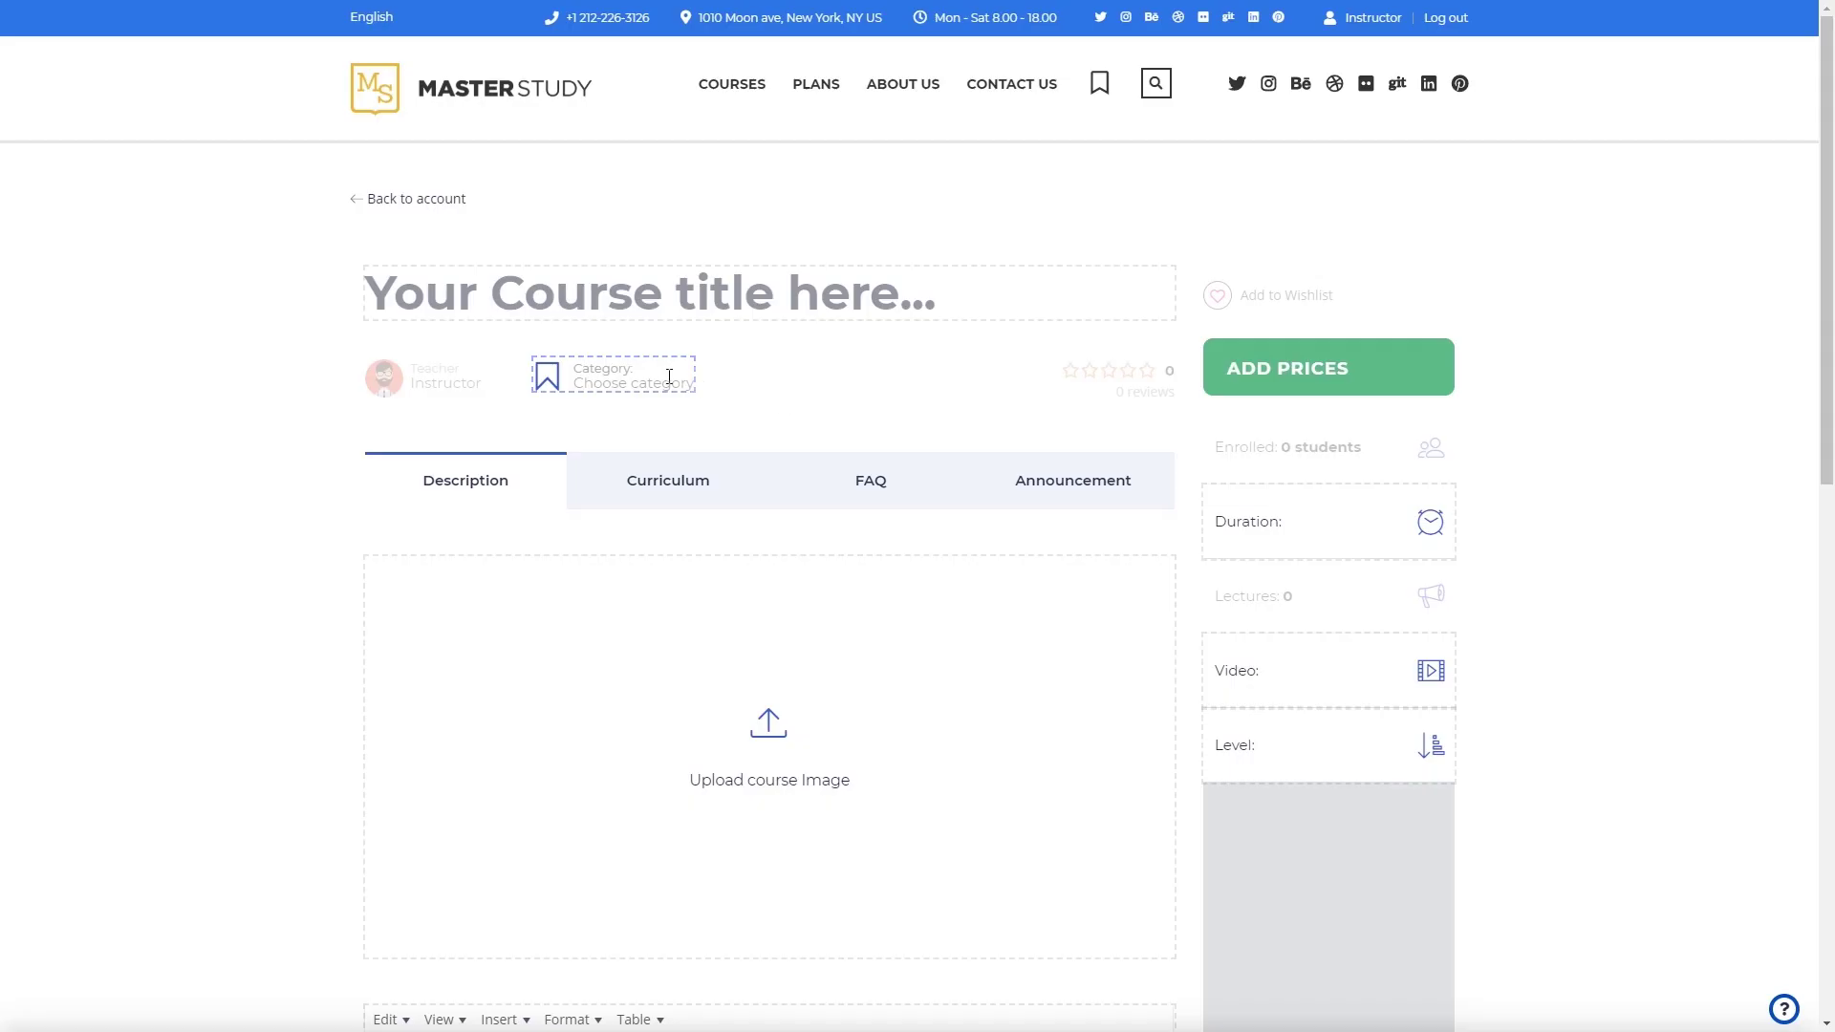
Add a course category named New Category in the instructor's front-end course builder.
left_click(657, 378)
left_click(653, 573)
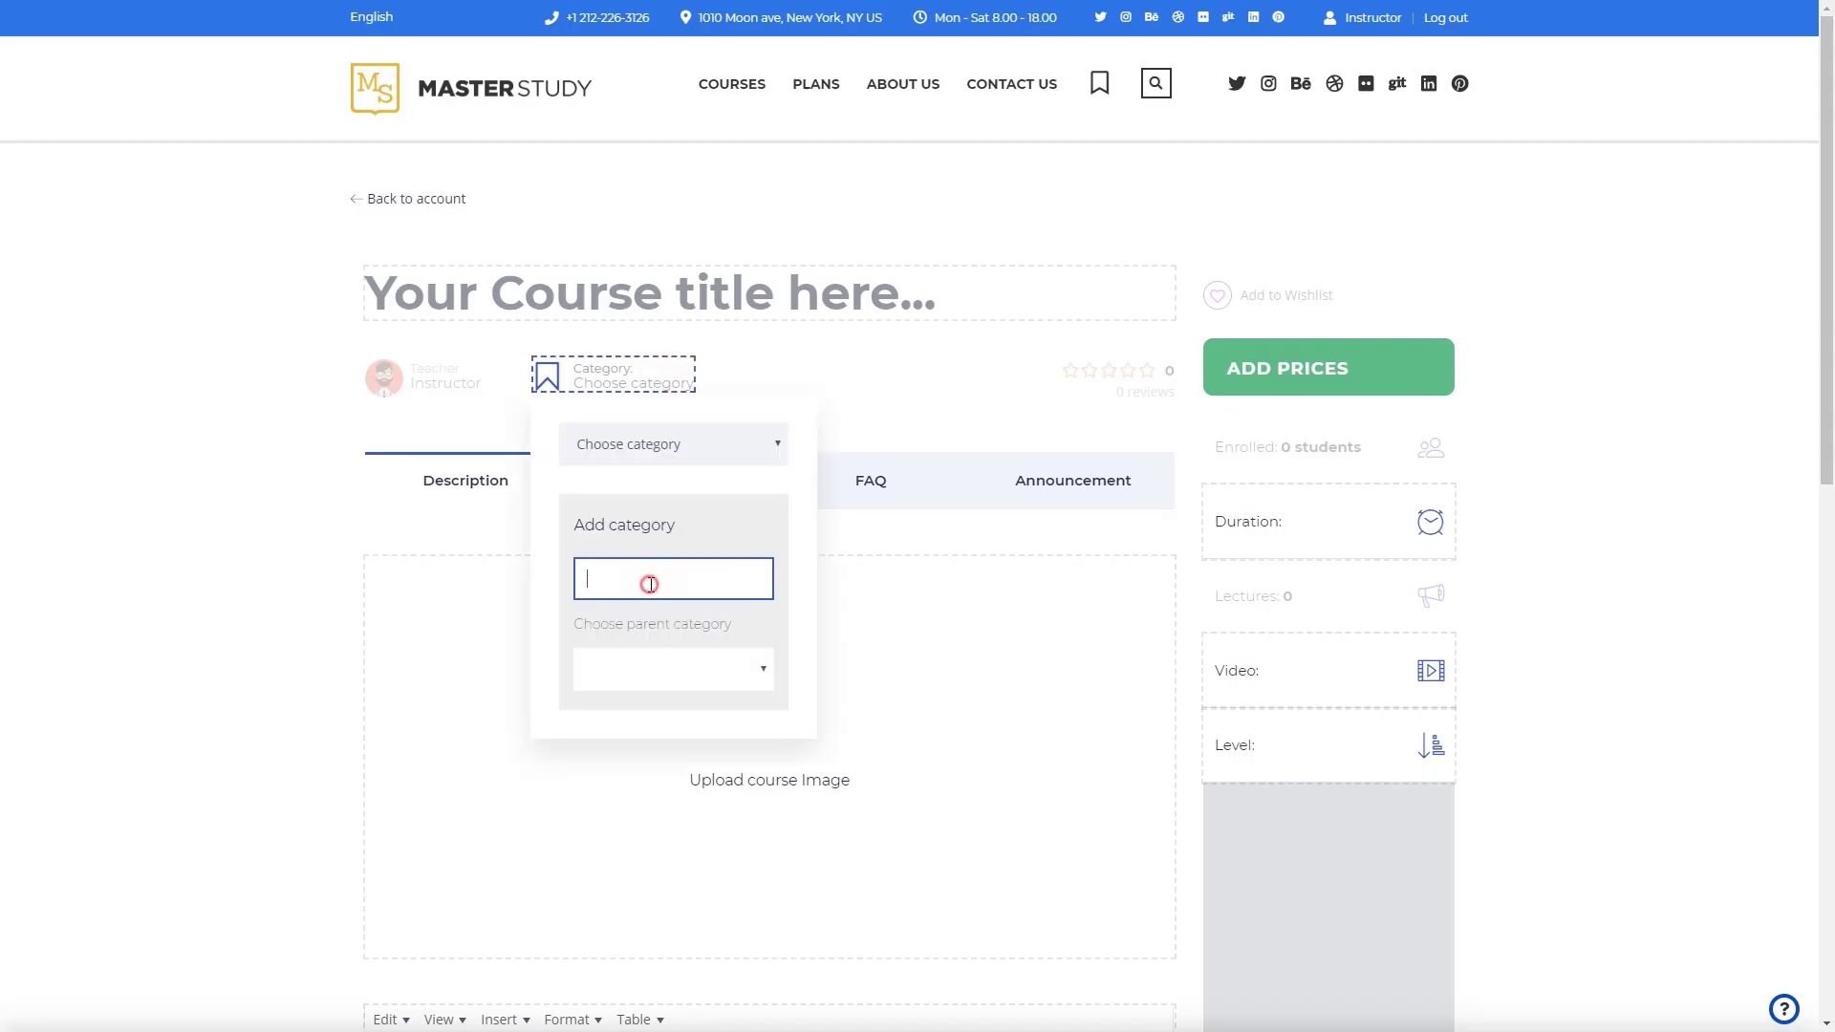
type("New Category")
left_click(752, 579)
left_click(910, 419)
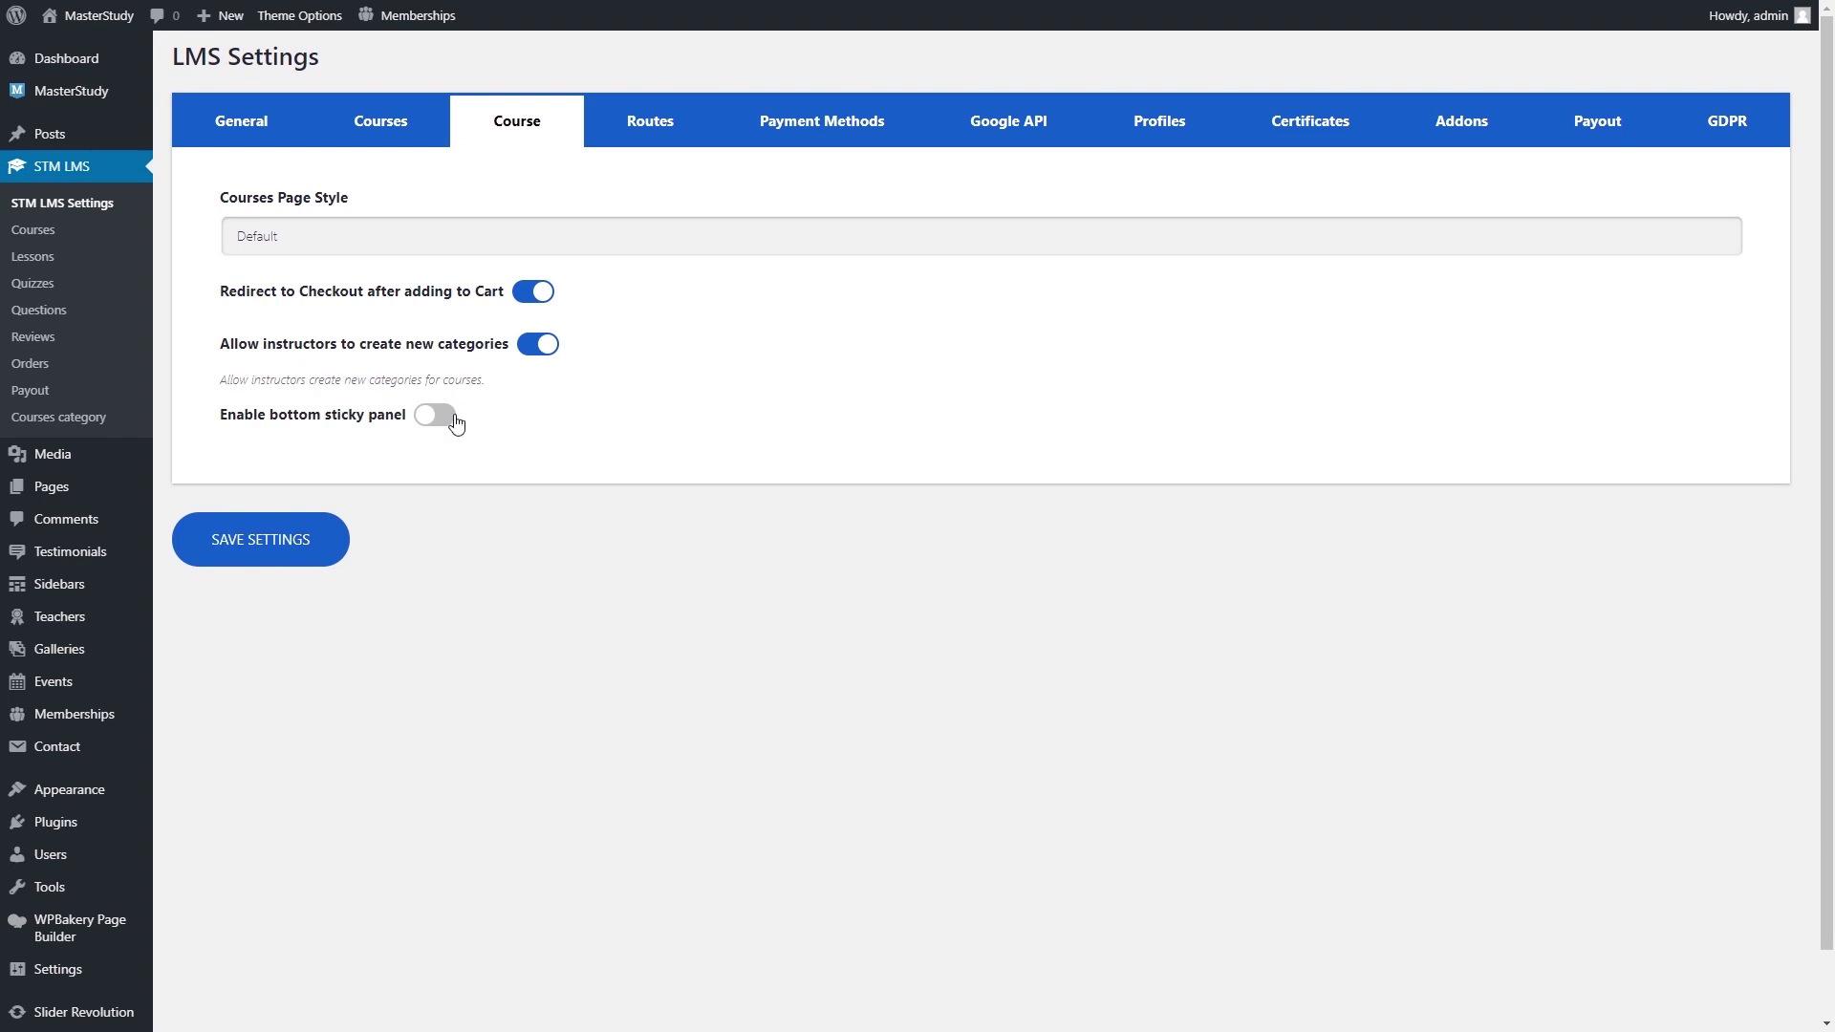
Enable the bottom sticky panel with title, teacher, price, rating, category and buy button, save, and check it on the Nvidia and UE4 course page.
left_click(448, 417)
left_click(487, 467)
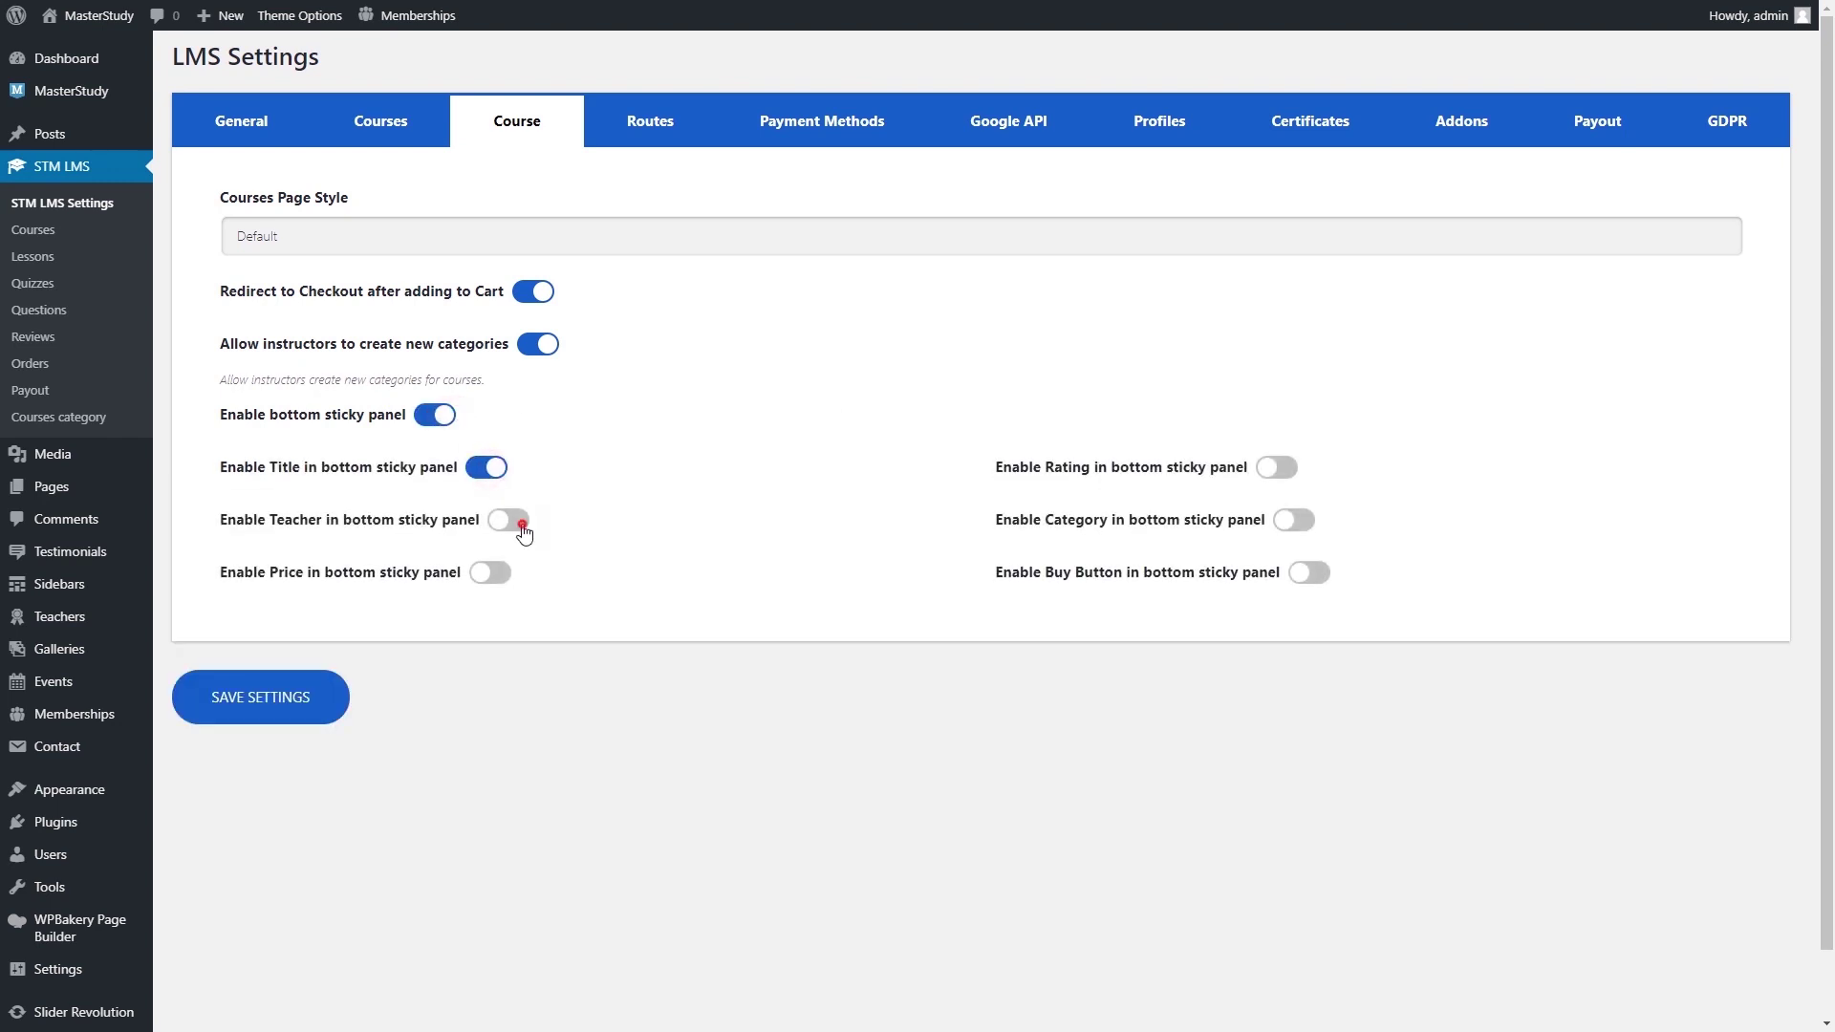
left_click(509, 519)
left_click(490, 573)
left_click(1275, 469)
left_click(1294, 520)
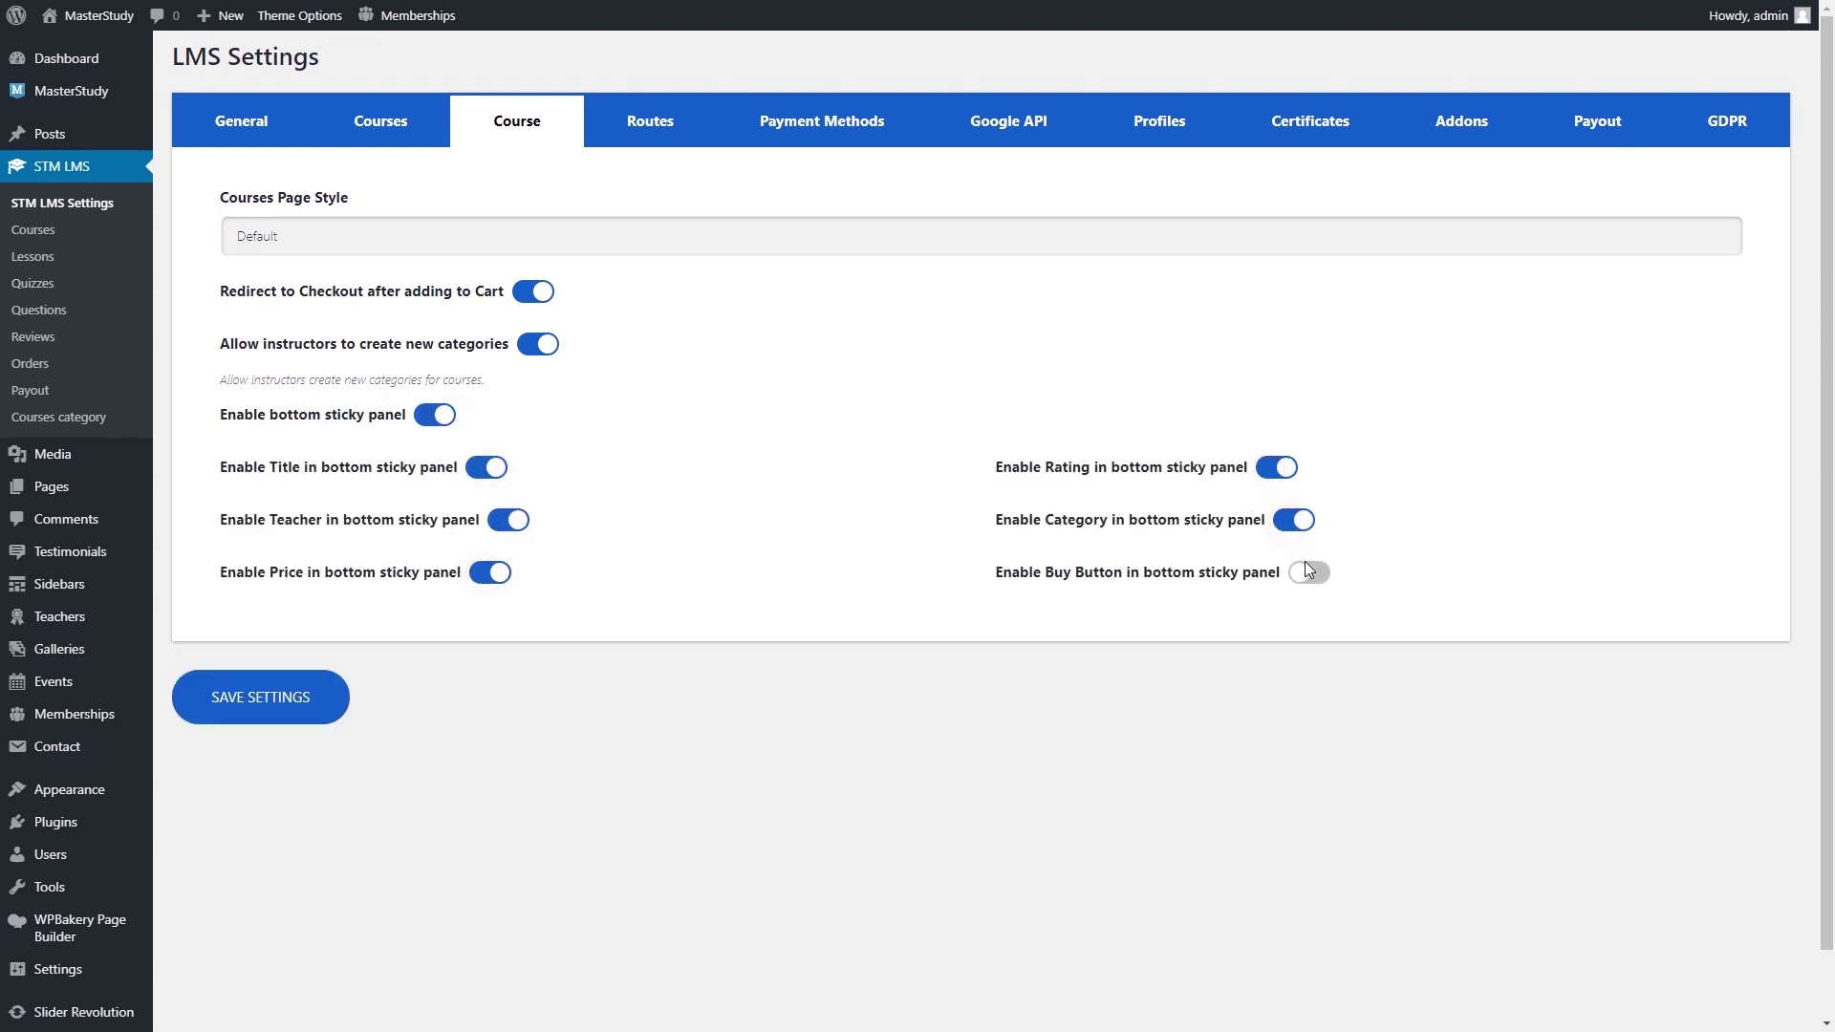
left_click(1306, 570)
left_click(313, 712)
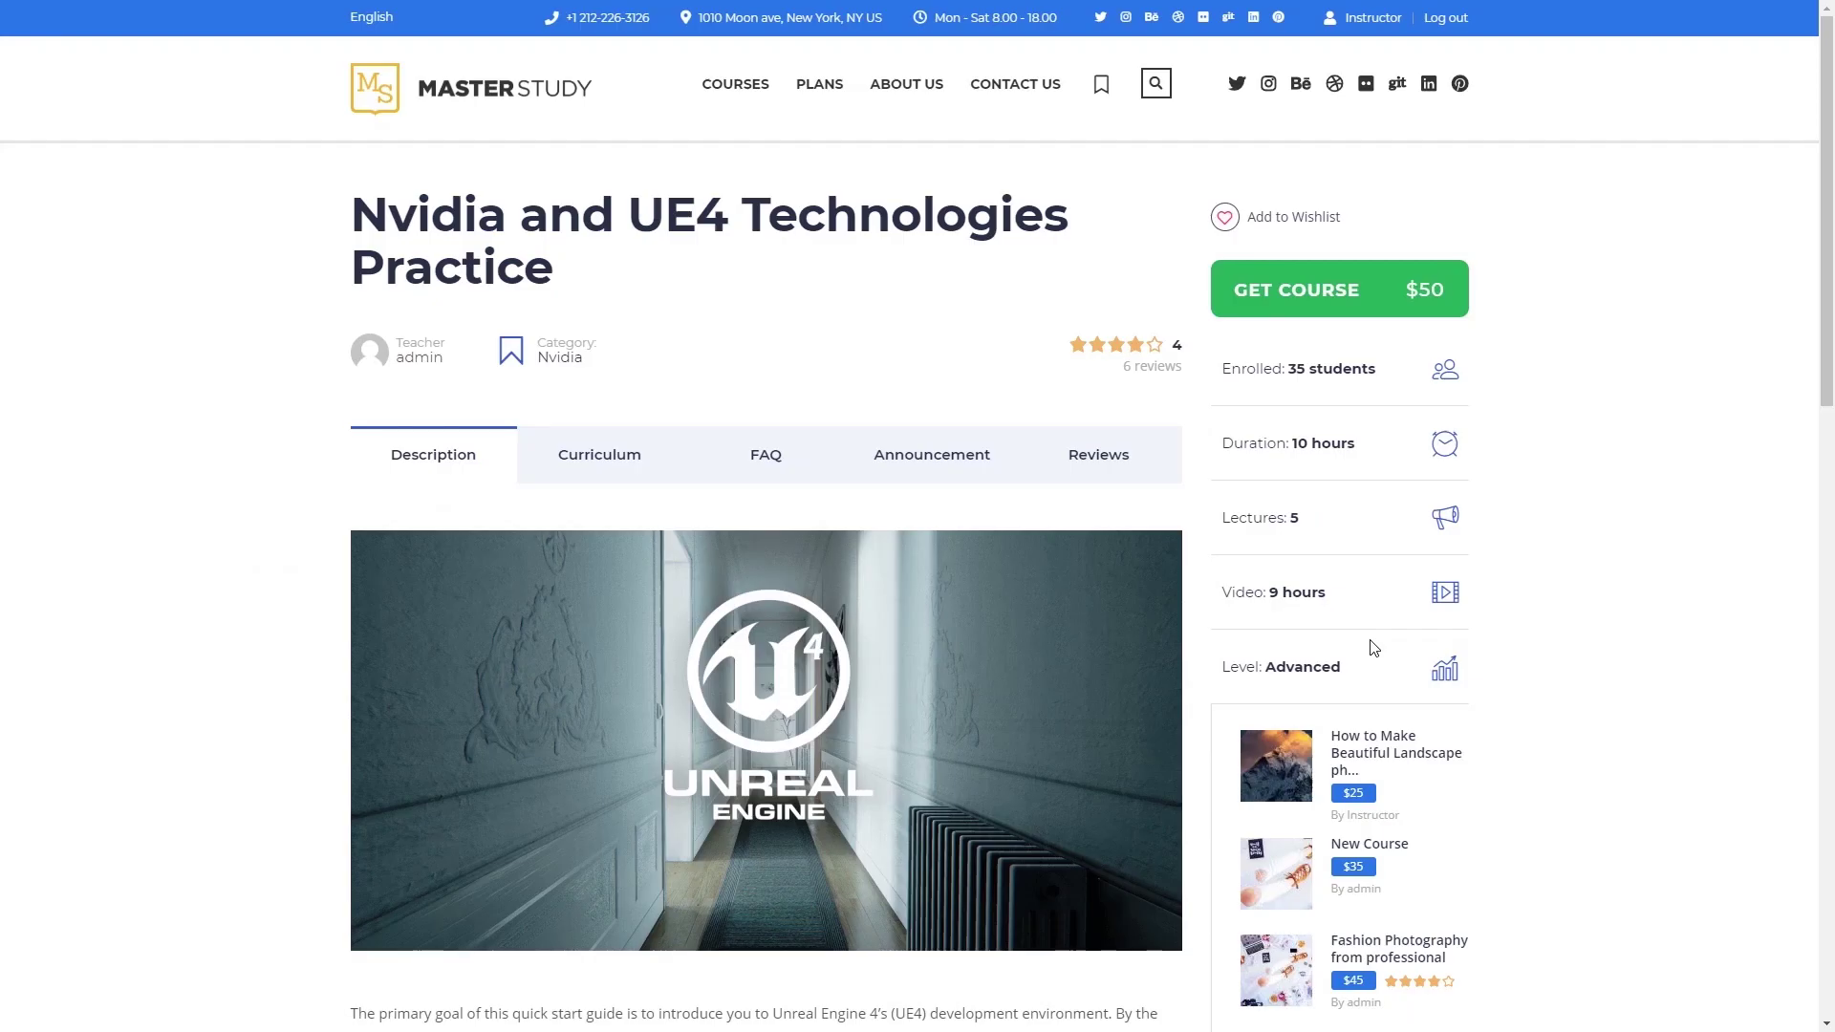
scroll(1373, 648, "down", 5)
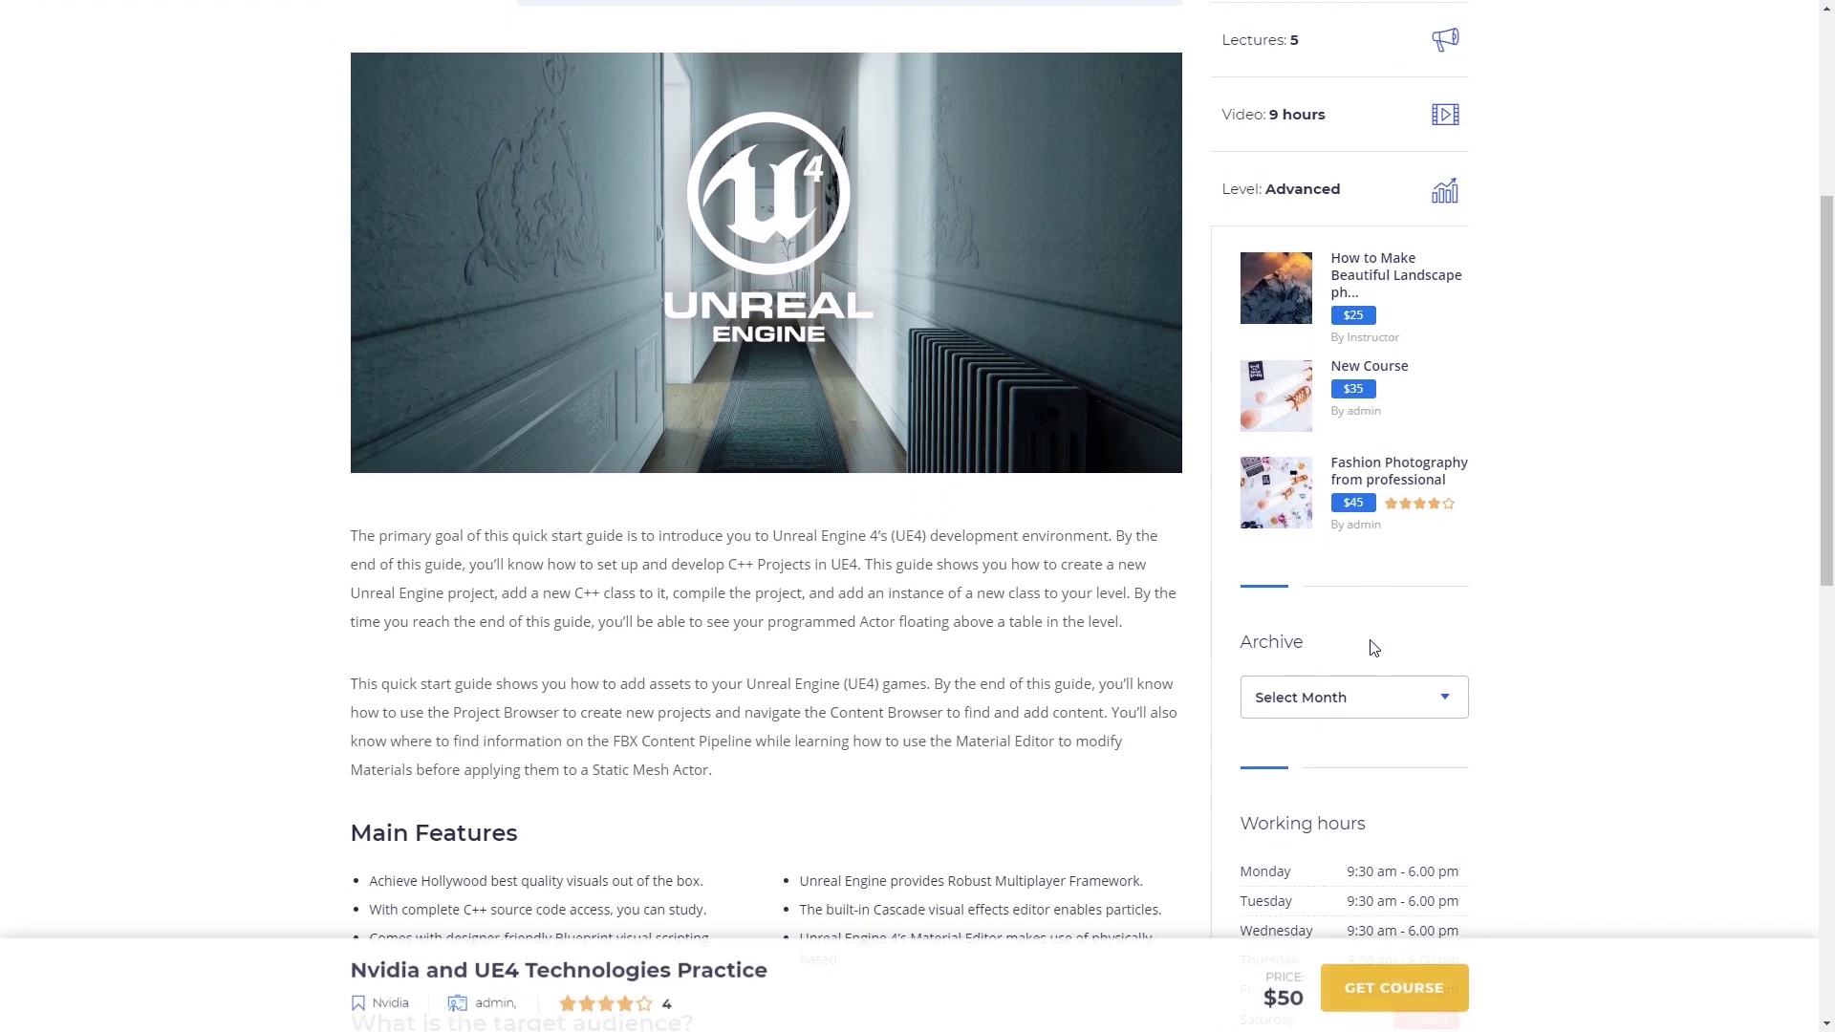